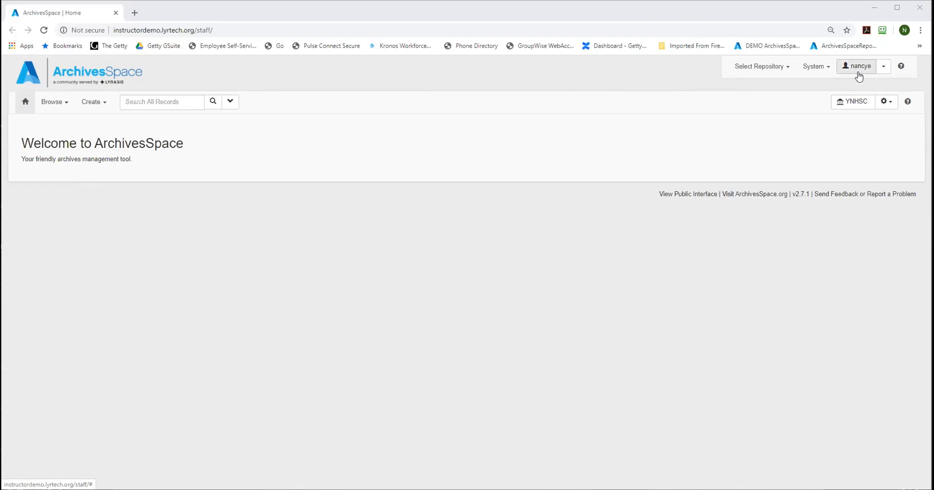
Step: Log out of the current ArchivesSpace staff account
{"action": "left_click", "coordinate": [884, 71]}
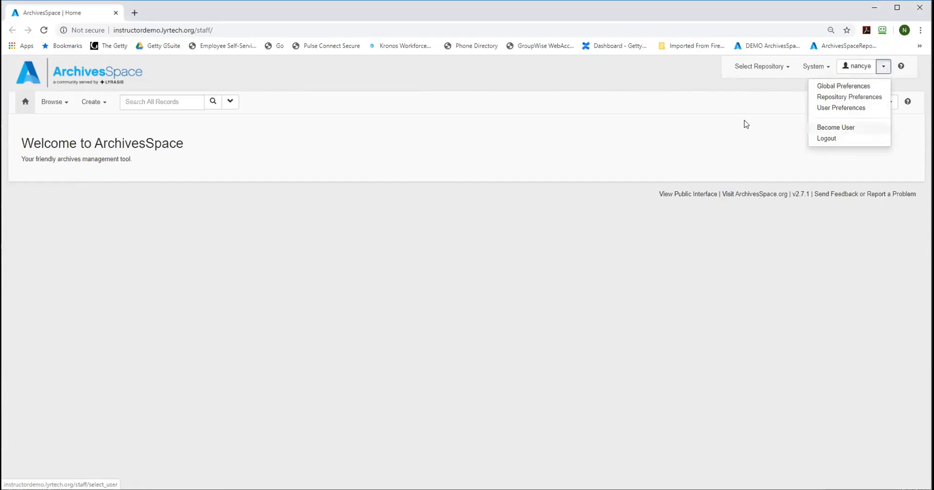
{"action": "left_click", "coordinate": [744, 124]}
{"action": "left_click", "coordinate": [884, 71]}
{"action": "left_click", "coordinate": [826, 138]}
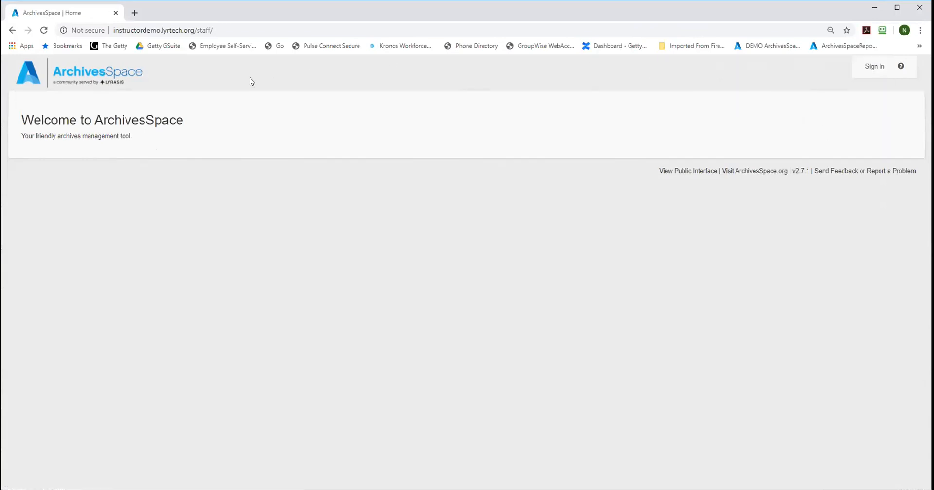
Step: Sign in to the staff interface by entering the account username and password
{"action": "left_click", "coordinate": [873, 68]}
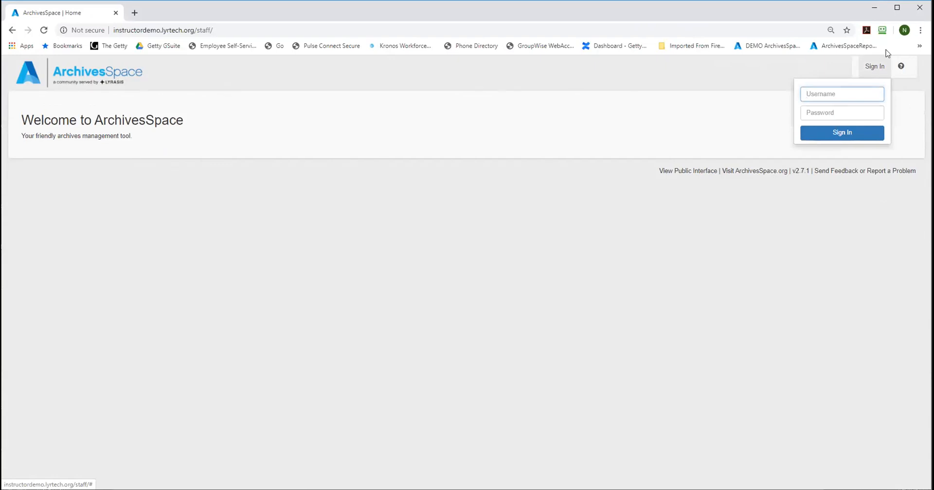
{"action": "type", "text": "nancye"}
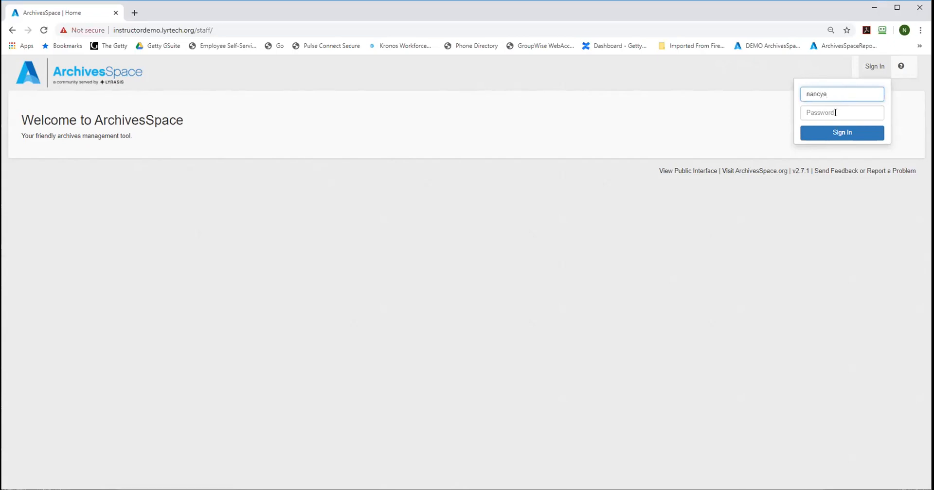
{"action": "left_click", "coordinate": [835, 113]}
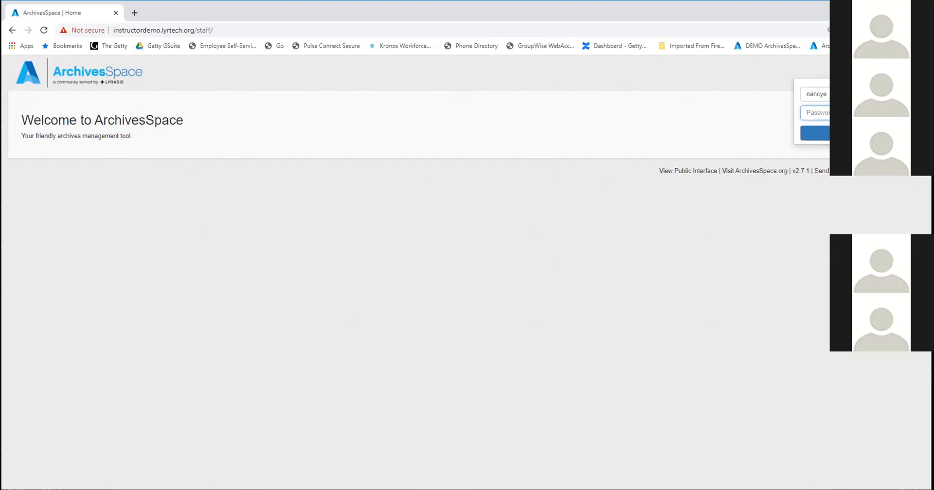
{"action": "type", "text": "****"}
{"action": "key", "text": "Return"}
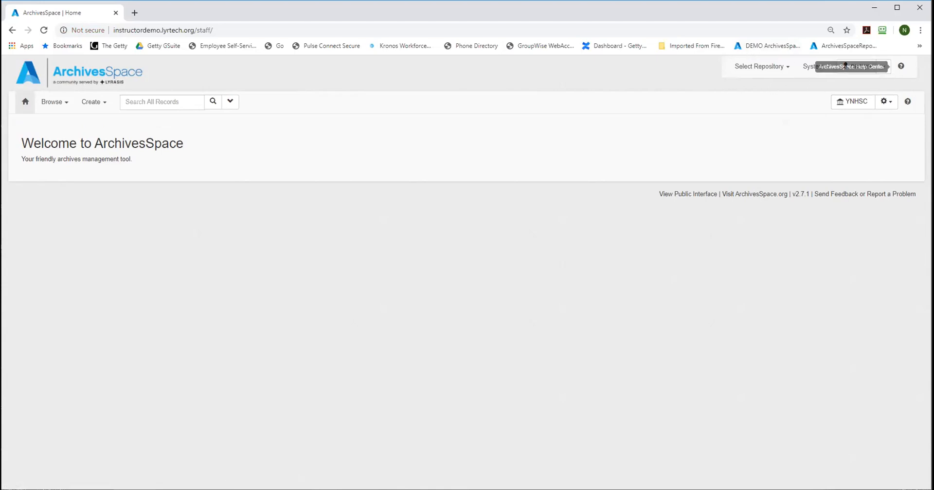
Step: Examine the selectable repositories, the system management options and the preference options of the signed-in account
{"action": "left_click", "coordinate": [762, 67]}
{"action": "left_click", "coordinate": [786, 93]}
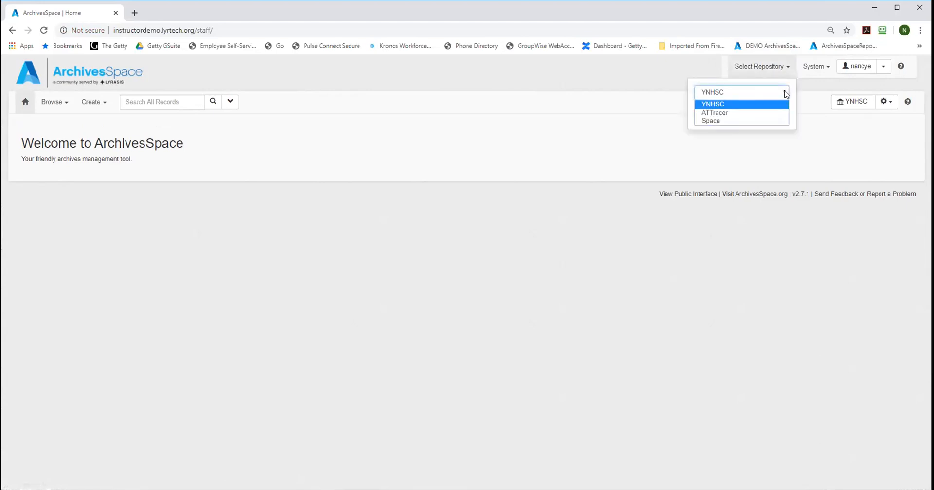
{"action": "left_click", "coordinate": [812, 90]}
{"action": "left_click", "coordinate": [813, 68]}
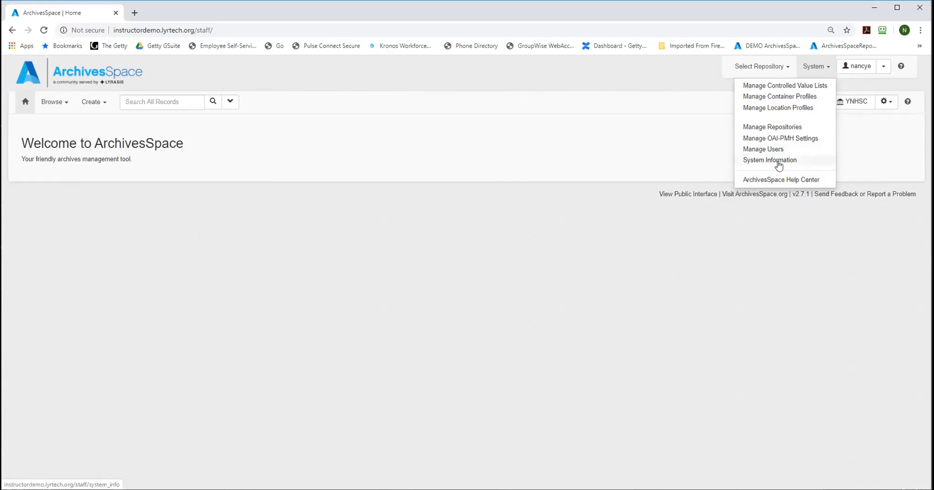
{"action": "left_click", "coordinate": [861, 147]}
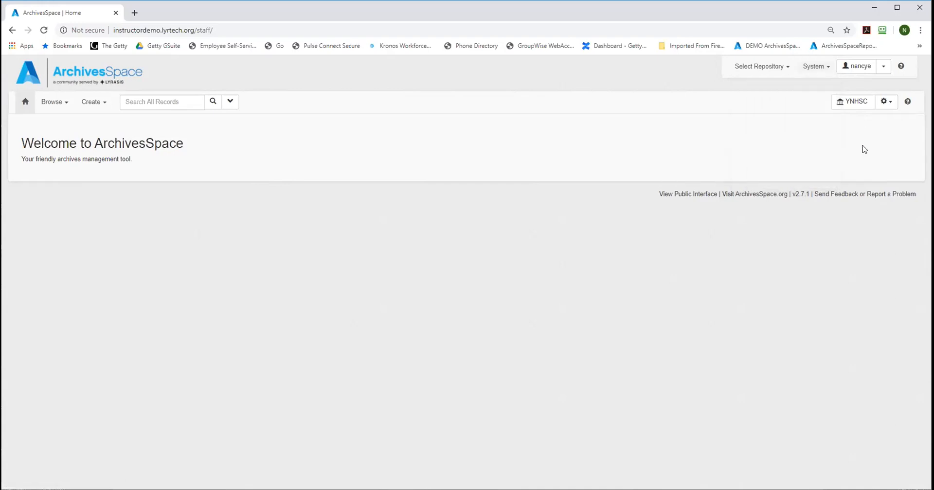
{"action": "left_click", "coordinate": [883, 67]}
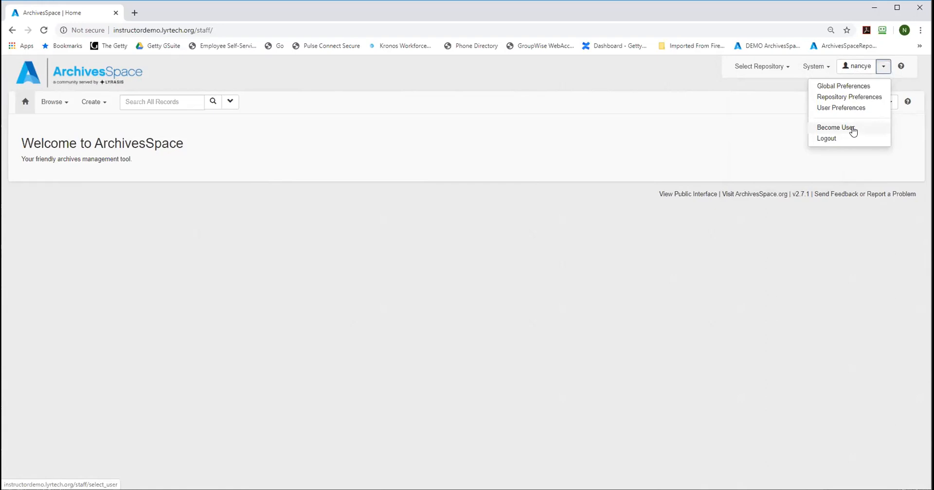
{"action": "left_click", "coordinate": [913, 141]}
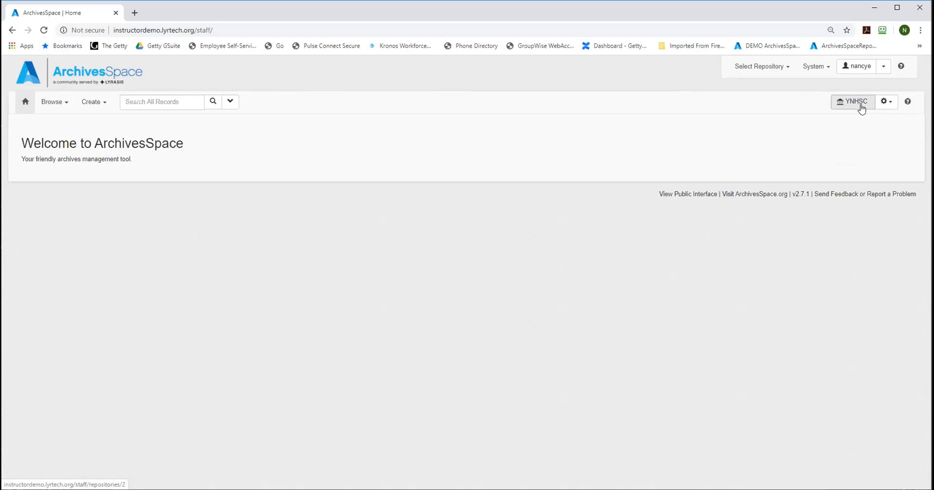
Step: Open the repository's background jobs list and look at the job types that can be created
{"action": "left_click", "coordinate": [889, 103]}
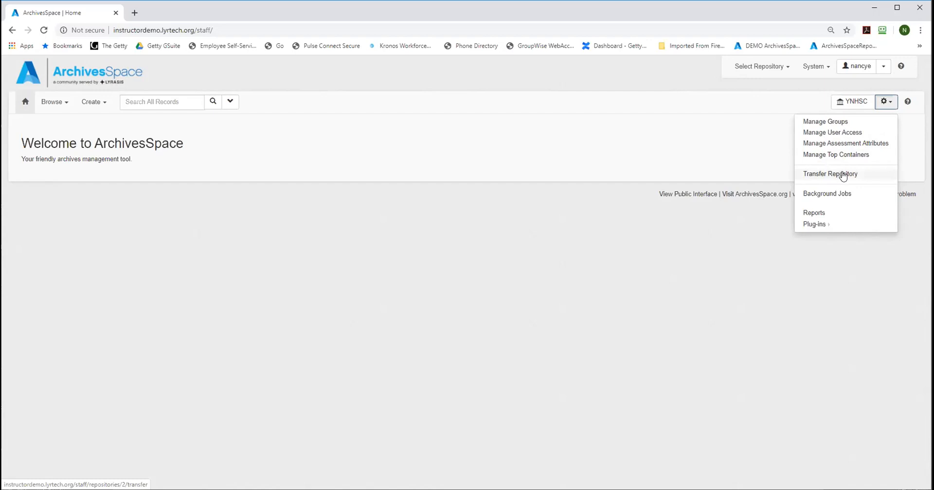
{"action": "left_click", "coordinate": [831, 196]}
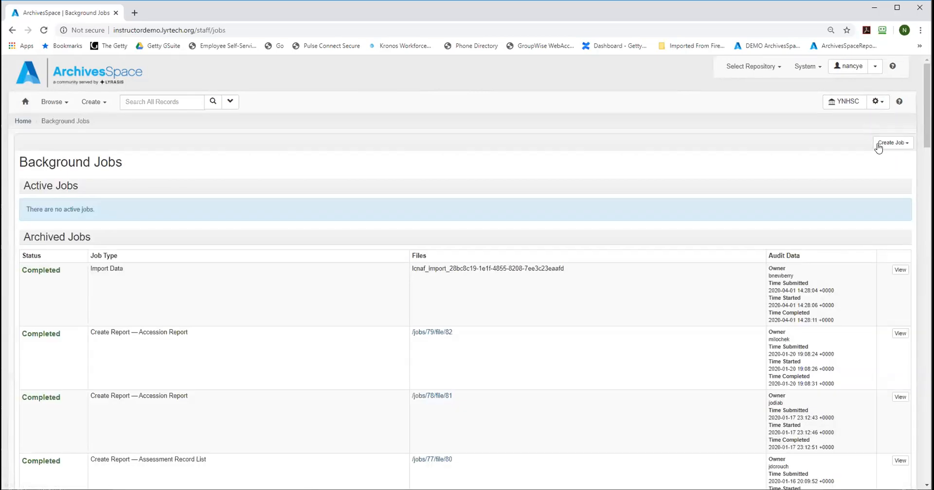
{"action": "left_click", "coordinate": [886, 145]}
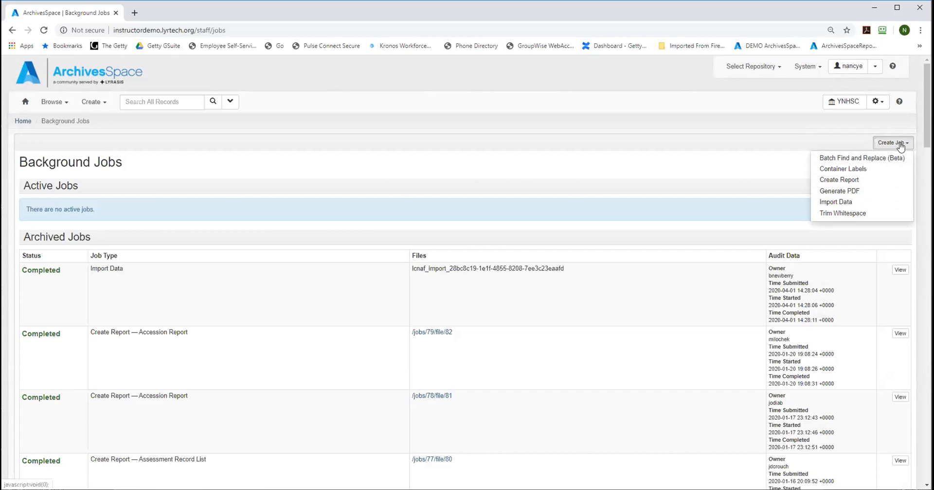
Step: Open the LCNAF Import plug-in from the repository settings to view its search form
{"action": "left_click", "coordinate": [879, 102]}
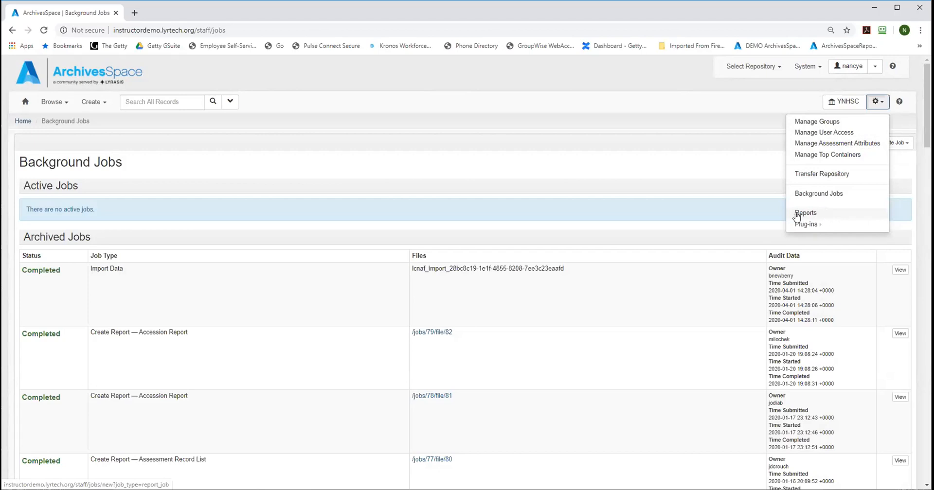
{"action": "mouse_move", "coordinate": [798, 225]}
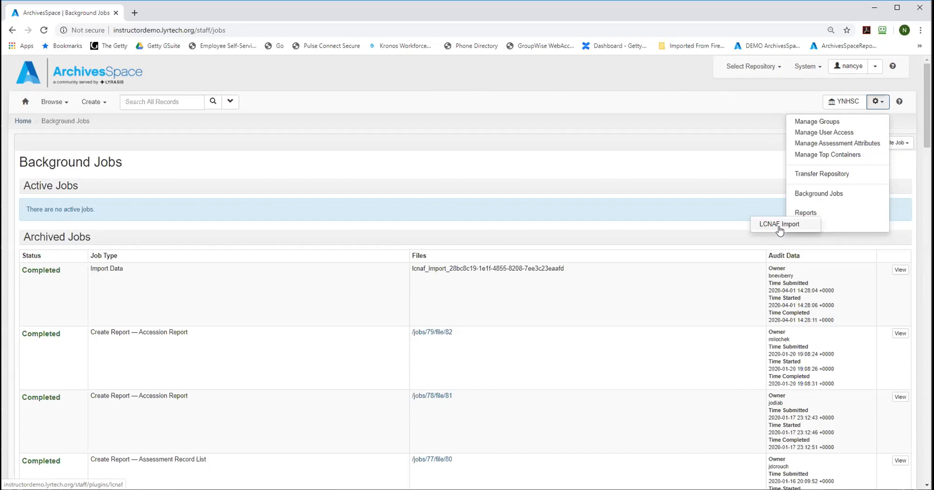
{"action": "left_click", "coordinate": [779, 224]}
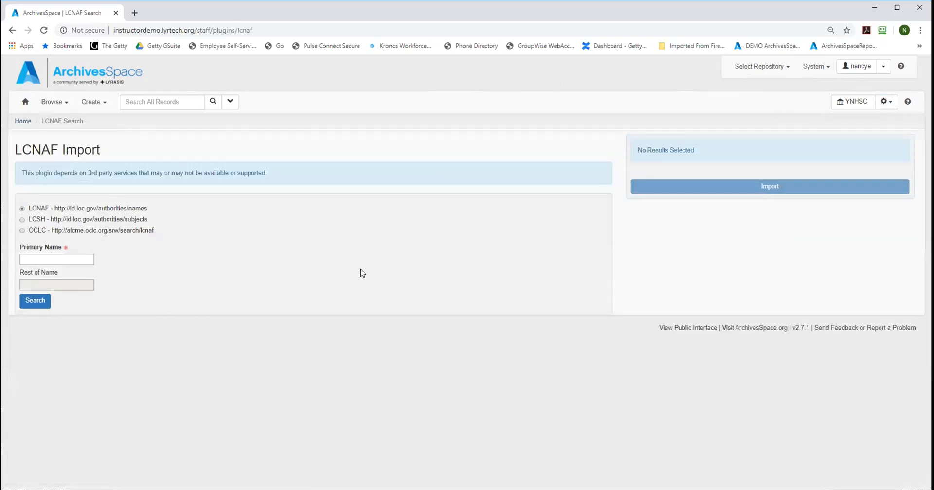
{"action": "left_click", "coordinate": [892, 102]}
{"action": "mouse_move", "coordinate": [873, 226]}
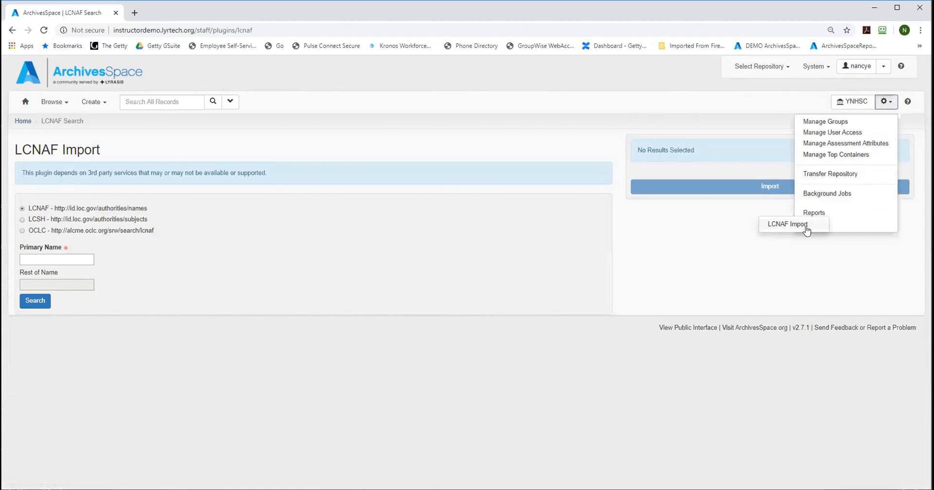
{"action": "left_click", "coordinate": [802, 226]}
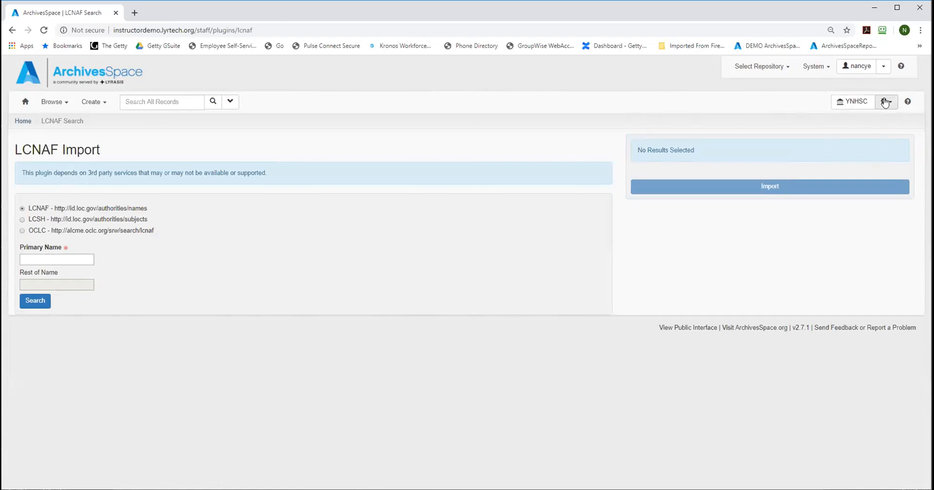
Step: Return to the home page and examine the record types that can be created and browsed
{"action": "left_click", "coordinate": [886, 103]}
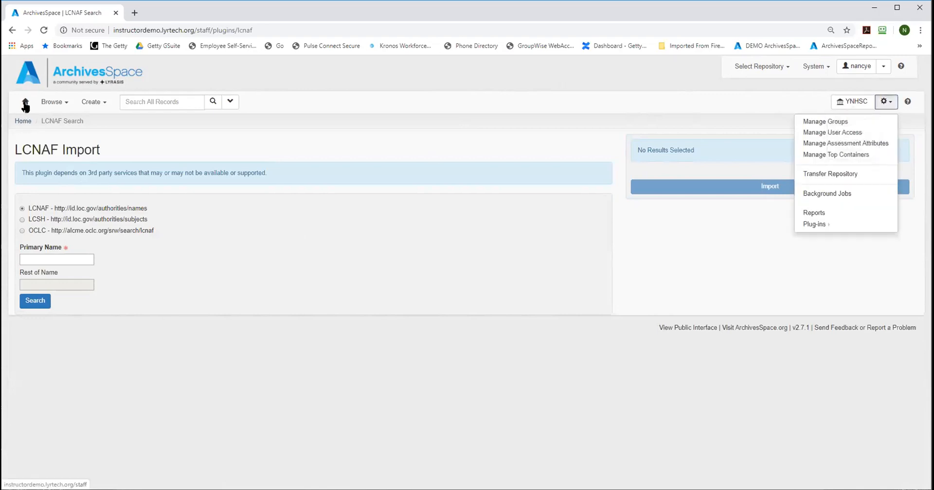
{"action": "left_click", "coordinate": [24, 122]}
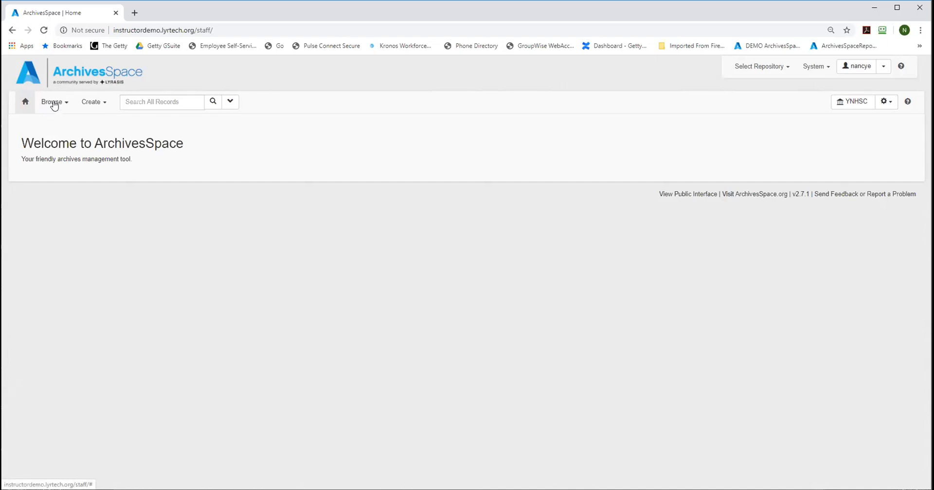
{"action": "left_click", "coordinate": [89, 104]}
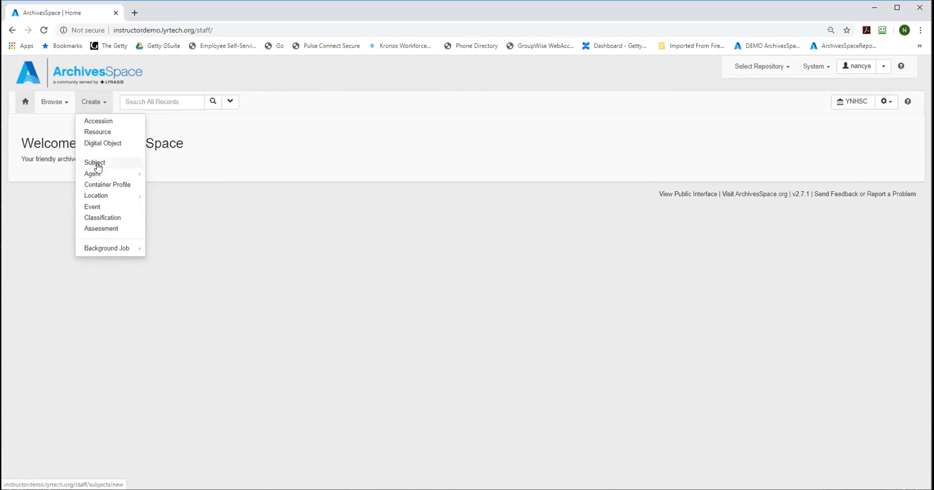
{"action": "mouse_move", "coordinate": [131, 176]}
{"action": "mouse_move", "coordinate": [108, 195]}
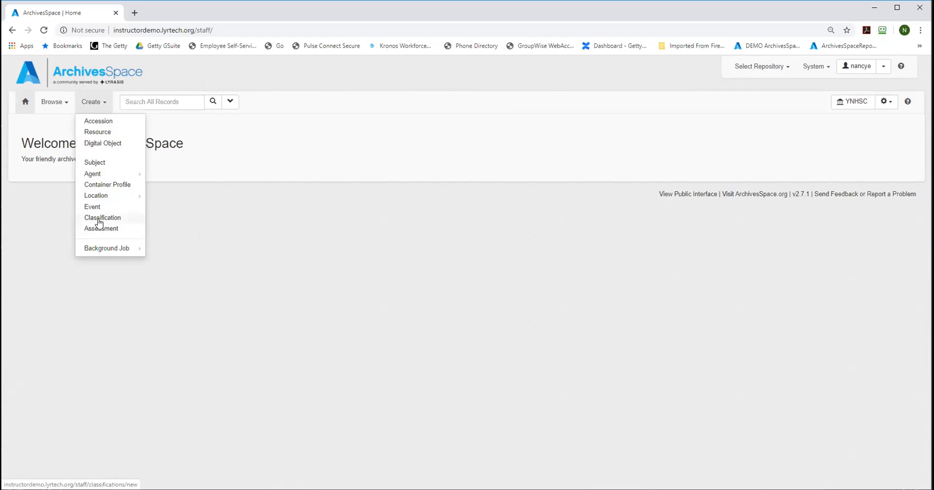
{"action": "left_click", "coordinate": [171, 225]}
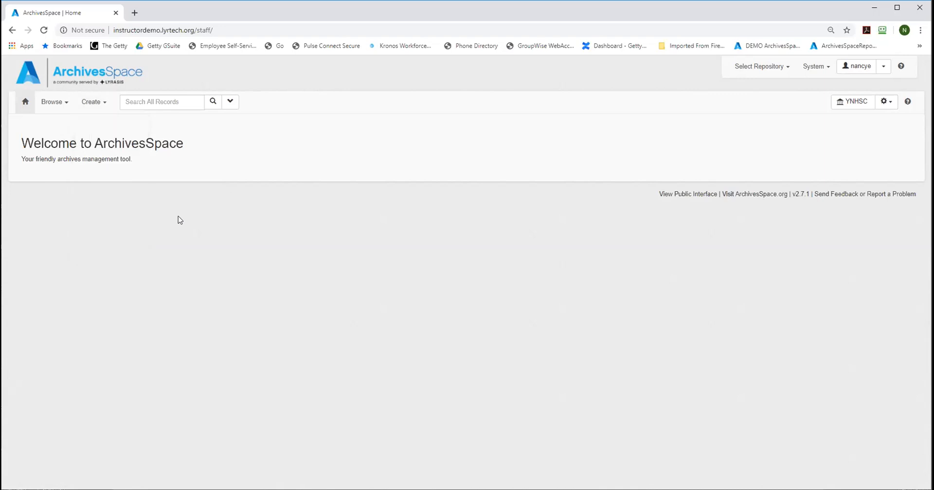
{"action": "left_click", "coordinate": [46, 104]}
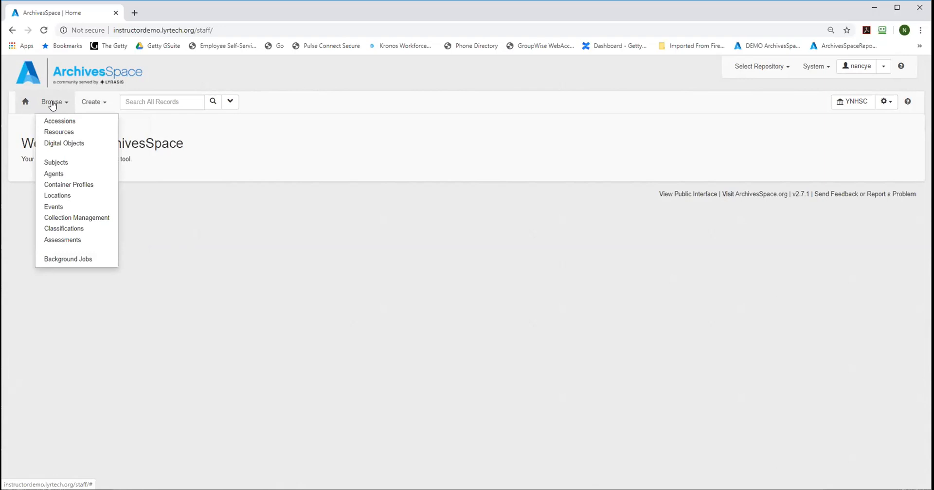
{"action": "left_click", "coordinate": [171, 127]}
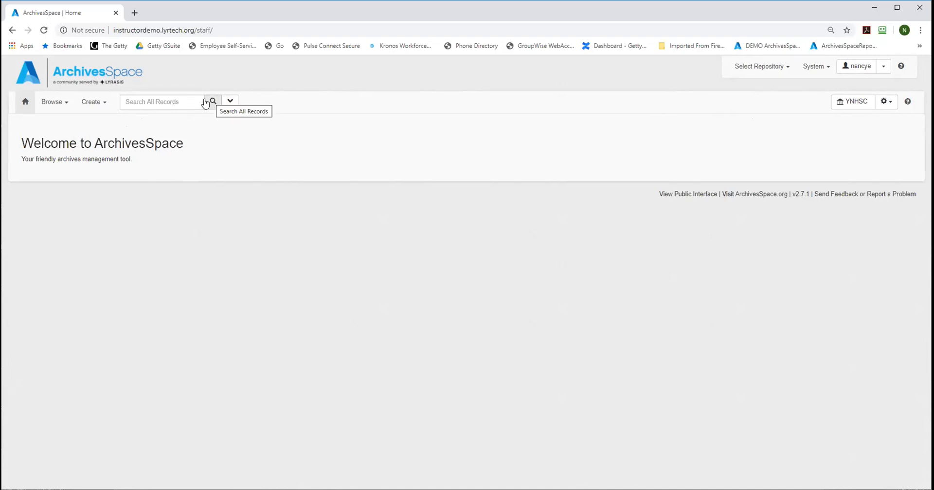
Step: Show the advanced search, review its operator and field options, and set the first Keyword criterion to contain "stump"
{"action": "left_click", "coordinate": [173, 102]}
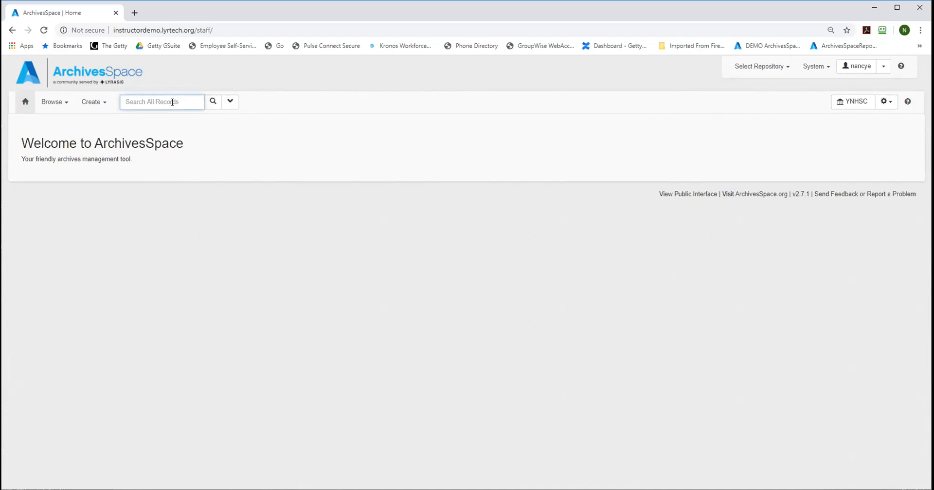
{"action": "left_click", "coordinate": [230, 103]}
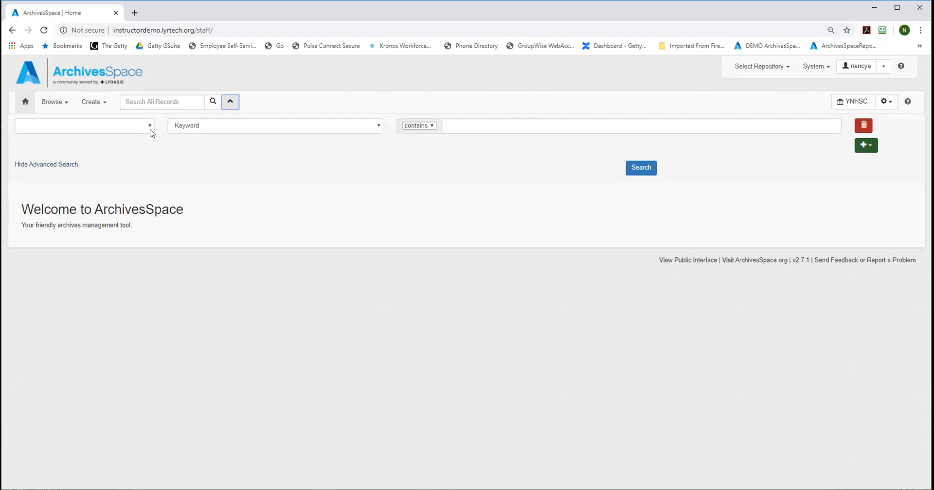
{"action": "left_click", "coordinate": [150, 126]}
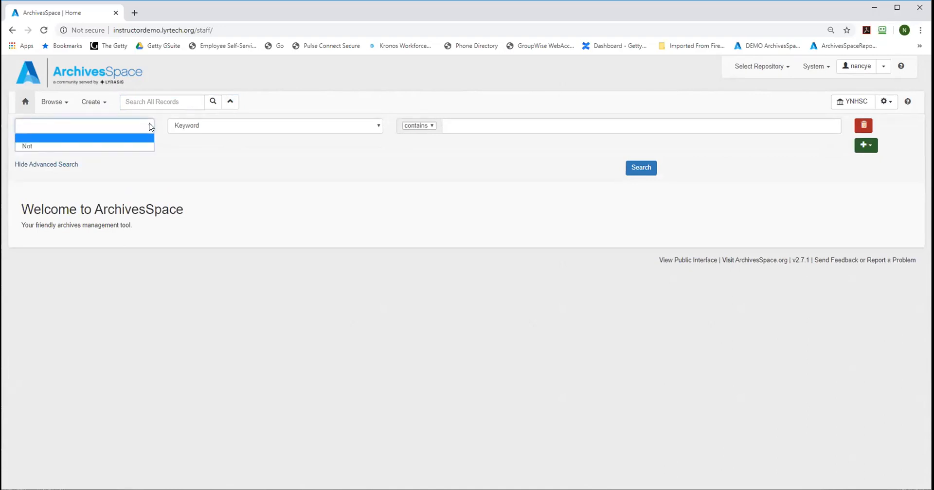
{"action": "left_click", "coordinate": [251, 128]}
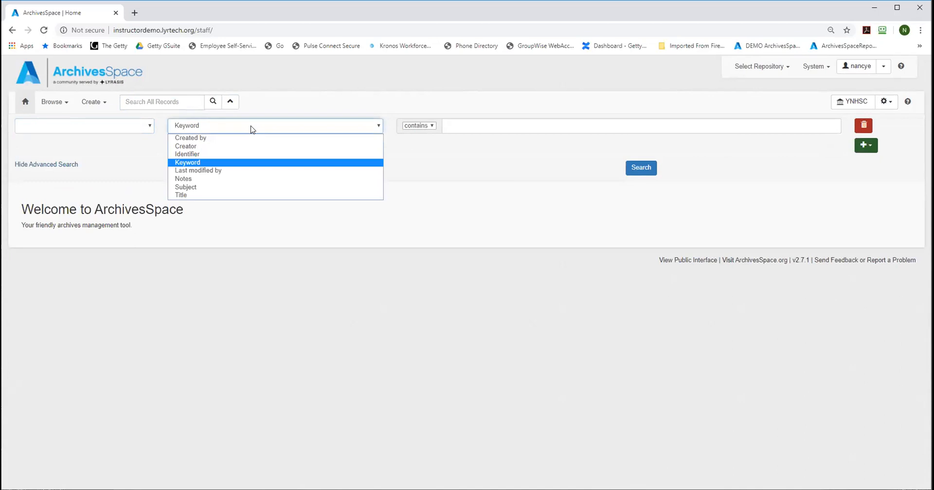
{"action": "left_click", "coordinate": [472, 124]}
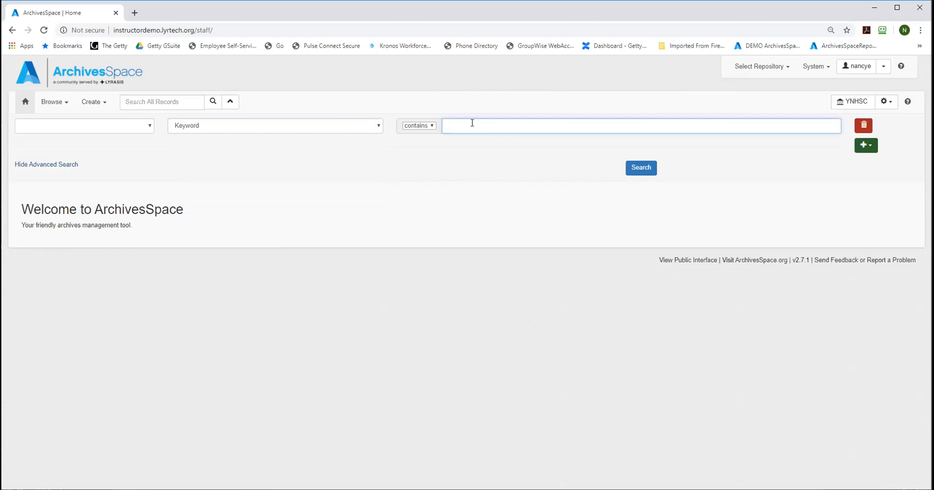
{"action": "type", "text": "stump"}
Step: Add a second text criterion with And, Keyword contains "family", and run the advanced search
{"action": "left_click", "coordinate": [865, 151]}
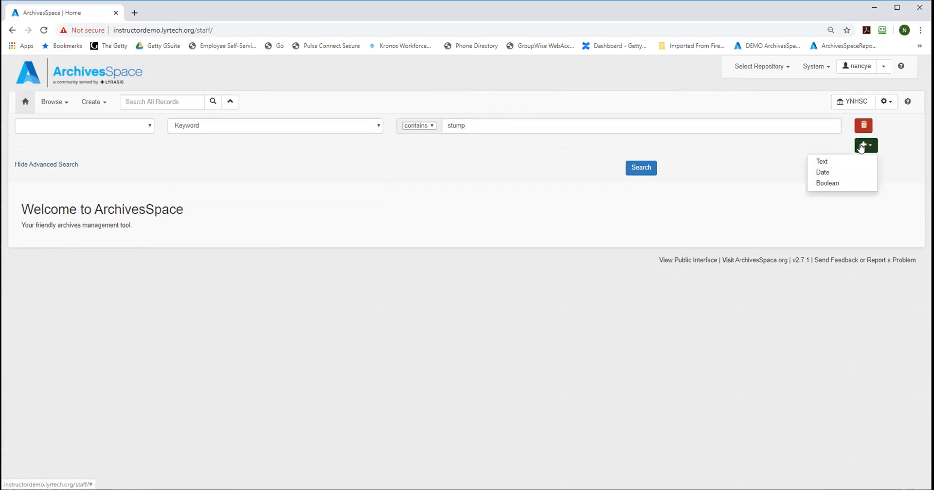
{"action": "left_click", "coordinate": [820, 162]}
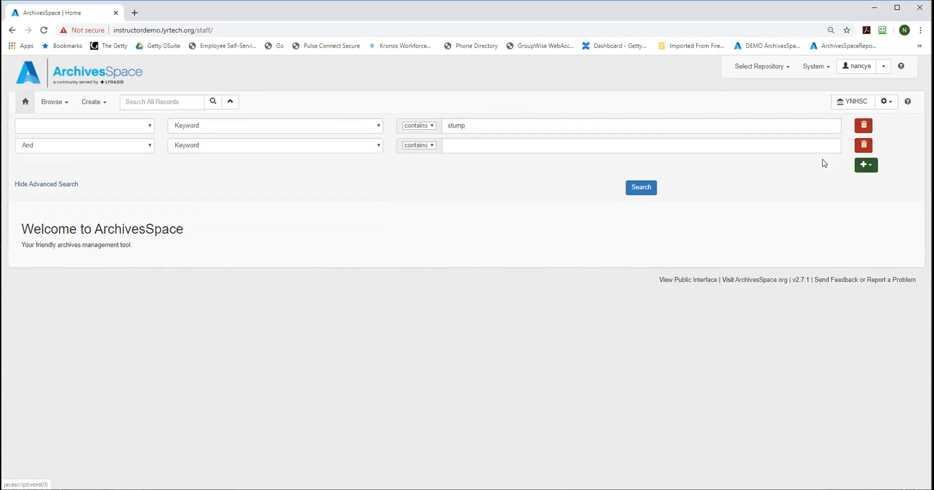
{"action": "left_click", "coordinate": [448, 146]}
{"action": "type", "text": "family"}
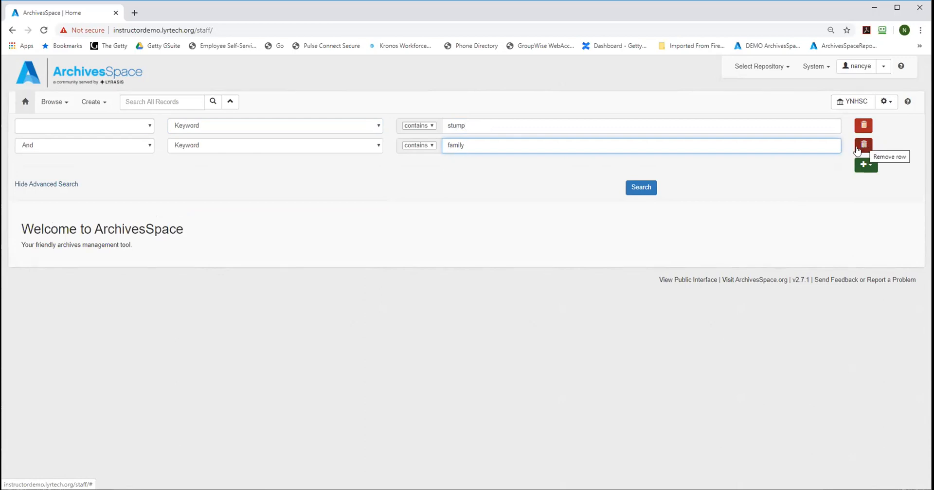
{"action": "left_click", "coordinate": [638, 193]}
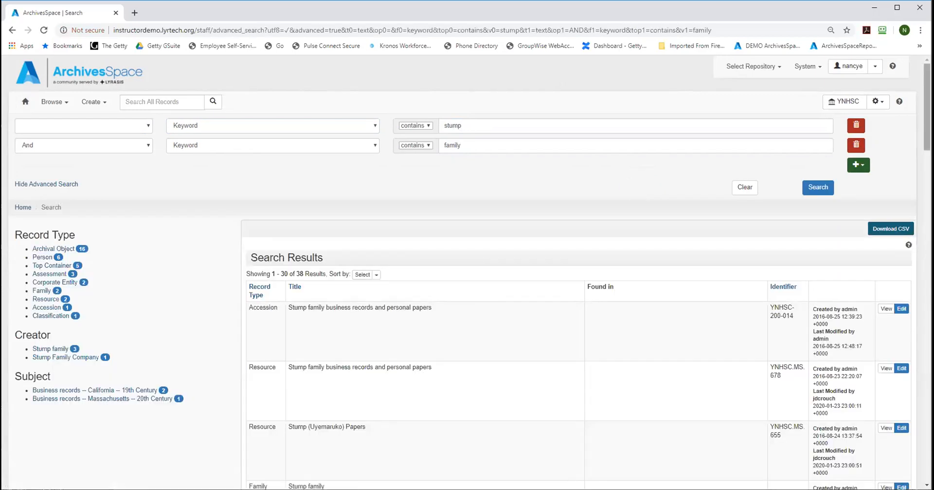
Step: Filter the search results by the Person record type and review the filtered list
{"action": "scroll", "coordinate": [908, 126], "scroll_direction": "down", "scroll_amount": 3}
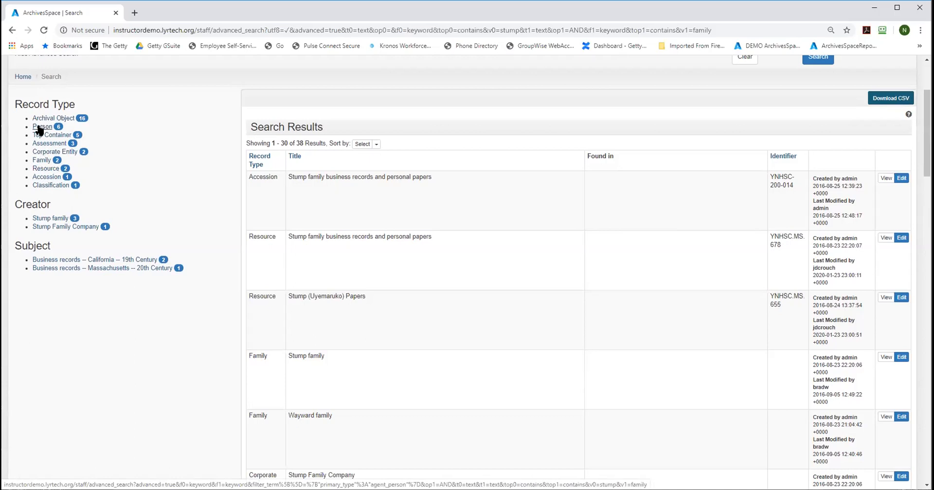
{"action": "left_click", "coordinate": [40, 127]}
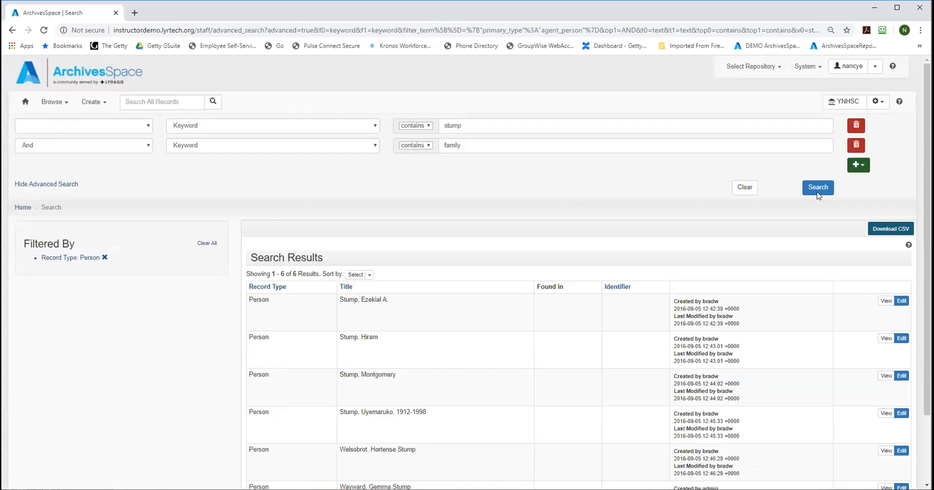
{"action": "scroll", "coordinate": [927, 244], "scroll_direction": "down", "scroll_amount": 1}
{"action": "left_click_drag", "start_coordinate": [927, 151], "coordinate": [927, 194]}
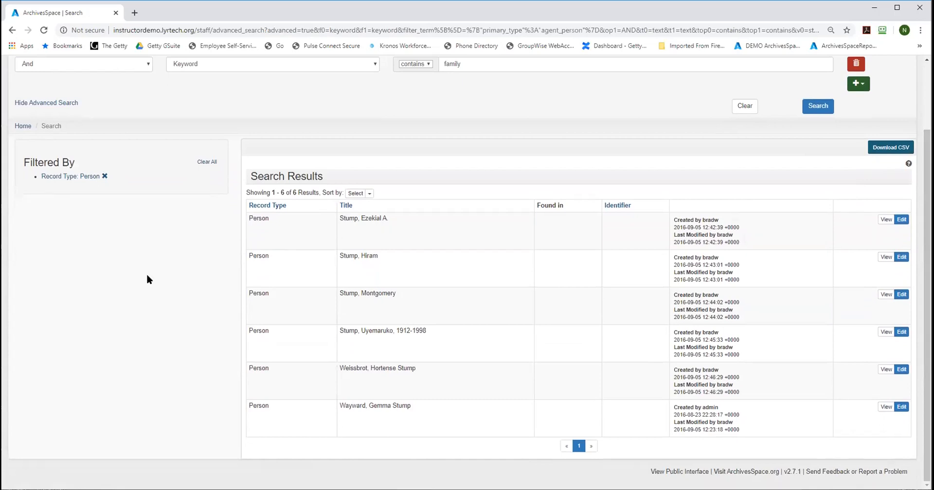
Step: Remove the Person record type filter and look through the full search results
{"action": "left_click", "coordinate": [104, 176]}
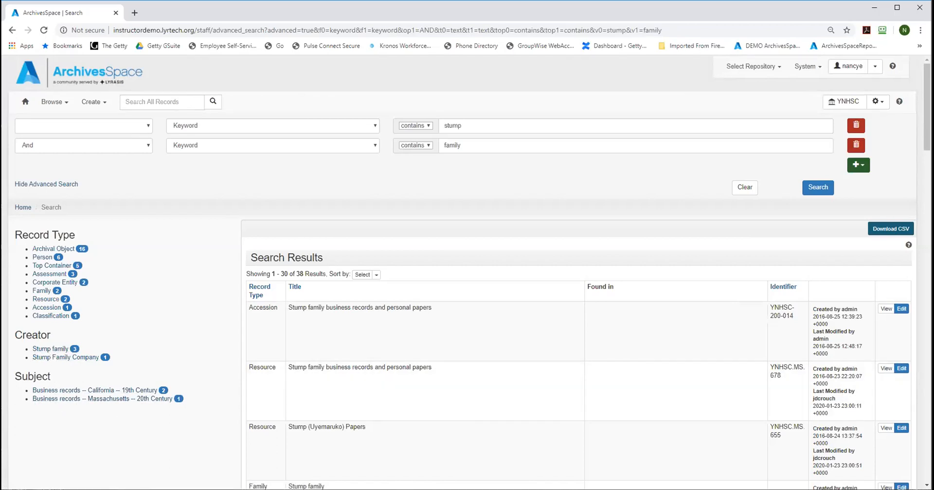
{"action": "scroll", "coordinate": [462, 273], "scroll_direction": "down", "scroll_amount": 4}
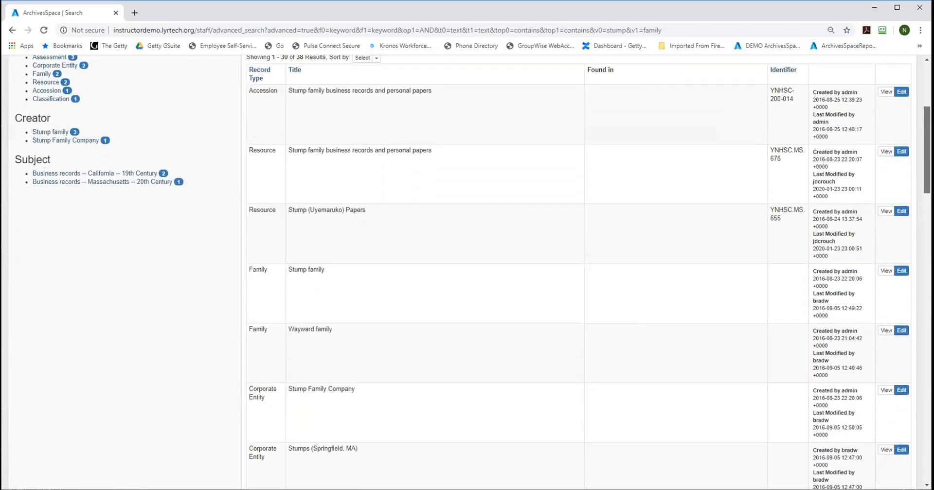
{"action": "scroll", "coordinate": [911, 218], "scroll_direction": "down", "scroll_amount": 10}
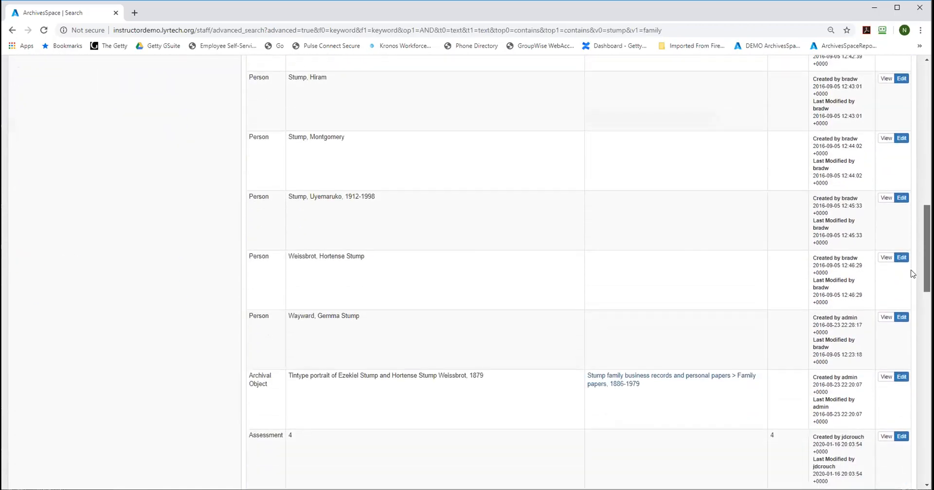
{"action": "scroll", "coordinate": [912, 274], "scroll_direction": "up", "scroll_amount": 15}
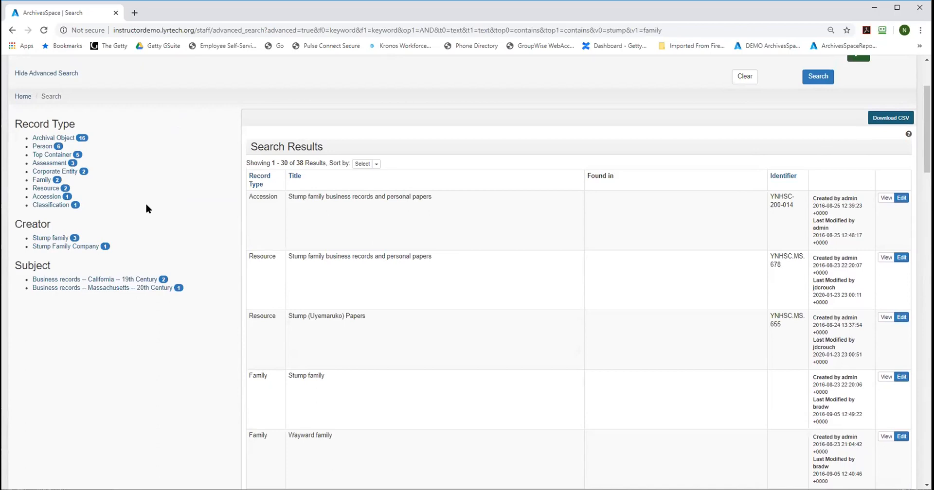
Step: Filter the results by Archival Object and view the record of the 1879 tintype portrait
{"action": "left_click", "coordinate": [46, 139]}
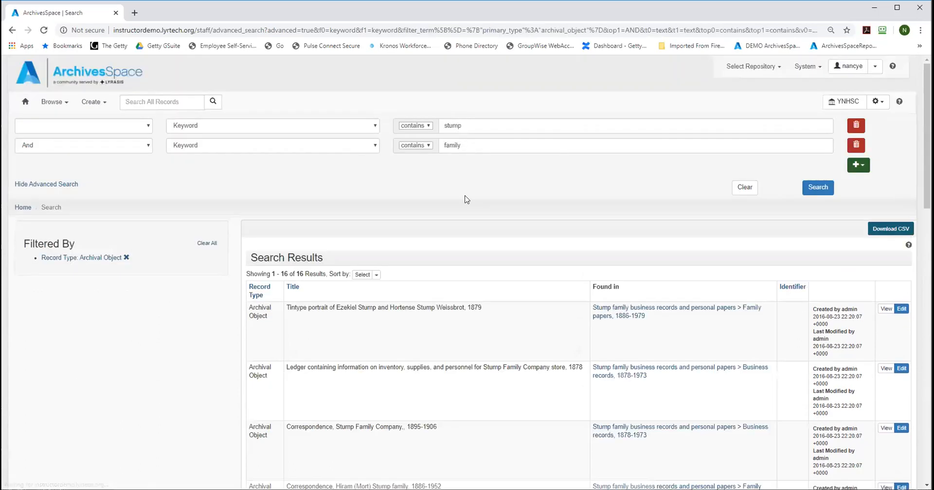
{"action": "scroll", "coordinate": [274, 134], "scroll_direction": "down", "scroll_amount": 3}
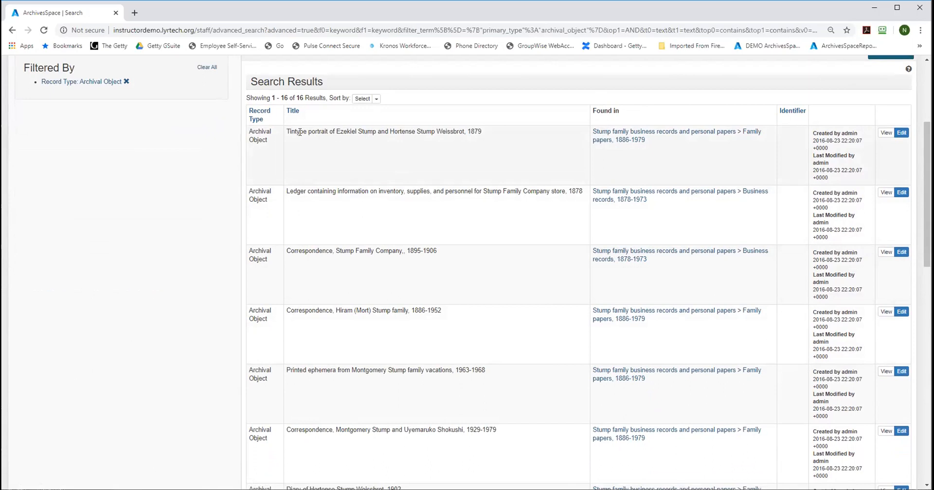
{"action": "left_click", "coordinate": [886, 134]}
{"action": "left_click", "coordinate": [885, 133]}
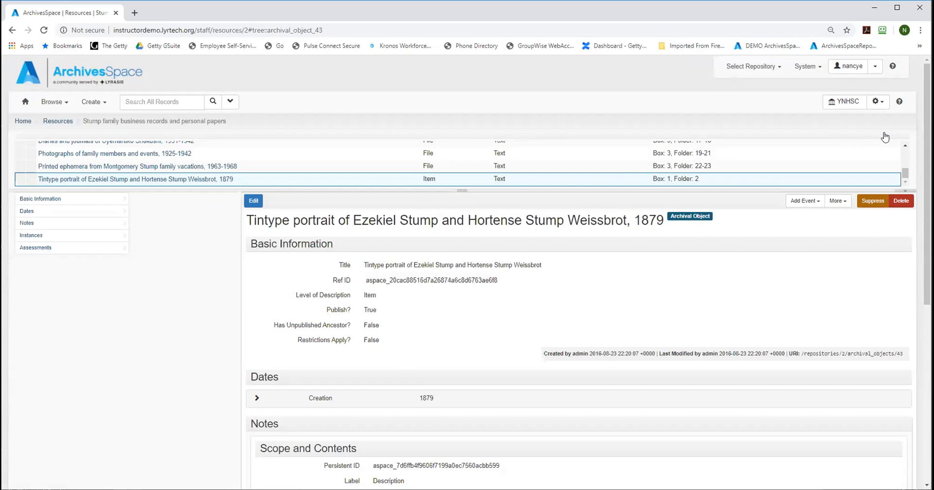
{"action": "left_click_drag", "start_coordinate": [927, 156], "coordinate": [927, 222]}
{"action": "scroll", "coordinate": [556, 210], "scroll_direction": "up", "scroll_amount": 2}
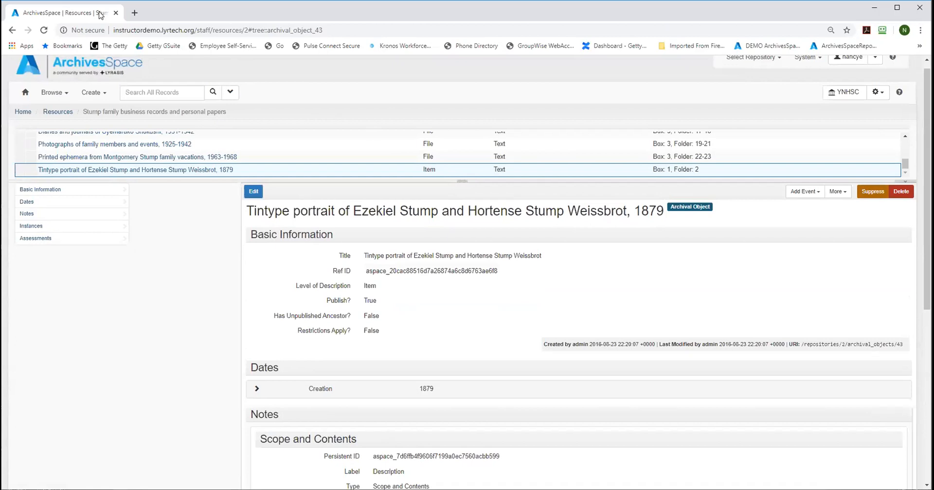
Step: Return to the filtered results, reopen the 1879 tintype portrait record, and review its dates, notes and instances
{"action": "left_click", "coordinate": [12, 31]}
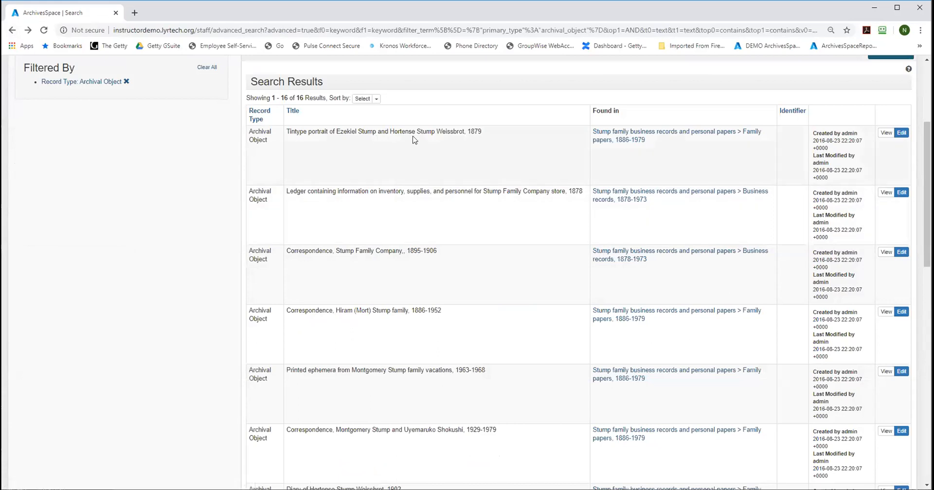
{"action": "left_click", "coordinate": [900, 133]}
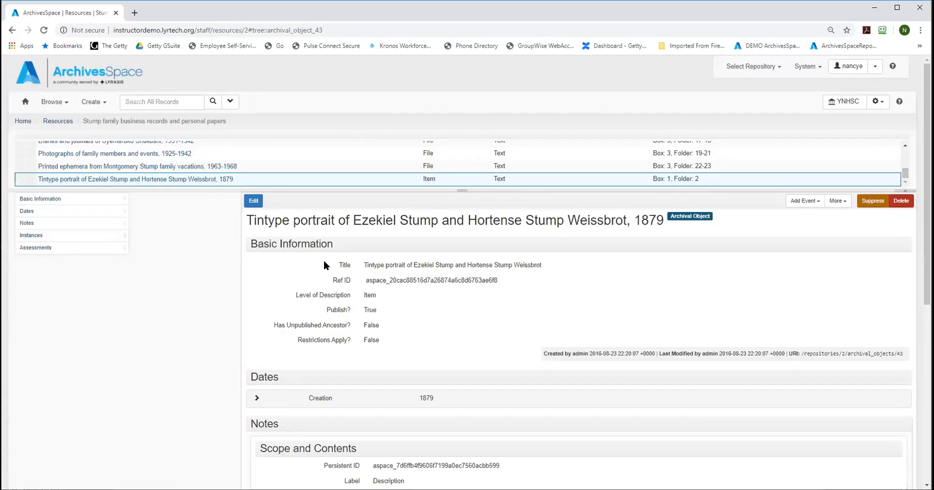
{"action": "scroll", "coordinate": [323, 259], "scroll_direction": "down", "scroll_amount": 4}
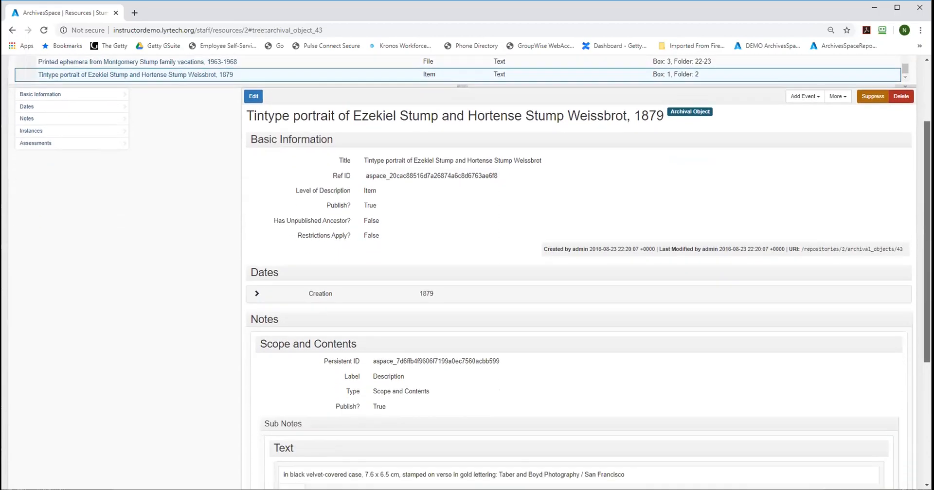
{"action": "scroll", "coordinate": [579, 273], "scroll_direction": "down", "scroll_amount": 2}
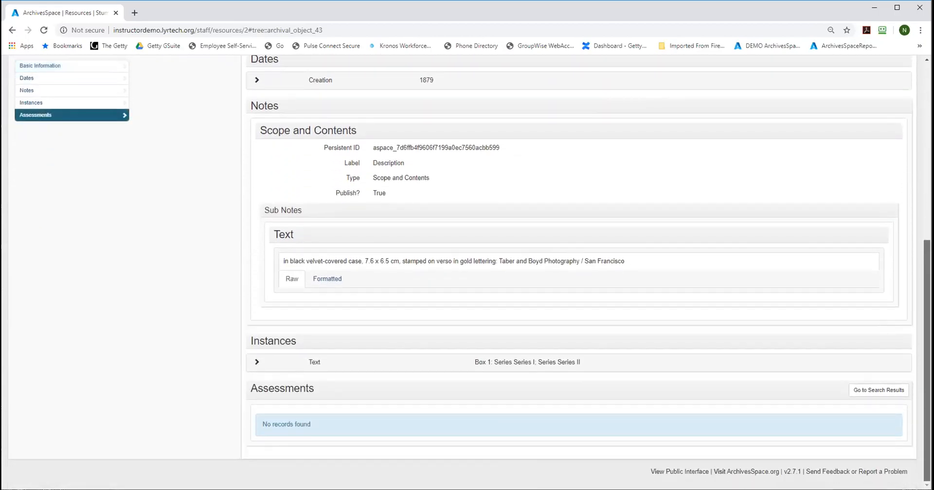
{"action": "scroll", "coordinate": [162, 286], "scroll_direction": "up", "scroll_amount": 6}
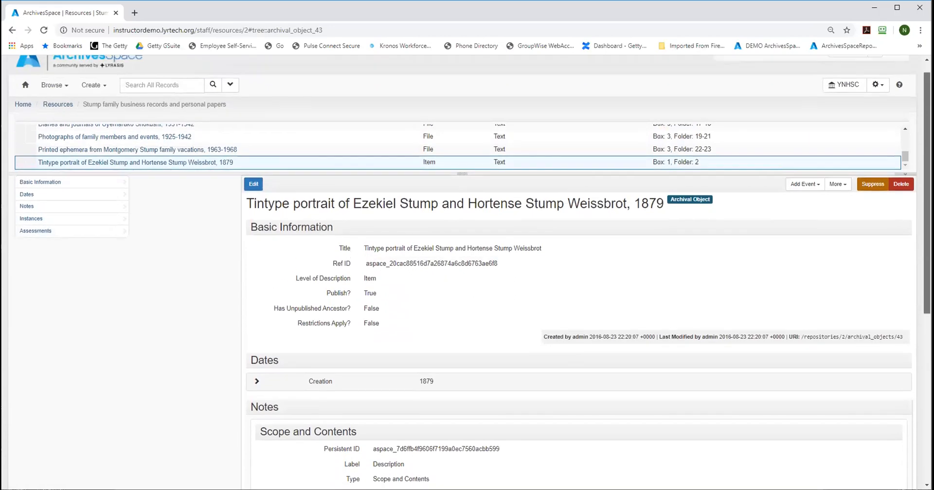
Step: Open the tintype portrait record for editing and examine its form from Basic Information through Instances
{"action": "left_click", "coordinate": [253, 185]}
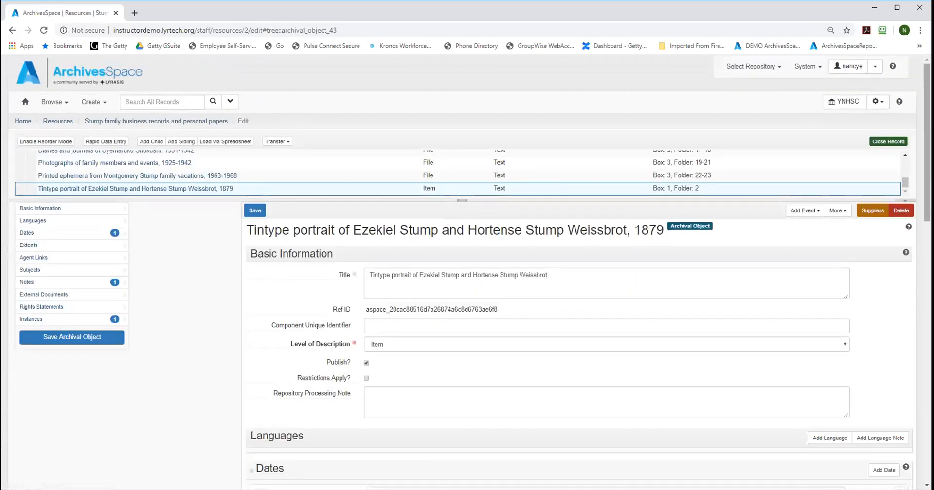
{"action": "scroll", "coordinate": [470, 272], "scroll_direction": "down", "scroll_amount": 7}
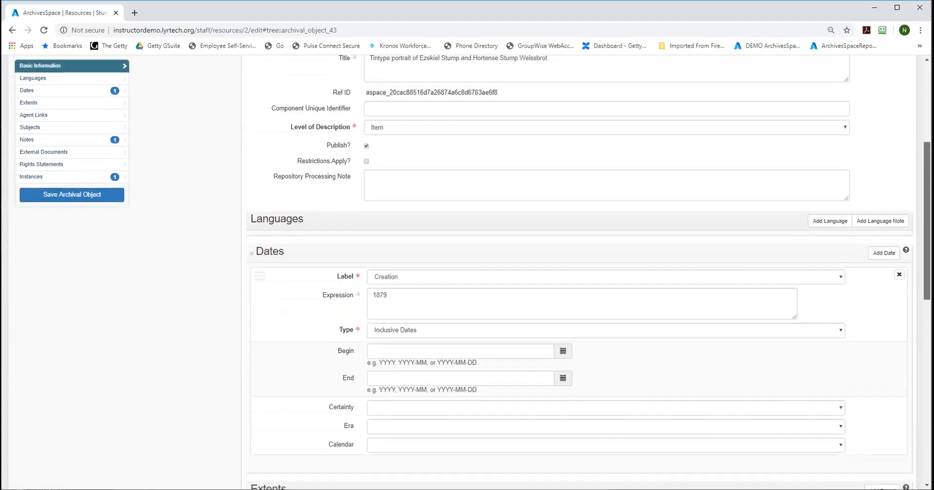
{"action": "scroll", "coordinate": [578, 272], "scroll_direction": "down", "scroll_amount": 8}
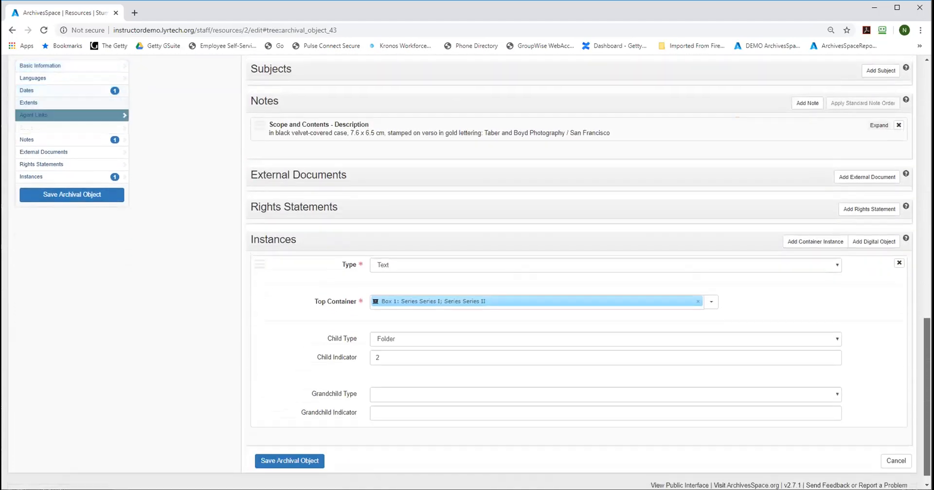
{"action": "scroll", "coordinate": [632, 168], "scroll_direction": "up", "scroll_amount": 15}
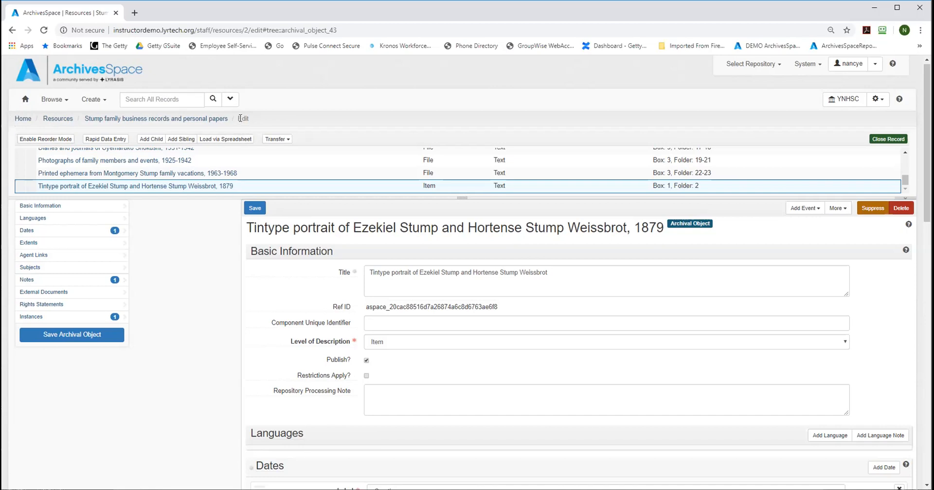
Step: Go up to the parent collection's resource record, and list all resources in the repository
{"action": "left_click", "coordinate": [190, 119]}
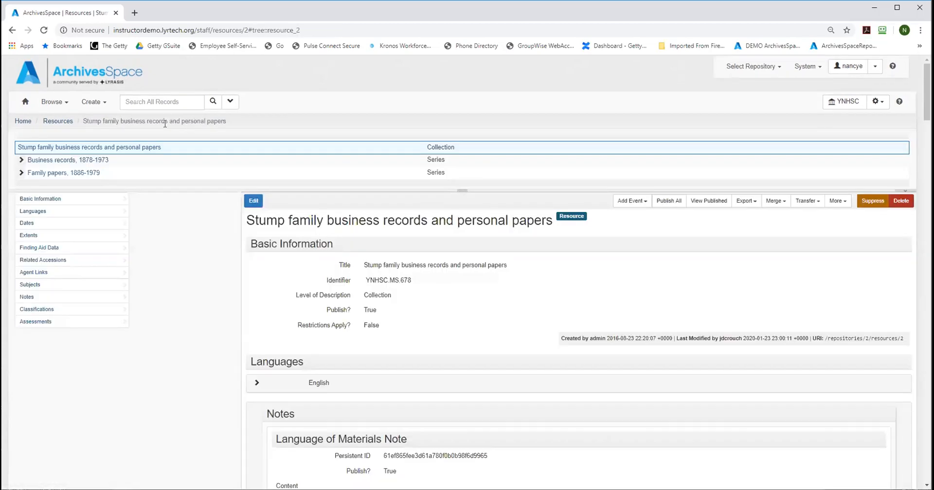
{"action": "left_click", "coordinate": [48, 123]}
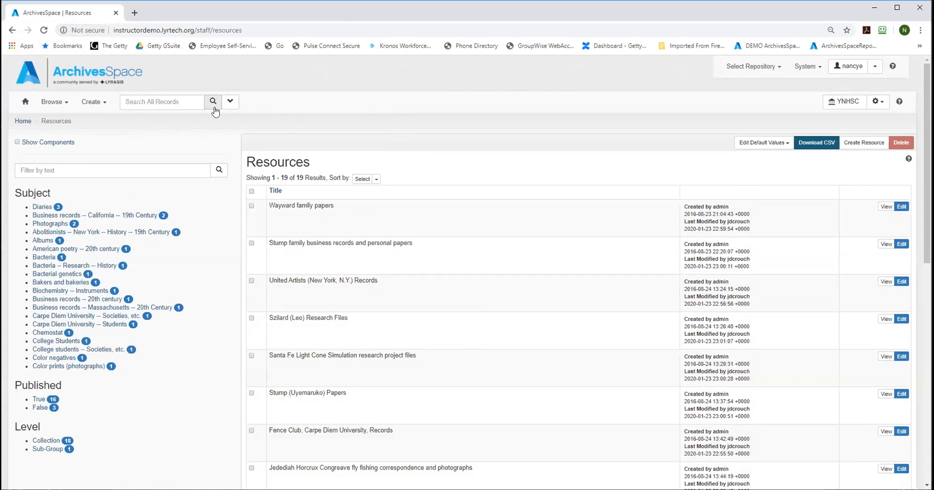
{"action": "left_click", "coordinate": [50, 101]}
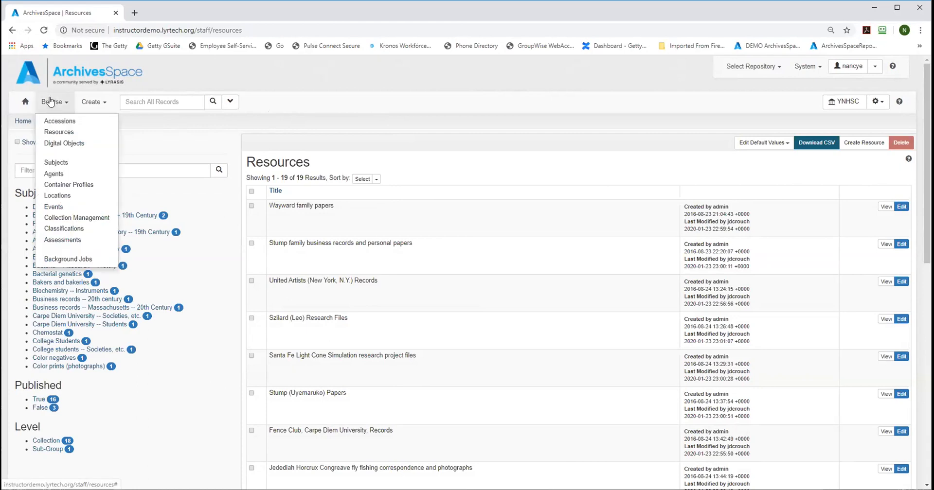
{"action": "left_click", "coordinate": [56, 133]}
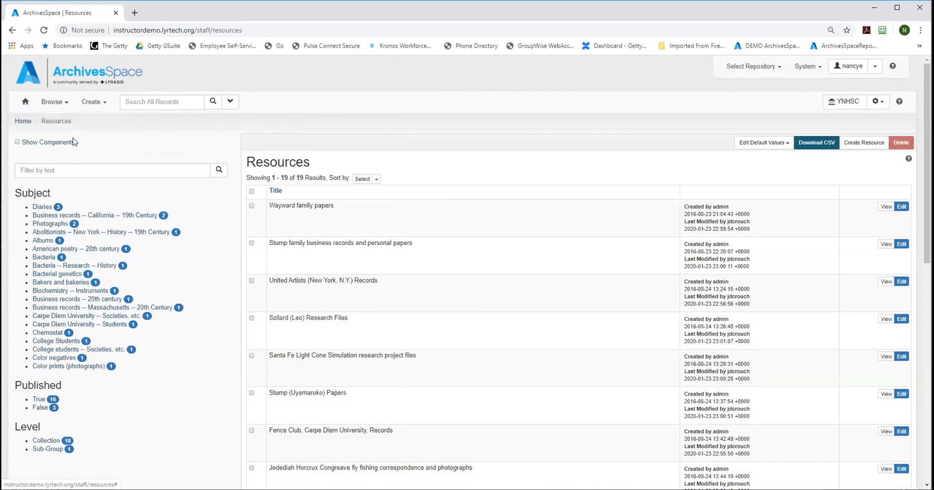
Step: Browse the repository's accessions and return to the resources list
{"action": "left_click", "coordinate": [52, 102]}
{"action": "left_click", "coordinate": [57, 120]}
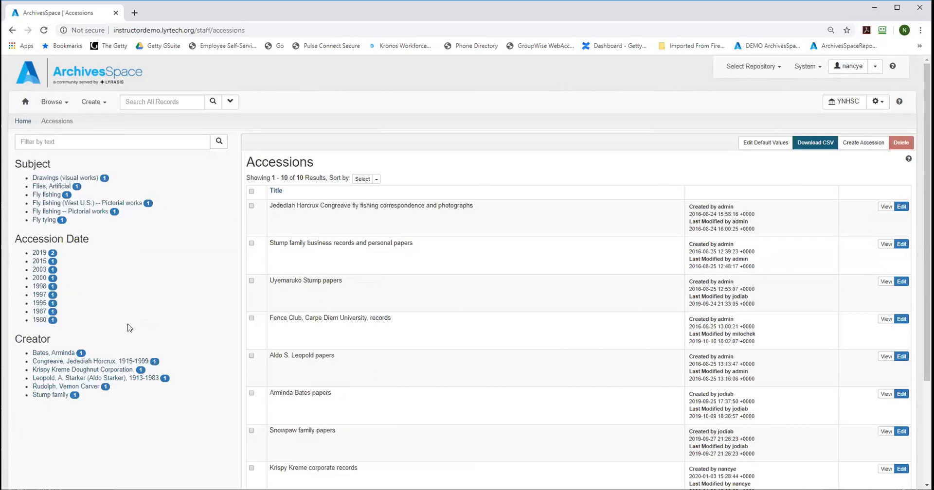
{"action": "left_click", "coordinate": [54, 102]}
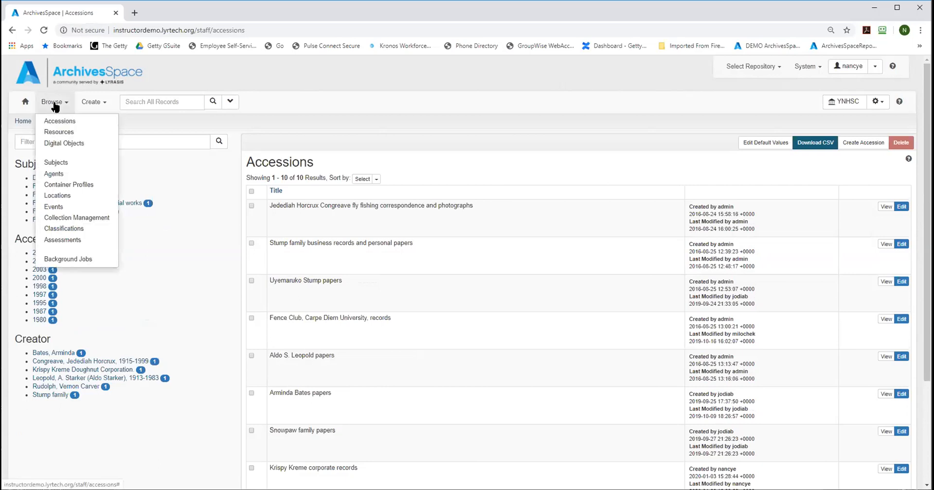
{"action": "left_click", "coordinate": [58, 131]}
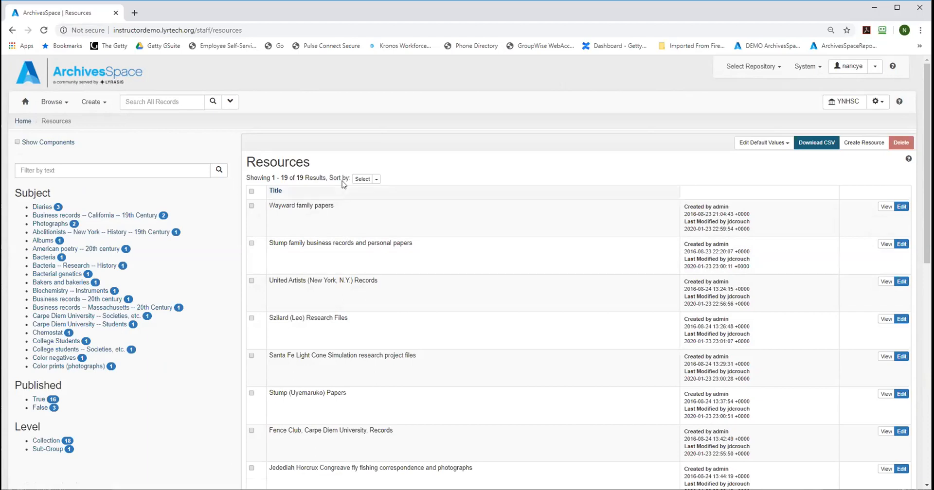
Step: Examine the resources list with its text, subject, published and level filters, and review the record types available for creation
{"action": "left_click", "coordinate": [55, 168]}
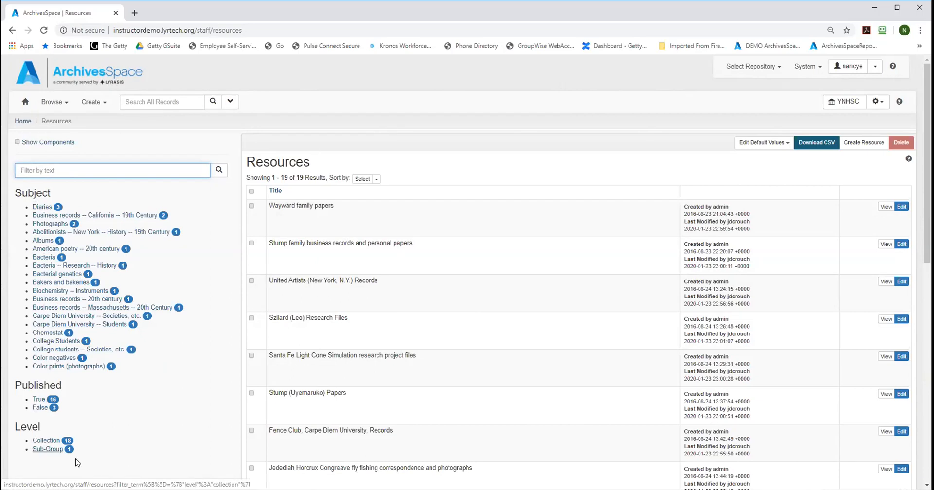
{"action": "scroll", "coordinate": [859, 279], "scroll_direction": "down", "scroll_amount": 3}
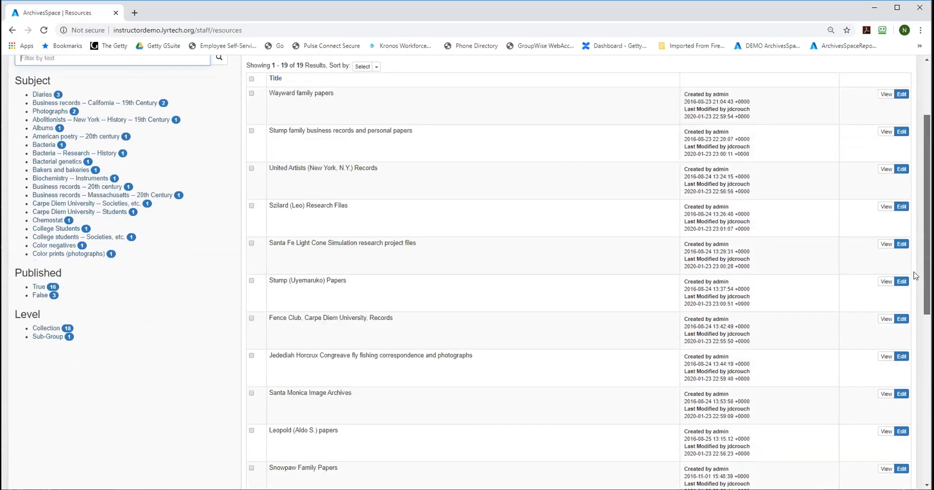
{"action": "scroll", "coordinate": [868, 232], "scroll_direction": "up", "scroll_amount": 3}
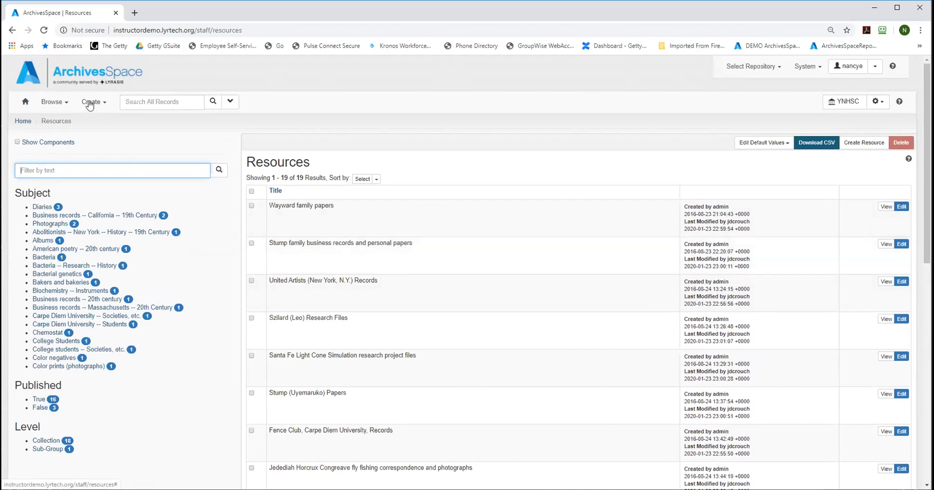
{"action": "left_click", "coordinate": [89, 104]}
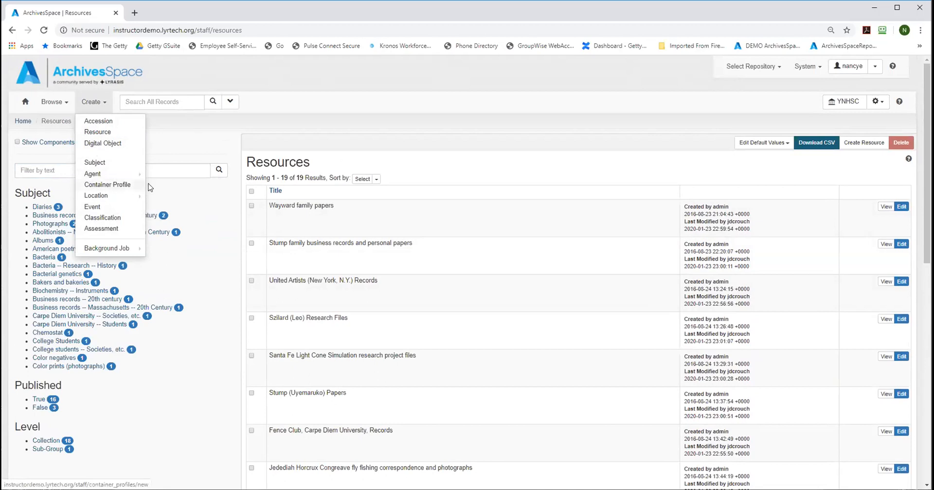
{"action": "left_click", "coordinate": [411, 123]}
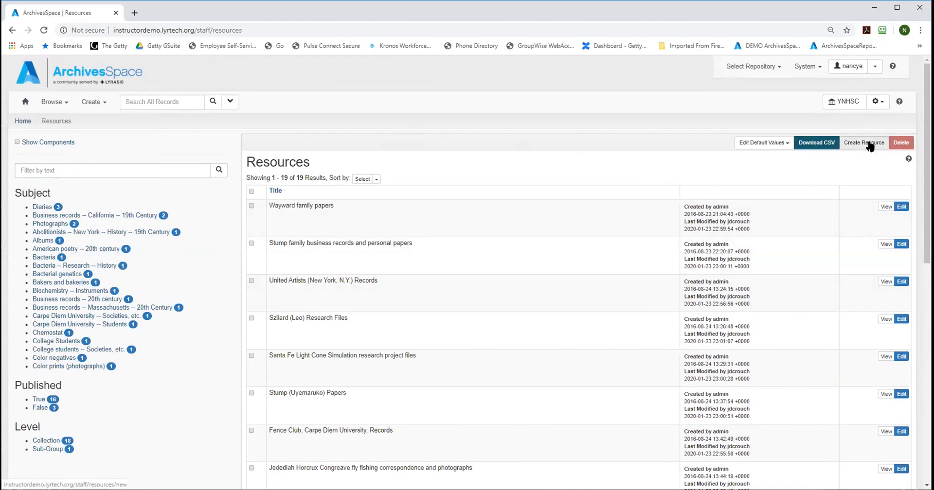
Step: Start a new resource record, look over its blank form, and jump to the Subjects section
{"action": "left_click", "coordinate": [861, 146]}
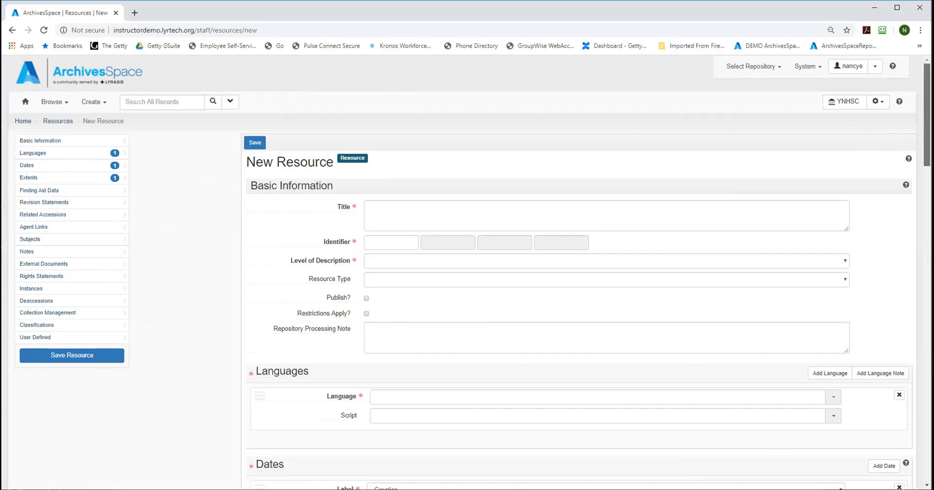
{"action": "scroll", "coordinate": [927, 117], "scroll_direction": "down", "scroll_amount": 1}
{"action": "scroll", "coordinate": [927, 117], "scroll_direction": "up", "scroll_amount": 1}
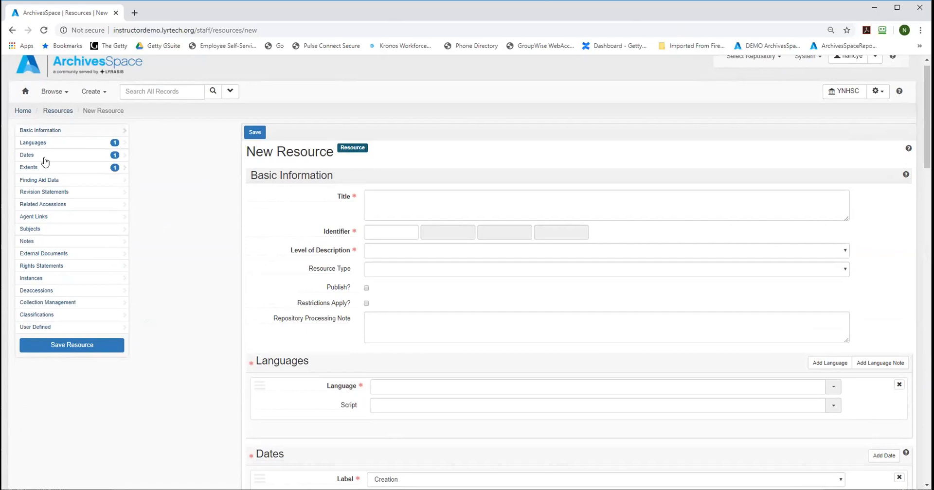
{"action": "left_click", "coordinate": [38, 229]}
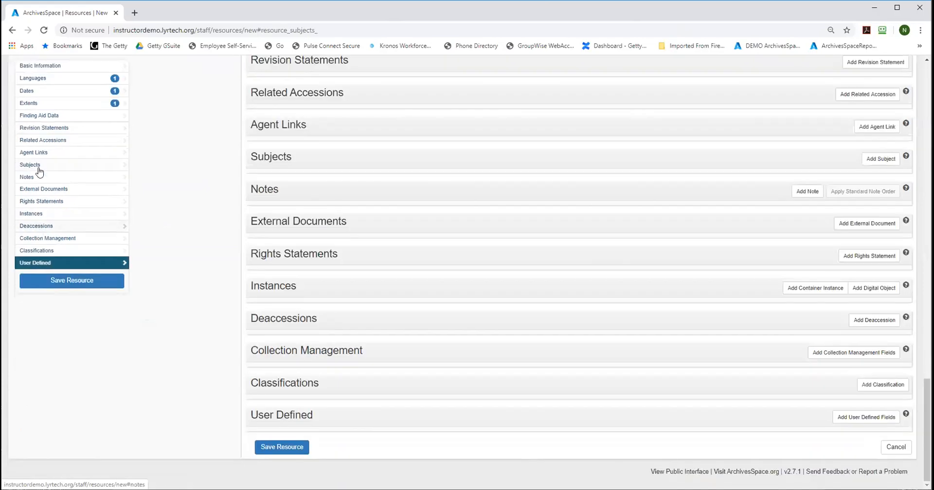
Step: Jump between the Rights Statements, Basic Information and Subjects sections of the new resource form, and return to its beginning
{"action": "left_click", "coordinate": [30, 204]}
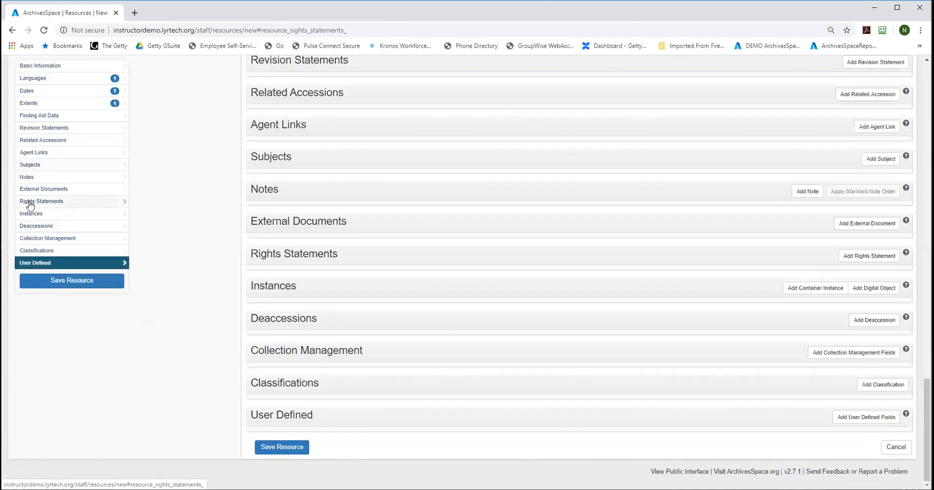
{"action": "left_click", "coordinate": [30, 69]}
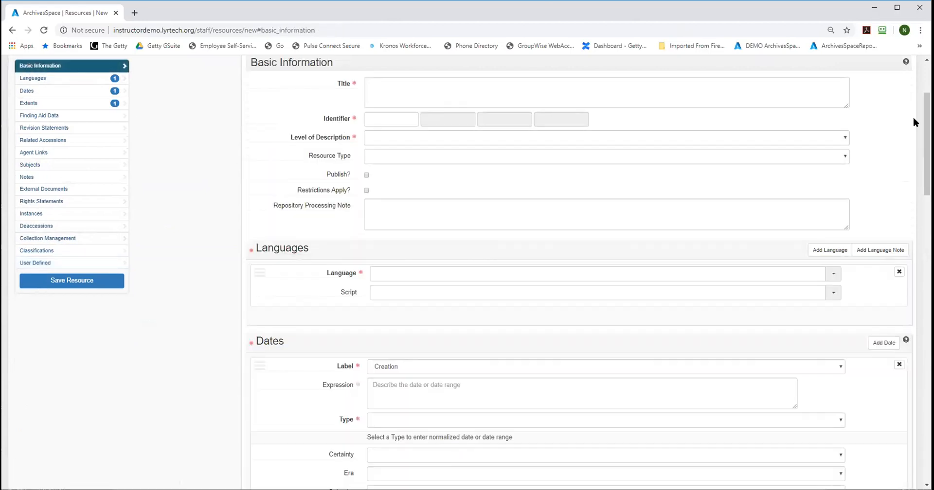
{"action": "scroll", "coordinate": [926, 126], "scroll_direction": "up", "scroll_amount": 1}
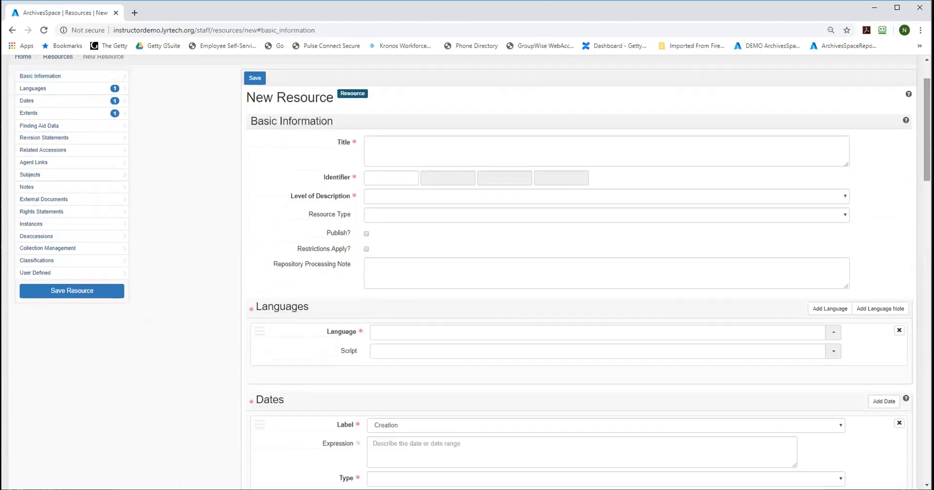
{"action": "mouse_move", "coordinate": [927, 129]}
{"action": "left_mouse_down"}
{"action": "mouse_move", "coordinate": [926, 429]}
{"action": "mouse_move", "coordinate": [926, 114]}
{"action": "left_mouse_up"}
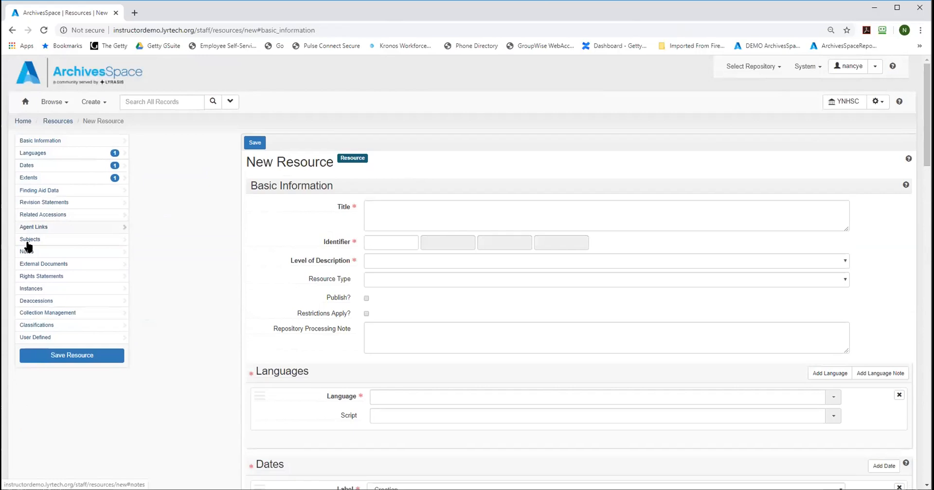
{"action": "left_click", "coordinate": [29, 240]}
{"action": "left_click_drag", "start_coordinate": [927, 429], "coordinate": [927, 121]}
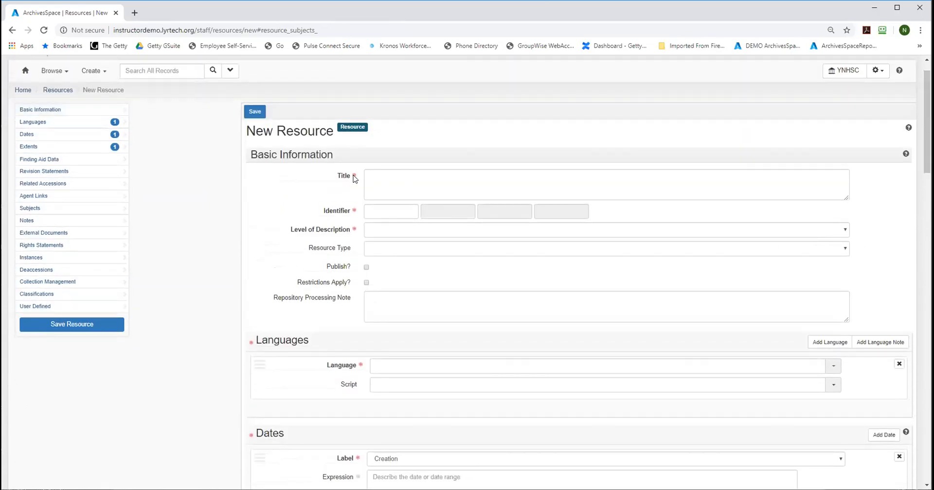
Step: Review the required-field markers and the date expression's help, set the date type to Inclusive Dates, and activate the Expression field
{"action": "mouse_move", "coordinate": [354, 179]}
{"action": "mouse_move", "coordinate": [355, 233]}
{"action": "scroll", "coordinate": [578, 272], "scroll_direction": "down", "scroll_amount": 7}
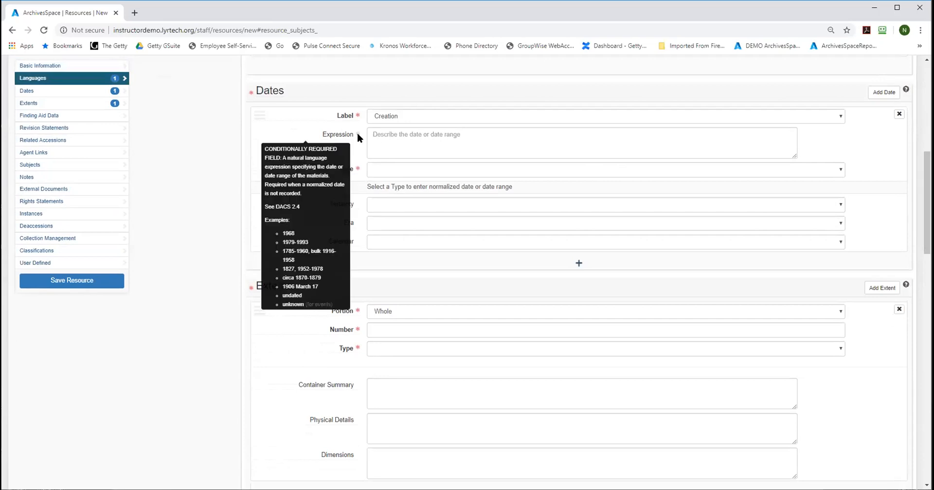
{"action": "left_click", "coordinate": [402, 146]}
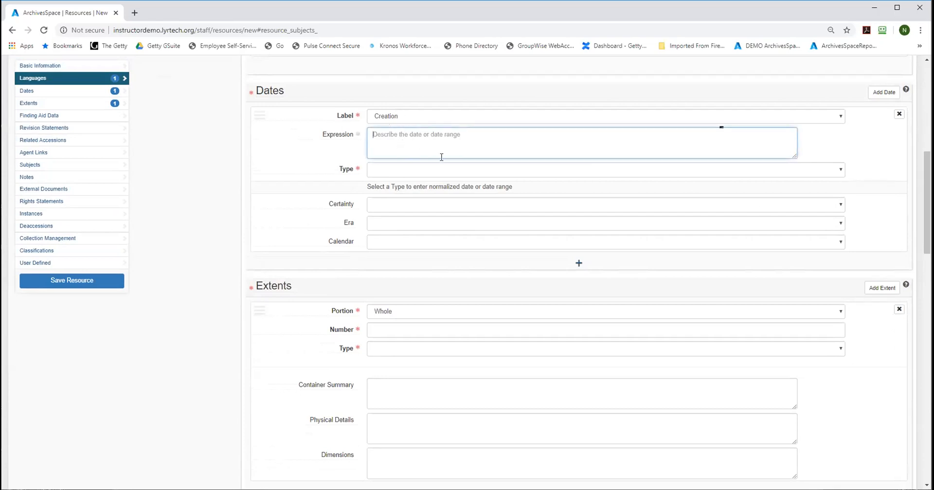
{"action": "left_click", "coordinate": [416, 172]}
{"action": "left_click", "coordinate": [416, 195]}
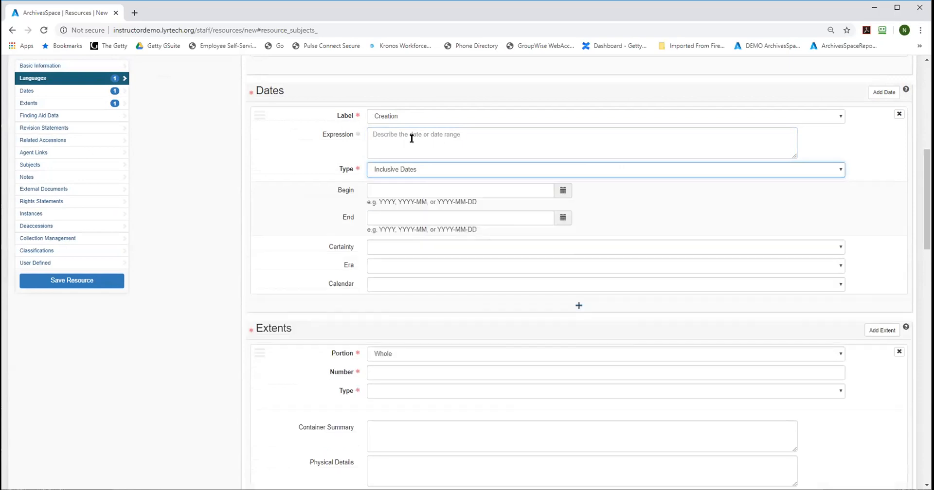
{"action": "left_click", "coordinate": [409, 133]}
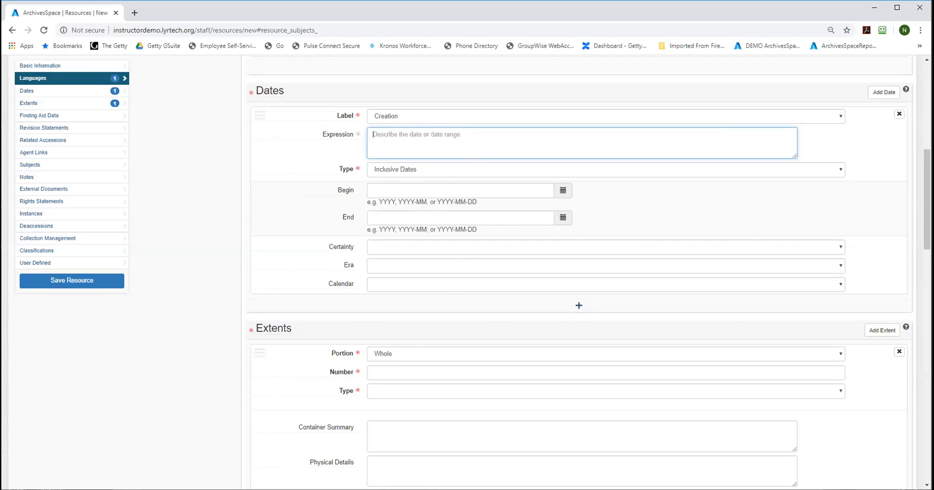
Step: Enlarge the Title text box vertically and display the available Resource Type options
{"action": "scroll", "coordinate": [888, 107], "scroll_direction": "up", "scroll_amount": 8}
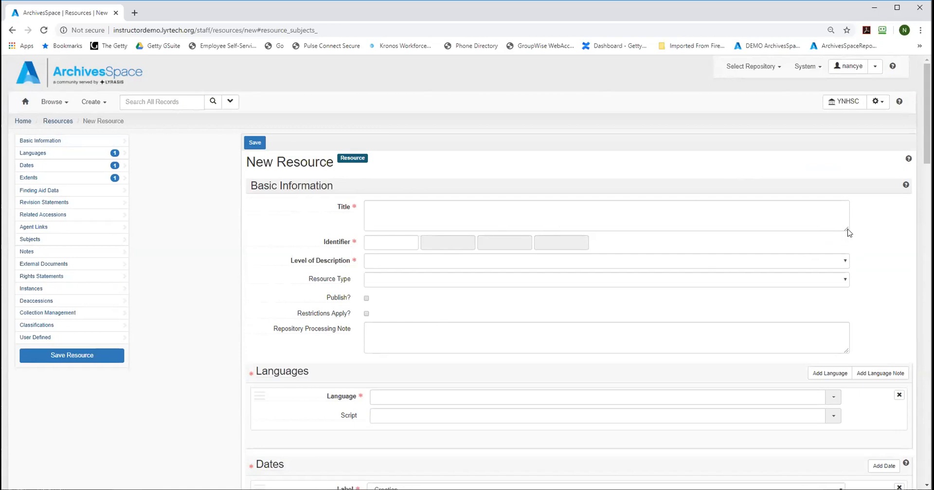
{"action": "left_click_drag", "start_coordinate": [848, 230], "coordinate": [851, 270]}
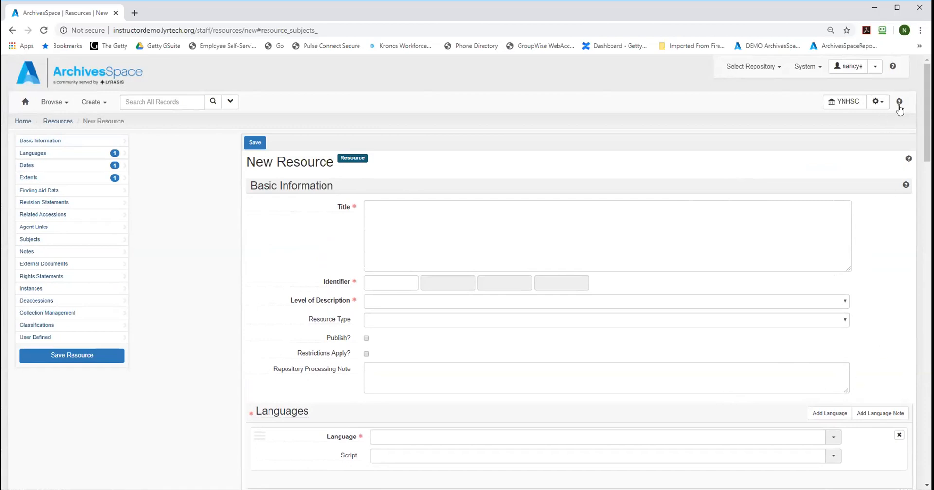
{"action": "scroll", "coordinate": [927, 111], "scroll_direction": "down", "scroll_amount": 2}
{"action": "scroll", "coordinate": [926, 132], "scroll_direction": "down", "scroll_amount": 2}
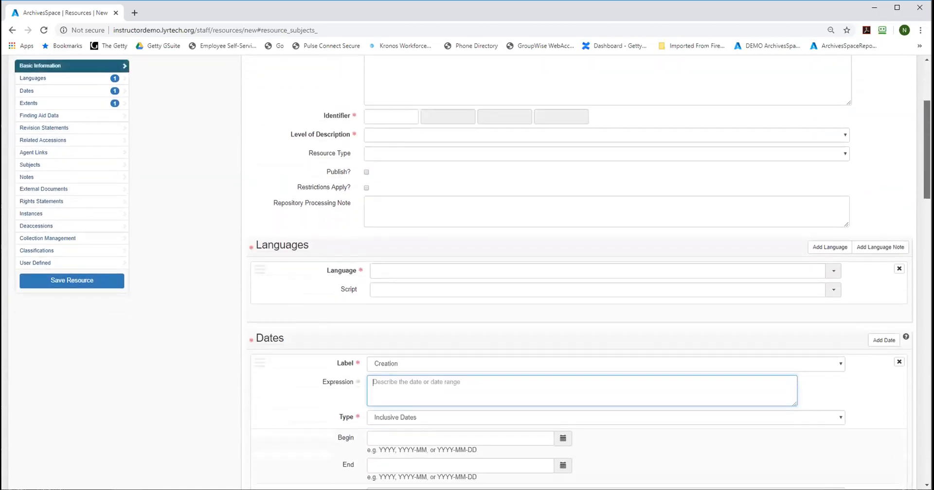
{"action": "left_click", "coordinate": [847, 139]}
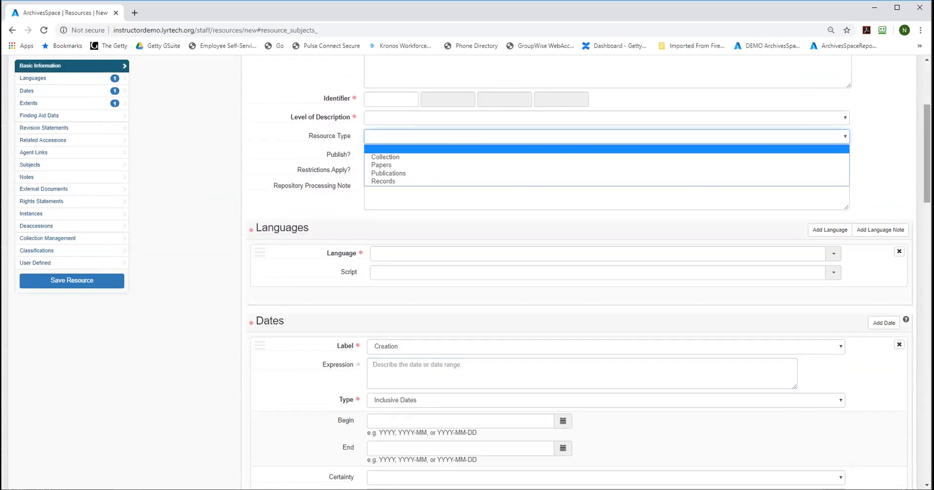
Step: Review the System administration options without choosing any
{"action": "scroll", "coordinate": [584, 287], "scroll_direction": "up", "scroll_amount": 4}
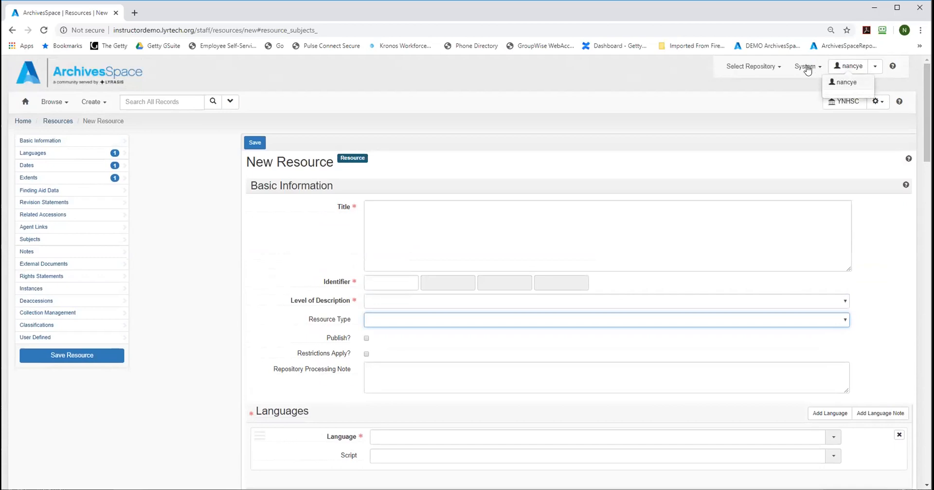
{"action": "left_click", "coordinate": [798, 68]}
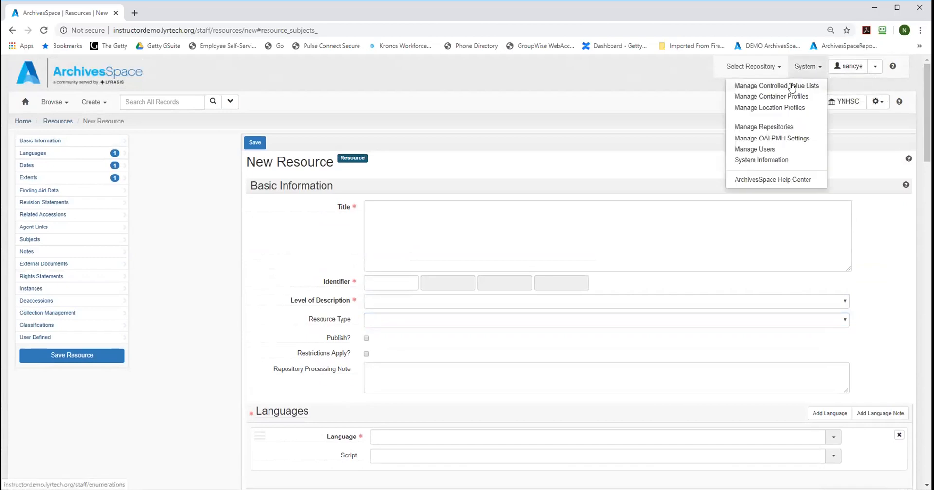
{"action": "left_click", "coordinate": [873, 254]}
Step: Look over the Basic Information, Languages and Dates sections, and review the available date labels without changing the selection
{"action": "scroll", "coordinate": [873, 255], "scroll_direction": "down", "scroll_amount": 6}
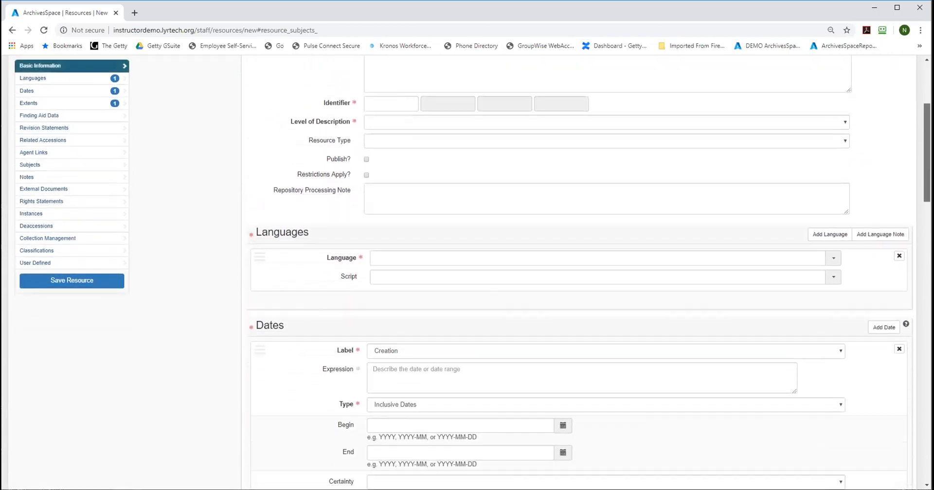
{"action": "scroll", "coordinate": [579, 273], "scroll_direction": "down", "scroll_amount": 3}
{"action": "scroll", "coordinate": [579, 273], "scroll_direction": "up", "scroll_amount": 3}
{"action": "scroll", "coordinate": [579, 273], "scroll_direction": "down", "scroll_amount": 2}
{"action": "scroll", "coordinate": [887, 219], "scroll_direction": "down", "scroll_amount": 2}
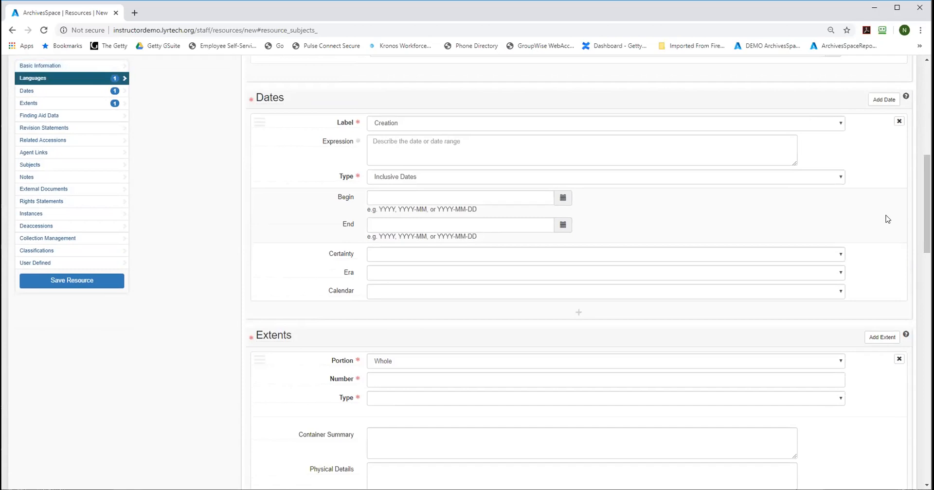
{"action": "scroll", "coordinate": [887, 220], "scroll_direction": "up", "scroll_amount": 9}
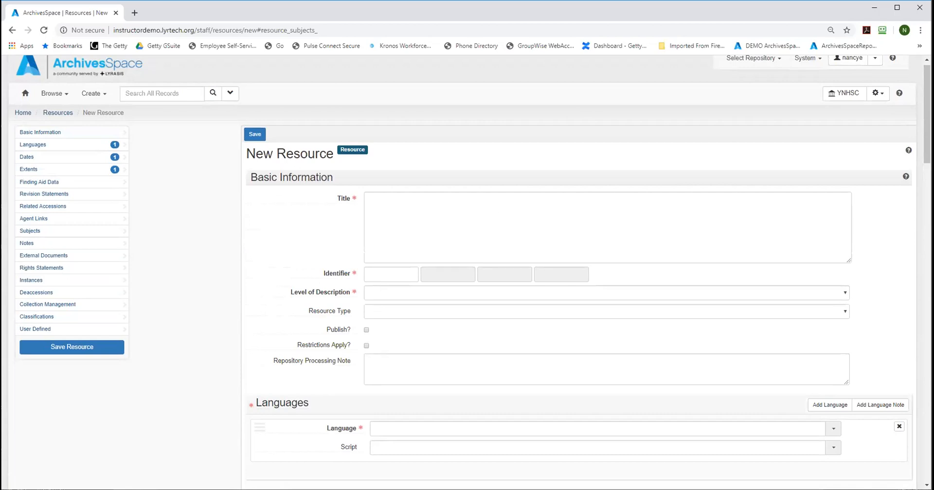
{"action": "scroll", "coordinate": [579, 272], "scroll_direction": "down", "scroll_amount": 8}
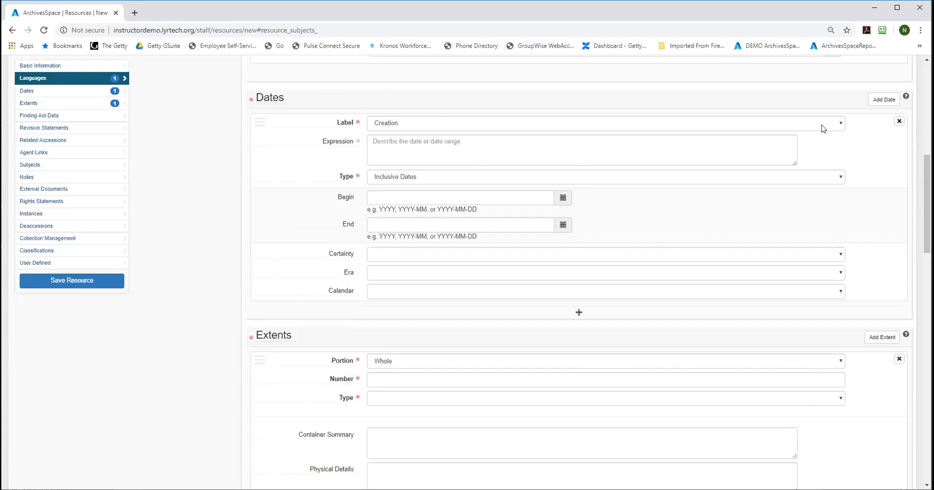
{"action": "left_click", "coordinate": [839, 122]}
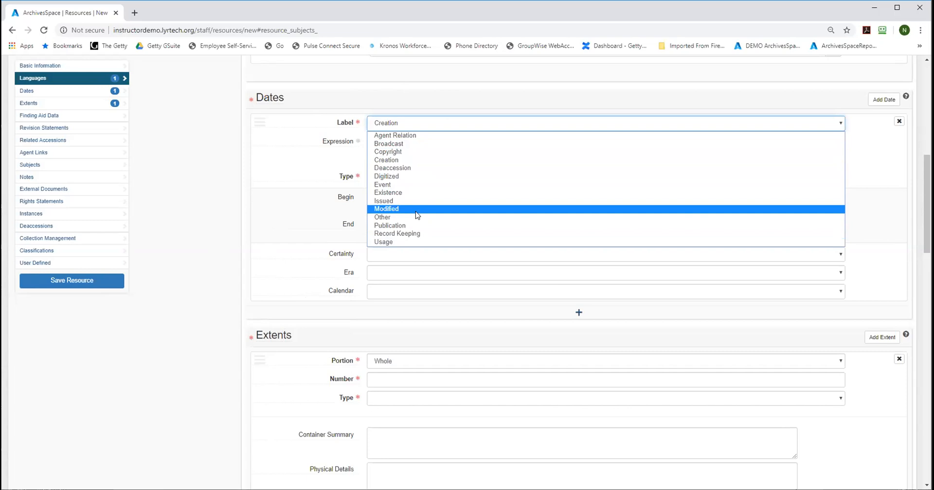
{"action": "left_click", "coordinate": [217, 187]}
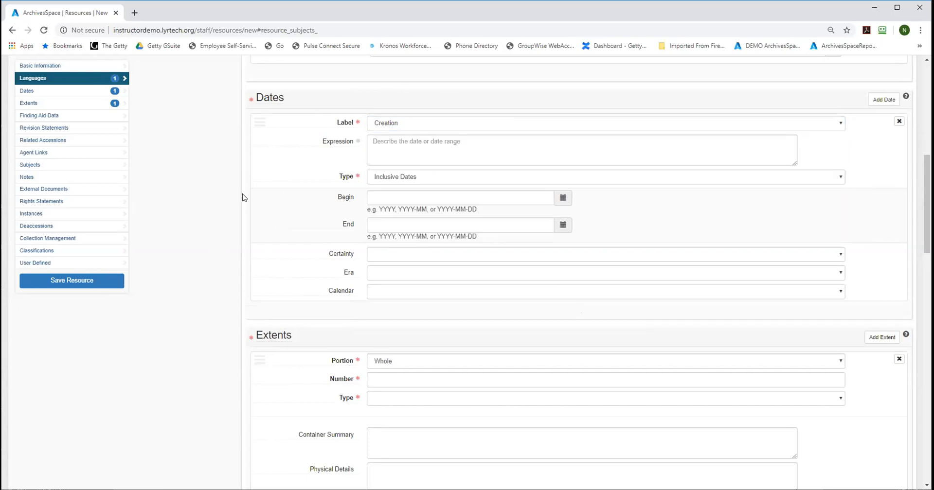
Step: Add a second extent sub-record with Add Extent, and remove it again with confirmation
{"action": "left_click_drag", "start_coordinate": [927, 209], "coordinate": [926, 263]}
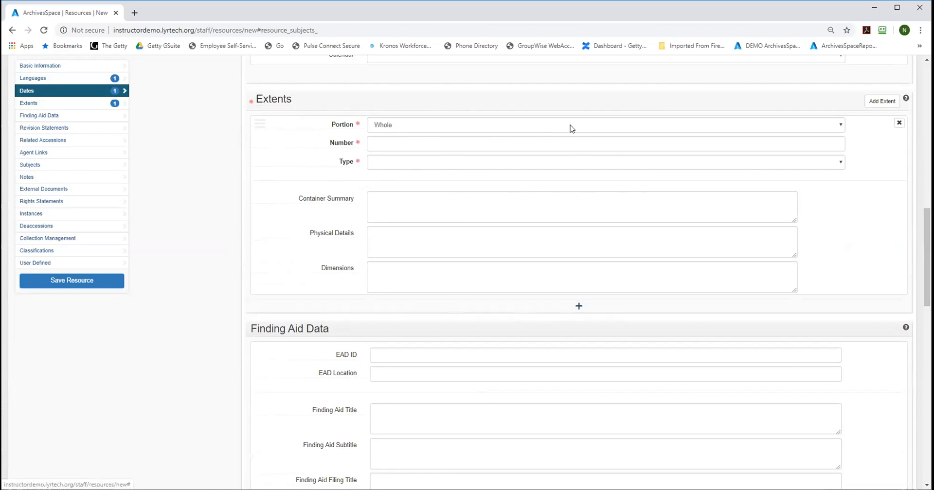
{"action": "left_click_drag", "start_coordinate": [926, 253], "coordinate": [926, 240]}
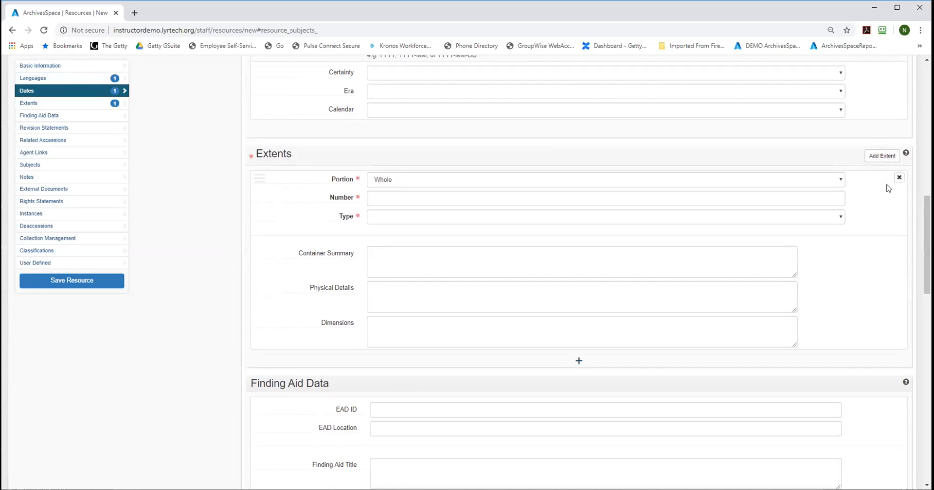
{"action": "left_click", "coordinate": [875, 156]}
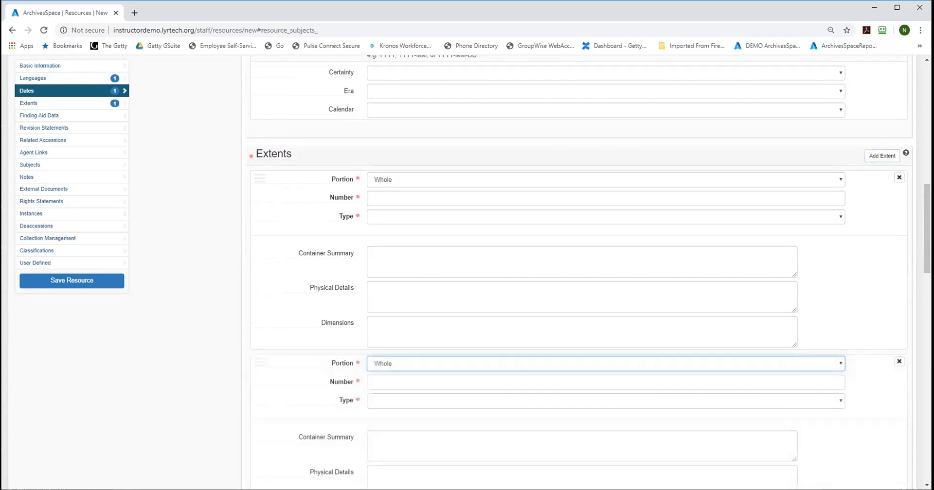
{"action": "left_click_drag", "start_coordinate": [927, 223], "coordinate": [927, 272]}
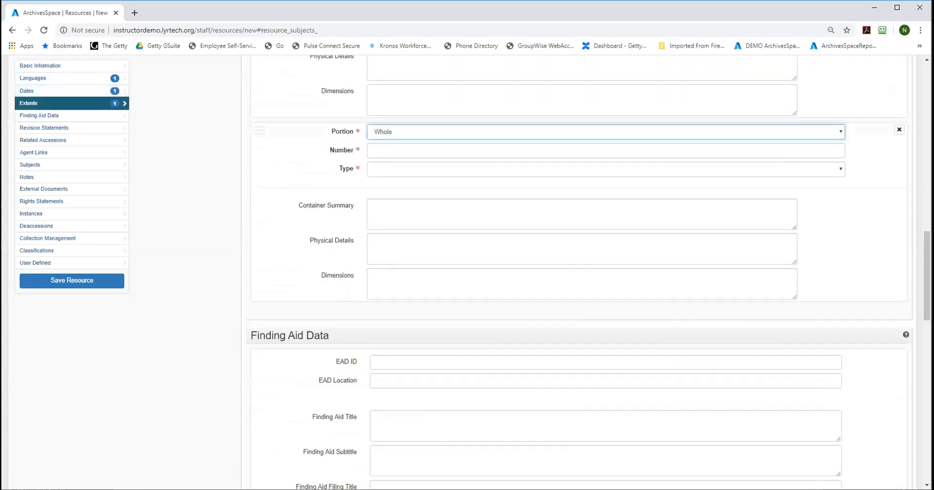
{"action": "left_click", "coordinate": [899, 132]}
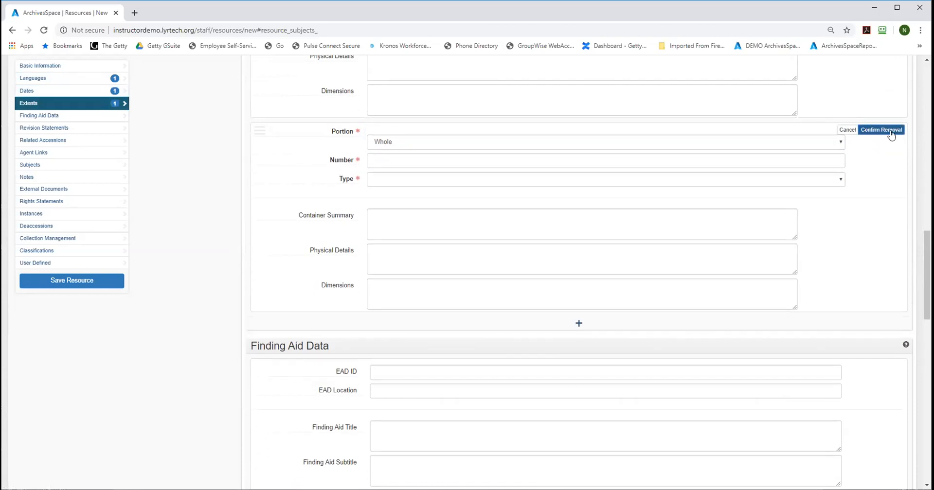
{"action": "left_click", "coordinate": [881, 130]}
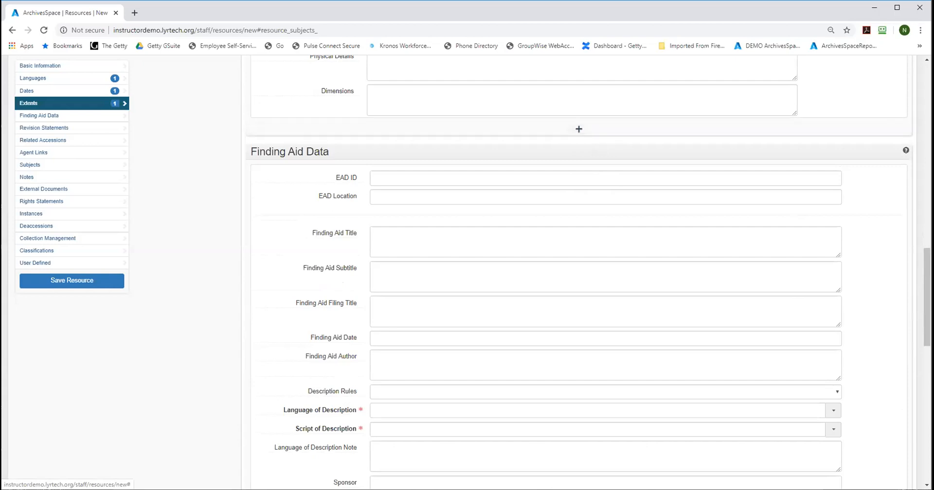
Step: Add another extent from the plus sign below the existing extent, and confirm its removal
{"action": "left_click", "coordinate": [578, 131]}
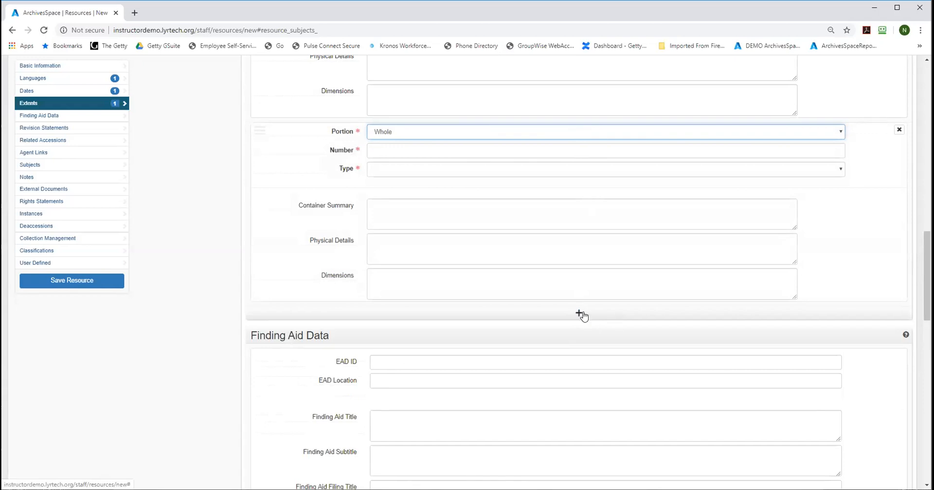
{"action": "left_click", "coordinate": [897, 132]}
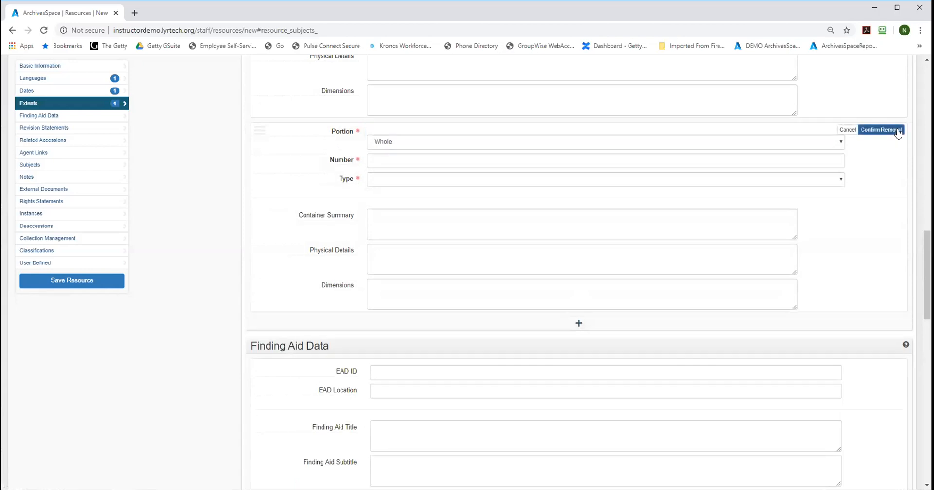
{"action": "left_click", "coordinate": [898, 131]}
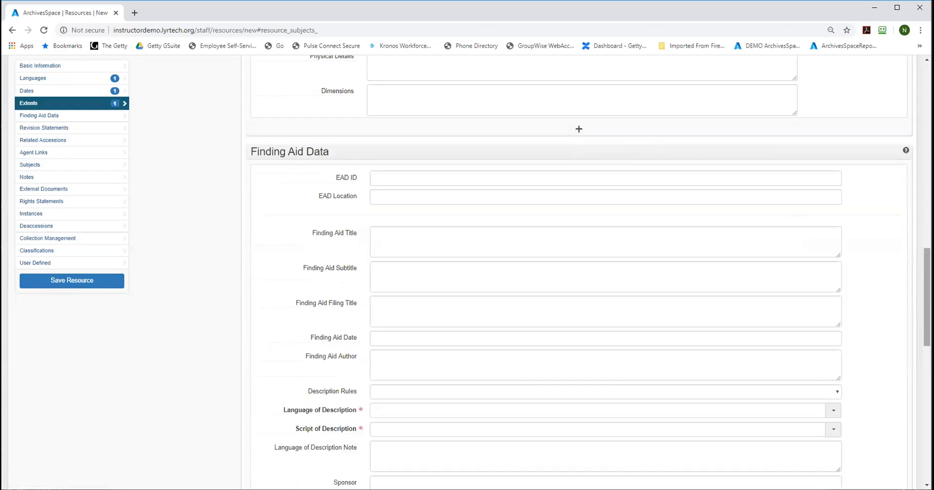
Step: Add a Biographical / Historical note to the resource and place the cursor in its text content
{"action": "left_click_drag", "start_coordinate": [926, 297], "coordinate": [926, 308]}
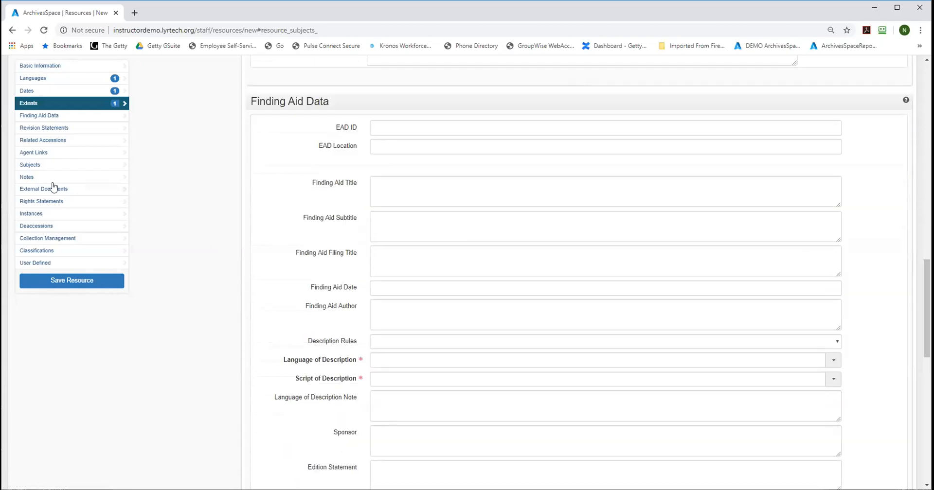
{"action": "left_click", "coordinate": [39, 179]}
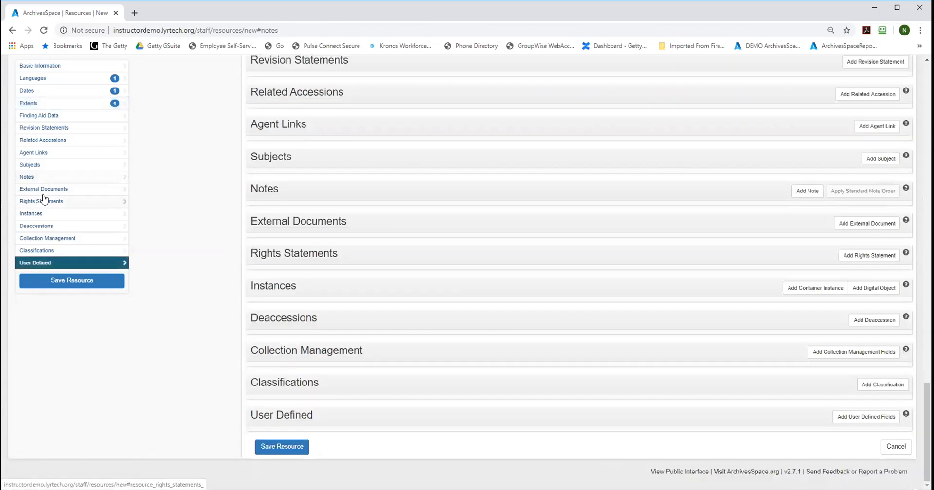
{"action": "left_click", "coordinate": [805, 191]}
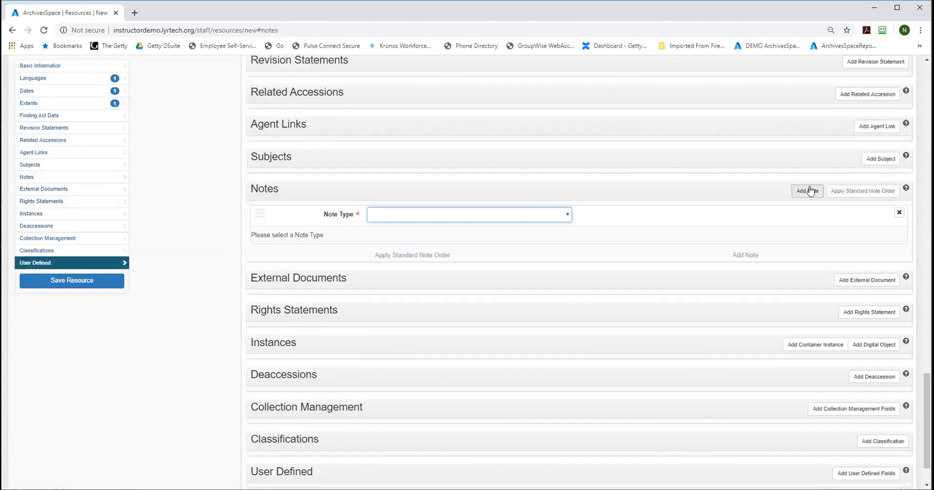
{"action": "left_click", "coordinate": [567, 218]}
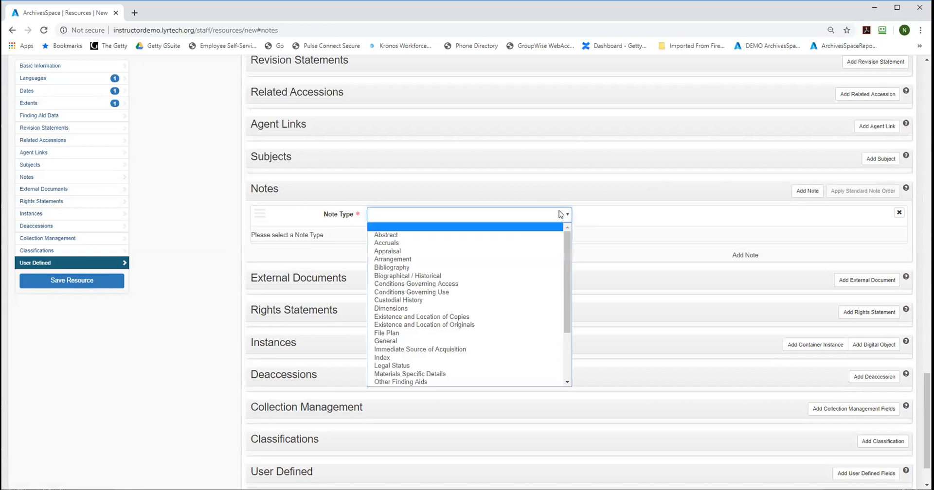
{"action": "left_click", "coordinate": [424, 276]}
{"action": "left_click", "coordinate": [504, 366]}
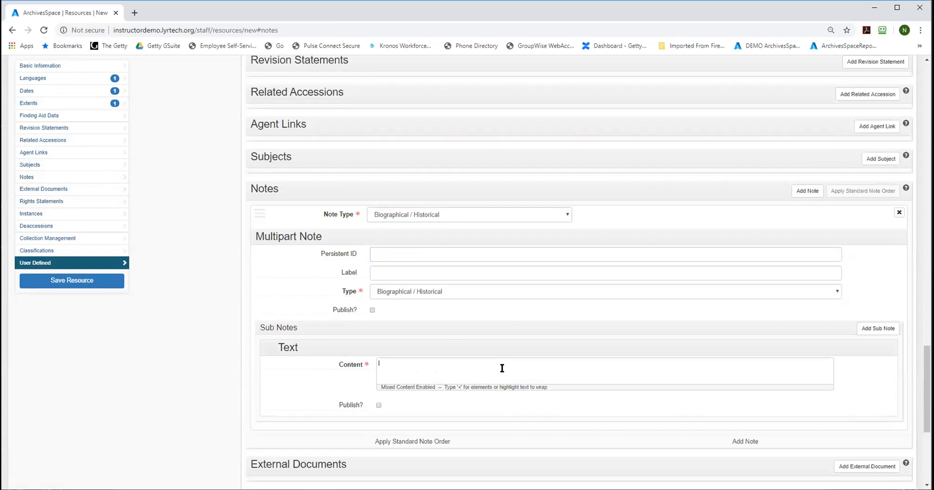
Step: Highlight the mixed content hint under the note's Content field, and enter "this word should be bold" as the sub-note text
{"action": "left_click_drag", "start_coordinate": [382, 387], "coordinate": [559, 394]}
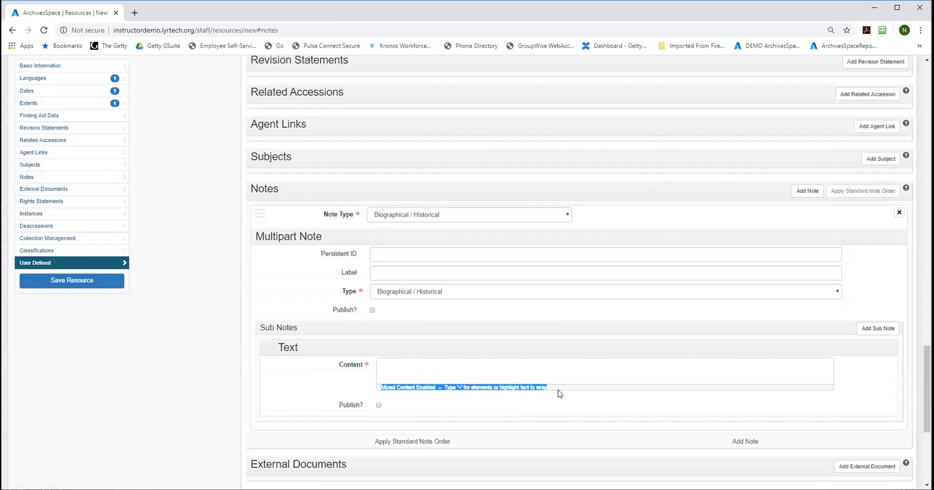
{"action": "left_click", "coordinate": [537, 402]}
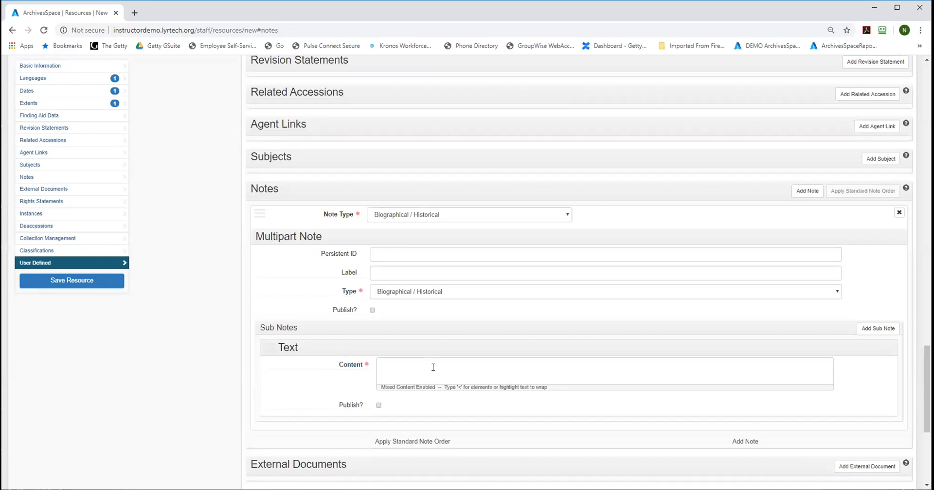
{"action": "type", "text": "this wod shuo"}
{"action": "key", "text": "BackSpace"}
{"action": "key", "text": "BackSpace"}
{"action": "key", "text": "BackSpace"}
{"action": "key", "text": "BackSpace"}
{"action": "key", "text": "BackSpace"}
{"action": "key", "text": "BackSpace"}
{"action": "type", "text": "ord should be bold"}
Step: Wrap the word "bold" in an emph element with a render attribute, and clear the whole text from the note's content
{"action": "left_click_drag", "start_coordinate": [465, 365], "coordinate": [441, 357]}
{"action": "double_click", "coordinate": [442, 362]}
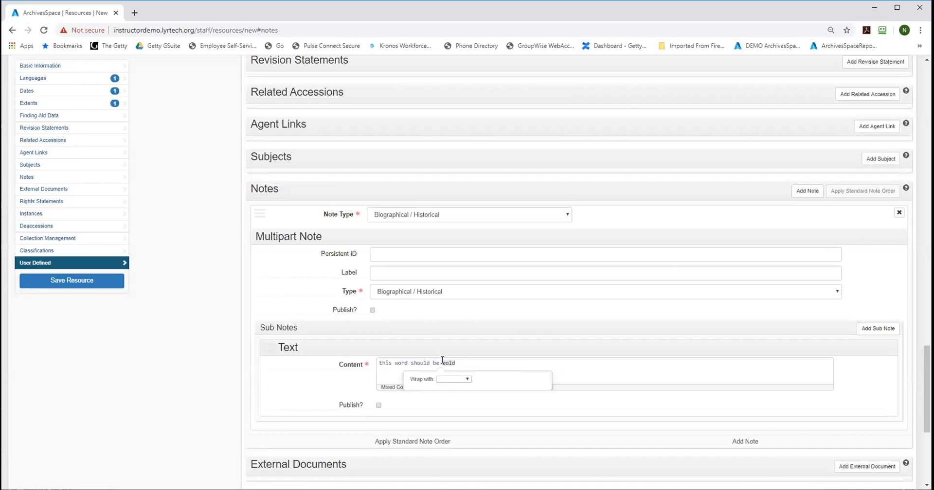
{"action": "left_click", "coordinate": [461, 380]}
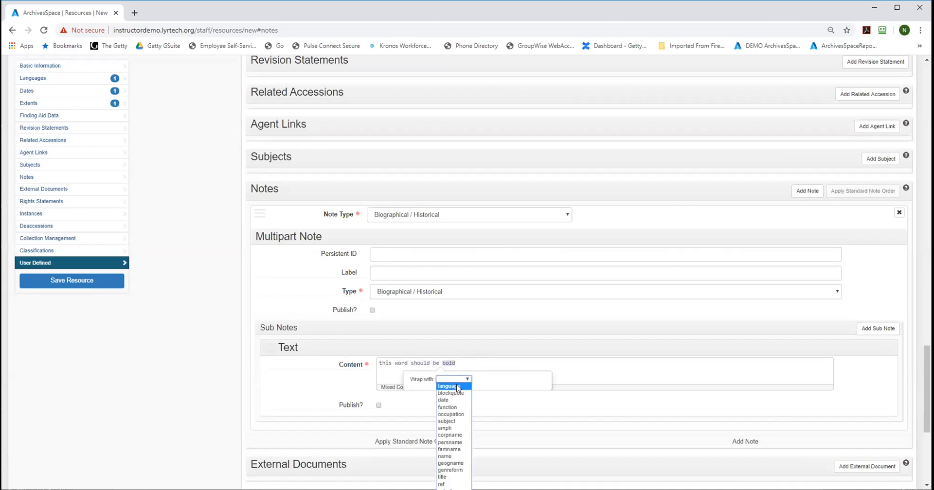
{"action": "left_click", "coordinate": [460, 428]}
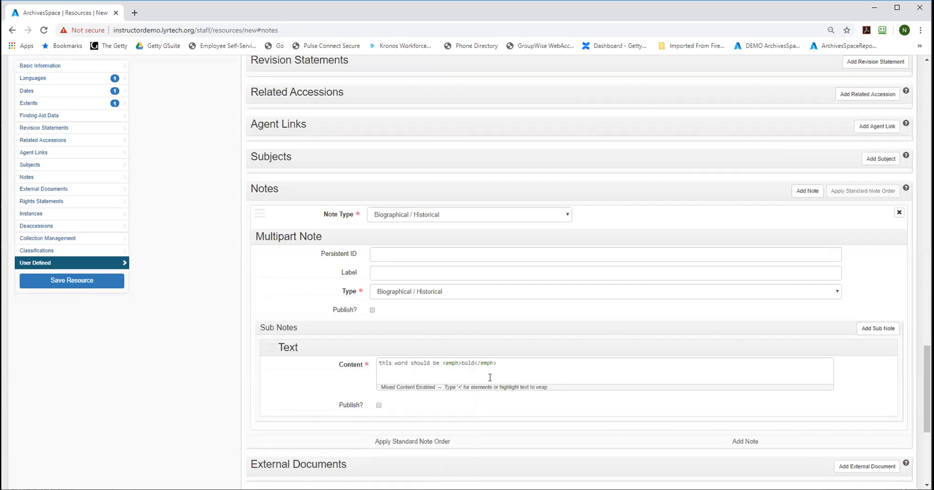
{"action": "type", "text": "render=\"bols\""}
{"action": "left_click_drag", "start_coordinate": [546, 362], "coordinate": [372, 354]}
{"action": "key", "text": "BackSpace"}
Step: Read the pinned help tooltip for the Title field in the resource's Basic Information section, and close it
{"action": "left_click_drag", "start_coordinate": [927, 389], "coordinate": [926, 147]}
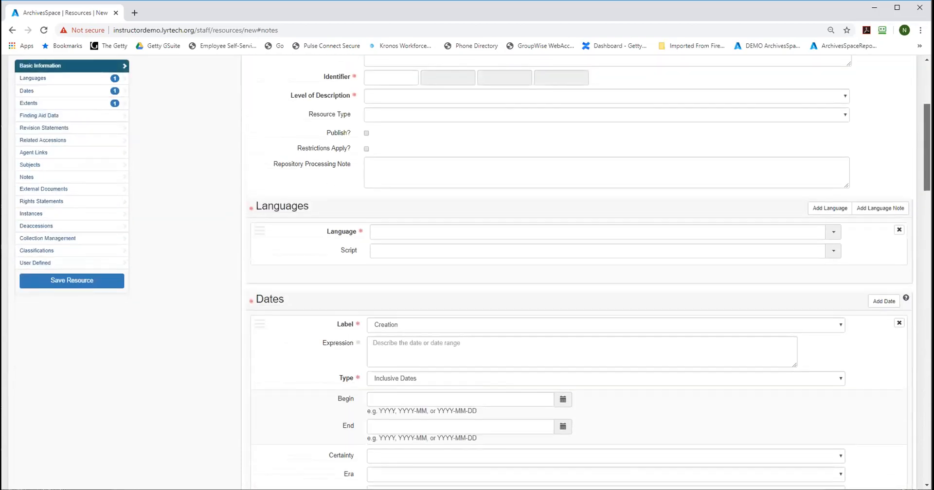
{"action": "scroll", "coordinate": [449, 259], "scroll_direction": "up", "scroll_amount": 4}
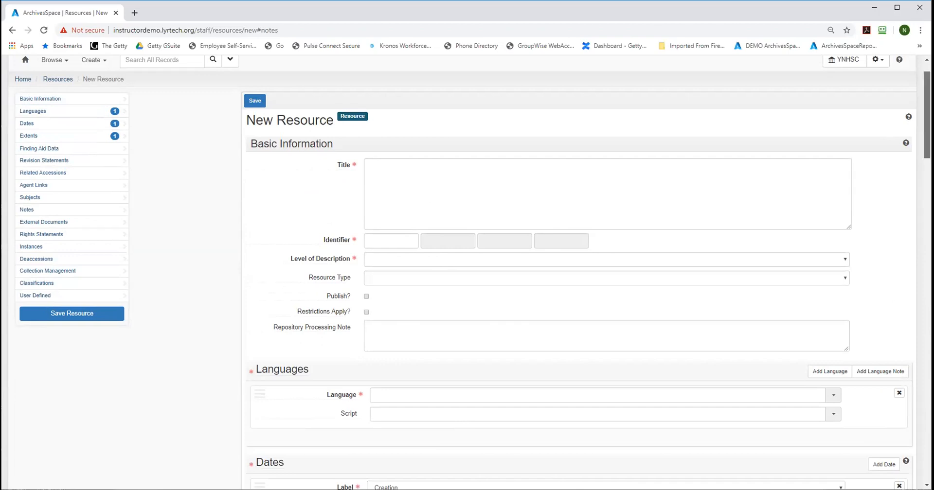
{"action": "scroll", "coordinate": [926, 117], "scroll_direction": "down", "scroll_amount": 1}
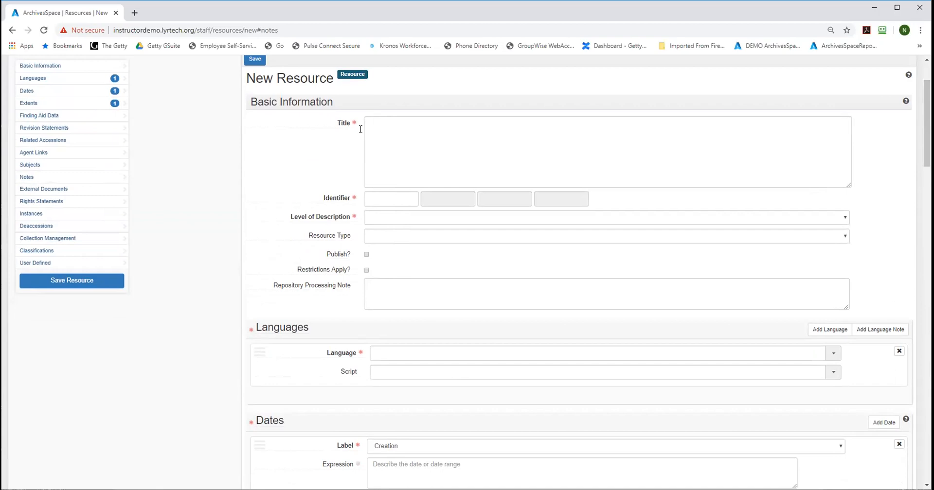
{"action": "mouse_move", "coordinate": [346, 125]}
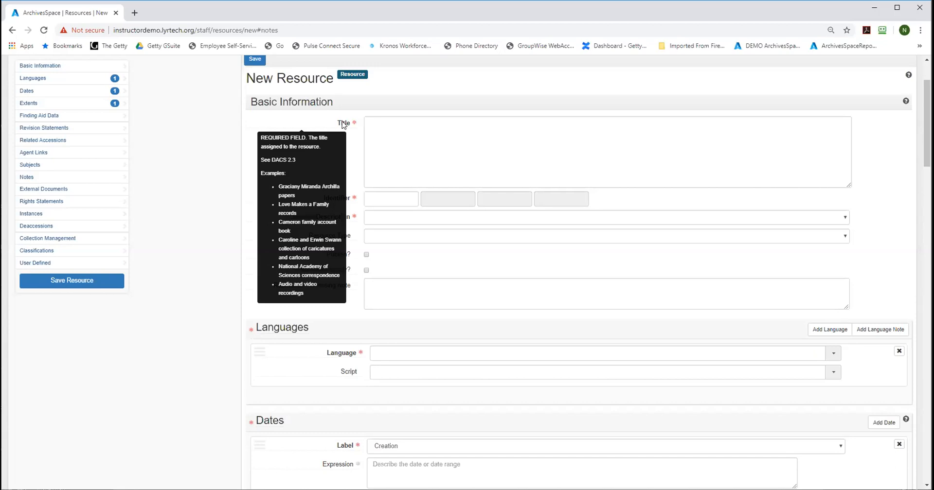
{"action": "left_click", "coordinate": [342, 122]}
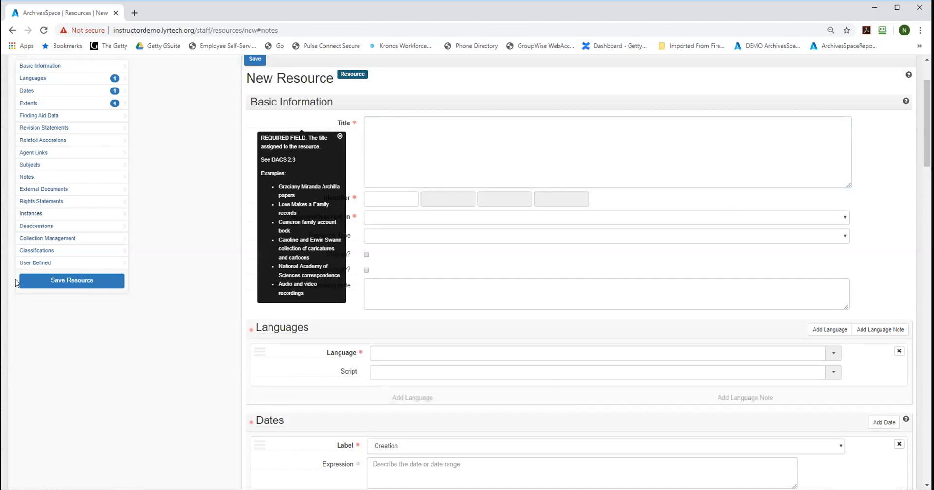
{"action": "left_click", "coordinate": [339, 137]}
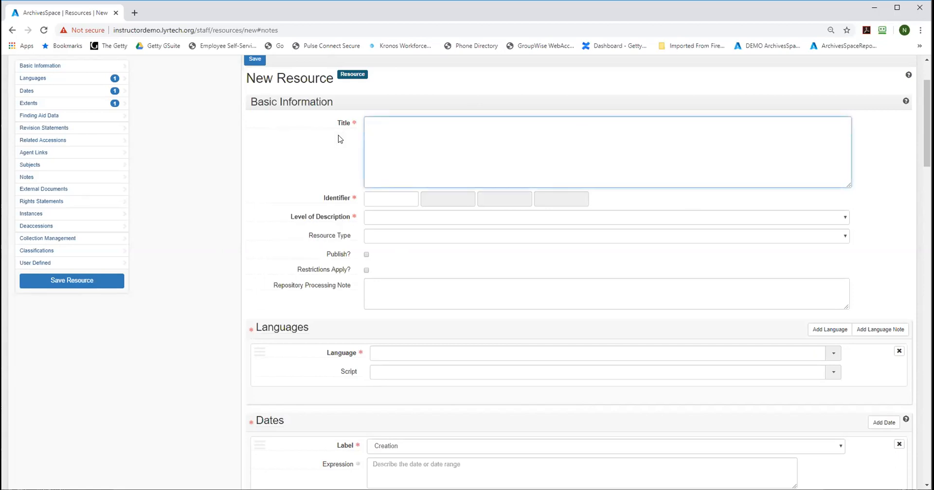
Step: Review the record types available for browsing in the staff interface without choosing one
{"action": "scroll", "coordinate": [927, 121], "scroll_direction": "up", "scroll_amount": 2}
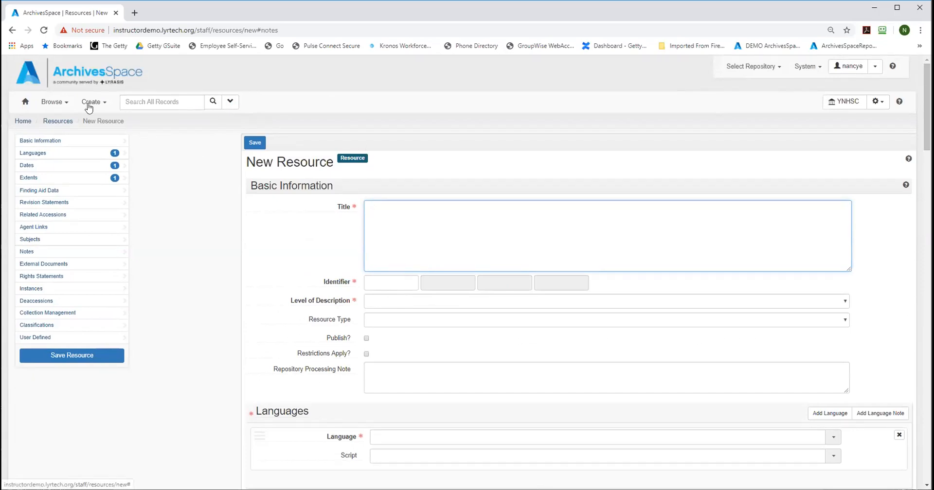
{"action": "left_click", "coordinate": [53, 103]}
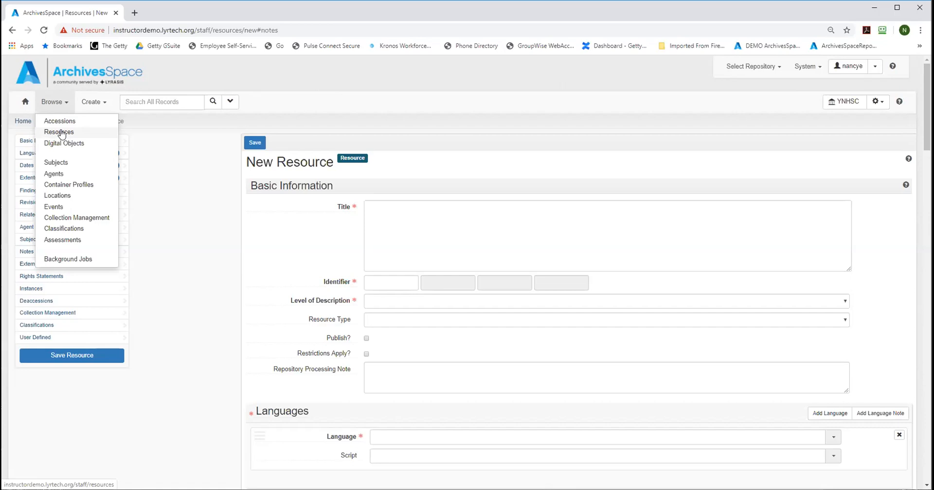
{"action": "left_click", "coordinate": [168, 162]}
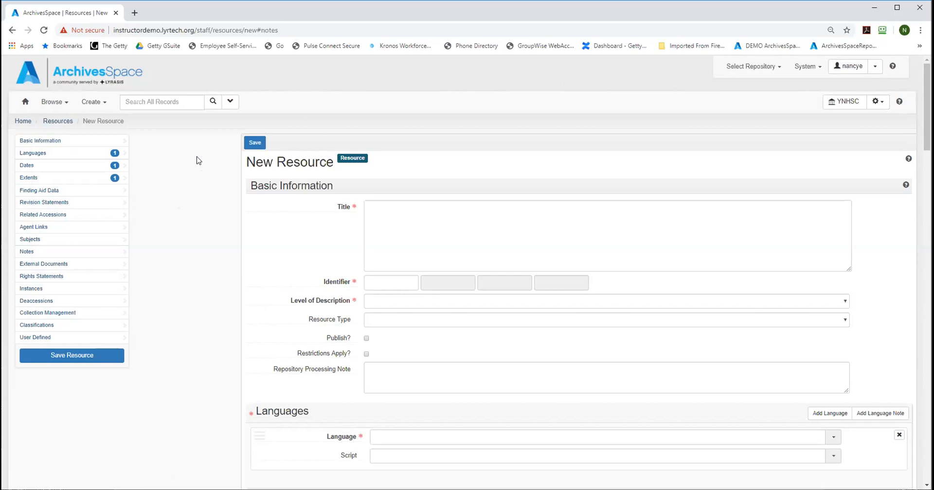
Step: Leave the new resource without saving, return to the staff home page, and open the public interface
{"action": "left_click", "coordinate": [26, 105]}
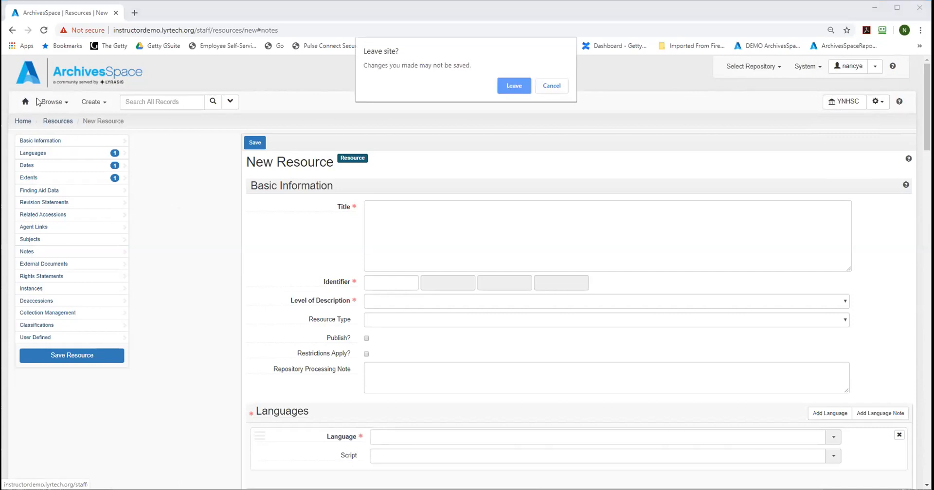
{"action": "left_click", "coordinate": [514, 86]}
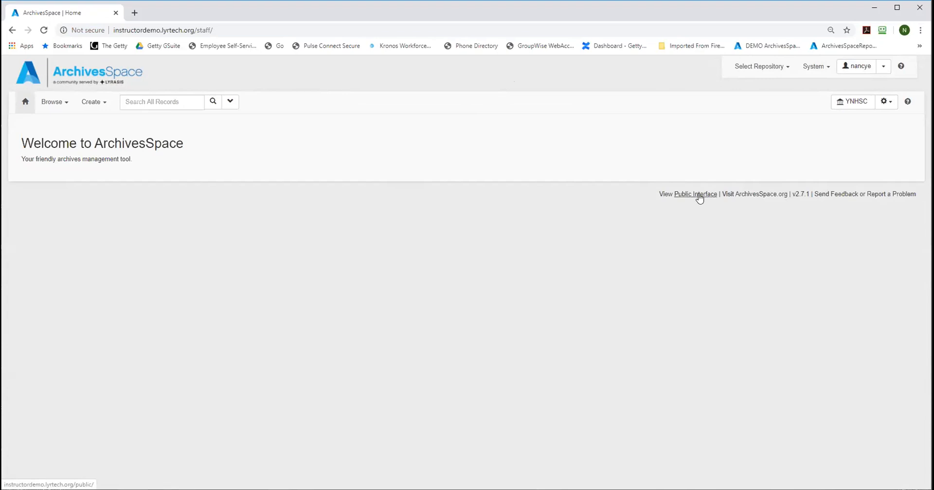
{"action": "left_click", "coordinate": [695, 194]}
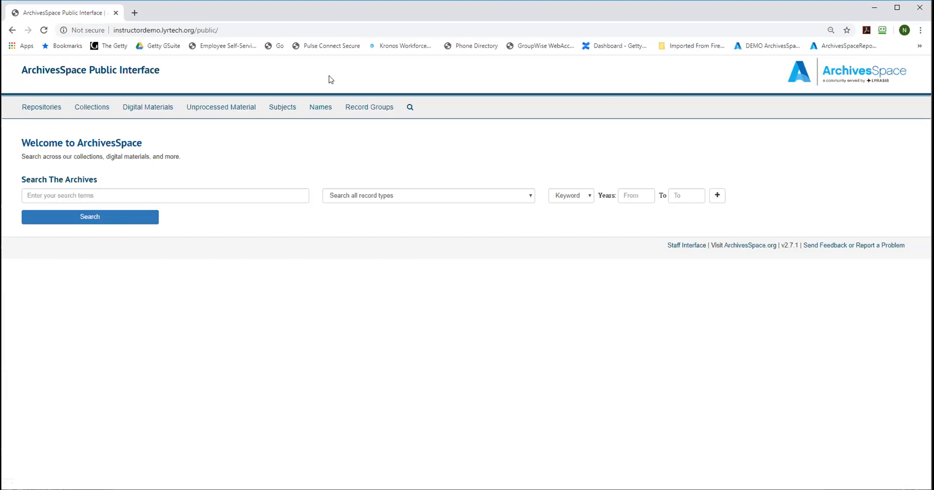
Step: View the public list of repositories, and open the J. Paul Getty family collected papers from the collections list
{"action": "left_click", "coordinate": [32, 109]}
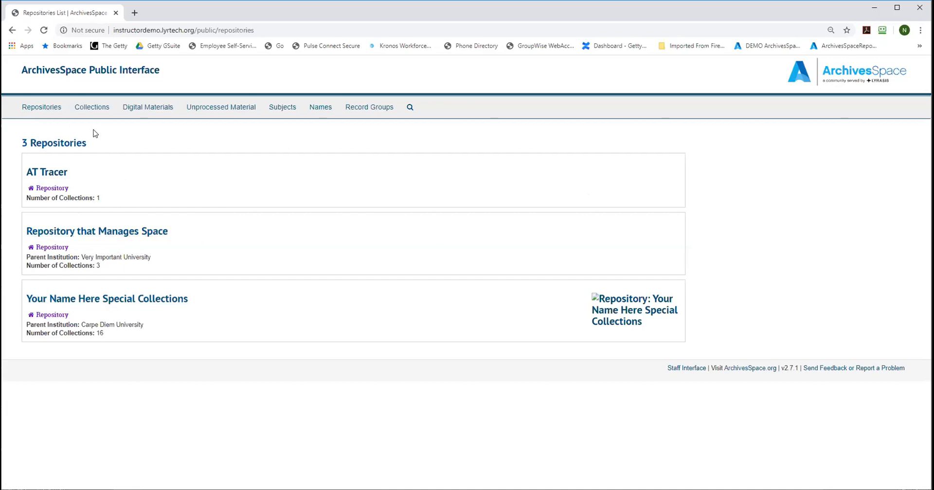
{"action": "left_click", "coordinate": [91, 109]}
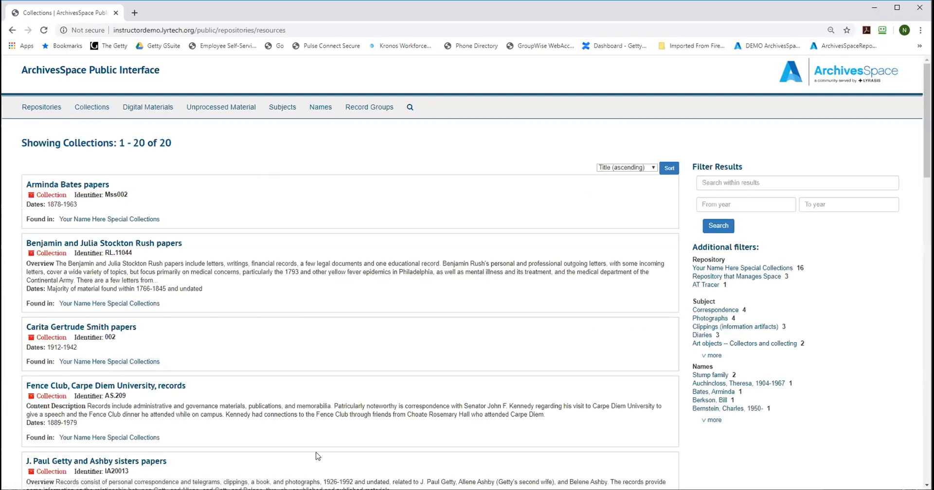
{"action": "scroll", "coordinate": [340, 272], "scroll_direction": "down", "scroll_amount": 4}
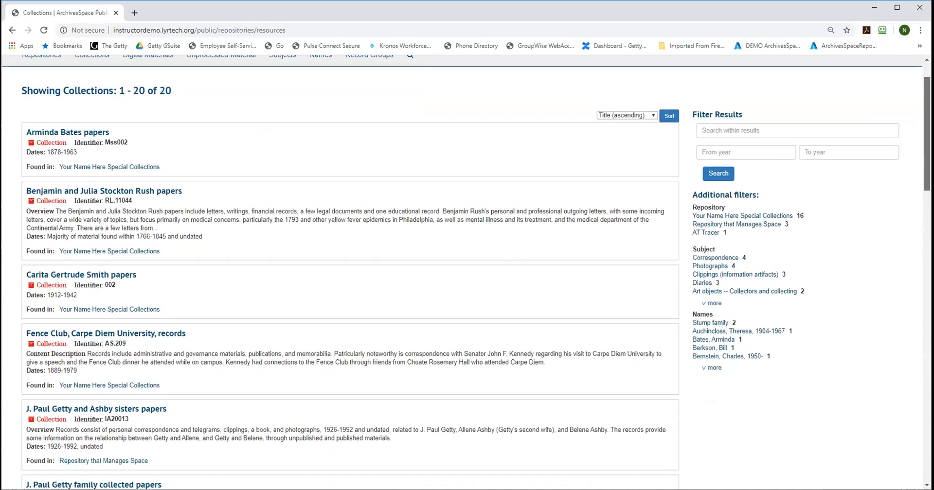
{"action": "scroll", "coordinate": [341, 272], "scroll_direction": "down", "scroll_amount": 3}
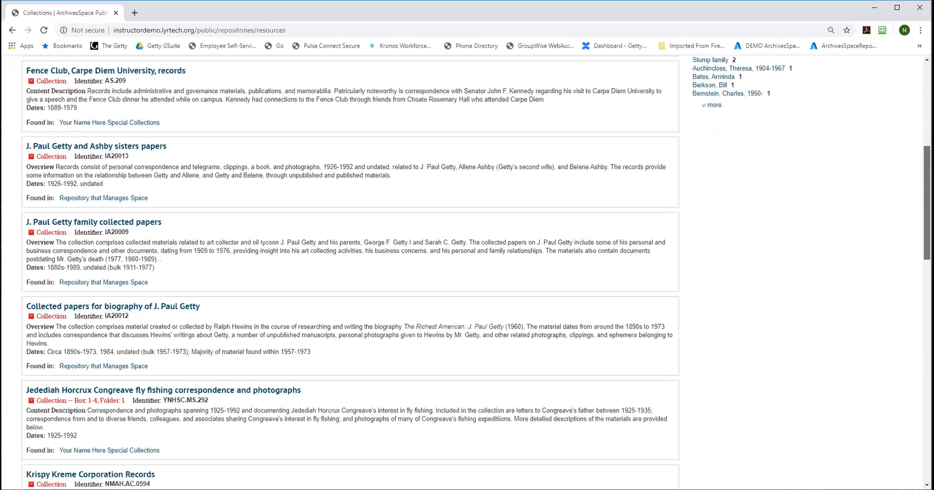
{"action": "scroll", "coordinate": [199, 366], "scroll_direction": "up", "scroll_amount": 3}
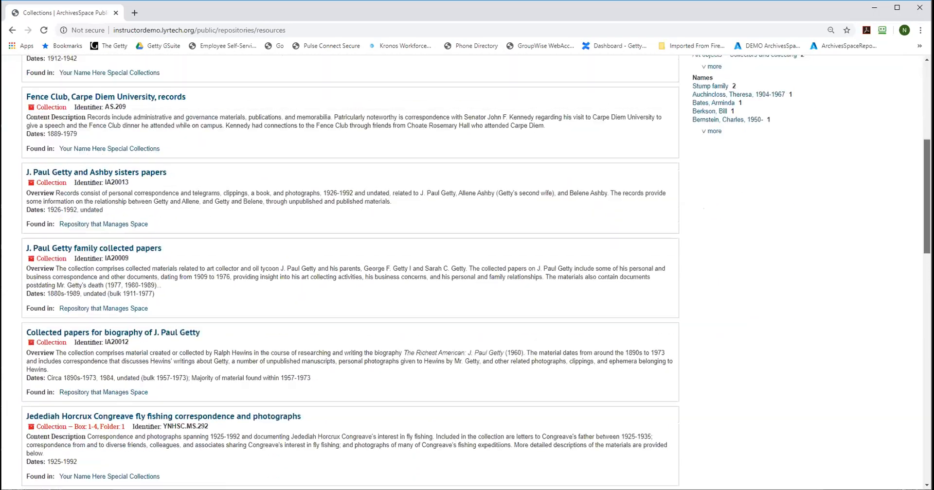
{"action": "left_click", "coordinate": [95, 310]}
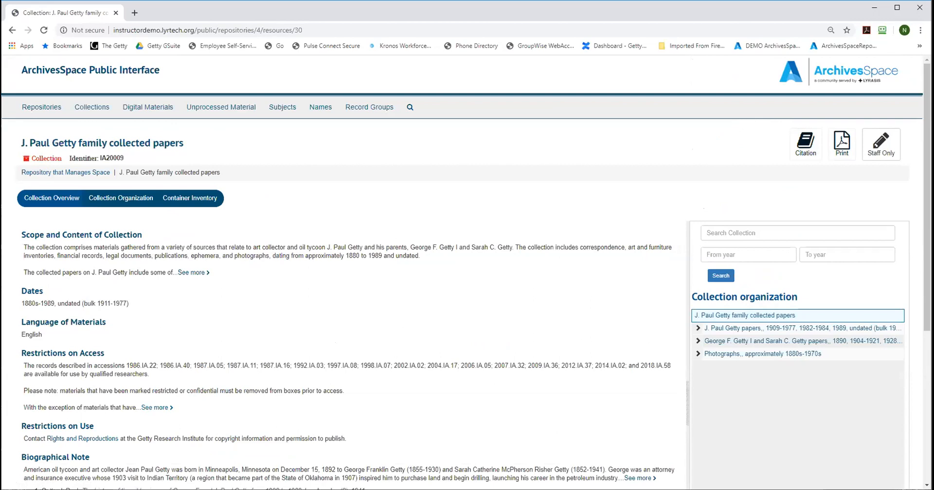
Step: Expand the J. Paul Getty papers, the George F. Getty I and Sarah C. Getty papers, and Ephemera and clippings in the collection organization
{"action": "scroll", "coordinate": [456, 181], "scroll_direction": "down", "scroll_amount": 2}
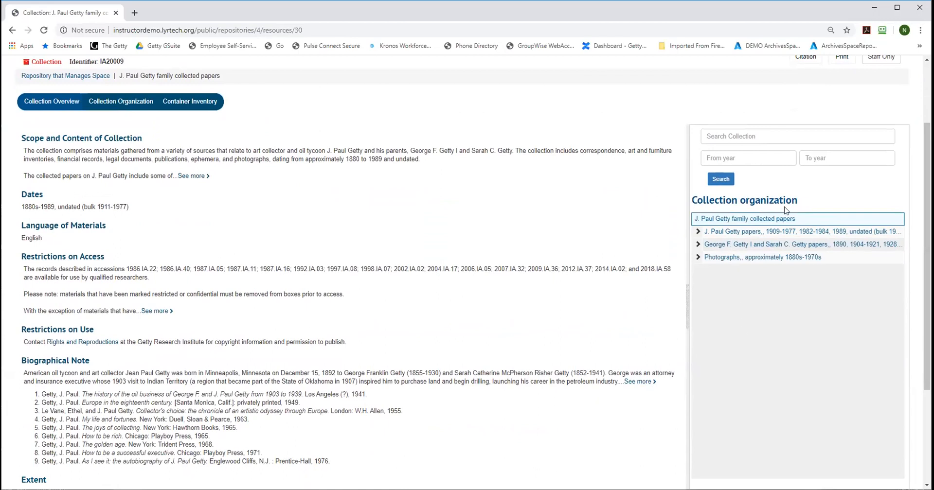
{"action": "left_click", "coordinate": [698, 232]}
{"action": "left_click", "coordinate": [699, 295]}
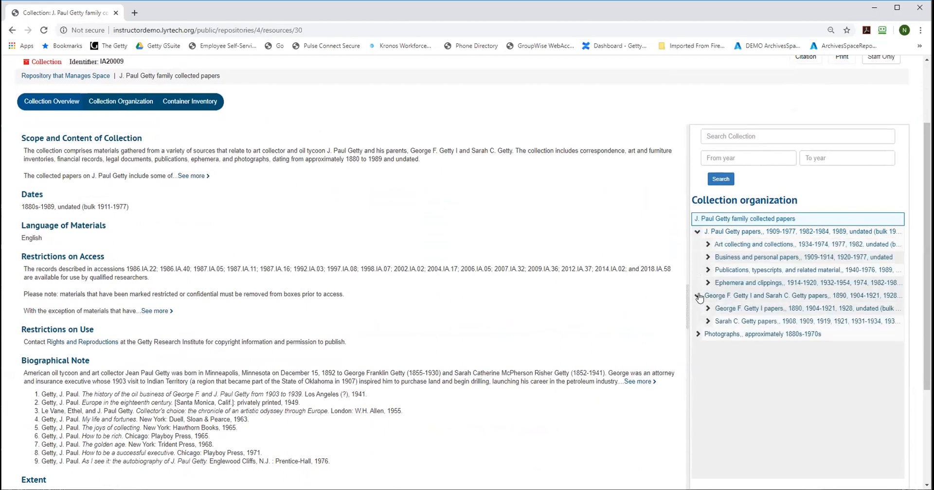
{"action": "left_click", "coordinate": [708, 284]}
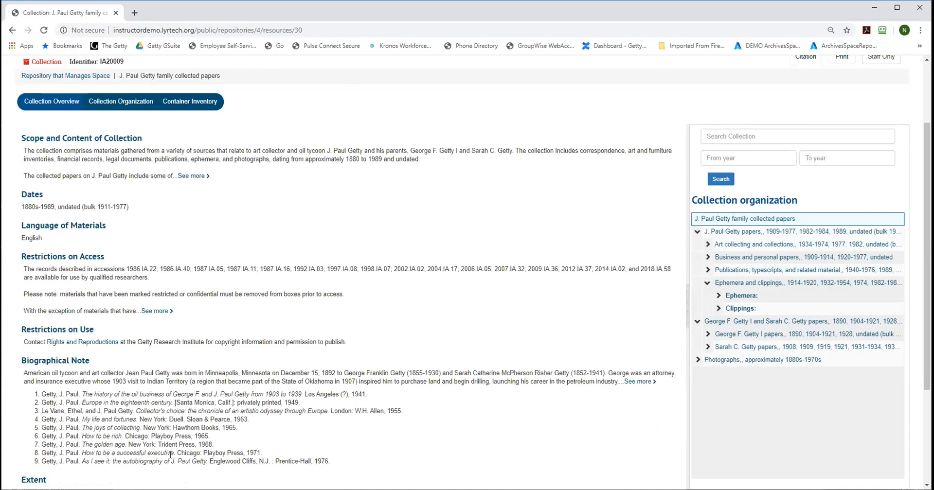
Step: View the collection's container inventory and the contents of Box 1, and go back to the collection overview
{"action": "left_click", "coordinate": [192, 104]}
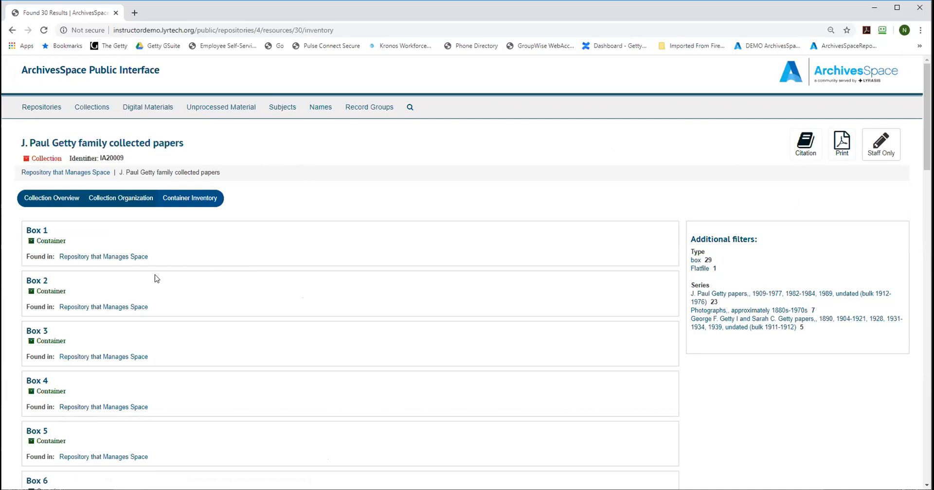
{"action": "left_click", "coordinate": [34, 231]}
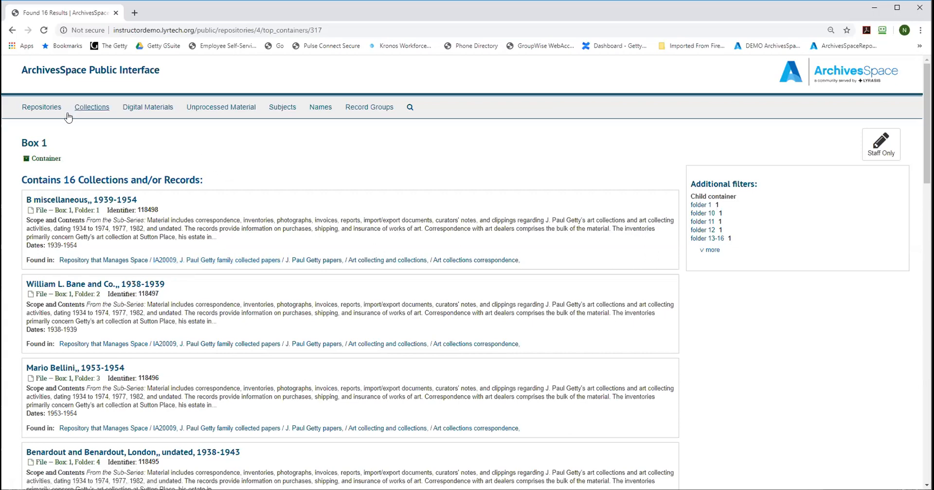
{"action": "left_click", "coordinate": [12, 31]}
{"action": "left_click", "coordinate": [12, 30]}
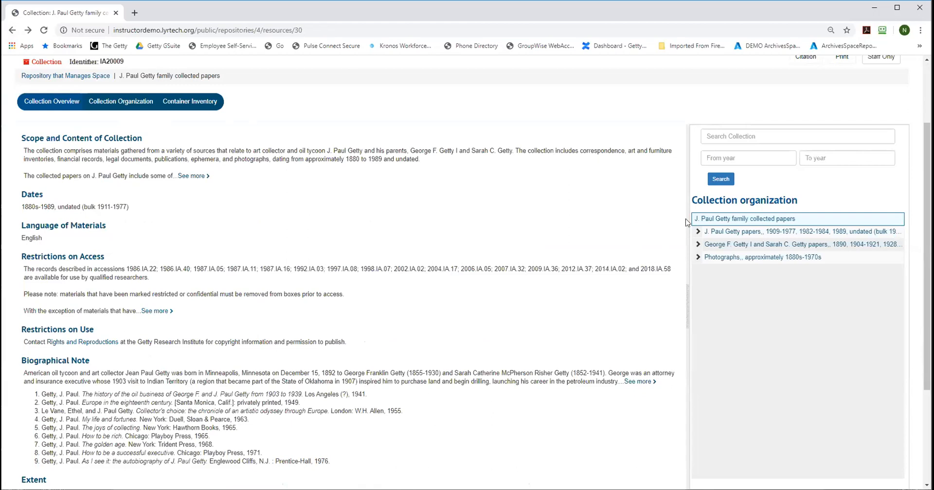
Step: Open the 1912-1942 papers from the unprocessed materials, and view one person's record from the names list
{"action": "scroll", "coordinate": [340, 146], "scroll_direction": "up", "scroll_amount": 2}
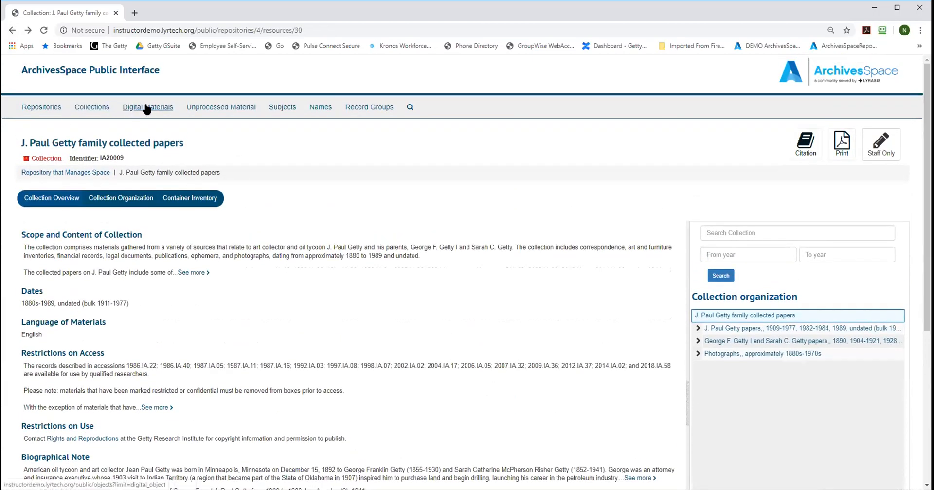
{"action": "left_click", "coordinate": [231, 110]}
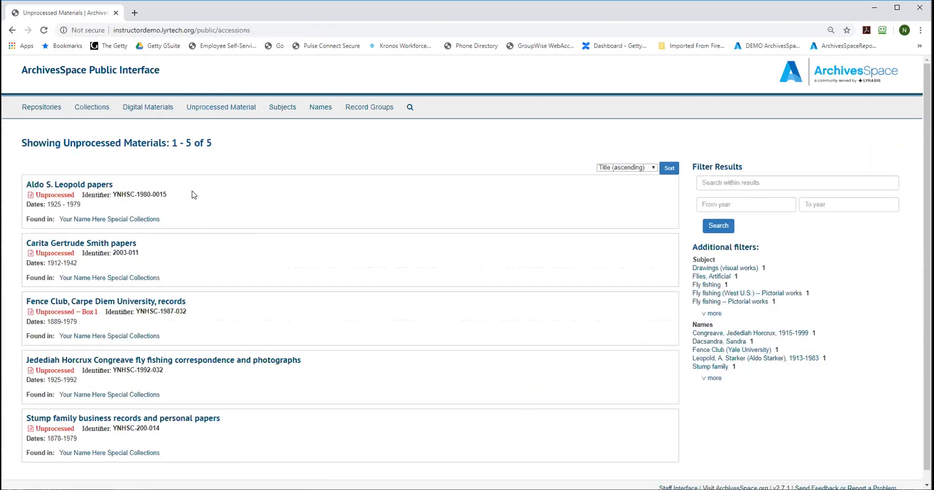
{"action": "left_click", "coordinate": [93, 244]}
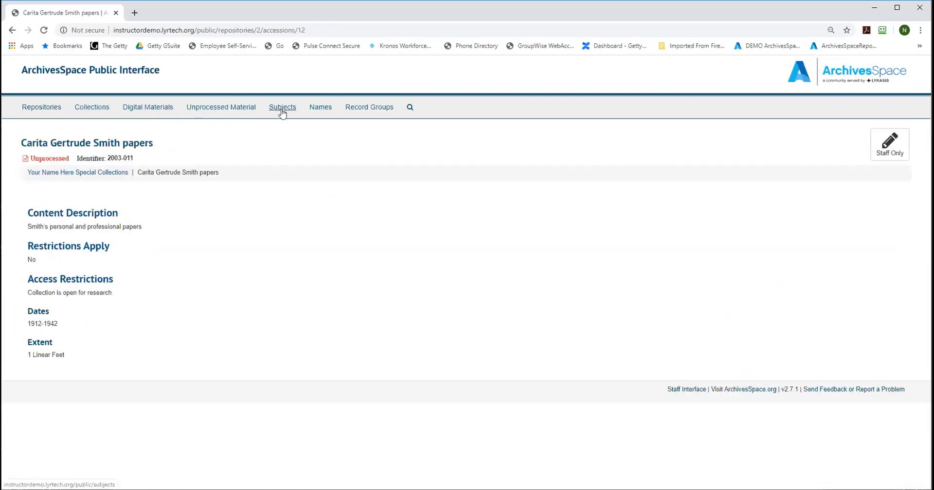
{"action": "left_click", "coordinate": [316, 108]}
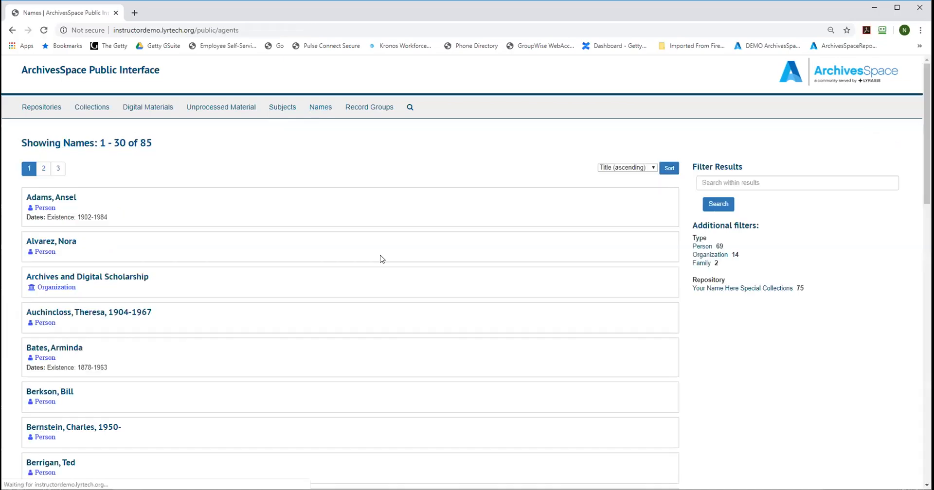
{"action": "left_click", "coordinate": [47, 427]}
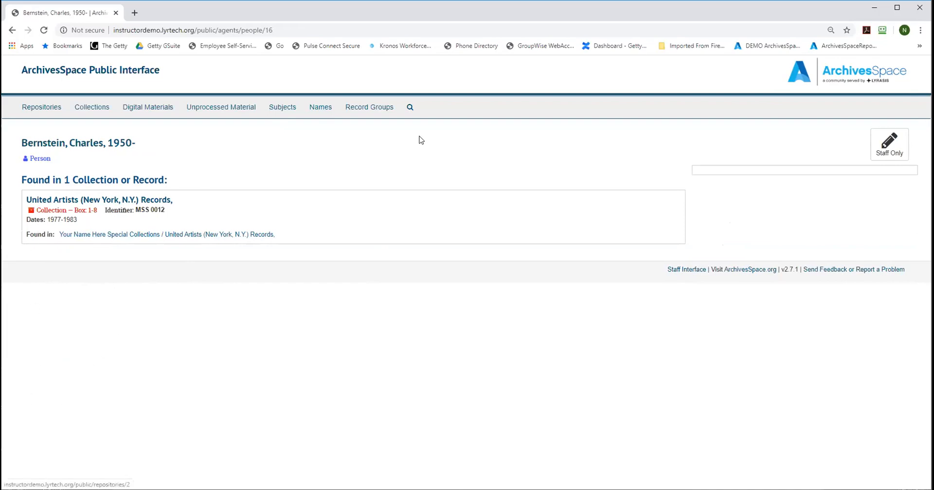
Step: Browse the digital materials list and open the digital record titled Advertising
{"action": "left_click", "coordinate": [140, 108]}
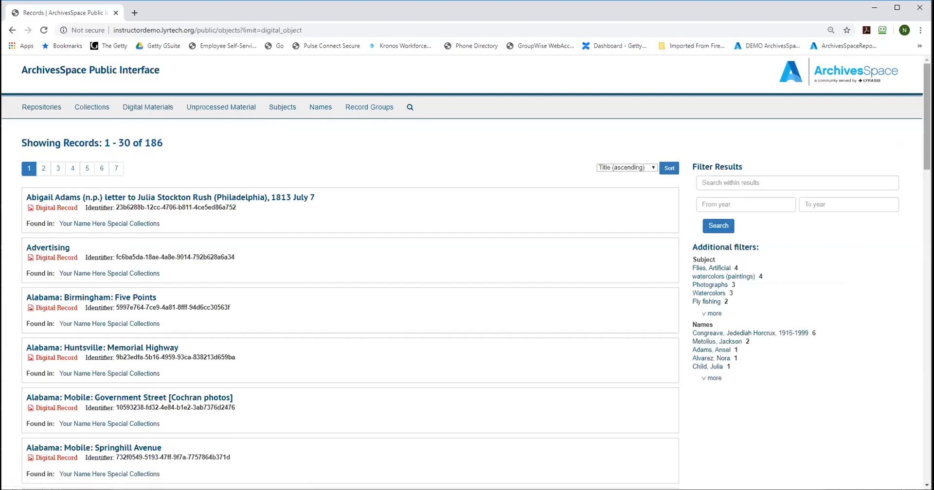
{"action": "scroll", "coordinate": [140, 108], "scroll_direction": "down", "scroll_amount": 1}
{"action": "scroll", "coordinate": [466, 272], "scroll_direction": "down", "scroll_amount": 4}
{"action": "scroll", "coordinate": [465, 272], "scroll_direction": "up", "scroll_amount": 6}
{"action": "scroll", "coordinate": [465, 272], "scroll_direction": "down", "scroll_amount": 2}
{"action": "scroll", "coordinate": [325, 129], "scroll_direction": "down", "scroll_amount": 1}
{"action": "left_click", "coordinate": [48, 118]}
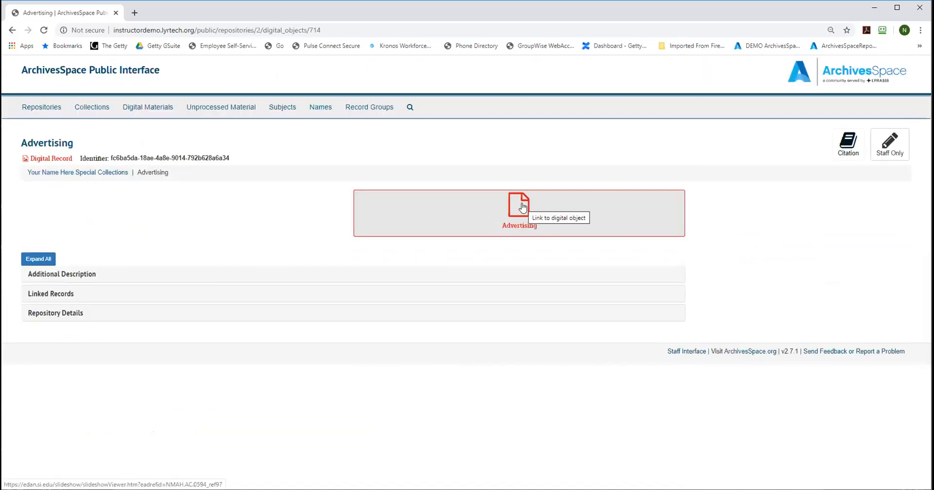
Step: View the digital object linked from the Advertising record, close its page, and return to the staff interface
{"action": "left_click", "coordinate": [522, 207]}
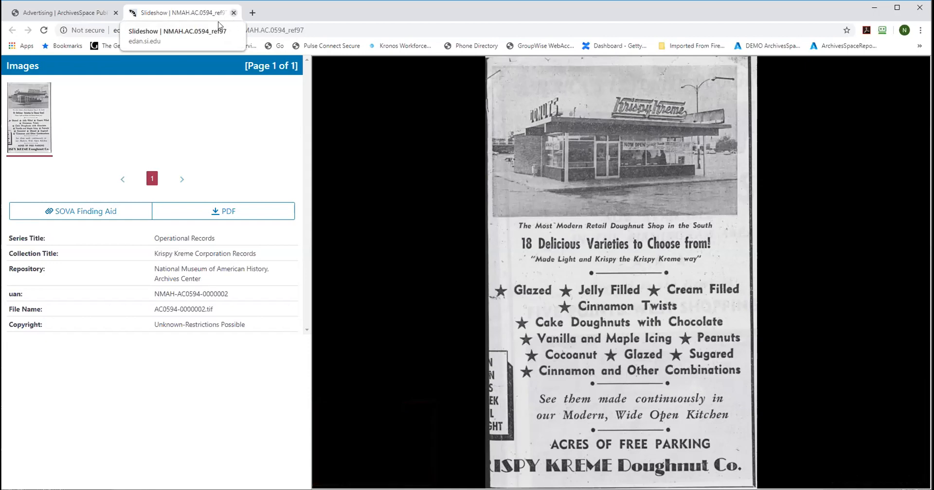
{"action": "left_click", "coordinate": [233, 13]}
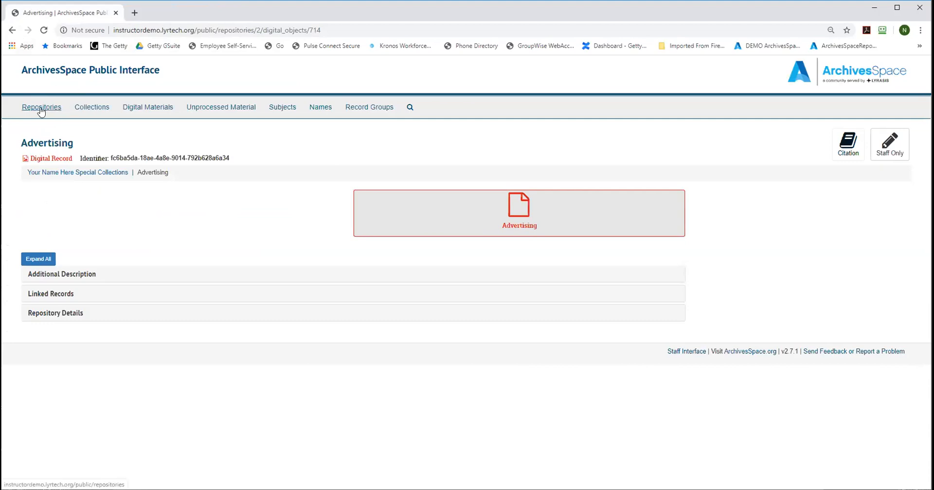
{"action": "left_click", "coordinate": [674, 354]}
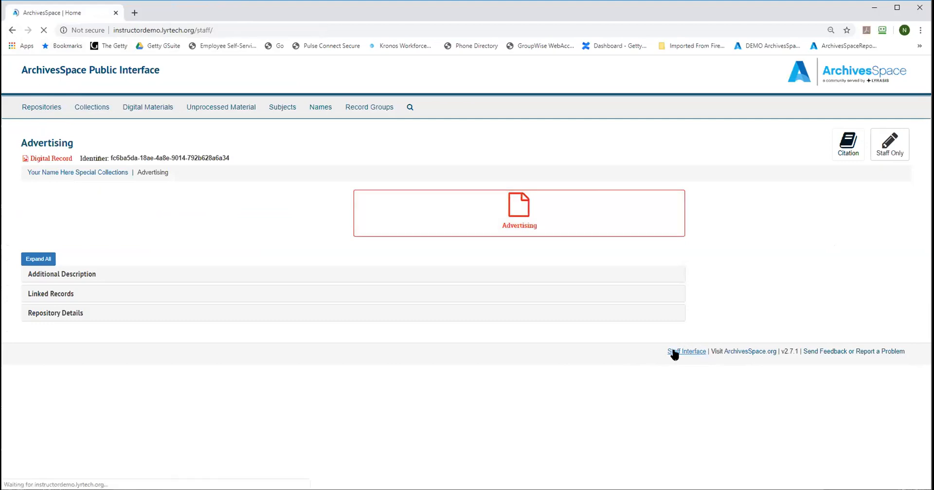
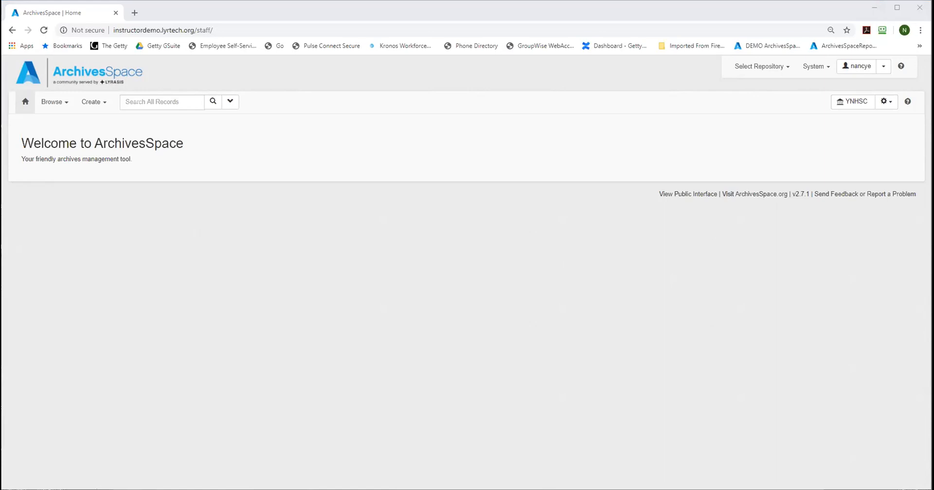
Step: Enlarge the staff interface page and view the repositories available for selection, leaving the current one selected
{"action": "left_click", "coordinate": [621, 7]}
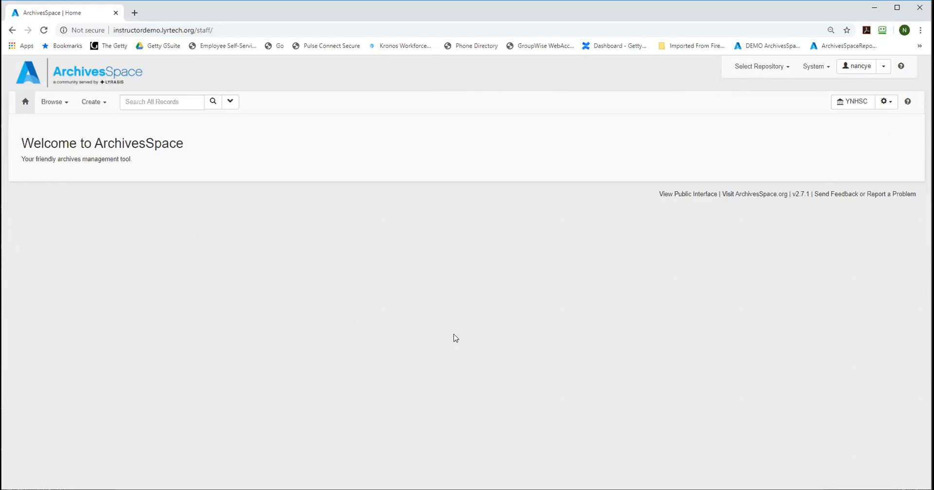
{"action": "key", "text": "ctrl+plus"}
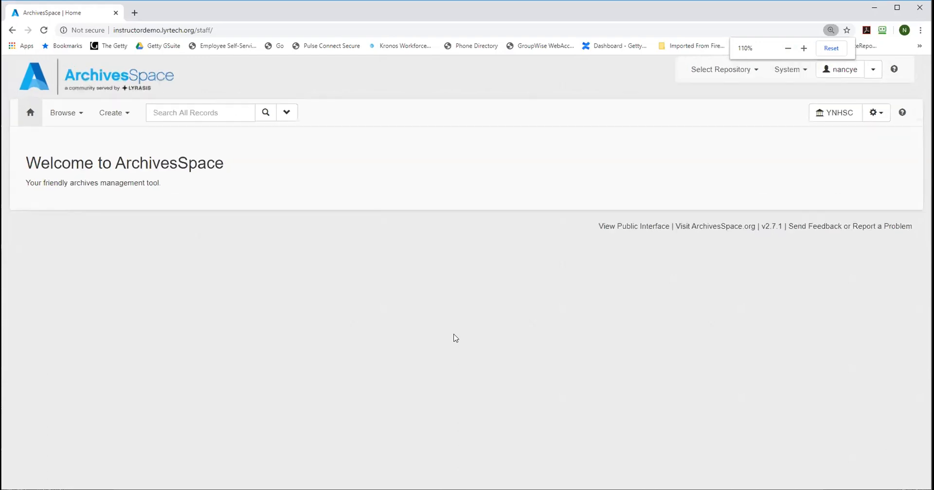
{"action": "key", "text": "ctrl+plus"}
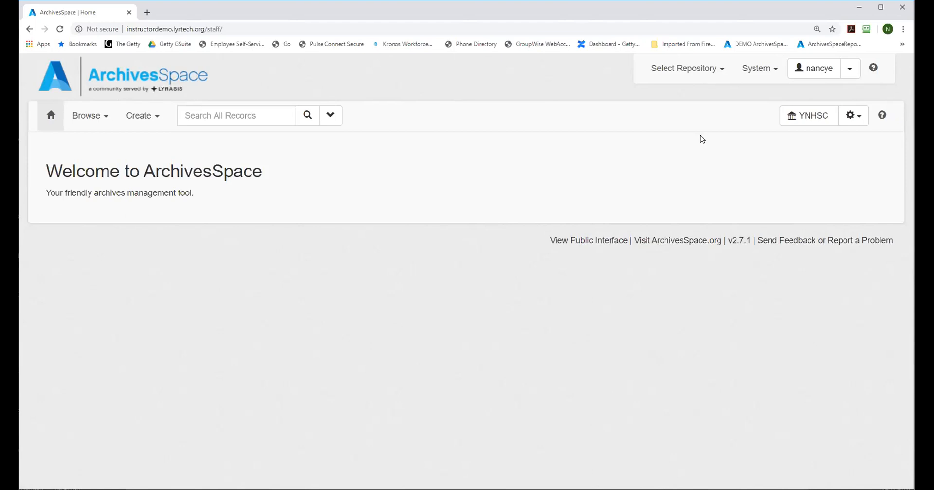
{"action": "left_click", "coordinate": [701, 73]}
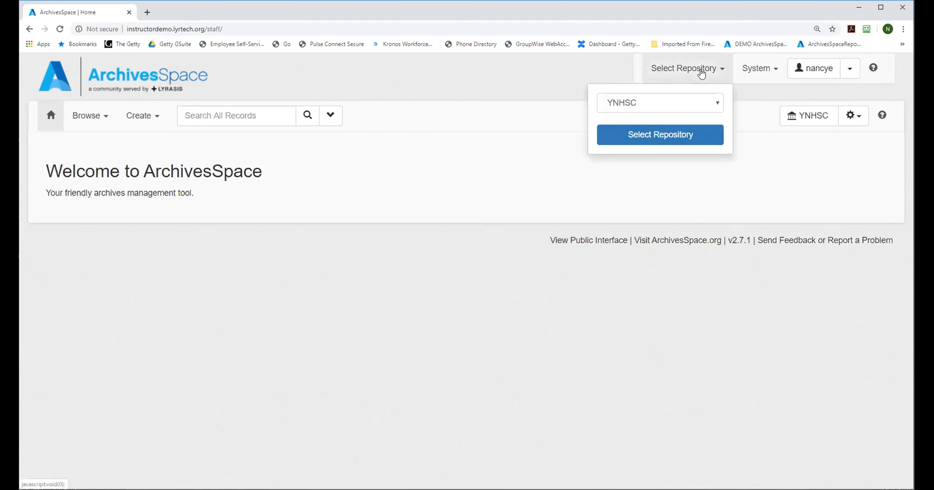
{"action": "left_click", "coordinate": [715, 103]}
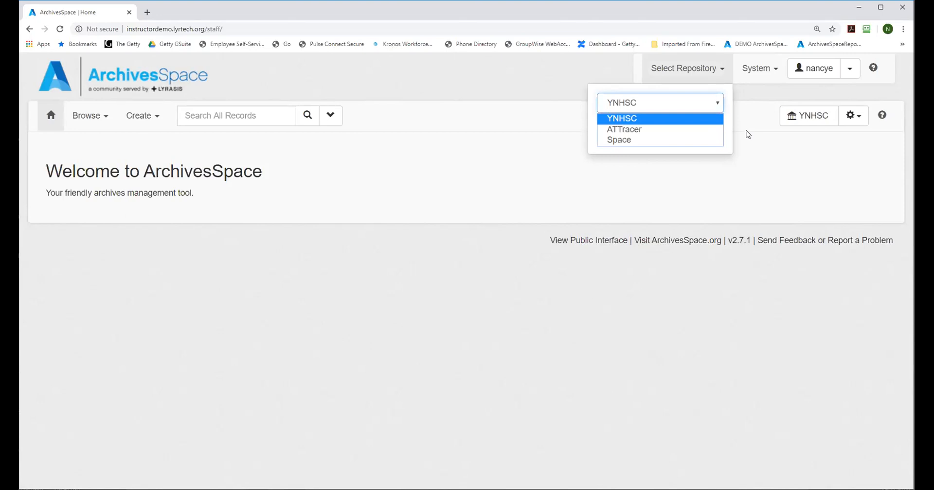
{"action": "left_click", "coordinate": [752, 154]}
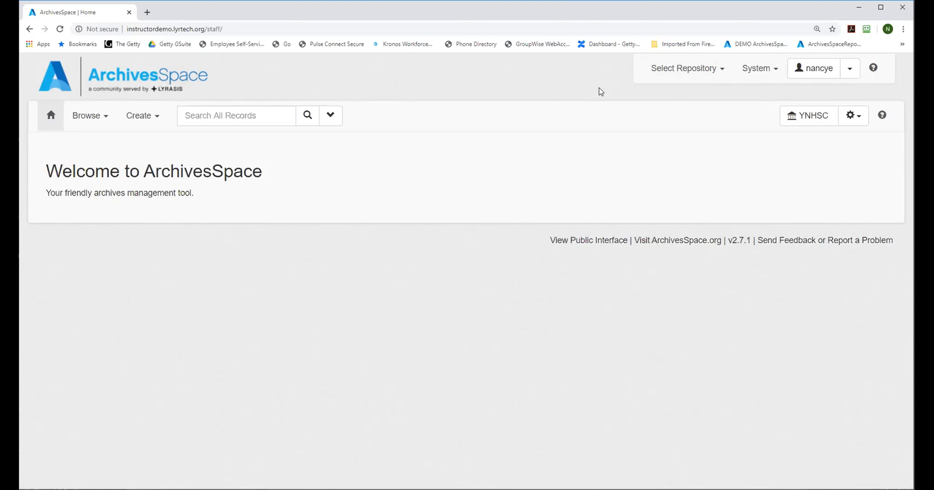
Step: Start a new repository record from the repository management list, and look over its fields and OAI harvest settings
{"action": "left_click", "coordinate": [756, 73]}
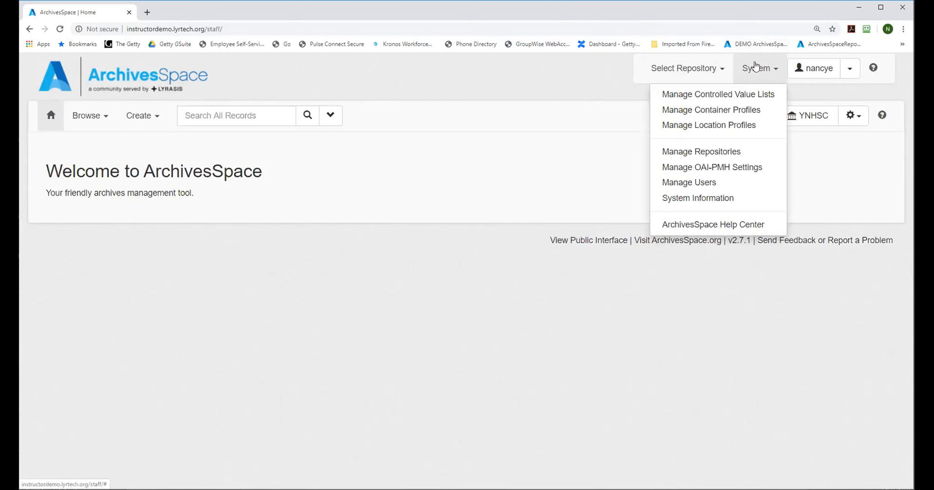
{"action": "left_click", "coordinate": [720, 155]}
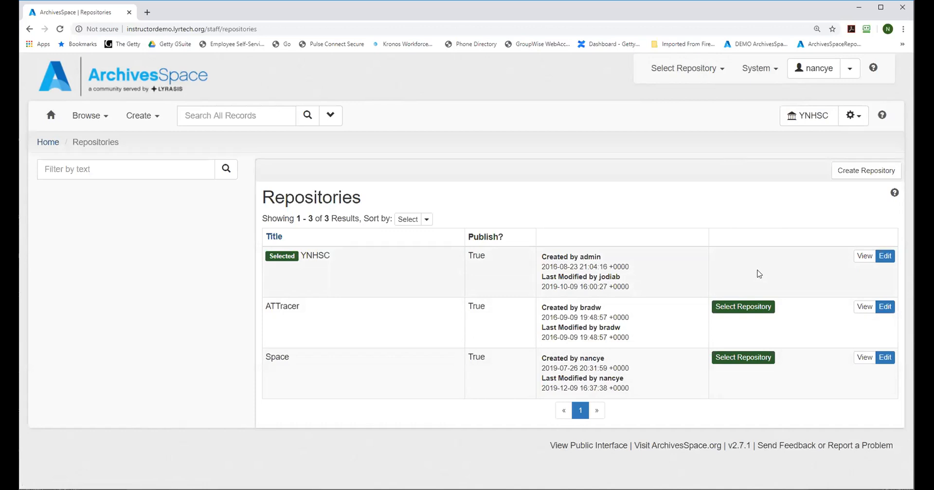
{"action": "left_click", "coordinate": [867, 171]}
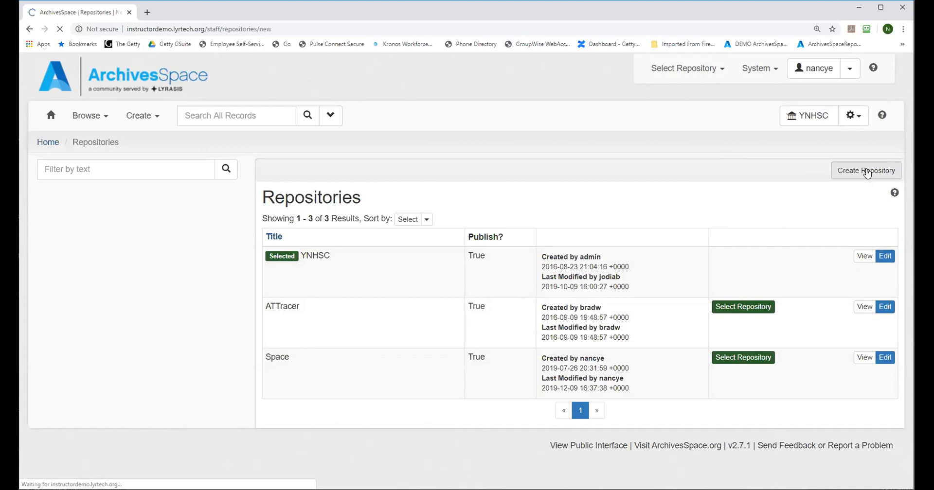
{"action": "scroll", "coordinate": [907, 71], "scroll_direction": "down", "scroll_amount": 4}
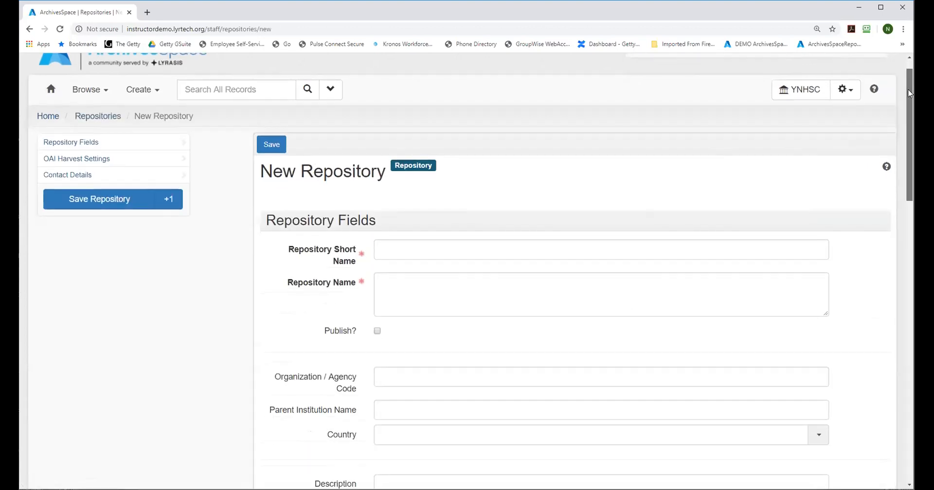
{"action": "left_click_drag", "start_coordinate": [905, 134], "coordinate": [905, 234]}
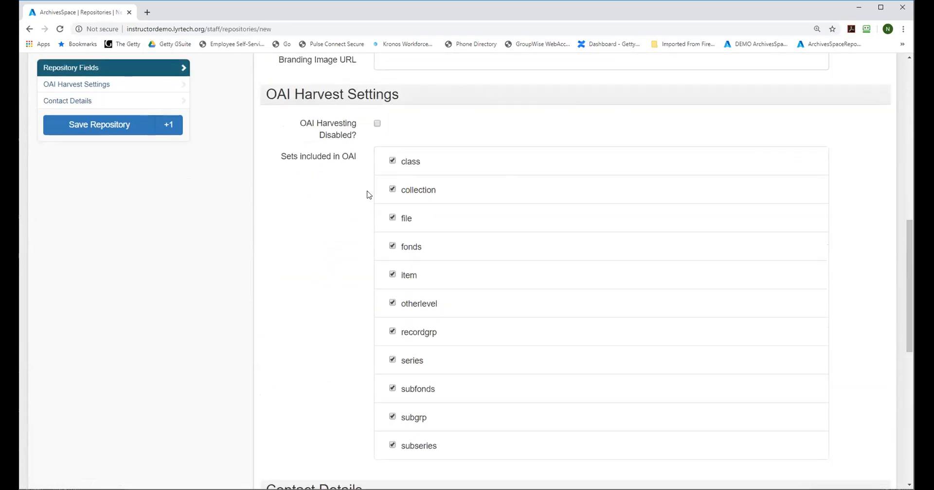
{"action": "mouse_move", "coordinate": [329, 132]}
{"action": "left_click", "coordinate": [378, 124]}
{"action": "left_click_drag", "start_coordinate": [909, 233], "coordinate": [910, 120]}
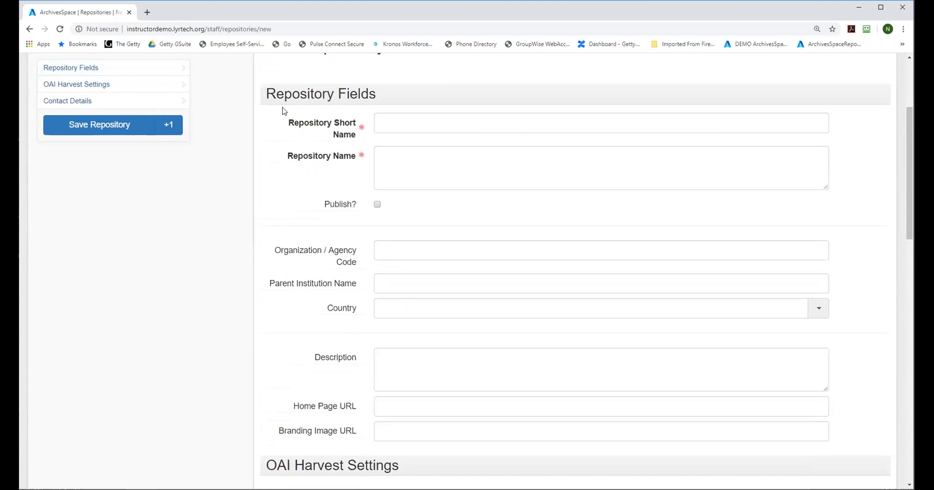
Step: Enter "My new repository" as the repository name and "MNR" as its short name
{"action": "left_click", "coordinate": [411, 163]}
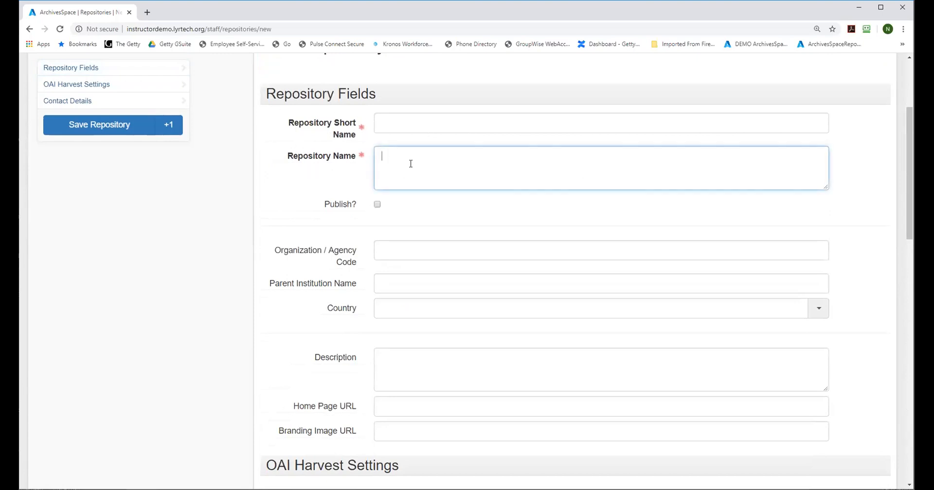
{"action": "type", "text": "My new repository"}
{"action": "left_click", "coordinate": [409, 116]}
{"action": "type", "text": "MNR"}
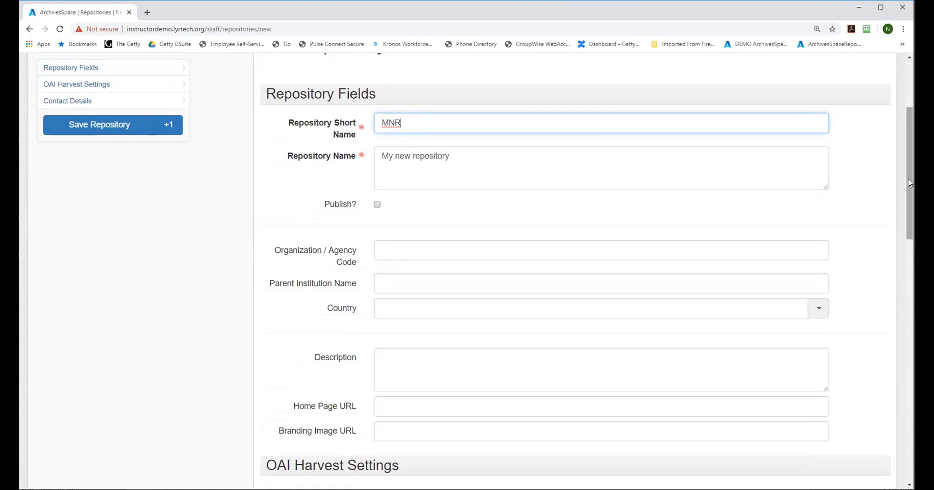
Step: Set the new repository's organization/agency code to CMalG
{"action": "scroll", "coordinate": [909, 164], "scroll_direction": "up", "scroll_amount": 3}
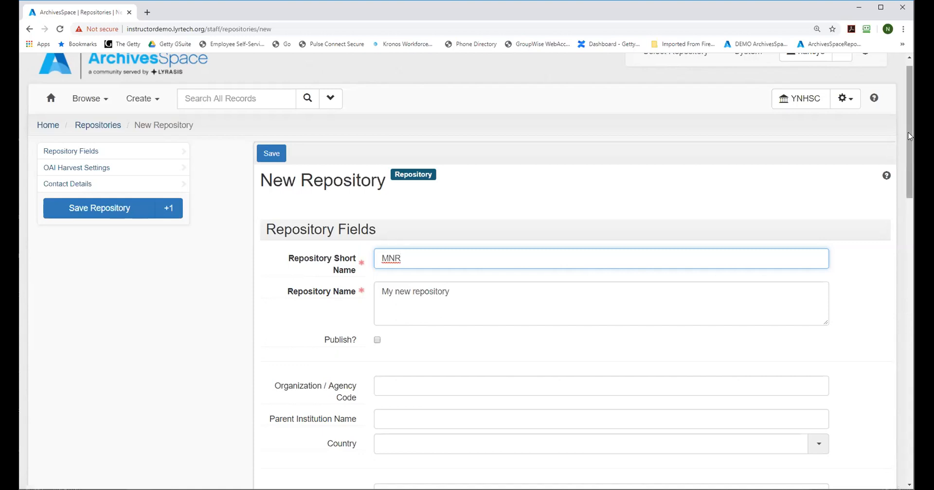
{"action": "left_click_drag", "start_coordinate": [908, 134], "coordinate": [912, 204]}
{"action": "left_click", "coordinate": [398, 157]}
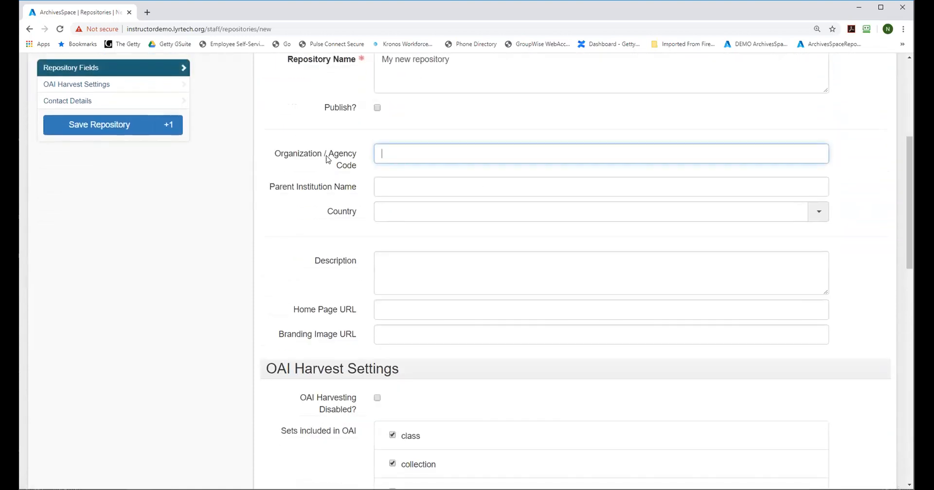
{"action": "type", "text": "M"}
{"action": "key", "text": "BackSpace"}
{"action": "type", "text": "CMalG"}
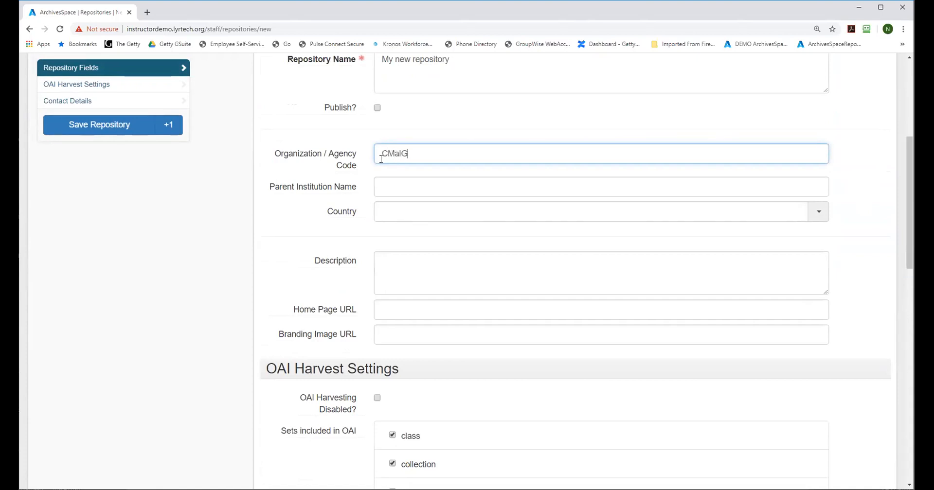
{"action": "mouse_move", "coordinate": [335, 154]}
Step: Enter "Jane Doe University" as the new repository's parent institution name
{"action": "left_click", "coordinate": [393, 184]}
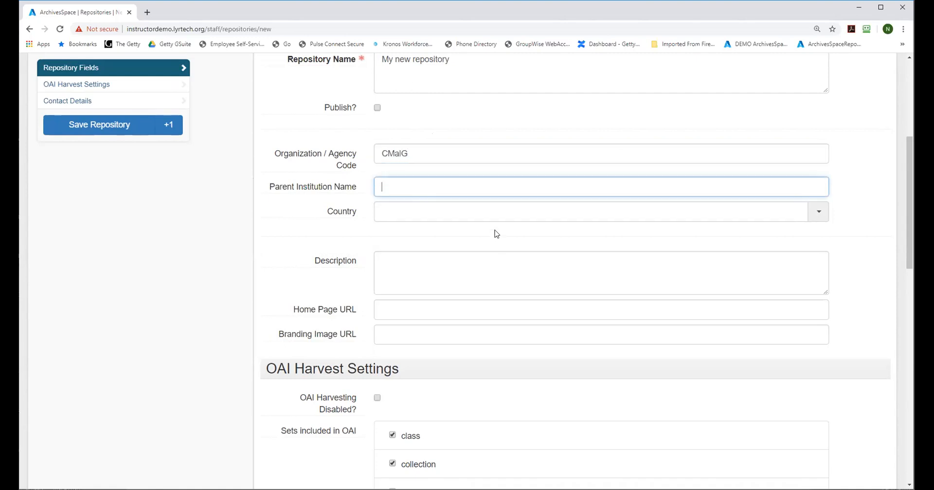
{"action": "type", "text": "Very Im"}
{"action": "key", "text": "BackSpace"}
{"action": "key", "text": "BackSpace"}
{"action": "key", "text": "BackSpace"}
{"action": "key", "text": "BackSpace"}
{"action": "key", "text": "BackSpace"}
{"action": "key", "text": "BackSpace"}
{"action": "key", "text": "BackSpace"}
{"action": "type", "text": "Jane Doe University"}
Step: Set the new repository's country to United States
{"action": "left_click", "coordinate": [480, 211]}
{"action": "type", "text": "un"}
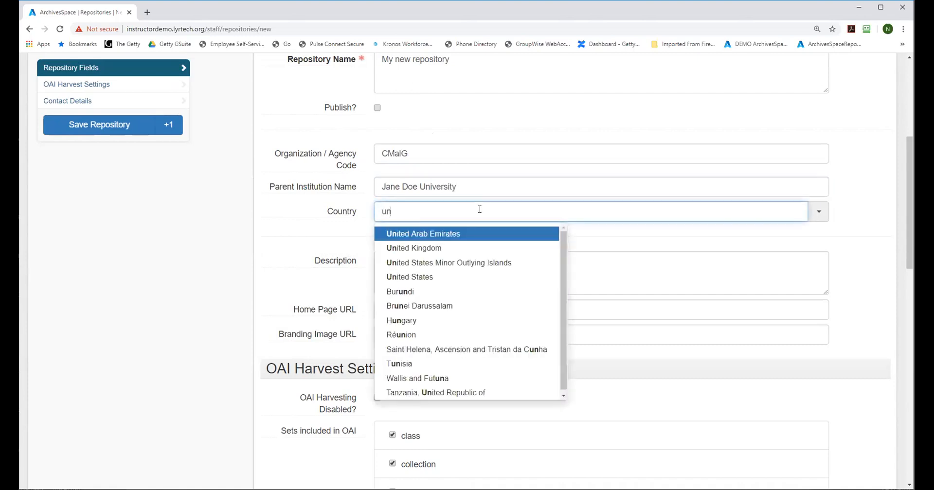
{"action": "key", "text": "BackSpace"}
{"action": "key", "text": "BackSpace"}
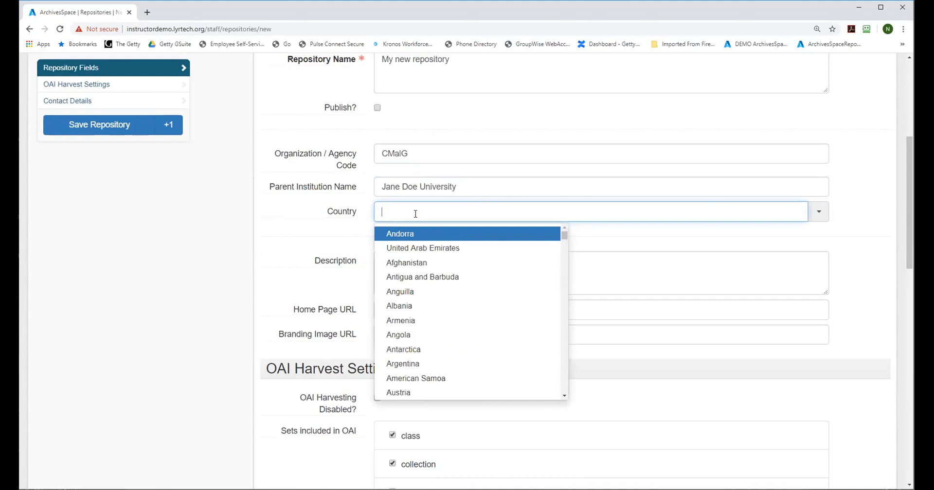
{"action": "type", "text": "united"}
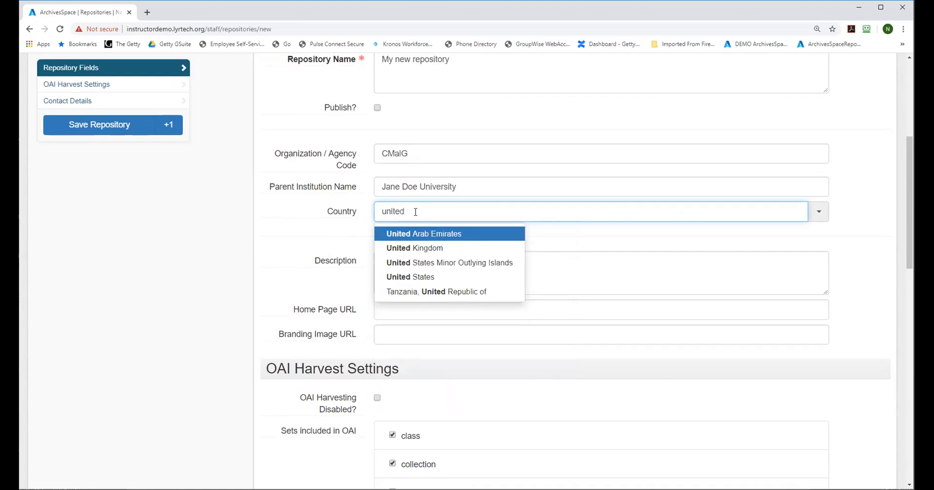
{"action": "left_click", "coordinate": [412, 278]}
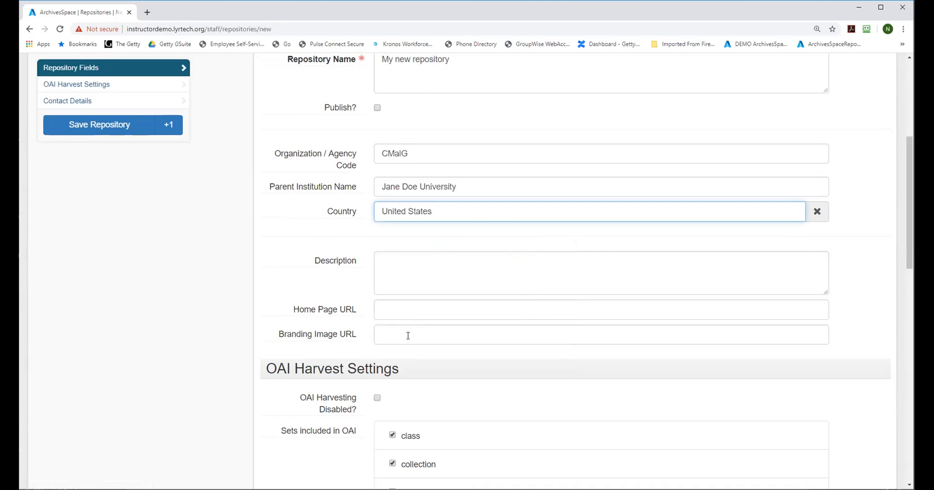
Step: Look over the empty contact details, and save the repository while starting another blank repository record
{"action": "left_click_drag", "start_coordinate": [908, 172], "coordinate": [895, 361]}
{"action": "left_click", "coordinate": [392, 128]}
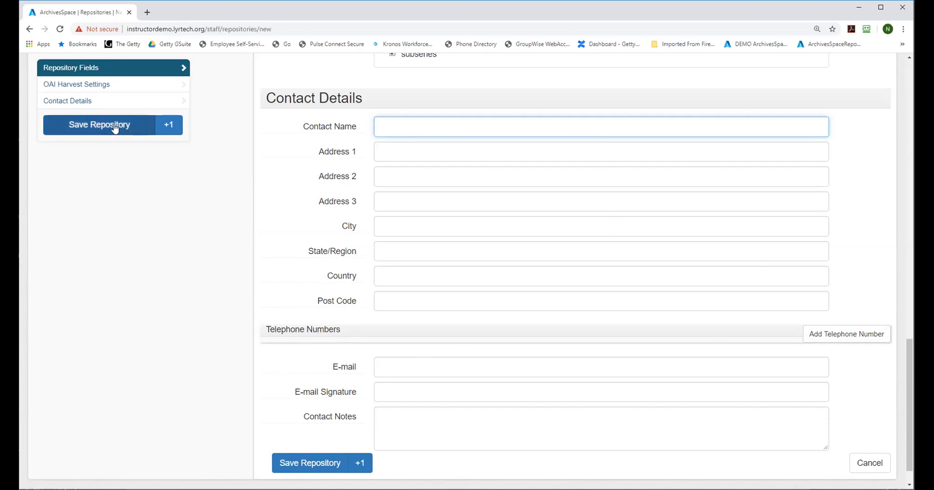
{"action": "left_click", "coordinate": [173, 125]}
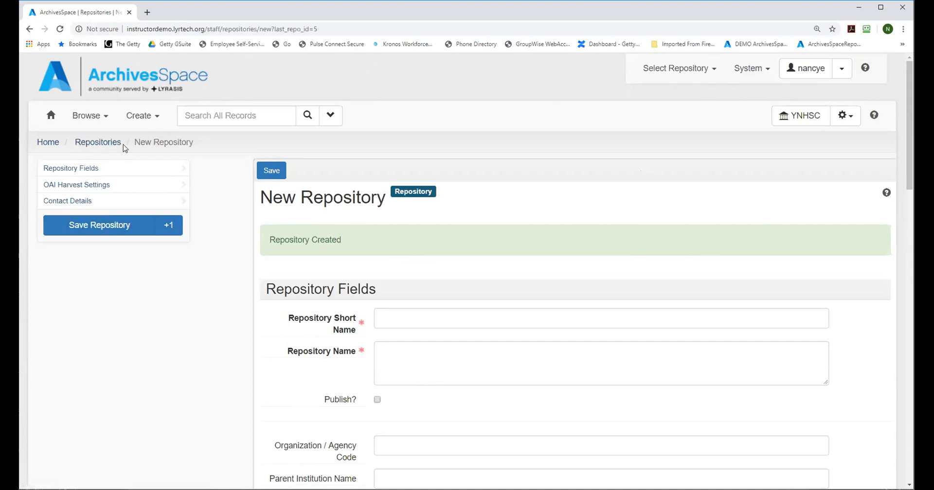
Step: Edit the MNR repository to be published, save it, and return to the repositories list
{"action": "left_click", "coordinate": [98, 142]}
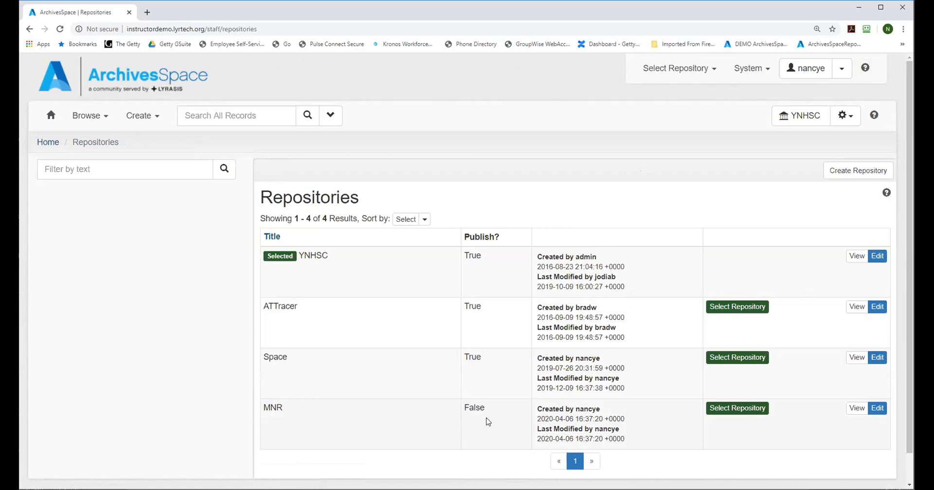
{"action": "left_click", "coordinate": [877, 410]}
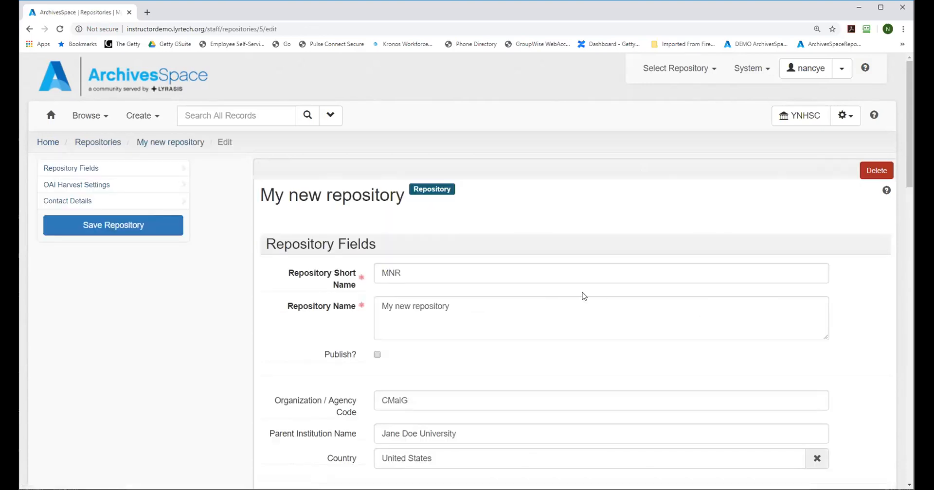
{"action": "left_click", "coordinate": [377, 355]}
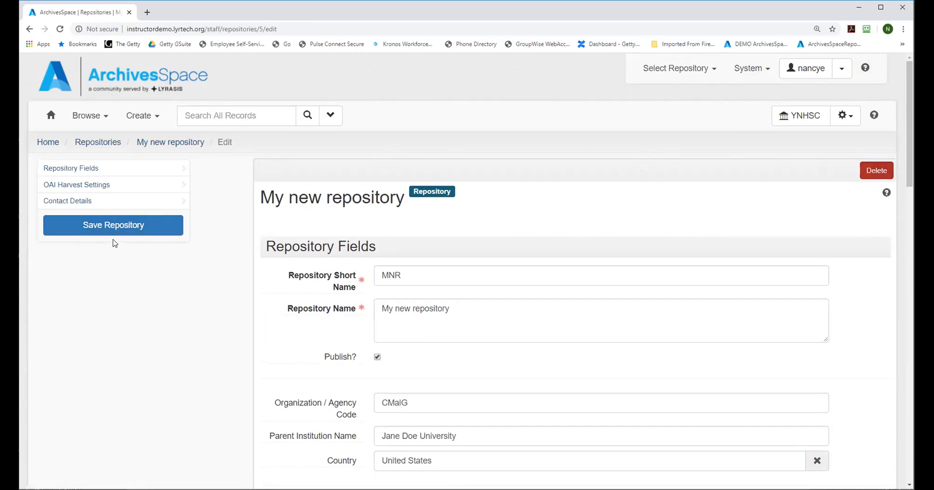
{"action": "left_click", "coordinate": [115, 226]}
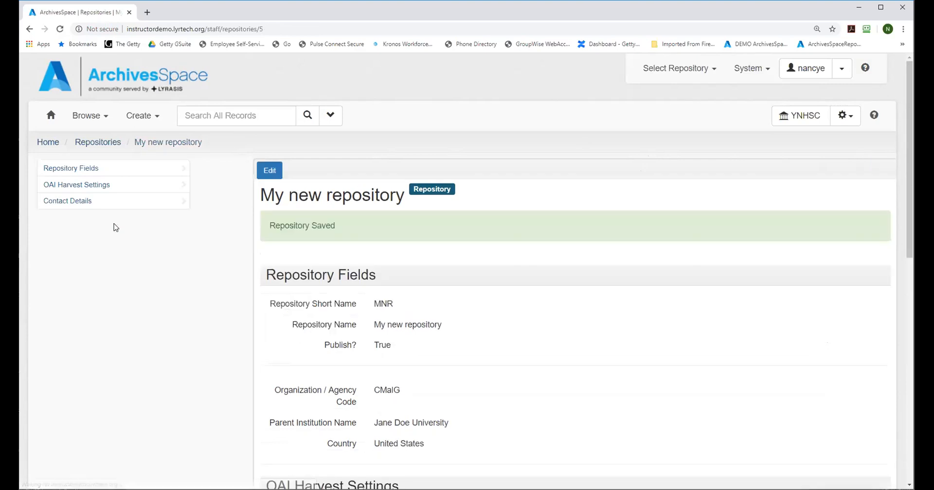
{"action": "left_click", "coordinate": [97, 142]}
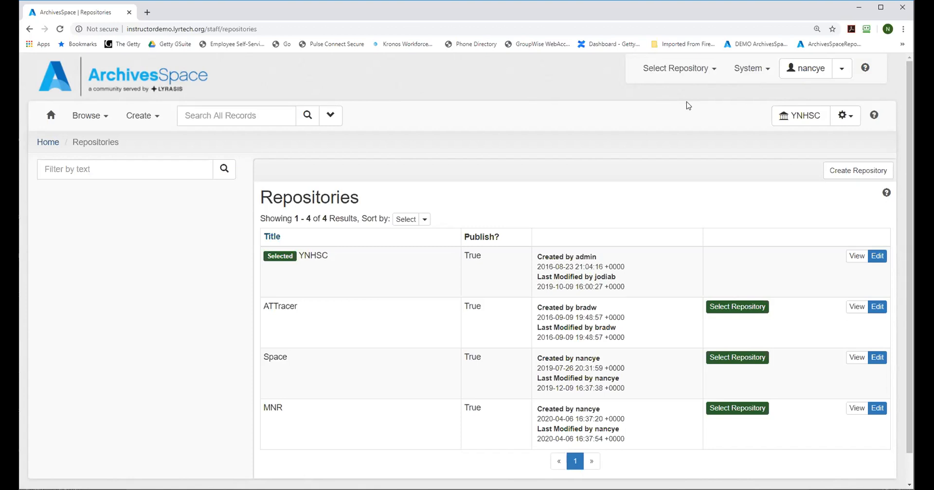
Step: Go back to the home page and open the user management list to look over the existing users
{"action": "left_click", "coordinate": [748, 72]}
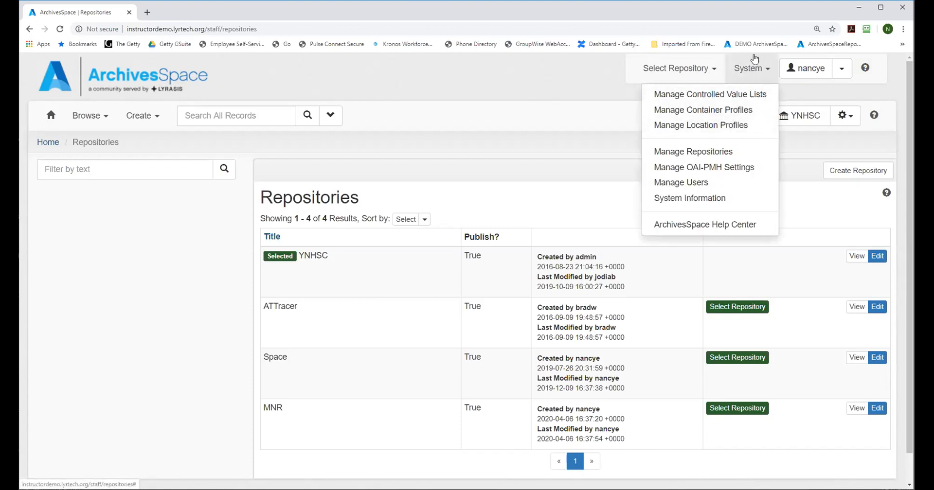
{"action": "left_click", "coordinate": [506, 90]}
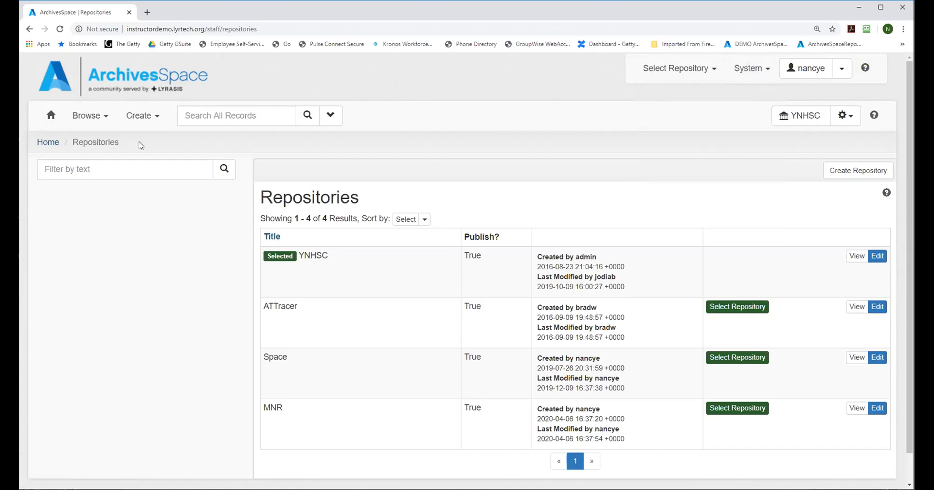
{"action": "left_click", "coordinate": [48, 145]}
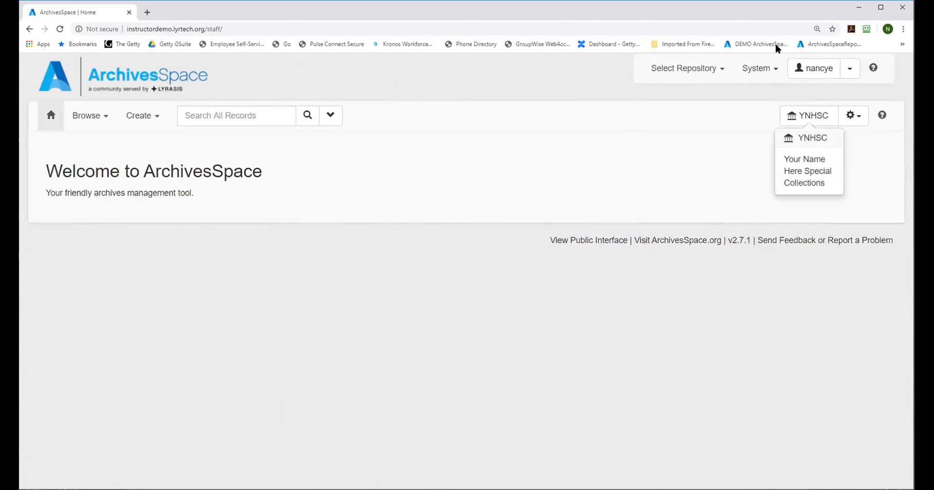
{"action": "left_click", "coordinate": [753, 71]}
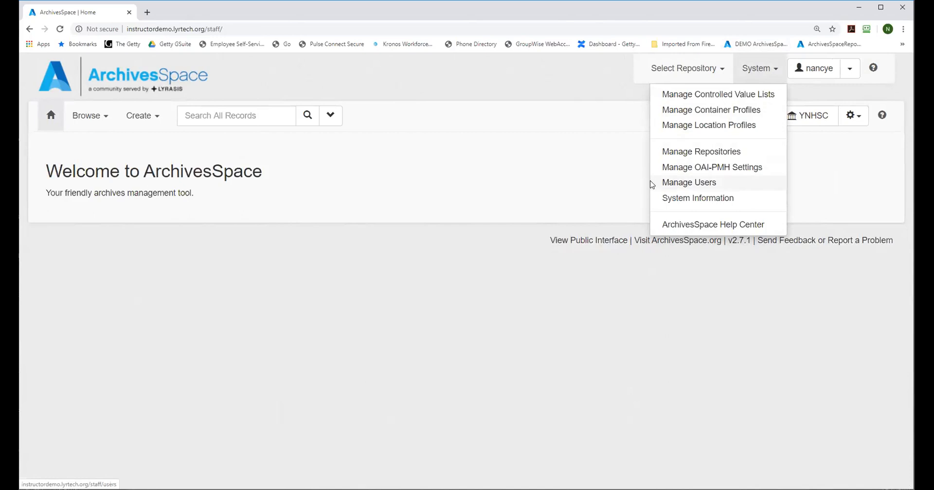
{"action": "left_click", "coordinate": [685, 183]}
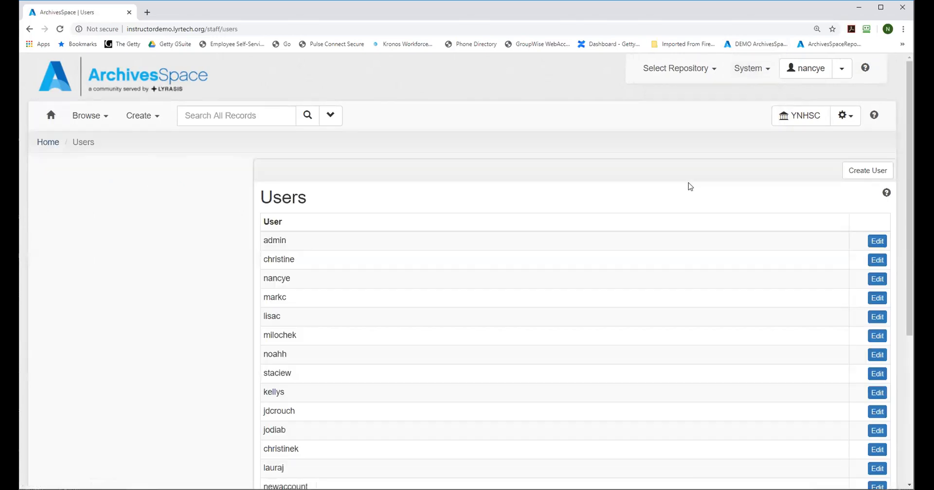
{"action": "left_click_drag", "start_coordinate": [908, 103], "coordinate": [887, 129]}
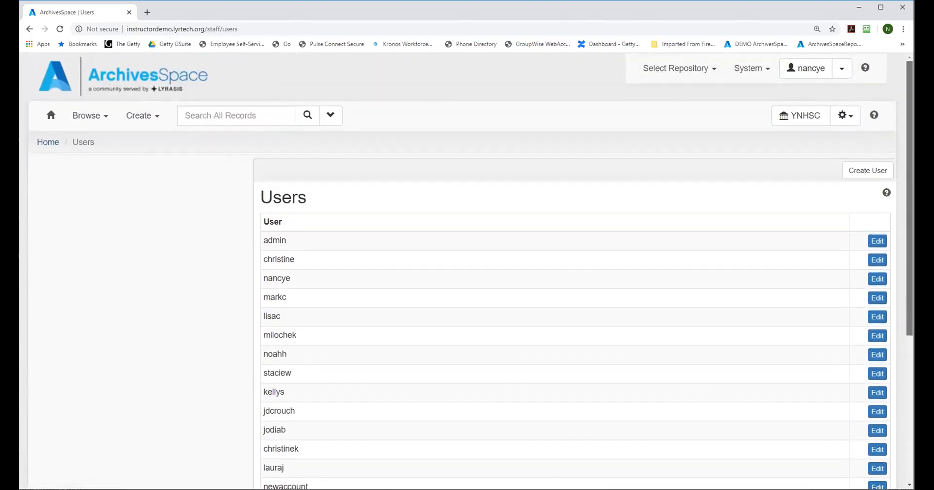
Step: Start a new user account and enter the user's full name and username
{"action": "left_click", "coordinate": [864, 169]}
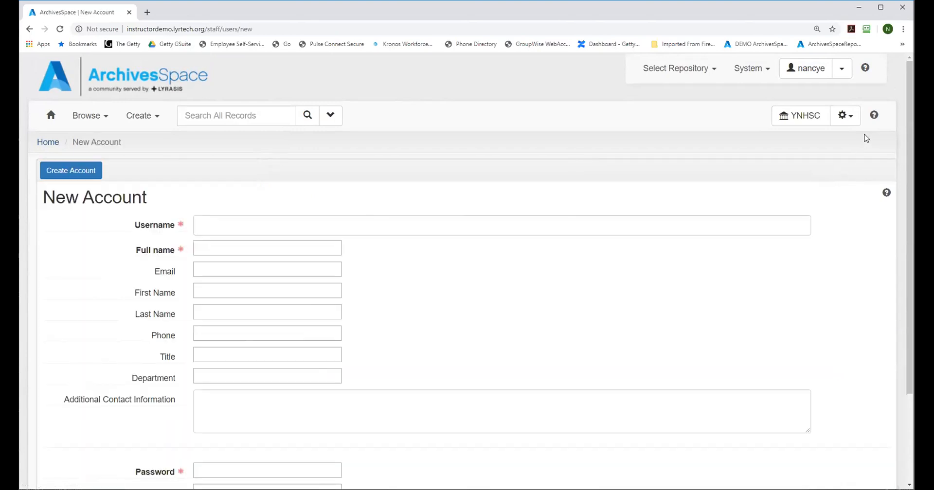
{"action": "scroll", "coordinate": [909, 118], "scroll_direction": "down", "scroll_amount": 1}
{"action": "left_click_drag", "start_coordinate": [908, 118], "coordinate": [906, 155]}
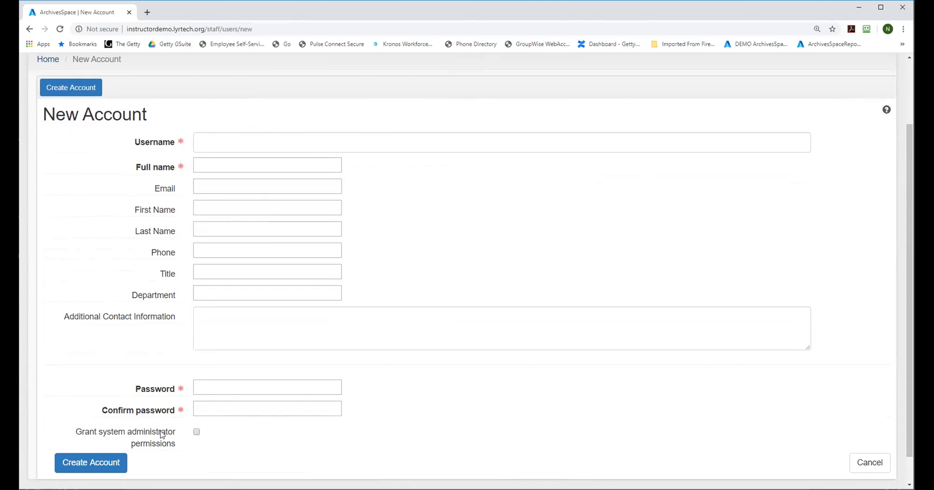
{"action": "left_click", "coordinate": [225, 143]}
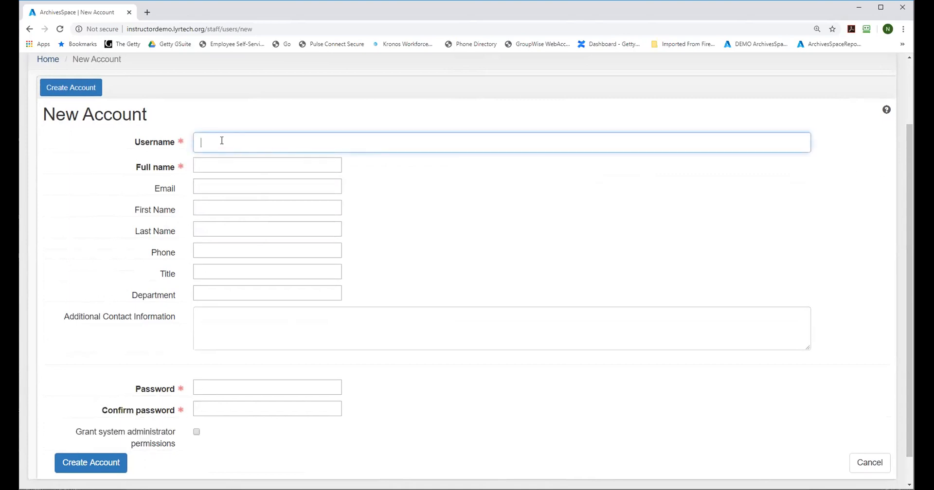
{"action": "left_click", "coordinate": [221, 166]}
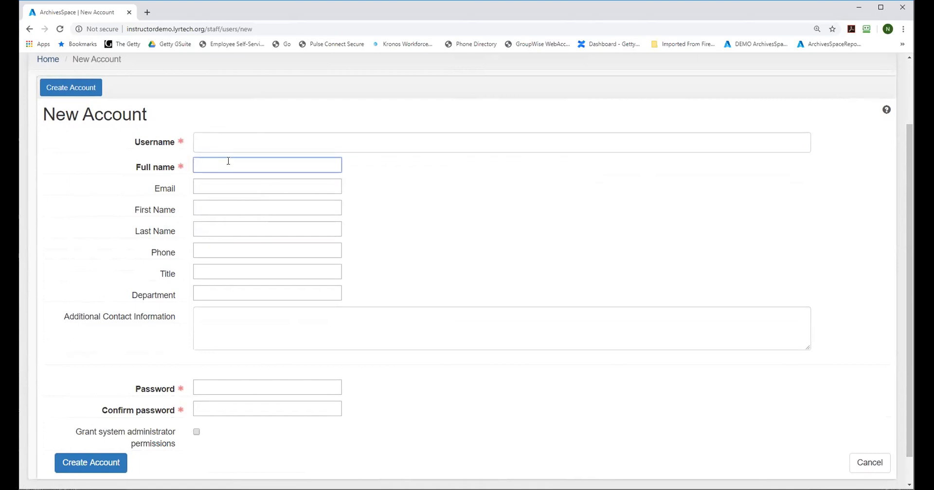
{"action": "type", "text": "John Doe"}
{"action": "left_click", "coordinate": [238, 136]}
{"action": "type", "text": "Joh"}
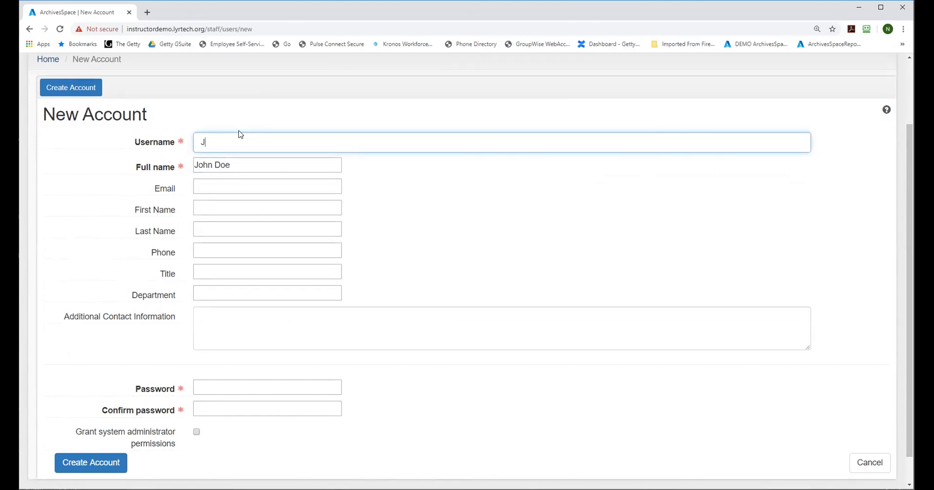
{"action": "type", "text": "Doe"}
Step: Fill in the new user's first and last name, and set the department to Special Collections
{"action": "left_click", "coordinate": [217, 186]}
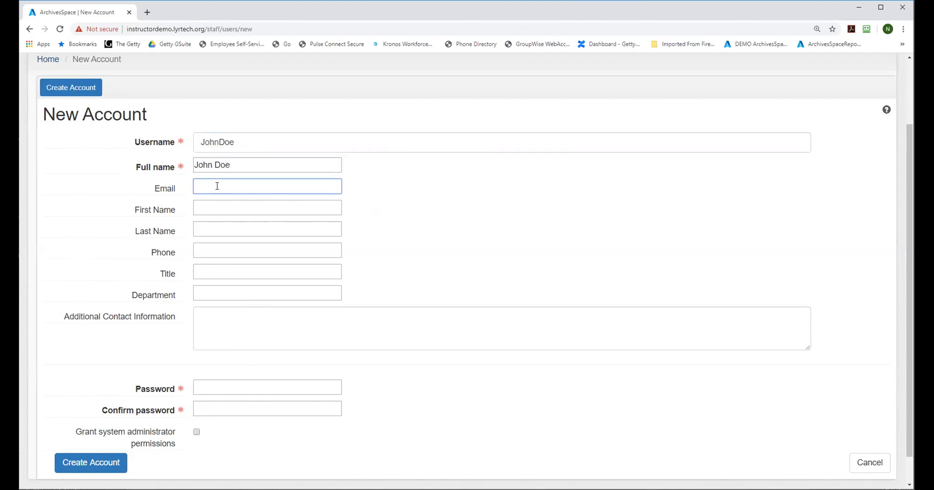
{"action": "left_click", "coordinate": [215, 208]}
{"action": "type", "text": "John"}
{"action": "left_click", "coordinate": [214, 232]}
{"action": "type", "text": "Doe"}
{"action": "left_click", "coordinate": [214, 294]}
{"action": "type", "text": "Special Collec"}
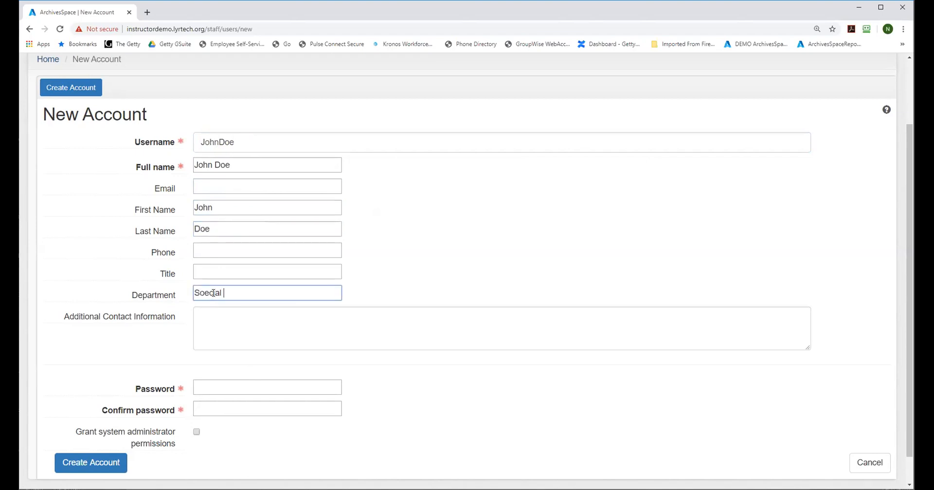
{"action": "type", "text": "tions"}
{"action": "double_click", "coordinate": [213, 293]}
{"action": "type", "text": "Special"}
Step: Enter the new account's password and repeat it in the password confirmation
{"action": "left_click", "coordinate": [222, 385]}
{"action": "type", "text": "••••"}
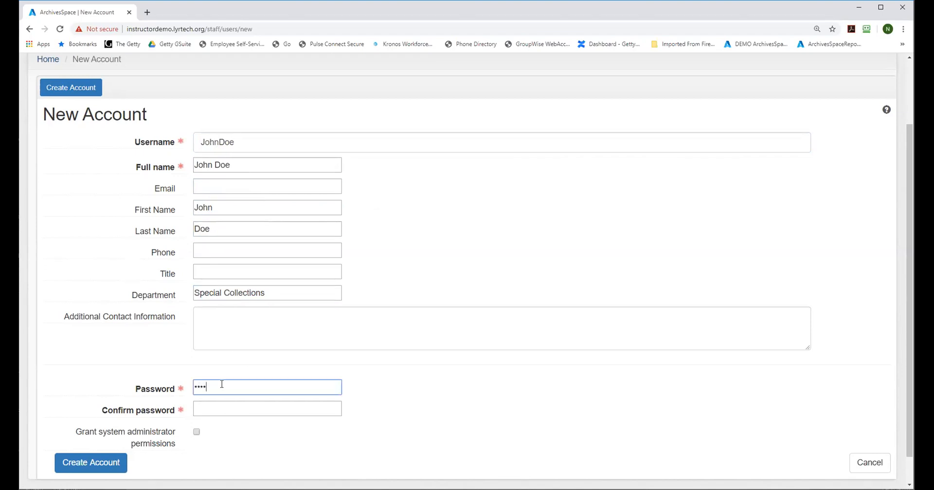
{"action": "type", "text": "•••"}
{"action": "left_click", "coordinate": [208, 405]}
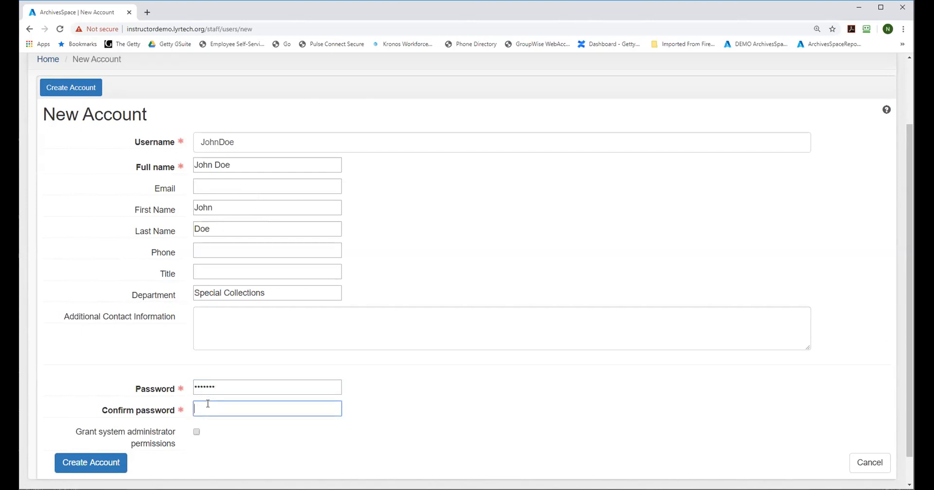
{"action": "type", "text": "•••••••"}
{"action": "left_click", "coordinate": [242, 385]}
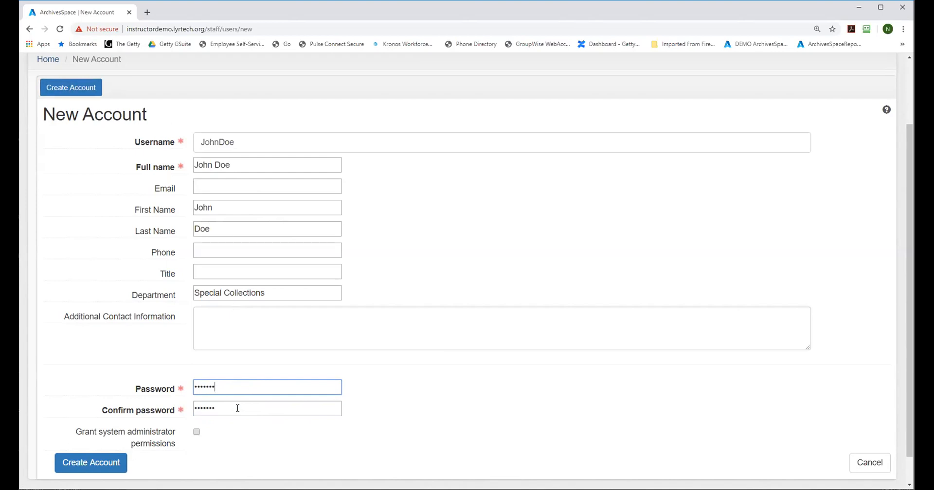
Step: Replace the account password and its confirmation, and try to create the account
{"action": "mouse_move", "coordinate": [71, 428]}
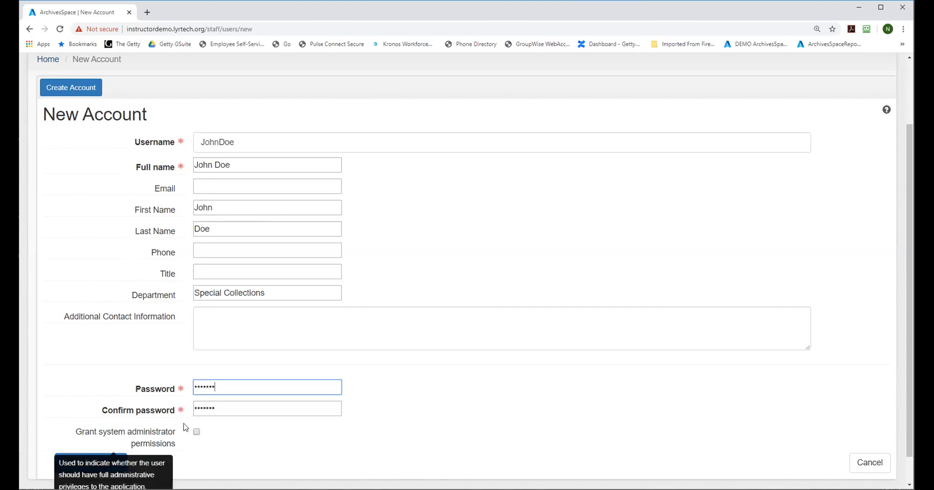
{"action": "double_click", "coordinate": [229, 390]}
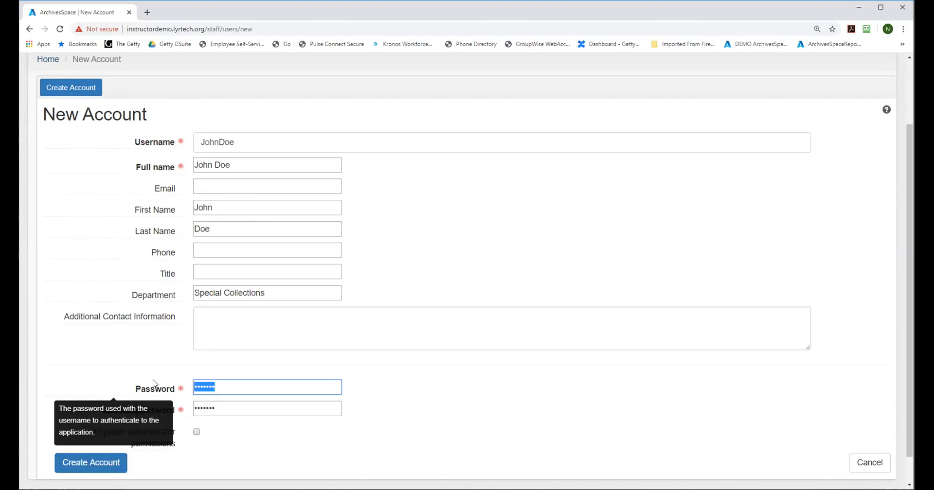
{"action": "type", "text": "•••••••"}
{"action": "left_click", "coordinate": [228, 409]}
{"action": "double_click", "coordinate": [228, 409]}
{"action": "type", "text": "•••••••"}
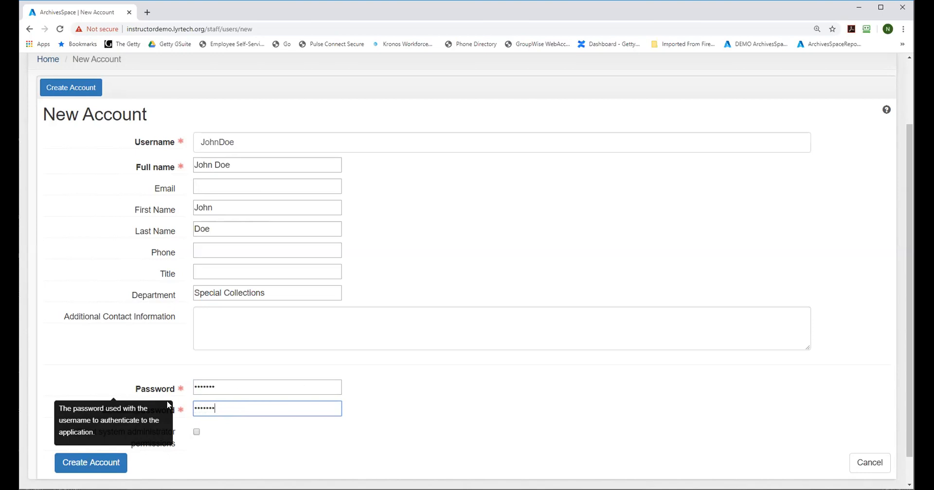
{"action": "left_click", "coordinate": [227, 445]}
{"action": "left_click", "coordinate": [91, 465]}
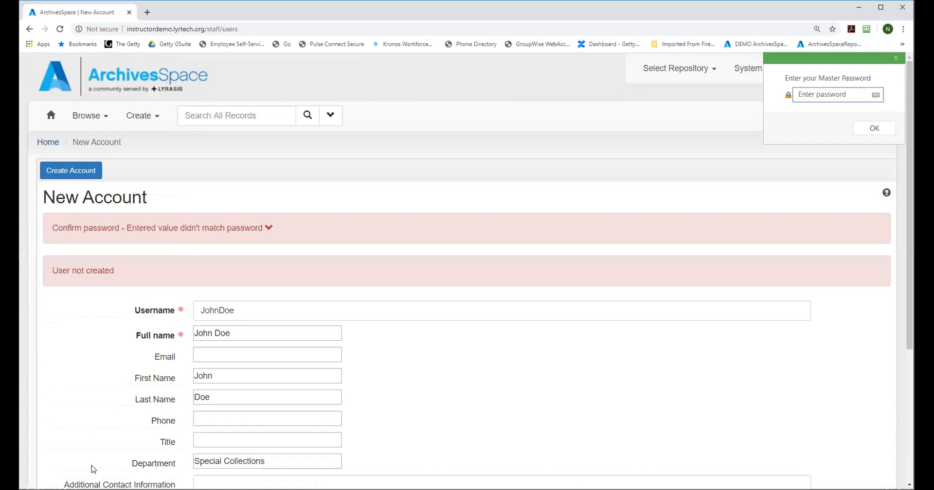
Step: Re-enter matching values for the password and its confirmation in the rejected form, and create the account
{"action": "scroll", "coordinate": [906, 180], "scroll_direction": "down", "scroll_amount": 4}
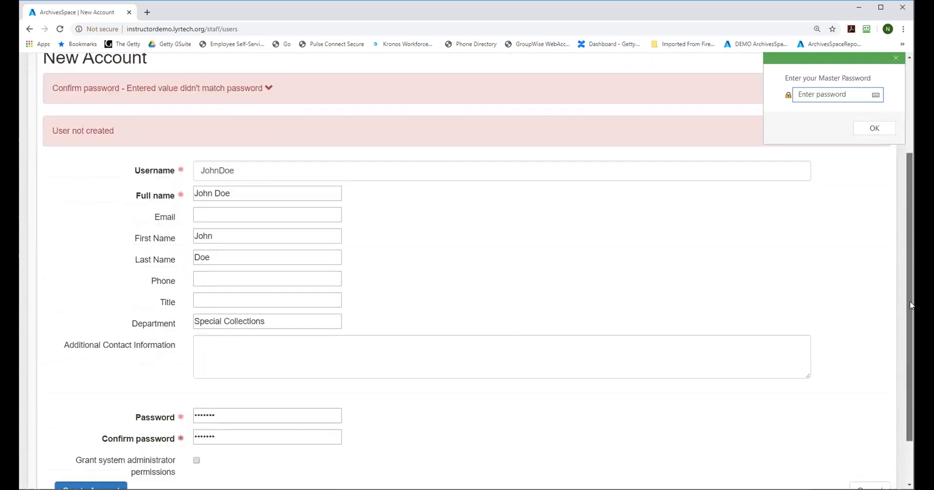
{"action": "double_click", "coordinate": [233, 363]}
{"action": "type", "text": "•••••••"}
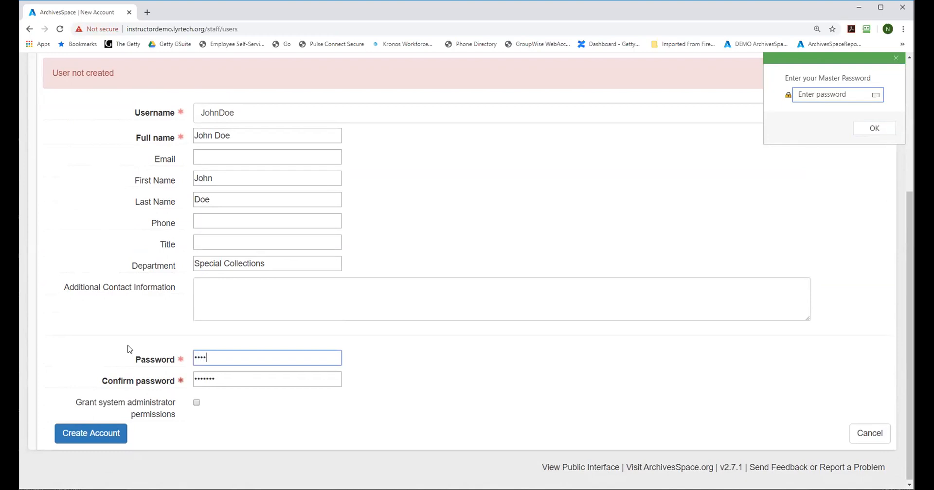
{"action": "double_click", "coordinate": [237, 380]}
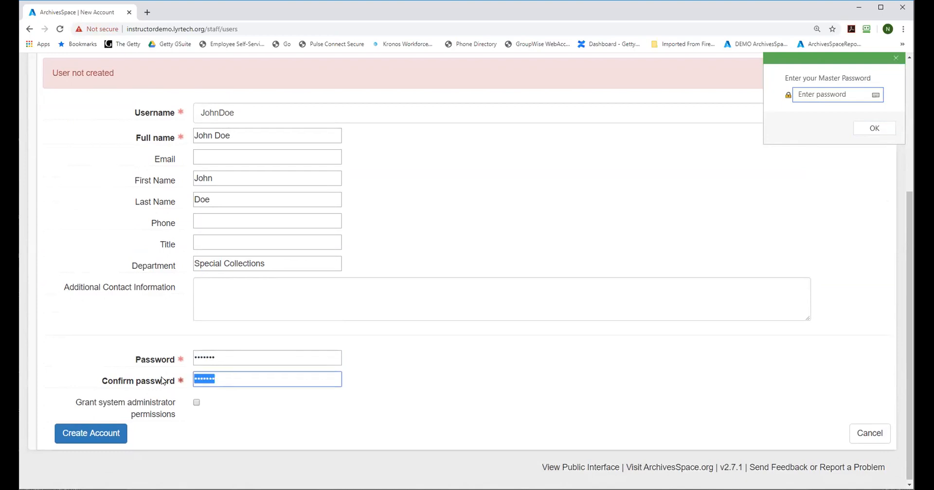
{"action": "type", "text": "•••••••"}
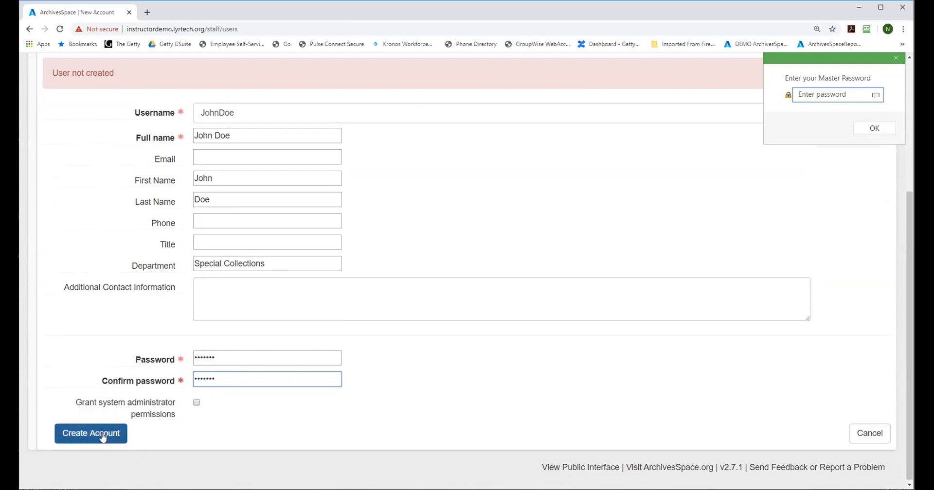
{"action": "left_click", "coordinate": [103, 436]}
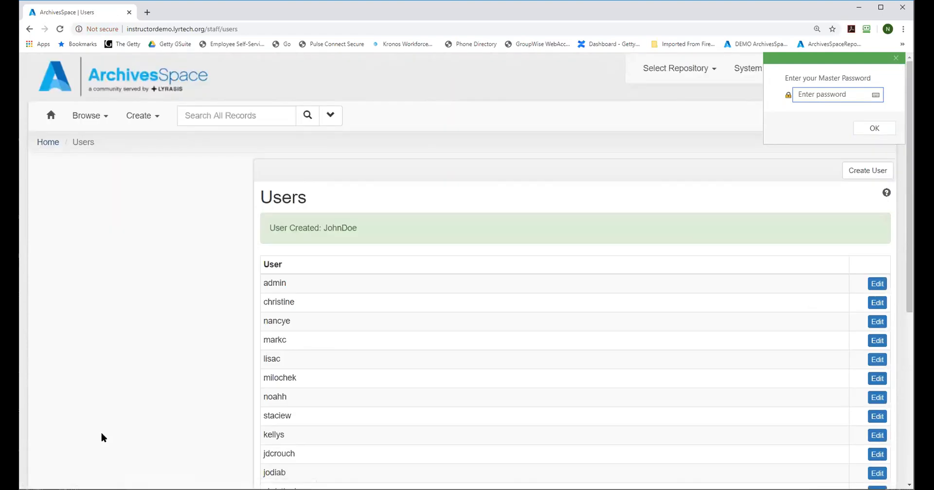
Step: Dismiss the master password prompt and check the users list for the new account
{"action": "left_click", "coordinate": [895, 59]}
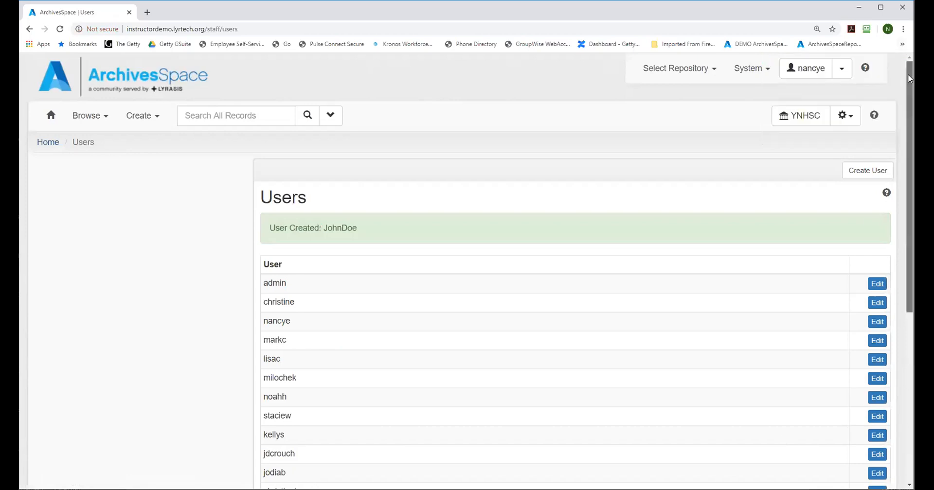
{"action": "scroll", "coordinate": [574, 272], "scroll_direction": "down", "scroll_amount": 4}
{"action": "scroll", "coordinate": [574, 272], "scroll_direction": "down", "scroll_amount": 2}
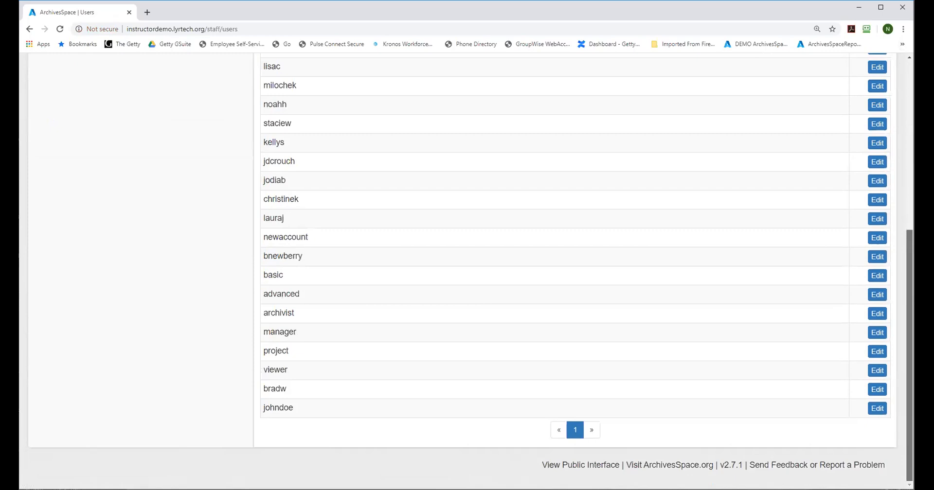
{"action": "scroll", "coordinate": [574, 272], "scroll_direction": "up", "scroll_amount": 6}
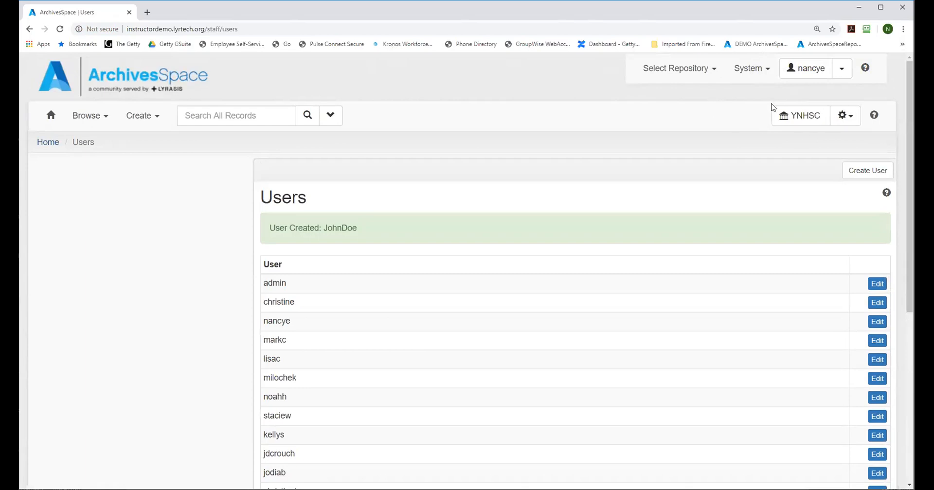
Step: Open group management for the YNHSC repository to look over its user groups
{"action": "left_click", "coordinate": [797, 116]}
{"action": "left_click", "coordinate": [781, 117]}
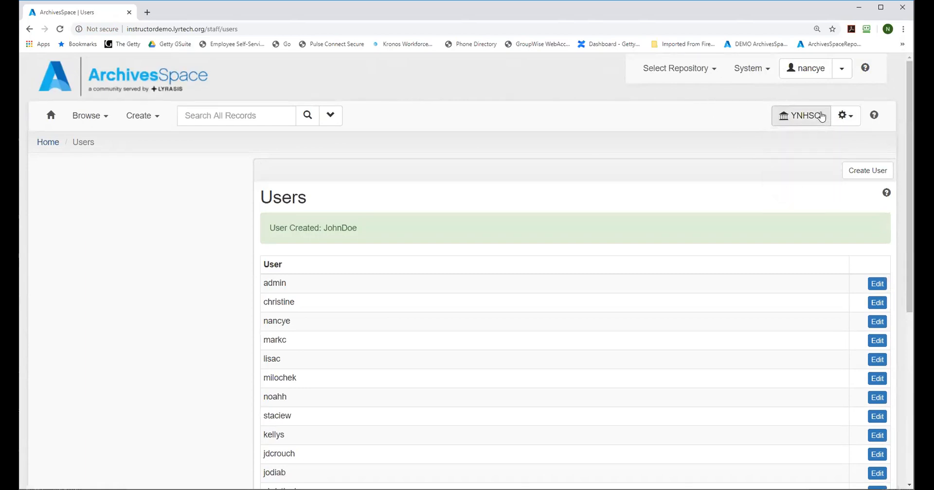
{"action": "mouse_move", "coordinate": [777, 108]}
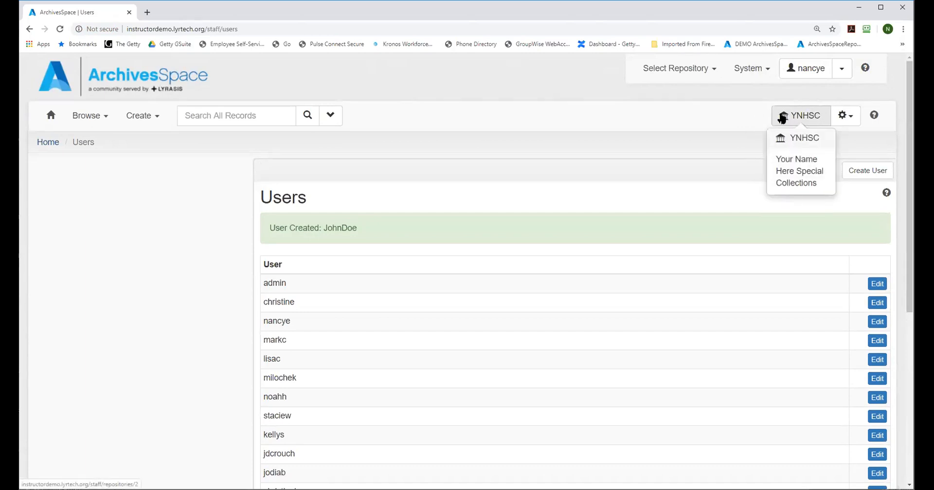
{"action": "left_click", "coordinate": [851, 120]}
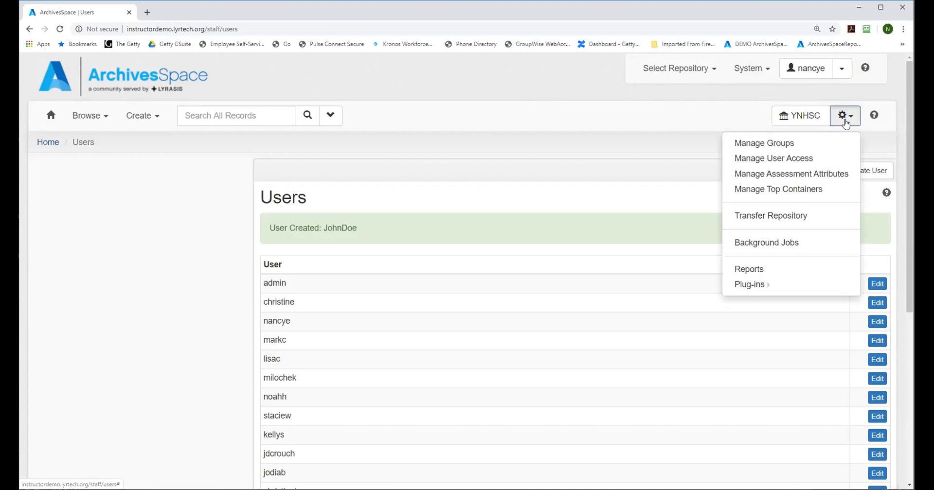
{"action": "left_click", "coordinate": [775, 147]}
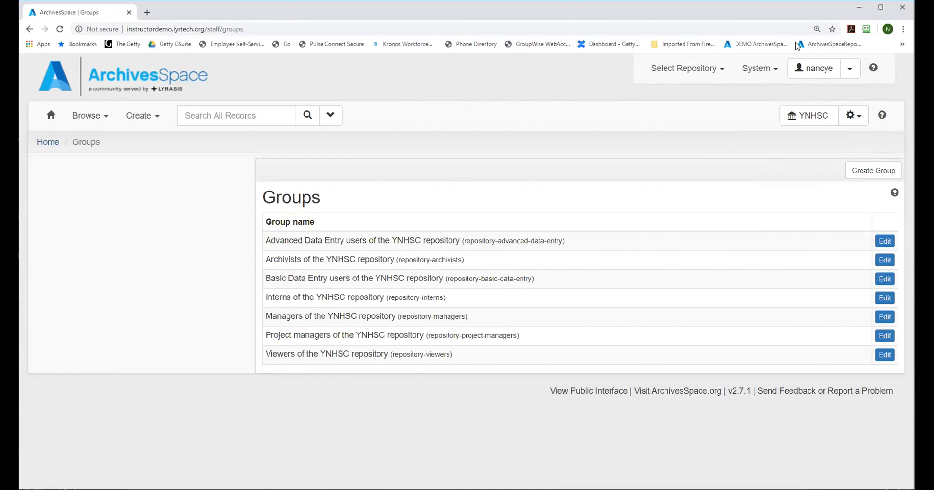
Step: Make MNR the active repository and open its user groups
{"action": "left_click", "coordinate": [684, 68]}
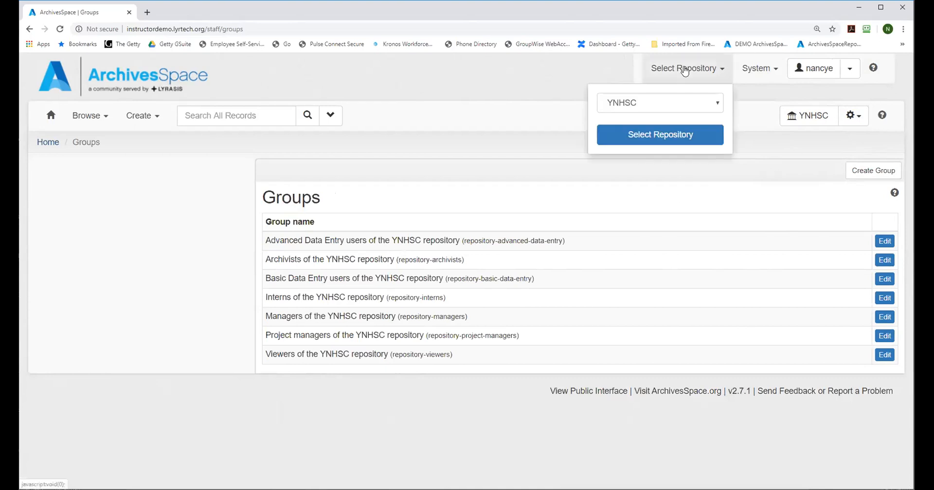
{"action": "left_click", "coordinate": [640, 100]}
{"action": "left_click", "coordinate": [625, 151]}
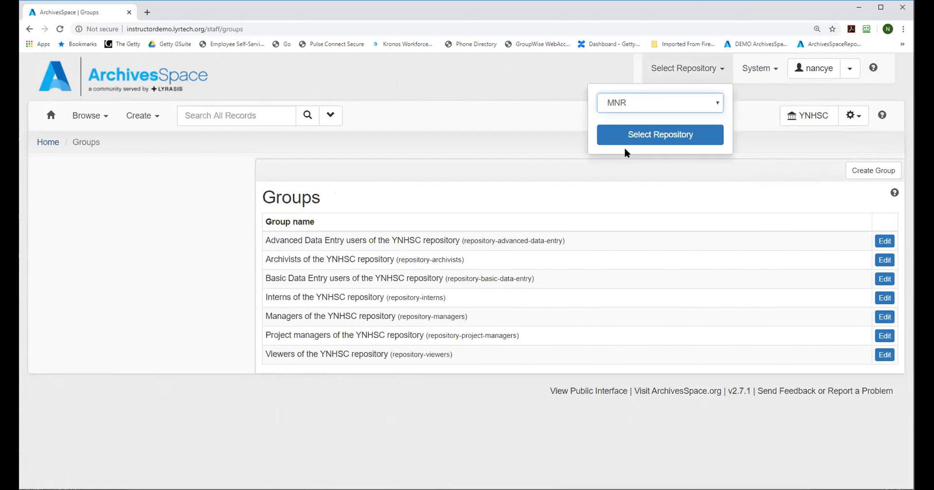
{"action": "left_click", "coordinate": [659, 135]}
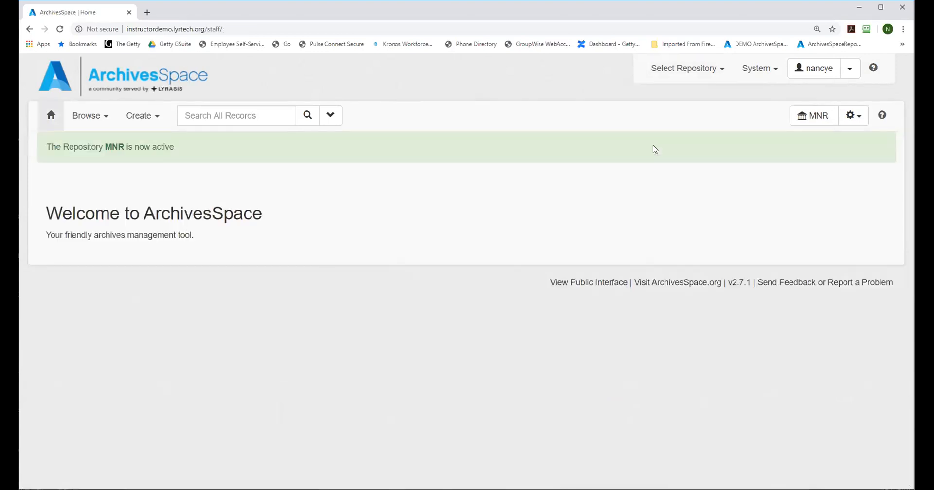
{"action": "left_click", "coordinate": [853, 115]}
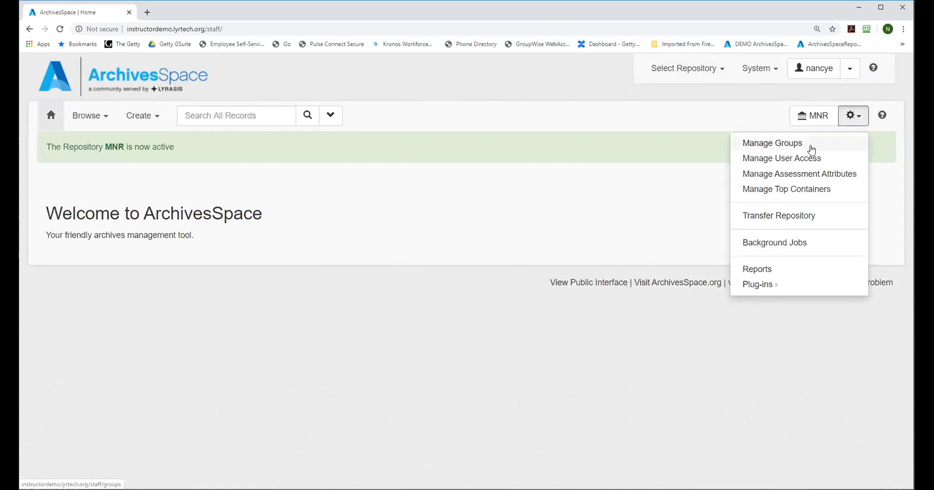
{"action": "left_click", "coordinate": [792, 144]}
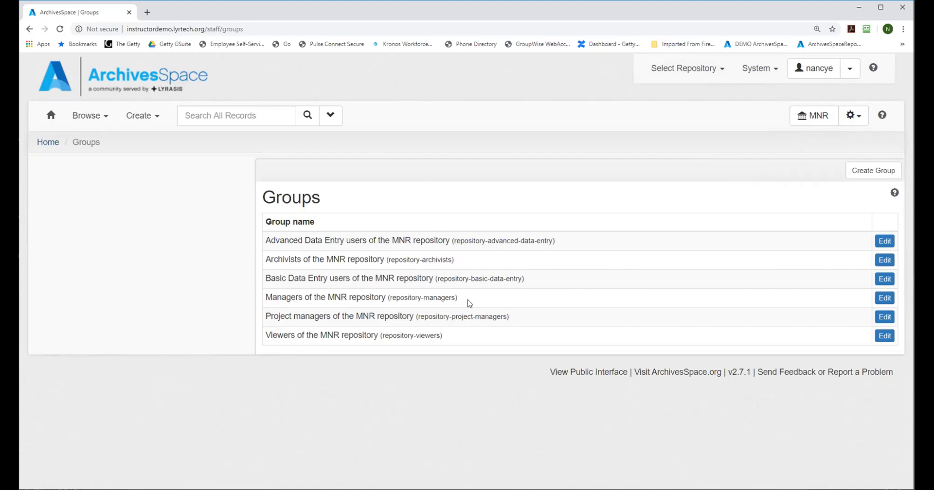
Step: Edit the MNR managers group to allow transferring repository contents, deleting events, transferring major record types and viewing suppressed records
{"action": "left_click", "coordinate": [884, 297]}
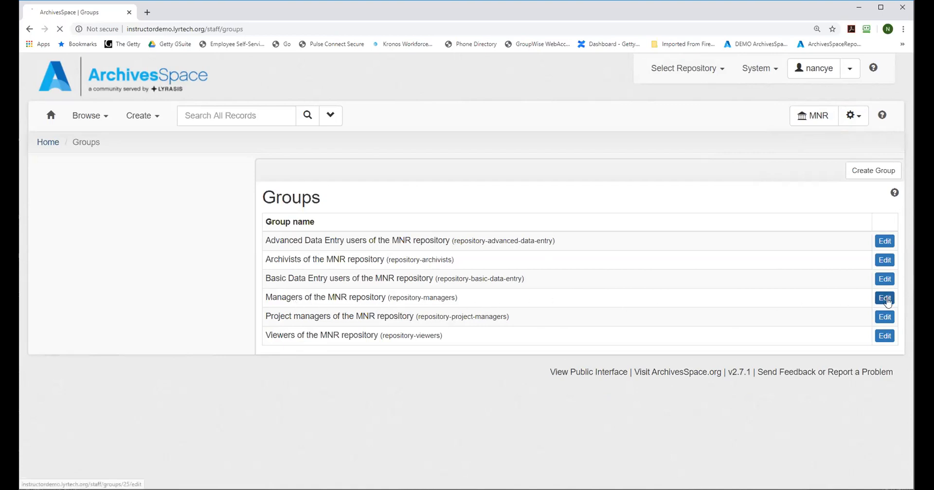
{"action": "left_click_drag", "start_coordinate": [910, 160], "coordinate": [912, 232]}
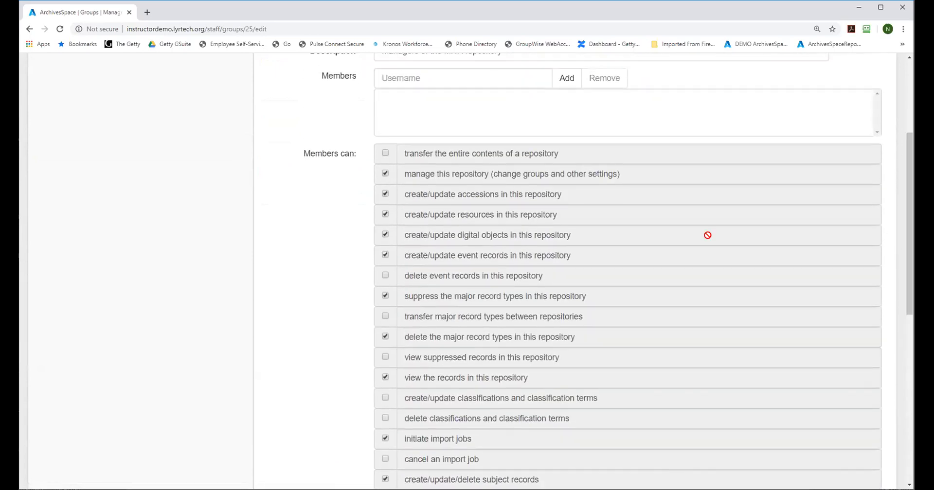
{"action": "left_click", "coordinate": [386, 153]}
{"action": "left_click", "coordinate": [386, 275]}
{"action": "left_click", "coordinate": [385, 317]}
{"action": "left_click", "coordinate": [386, 357]}
Step: Allow the MNR managers group to create and delete classifications, cancel import jobs, merge agent/subject and major records, and create and run background jobs
{"action": "scroll", "coordinate": [455, 190], "scroll_direction": "down", "scroll_amount": 4}
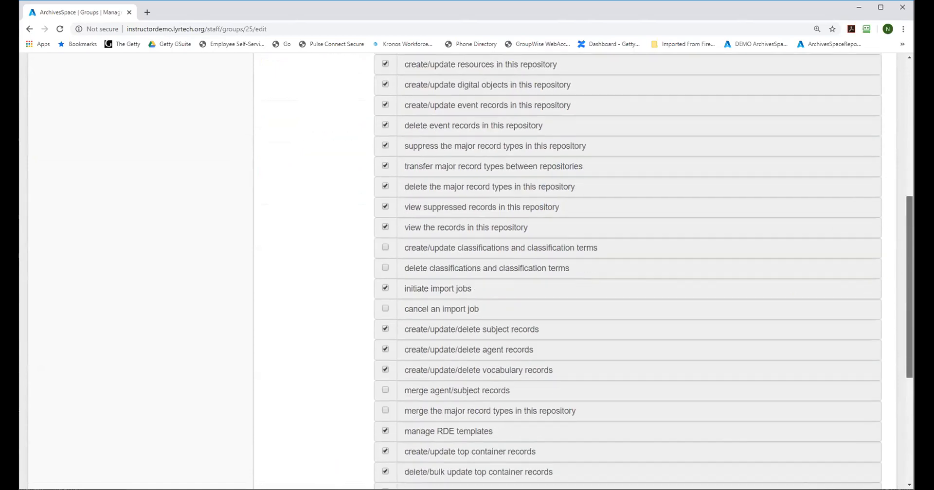
{"action": "left_click", "coordinate": [385, 189]}
{"action": "left_click", "coordinate": [385, 209]}
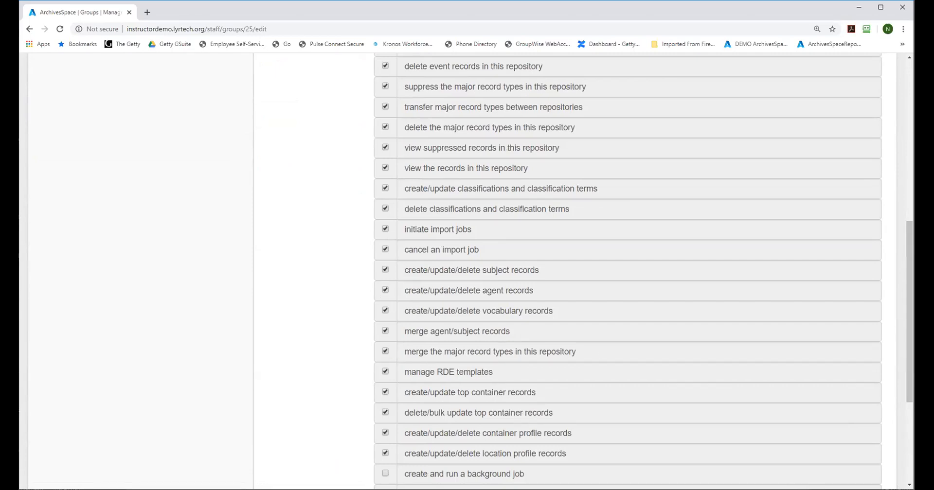
{"action": "scroll", "coordinate": [694, 365], "scroll_direction": "down", "scroll_amount": 4}
{"action": "left_click", "coordinate": [387, 286]}
Step: Add the newly created user as a member of the MNR managers group and save the group
{"action": "left_click_drag", "start_coordinate": [910, 336], "coordinate": [910, 258]}
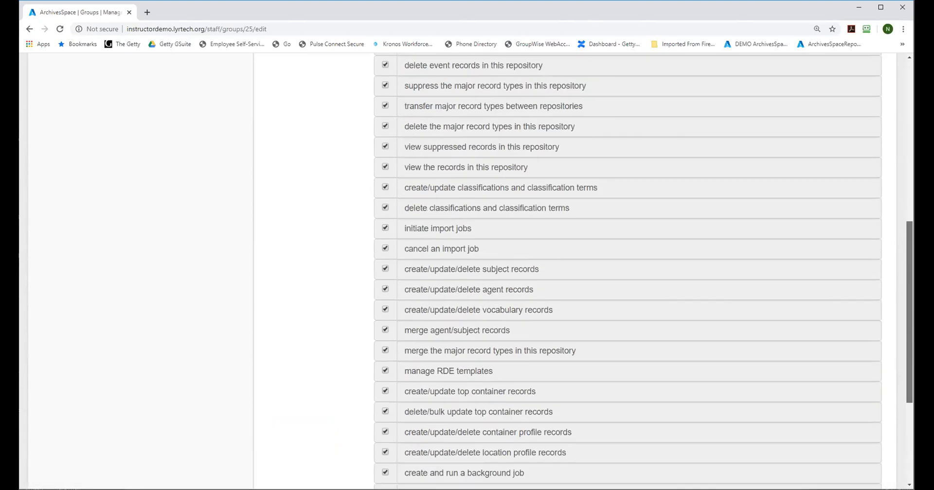
{"action": "scroll", "coordinate": [649, 159], "scroll_direction": "up", "scroll_amount": 6}
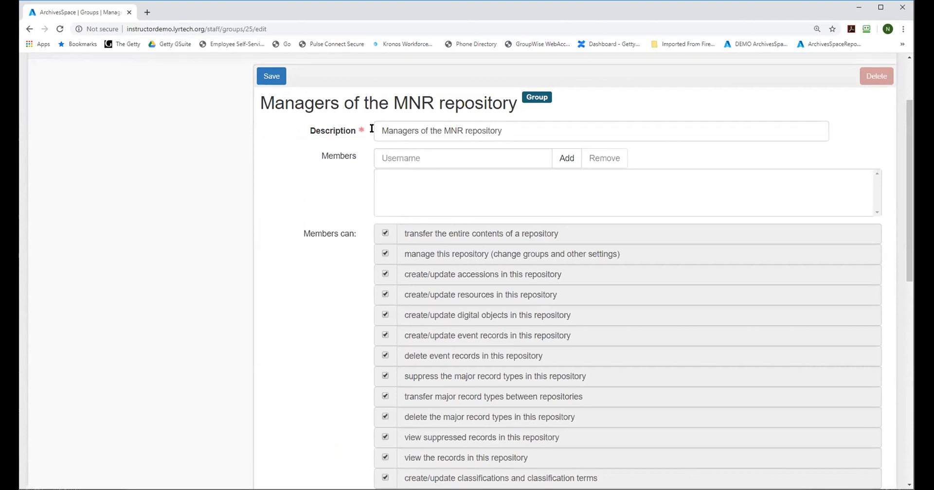
{"action": "left_click", "coordinate": [434, 162]}
{"action": "type", "text": "john"}
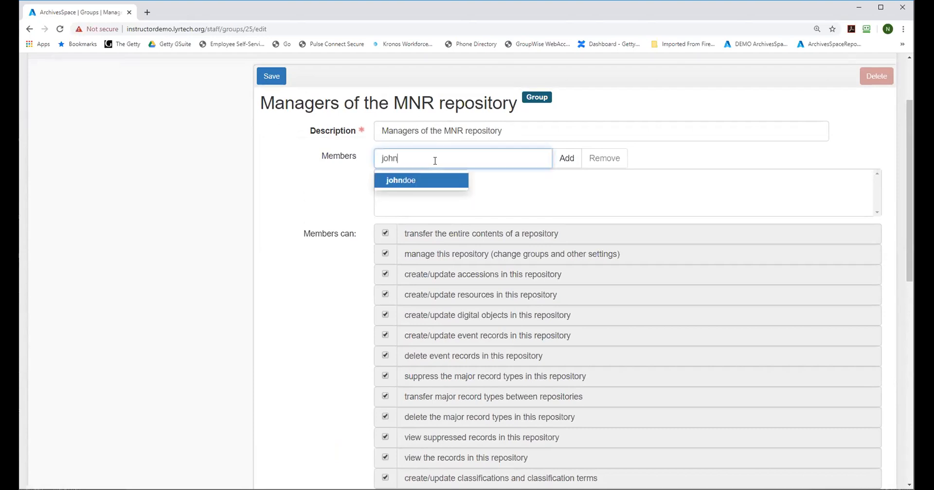
{"action": "type", "text": "d"}
{"action": "left_click", "coordinate": [394, 181]}
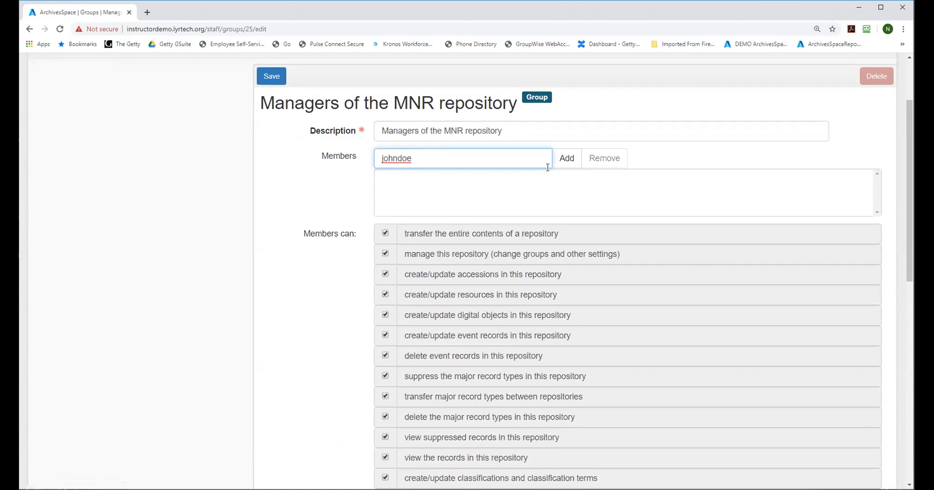
{"action": "left_click", "coordinate": [566, 158]}
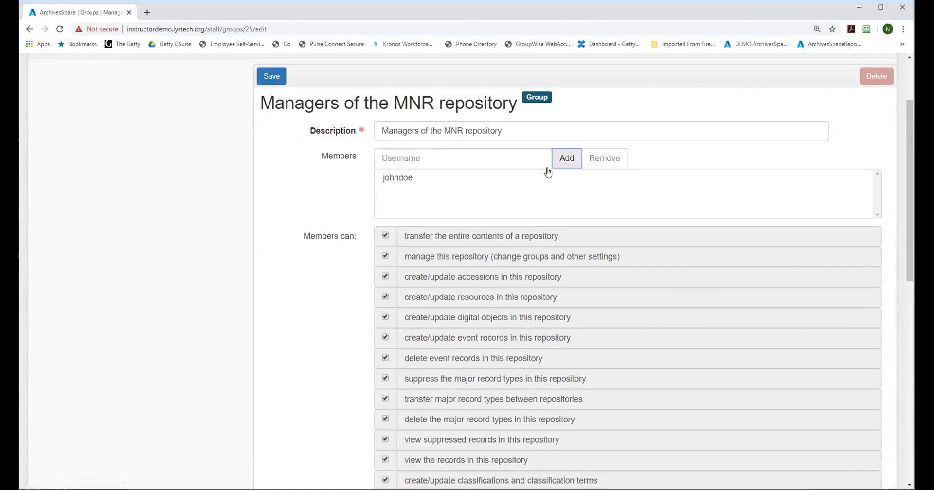
{"action": "left_click", "coordinate": [275, 74]}
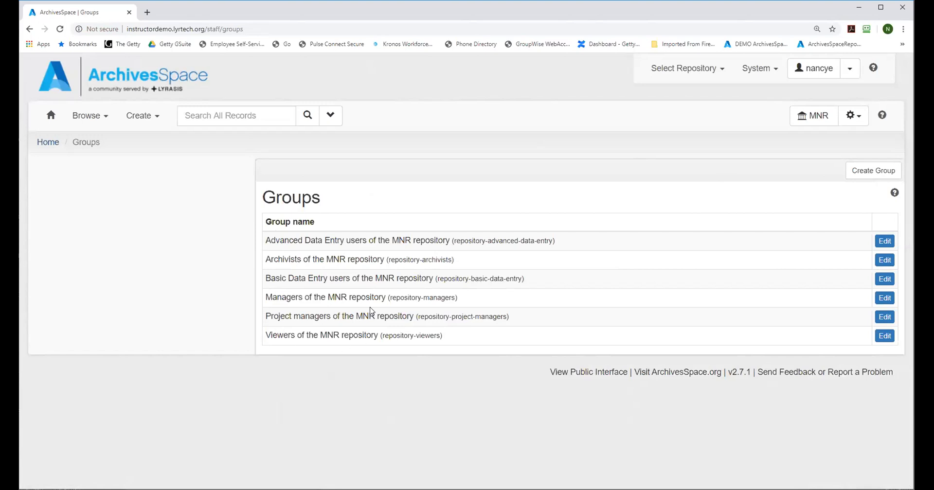
Step: Make YNHSC the active repository and open its user groups
{"action": "left_click", "coordinate": [666, 73]}
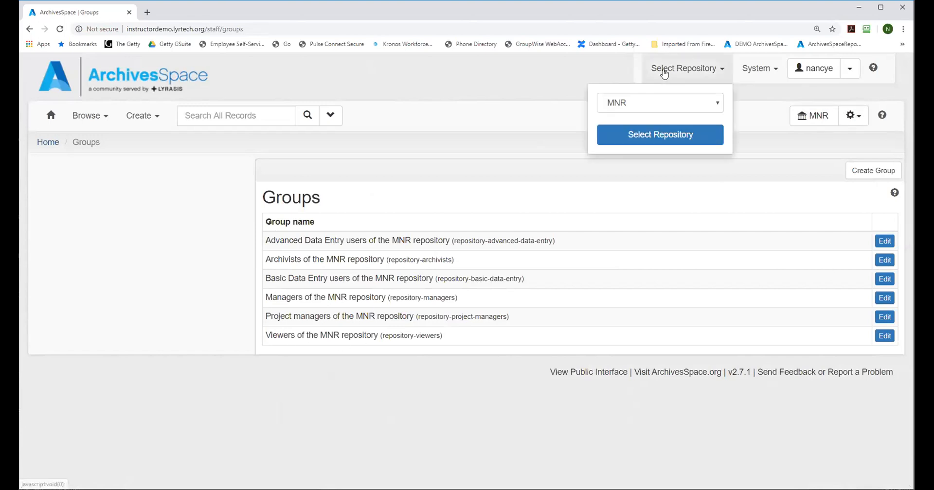
{"action": "left_click", "coordinate": [651, 101]}
{"action": "left_click", "coordinate": [643, 118]}
{"action": "left_click", "coordinate": [641, 136]}
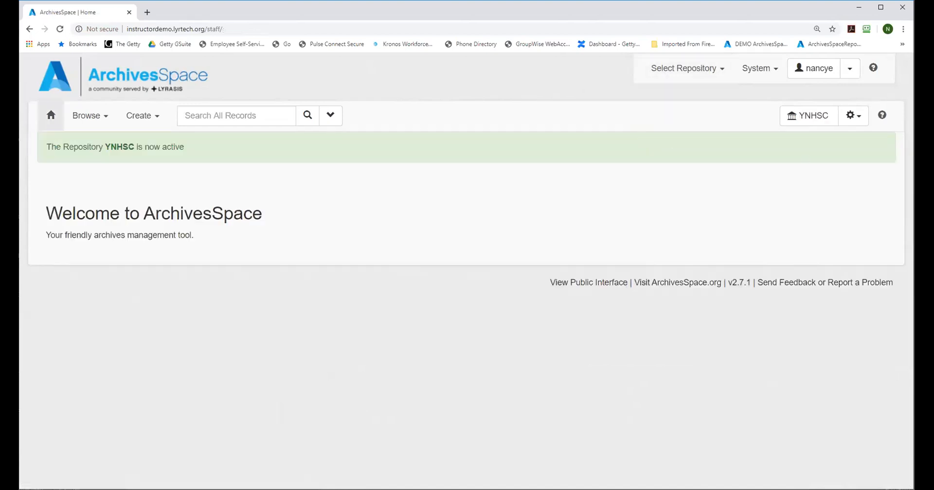
{"action": "left_click", "coordinate": [856, 117]}
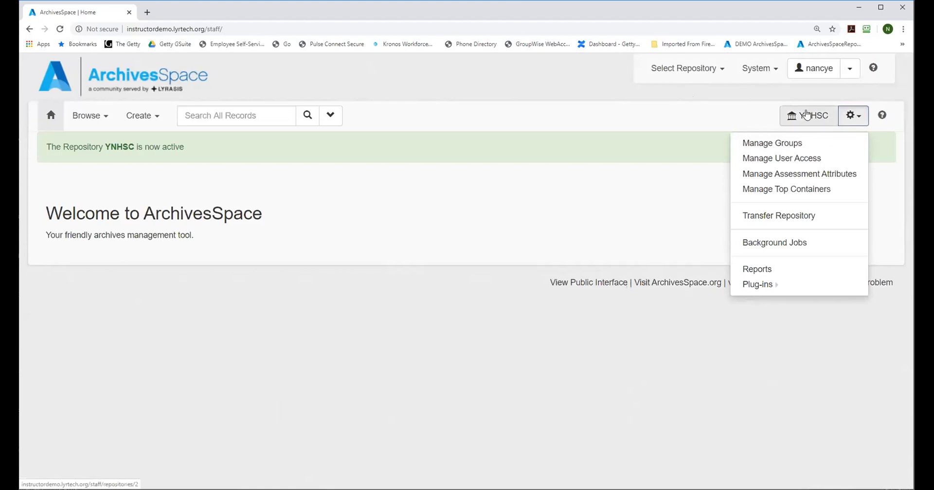
{"action": "left_click", "coordinate": [774, 142]}
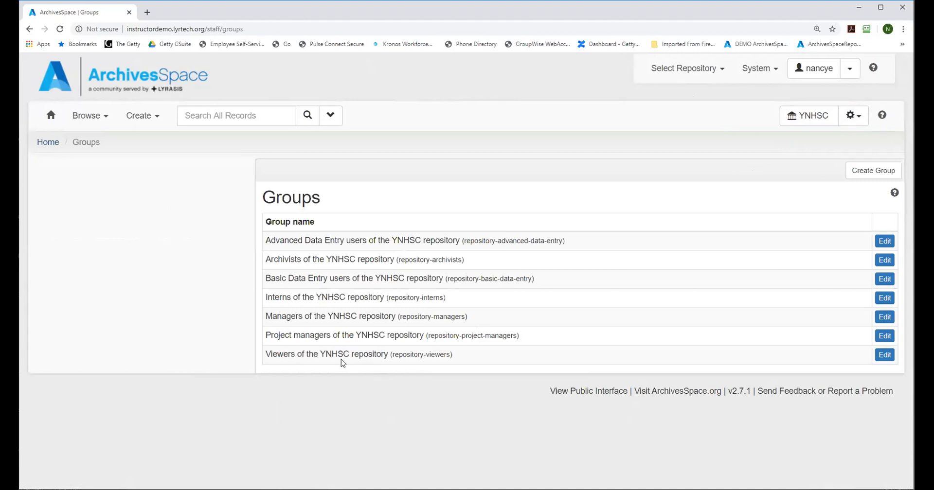
Step: Add the new user to the Viewers of the YNHSC repository group, review its permissions, and save the group
{"action": "left_click", "coordinate": [883, 358]}
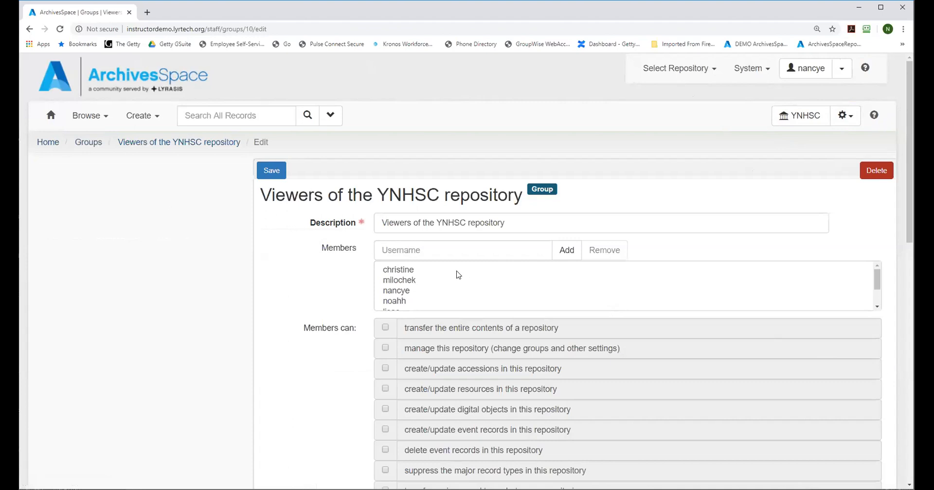
{"action": "left_click", "coordinate": [422, 249]}
{"action": "type", "text": "john"}
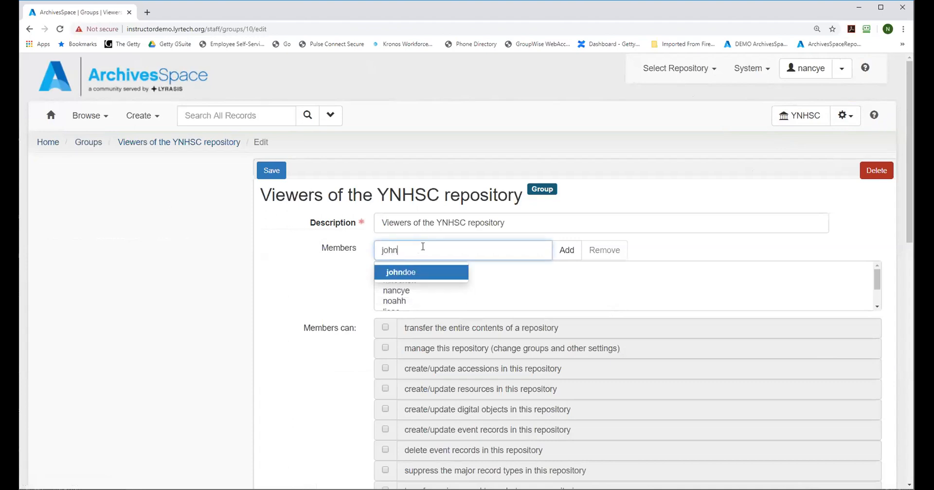
{"action": "left_click", "coordinate": [410, 273]}
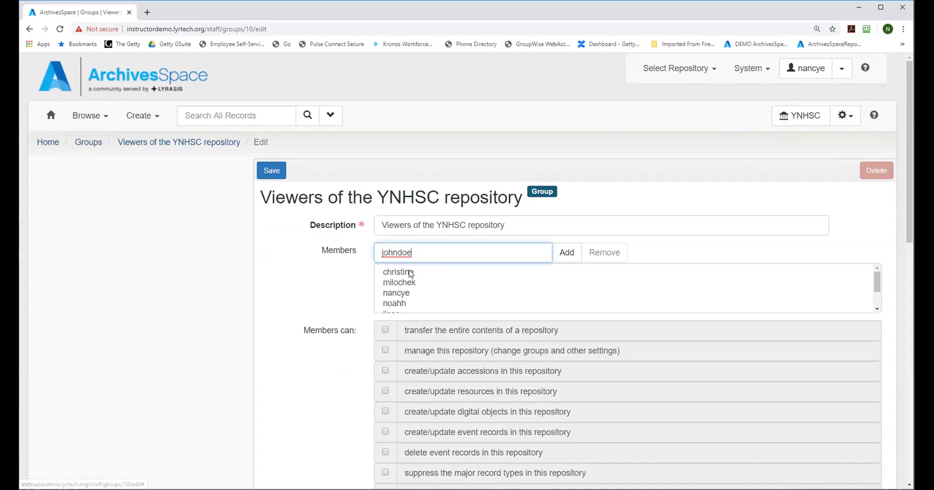
{"action": "left_click", "coordinate": [565, 256]}
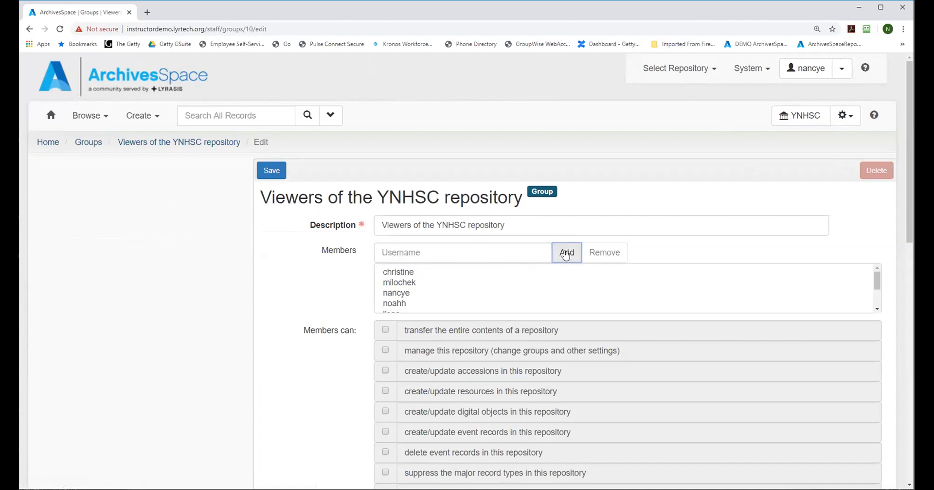
{"action": "left_click_drag", "start_coordinate": [910, 182], "coordinate": [910, 325]}
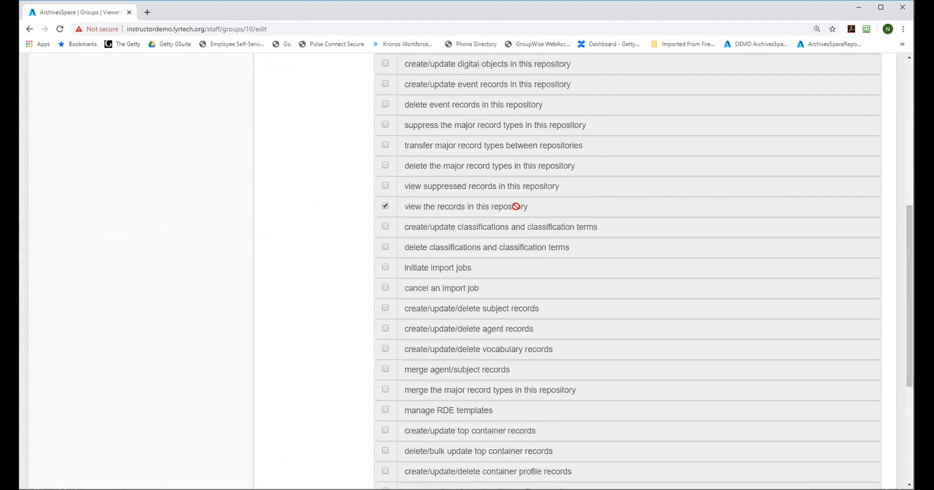
{"action": "left_click_drag", "start_coordinate": [909, 261], "coordinate": [910, 355]}
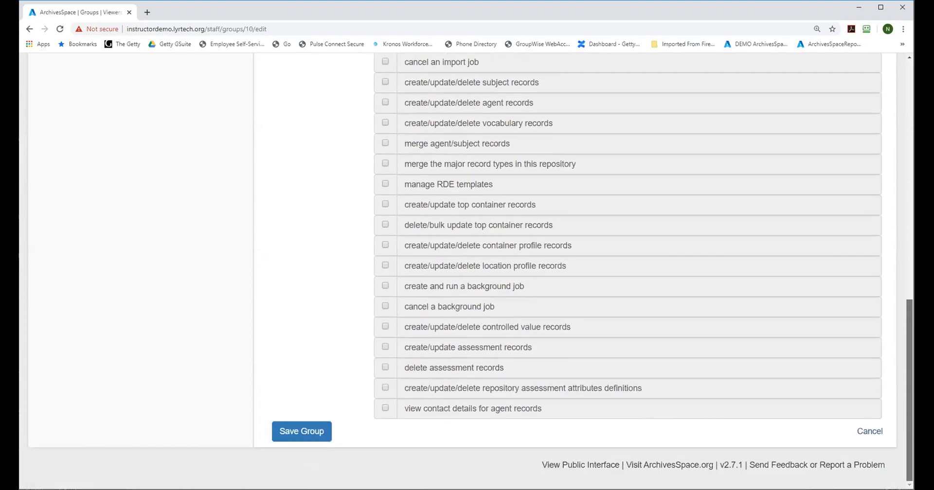
{"action": "left_click", "coordinate": [288, 433]}
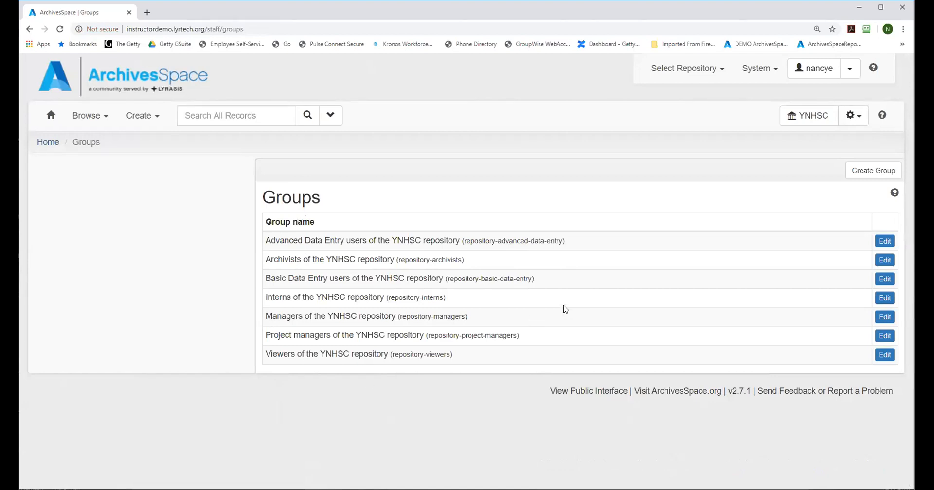
Step: Check the new user's group memberships through user access management for the YNHSC repository
{"action": "left_click", "coordinate": [857, 121]}
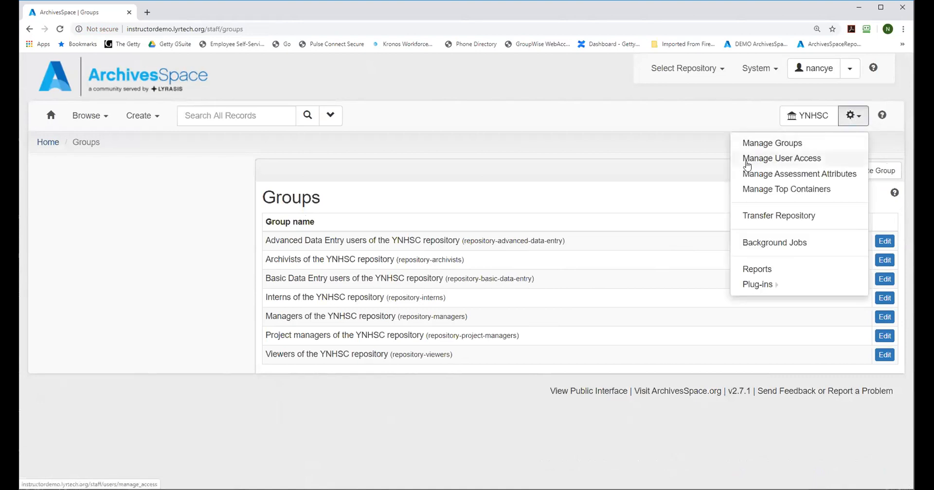
{"action": "left_click", "coordinate": [787, 159]}
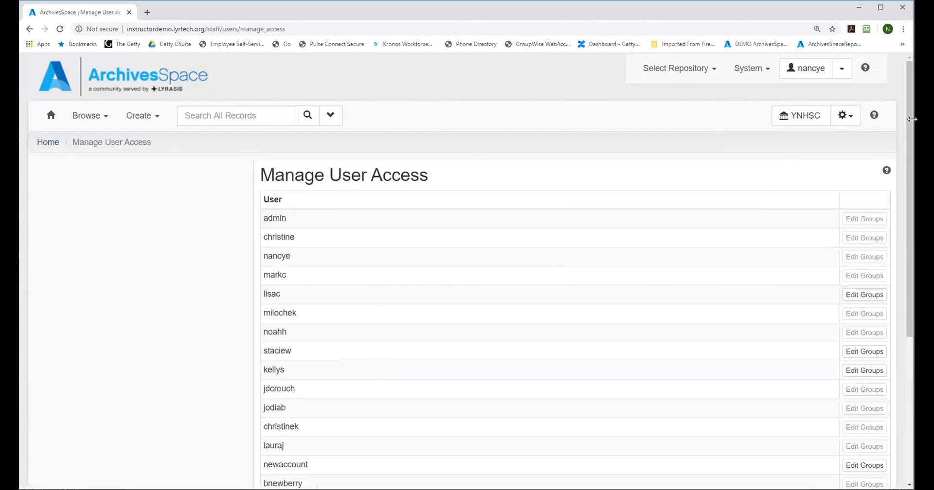
{"action": "left_click_drag", "start_coordinate": [909, 116], "coordinate": [908, 252]}
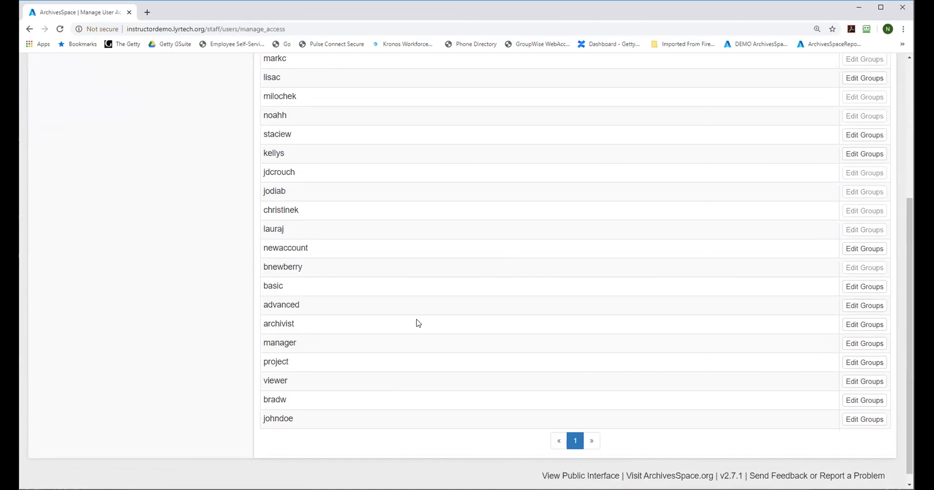
{"action": "left_click", "coordinate": [857, 420]}
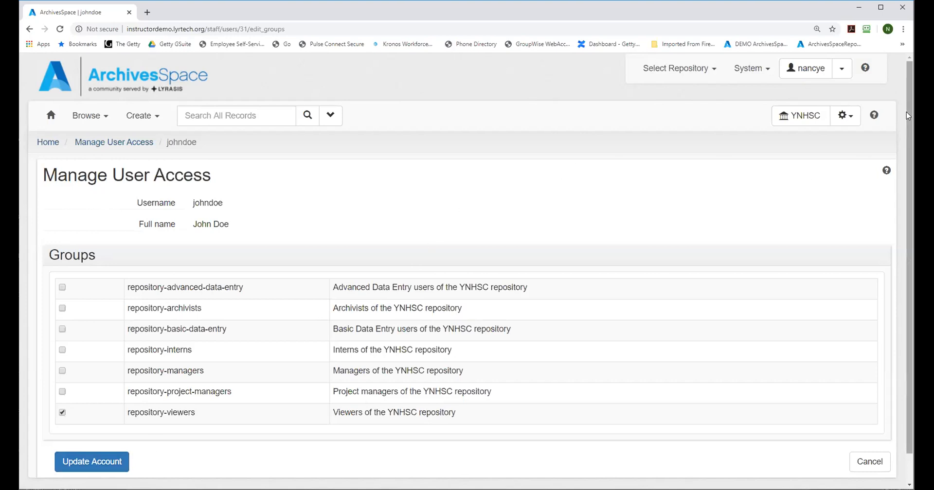
{"action": "scroll", "coordinate": [912, 181], "scroll_direction": "down", "scroll_amount": 1}
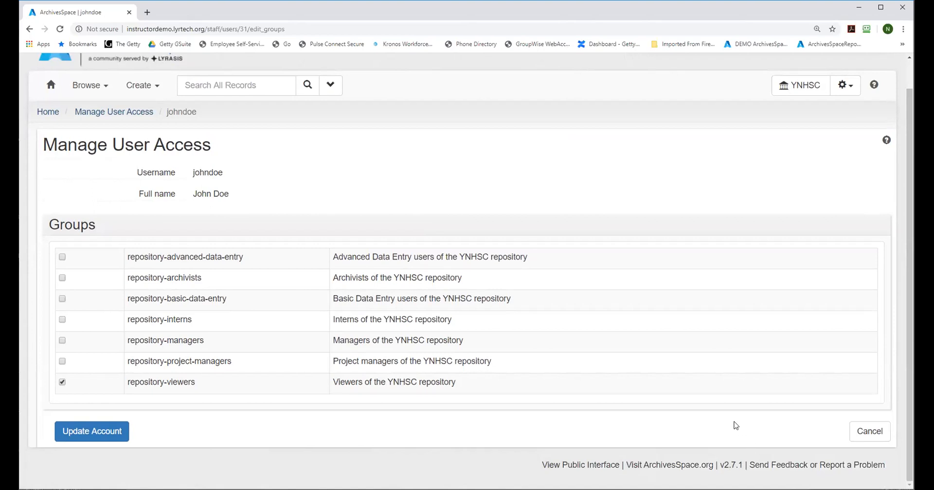
{"action": "scroll", "coordinate": [904, 243], "scroll_direction": "up", "scroll_amount": 1}
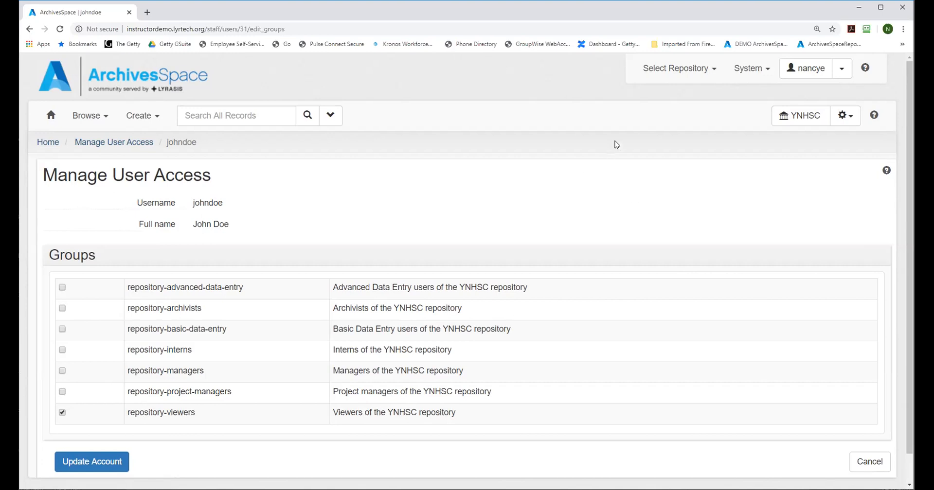
Step: Log out and sign back in with the new user's username and account password, dismissing the master password prompt
{"action": "left_click", "coordinate": [841, 68]}
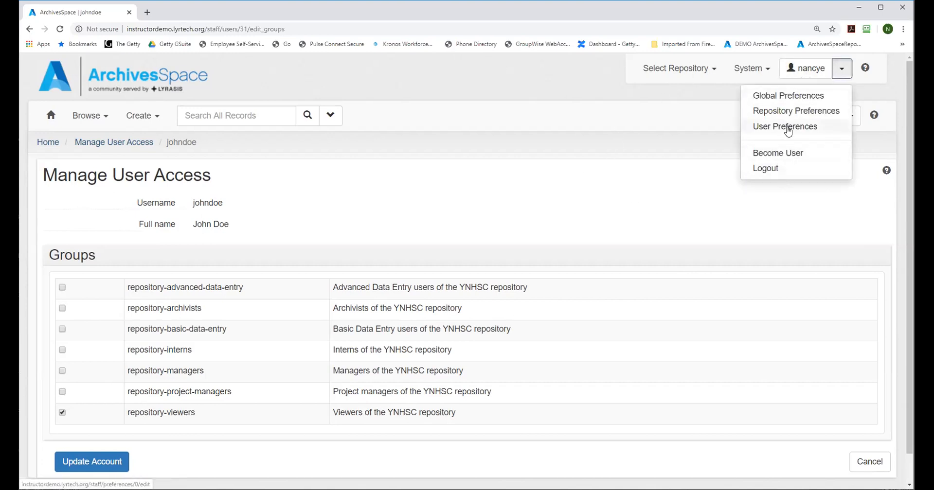
{"action": "left_click", "coordinate": [765, 169]}
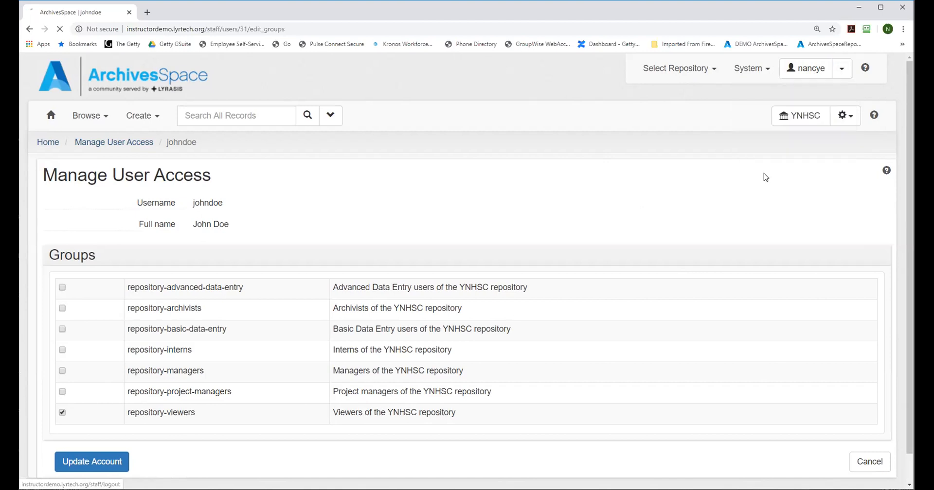
{"action": "left_click", "coordinate": [822, 77]}
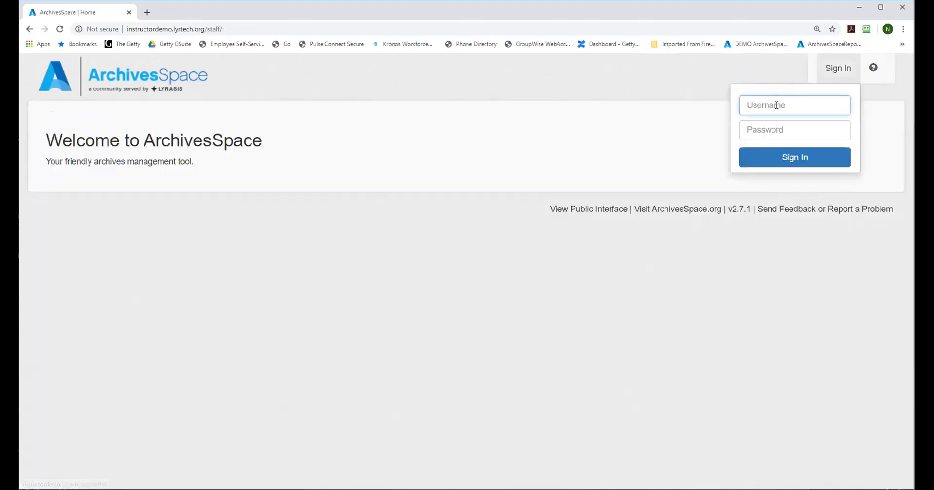
{"action": "type", "text": "johndoe"}
{"action": "left_click", "coordinate": [768, 131]}
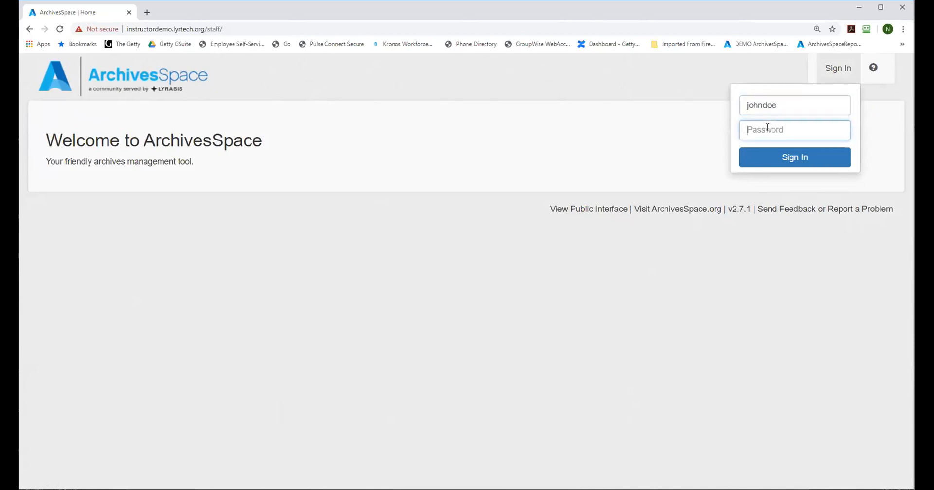
{"action": "type", "text": "johndoe"}
{"action": "key", "text": "Return"}
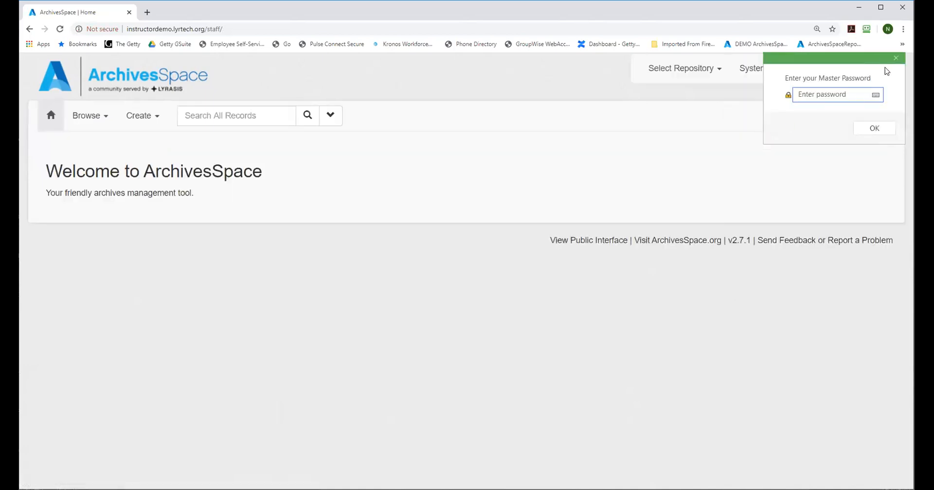
{"action": "left_click", "coordinate": [896, 59]}
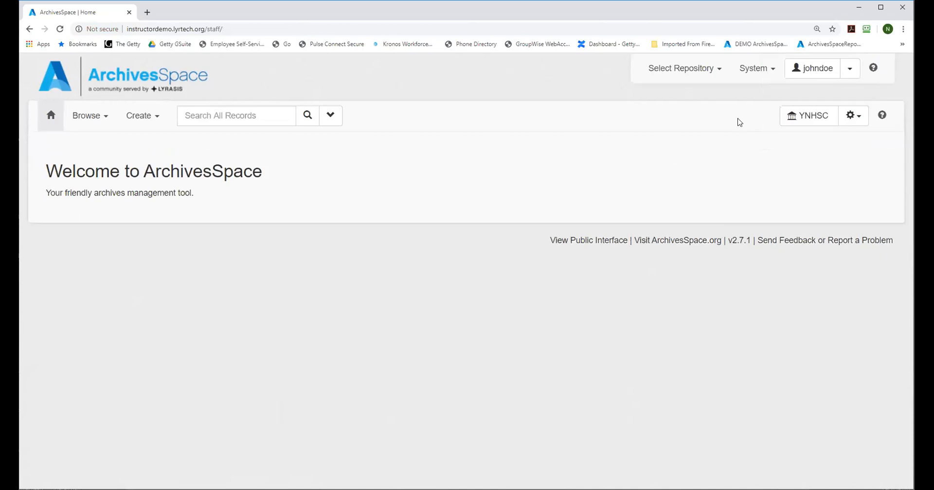
Step: Check the system management options under YNHSC, make MNR the active repository, and check the options available there
{"action": "left_click", "coordinate": [753, 71]}
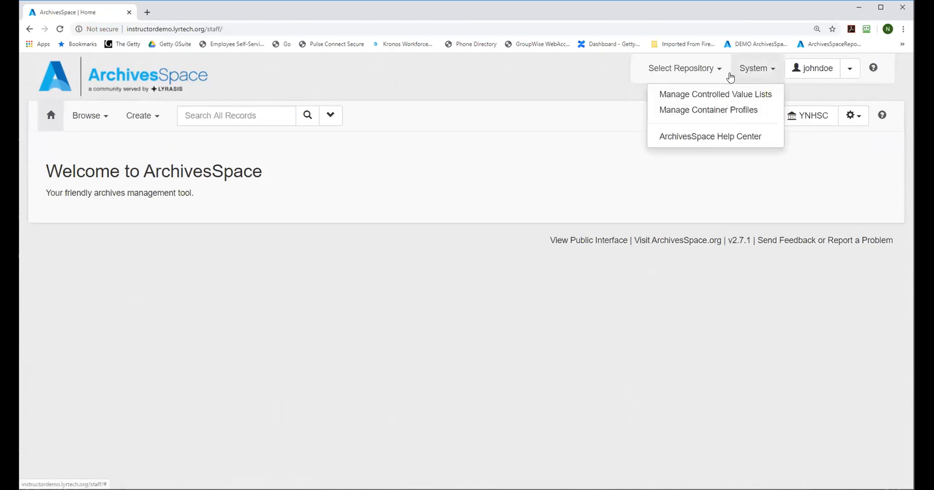
{"action": "left_click", "coordinate": [696, 69]}
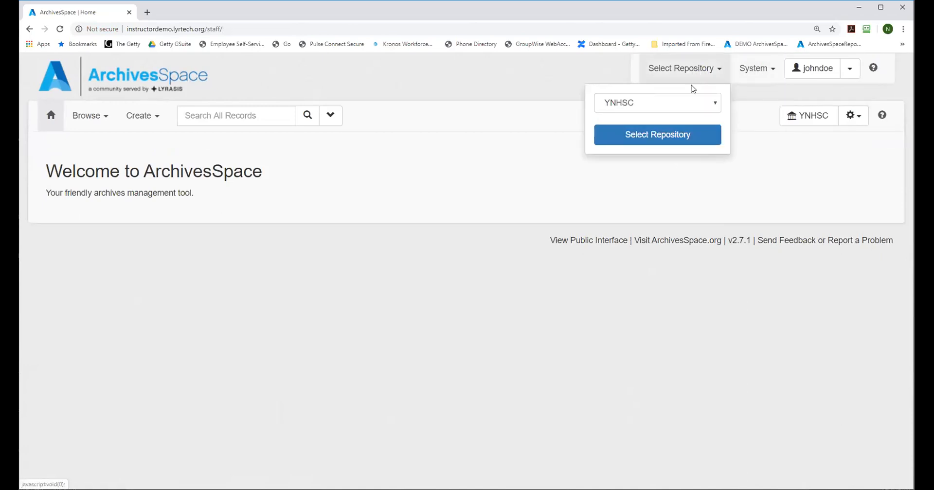
{"action": "left_click", "coordinate": [713, 102]}
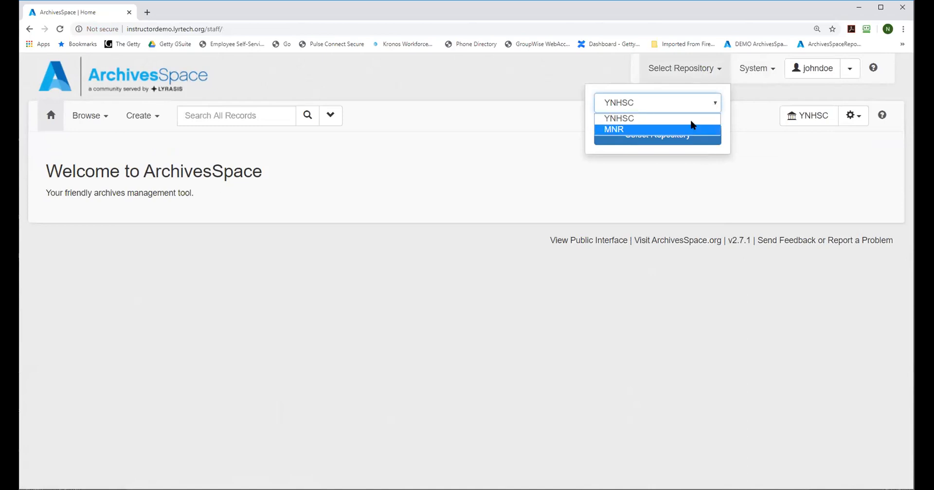
{"action": "left_click", "coordinate": [611, 128]}
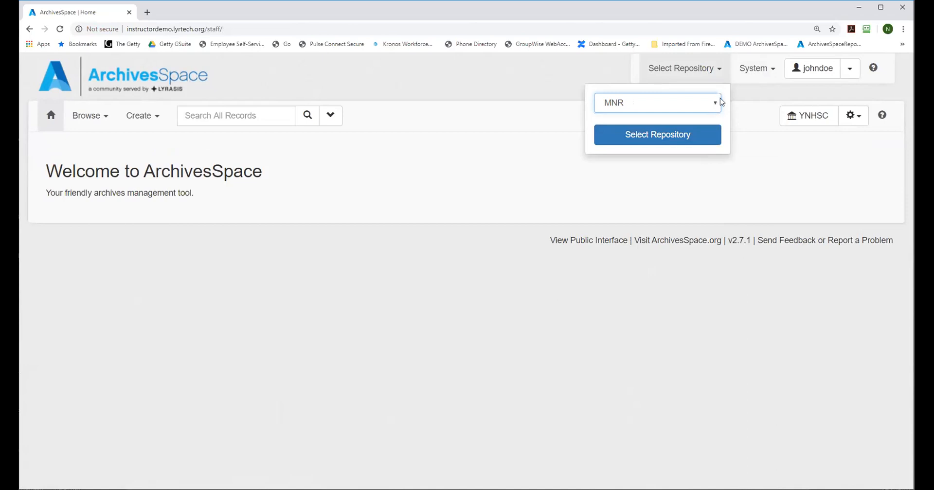
{"action": "left_click", "coordinate": [698, 131]}
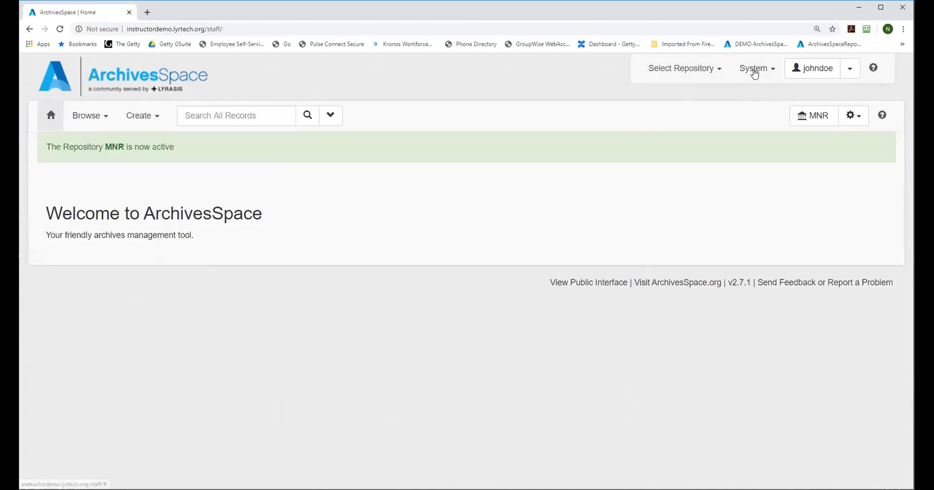
{"action": "left_click", "coordinate": [754, 73]}
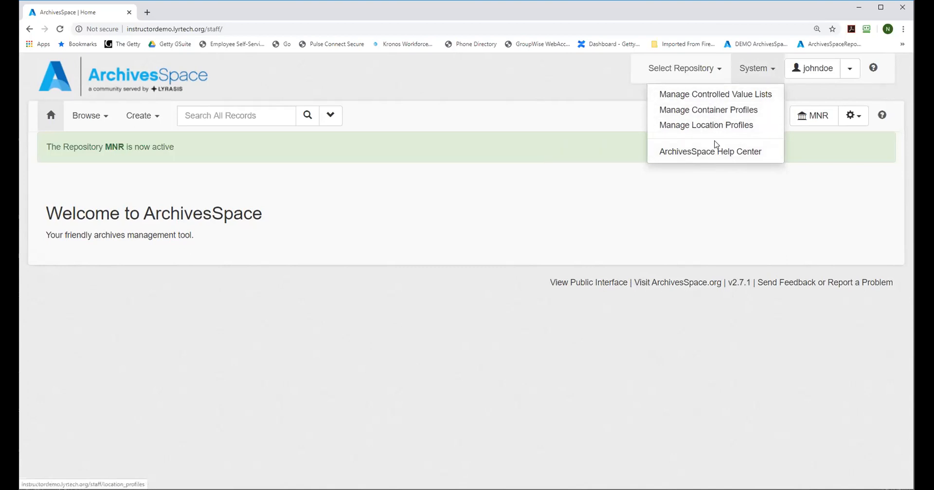
Step: Switch the active repository back to YNHSC and compare the system management options it offers
{"action": "left_click", "coordinate": [690, 68]}
{"action": "left_click", "coordinate": [645, 103]}
{"action": "left_click", "coordinate": [637, 118]}
{"action": "left_click", "coordinate": [640, 136]}
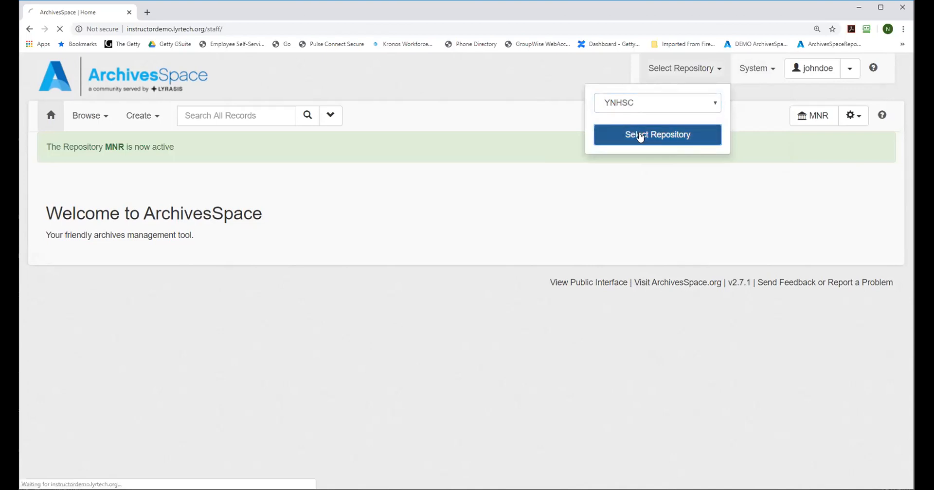
{"action": "left_click", "coordinate": [754, 70]}
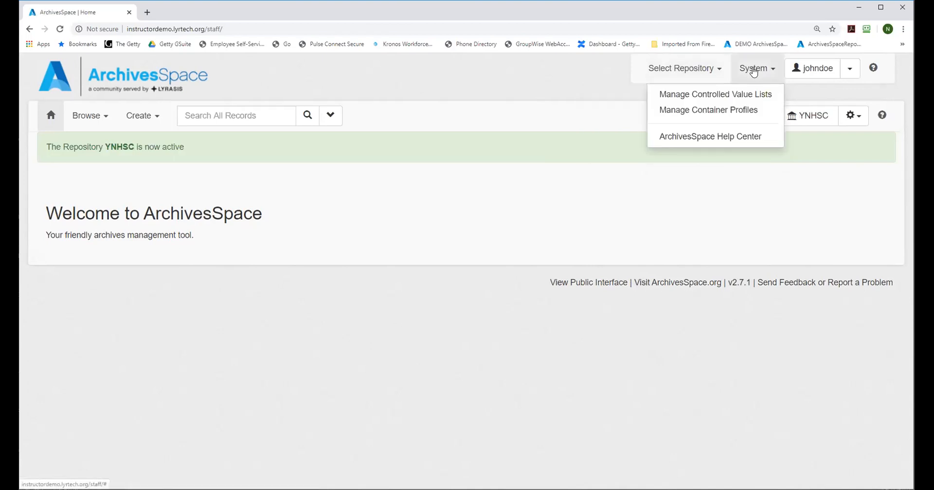
Step: View the controlled value lists page and browse the YNHSC resources with the new user's access
{"action": "left_click", "coordinate": [742, 94]}
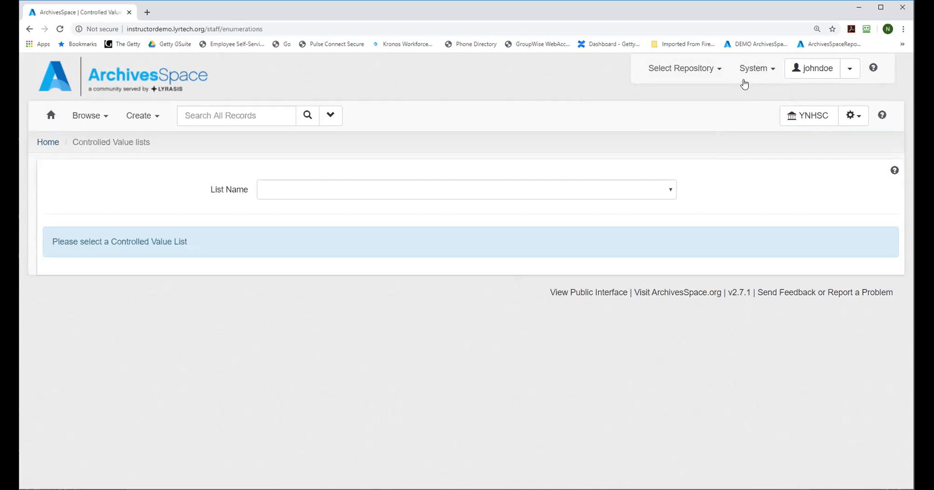
{"action": "left_click", "coordinate": [678, 73]}
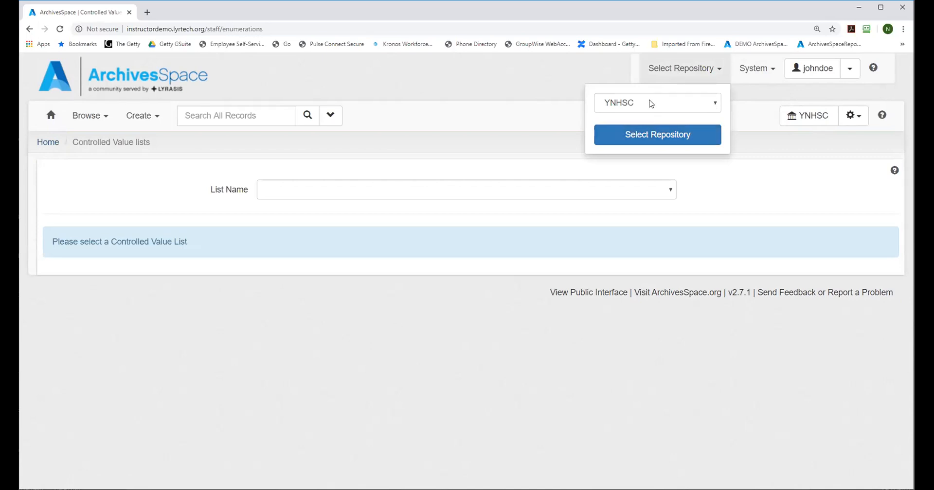
{"action": "left_click", "coordinate": [767, 73]}
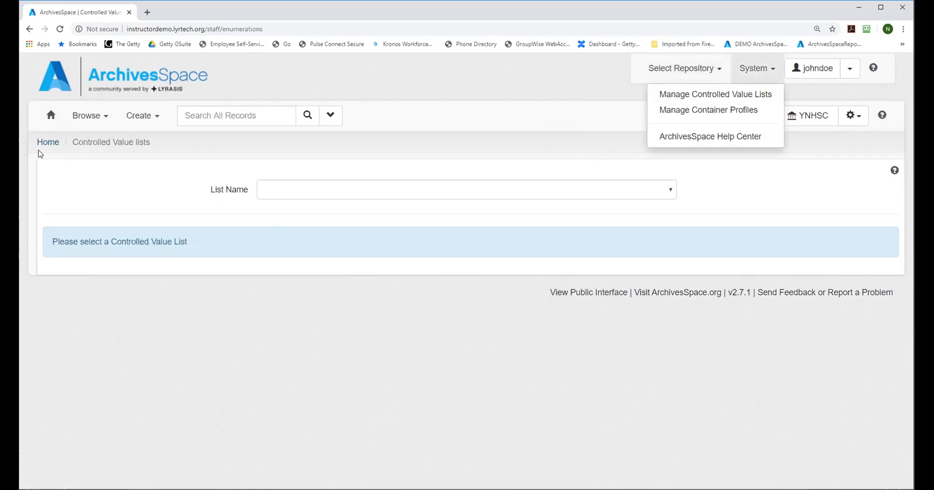
{"action": "left_click", "coordinate": [83, 116]}
{"action": "left_click", "coordinate": [87, 154]}
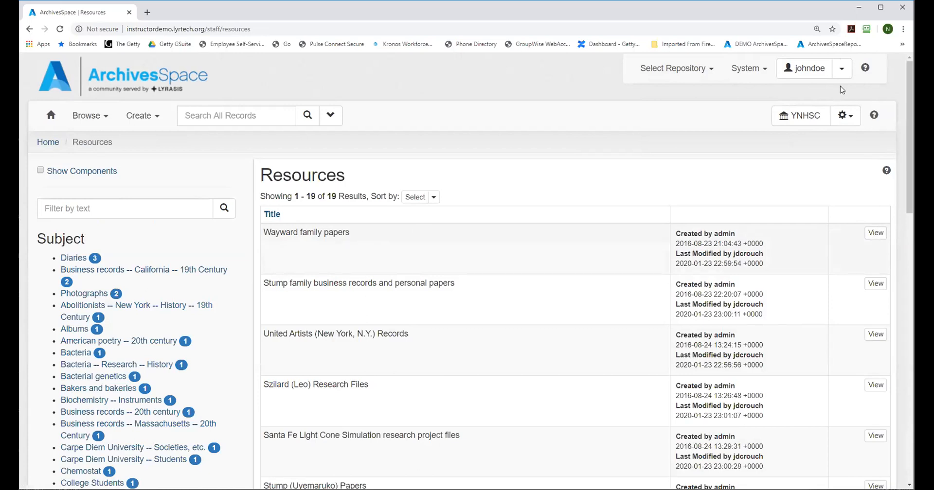
Step: Log out and sign back in with the administrator's username and account password, dismissing the master password prompt
{"action": "left_click", "coordinate": [841, 69]}
{"action": "left_click", "coordinate": [786, 123]}
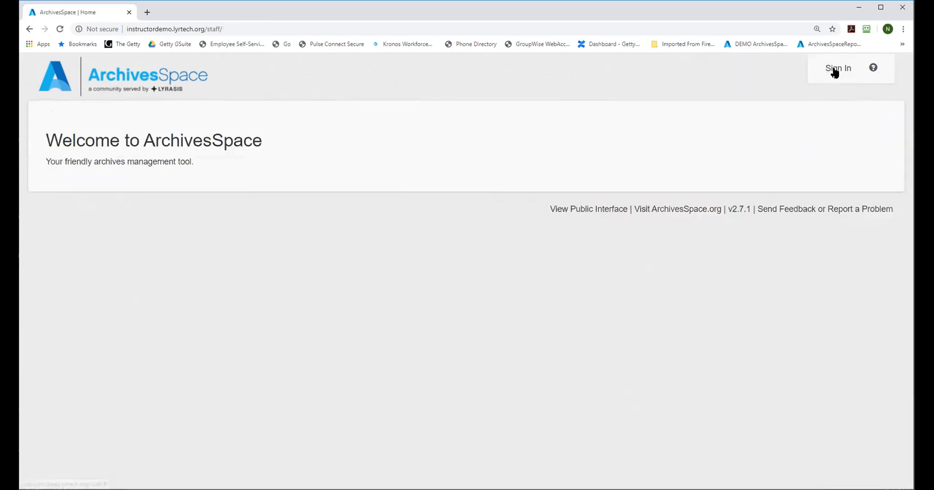
{"action": "left_click", "coordinate": [835, 73]}
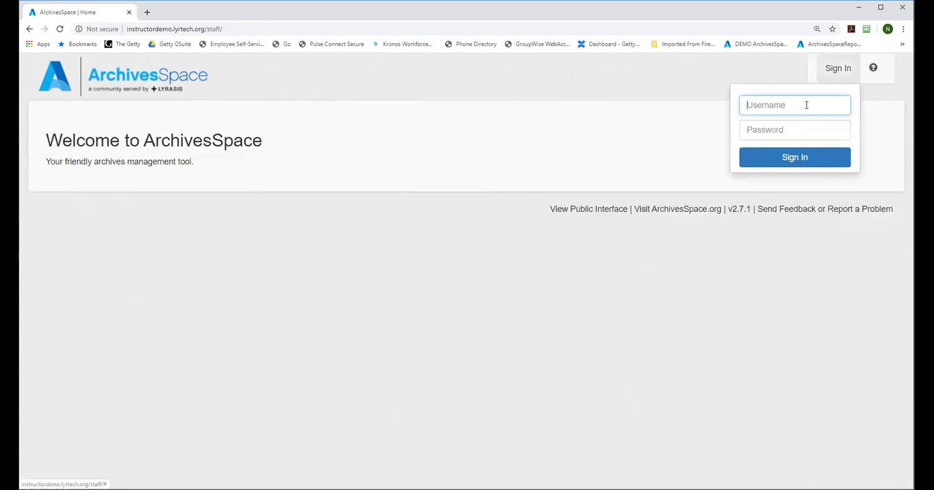
{"action": "type", "text": "nancye"}
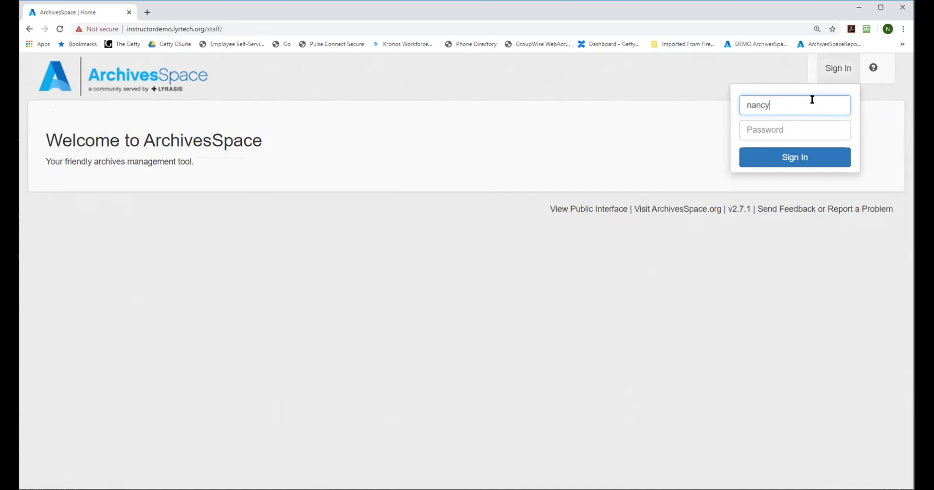
{"action": "left_click", "coordinate": [789, 129]}
{"action": "type", "text": "*****"}
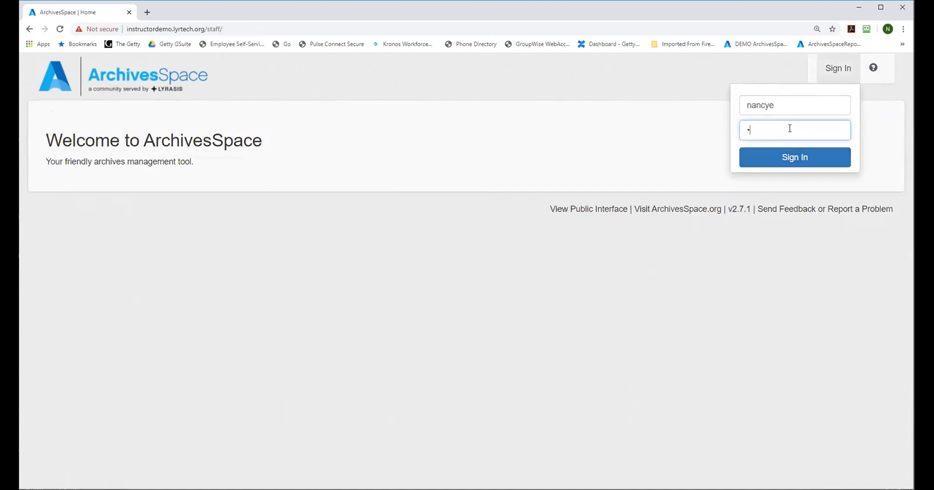
{"action": "key", "text": "Return"}
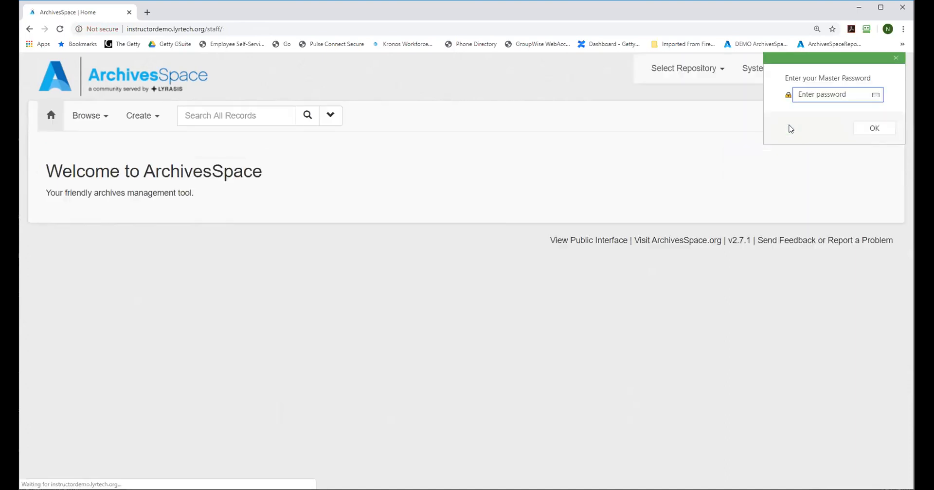
{"action": "left_click", "coordinate": [895, 58]}
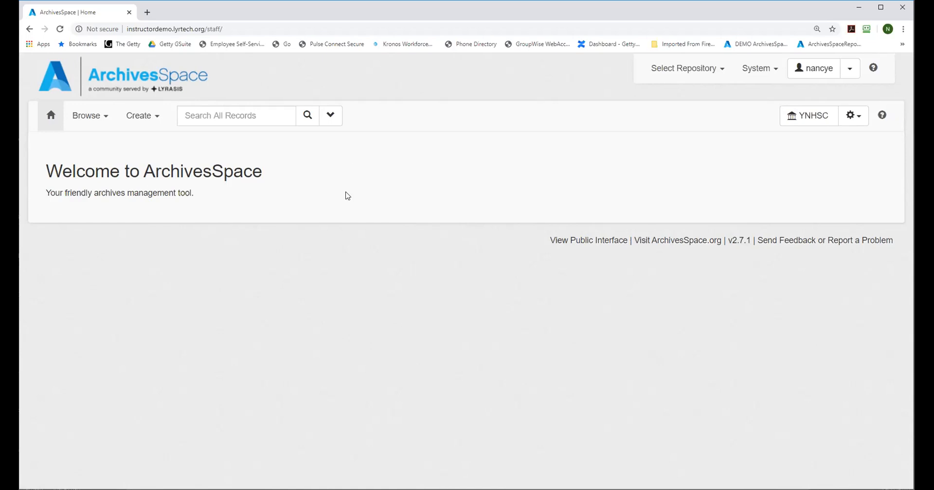
Step: Open the user management list and try to sort the accounts by user
{"action": "left_click", "coordinate": [753, 69]}
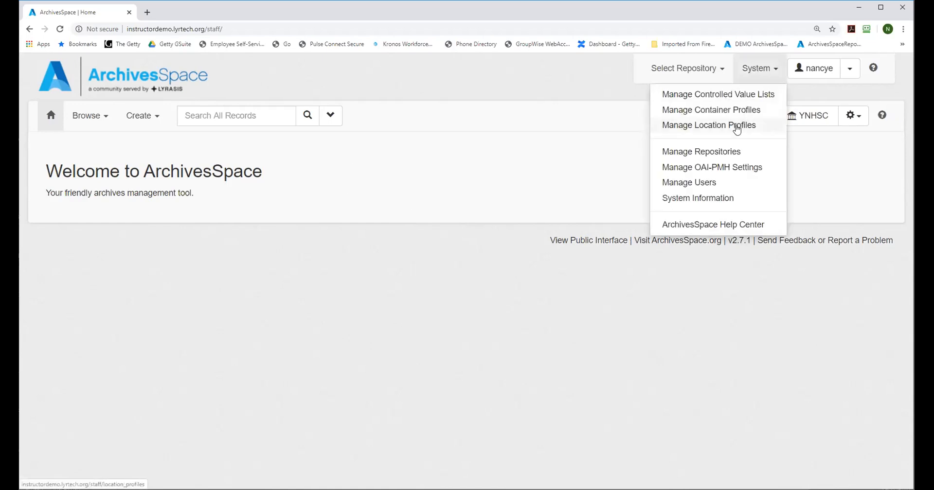
{"action": "left_click", "coordinate": [705, 183]}
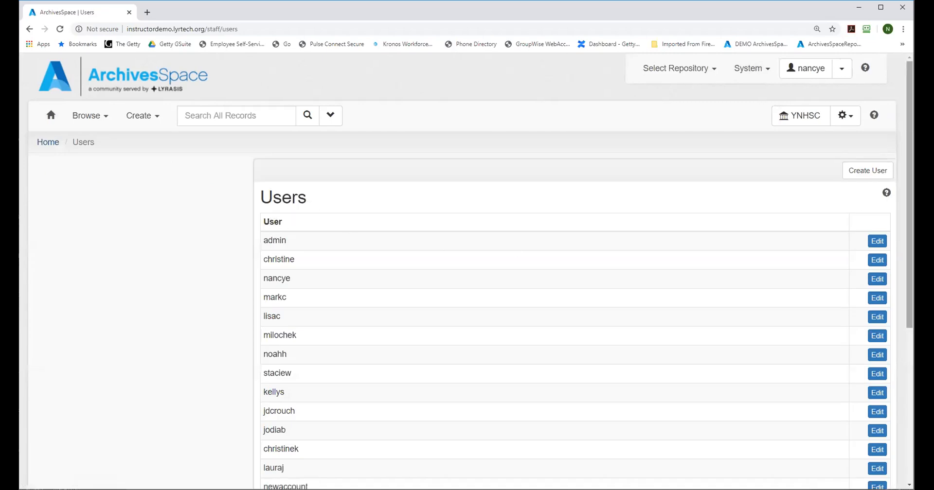
{"action": "mouse_move", "coordinate": [911, 102]}
{"action": "left_mouse_down"}
{"action": "mouse_move", "coordinate": [911, 142]}
{"action": "mouse_move", "coordinate": [911, 102]}
{"action": "left_mouse_up"}
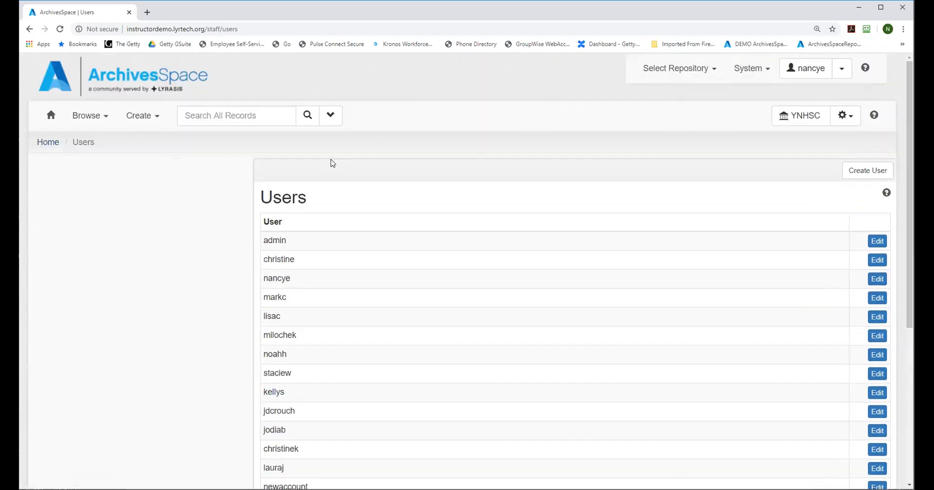
{"action": "double_click", "coordinate": [273, 222]}
{"action": "left_click", "coordinate": [273, 222]}
Step: Browse the YNHSC resources and sort them by title in ascending order
{"action": "left_click", "coordinate": [89, 118]}
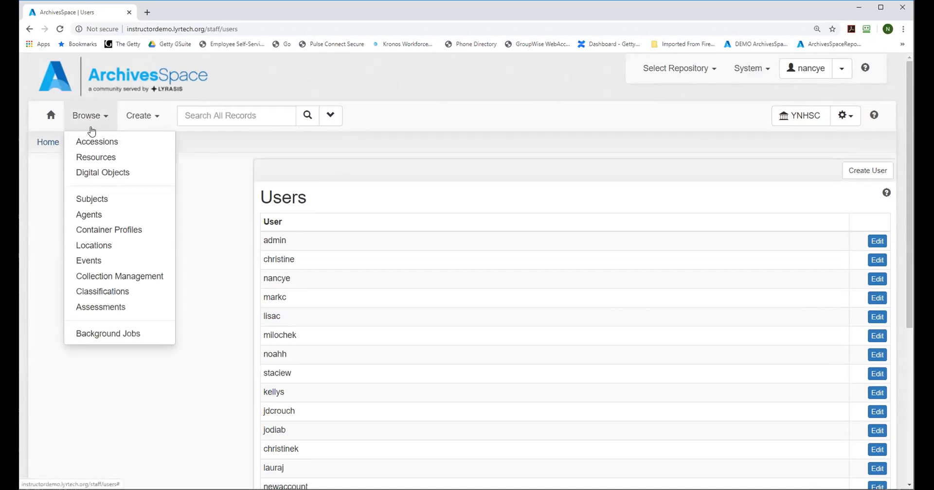
{"action": "left_click", "coordinate": [91, 158]}
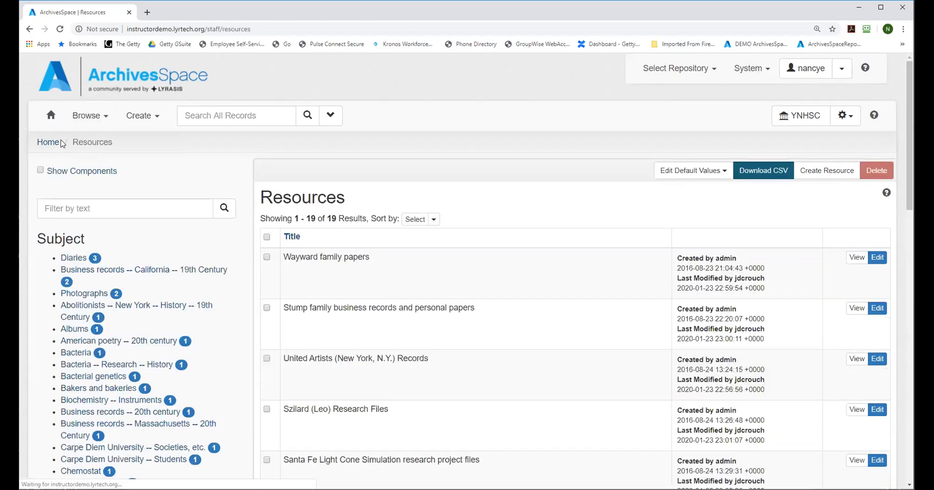
{"action": "left_click", "coordinate": [292, 238]}
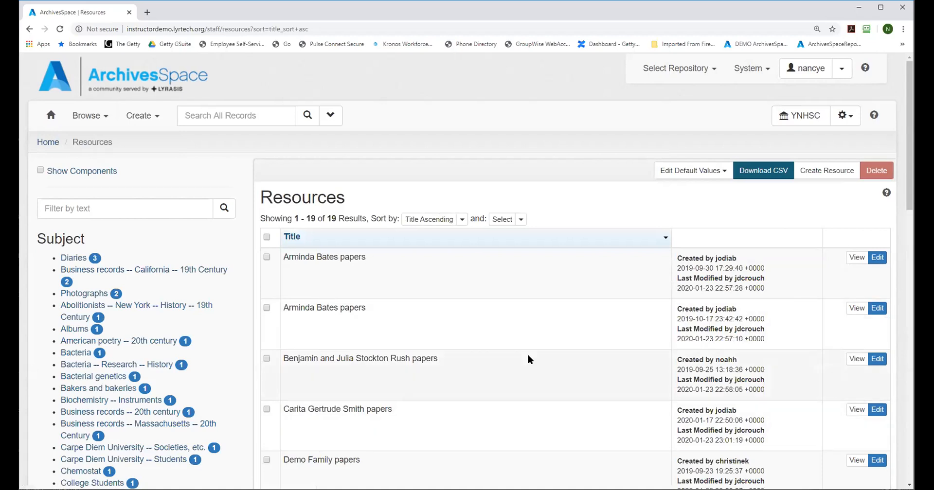
Step: Examine the primary and secondary sorting options for the resources list without changing the sort order
{"action": "left_click", "coordinate": [463, 220]}
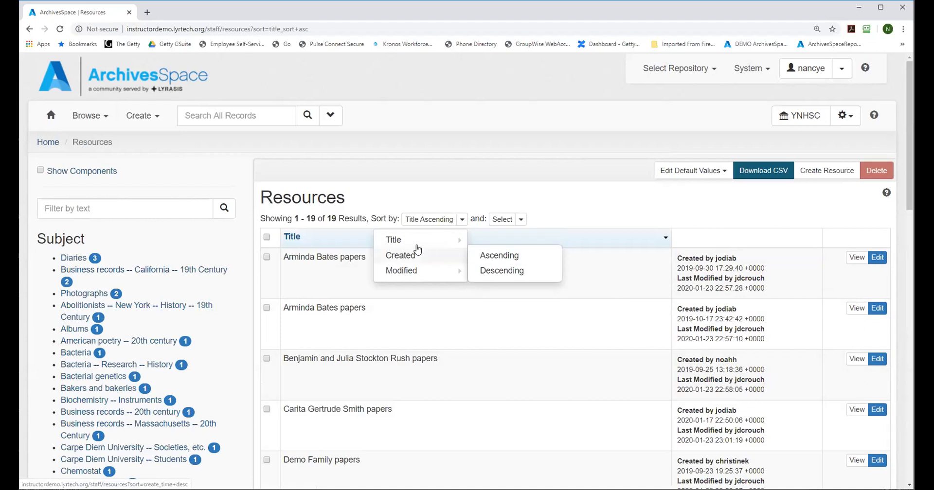
{"action": "mouse_move", "coordinate": [416, 243]}
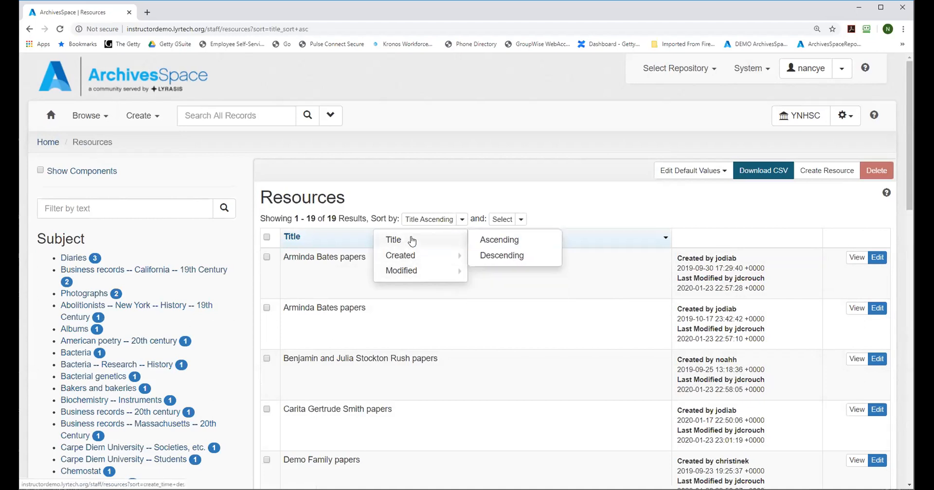
{"action": "left_click", "coordinate": [520, 222]}
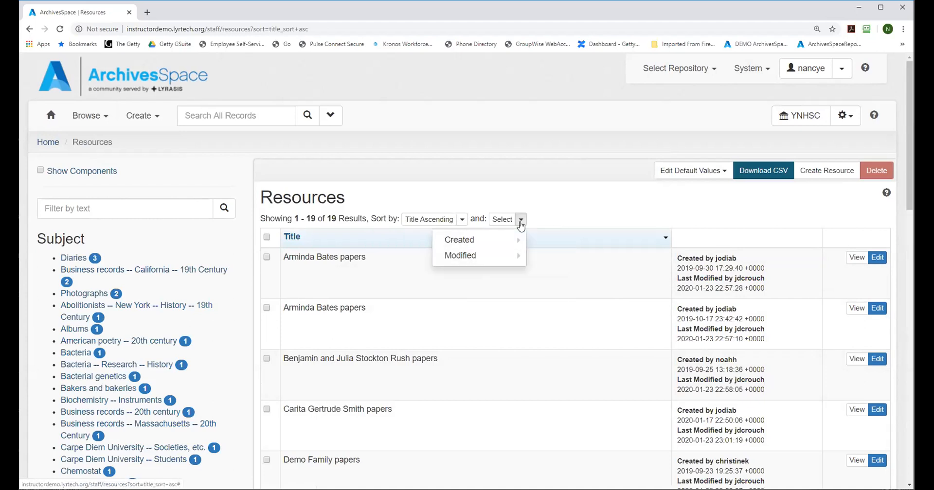
{"action": "left_click", "coordinate": [462, 220]}
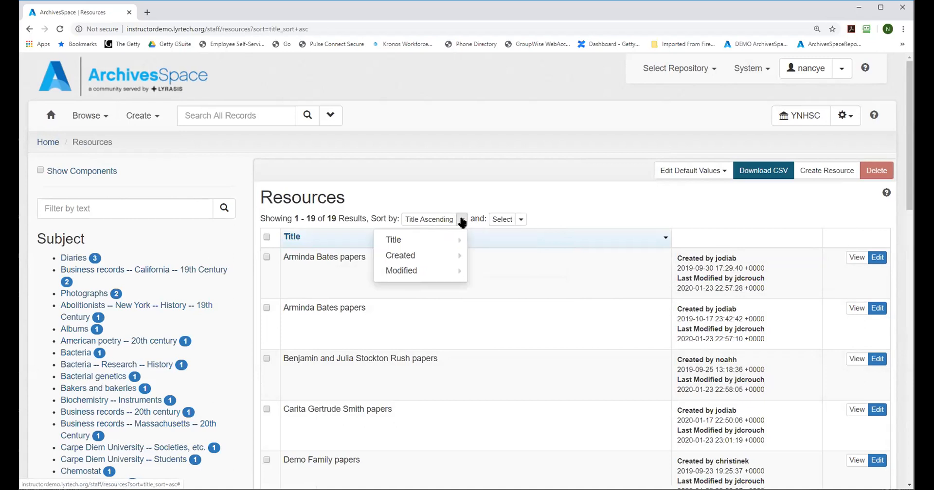
{"action": "left_click", "coordinate": [524, 204]}
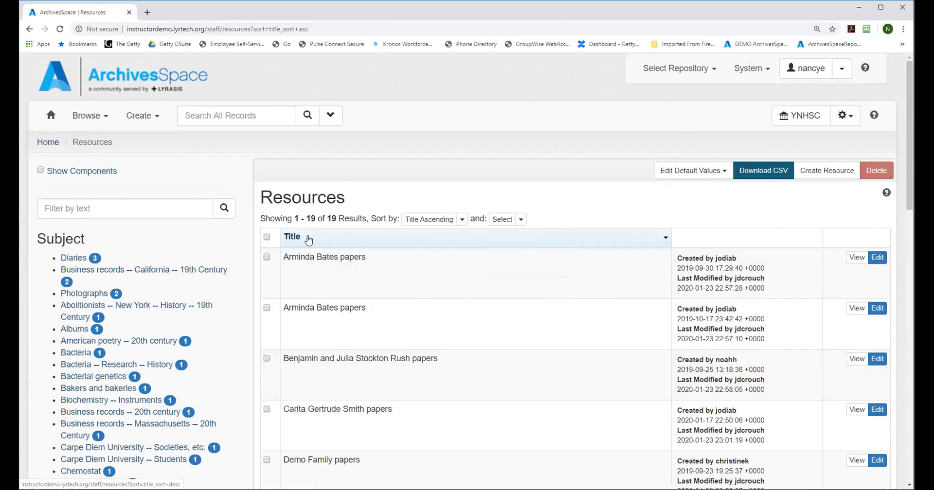
Step: Browse the accessions in the YNHSC repository and look through the listed records
{"action": "left_click", "coordinate": [748, 72]}
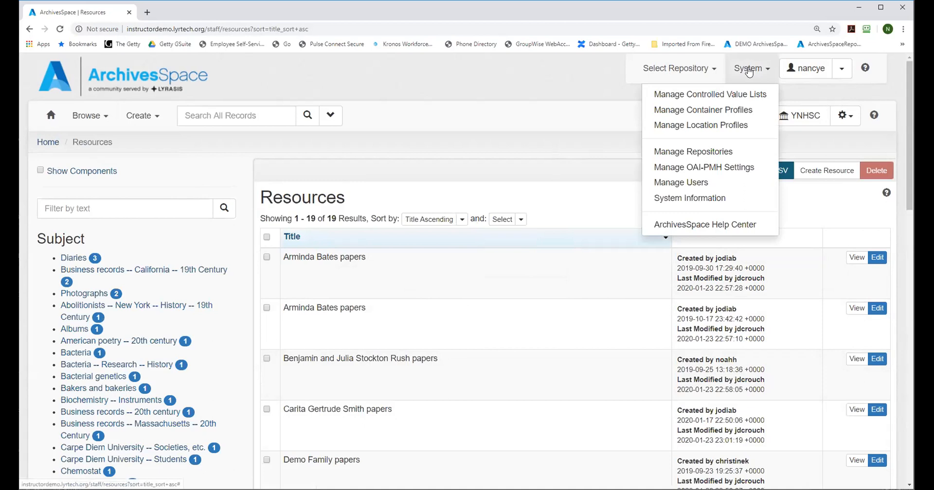
{"action": "left_click", "coordinate": [90, 115]}
{"action": "left_click", "coordinate": [90, 137]}
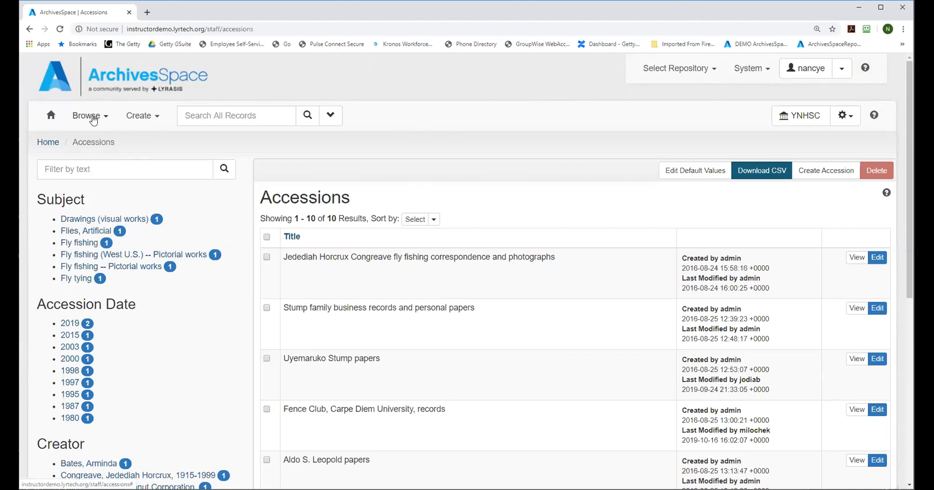
{"action": "left_click_drag", "start_coordinate": [910, 119], "coordinate": [913, 197]}
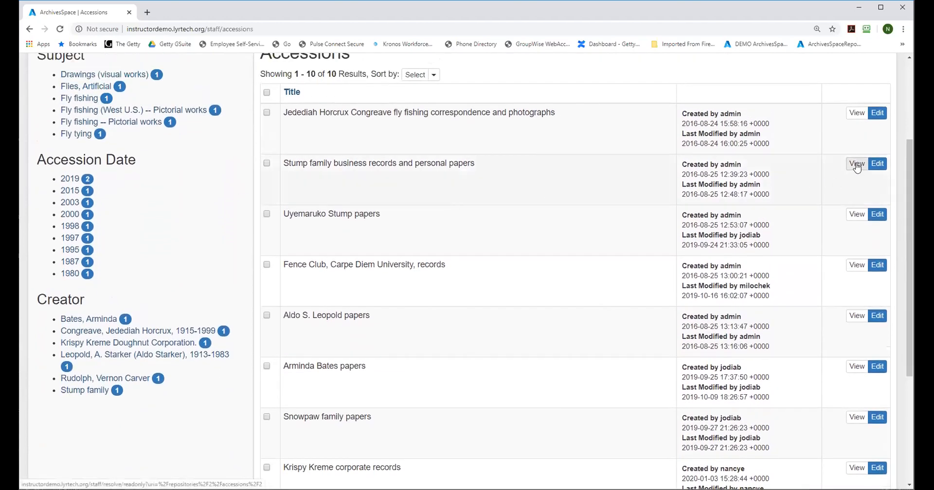
{"action": "scroll", "coordinate": [42, 155], "scroll_direction": "up", "scroll_amount": 3}
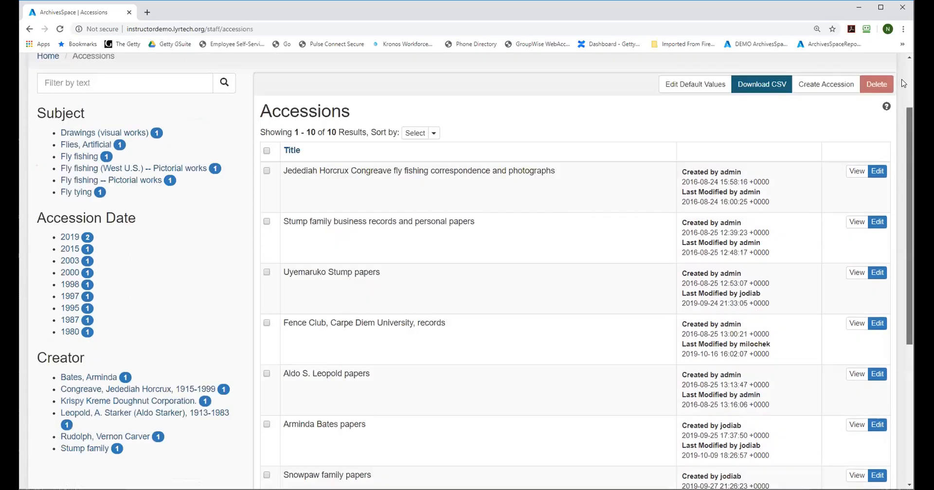
Step: Open the Stump family business records and personal papers accession for viewing and read through its basic information
{"action": "left_click", "coordinate": [50, 115]}
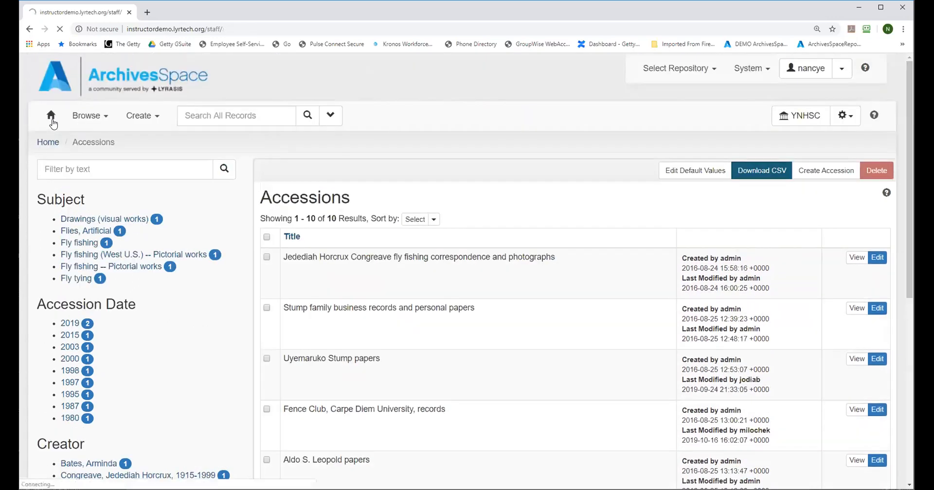
{"action": "left_click", "coordinate": [85, 120]}
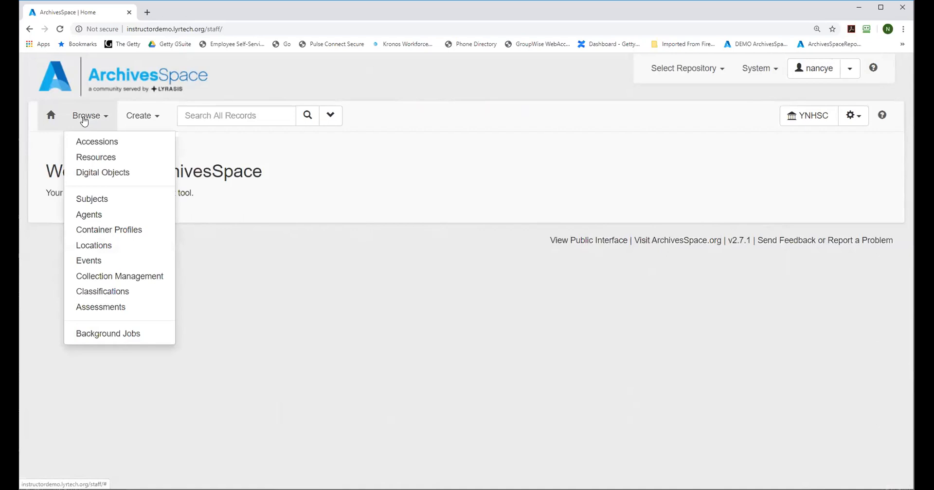
{"action": "left_click", "coordinate": [100, 145]}
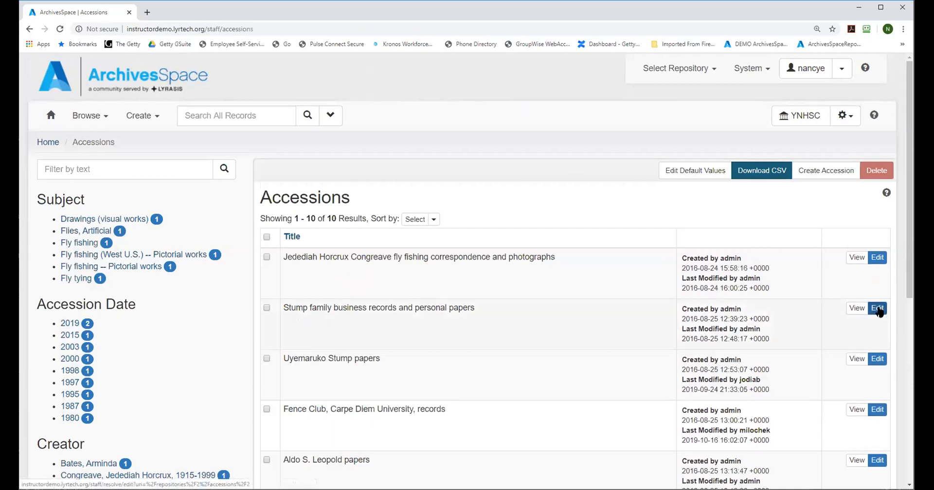
{"action": "left_click", "coordinate": [858, 313]}
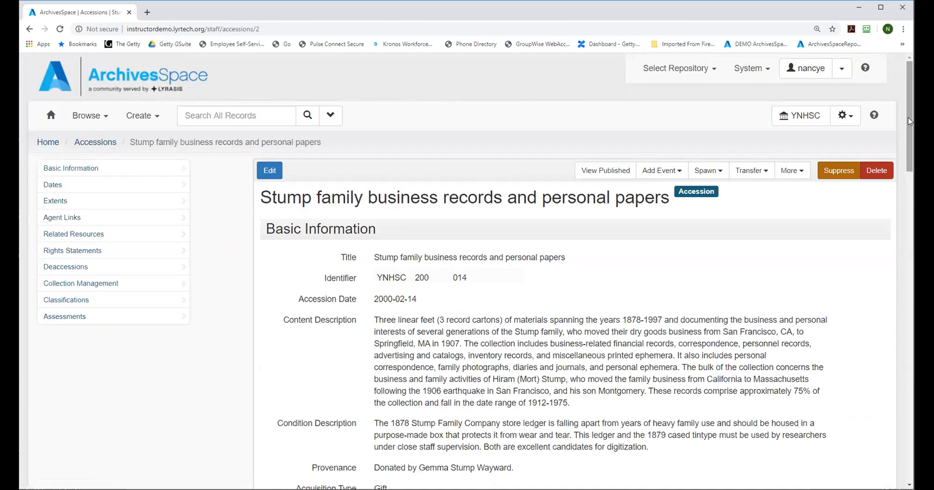
{"action": "left_click_drag", "start_coordinate": [908, 120], "coordinate": [912, 147]}
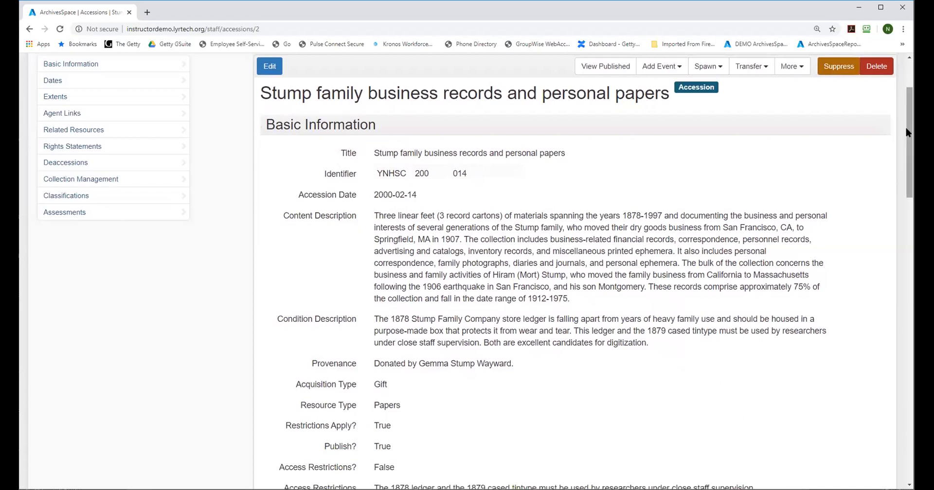
{"action": "left_click_drag", "start_coordinate": [908, 125], "coordinate": [910, 127]}
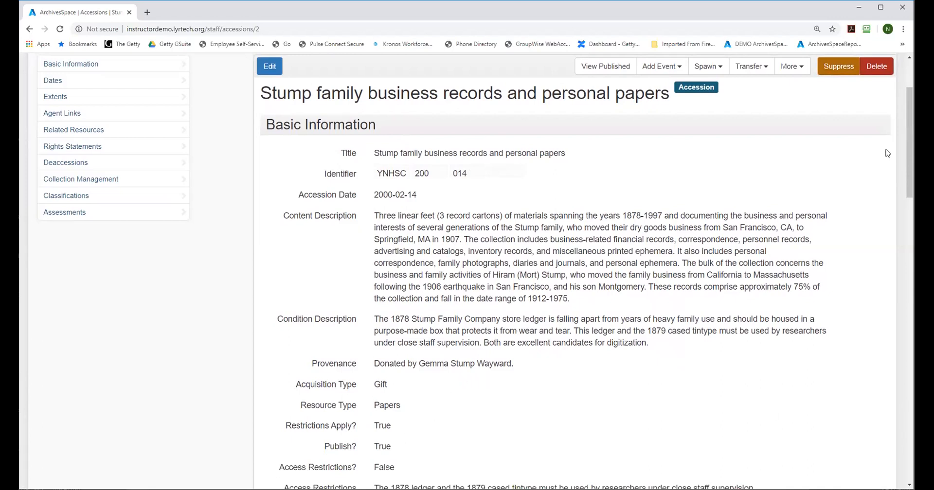
{"action": "left_click_drag", "start_coordinate": [906, 126], "coordinate": [912, 201]}
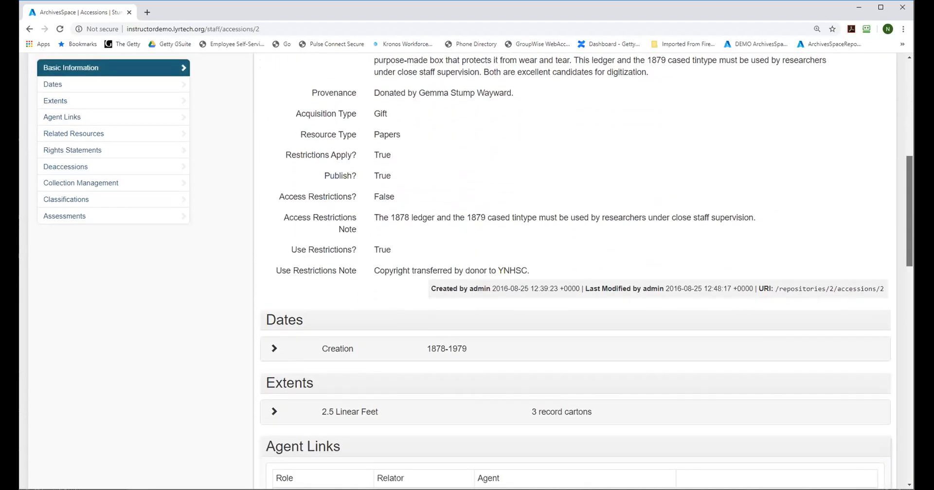
Step: Expand the accession's date and extent entries and look over its agent links and related resources
{"action": "scroll", "coordinate": [479, 277], "scroll_direction": "down", "scroll_amount": 2}
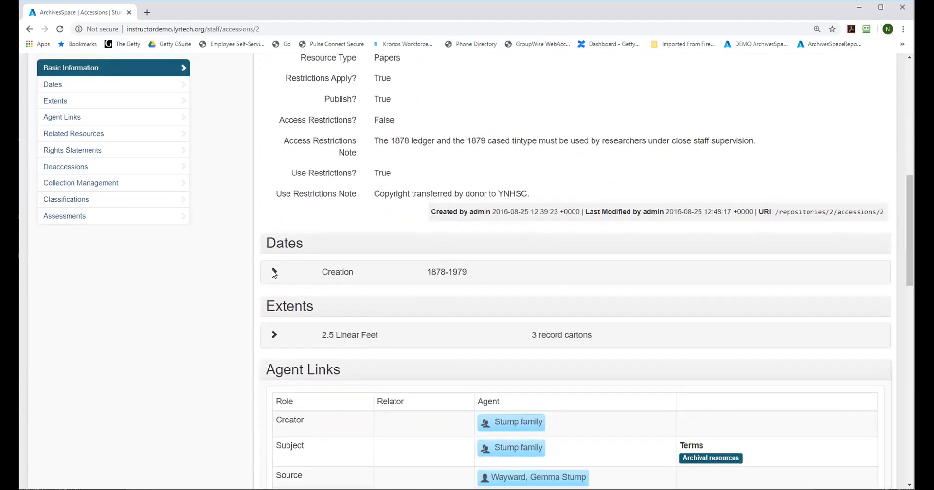
{"action": "left_click", "coordinate": [273, 272]}
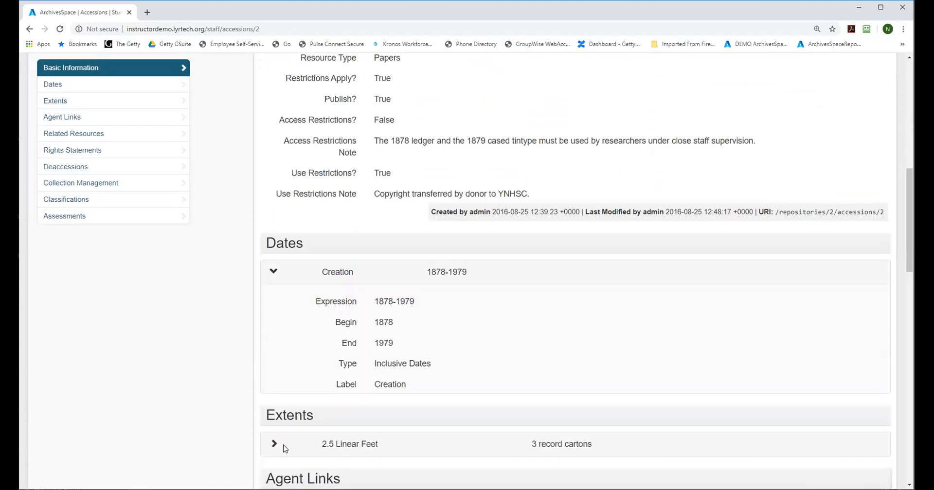
{"action": "left_click_drag", "start_coordinate": [909, 189], "coordinate": [909, 229]}
{"action": "left_click", "coordinate": [273, 265]}
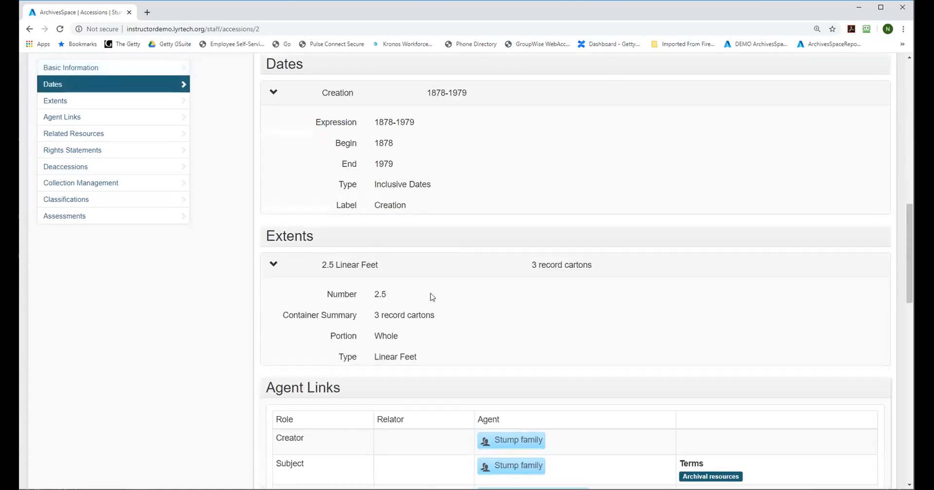
{"action": "left_click_drag", "start_coordinate": [908, 216], "coordinate": [907, 267]}
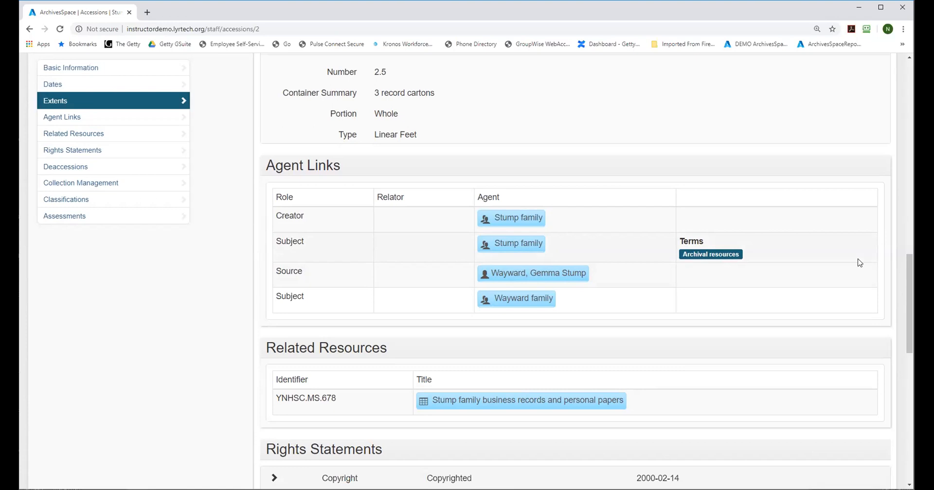
{"action": "left_click_drag", "start_coordinate": [910, 264], "coordinate": [913, 323]}
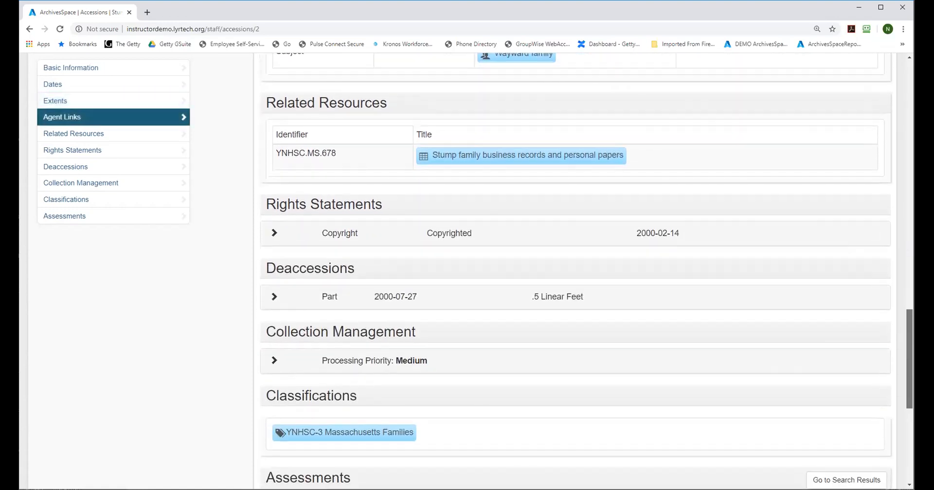
Step: Expand the accession's deaccession entry and its deaccession date, and look over the collection management, classifications and assessments sections
{"action": "left_click", "coordinate": [275, 298]}
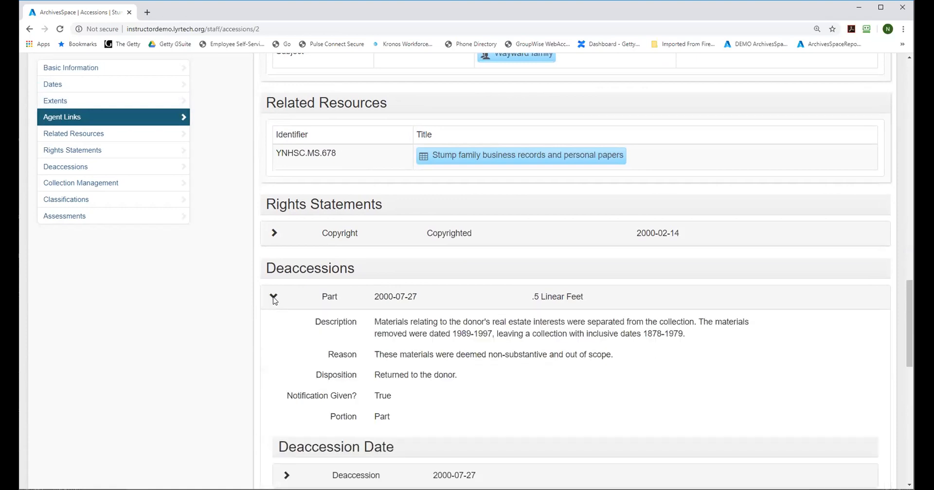
{"action": "left_click_drag", "start_coordinate": [910, 317], "coordinate": [910, 344]}
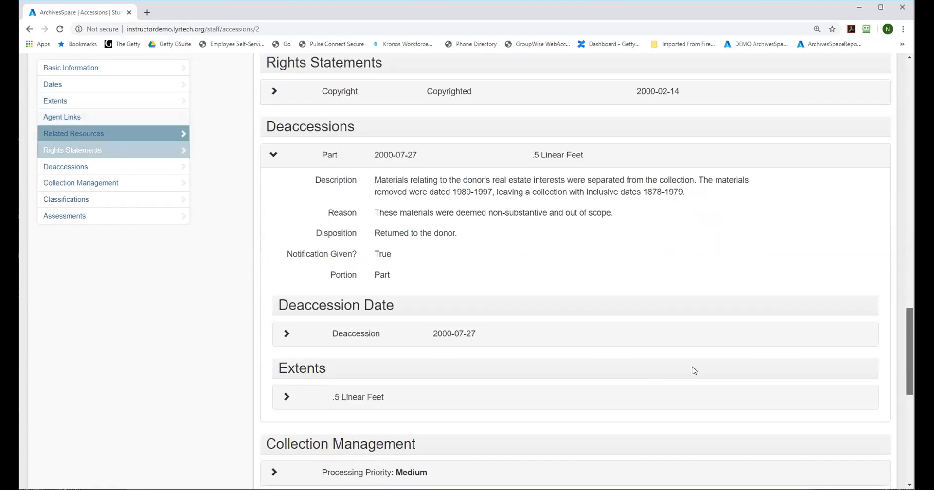
{"action": "left_click", "coordinate": [287, 334]}
{"action": "left_click_drag", "start_coordinate": [909, 314], "coordinate": [909, 410]}
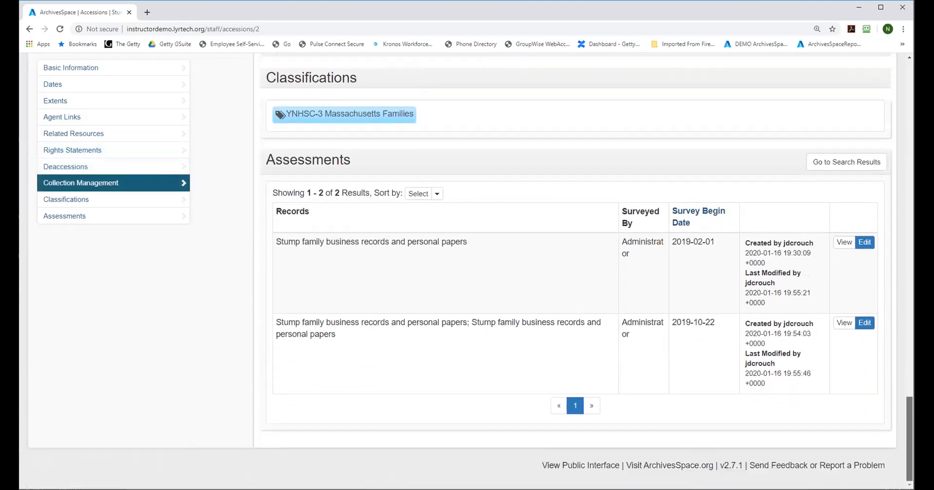
{"action": "mouse_move", "coordinate": [910, 415]}
{"action": "left_mouse_down"}
{"action": "mouse_move", "coordinate": [910, 378]}
{"action": "mouse_move", "coordinate": [909, 403]}
{"action": "left_mouse_up"}
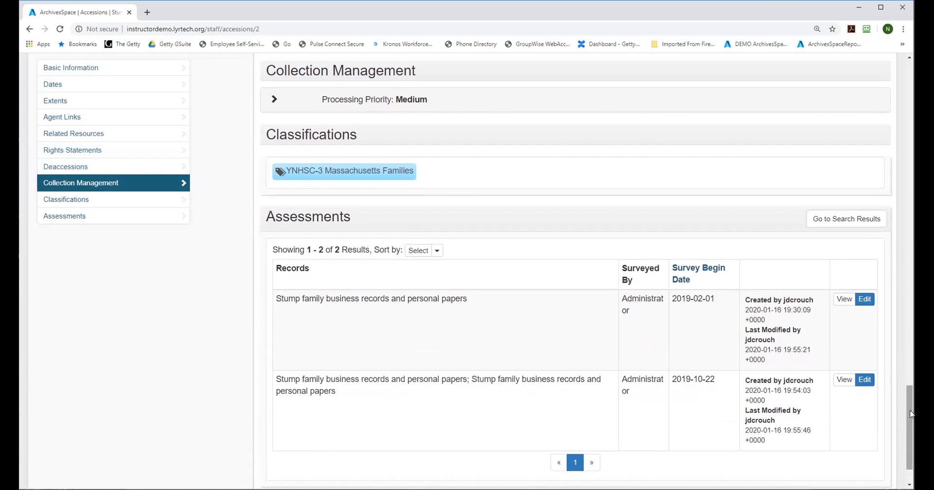
{"action": "left_click_drag", "start_coordinate": [910, 414], "coordinate": [869, 300]}
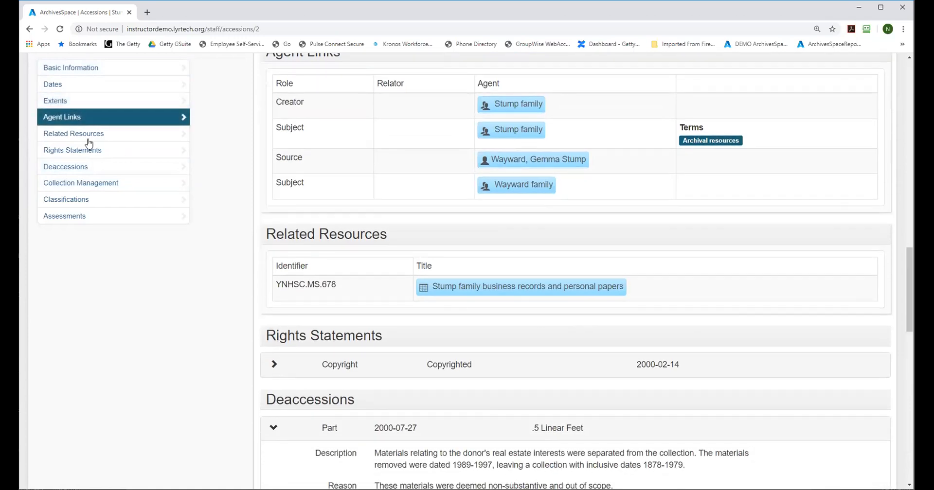
Step: Go to the accession's rights statements and expand the copyright entry to read its details and note
{"action": "left_click", "coordinate": [75, 151]}
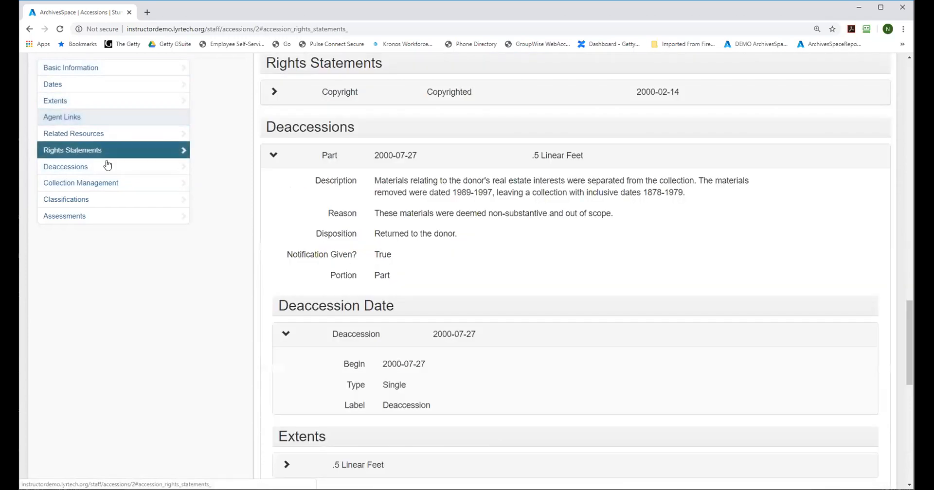
{"action": "left_click", "coordinate": [274, 93]}
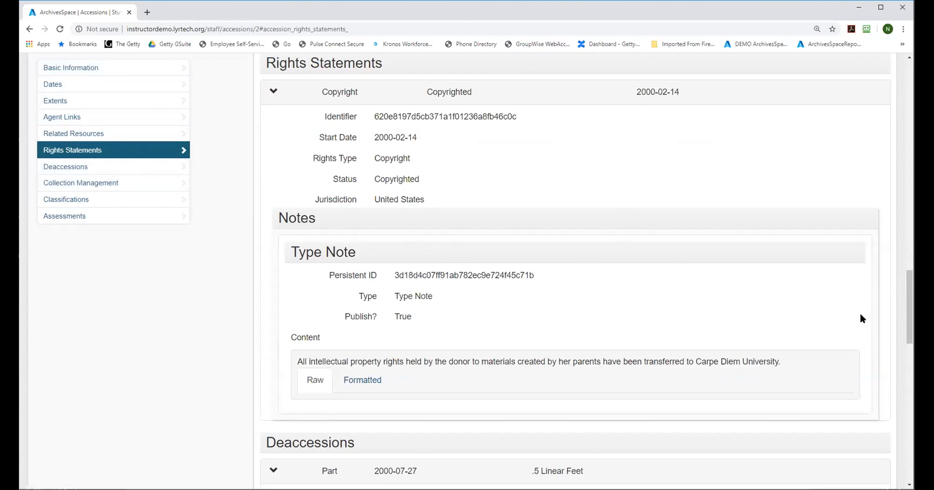
{"action": "left_click_drag", "start_coordinate": [909, 304], "coordinate": [909, 97]}
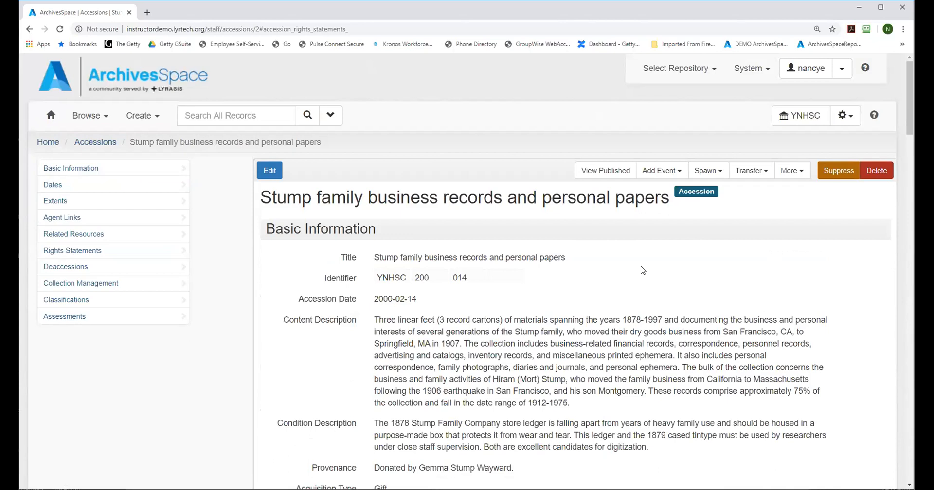
{"action": "left_click", "coordinate": [88, 145]}
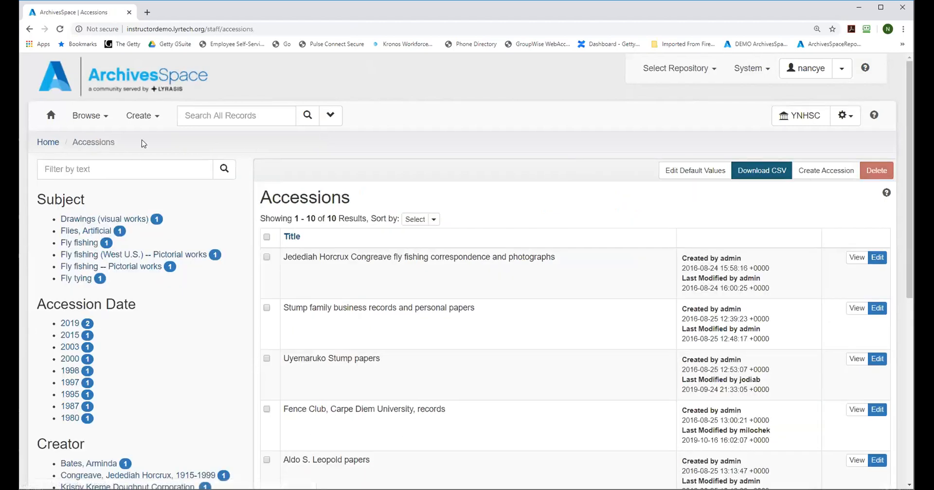
{"action": "left_click", "coordinate": [826, 176]}
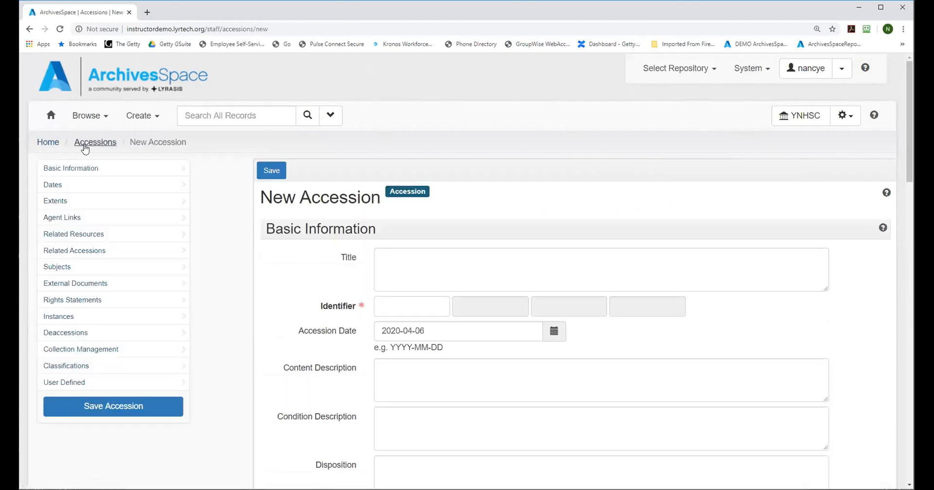
{"action": "left_click", "coordinate": [51, 116]}
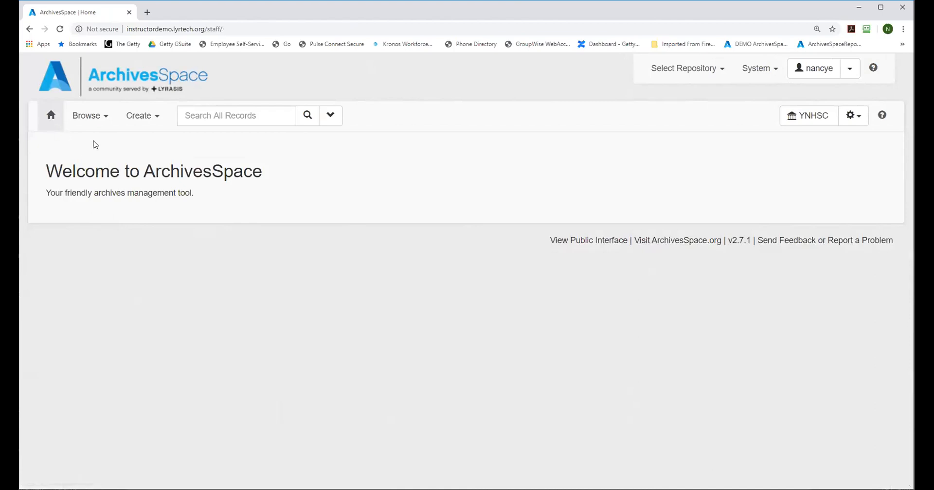
Step: Browse the YNHSC accessions and start creating a new accession record
{"action": "left_click", "coordinate": [80, 116]}
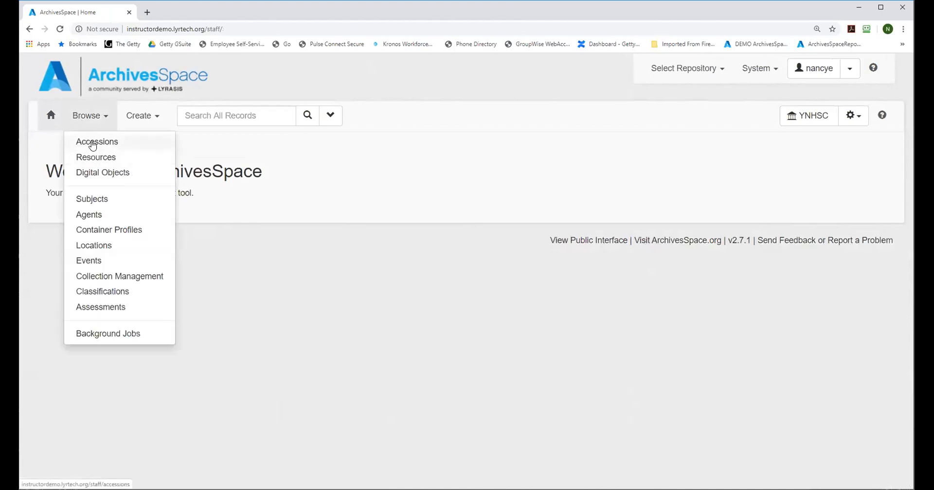
{"action": "left_click", "coordinate": [92, 142]}
{"action": "left_click", "coordinate": [138, 116]}
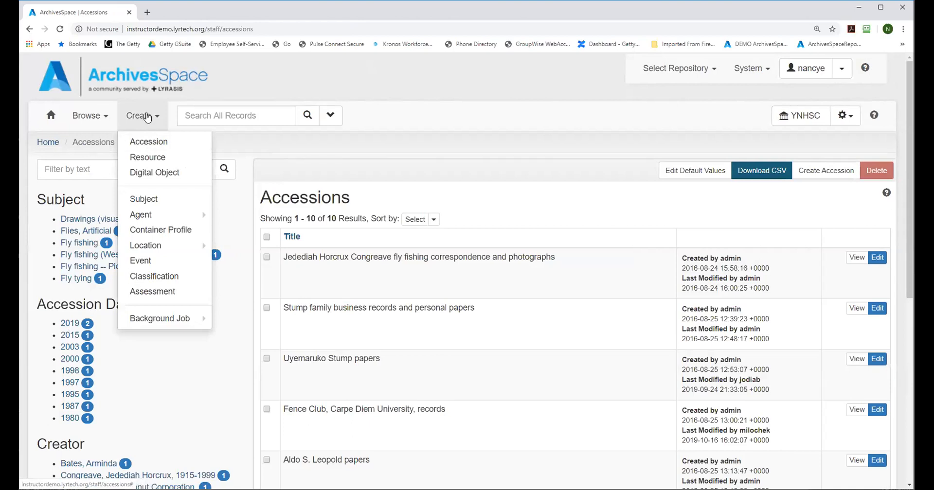
{"action": "left_click", "coordinate": [142, 146]}
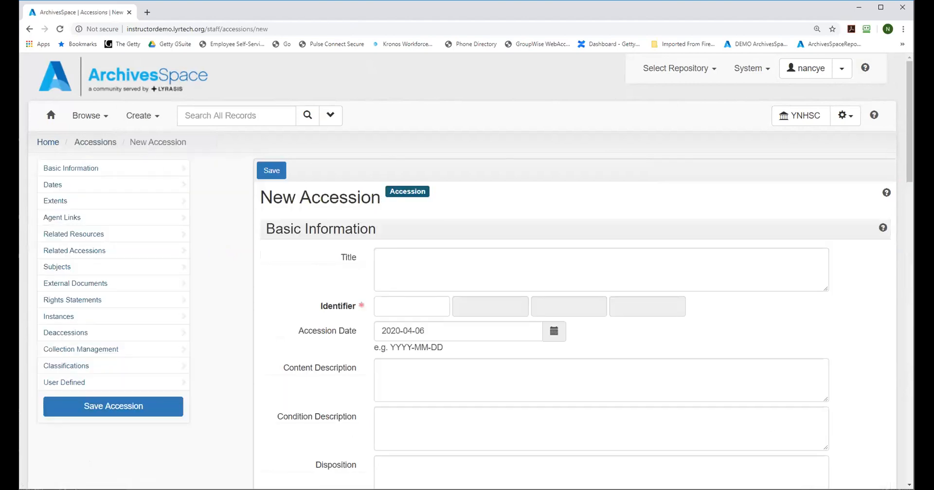
Step: Look over the new accession form's basic information fields, open the help page on accessions and close it
{"action": "mouse_move", "coordinate": [911, 107]}
{"action": "left_mouse_down"}
{"action": "mouse_move", "coordinate": [912, 348]}
{"action": "mouse_move", "coordinate": [912, 108]}
{"action": "left_mouse_up"}
{"action": "left_click_drag", "start_coordinate": [906, 92], "coordinate": [912, 121]}
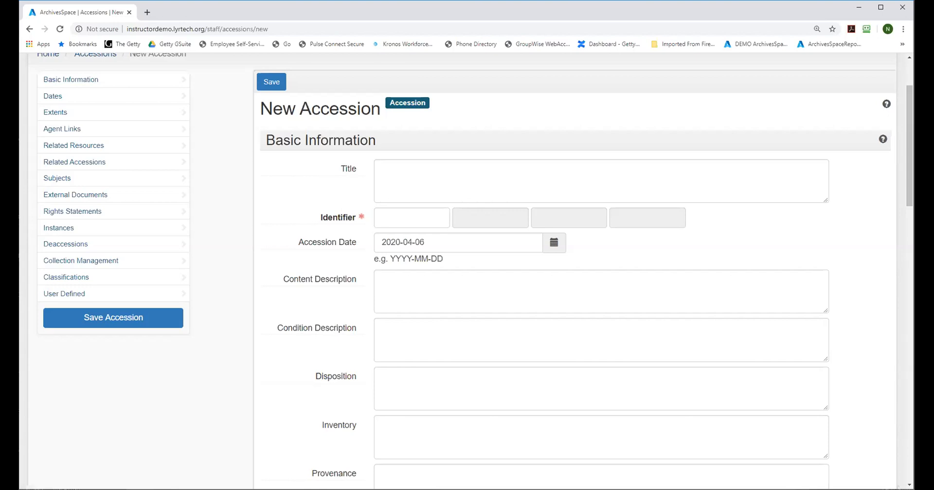
{"action": "left_click", "coordinate": [887, 105]}
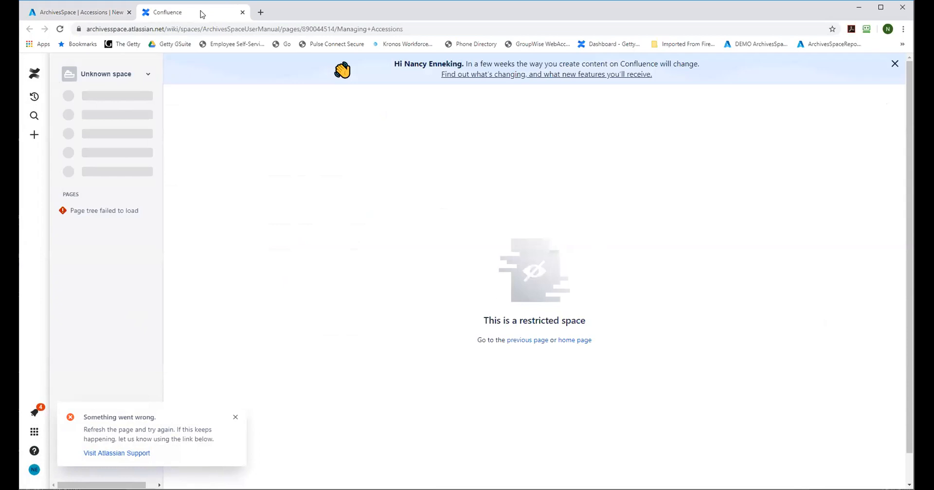
{"action": "left_click", "coordinate": [242, 12]}
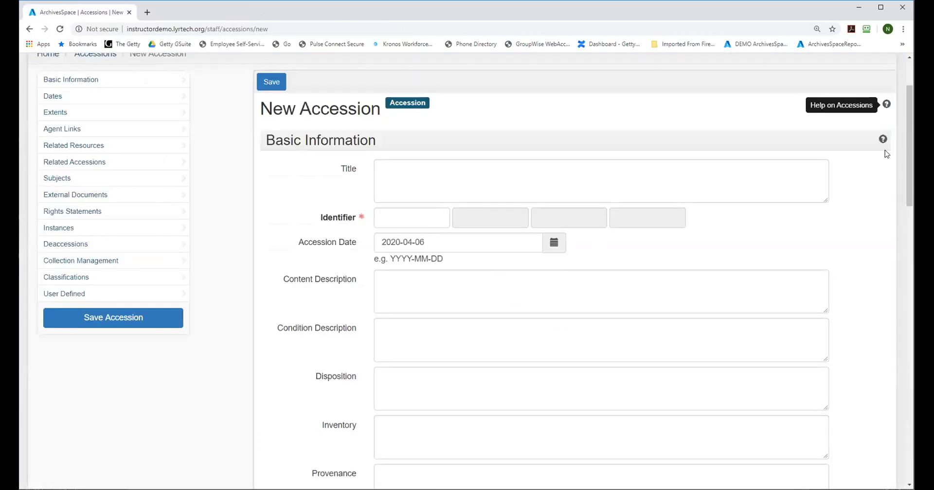
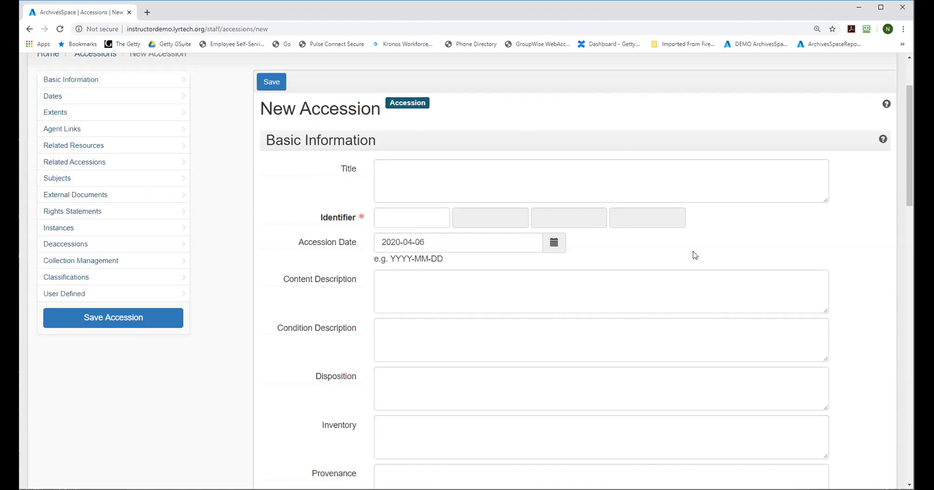
Step: Return to the YNHSC accessions list and view the basic information of the fly fishing correspondence and photographs accession
{"action": "left_click_drag", "start_coordinate": [905, 167], "coordinate": [906, 147]}
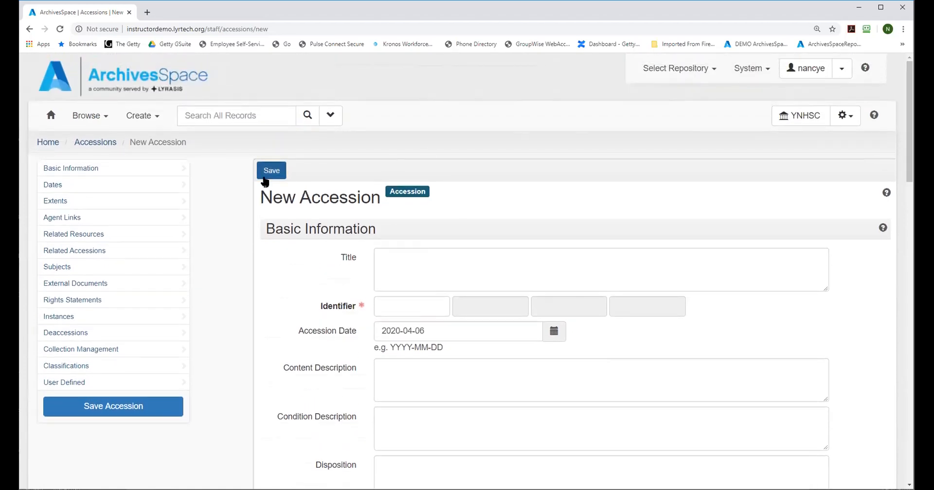
{"action": "left_click", "coordinate": [96, 142]}
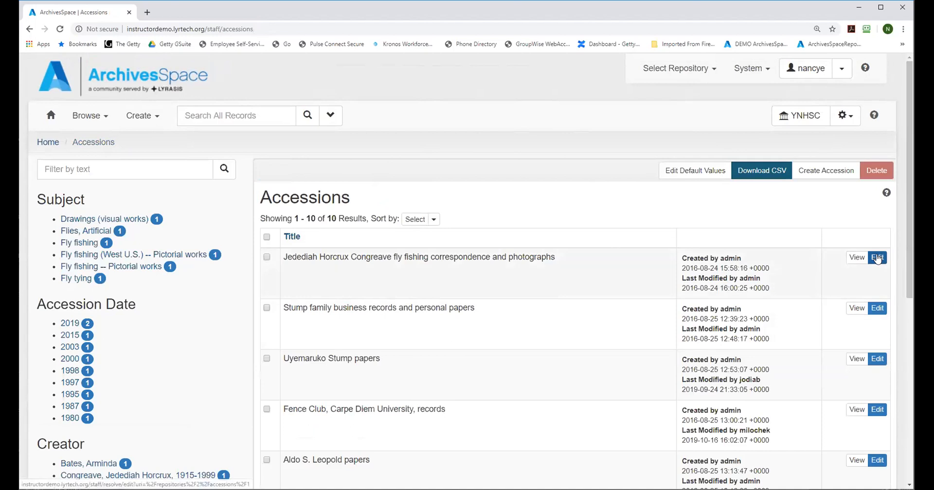
{"action": "left_click", "coordinate": [855, 262]}
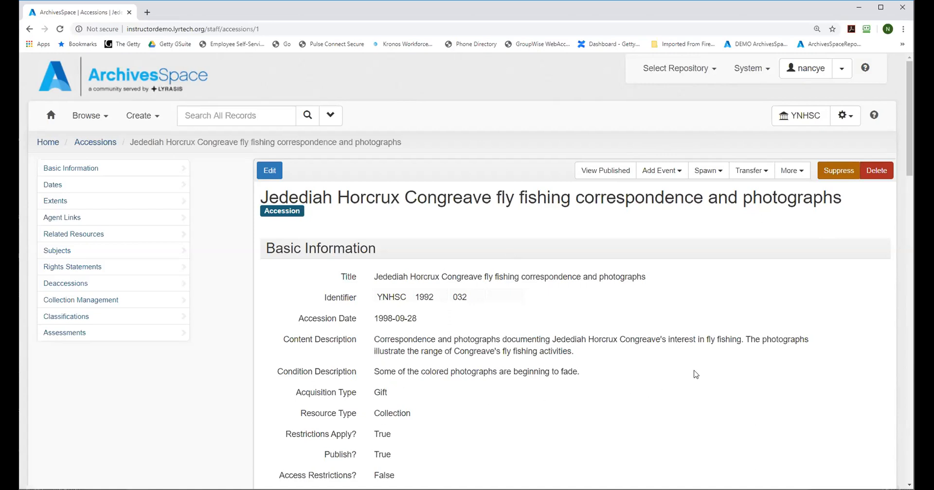
{"action": "left_click_drag", "start_coordinate": [910, 144], "coordinate": [910, 175]}
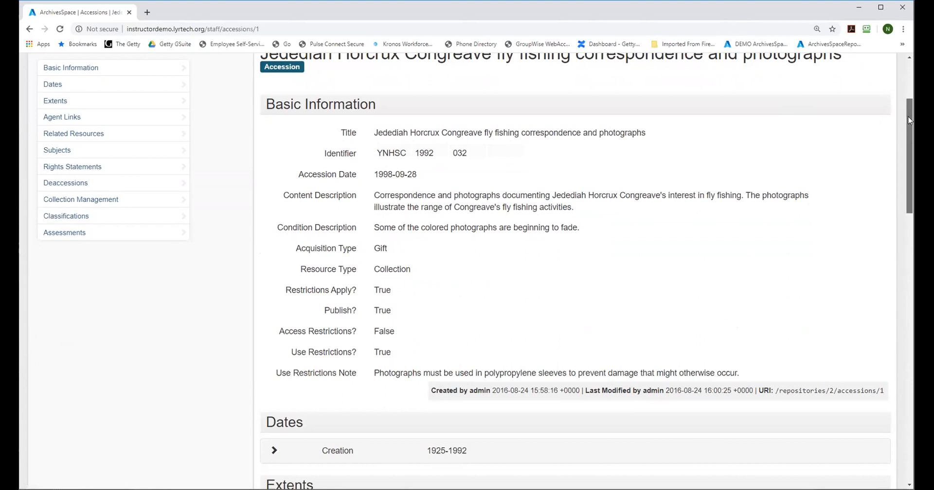
{"action": "left_click_drag", "start_coordinate": [908, 118], "coordinate": [908, 97]}
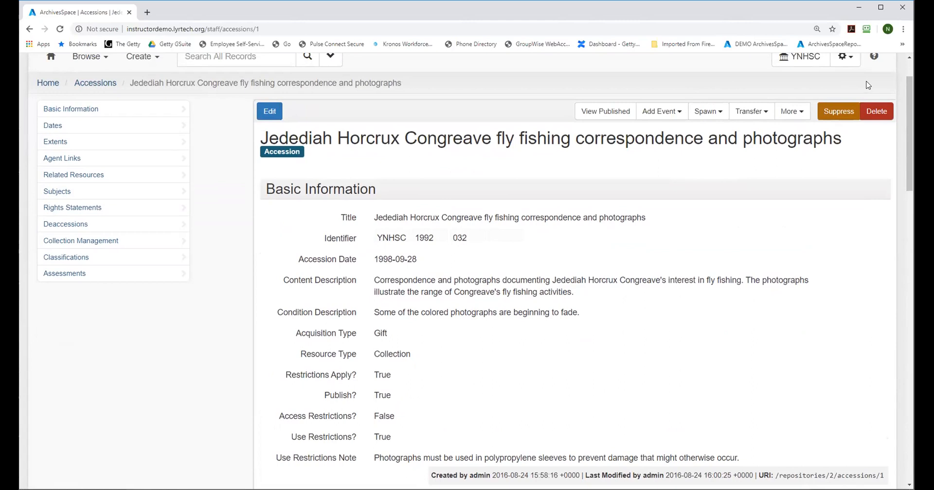
Step: Look over the YNHSC repository's management options, such as background jobs and reports, without opening any of them
{"action": "left_click", "coordinate": [846, 57]}
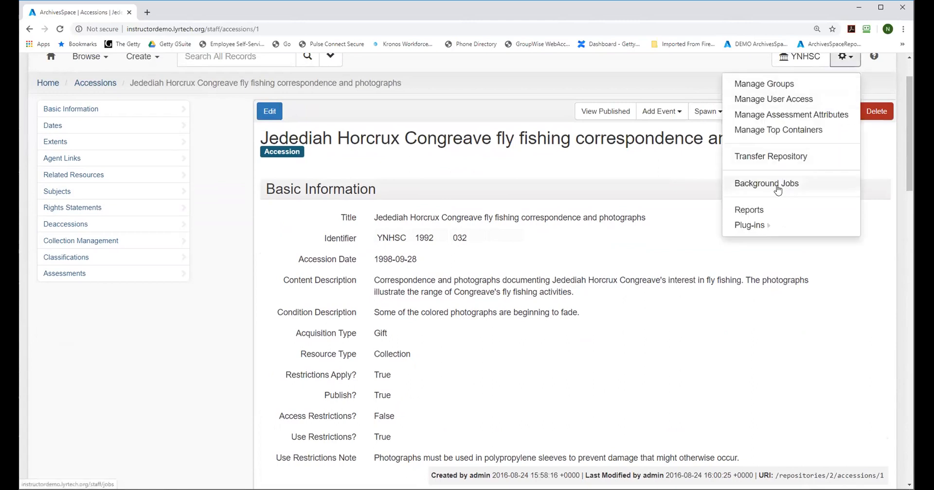
{"action": "left_click", "coordinate": [853, 307]}
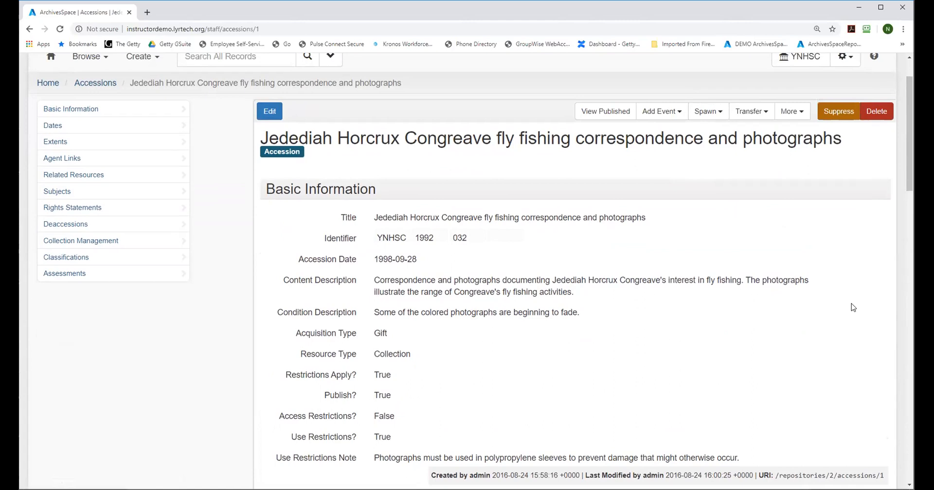
{"action": "left_click_drag", "start_coordinate": [906, 182], "coordinate": [905, 162]}
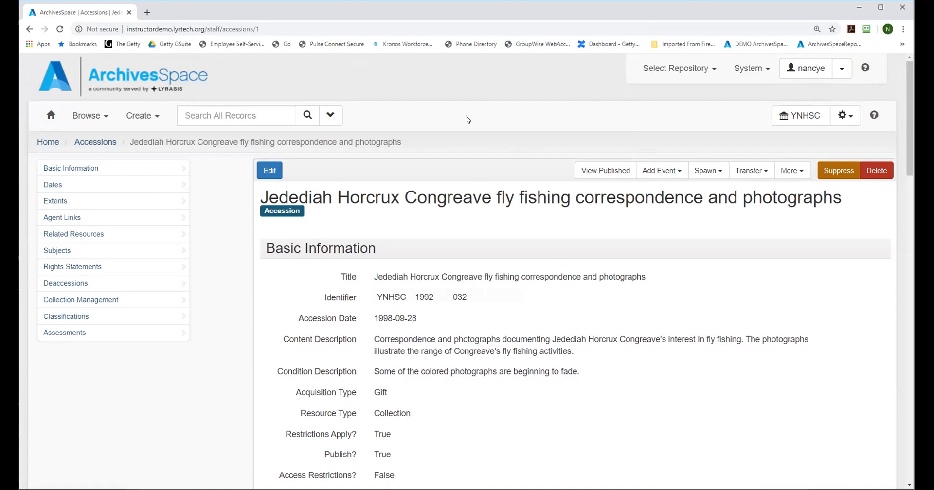
Step: Go back to the accessions list and start creating a blank accession record
{"action": "left_click", "coordinate": [97, 143]}
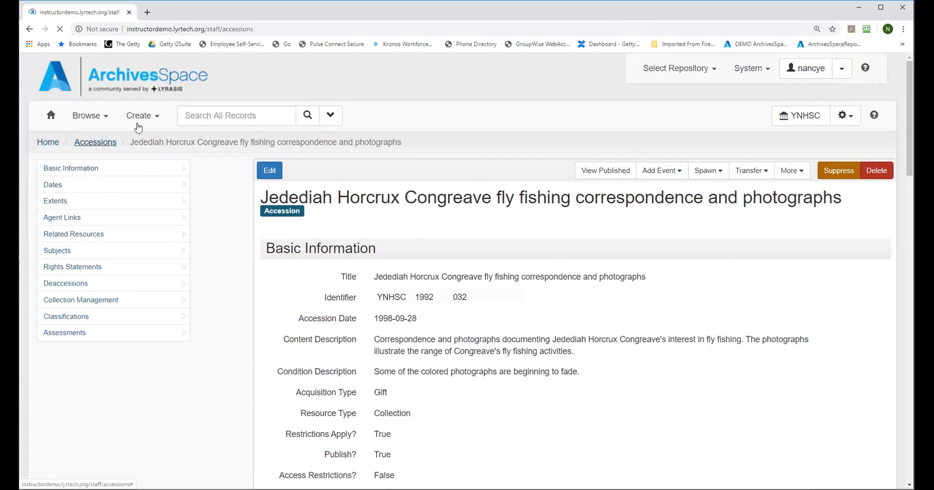
{"action": "left_click", "coordinate": [138, 128]}
{"action": "left_click", "coordinate": [145, 139]}
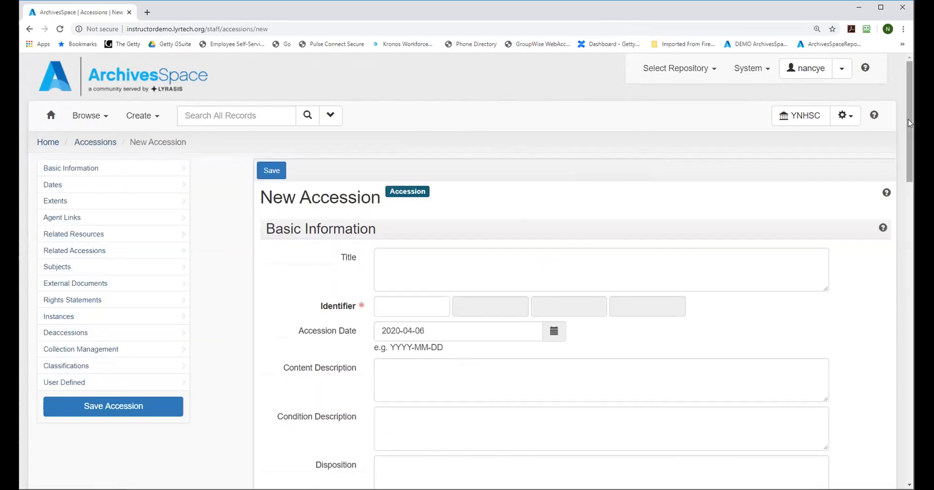
Step: Enter YNHSC as the first part of the new accession's identifier
{"action": "scroll", "coordinate": [908, 124], "scroll_direction": "down", "scroll_amount": 1}
{"action": "left_click", "coordinate": [406, 253]}
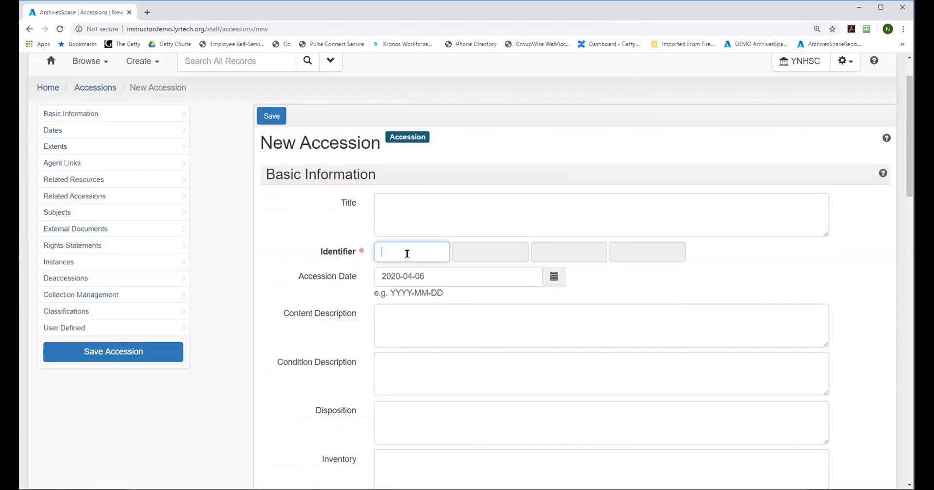
{"action": "type", "text": "YNHSC"}
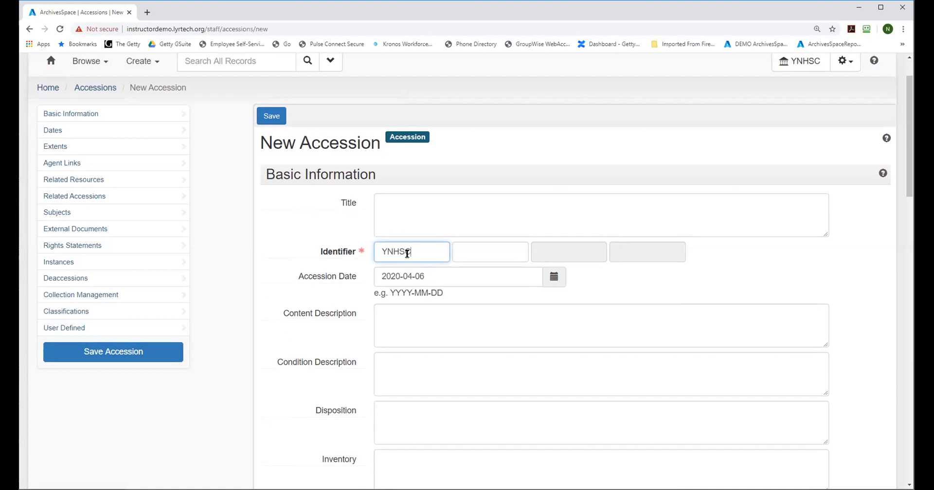
{"action": "left_click", "coordinate": [464, 248]}
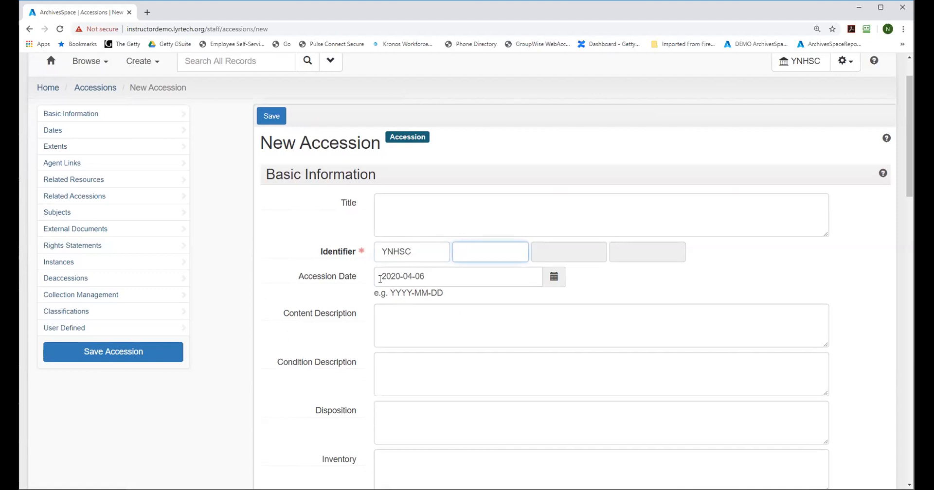
Step: Set the accession date to 2020-04-02
{"action": "left_click", "coordinate": [553, 278]}
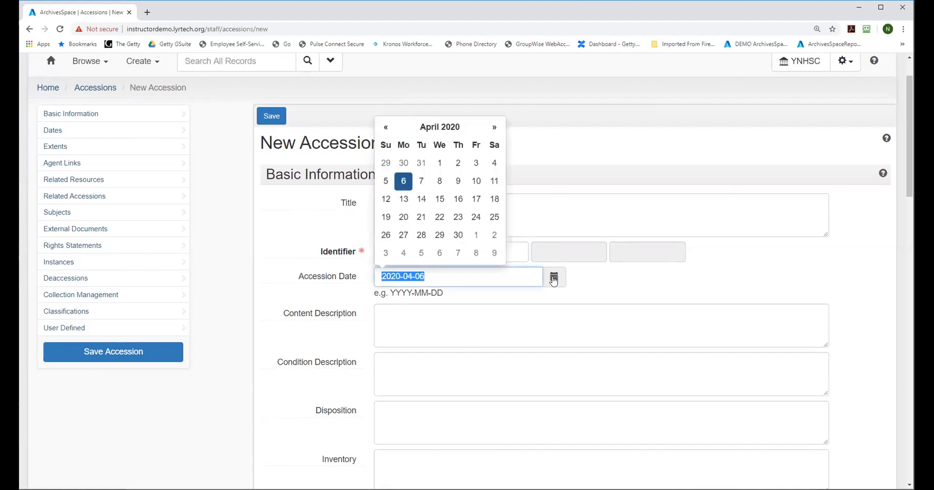
{"action": "left_click", "coordinate": [459, 163]}
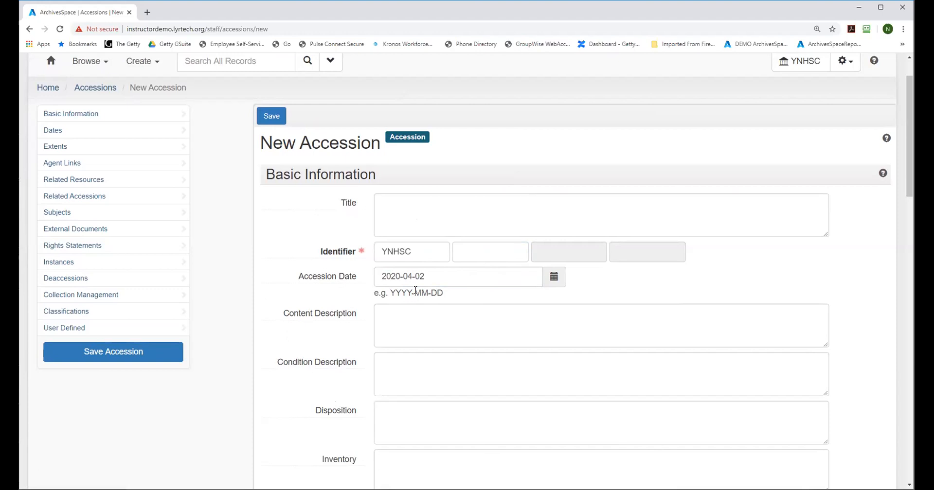
{"action": "left_click", "coordinate": [430, 217]}
Step: Complete the accession identifier with 2020 as its second part and 050 as its third part
{"action": "left_click", "coordinate": [482, 257]}
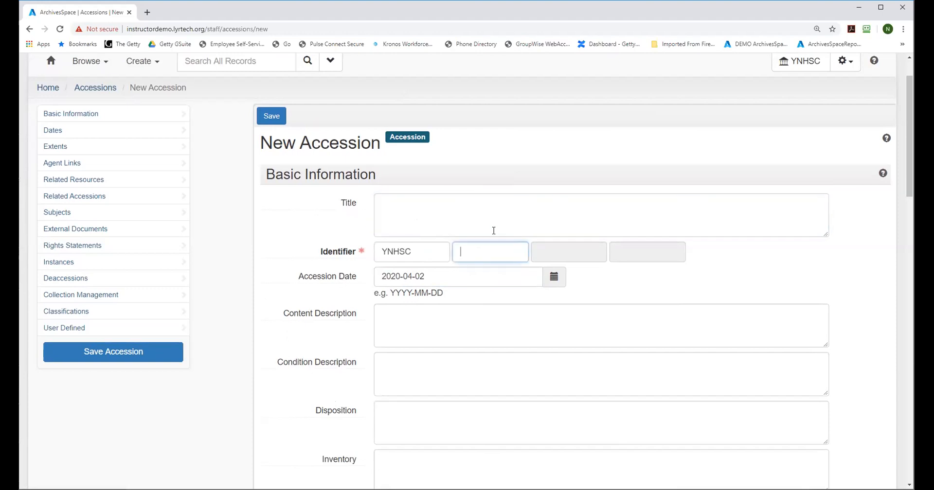
{"action": "type", "text": "2000"}
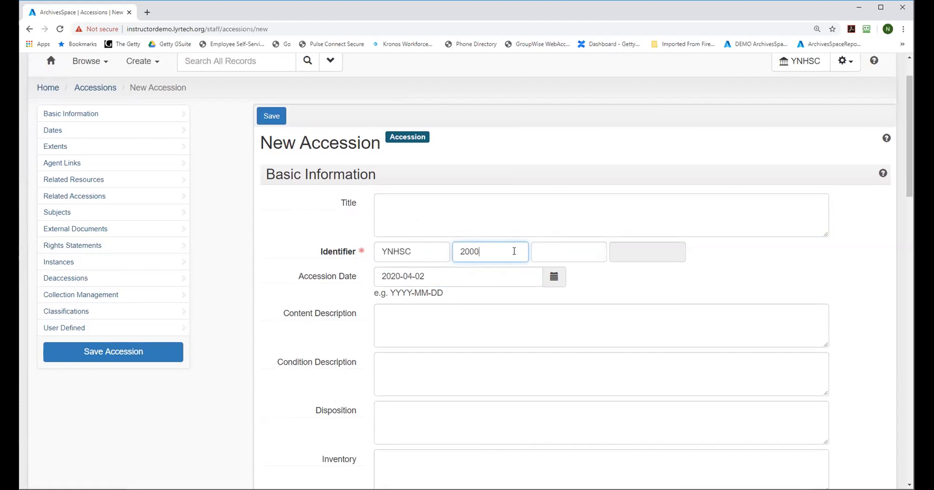
{"action": "left_click", "coordinate": [567, 249]}
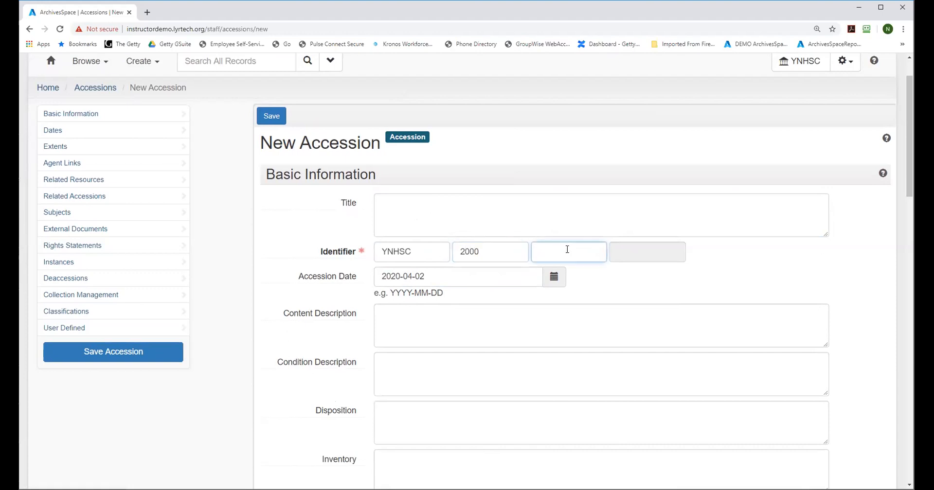
{"action": "left_click", "coordinate": [476, 251]}
{"action": "key", "text": "BackSpace"}
{"action": "key", "text": "BackSpace"}
{"action": "type", "text": "20"}
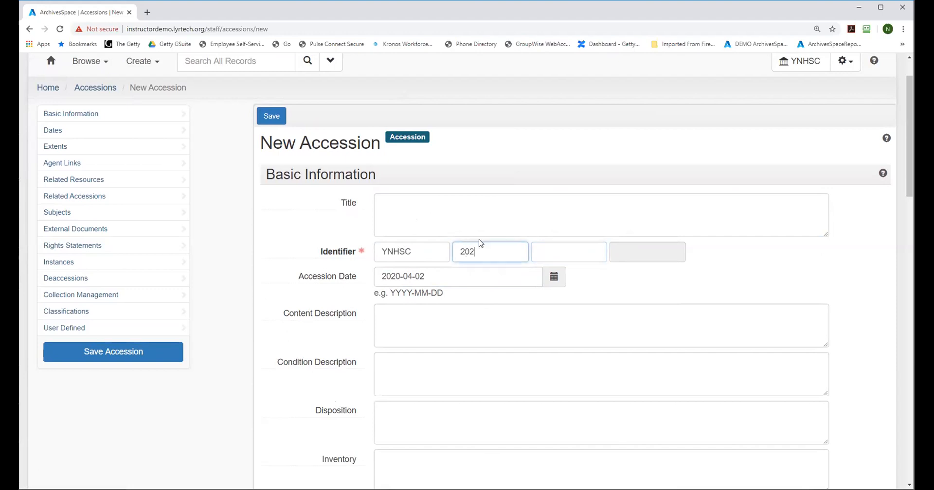
{"action": "left_click", "coordinate": [590, 250]}
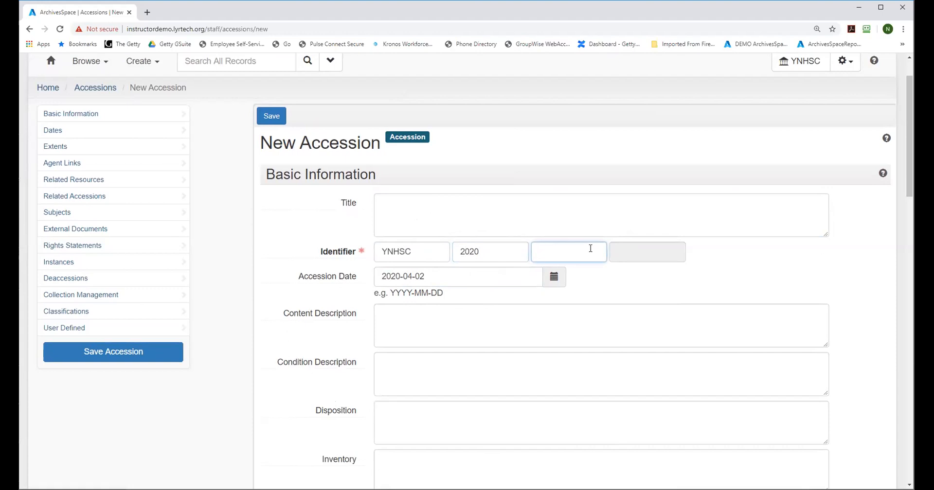
{"action": "type", "text": "050"}
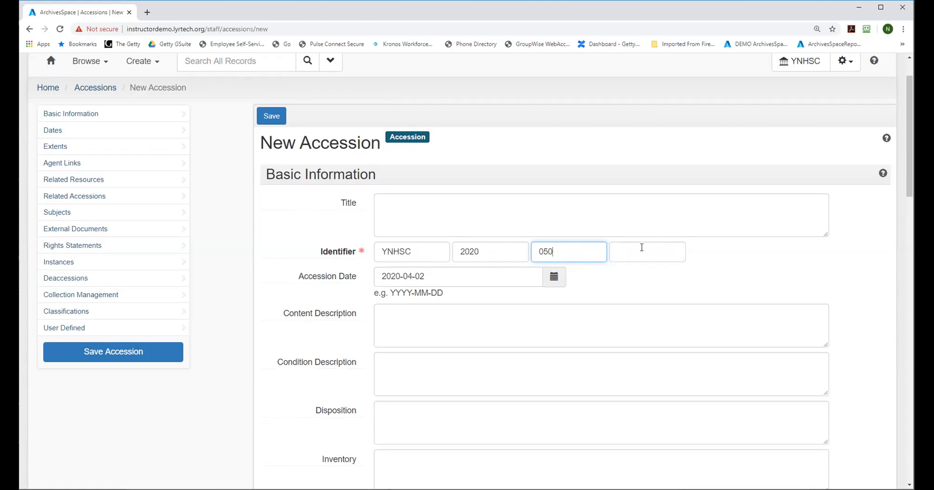
Step: Try writing the whole identifier as YNHSC.2020.050 in the first identifier part
{"action": "left_click", "coordinate": [444, 255]}
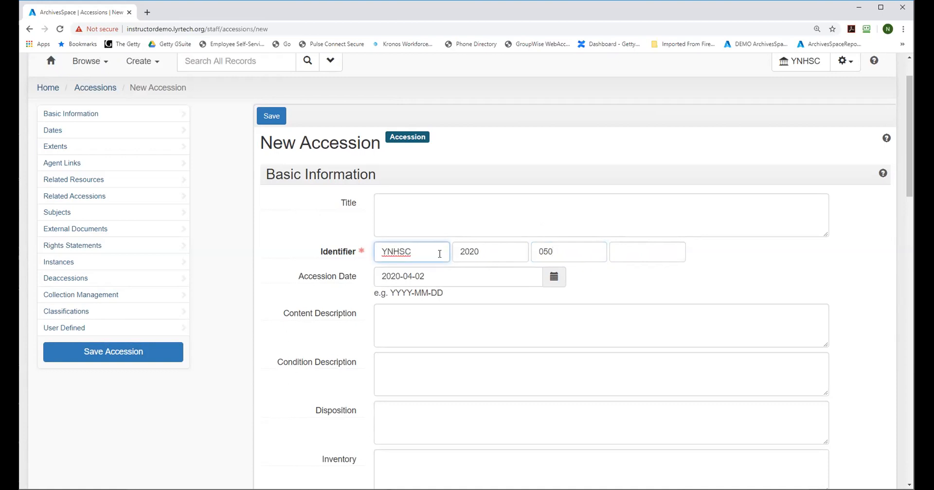
{"action": "type", "text": ".2020.050"}
{"action": "left_click_drag", "start_coordinate": [448, 249], "coordinate": [406, 248]}
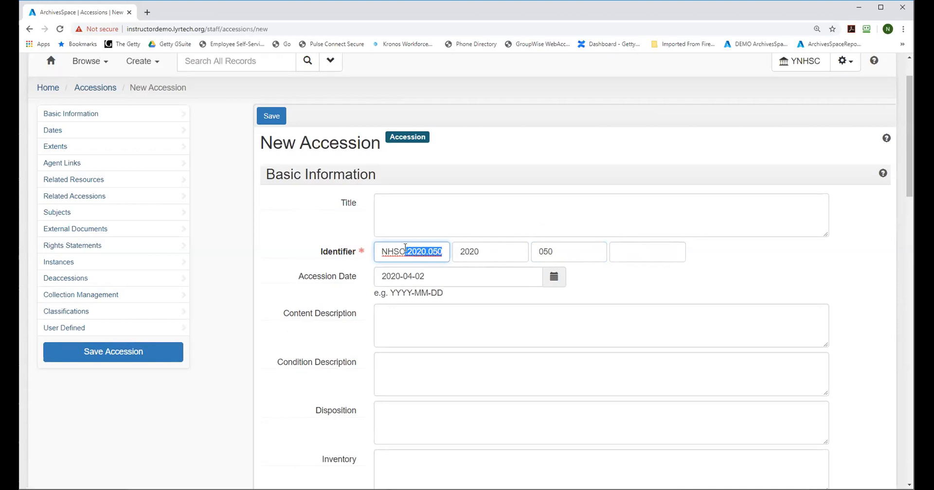
{"action": "key", "text": "BackSpace"}
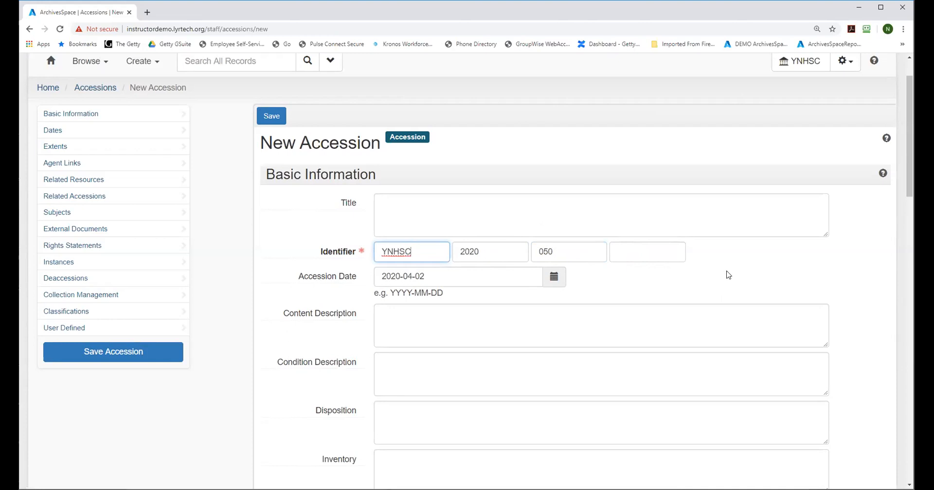
{"action": "scroll", "coordinate": [691, 292], "scroll_direction": "down", "scroll_amount": 1}
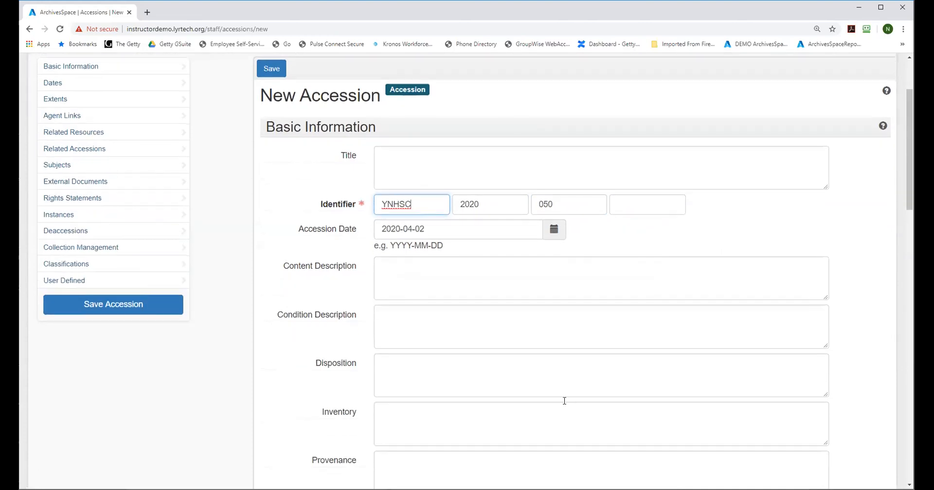
{"action": "left_click", "coordinate": [495, 201]}
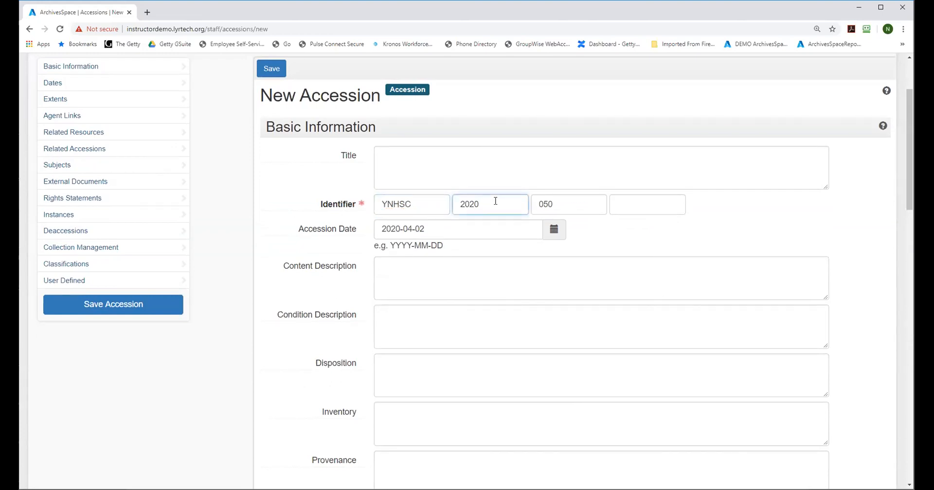
{"action": "left_click", "coordinate": [429, 203]}
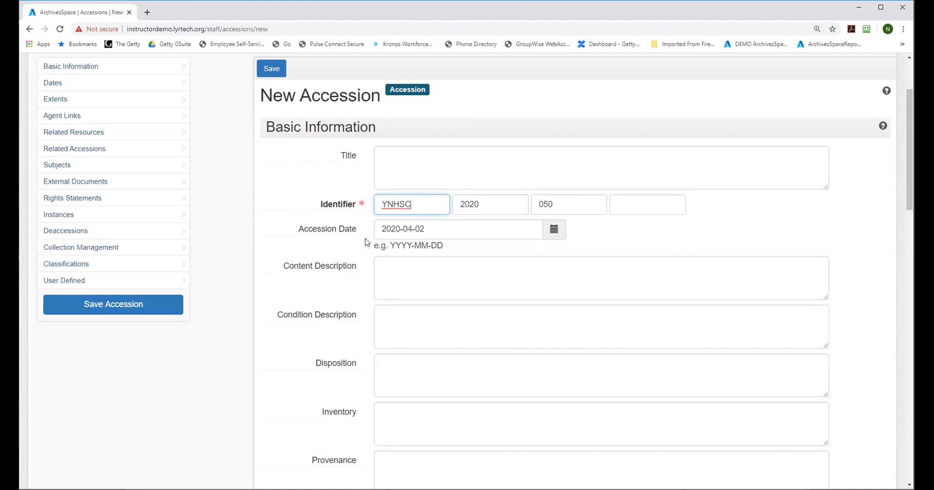
{"action": "mouse_move", "coordinate": [908, 151]}
{"action": "left_mouse_down"}
{"action": "mouse_move", "coordinate": [911, 124]}
{"action": "mouse_move", "coordinate": [910, 151]}
{"action": "left_mouse_up"}
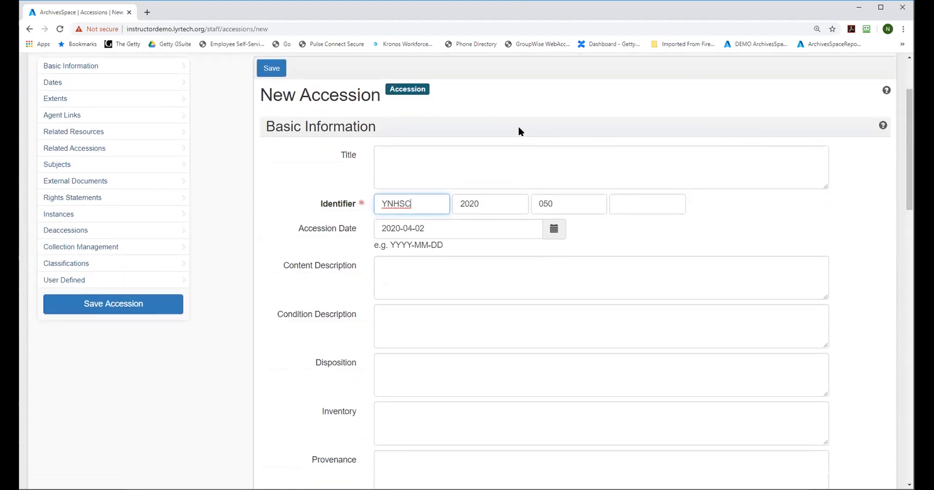
Step: Title the accession "Jane Doe University trustee minutes"
{"action": "left_click", "coordinate": [414, 166]}
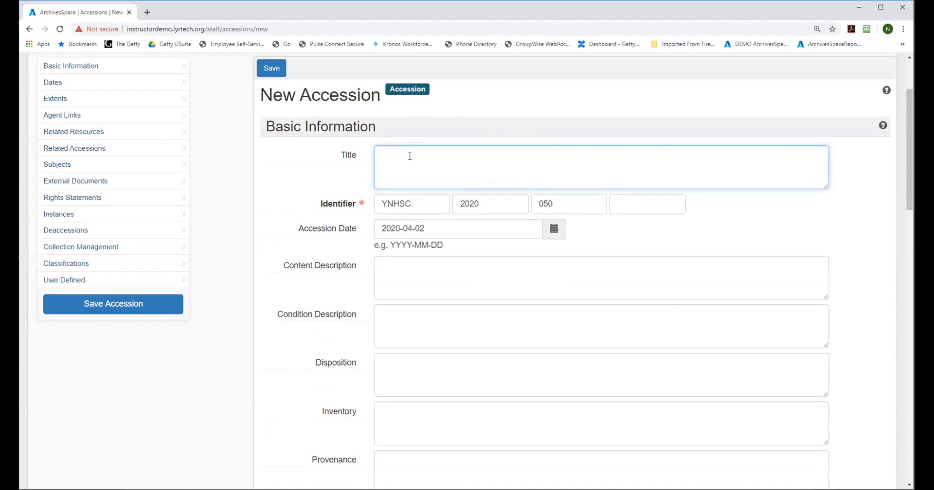
{"action": "type", "text": "Jane Doe University trustee minutes"}
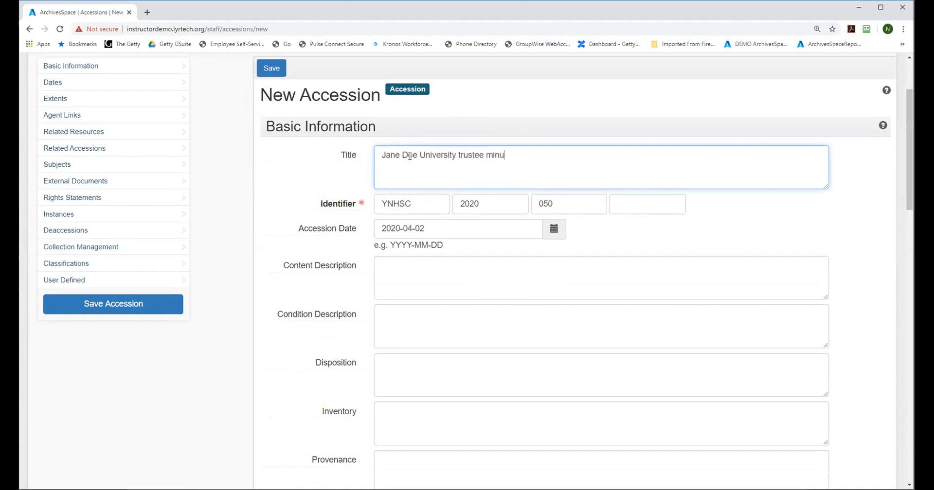
Step: Enter the content description "Records comprise minutes, attachments, and drafts fo the University Board of trustees, dating form 1900-2000"
{"action": "left_click", "coordinate": [424, 281]}
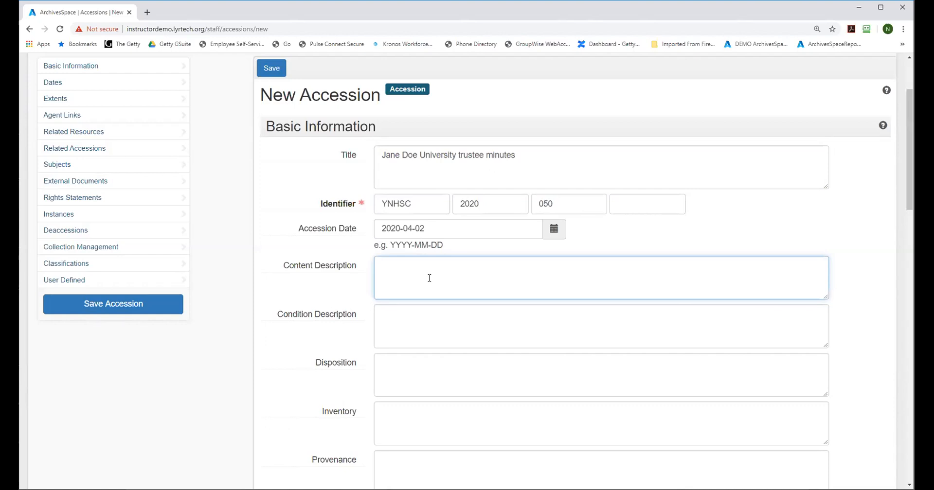
{"action": "type", "text": "Records compis"}
{"action": "key", "text": "BackSpace"}
{"action": "type", "text": "prise"}
{"action": "type", "text": "mintutes and"}
{"action": "key", "text": "BackSpace"}
{"action": "key", "text": "BackSpace"}
{"action": "key", "text": "BackSpace"}
{"action": "key", "text": "BackSpace"}
{"action": "type", "text": ", attachments, a"}
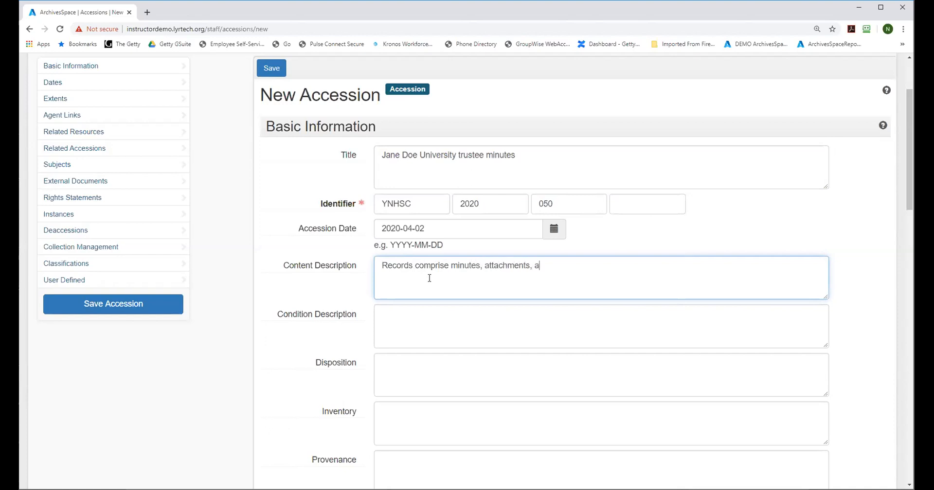
{"action": "type", "text": "nd drafts fo the"}
{"action": "type", "text": "Unive"}
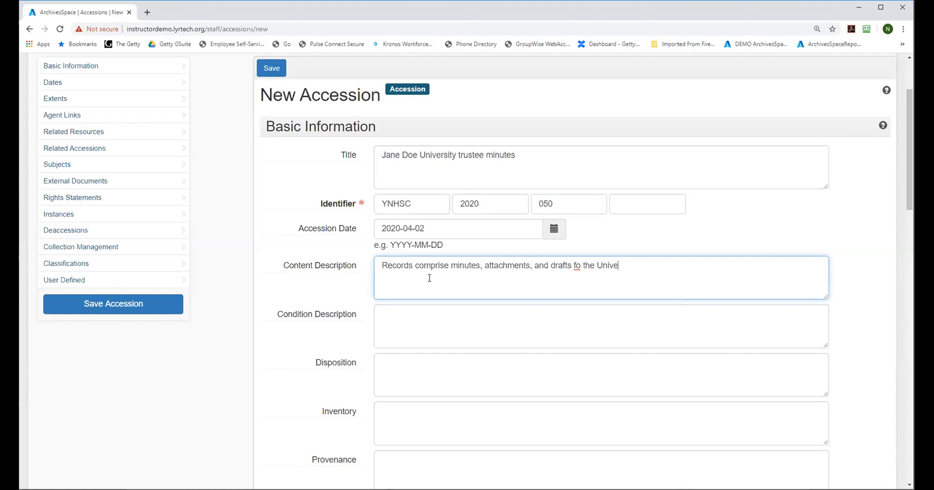
{"action": "type", "text": "rsity Board of trustees"}
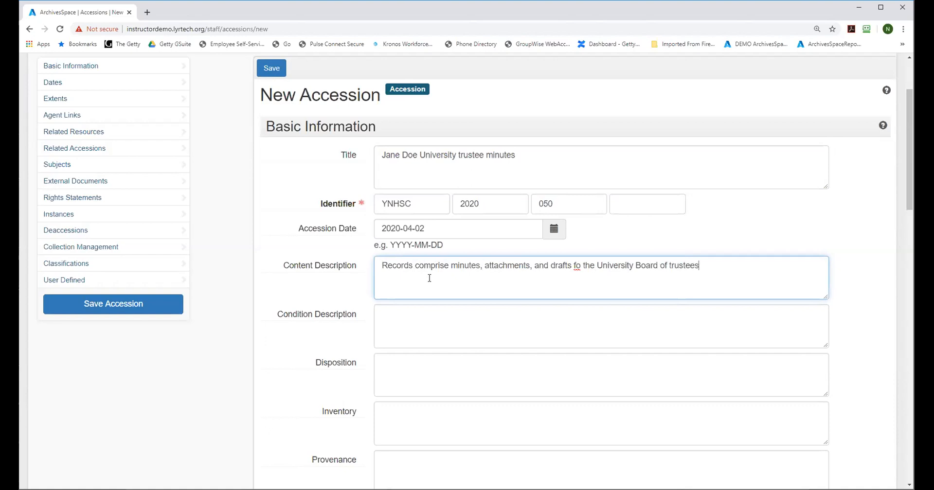
{"action": "type", "text": ", dating form 1900-2000"}
Step: Correct the content description to read "dating from 1900-2000." and append "balh blah blah" to it
{"action": "left_click", "coordinate": [737, 265]}
{"action": "key", "text": "BackSpace"}
{"action": "key", "text": "Left"}
{"action": "type", "text": "r"}
{"action": "left_click", "coordinate": [793, 260]}
{"action": "type", "text": ". b"}
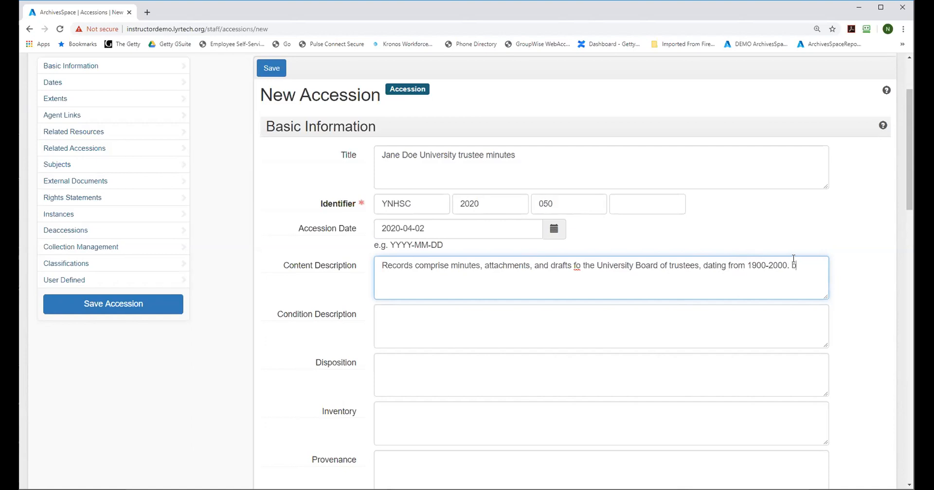
{"action": "type", "text": "alh blah blan"}
{"action": "key", "text": "BackSpace"}
{"action": "type", "text": "h blah"}
Step: Enter the condition description "Older material has some tears and requires conservation repair, otherwise good."
{"action": "left_click", "coordinate": [430, 321]}
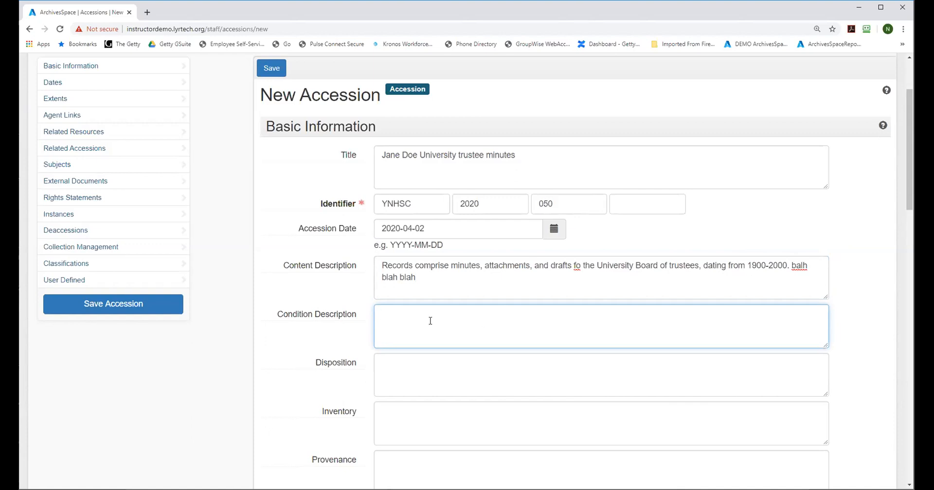
{"action": "type", "text": "Older material is on"}
{"action": "key", "text": "BackSpace"}
{"action": "key", "text": "BackSpace"}
{"action": "key", "text": "BackSpace"}
{"action": "key", "text": "BackSpace"}
{"action": "key", "text": "BackSpace"}
{"action": "type", "text": "has some tears and rq"}
{"action": "key", "text": "BackSpace"}
{"action": "type", "text": "equires conservation repai"}
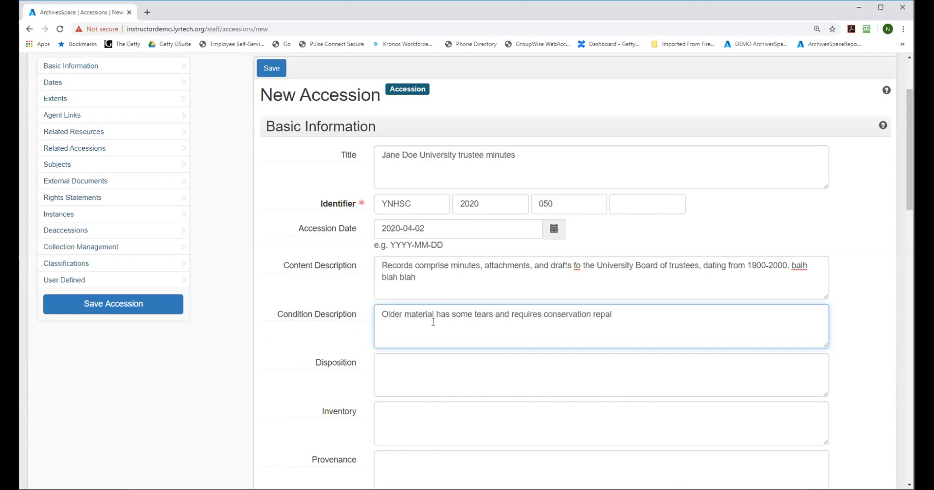
{"action": "type", "text": "r, otherwise good."}
Step: Enter the retention rule "Minutes should come to the archives 10 years after the date of the meeting"
{"action": "left_click_drag", "start_coordinate": [909, 177], "coordinate": [908, 239]}
{"action": "left_click", "coordinate": [407, 287]}
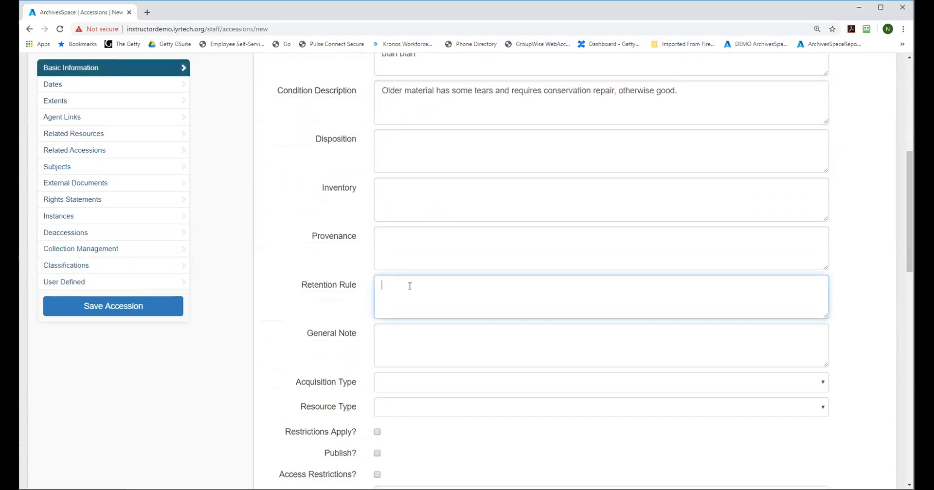
{"action": "type", "text": "Minutes should come to the archives "}
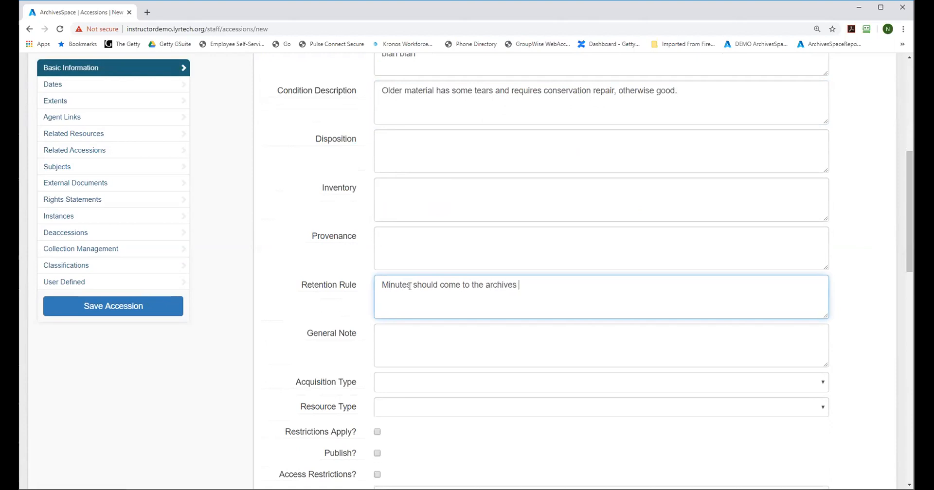
{"action": "type", "text": "10 years after the  date of the meeting"}
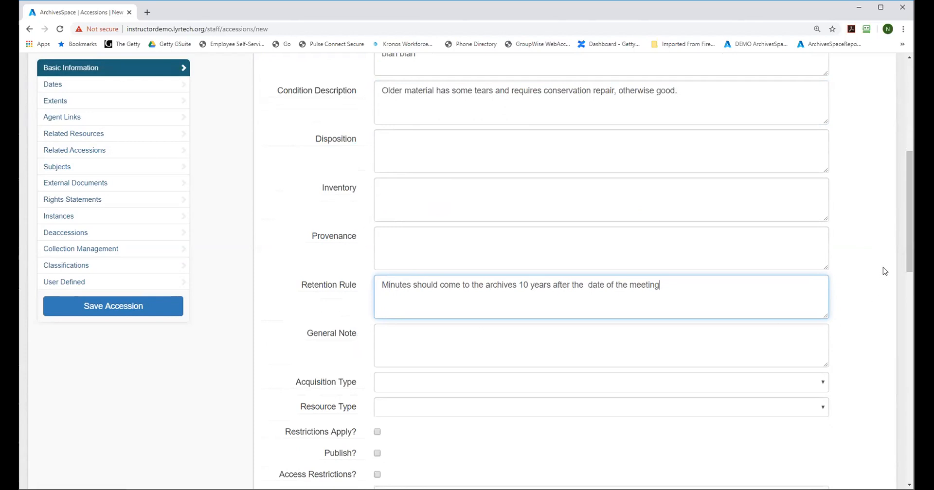
Step: Save the new accession record
{"action": "left_click_drag", "start_coordinate": [907, 244], "coordinate": [906, 169]}
{"action": "left_click", "coordinate": [275, 107]}
{"action": "mouse_move", "coordinate": [320, 202]}
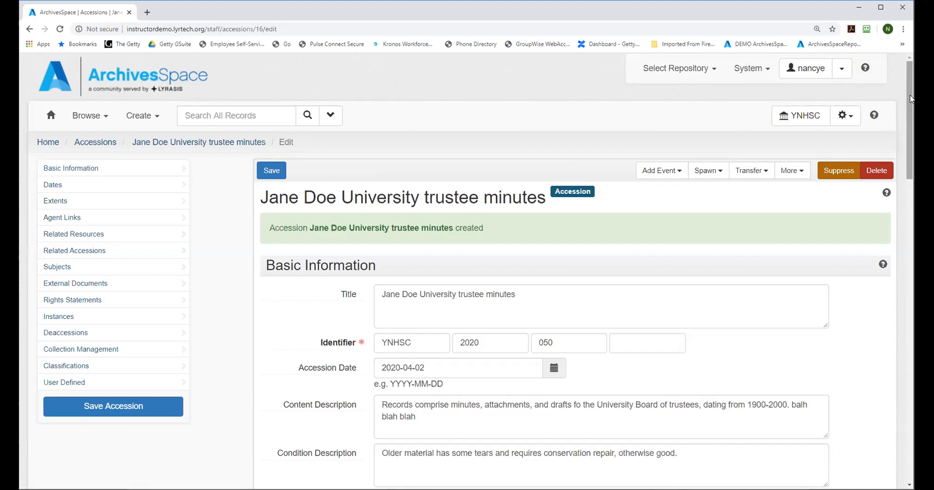
Step: Mark the accession as Restrictions Apply and Access Restrictions
{"action": "left_click_drag", "start_coordinate": [911, 99], "coordinate": [911, 255]}
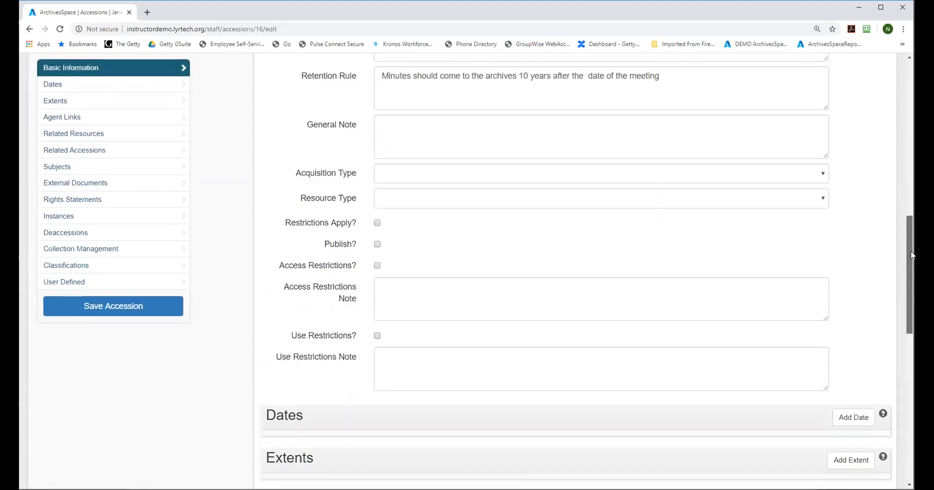
{"action": "scroll", "coordinate": [376, 222], "scroll_direction": "down", "scroll_amount": 1}
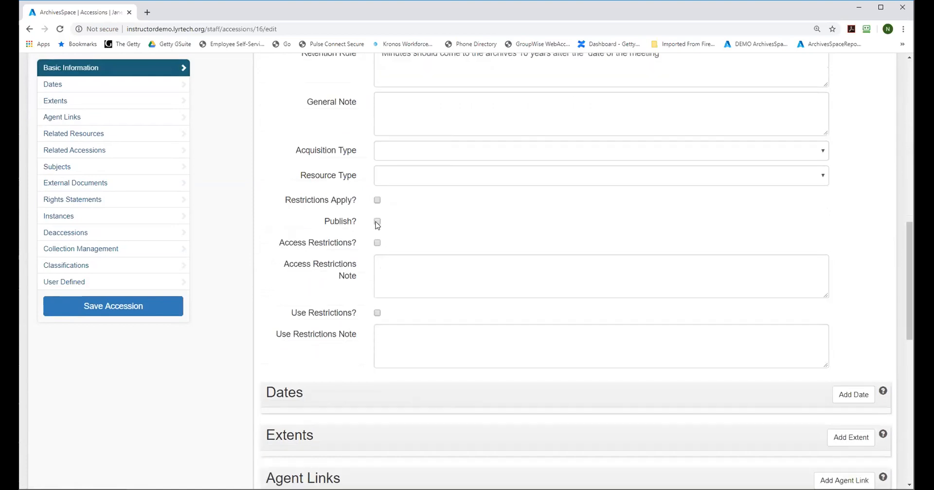
{"action": "left_click", "coordinate": [377, 201]}
{"action": "left_click", "coordinate": [377, 243]}
Step: Enter the access restrictions note "These are highly confidential and only open to the Office of the Presednet and the General COunsel."
{"action": "left_click", "coordinate": [395, 262]}
{"action": "type", "text": "These are hi"}
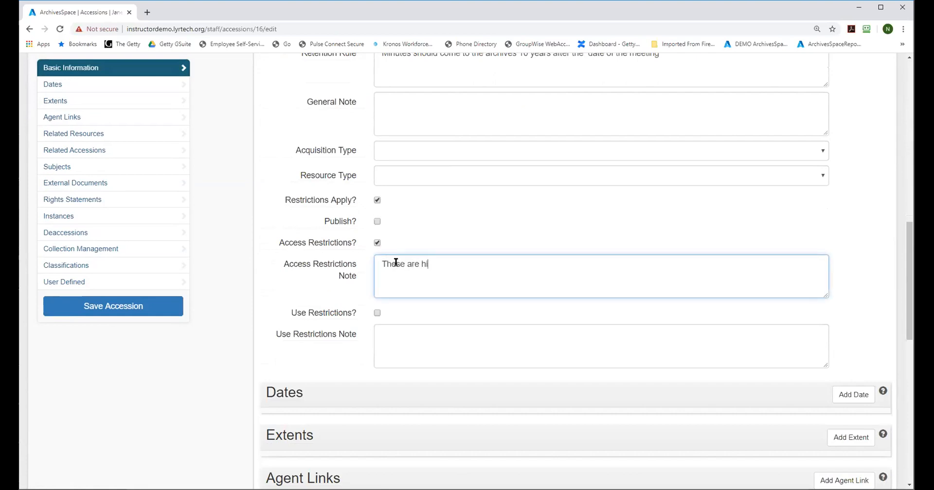
{"action": "type", "text": "ghly confidential and only open to the Office of the Presednet and the "}
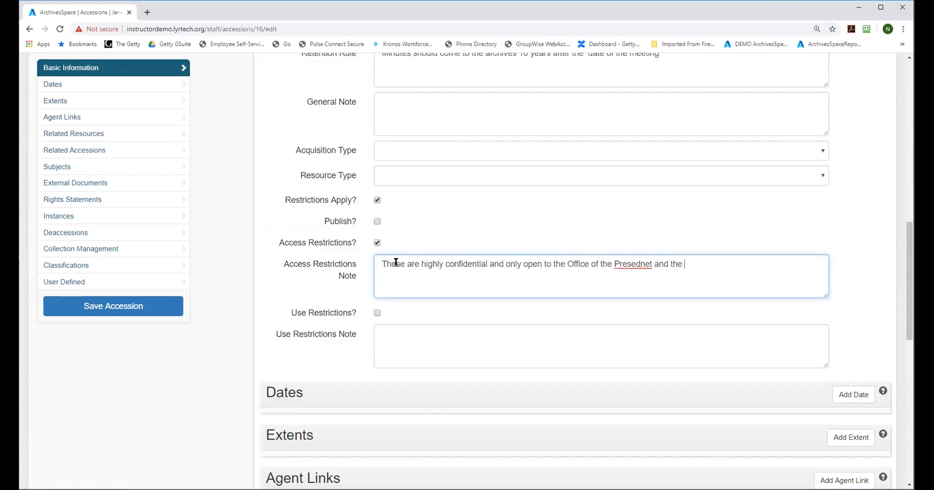
{"action": "type", "text": "General COunsel."}
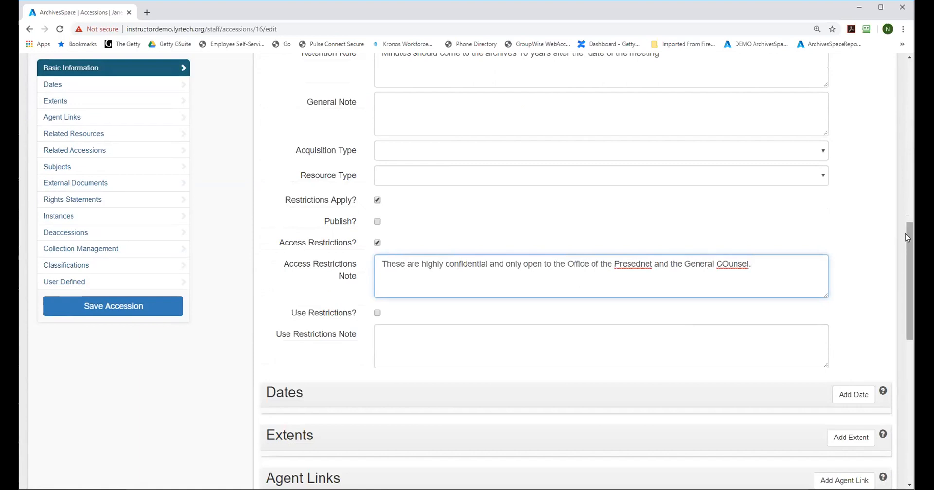
Step: Add a date subrecord with the label Creation and try saving the accession without a date type
{"action": "scroll", "coordinate": [909, 250], "scroll_direction": "down", "scroll_amount": 3}
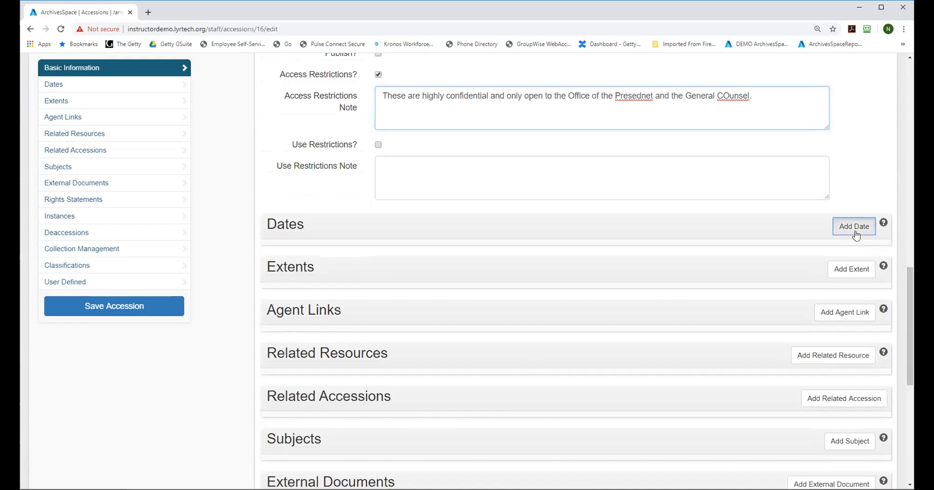
{"action": "left_click", "coordinate": [855, 229]}
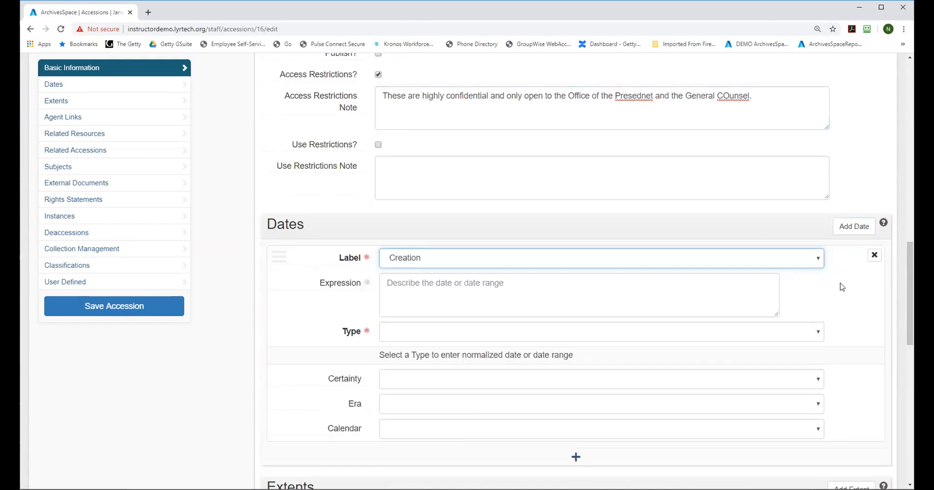
{"action": "left_click_drag", "start_coordinate": [909, 275], "coordinate": [909, 98]}
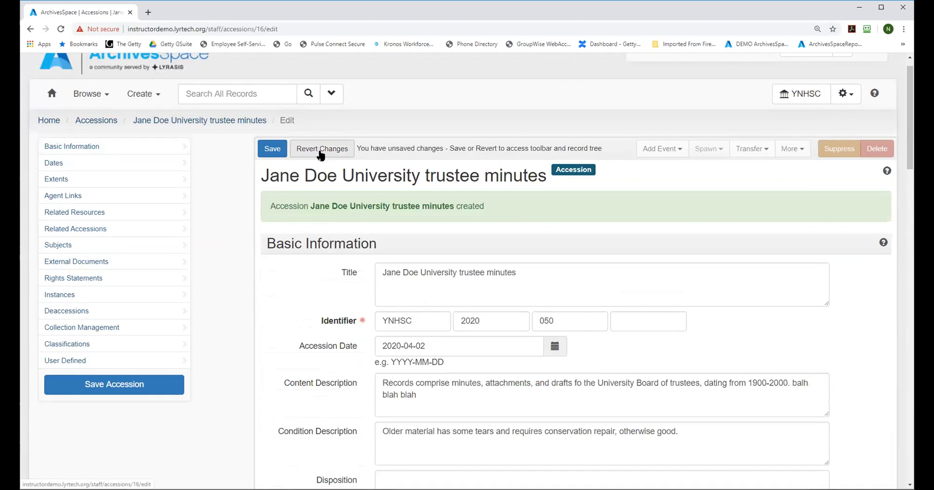
{"action": "left_click", "coordinate": [270, 150]}
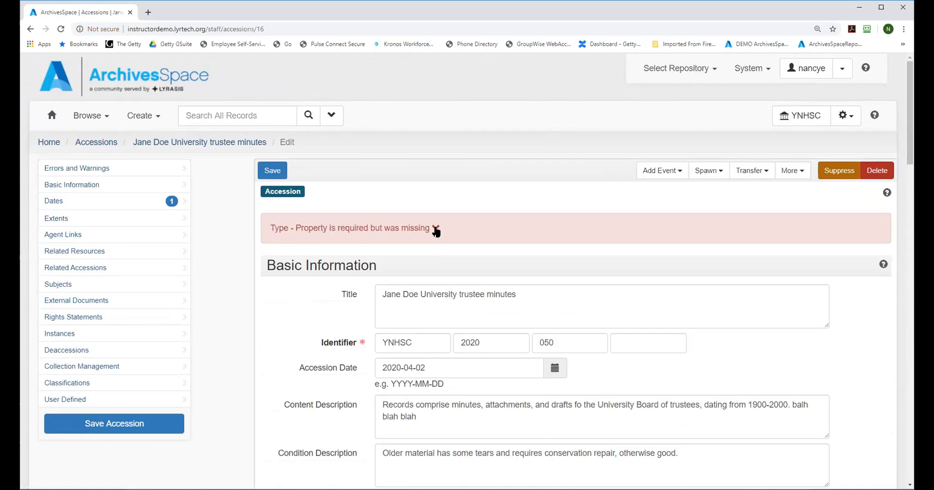
Step: Set the creation date's type to Inclusive Dates and its expression to 1900-2000
{"action": "scroll", "coordinate": [439, 227], "scroll_direction": "down", "scroll_amount": 6}
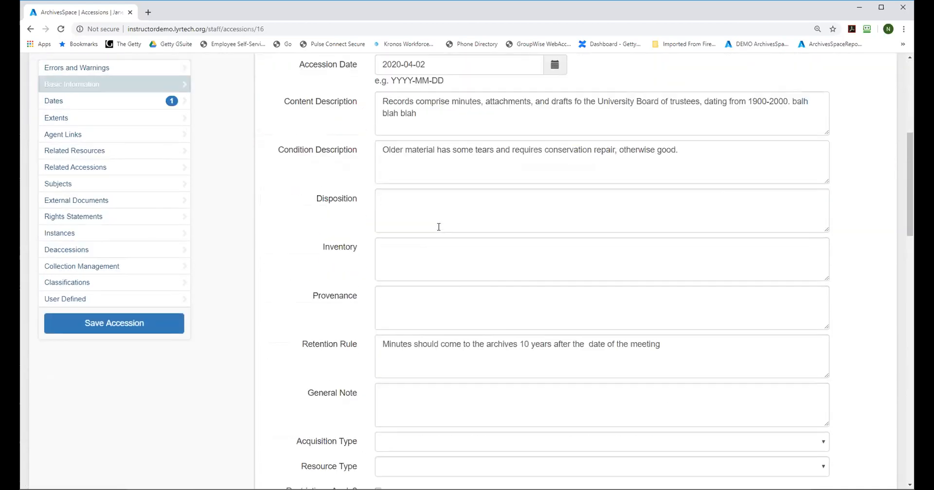
{"action": "scroll", "coordinate": [439, 226], "scroll_direction": "down", "scroll_amount": 15}
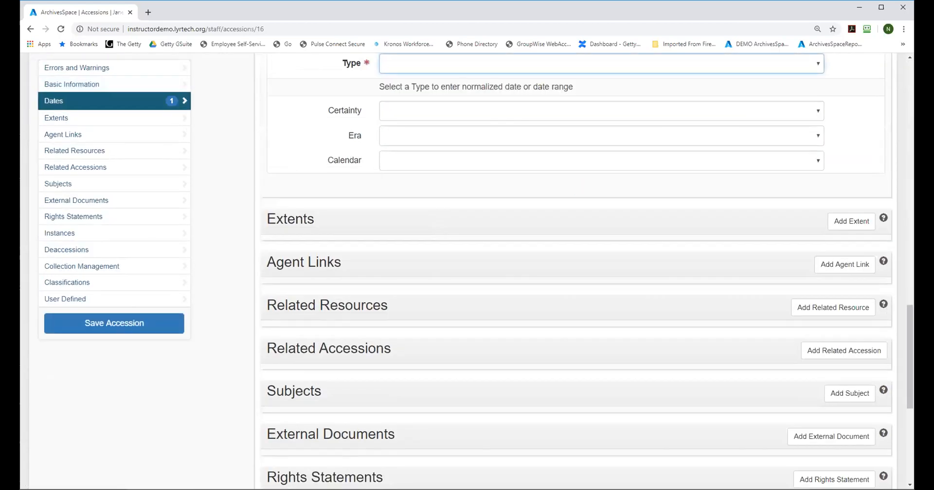
{"action": "left_click_drag", "start_coordinate": [912, 322], "coordinate": [912, 271]}
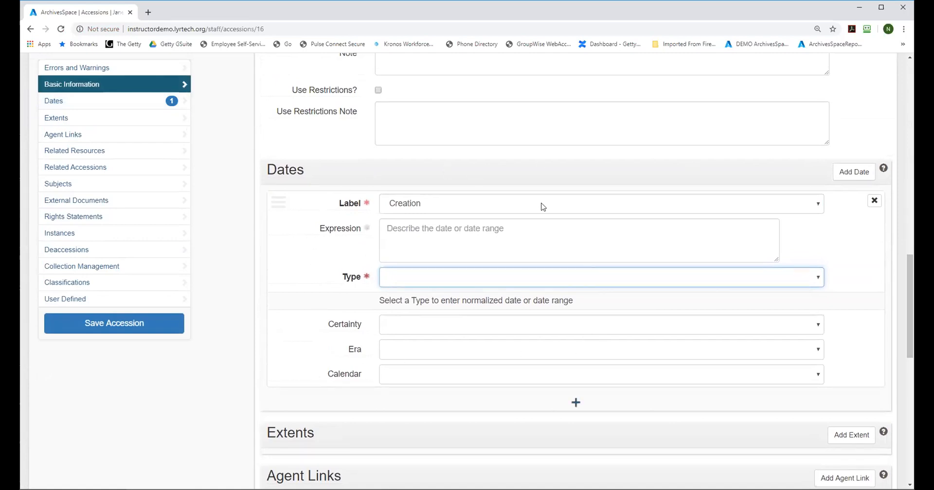
{"action": "left_click", "coordinate": [398, 276]}
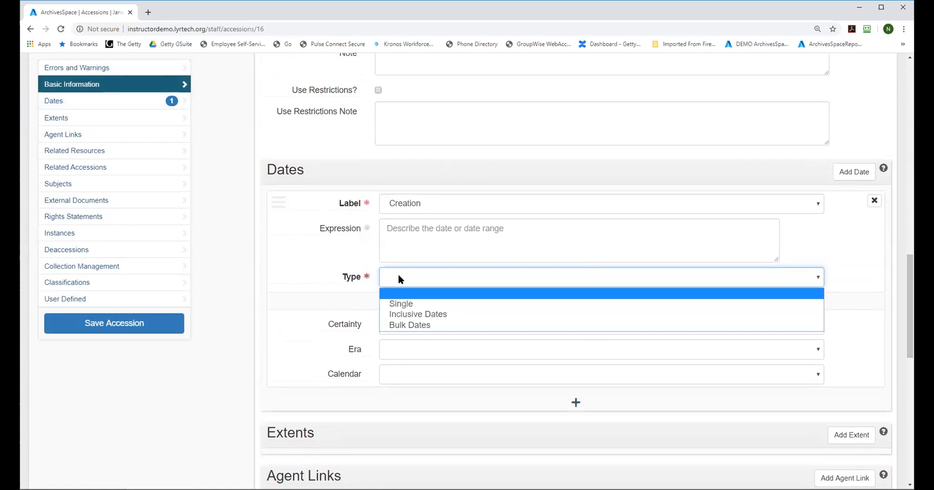
{"action": "left_click", "coordinate": [413, 314]}
{"action": "left_click", "coordinate": [417, 229]}
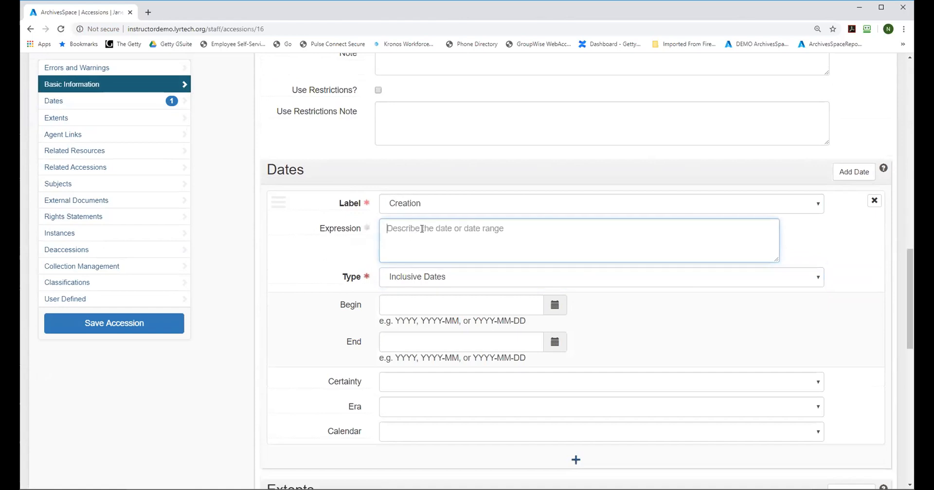
{"action": "type", "text": "190"}
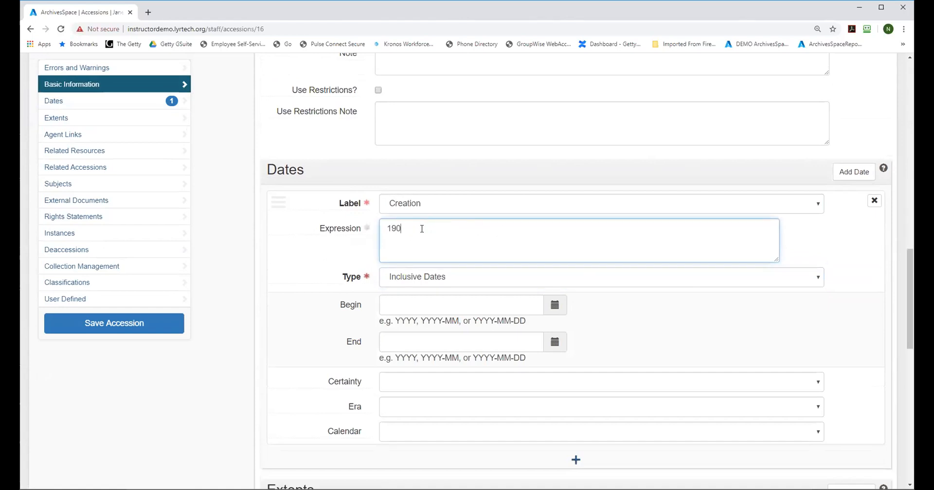
{"action": "type", "text": "0-2000"}
Step: Set the inclusive dates to begin in 1900 and end in 2000
{"action": "left_click", "coordinate": [475, 302]}
{"action": "type", "text": "1900"}
{"action": "left_click", "coordinate": [395, 340]}
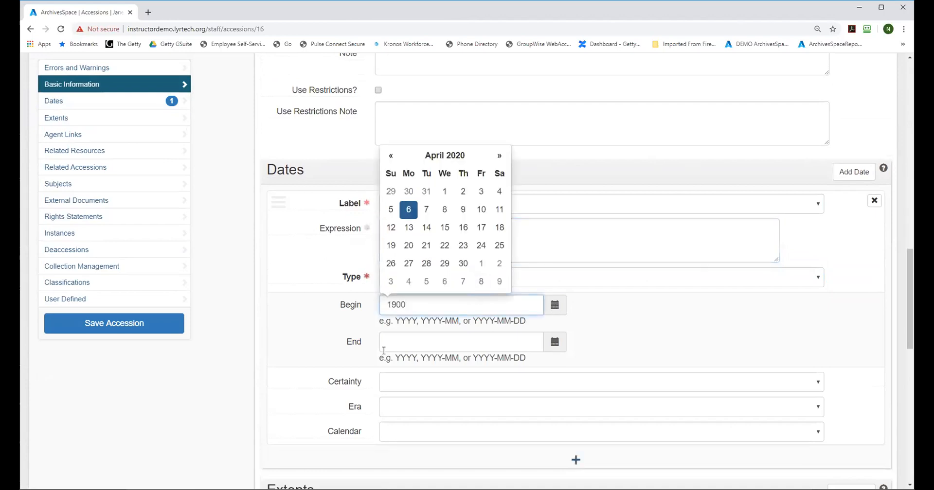
{"action": "type", "text": "2000"}
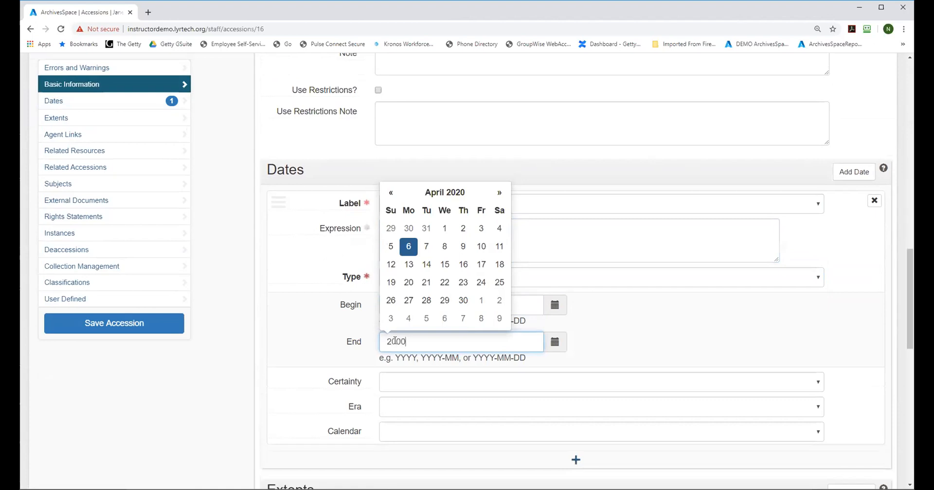
{"action": "left_click", "coordinate": [682, 336]}
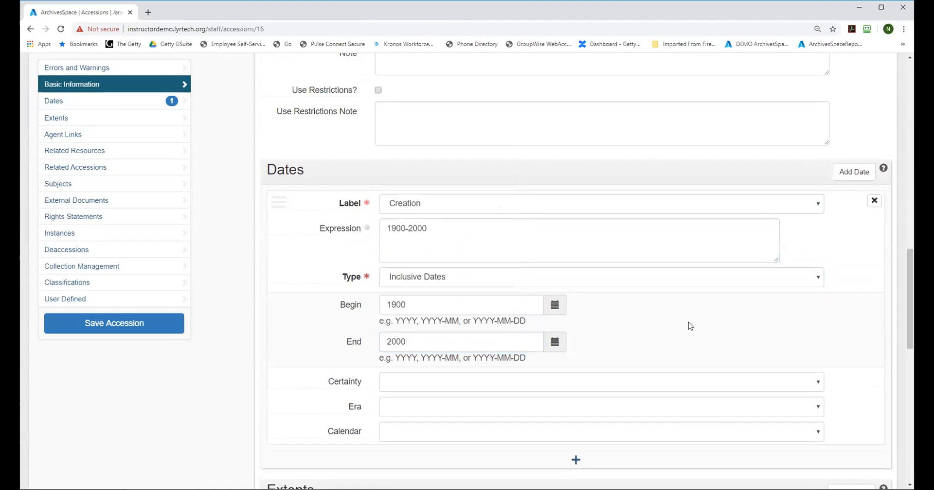
Step: Add an extent subrecord for the whole accession and set its number to 25
{"action": "left_click_drag", "start_coordinate": [914, 274], "coordinate": [912, 317]}
{"action": "left_click", "coordinate": [859, 307]}
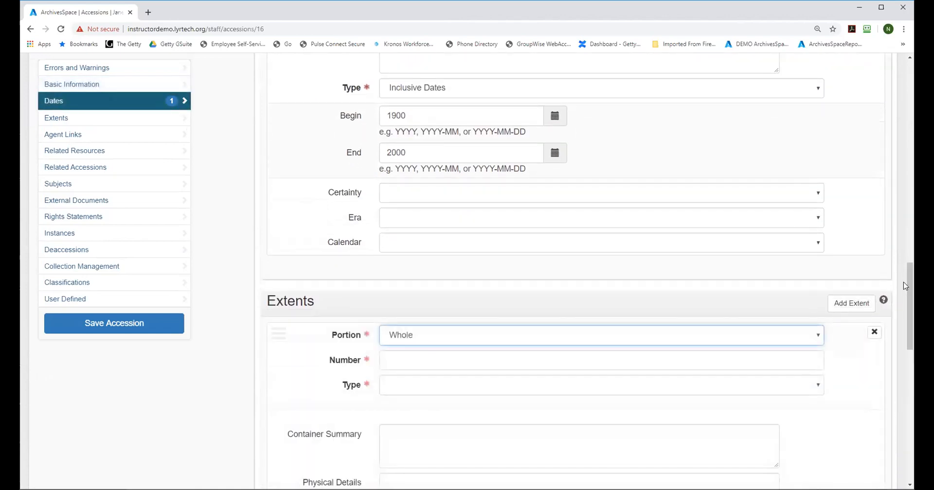
{"action": "left_click_drag", "start_coordinate": [910, 281], "coordinate": [909, 301]}
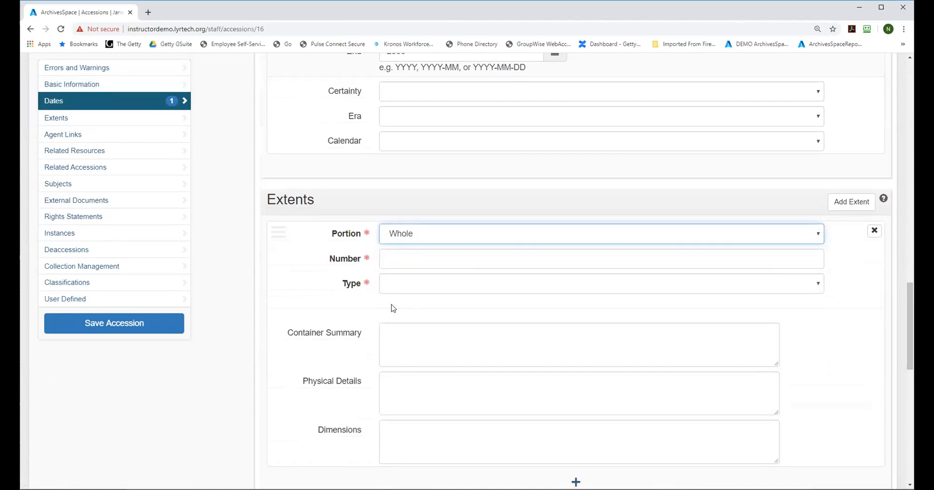
{"action": "left_click", "coordinate": [407, 256]}
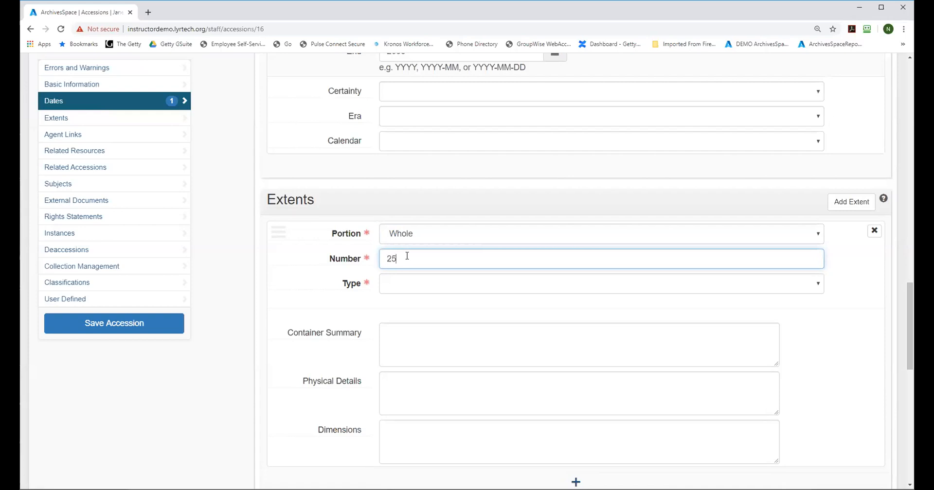
Step: Check the help text for the extent's Type field and set the type to Linear Feet
{"action": "left_click", "coordinate": [410, 282]}
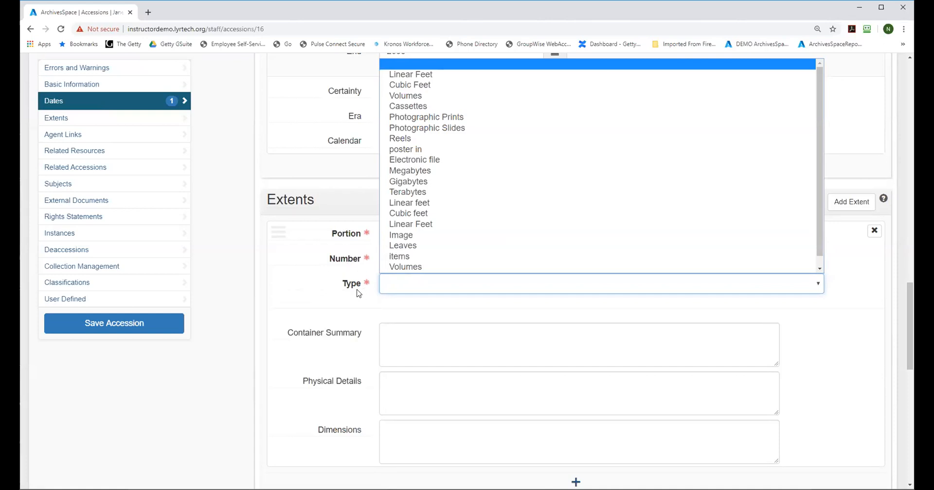
{"action": "mouse_move", "coordinate": [357, 289]}
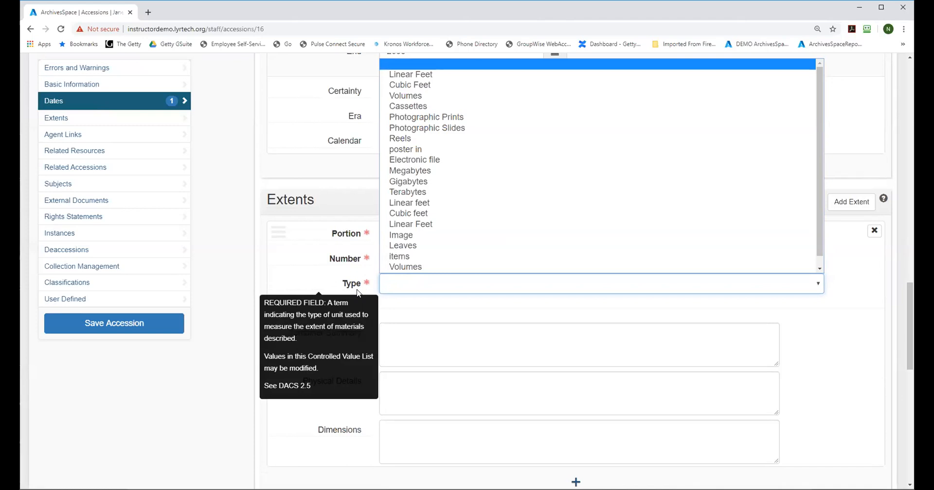
{"action": "left_click", "coordinate": [317, 271]}
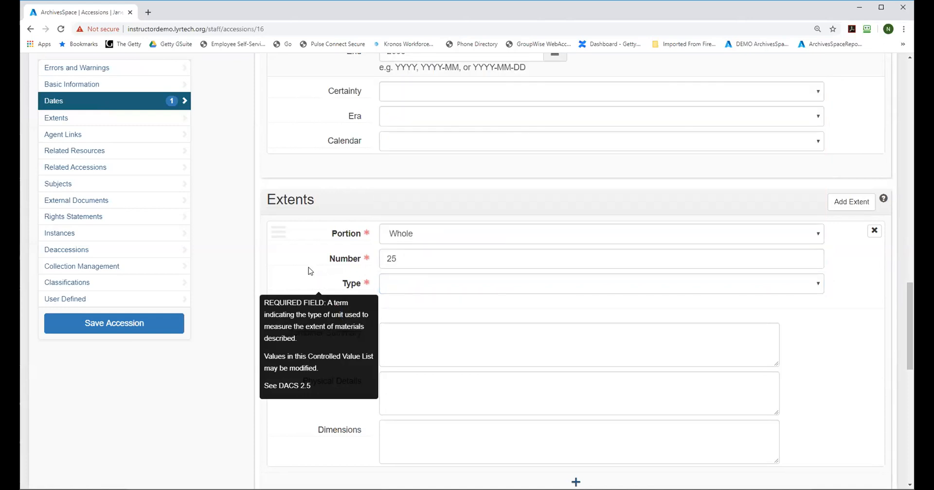
{"action": "left_click", "coordinate": [298, 278]}
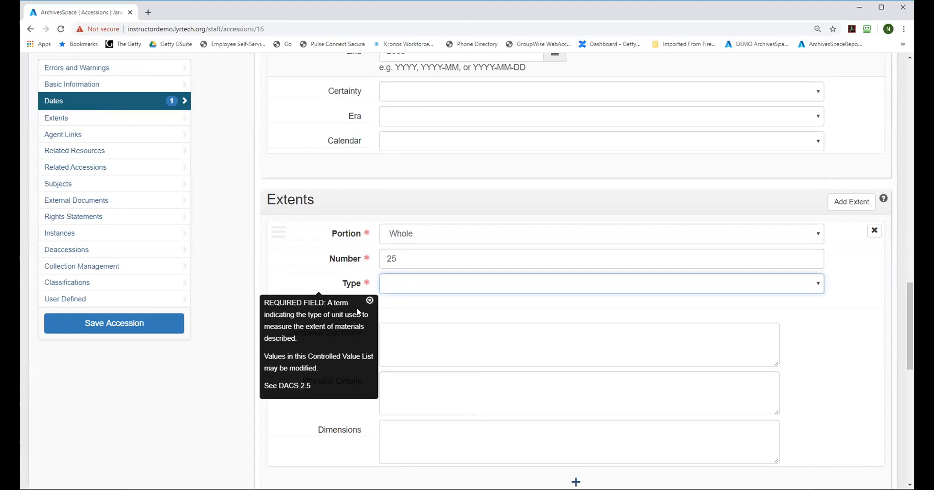
{"action": "left_click", "coordinate": [369, 302]}
{"action": "left_click", "coordinate": [396, 286]}
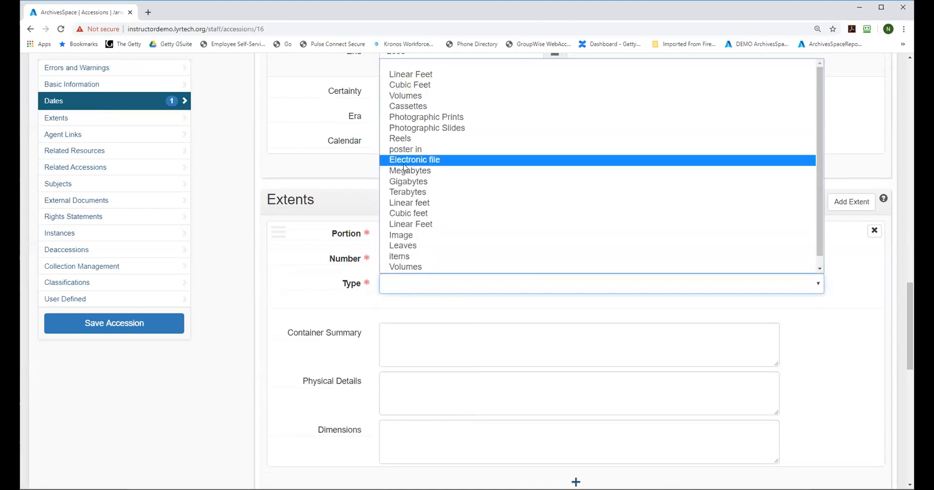
{"action": "left_click", "coordinate": [409, 74]}
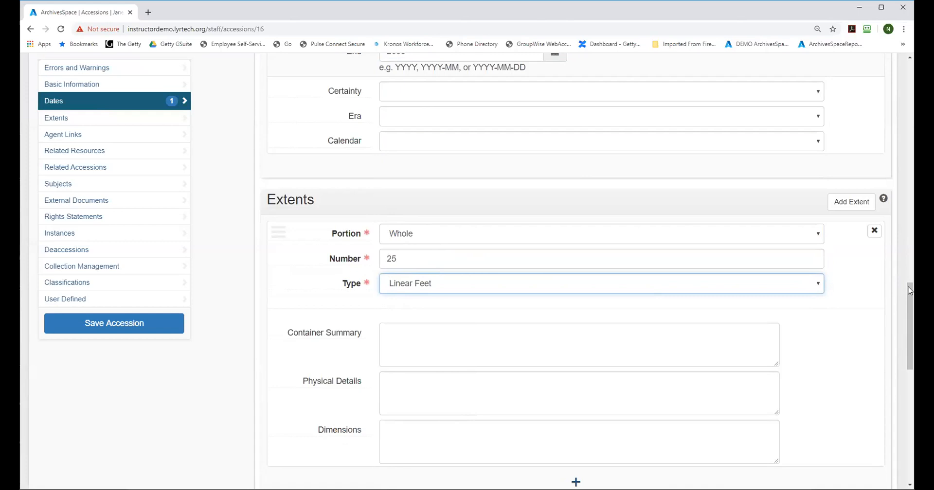
{"action": "left_click_drag", "start_coordinate": [911, 292], "coordinate": [911, 313]}
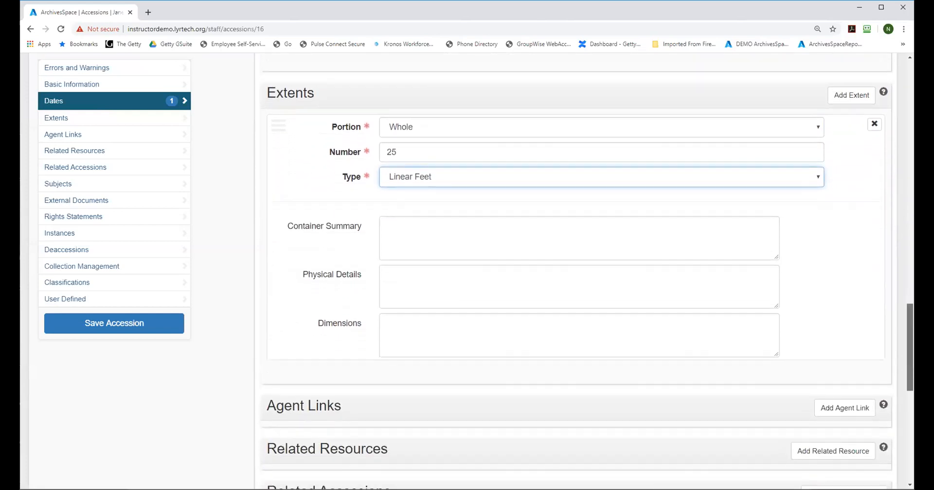
Step: Add a second extent subrecord with portion Part, number 250 and type Photographic Prints
{"action": "mouse_move", "coordinate": [548, 390]}
{"action": "left_click", "coordinate": [579, 378]}
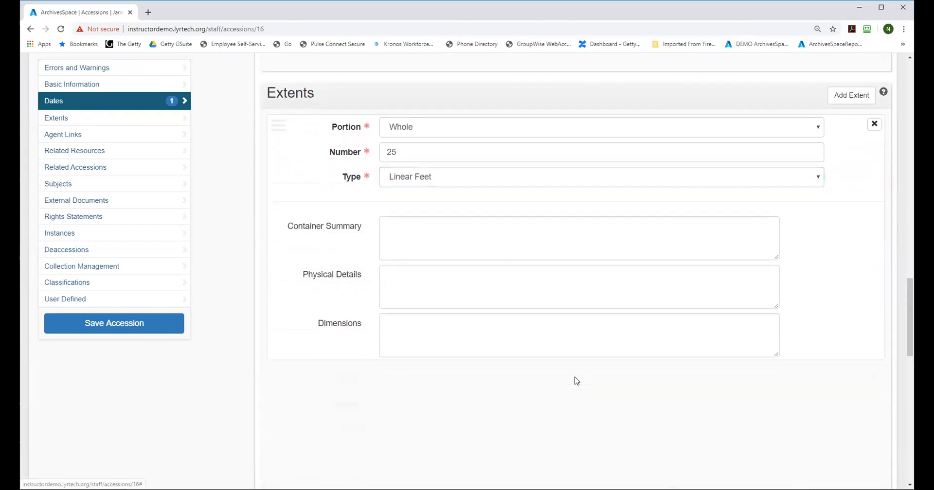
{"action": "left_click_drag", "start_coordinate": [911, 316], "coordinate": [910, 336]}
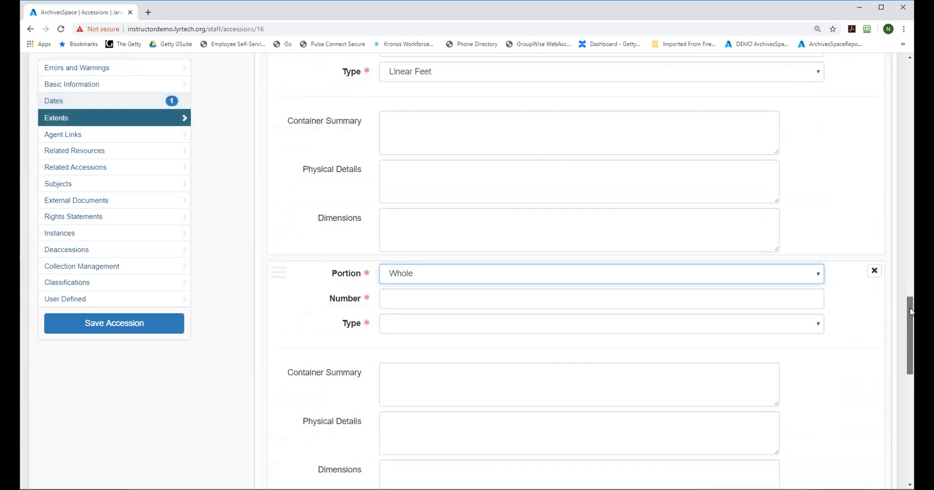
{"action": "left_click", "coordinate": [813, 274]}
{"action": "left_click", "coordinate": [537, 302]}
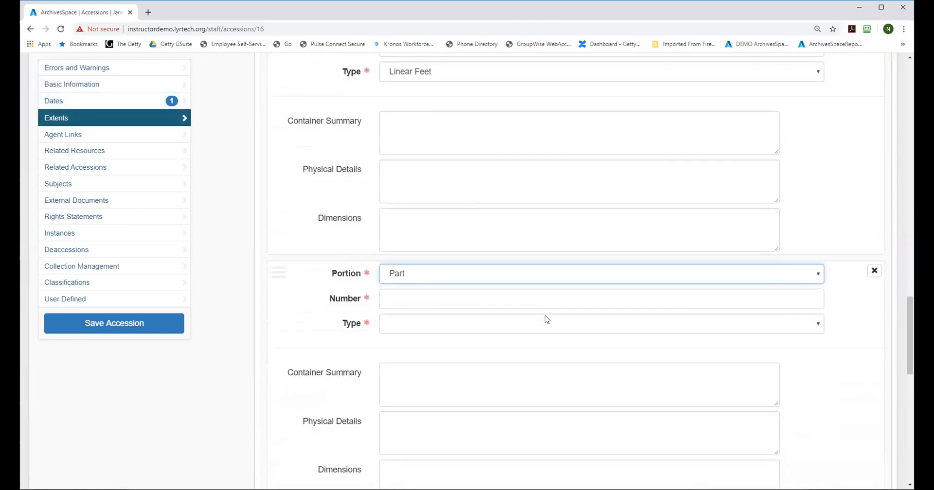
{"action": "left_click", "coordinate": [415, 299]}
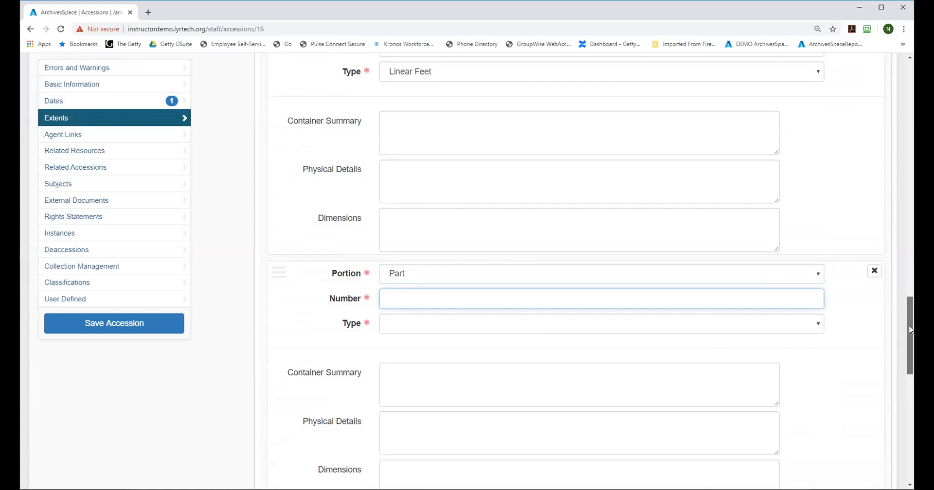
{"action": "type", "text": "250"}
{"action": "left_click", "coordinate": [680, 323]}
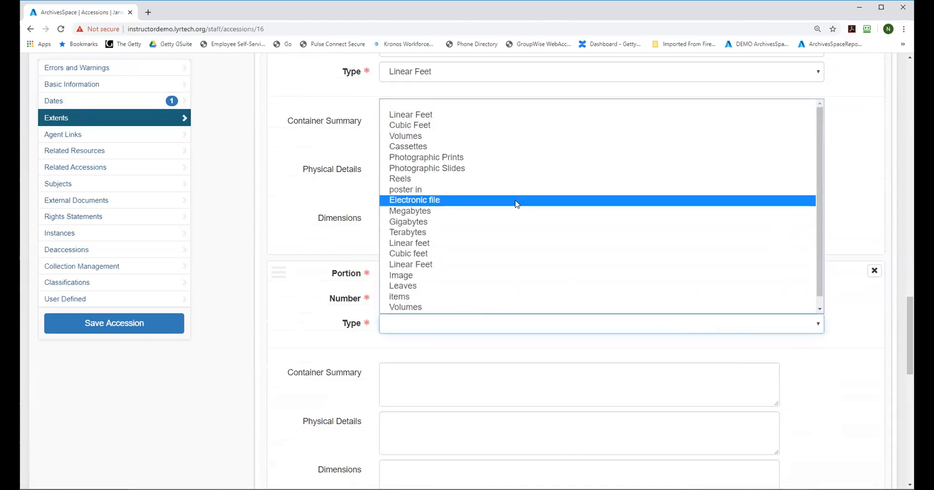
{"action": "left_click", "coordinate": [509, 172]}
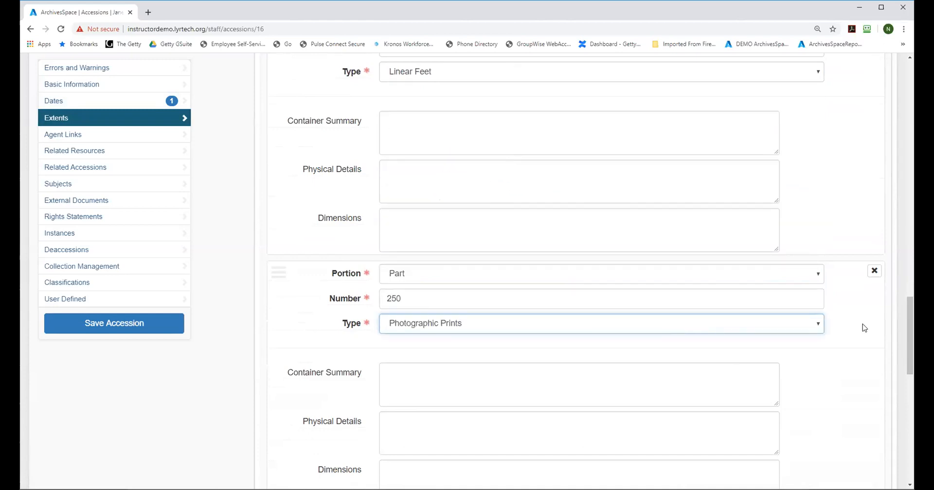
Step: Review the available unit types and the help text for the whole extent's Type field
{"action": "left_click_drag", "start_coordinate": [909, 336], "coordinate": [911, 313]}
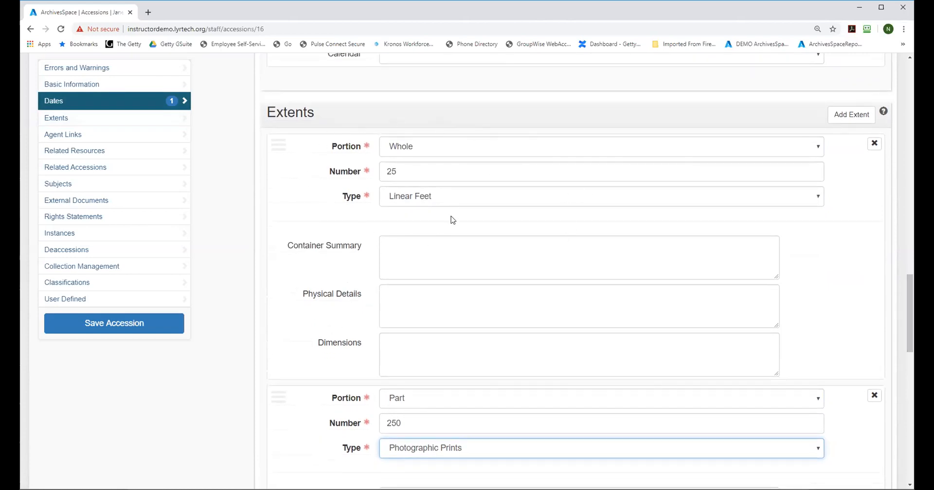
{"action": "left_click", "coordinate": [380, 197]}
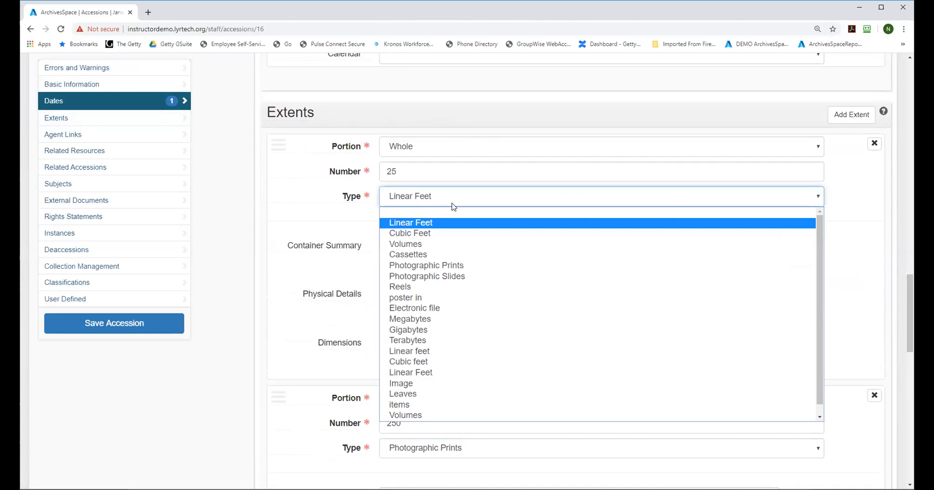
{"action": "left_click", "coordinate": [342, 201]}
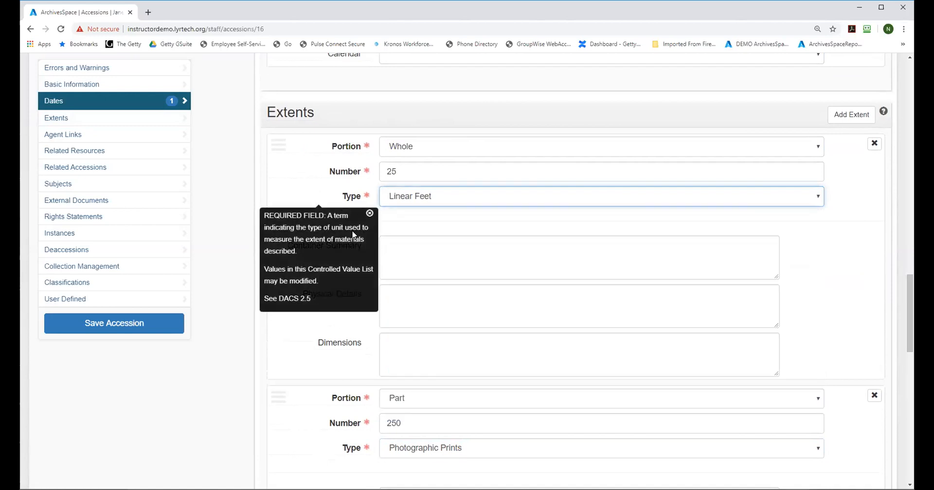
{"action": "double_click", "coordinate": [294, 412]}
{"action": "left_click", "coordinate": [369, 213]}
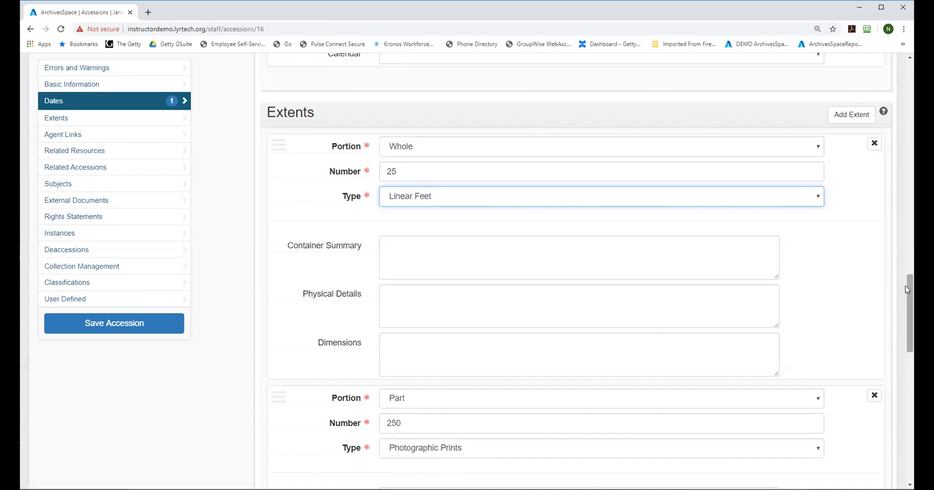
Step: Enter "(40 Hollinger boxes)" as the container summary of the whole extent
{"action": "mouse_move", "coordinate": [911, 287]}
{"action": "left_mouse_down"}
{"action": "mouse_move", "coordinate": [911, 305]}
{"action": "mouse_move", "coordinate": [911, 282]}
{"action": "left_mouse_up"}
{"action": "left_click", "coordinate": [416, 276]}
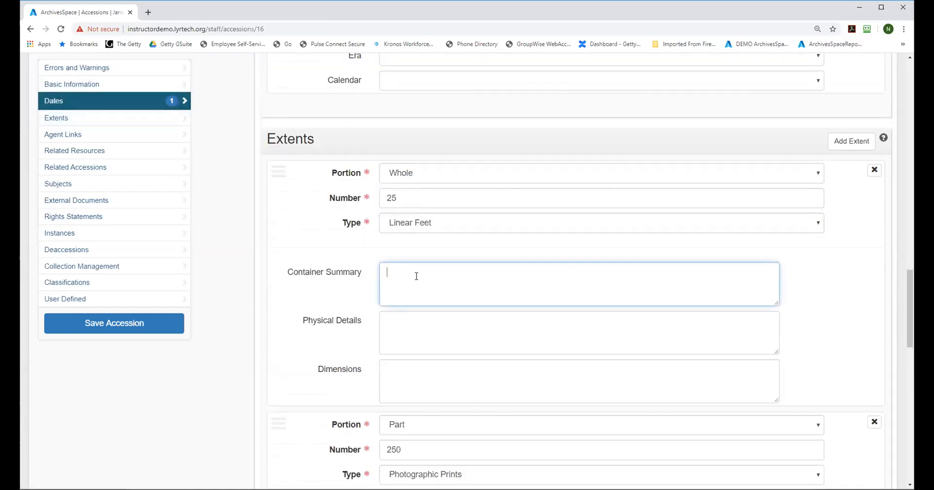
{"action": "type", "text": "(40 Hollinger boxes"}
{"action": "left_click_drag", "start_coordinate": [909, 287], "coordinate": [911, 319]}
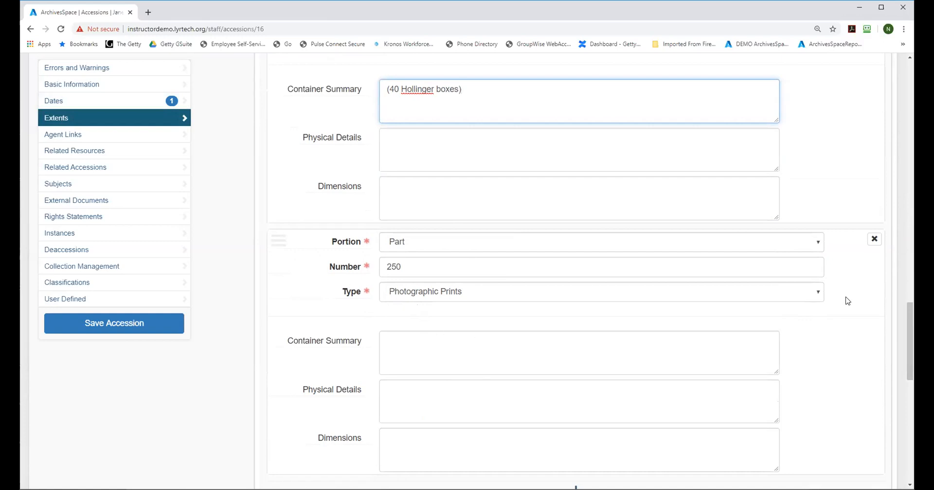
Step: Check the Inventory field in the basic information, and add an external document titled "Inventory of accession"
{"action": "left_click_drag", "start_coordinate": [906, 329], "coordinate": [907, 239]}
{"action": "scroll", "coordinate": [549, 282], "scroll_direction": "up", "scroll_amount": 10}
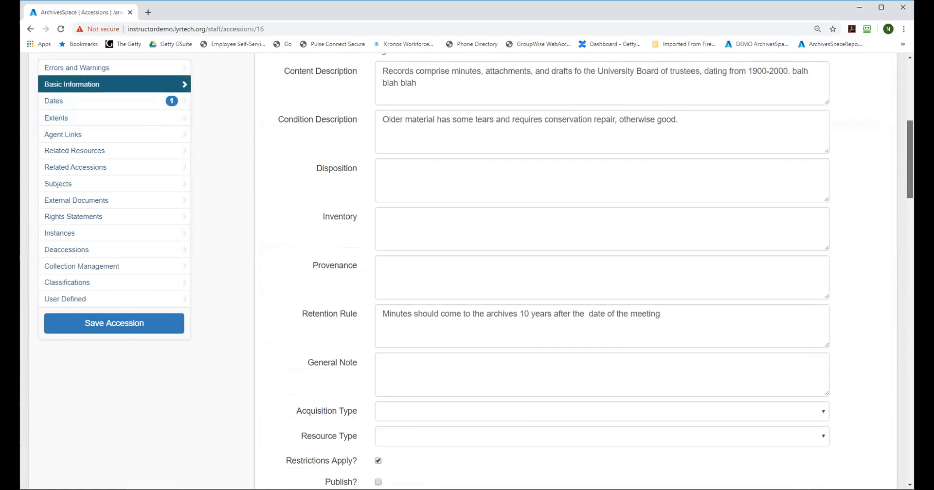
{"action": "left_click", "coordinate": [396, 236]}
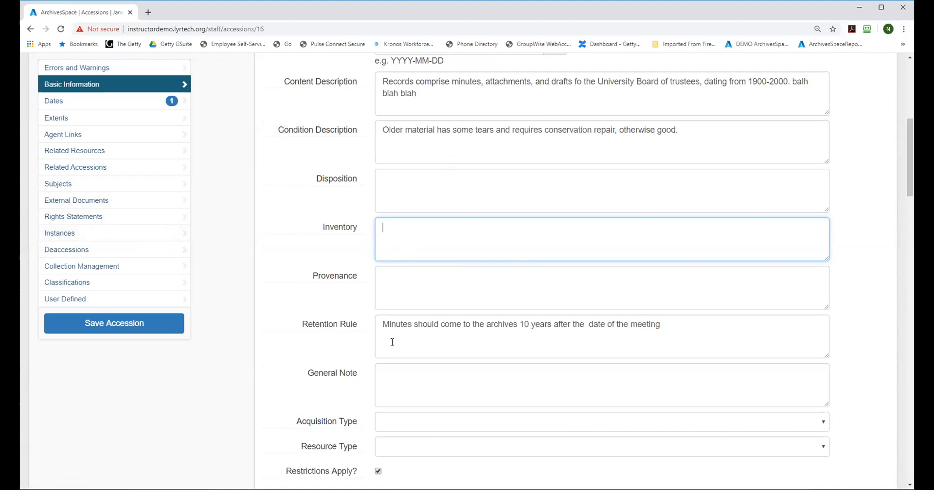
{"action": "left_click", "coordinate": [62, 201]}
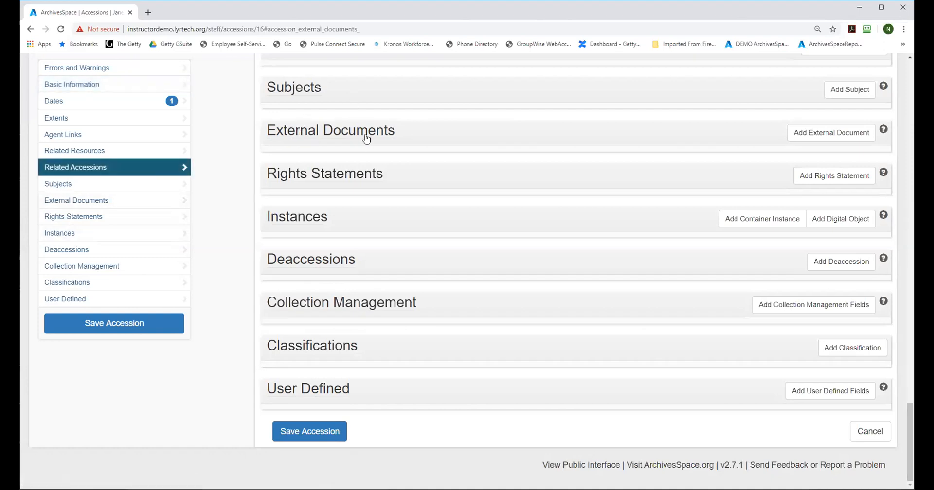
{"action": "left_click", "coordinate": [827, 132]}
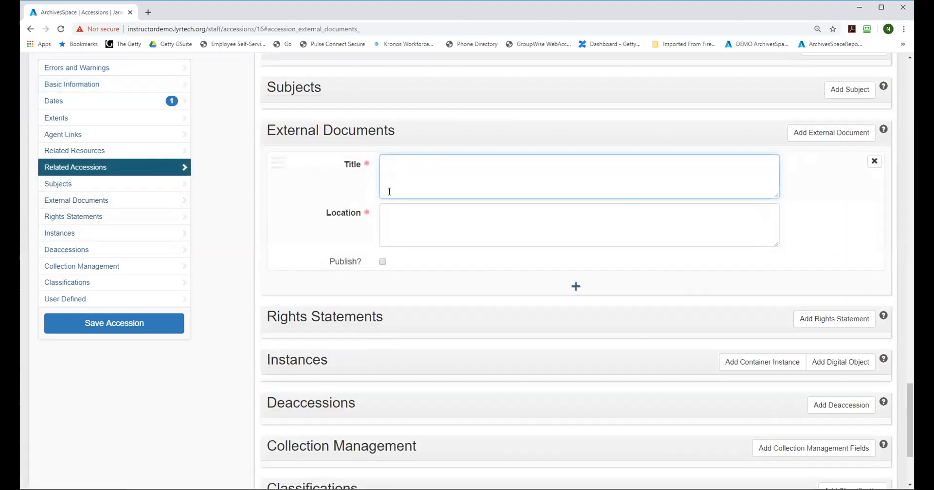
{"action": "mouse_move", "coordinate": [345, 218]}
{"action": "type", "text": "Inventory of accession"}
Step: Fill in the external document's location and save the accession
{"action": "left_click", "coordinate": [408, 222]}
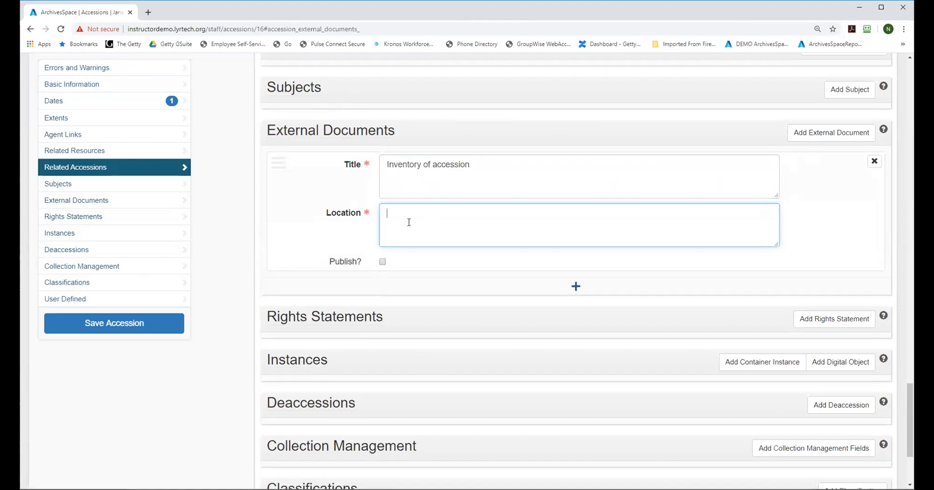
{"action": "type", "text": "F:/"}
{"action": "left_click", "coordinate": [116, 323]}
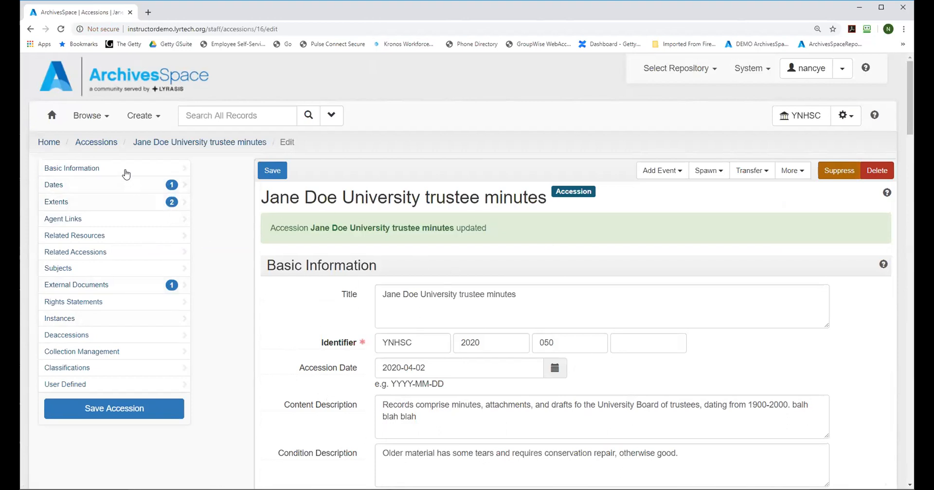
Step: View the saved trustee minutes accession in read-only form and check which record types can be spawned from it
{"action": "left_click", "coordinate": [146, 144]}
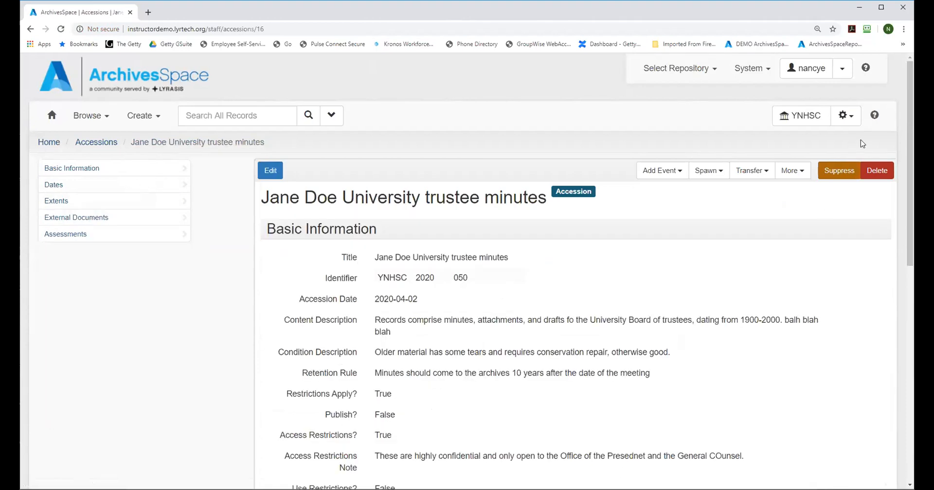
{"action": "mouse_move", "coordinate": [911, 122]}
{"action": "left_mouse_down"}
{"action": "mouse_move", "coordinate": [911, 323]}
{"action": "mouse_move", "coordinate": [911, 120]}
{"action": "left_mouse_up"}
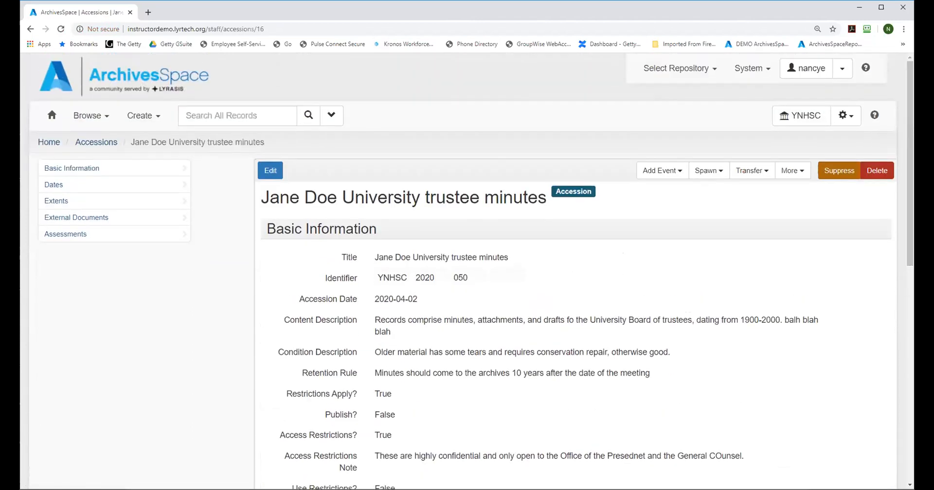
{"action": "left_click", "coordinate": [704, 177]}
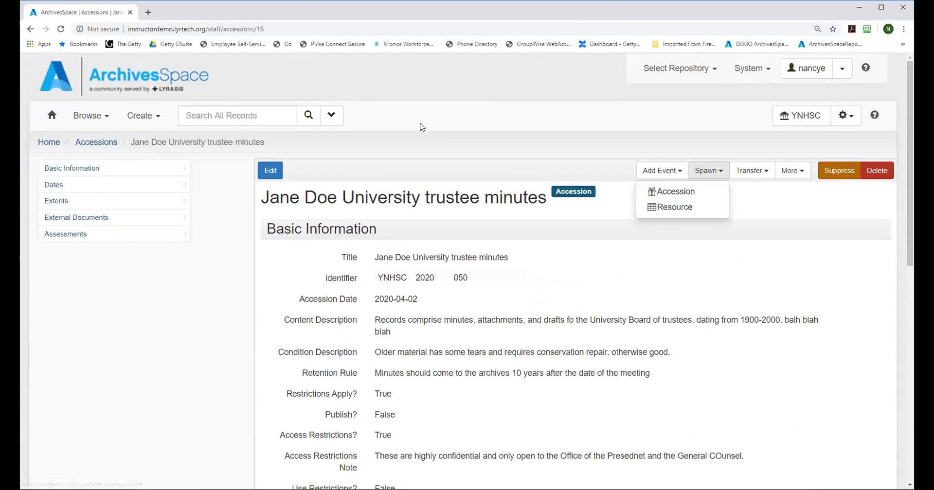
{"action": "left_click", "coordinate": [651, 186]}
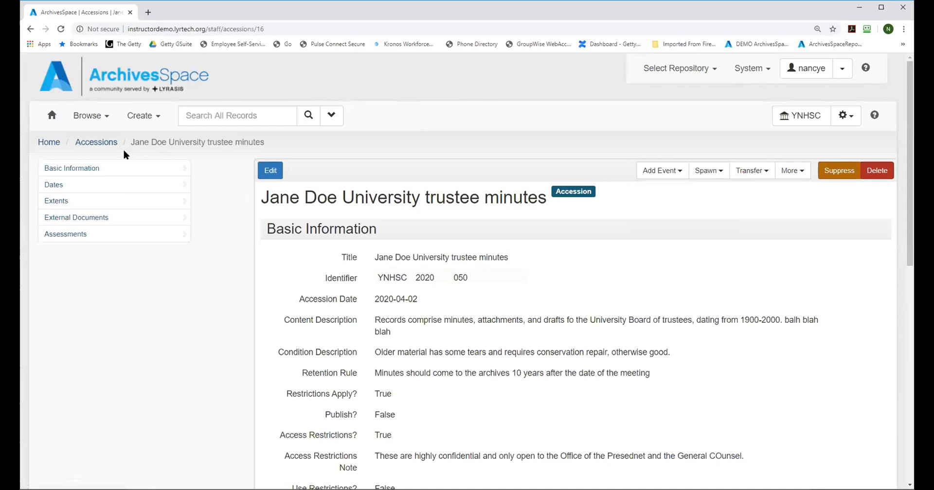
Step: Filter the repository's accessions by the exact phrase "background files"
{"action": "left_click", "coordinate": [93, 145]}
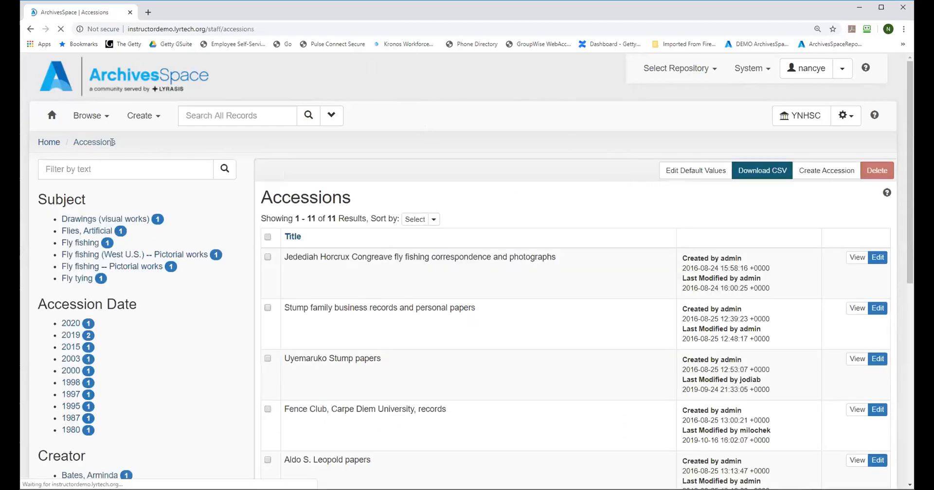
{"action": "left_click", "coordinate": [98, 166]}
{"action": "type", "text": "bac"}
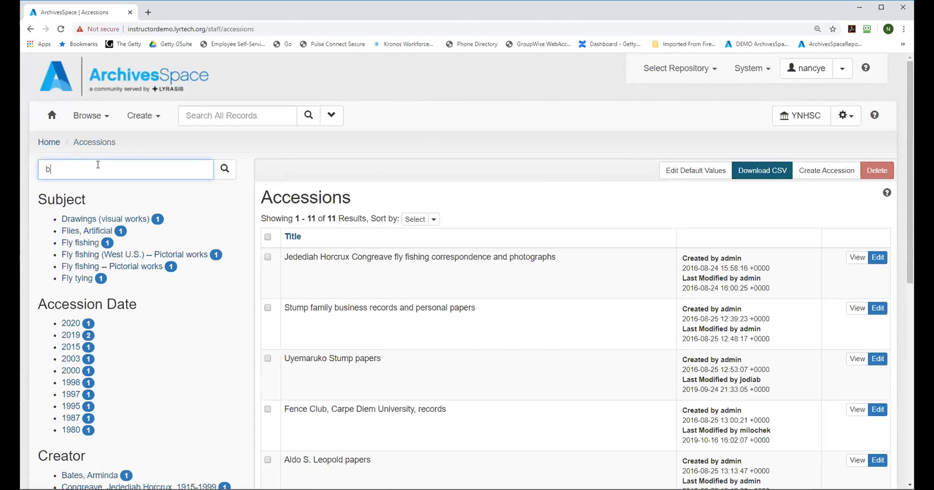
{"action": "key", "text": "BackSpace"}
{"action": "type", "text": "\"background files\""}
{"action": "key", "text": "Return"}
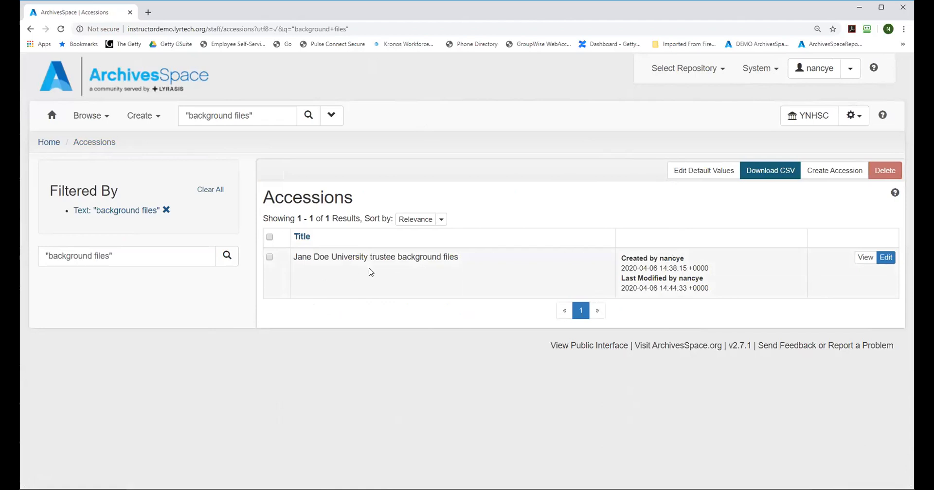
Step: View the trustee background files accession and review its basic information, dates, extents, agent links and external documents
{"action": "left_click", "coordinate": [866, 259]}
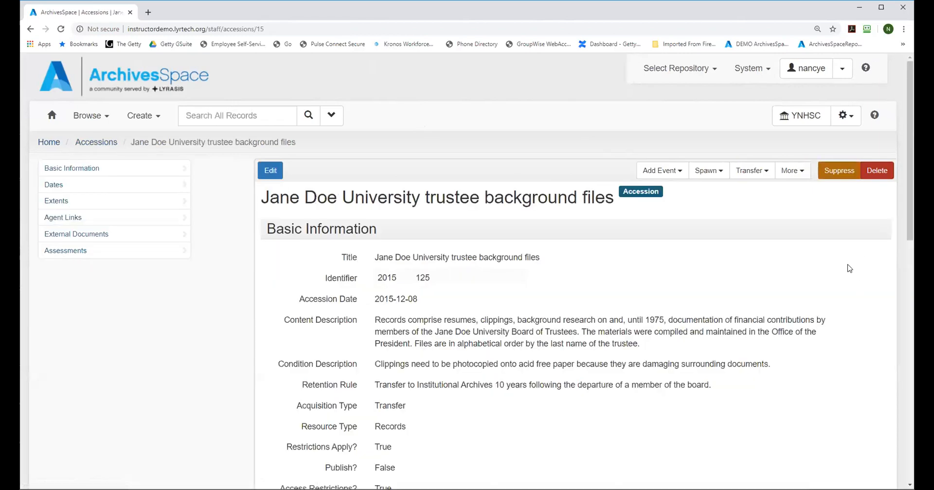
{"action": "left_click_drag", "start_coordinate": [909, 115], "coordinate": [909, 157]}
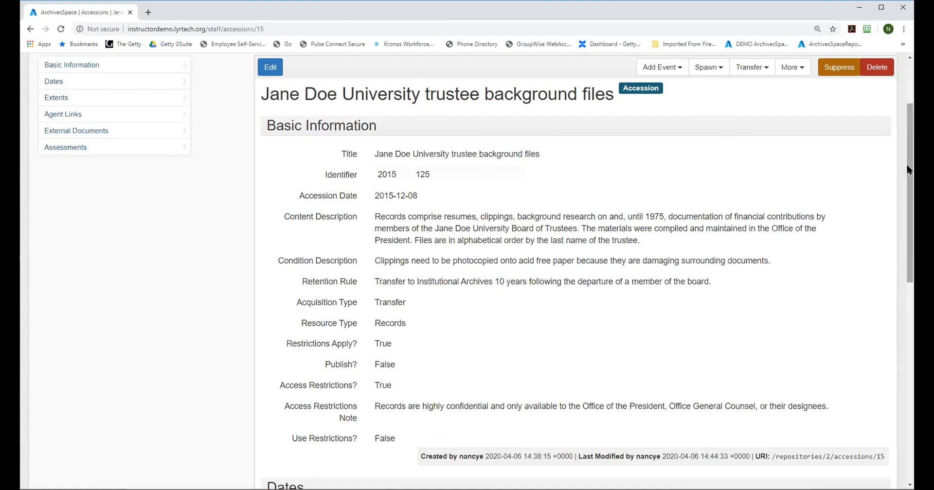
{"action": "left_click_drag", "start_coordinate": [909, 169], "coordinate": [897, 352]}
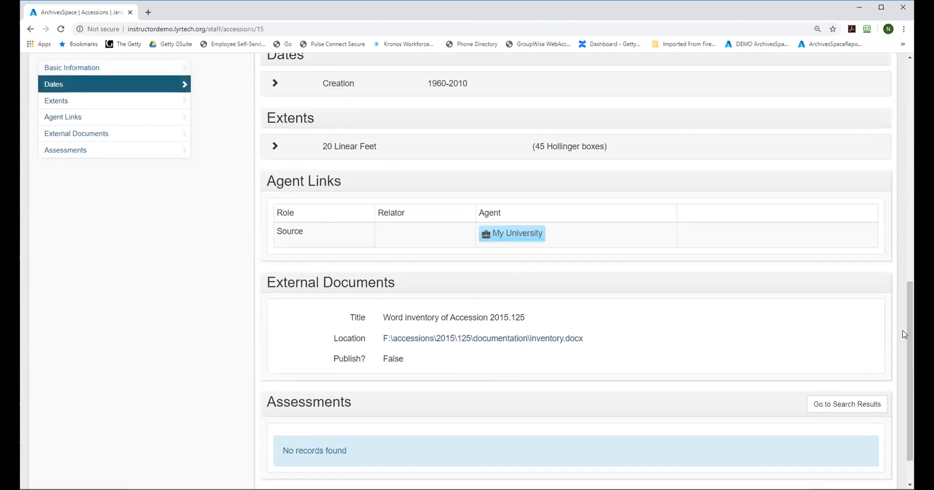
{"action": "left_click_drag", "start_coordinate": [911, 329], "coordinate": [909, 109]}
{"action": "left_click", "coordinate": [695, 174]}
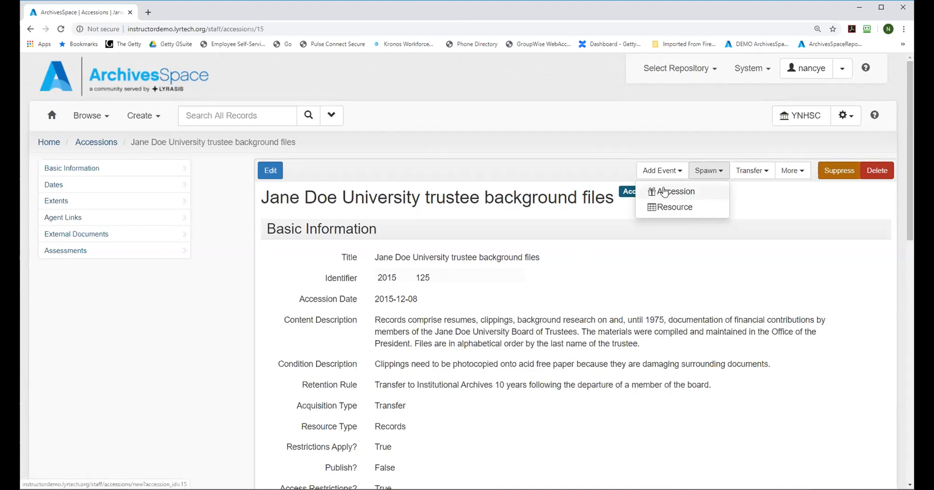
{"action": "left_click", "coordinate": [665, 192]}
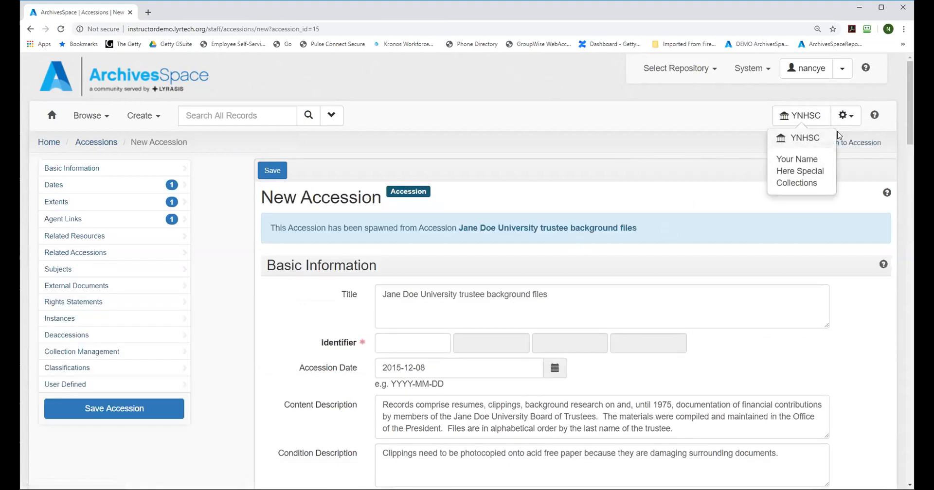
{"action": "left_click", "coordinate": [92, 143]}
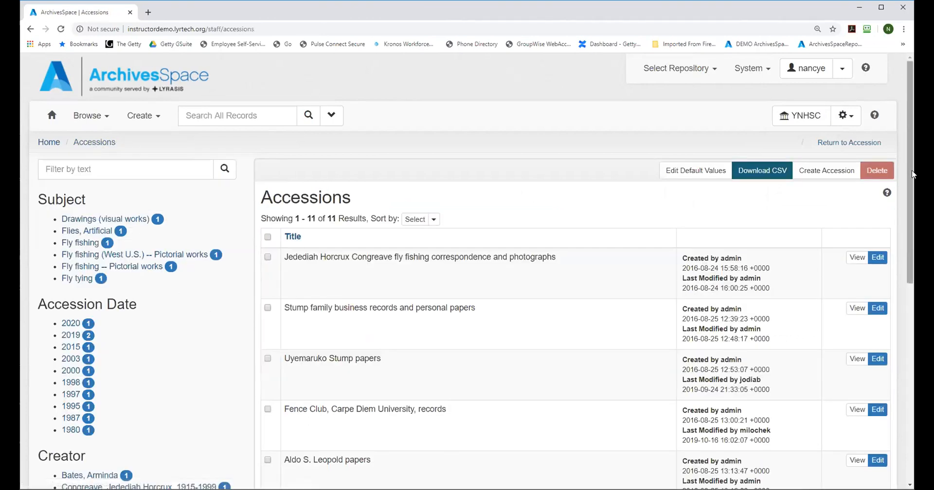
Step: View the trustee background files accession from the accessions list and spawn a new accession from it
{"action": "scroll", "coordinate": [911, 173], "scroll_direction": "down", "scroll_amount": 8}
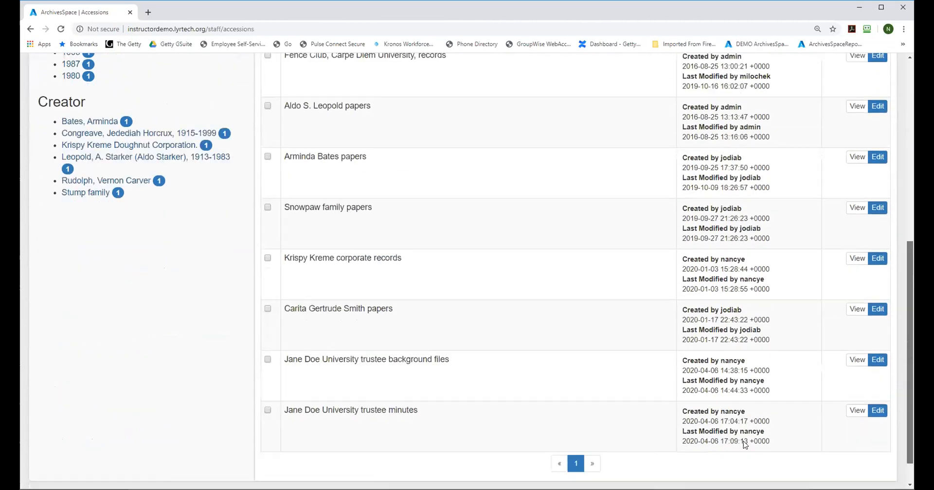
{"action": "left_click", "coordinate": [859, 326]}
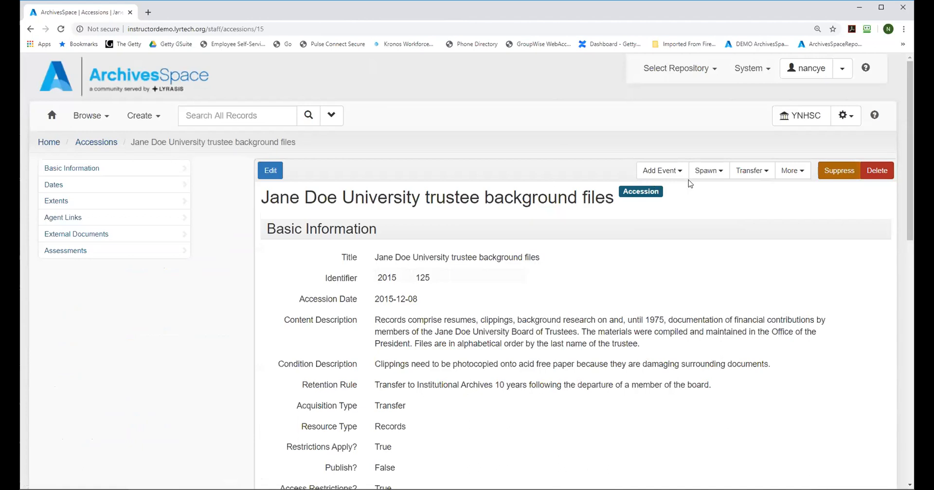
{"action": "left_click", "coordinate": [713, 172]}
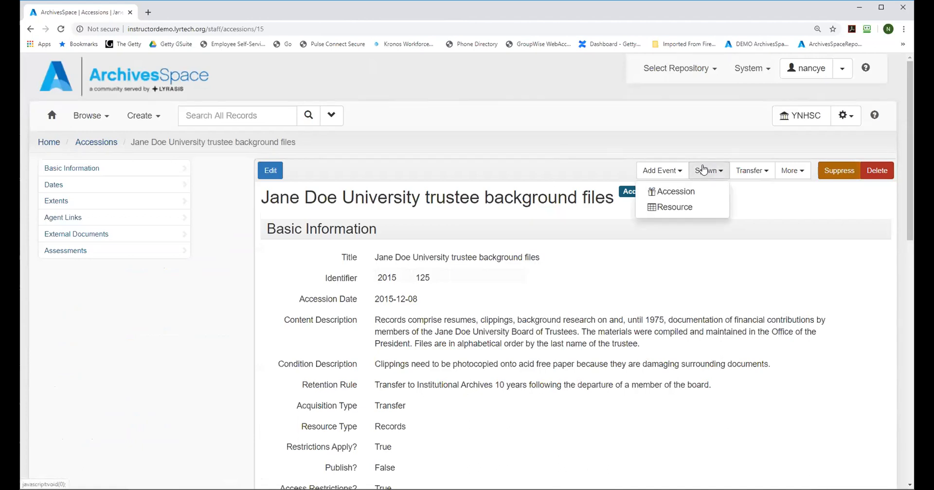
{"action": "left_click", "coordinate": [669, 193]}
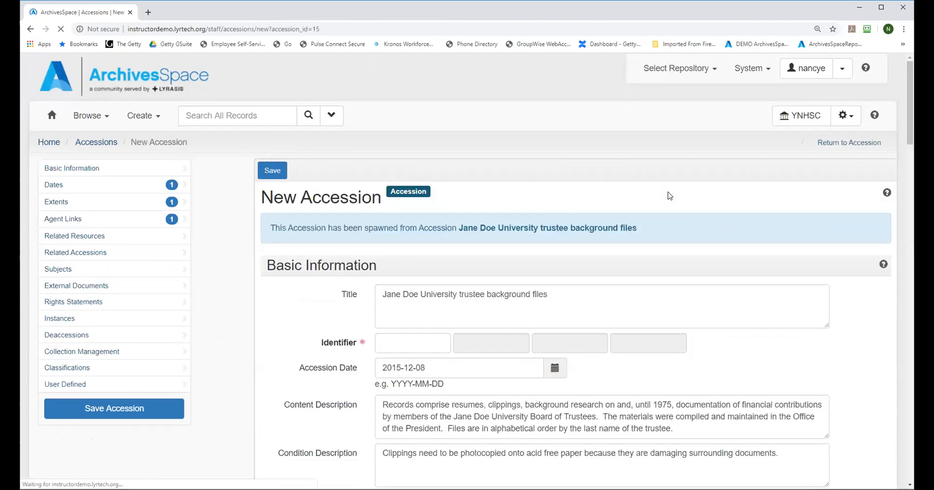
Step: Enter the spawned accession's identifier as YNHSC, 2020 and 051 in its first three parts
{"action": "mouse_move", "coordinate": [909, 81]}
{"action": "left_mouse_down"}
{"action": "mouse_move", "coordinate": [913, 102]}
{"action": "mouse_move", "coordinate": [911, 92]}
{"action": "left_mouse_up"}
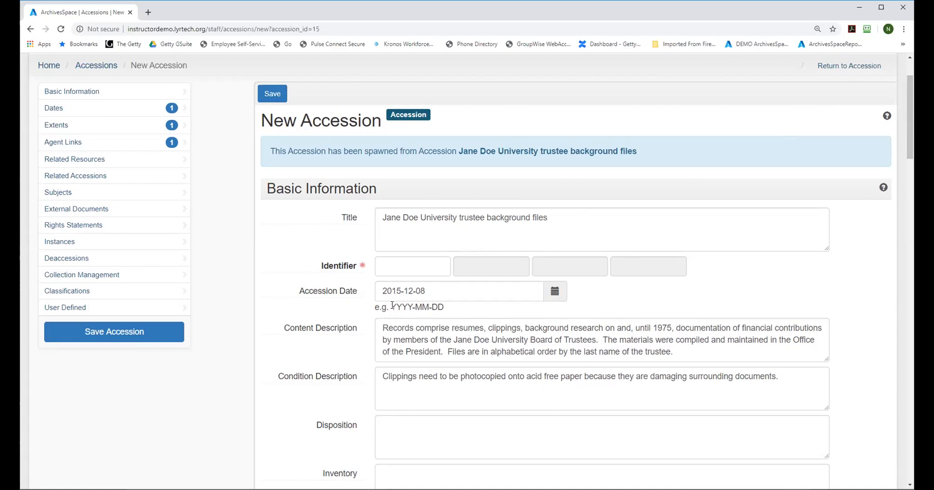
{"action": "left_click", "coordinate": [440, 268]}
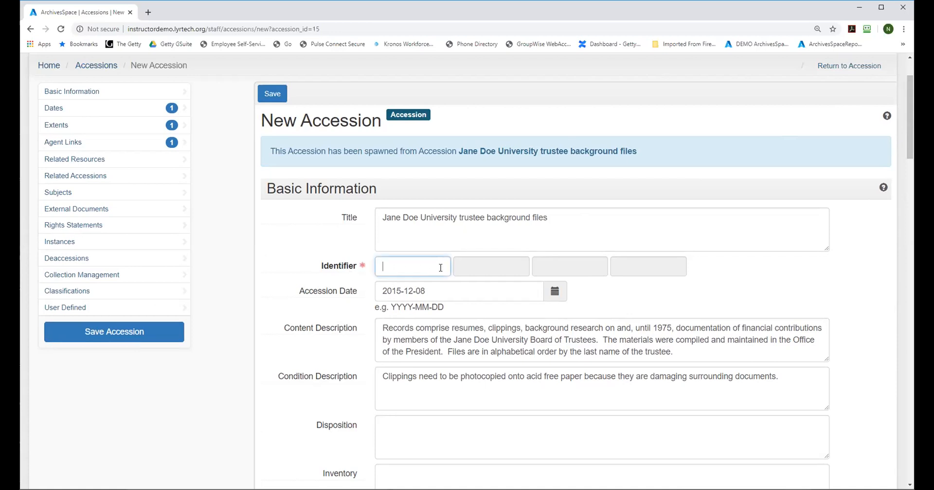
{"action": "type", "text": "YN"}
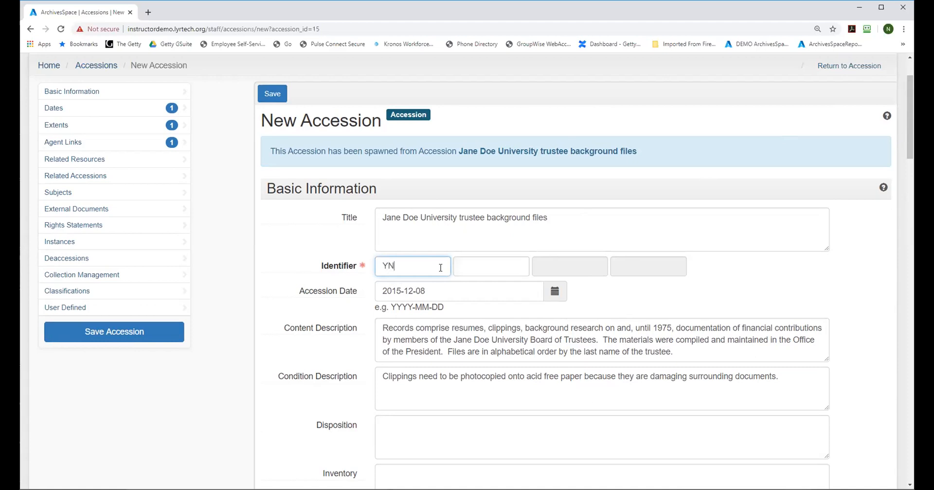
{"action": "type", "text": "HSC"}
{"action": "left_click", "coordinate": [477, 270]}
{"action": "type", "text": "2020"}
{"action": "left_click", "coordinate": [553, 260]}
{"action": "type", "text": "051"}
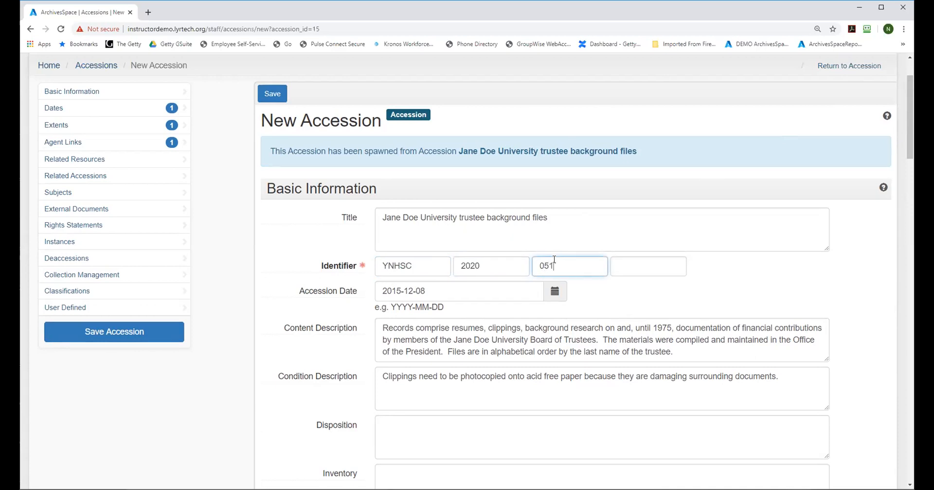
Step: Set the accession date to 2020-04-03 using the calendar
{"action": "left_click", "coordinate": [554, 292]}
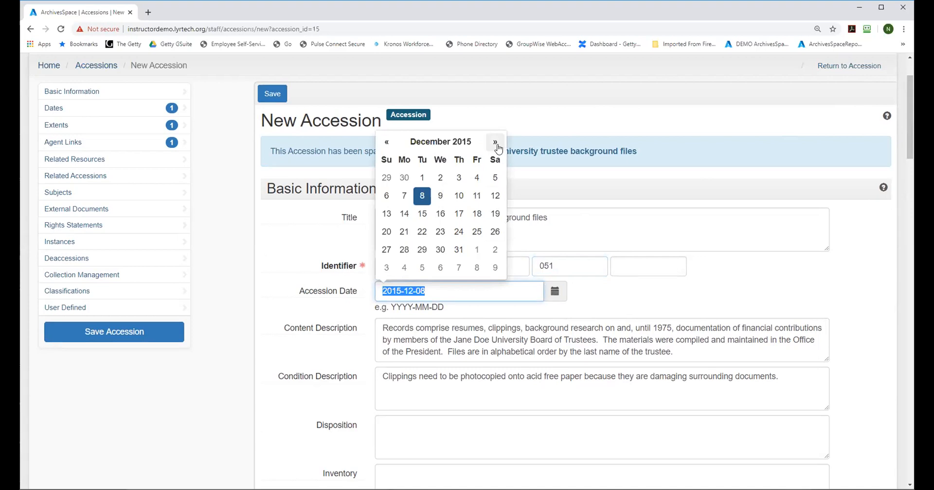
{"action": "left_click", "coordinate": [464, 142]}
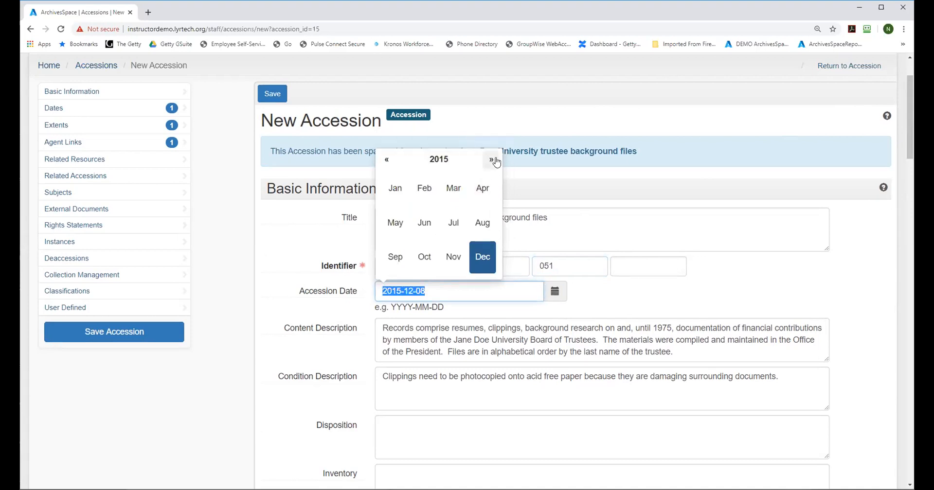
{"action": "left_click", "coordinate": [439, 159]}
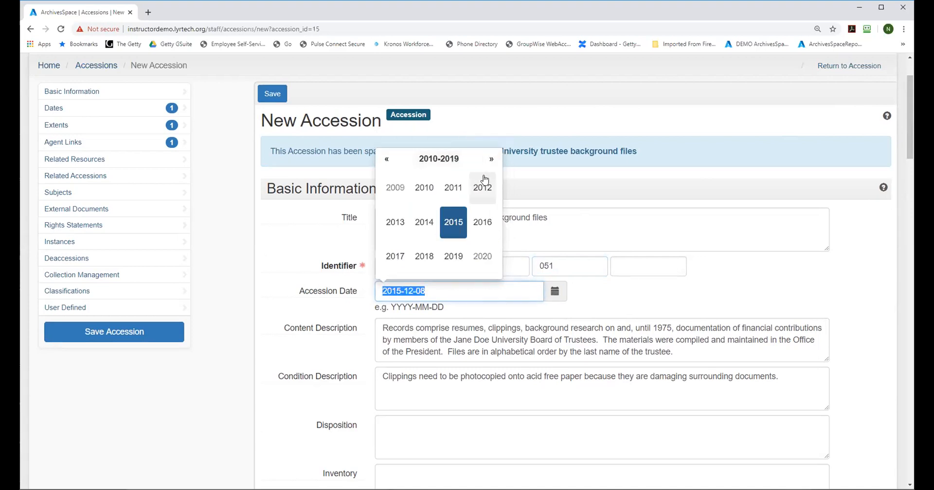
{"action": "left_click", "coordinate": [482, 256]}
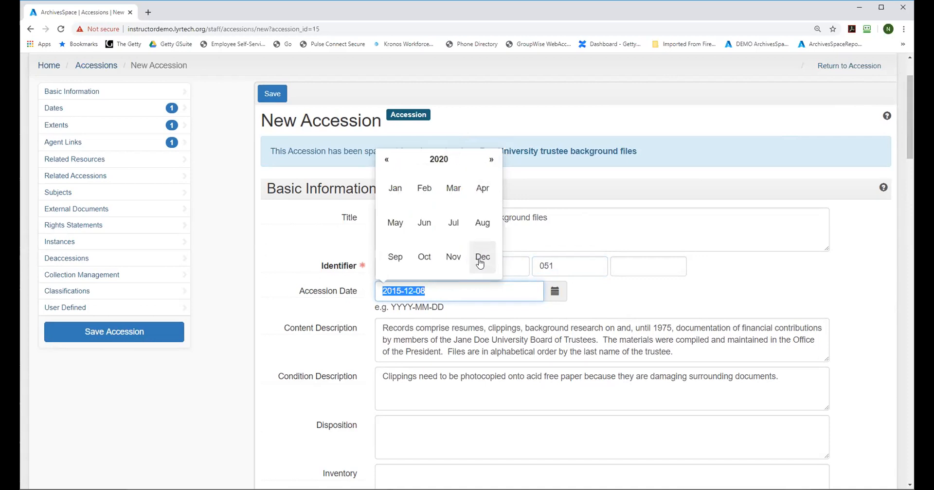
{"action": "left_click", "coordinate": [480, 192]}
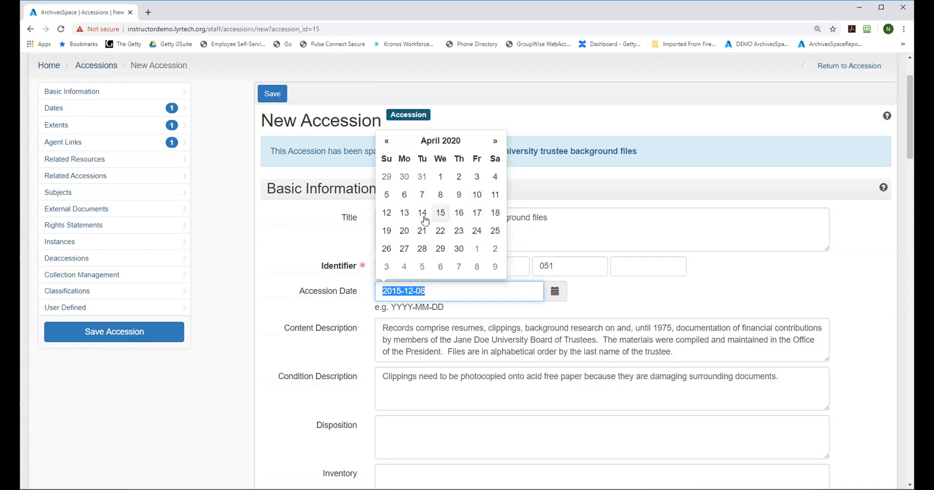
{"action": "left_click", "coordinate": [475, 184]}
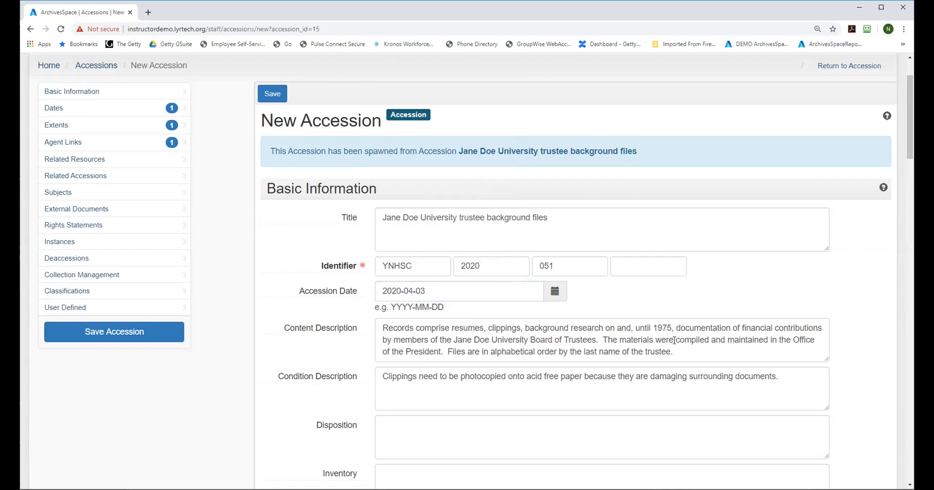
Step: Append "Materials date from 1980 to 2000" to the end of the content description
{"action": "scroll", "coordinate": [911, 132], "scroll_direction": "down", "scroll_amount": 2}
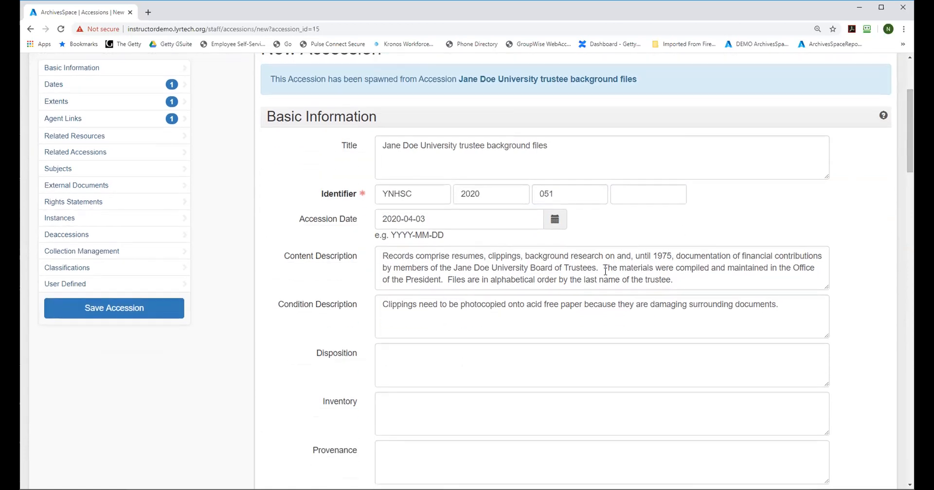
{"action": "left_click", "coordinate": [685, 280]}
{"action": "type", "text": "Ma"}
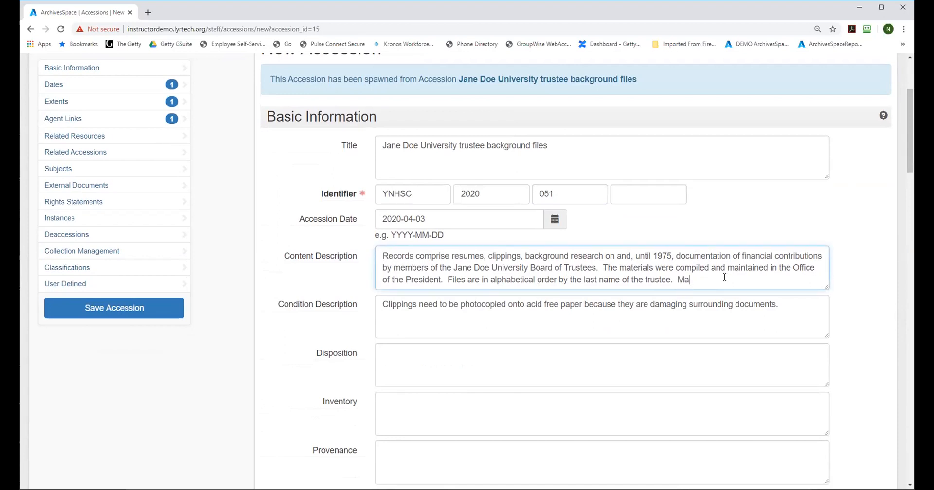
{"action": "type", "text": "terials dat form "}
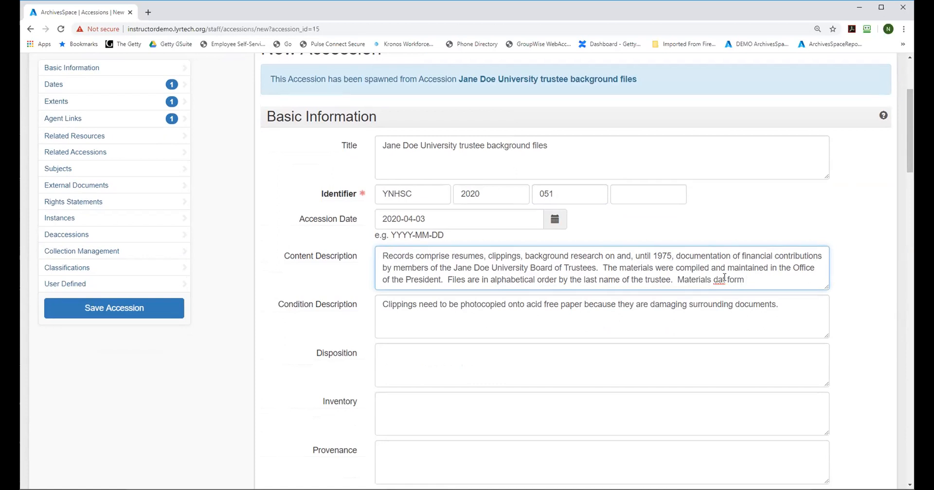
{"action": "type", "text": "1980 to 2000"}
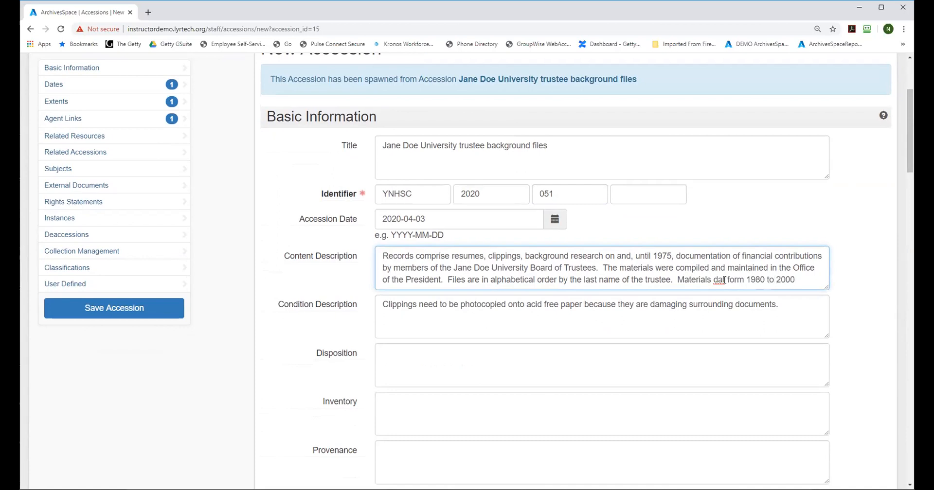
{"action": "type", "text": "e"}
{"action": "key", "text": "BackSpace"}
{"action": "key", "text": "BackSpace"}
{"action": "type", "text": "ro"}
Step: Change the creation date's expression to 1980-2000
{"action": "left_click_drag", "start_coordinate": [910, 155], "coordinate": [895, 252]}
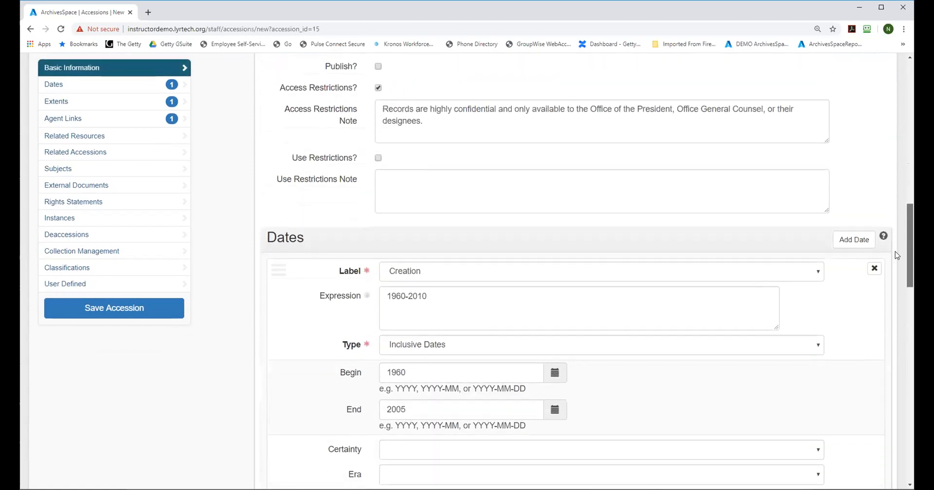
{"action": "left_click", "coordinate": [407, 293]}
{"action": "key", "text": "BackSpace"}
{"action": "key", "text": "BackSpace"}
{"action": "type", "text": "80"}
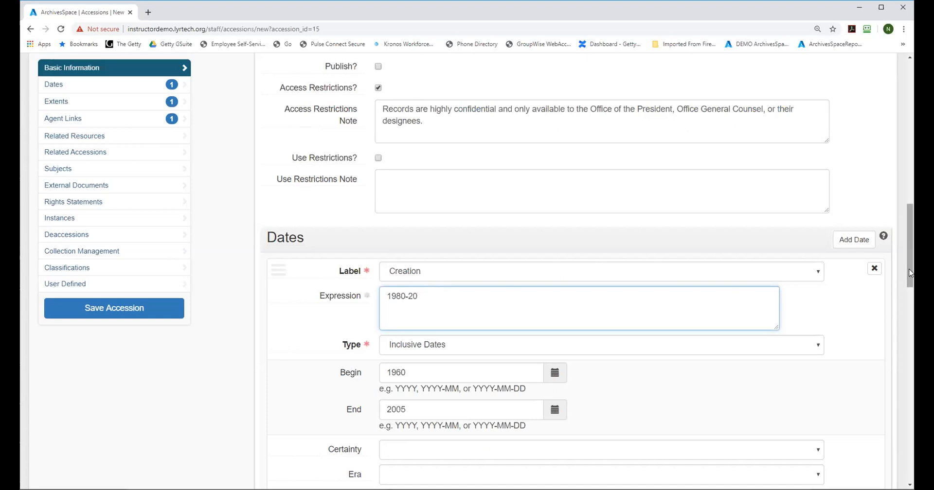
{"action": "left_click_drag", "start_coordinate": [910, 274], "coordinate": [910, 242]}
{"action": "scroll", "coordinate": [233, 220], "scroll_direction": "up", "scroll_amount": 7}
{"action": "scroll", "coordinate": [234, 220], "scroll_direction": "down", "scroll_amount": 8}
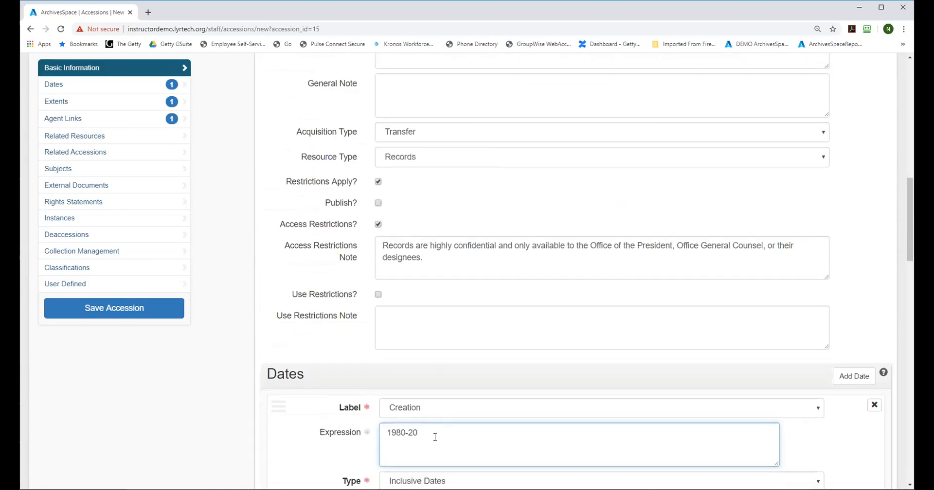
{"action": "type", "text": "00"}
Step: Set the creation date's begin year to 1980 and its end year to 2000
{"action": "left_click_drag", "start_coordinate": [908, 249], "coordinate": [773, 287]}
{"action": "left_click", "coordinate": [406, 322]}
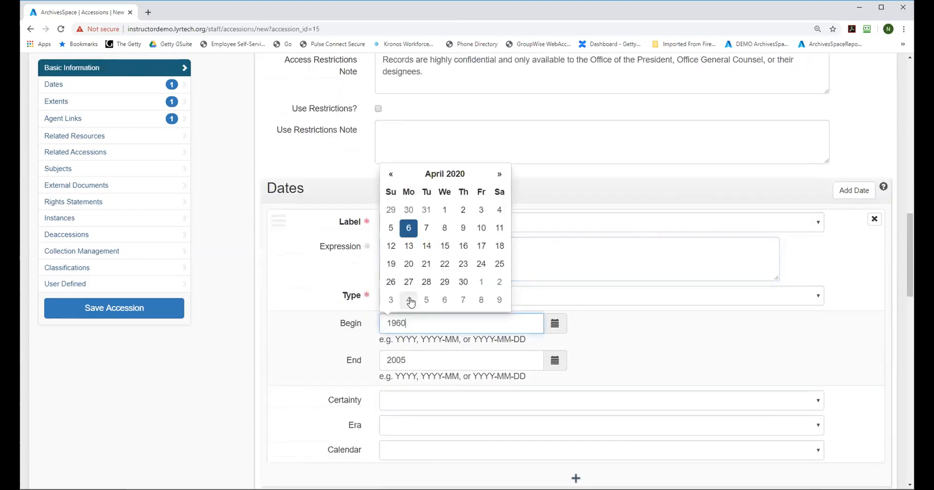
{"action": "key", "text": "BackSpace"}
{"action": "key", "text": "BackSpace"}
{"action": "type", "text": "80"}
{"action": "left_click", "coordinate": [409, 360]}
{"action": "key", "text": "BackSpace"}
{"action": "key", "text": "BackSpace"}
{"action": "type", "text": "00"}
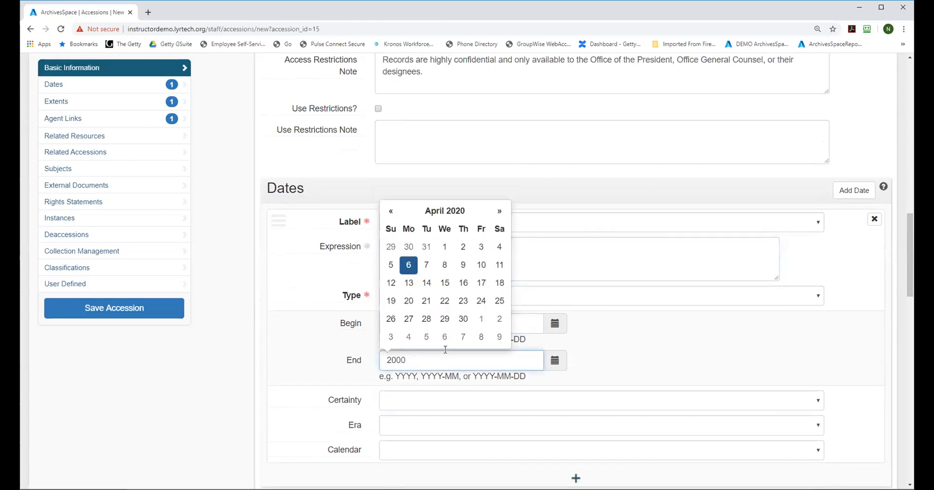
{"action": "left_click", "coordinate": [761, 338]}
Step: Set the extent number to 10 and change its container summary to "(10 bankers boxes)"
{"action": "left_click_drag", "start_coordinate": [909, 226], "coordinate": [906, 282]}
{"action": "left_click_drag", "start_coordinate": [399, 271], "coordinate": [386, 268]}
{"action": "type", "text": "10"}
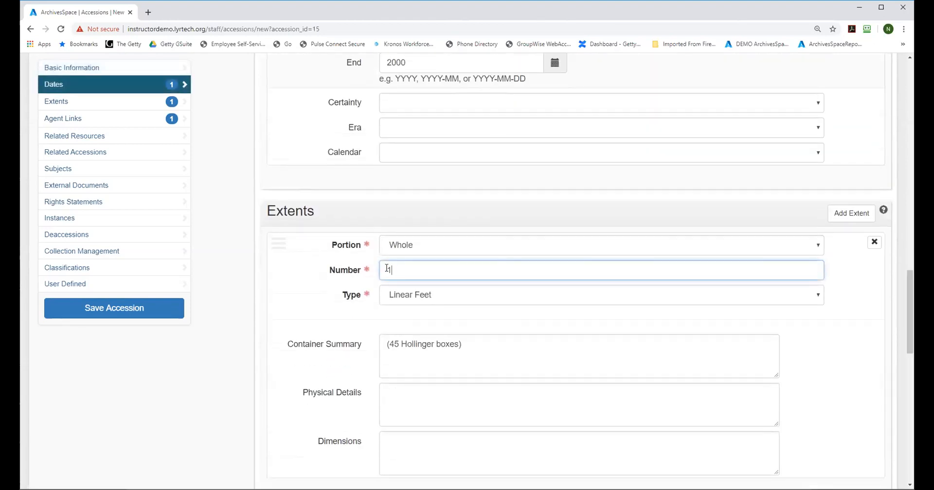
{"action": "left_click", "coordinate": [471, 347]}
{"action": "left_click_drag", "start_coordinate": [400, 344], "coordinate": [391, 342]}
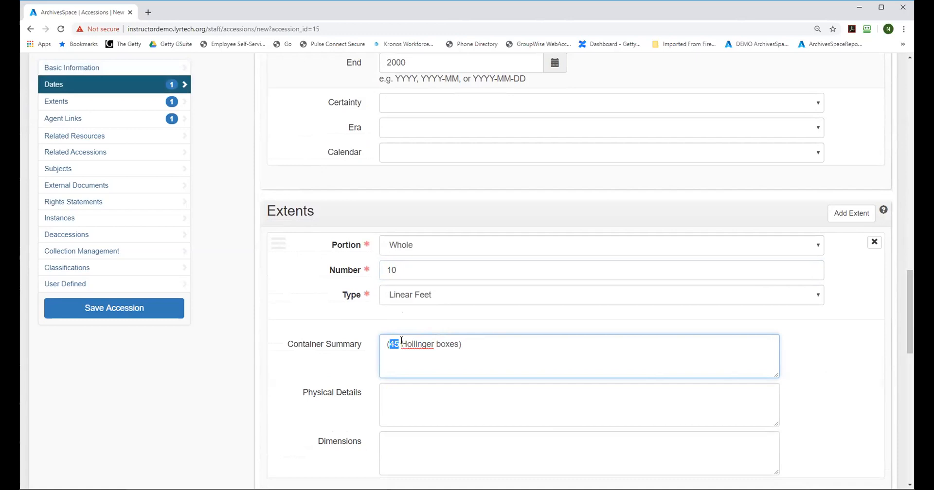
{"action": "type", "text": "10"}
{"action": "left_click_drag", "start_coordinate": [433, 344], "coordinate": [401, 344]}
{"action": "type", "text": "bankers"}
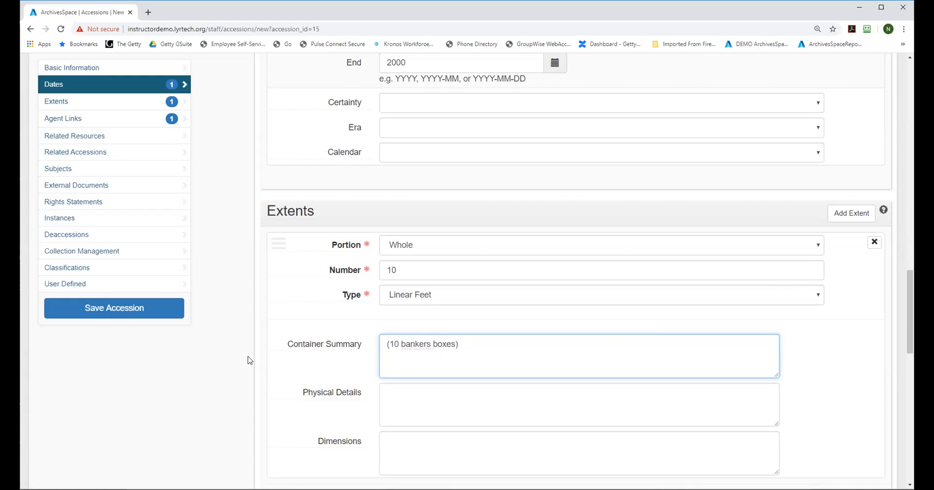
Step: Check the external documents section of the spawned accession and save the record
{"action": "left_click", "coordinate": [83, 190]}
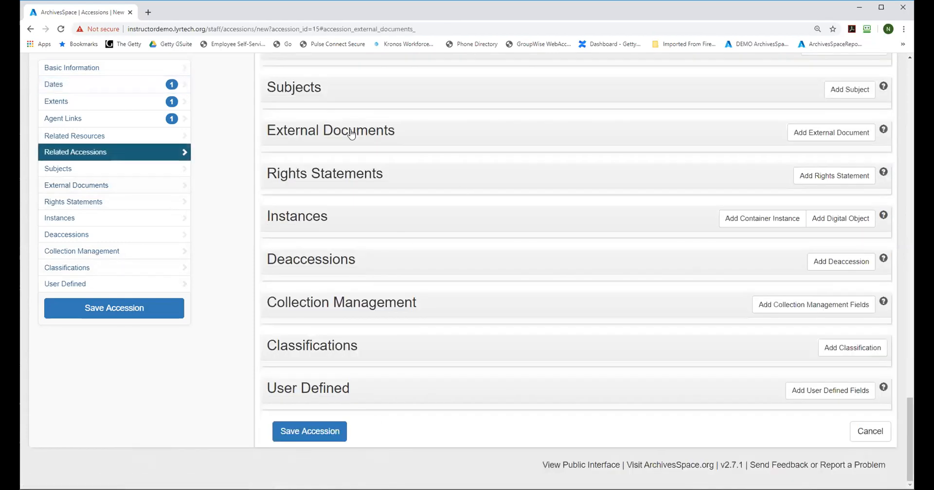
{"action": "mouse_move", "coordinate": [352, 134]}
{"action": "left_click_drag", "start_coordinate": [910, 420], "coordinate": [912, 316]}
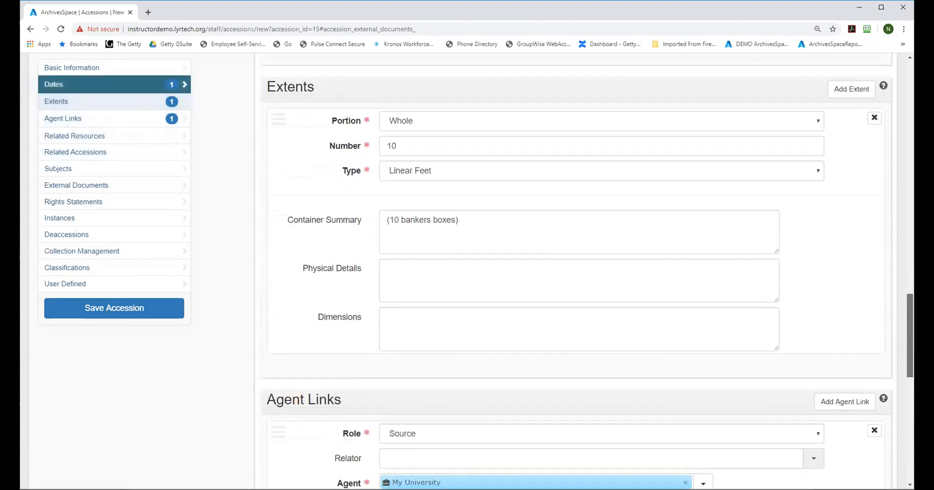
{"action": "left_click", "coordinate": [117, 308]}
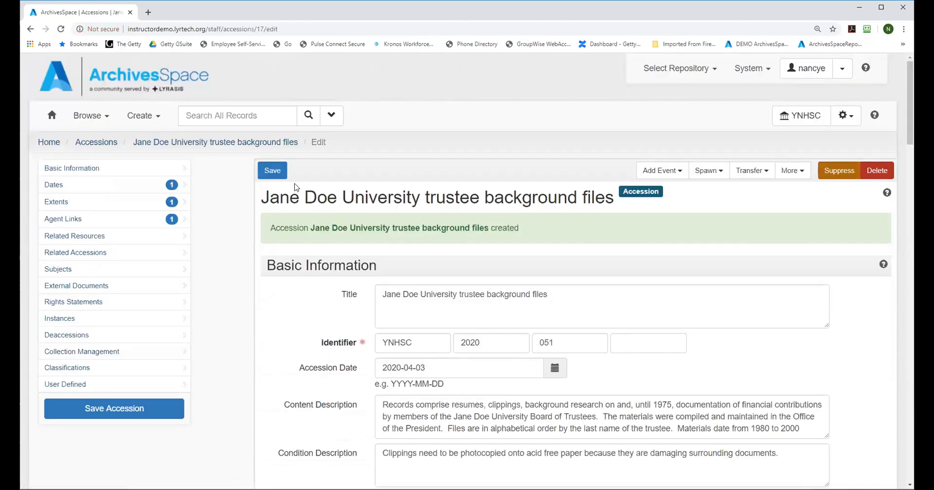
Step: Add a related accession entry to the saved record with the relationship type Sibling Relationship
{"action": "left_click_drag", "start_coordinate": [911, 82], "coordinate": [912, 154]}
{"action": "scroll", "coordinate": [574, 273], "scroll_direction": "down", "scroll_amount": 14}
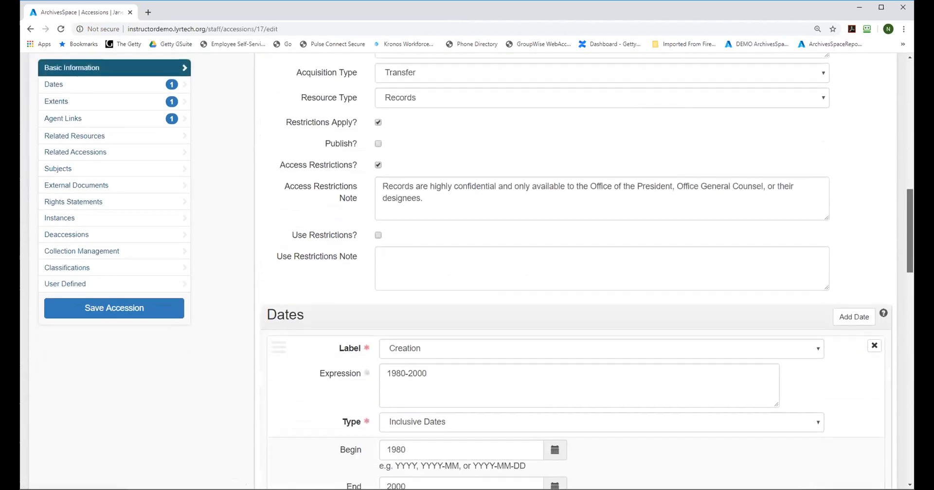
{"action": "scroll", "coordinate": [574, 272], "scroll_direction": "down", "scroll_amount": 7}
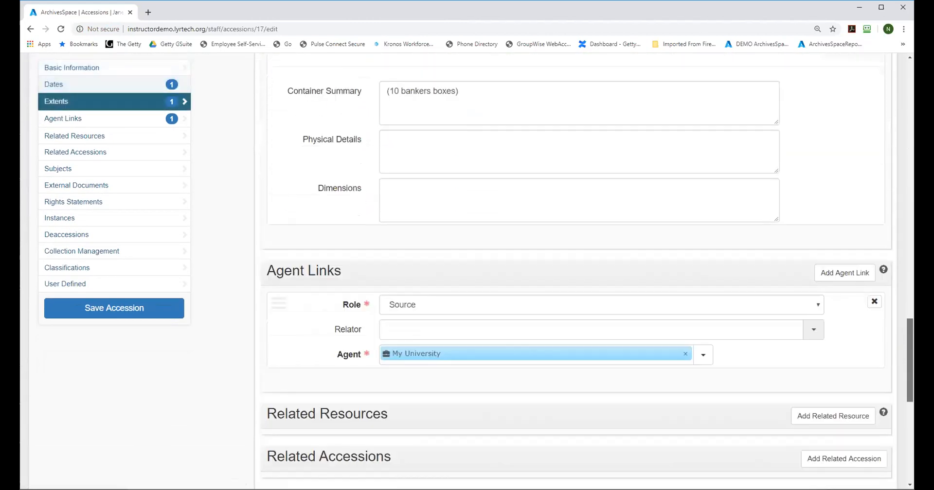
{"action": "scroll", "coordinate": [686, 110], "scroll_direction": "down", "scroll_amount": 1}
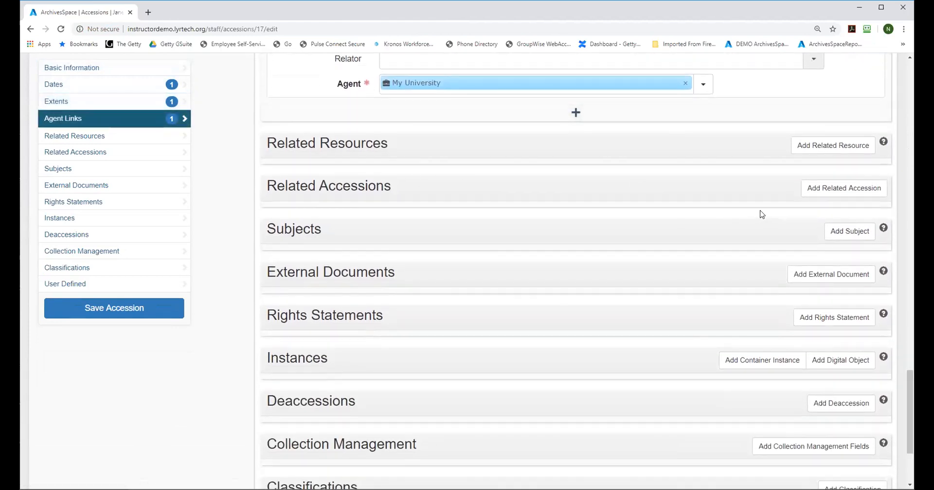
{"action": "left_click", "coordinate": [825, 194]}
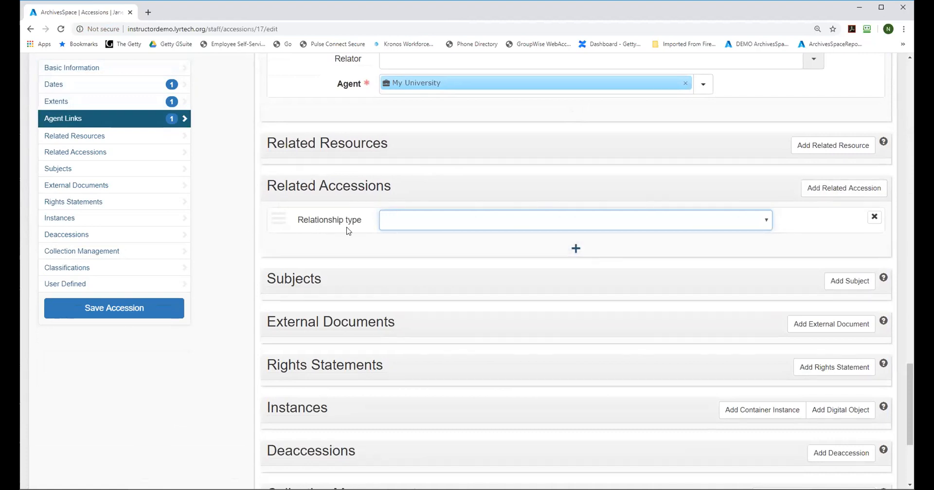
{"action": "left_click", "coordinate": [764, 222]}
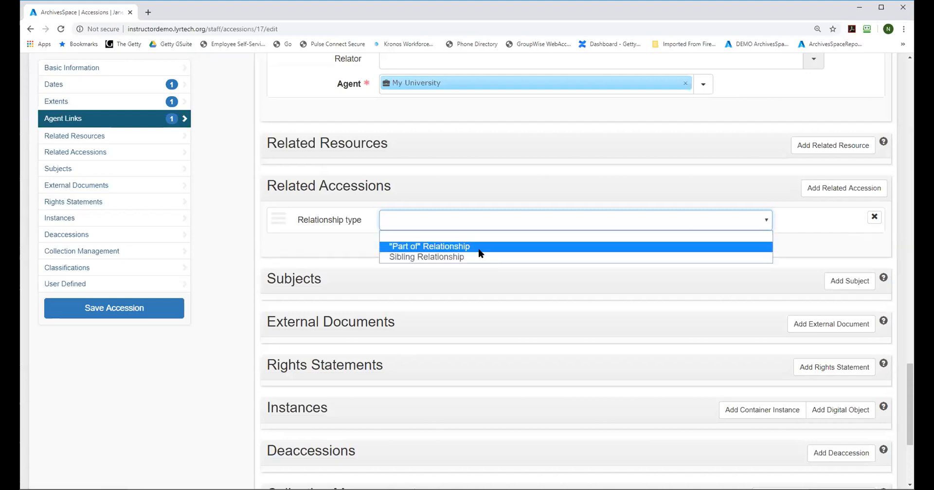
{"action": "left_click", "coordinate": [439, 258]}
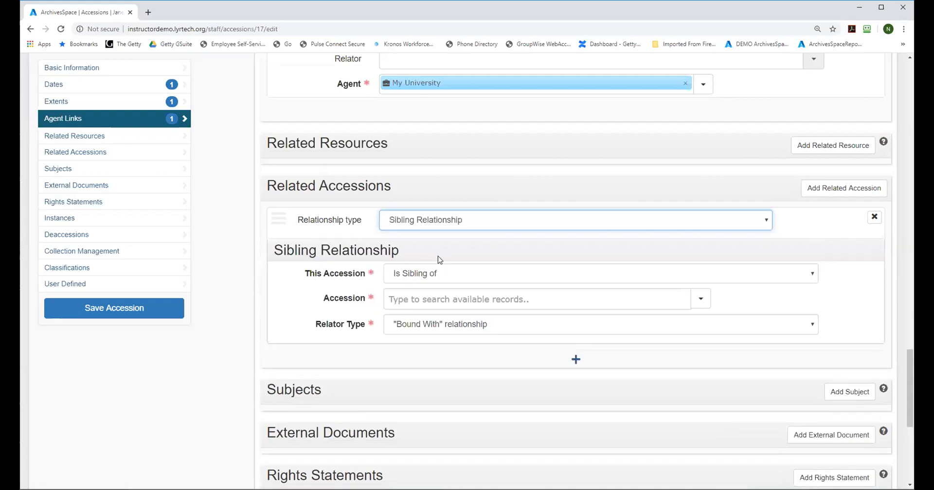
Step: Search for "back" and link "Jane Doe University trustee background files" as the sibling accession, with the "Bound With" relator type
{"action": "left_click", "coordinate": [434, 301]}
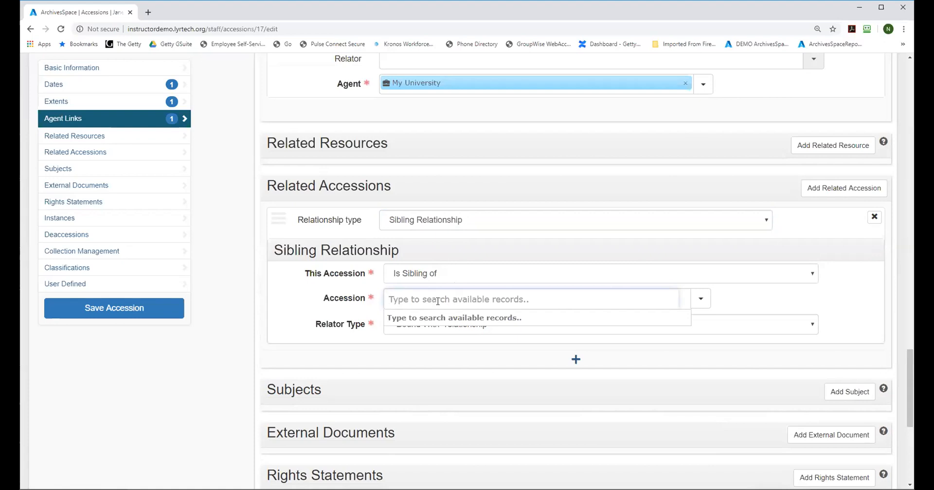
{"action": "type", "text": "back"}
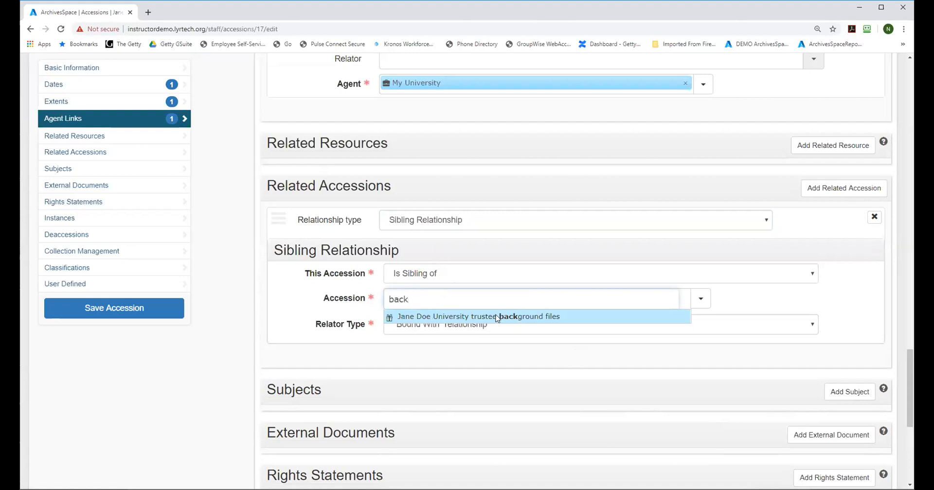
{"action": "left_click", "coordinate": [521, 317]}
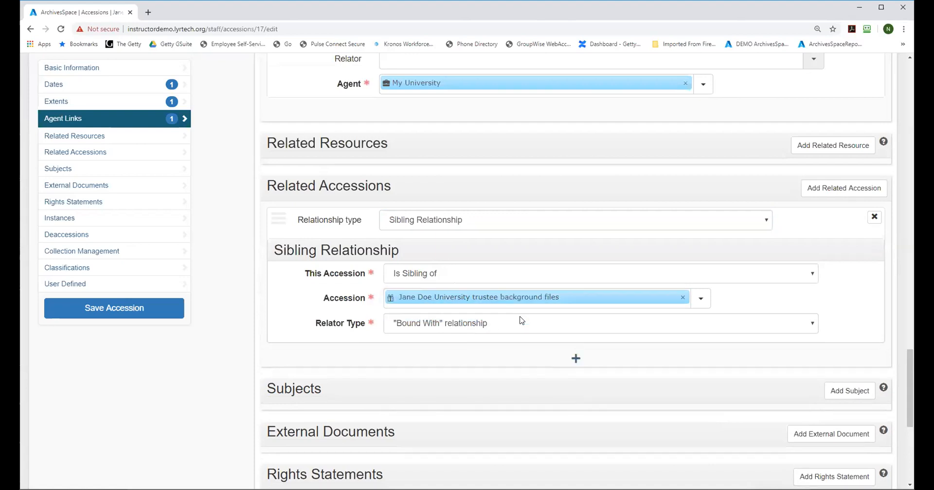
{"action": "left_click", "coordinate": [515, 317]}
{"action": "left_click", "coordinate": [513, 322]}
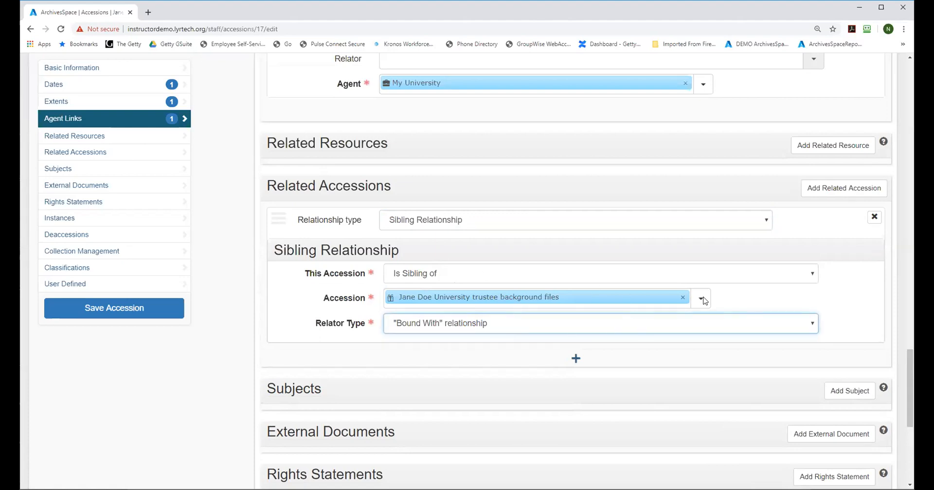
Step: Save the accession with its sibling link and open the original "Jane Doe University trustee background files" accession for viewing from the accessions list
{"action": "left_click", "coordinate": [88, 312]}
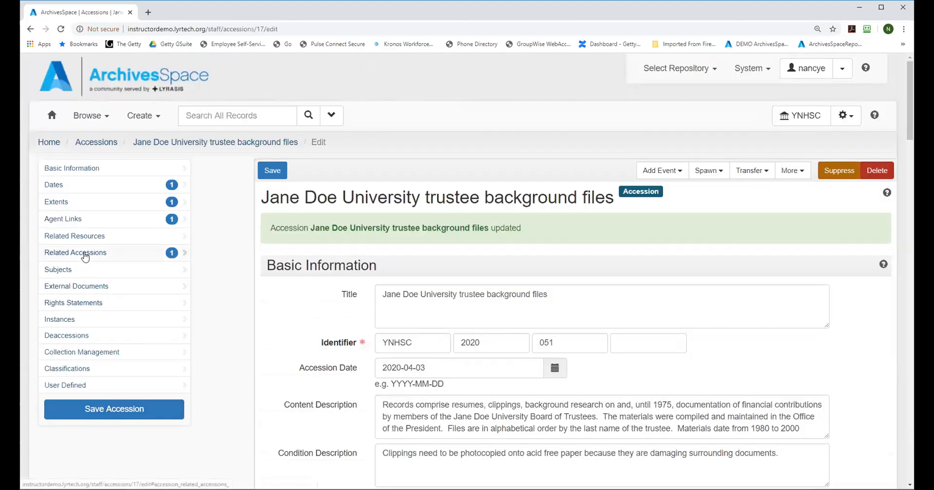
{"action": "left_click", "coordinate": [97, 142]}
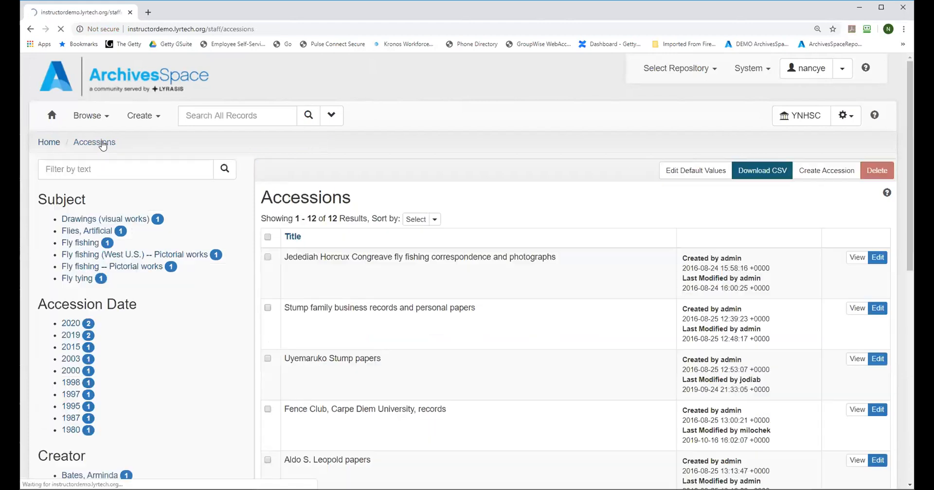
{"action": "scroll", "coordinate": [306, 312], "scroll_direction": "down", "scroll_amount": 9}
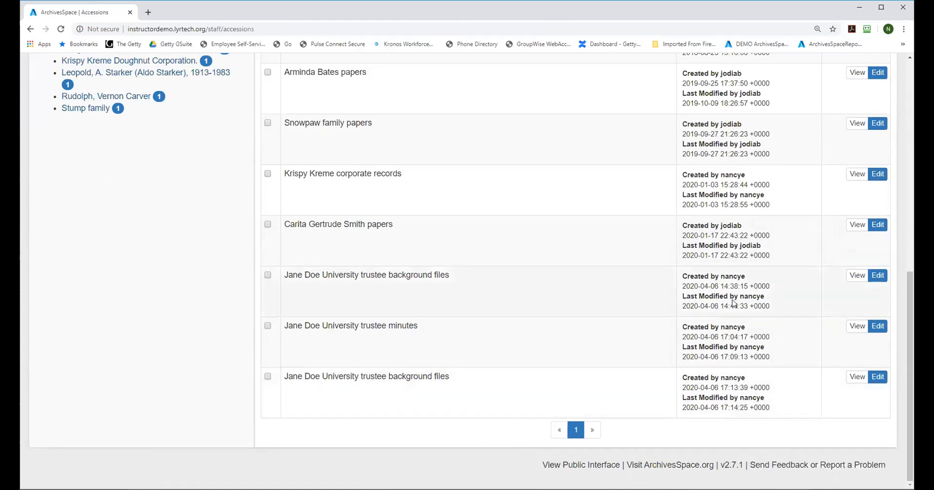
{"action": "left_click", "coordinate": [859, 276]}
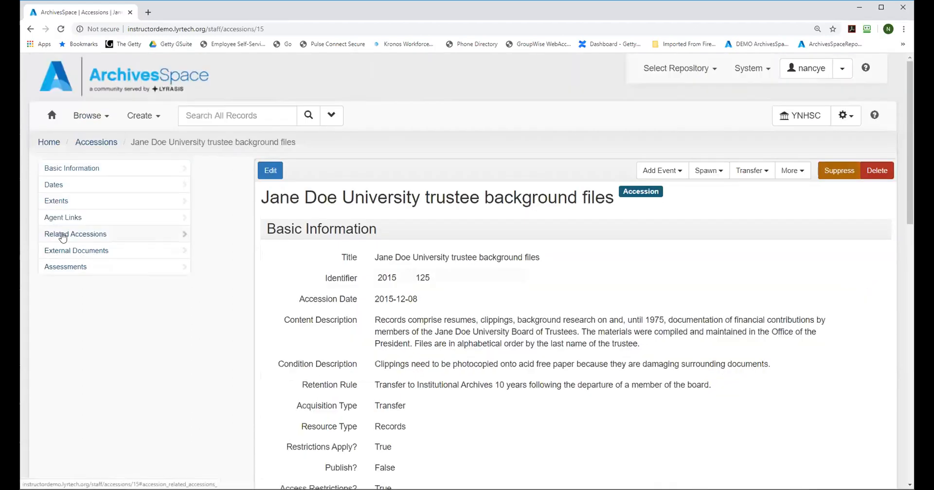
Step: Check the related accessions section of the original accession for the reciprocal sibling link
{"action": "left_click", "coordinate": [62, 236]}
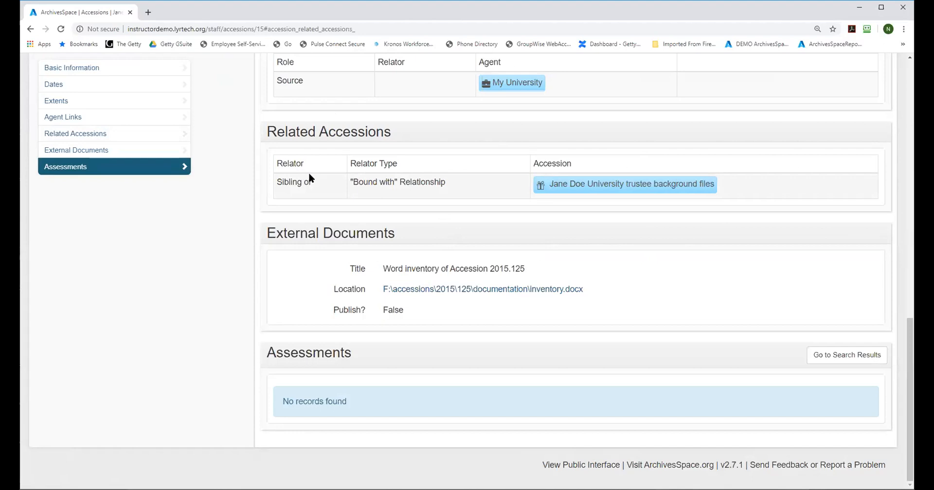
{"action": "left_click_drag", "start_coordinate": [914, 361], "coordinate": [914, 358]}
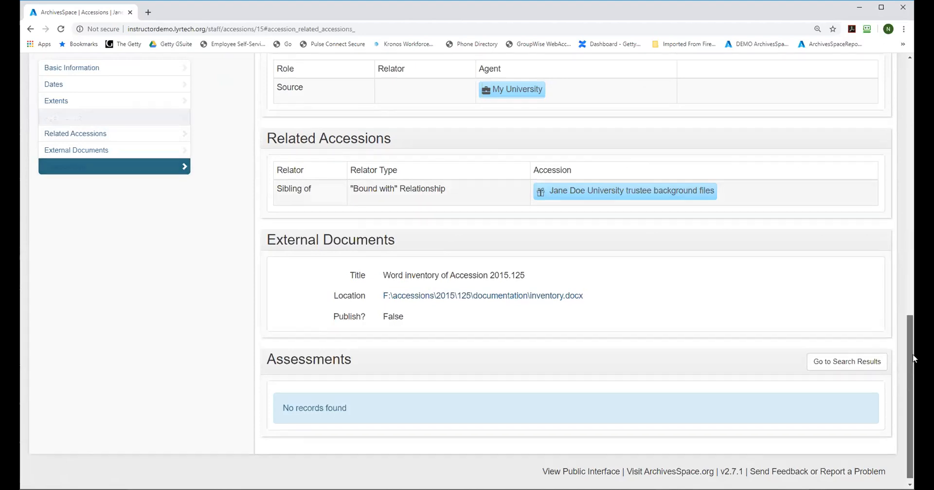
{"action": "scroll", "coordinate": [413, 156], "scroll_direction": "up", "scroll_amount": 15}
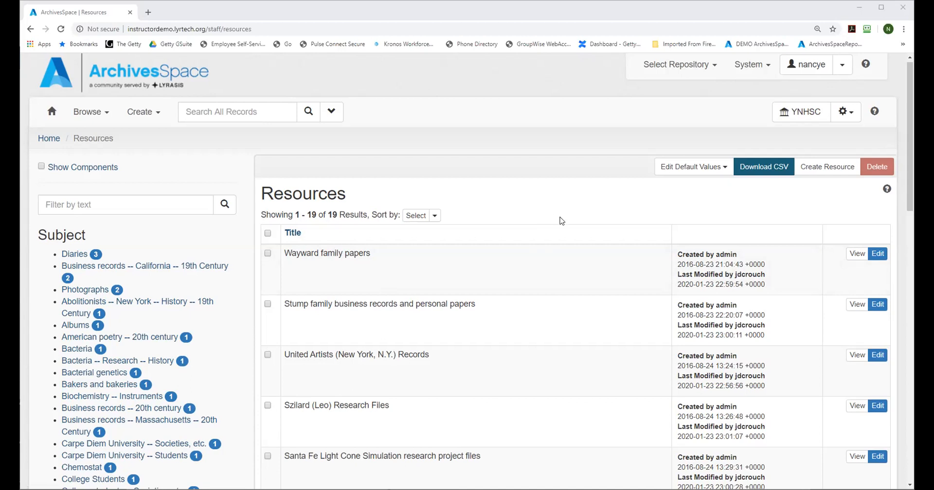
Step: Return to the home page, browse the repository's resources and look through the whole list of resource records
{"action": "left_click", "coordinate": [49, 138]}
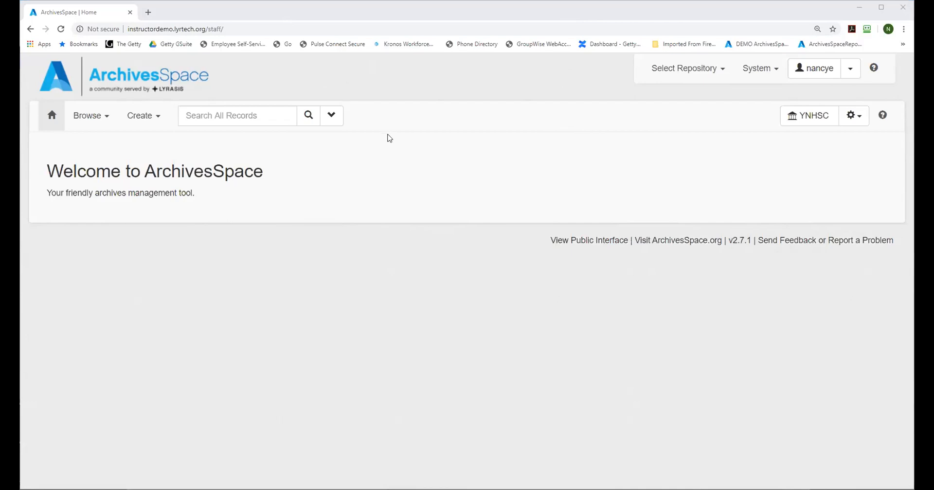
{"action": "left_click", "coordinate": [87, 120]}
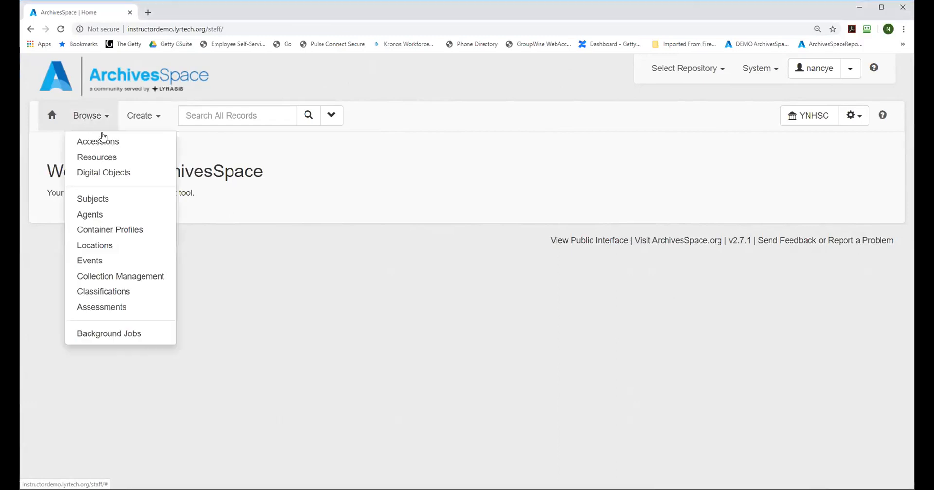
{"action": "left_click", "coordinate": [109, 163]}
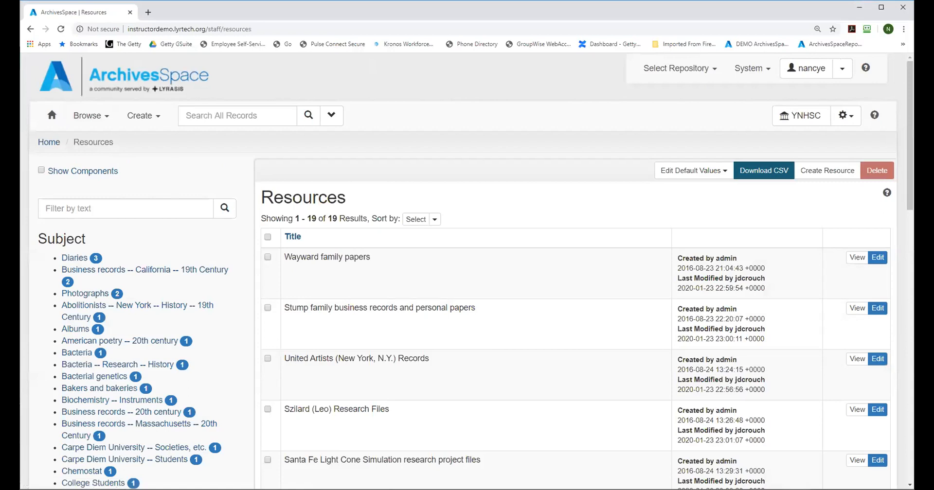
{"action": "scroll", "coordinate": [906, 161], "scroll_direction": "down", "scroll_amount": 5}
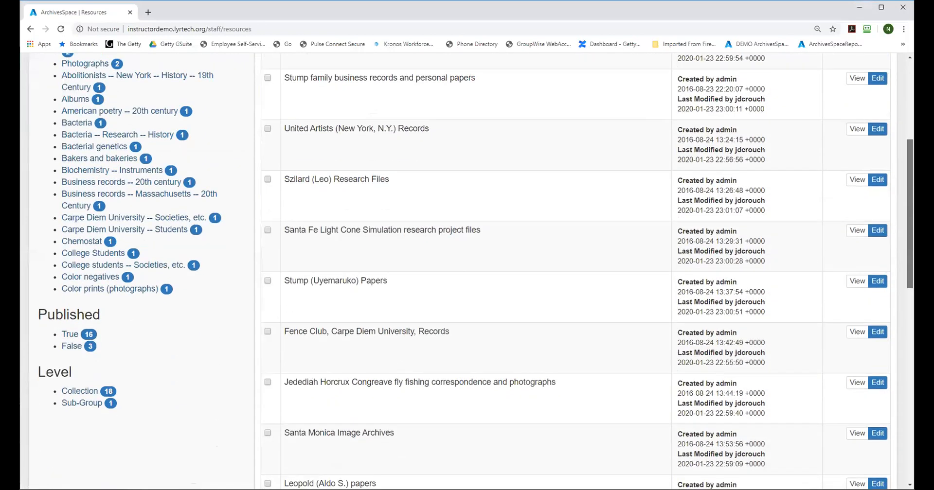
{"action": "scroll", "coordinate": [594, 359], "scroll_direction": "down", "scroll_amount": 12}
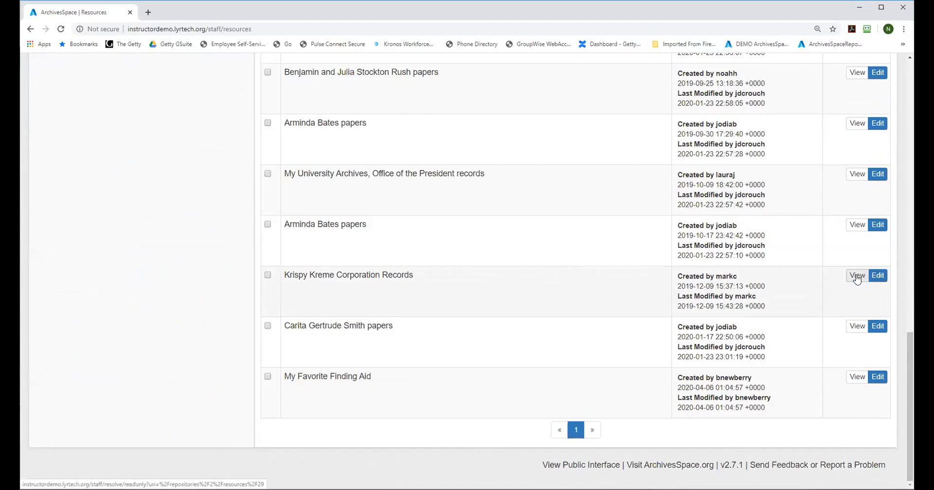
{"action": "left_click_drag", "start_coordinate": [910, 338], "coordinate": [908, 67]}
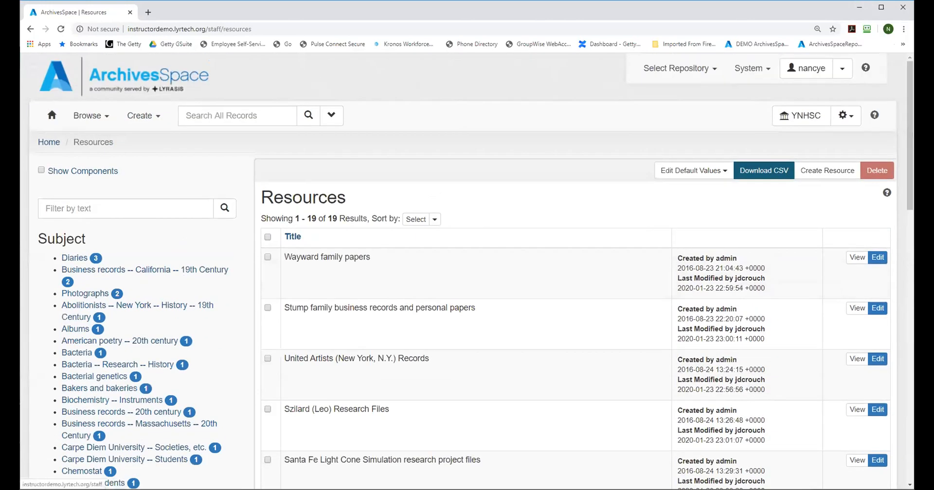
Step: Reopen the resources list from the home page, filter it by "krispy" and view the Krispy Kreme Corporation Records resource
{"action": "left_click", "coordinate": [50, 117]}
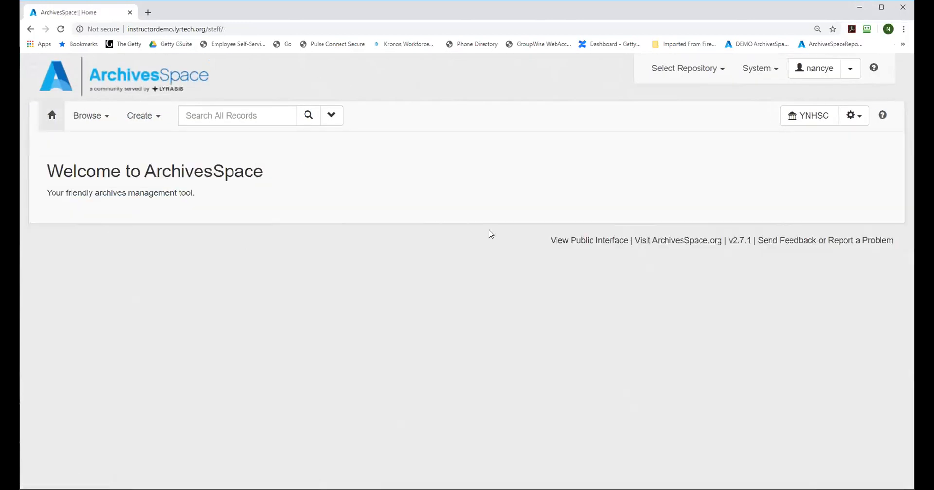
{"action": "left_click", "coordinate": [90, 116]}
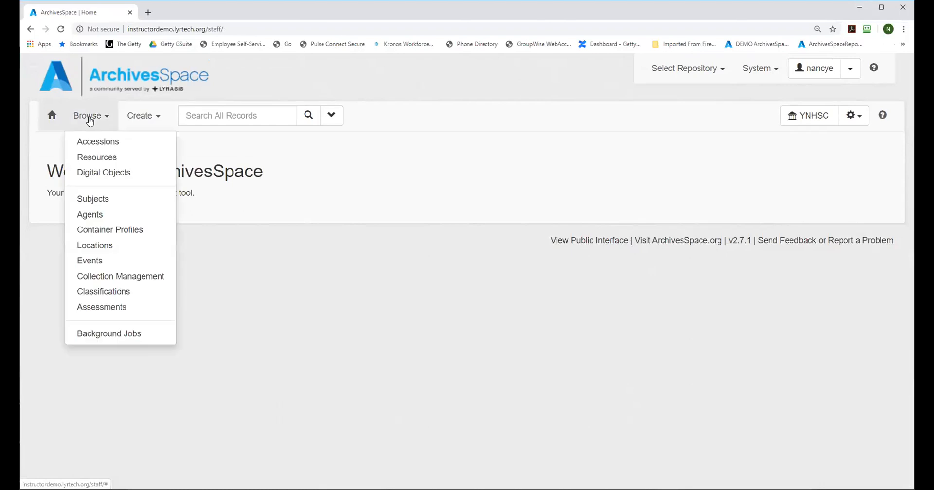
{"action": "left_click", "coordinate": [91, 161]}
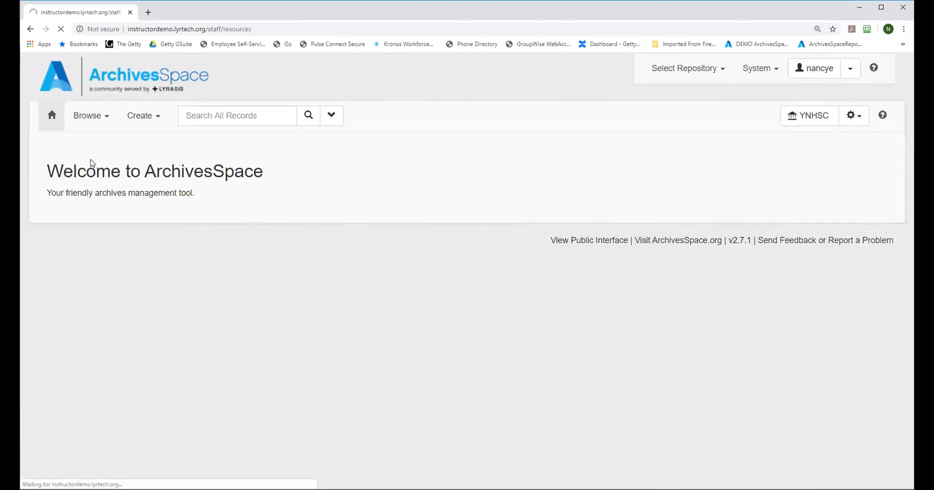
{"action": "left_click", "coordinate": [71, 208]}
{"action": "type", "text": "krispy"}
{"action": "key", "text": "Return"}
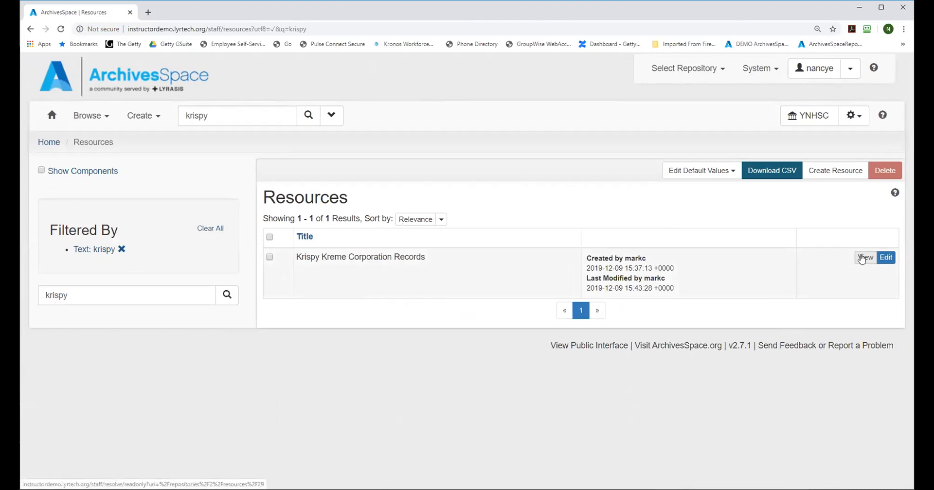
{"action": "left_click", "coordinate": [862, 258]}
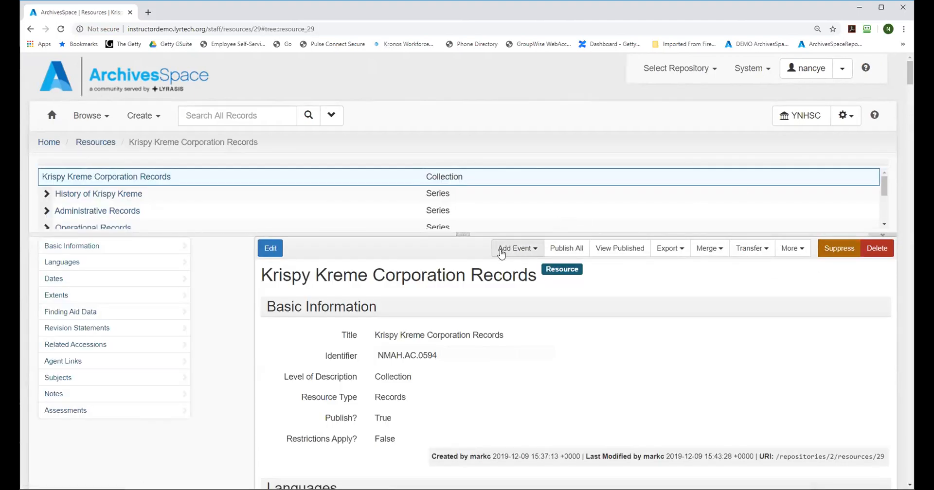
Step: Enlarge the resource's hierarchy tree, expand the Administrative Records series and view its basic information
{"action": "left_click_drag", "start_coordinate": [461, 235], "coordinate": [456, 329]}
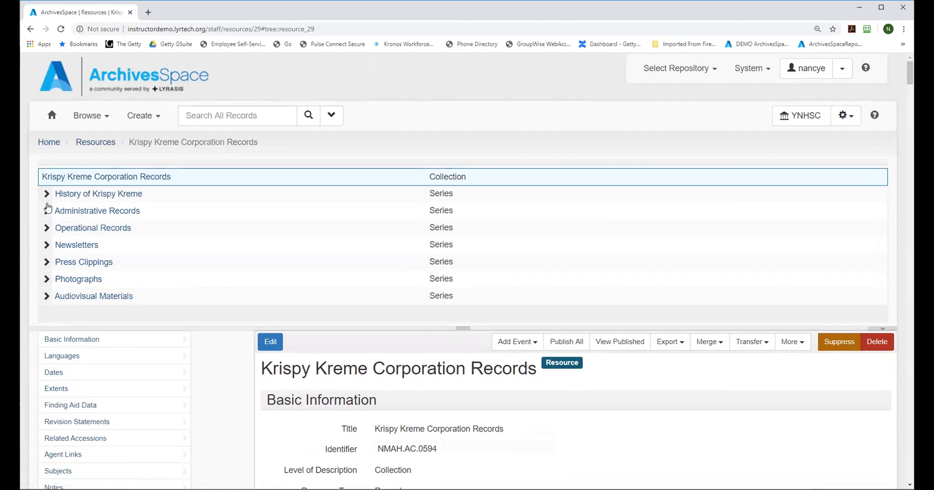
{"action": "left_click", "coordinate": [47, 212]}
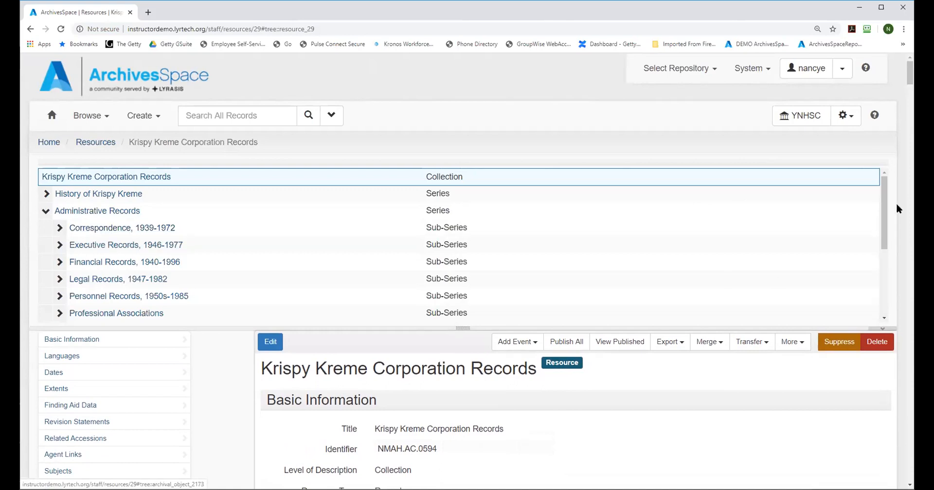
{"action": "left_click", "coordinate": [85, 212]}
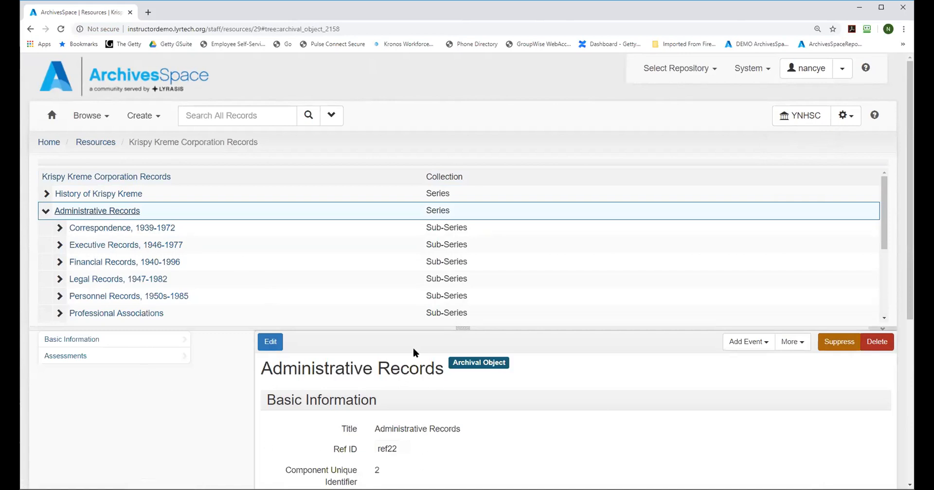
{"action": "left_click_drag", "start_coordinate": [911, 139], "coordinate": [909, 205]}
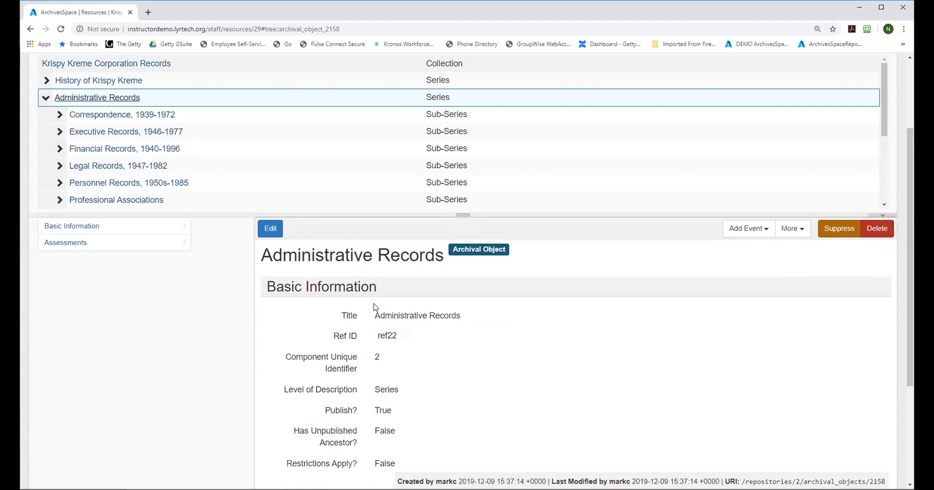
Step: Expand the "Correspondence, 1939-1972" sub-series, view its record and open the "Correspondence, 1930s" file-level record
{"action": "left_click", "coordinate": [59, 116]}
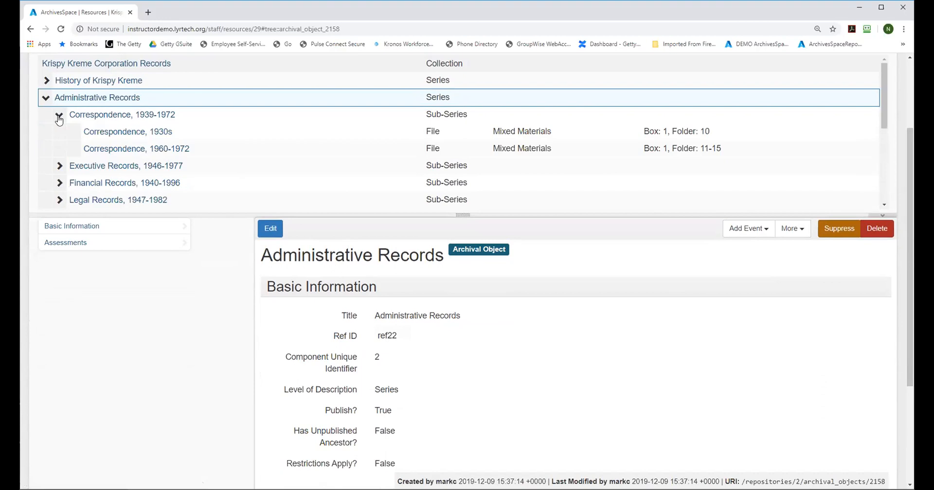
{"action": "left_click", "coordinate": [108, 117]}
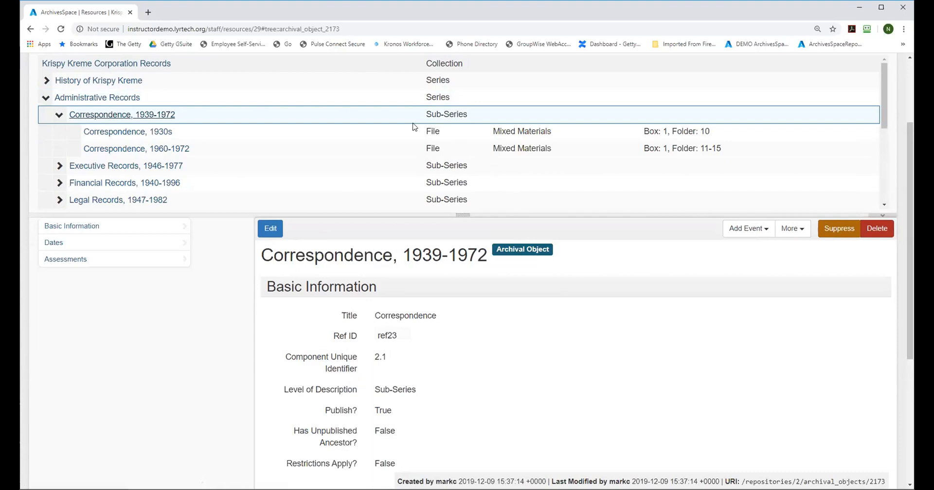
{"action": "left_click", "coordinate": [122, 133]}
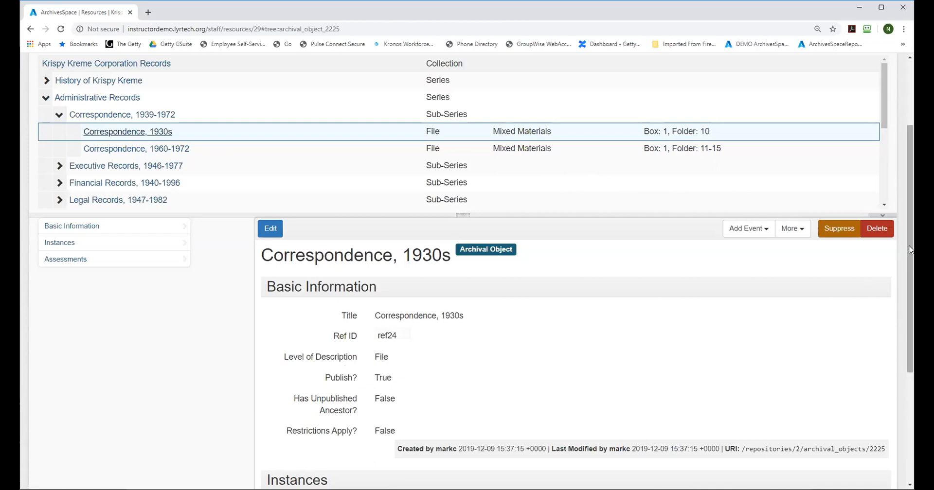
Step: Expand the "Executive Records, 1946-1977" sub-series and the History of Krispy Kreme series, and view the latter's record
{"action": "scroll", "coordinate": [375, 165], "scroll_direction": "up", "scroll_amount": 3}
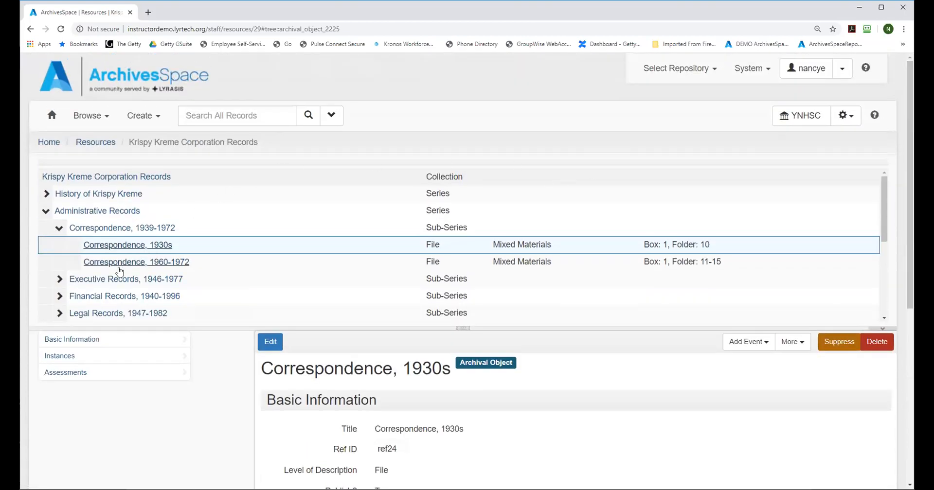
{"action": "left_click", "coordinate": [59, 279]}
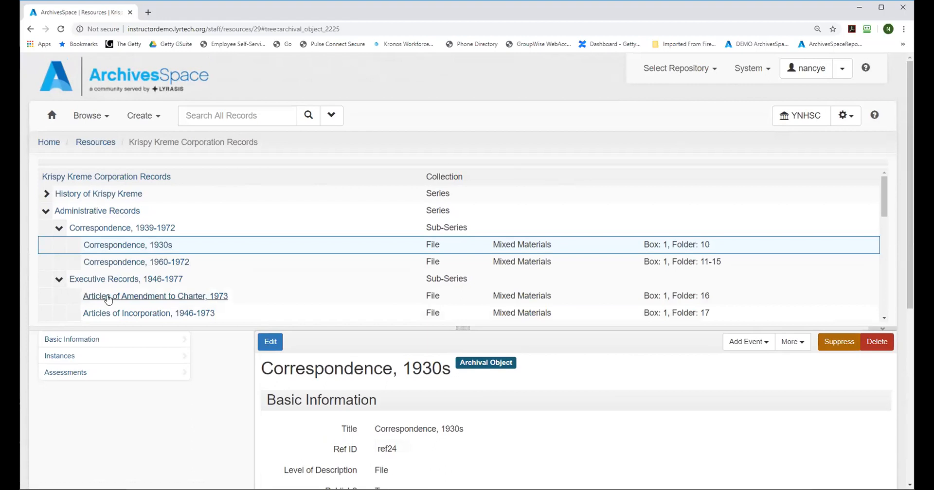
{"action": "left_click", "coordinate": [47, 195]}
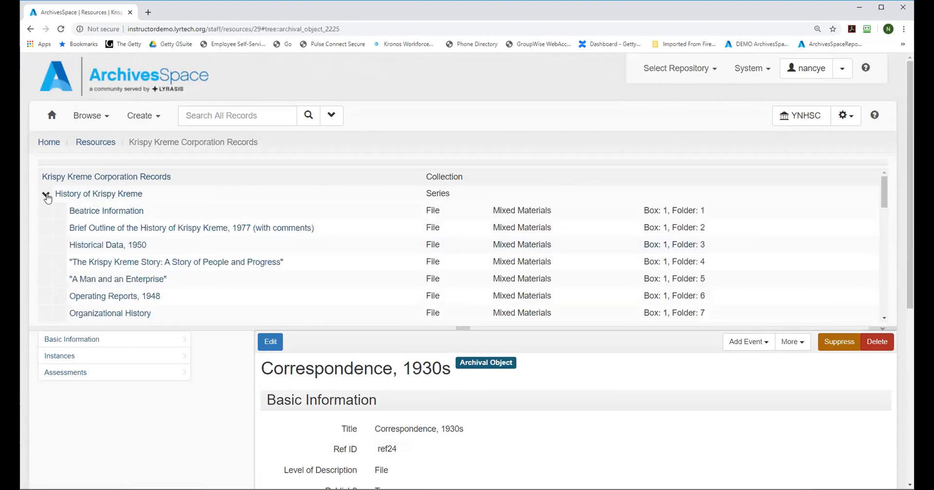
{"action": "left_click", "coordinate": [87, 195]}
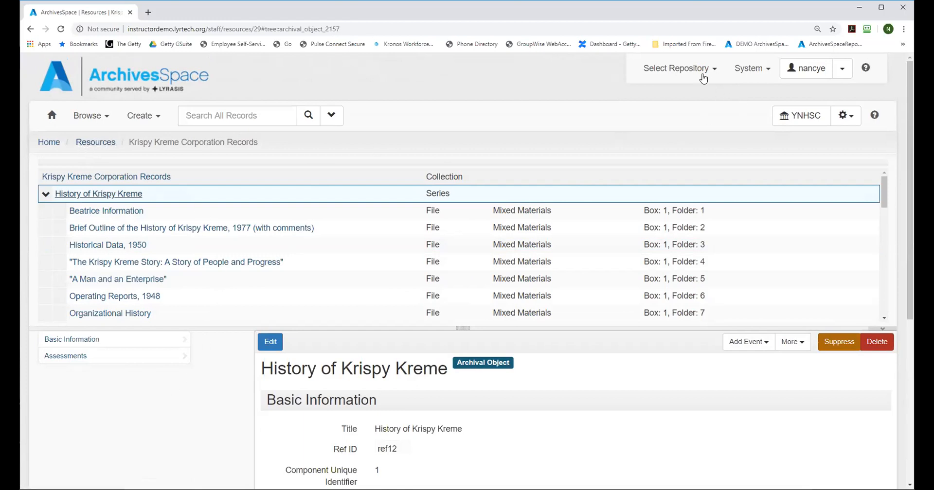
Step: Switch the active repository to Space
{"action": "left_click", "coordinate": [682, 73]}
{"action": "left_click", "coordinate": [646, 103]}
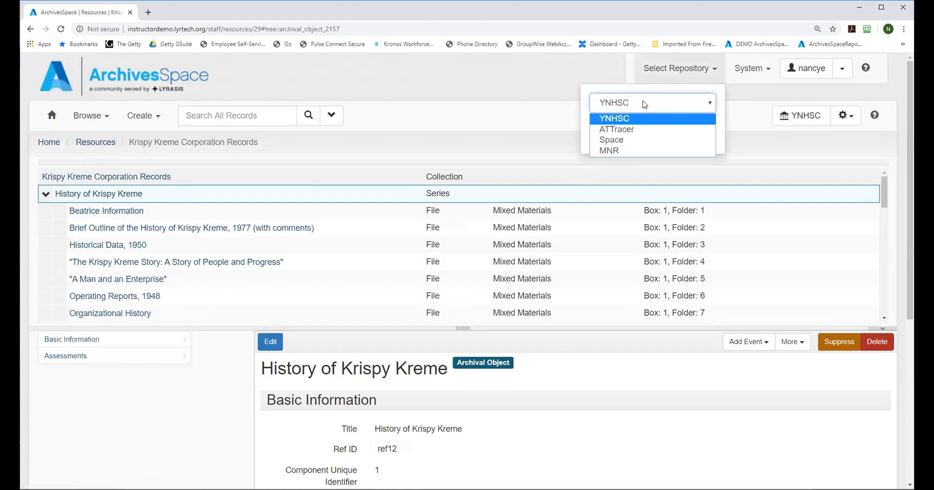
{"action": "left_click", "coordinate": [625, 141]}
{"action": "left_click", "coordinate": [627, 141]}
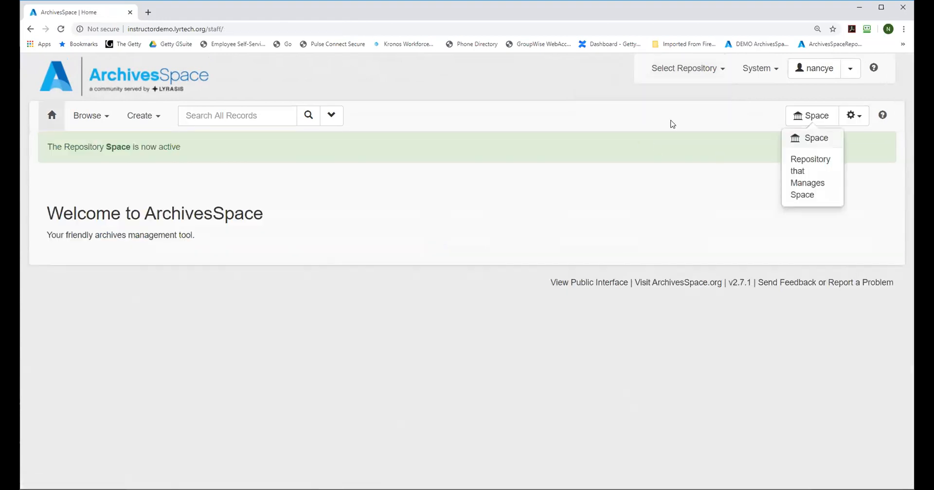
Step: View the "Getty (J. Paul) family collected papers" resource from the resources list and expand its J. Paul Getty papers series in the hierarchy
{"action": "mouse_move", "coordinate": [85, 121]}
{"action": "left_click", "coordinate": [89, 156]}
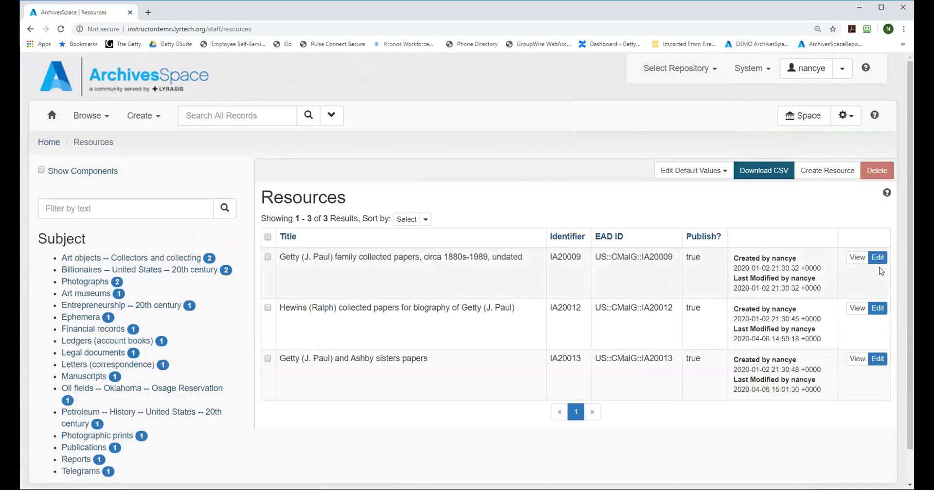
{"action": "left_click", "coordinate": [856, 258]}
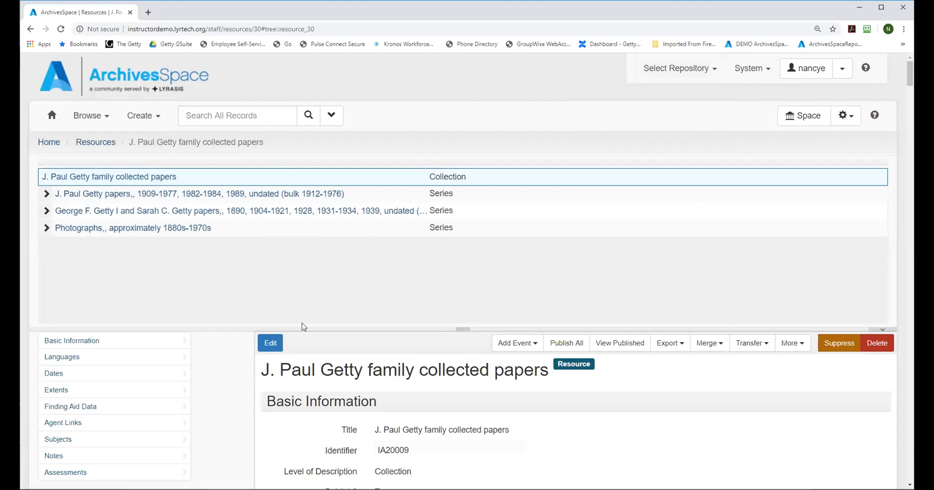
{"action": "left_click_drag", "start_coordinate": [910, 69], "coordinate": [910, 77]}
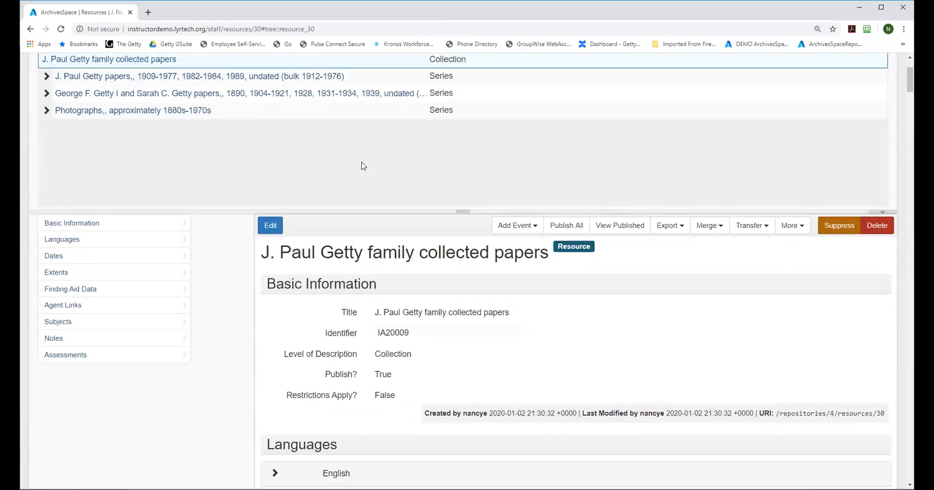
{"action": "left_click", "coordinate": [46, 77]}
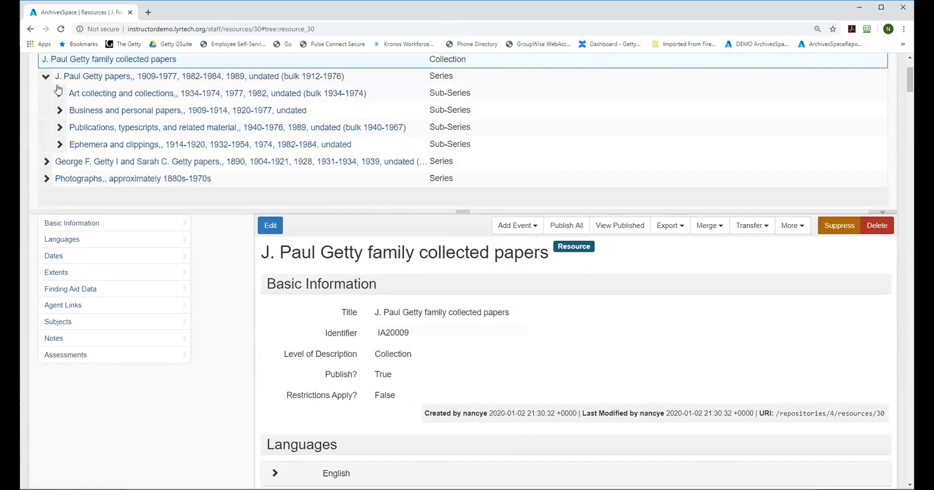
Step: View the "J. Paul Getty papers" series record and read its Scope and Contents note
{"action": "left_click", "coordinate": [68, 77]}
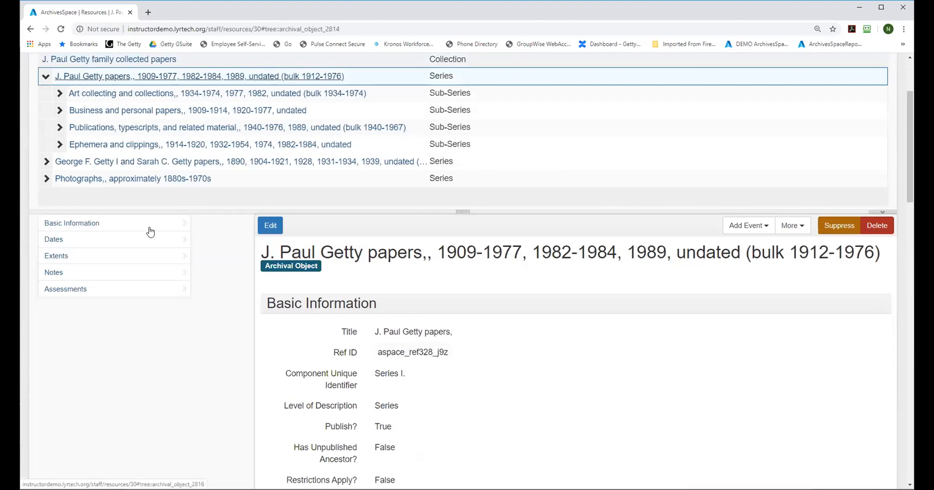
{"action": "left_click", "coordinate": [56, 272]}
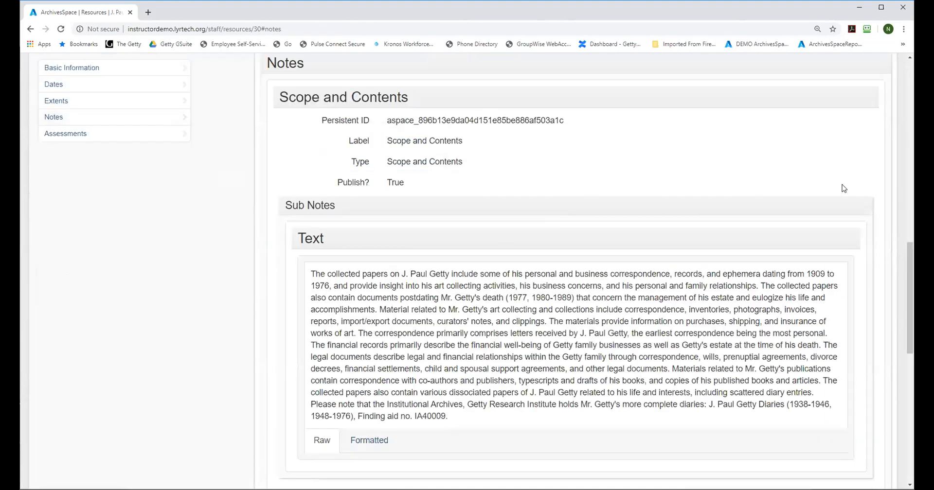
{"action": "left_click_drag", "start_coordinate": [906, 260], "coordinate": [910, 330]}
{"action": "scroll", "coordinate": [615, 345], "scroll_direction": "up", "scroll_amount": 7}
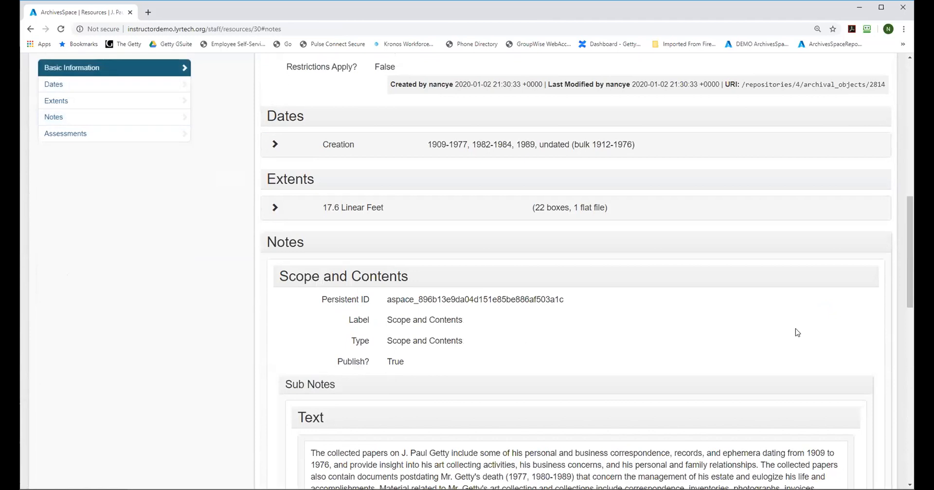
{"action": "scroll", "coordinate": [896, 275], "scroll_direction": "down", "scroll_amount": 4}
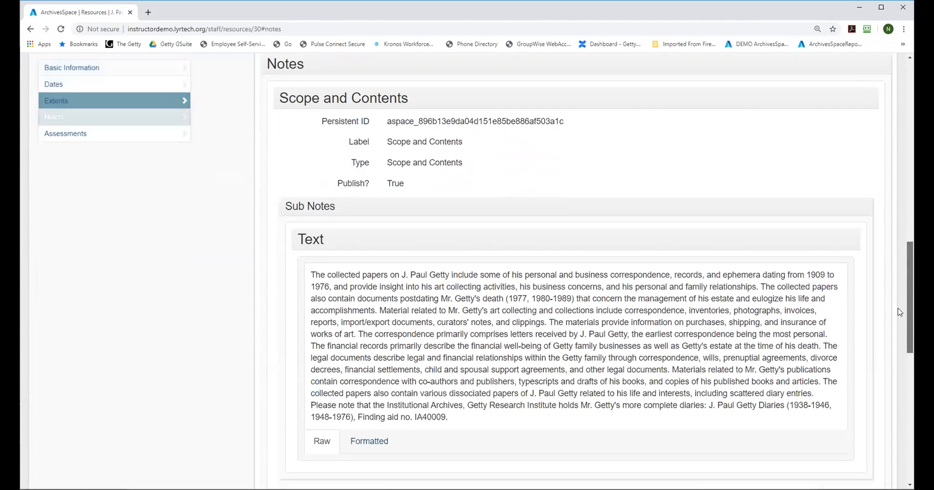
Step: Expand the "Art collecting and collections" sub-series and the "Art collections correspondence" level beneath it to show the individual files
{"action": "left_click_drag", "start_coordinate": [899, 306], "coordinate": [890, 159]}
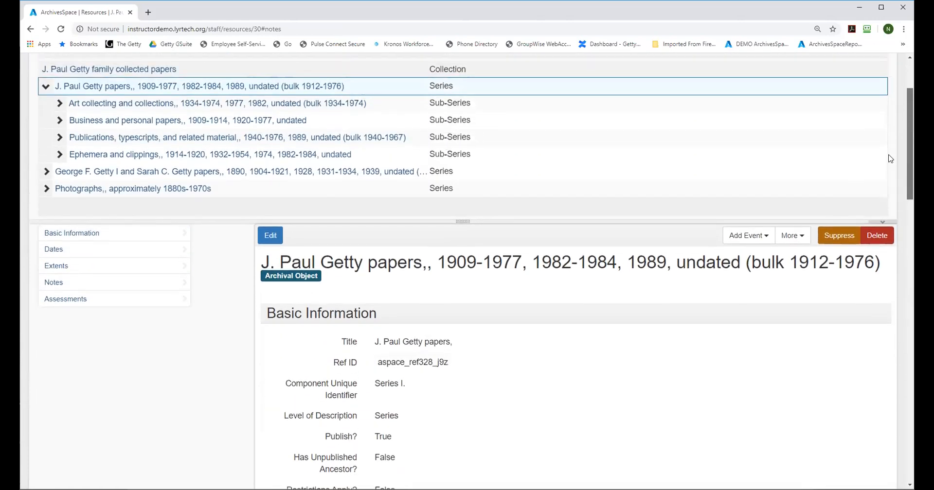
{"action": "left_click", "coordinate": [59, 103]}
{"action": "left_click", "coordinate": [73, 120]}
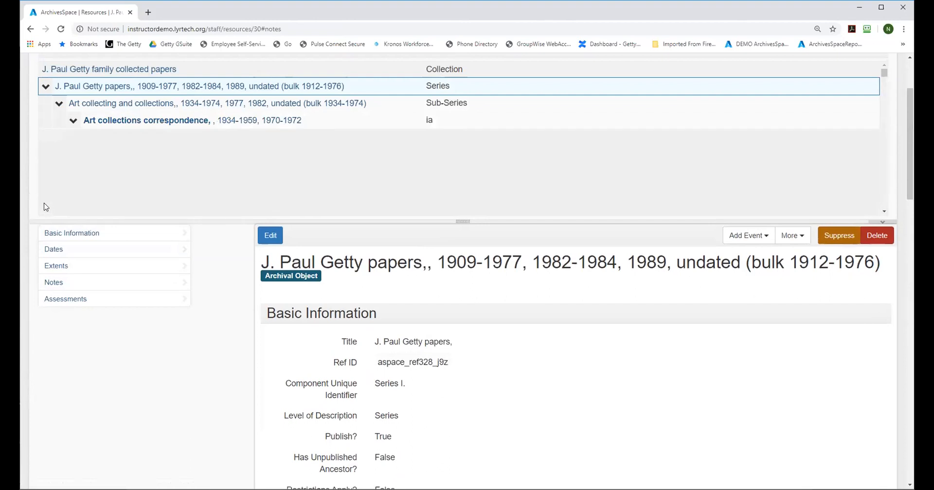
{"action": "left_click_drag", "start_coordinate": [913, 124], "coordinate": [909, 86]}
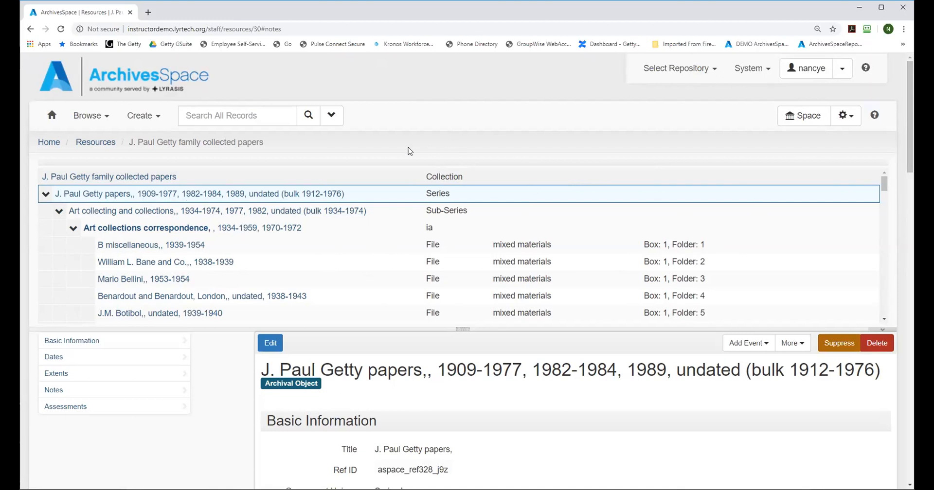
Step: Switch the active repository to YNHSC
{"action": "left_click", "coordinate": [671, 73]}
{"action": "left_click", "coordinate": [624, 103]}
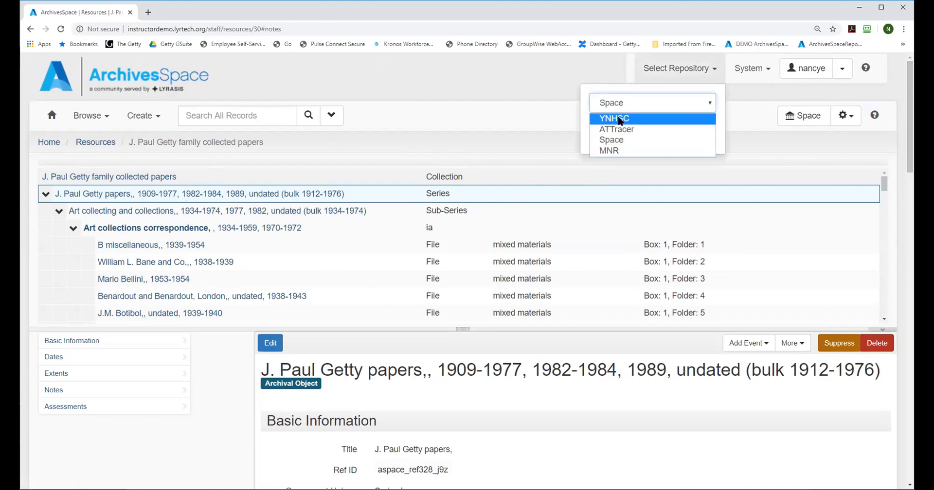
{"action": "left_click", "coordinate": [616, 119]}
{"action": "left_click", "coordinate": [622, 135]}
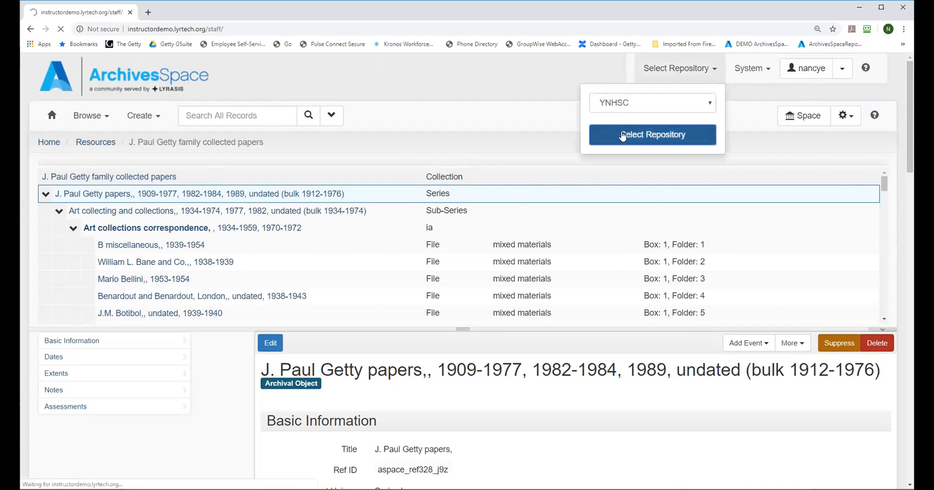
Step: Start a new resource record in the YNHSC repository
{"action": "left_click", "coordinate": [140, 117]}
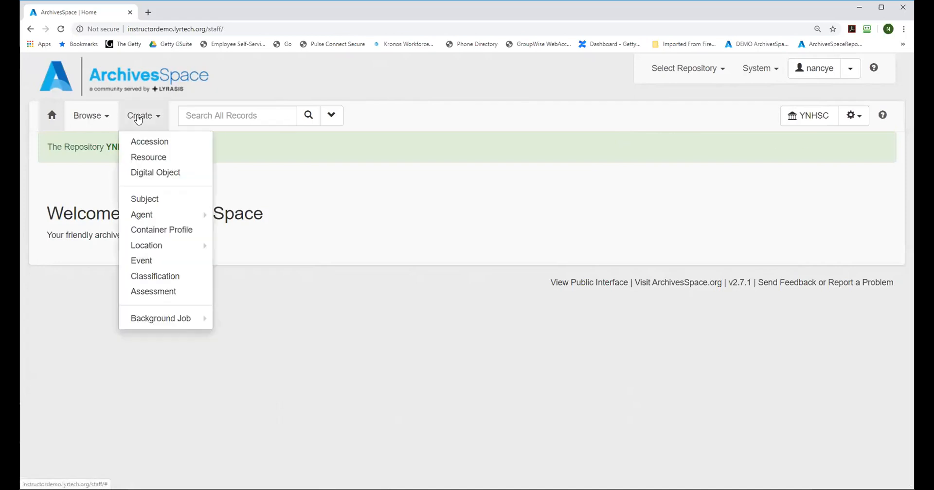
{"action": "left_click", "coordinate": [141, 161]}
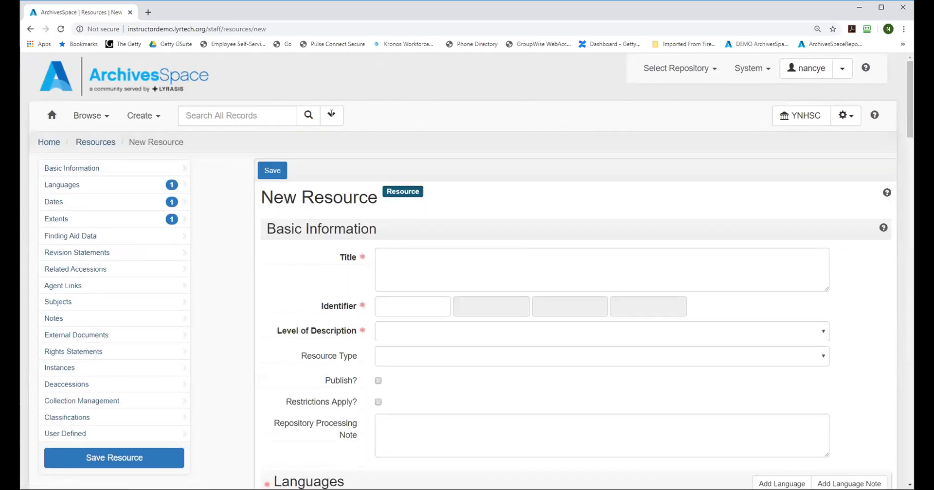
{"action": "left_click", "coordinate": [142, 126]}
{"action": "left_click", "coordinate": [139, 164]}
Step: Enter "My new finding aid" as the new resource's title
{"action": "left_click_drag", "start_coordinate": [908, 101], "coordinate": [910, 128]}
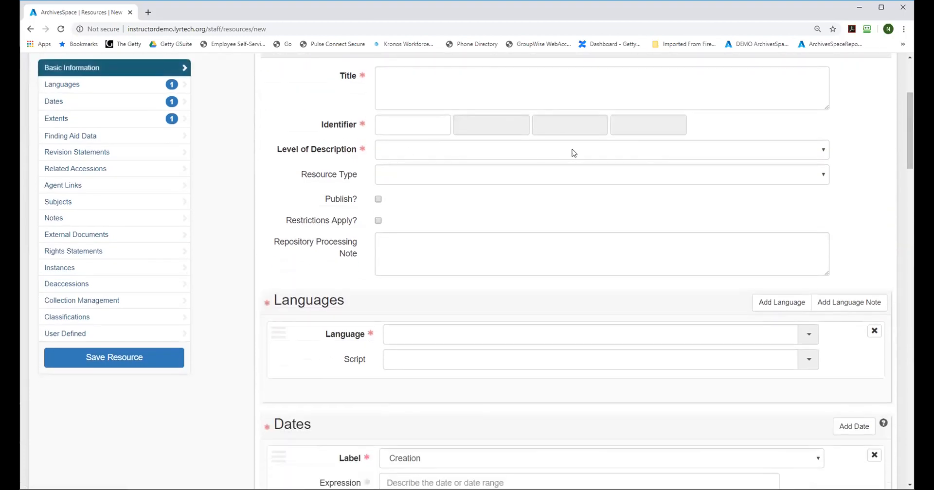
{"action": "left_click", "coordinate": [458, 90]}
{"action": "left_click_drag", "start_coordinate": [910, 154], "coordinate": [910, 135]}
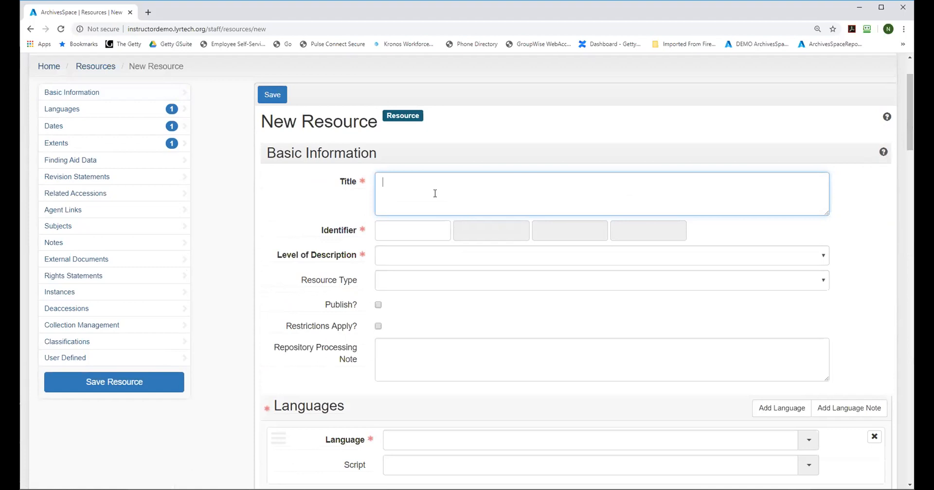
{"action": "type", "text": "My new finding aid"}
Step: Fill in the resource's identifier in three parts: YNHSC, FA and 0001
{"action": "left_click", "coordinate": [416, 230]}
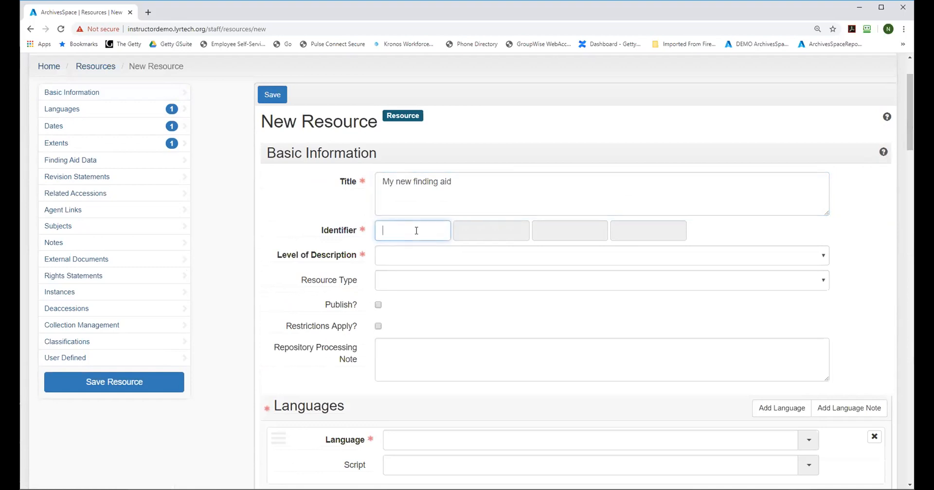
{"action": "type", "text": "YNHSC001"}
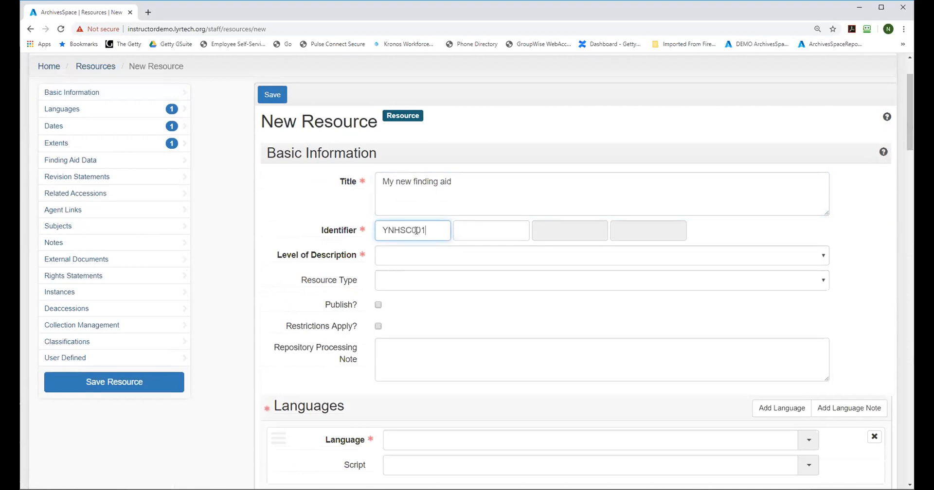
{"action": "key", "text": "BackSpace"}
{"action": "key", "text": "BackSpace"}
{"action": "left_click", "coordinate": [472, 224]}
{"action": "type", "text": "FA"}
{"action": "left_click", "coordinate": [559, 227]}
{"action": "type", "text": "0001"}
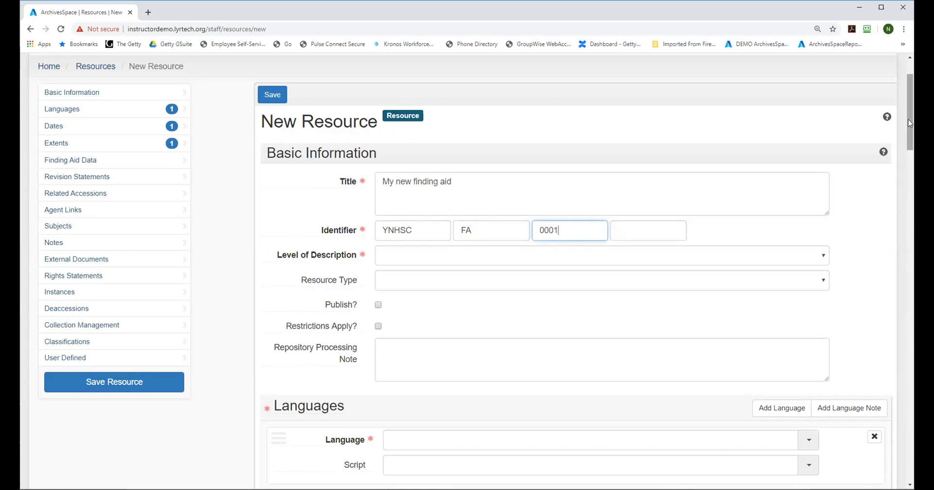
Step: Set the resource's level of description to Collection and review the other available levels and the field's guidance
{"action": "scroll", "coordinate": [909, 122], "scroll_direction": "down", "scroll_amount": 2}
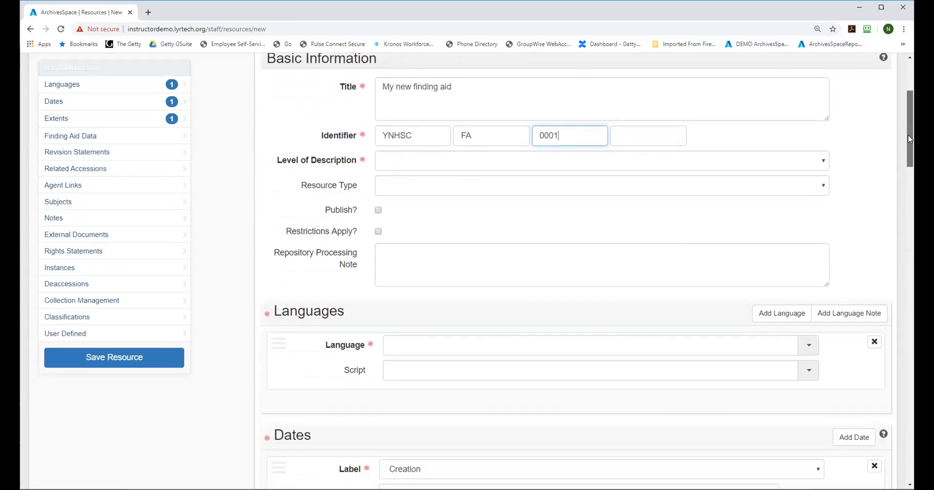
{"action": "left_click", "coordinate": [412, 160]}
{"action": "left_click", "coordinate": [409, 197]}
{"action": "left_click", "coordinate": [444, 164]}
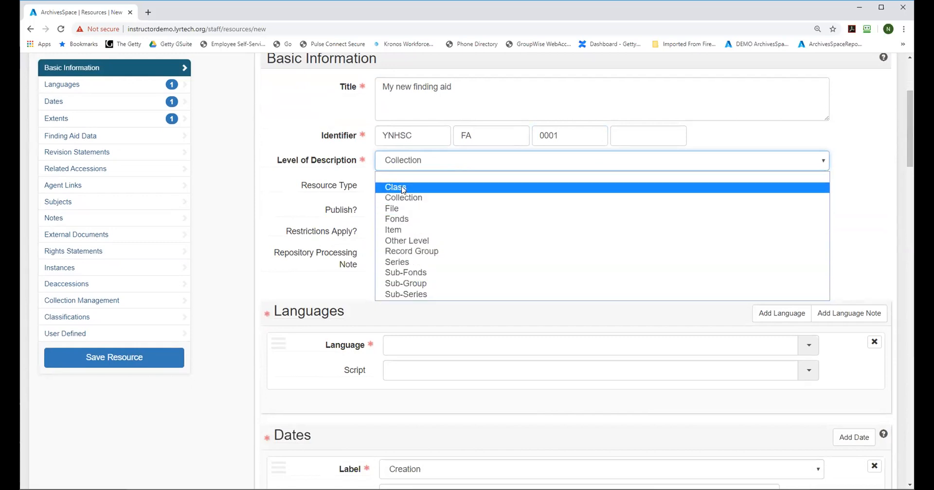
{"action": "mouse_move", "coordinate": [314, 163]}
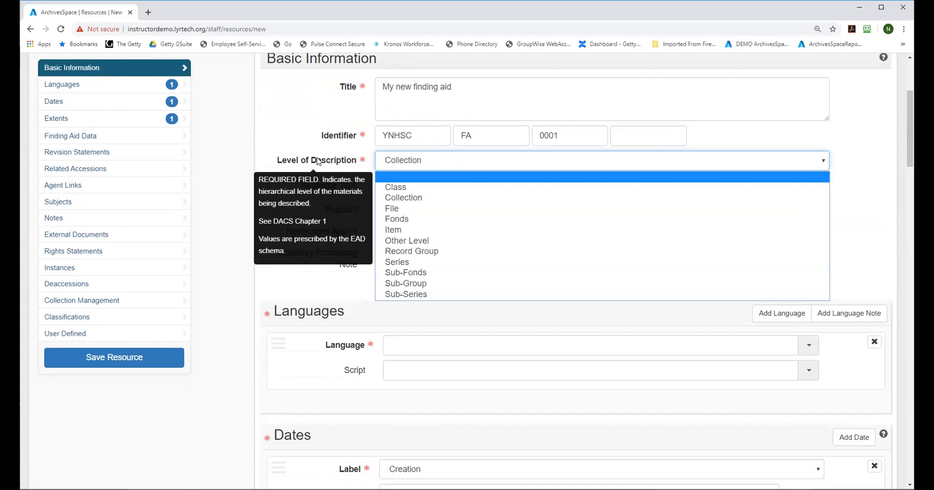
{"action": "key", "text": "Down"}
{"action": "key", "text": "Down"}
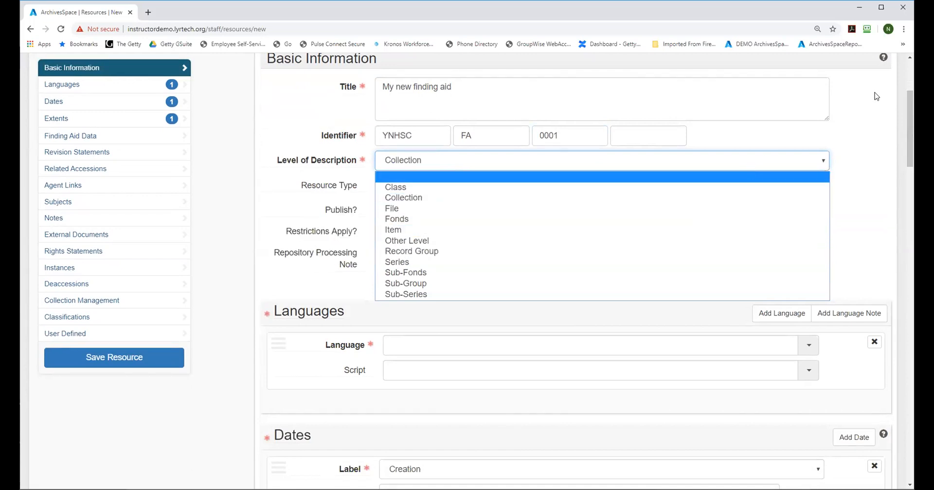
{"action": "left_click", "coordinate": [866, 136]}
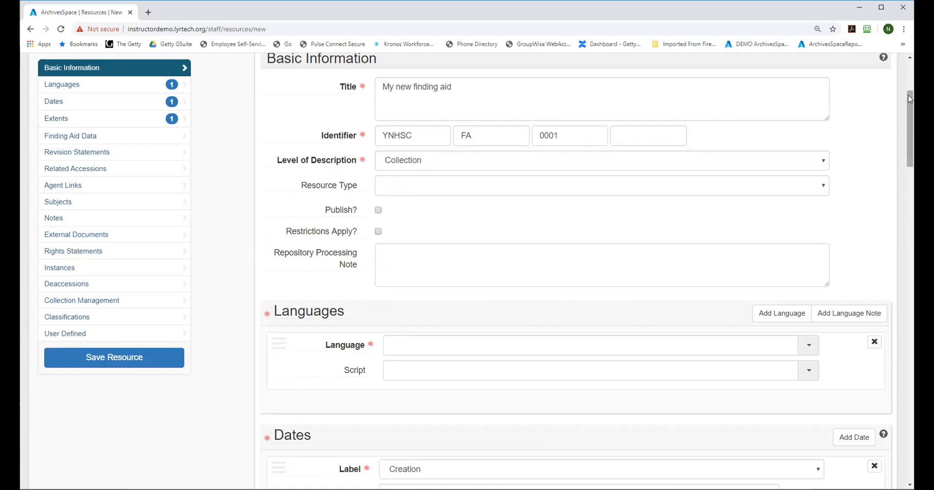
Step: Set the resource's first language entry to English with the Latin script
{"action": "left_click_drag", "start_coordinate": [910, 100], "coordinate": [913, 136]}
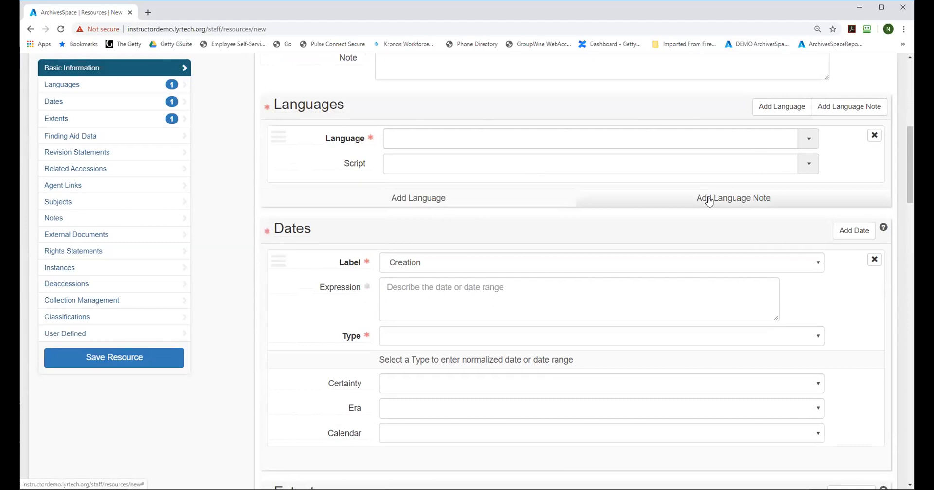
{"action": "left_click", "coordinate": [745, 132]}
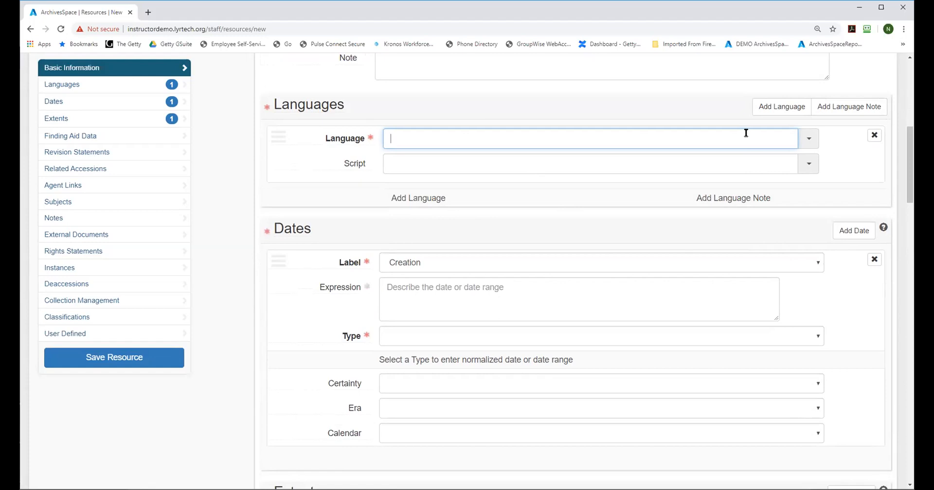
{"action": "type", "text": "en"}
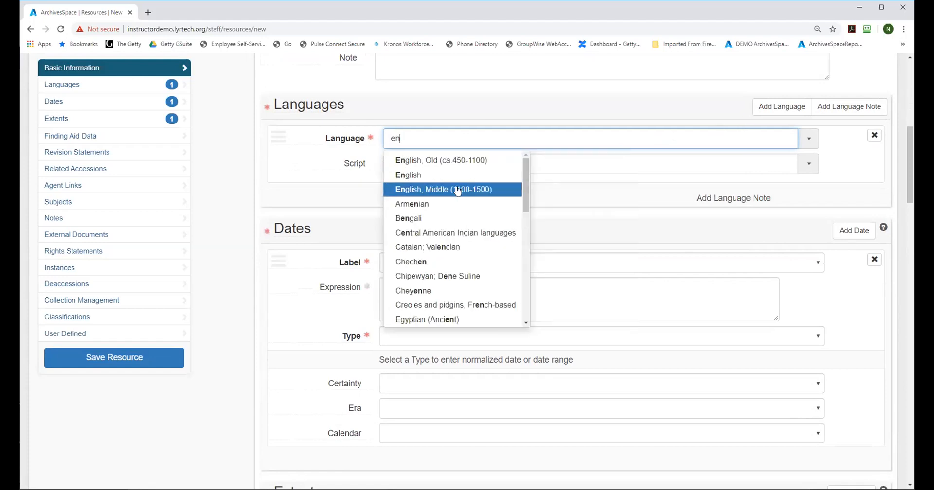
{"action": "left_click", "coordinate": [436, 178]}
{"action": "left_click", "coordinate": [411, 168]}
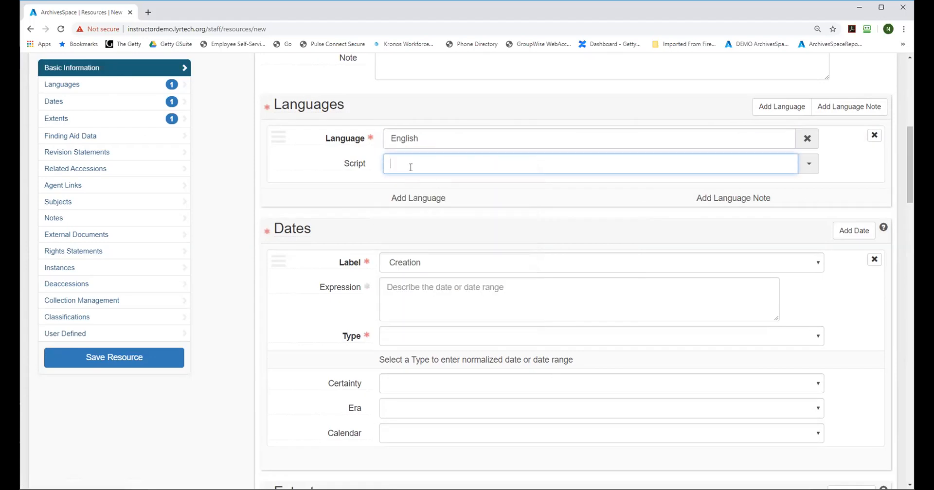
{"action": "type", "text": "Lat"}
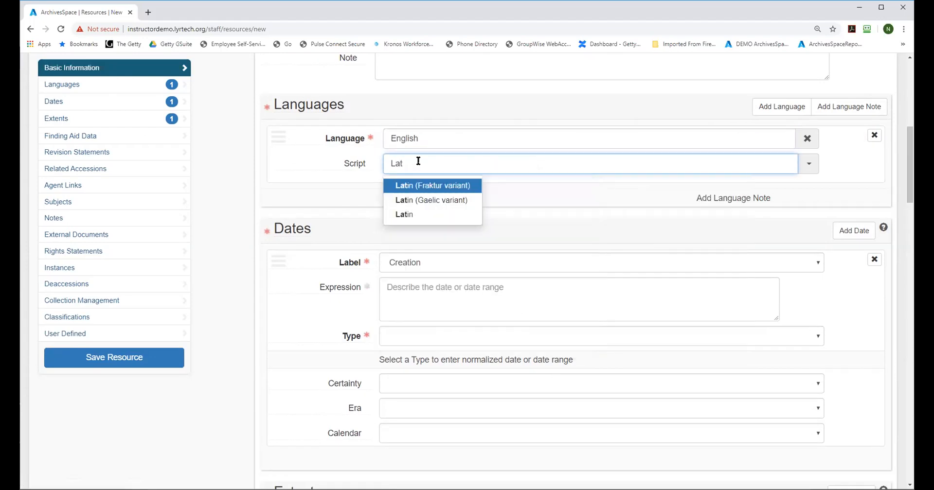
{"action": "left_click", "coordinate": [417, 214]}
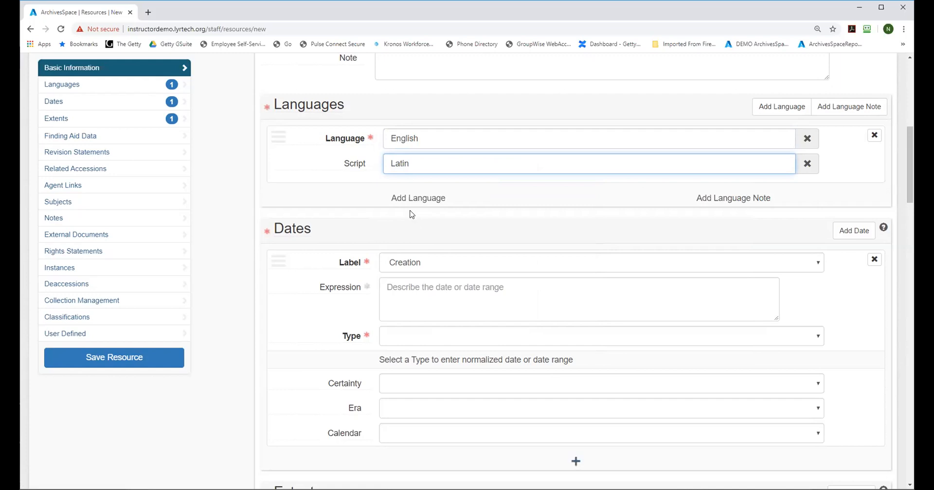
Step: Add a second language entry for Spanish; Castilian with the Latin script
{"action": "left_click", "coordinate": [404, 204]}
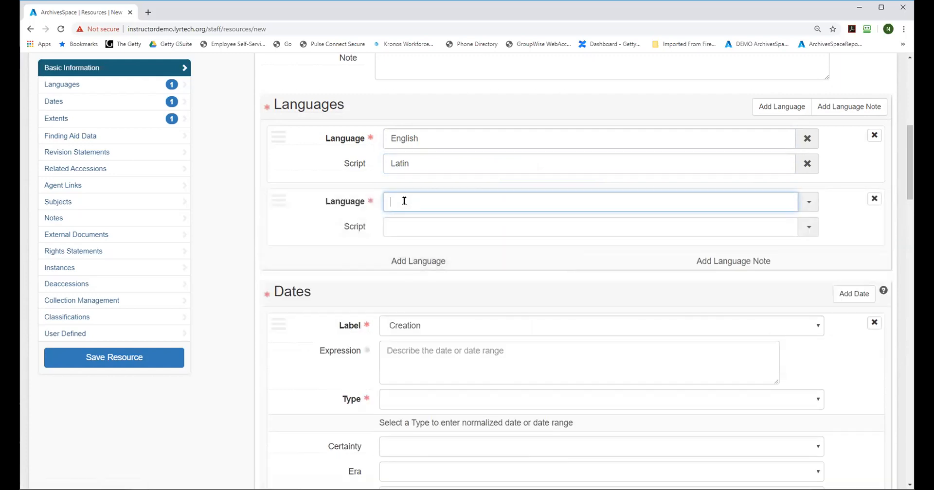
{"action": "type", "text": "Span"}
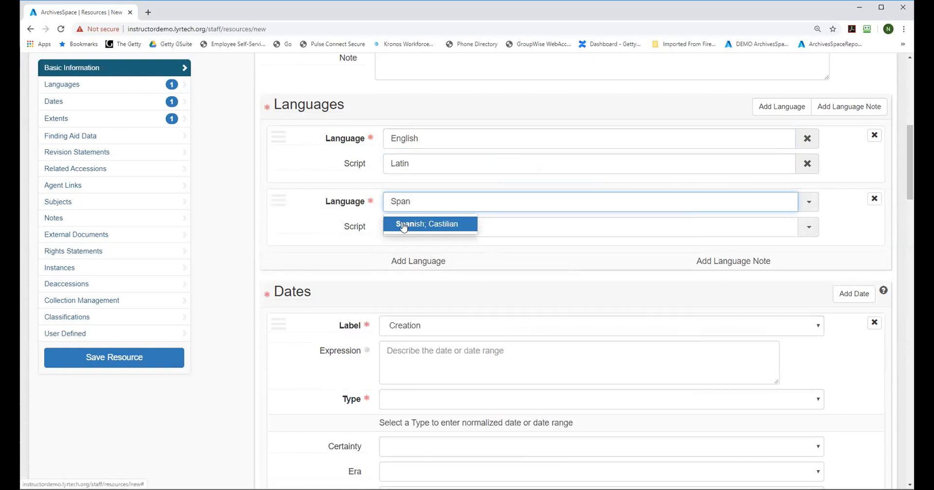
{"action": "left_click", "coordinate": [403, 224]}
{"action": "left_click", "coordinate": [403, 222]}
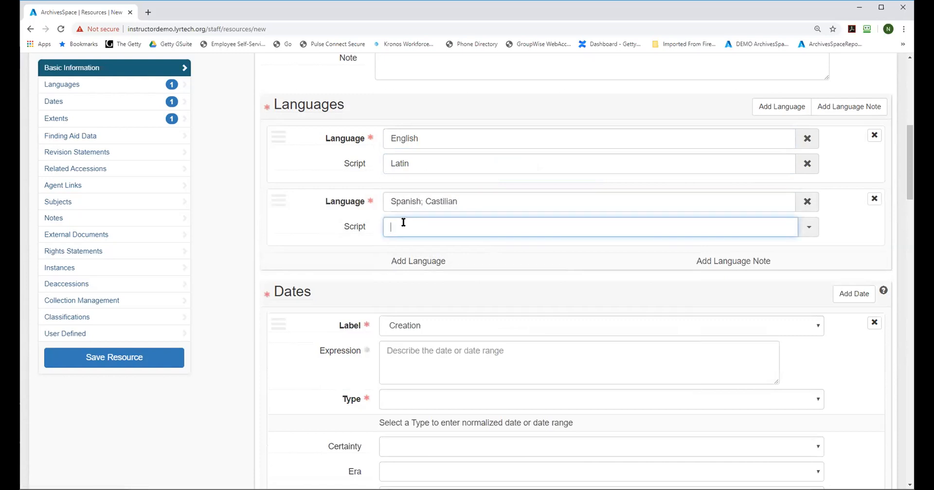
{"action": "type", "text": "Latin"}
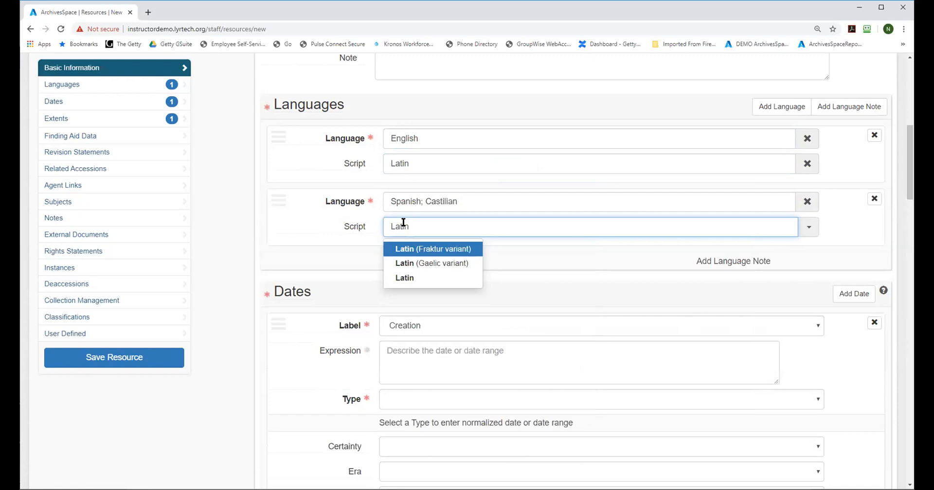
{"action": "left_click", "coordinate": [404, 279]}
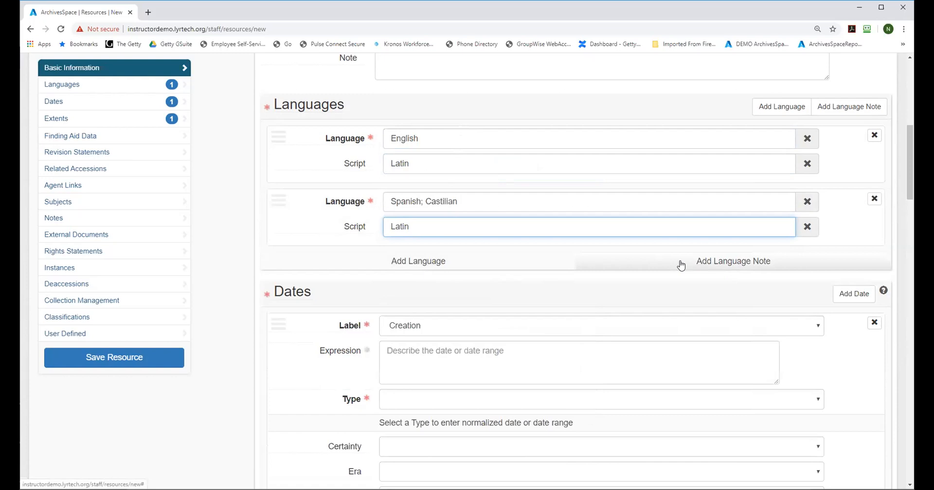
Step: Remove both the Spanish; Castilian and the English language entries from the resource
{"action": "left_click", "coordinate": [874, 199]}
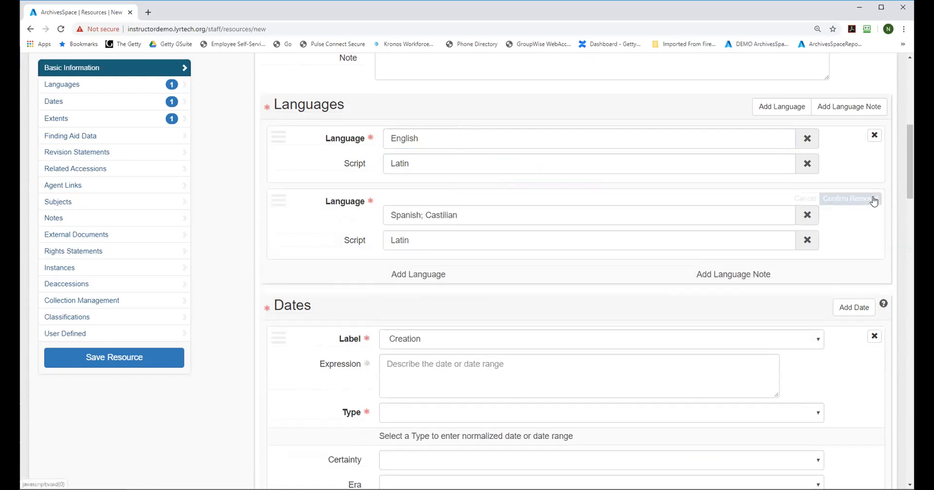
{"action": "left_click", "coordinate": [843, 201]}
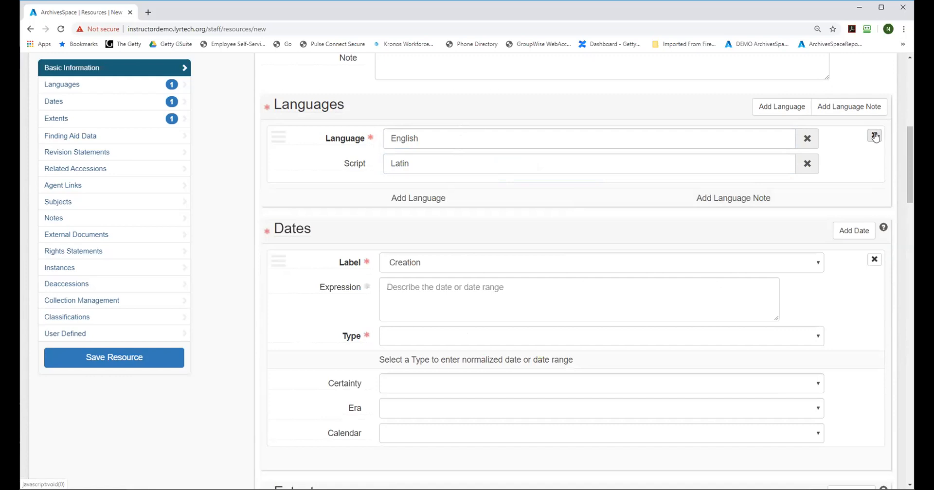
{"action": "left_click", "coordinate": [874, 137]}
{"action": "left_click", "coordinate": [846, 139]}
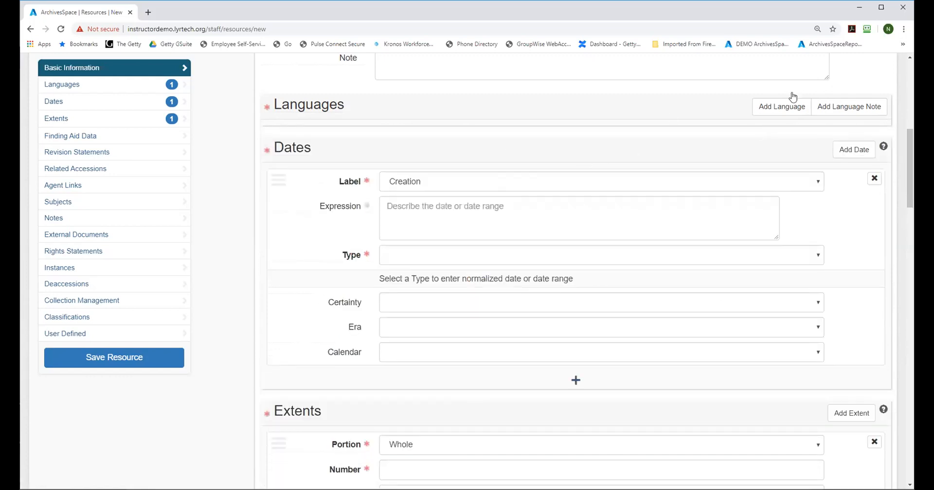
Step: Add a language entry to the resource and set its language to Multiple languages
{"action": "left_click", "coordinate": [782, 108]}
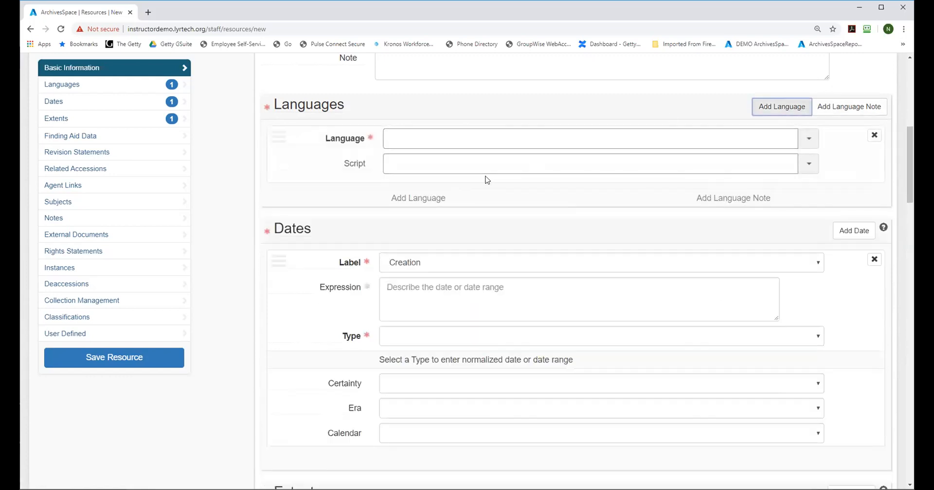
{"action": "left_click", "coordinate": [454, 140]}
{"action": "type", "text": "mul"}
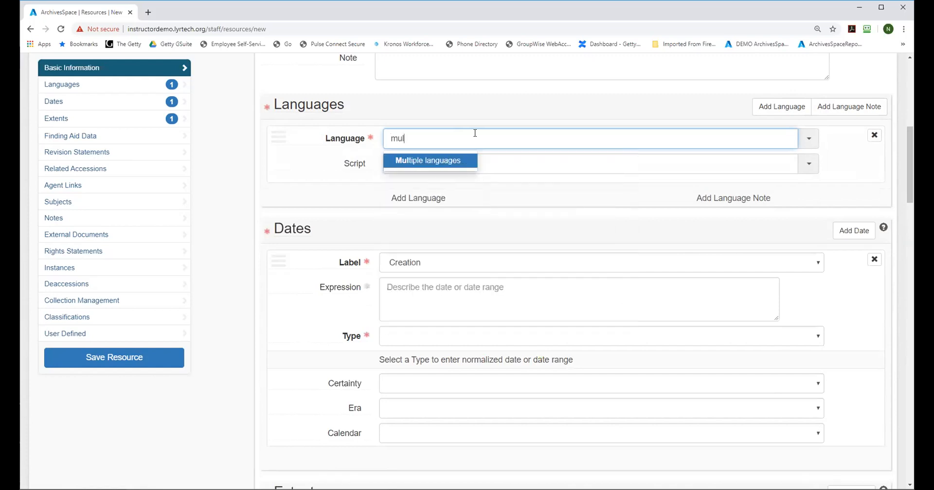
{"action": "left_click", "coordinate": [437, 165]}
Step: Add a language note of type Language of Materials below the Multiple languages entry
{"action": "left_click", "coordinate": [687, 198]}
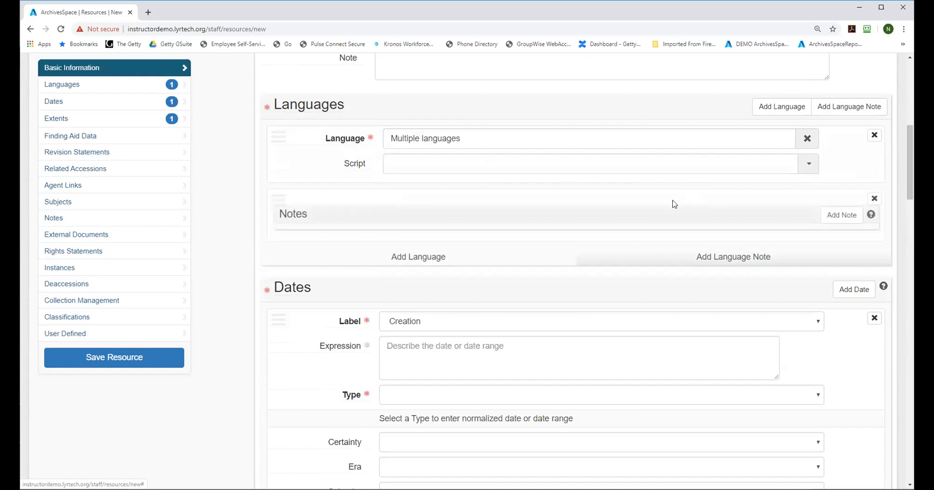
{"action": "left_click", "coordinate": [836, 217]}
{"action": "left_click", "coordinate": [444, 243]}
{"action": "left_click", "coordinate": [445, 270]}
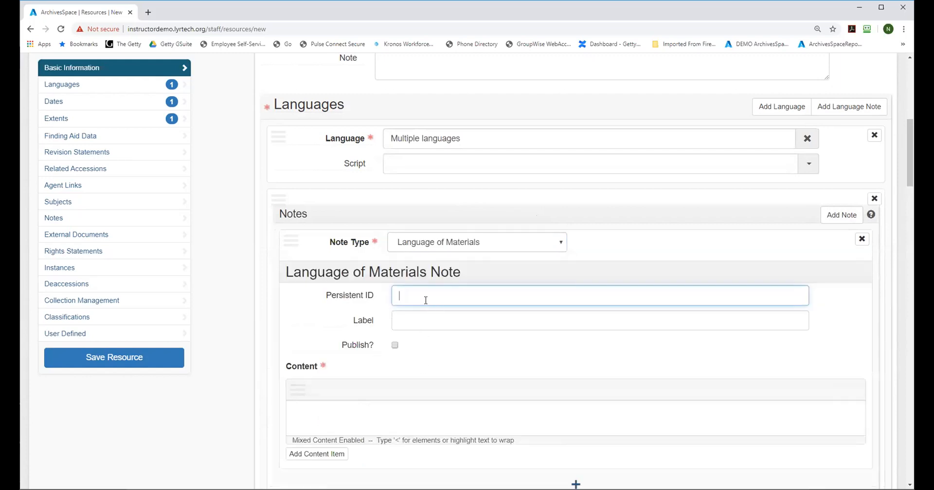
Step: Enter "Material is in French, German, English, and Spanish." as the content of the Language of Materials note
{"action": "left_click", "coordinate": [347, 405]}
{"action": "type", "text": "Material is in Fren"}
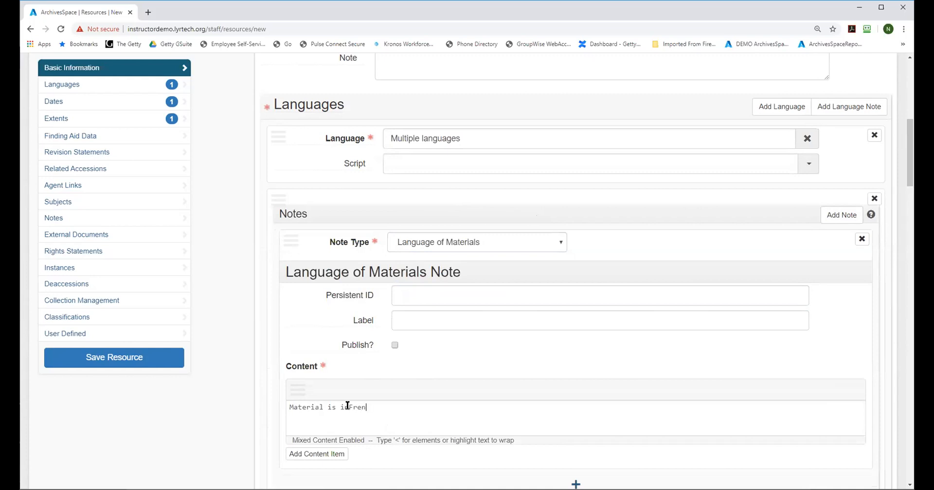
{"action": "type", "text": "ch, German, English, and Span"}
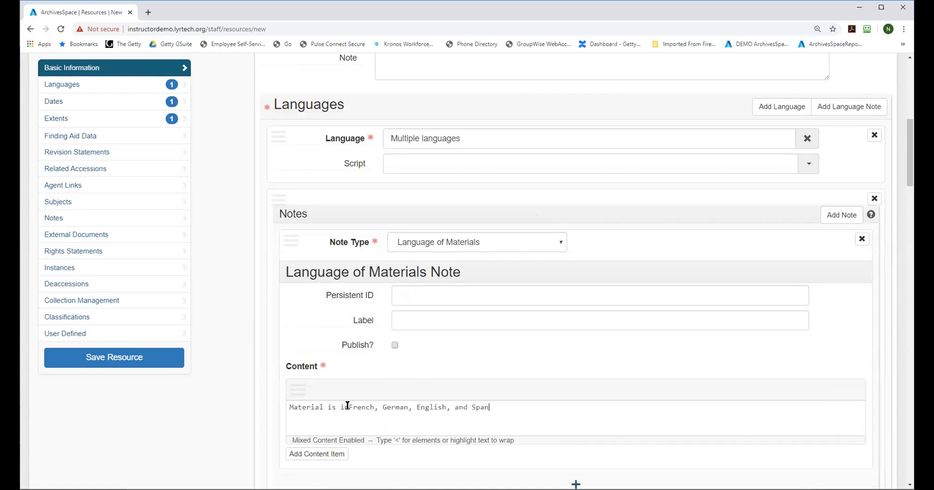
{"action": "type", "text": "ish"}
{"action": "left_click", "coordinate": [348, 407]}
{"action": "type", "text": "n"}
{"action": "left_click", "coordinate": [506, 407]}
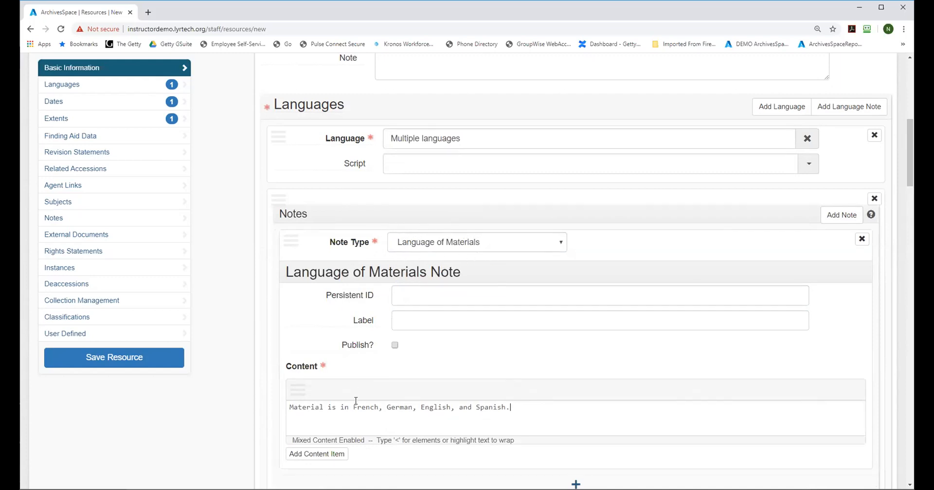
Step: Label the Language of Materials note "Language of Records"
{"action": "left_click", "coordinate": [402, 322]}
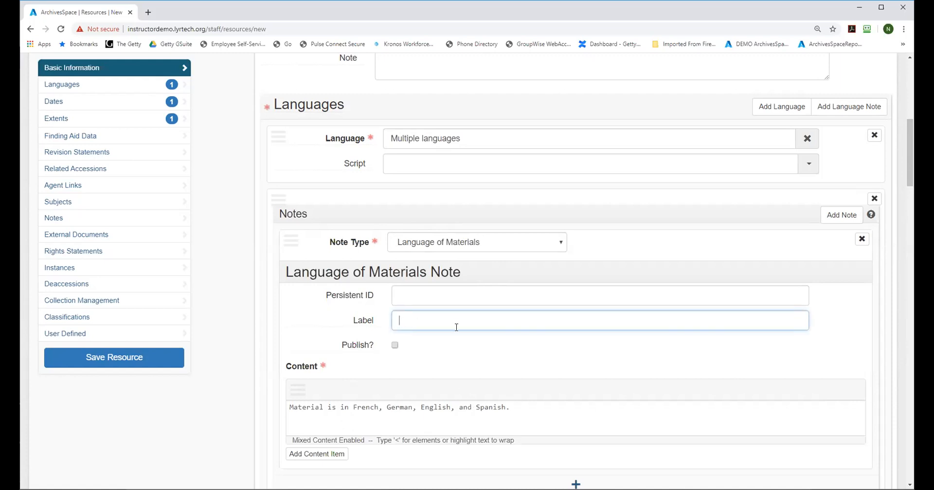
{"action": "type", "text": "Language of Records"}
Step: Fill in the resource's creation date as Inclusive Dates with the expression 1950-1980
{"action": "left_click_drag", "start_coordinate": [907, 130], "coordinate": [912, 203]}
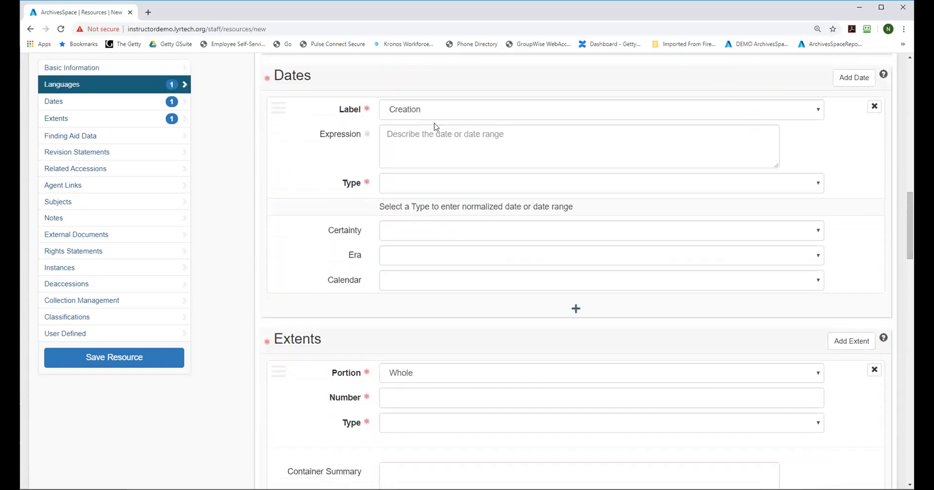
{"action": "left_click", "coordinate": [393, 137]}
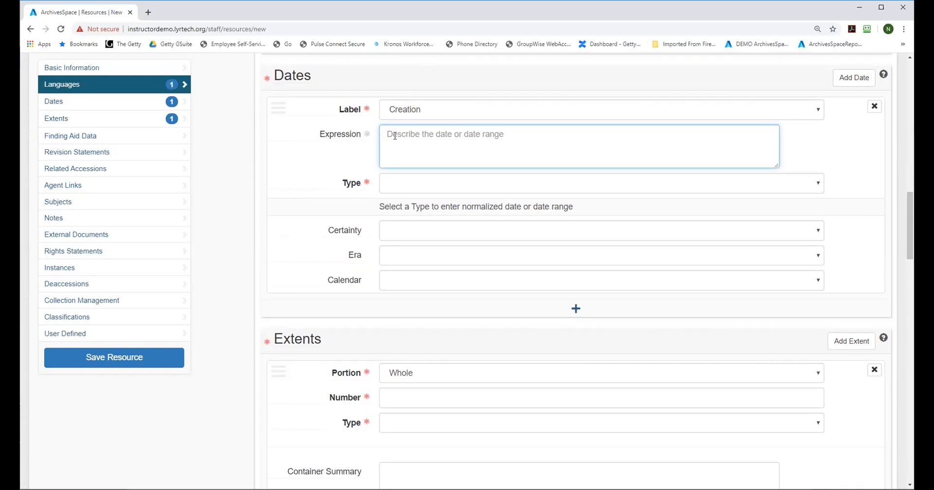
{"action": "left_click", "coordinate": [405, 185]}
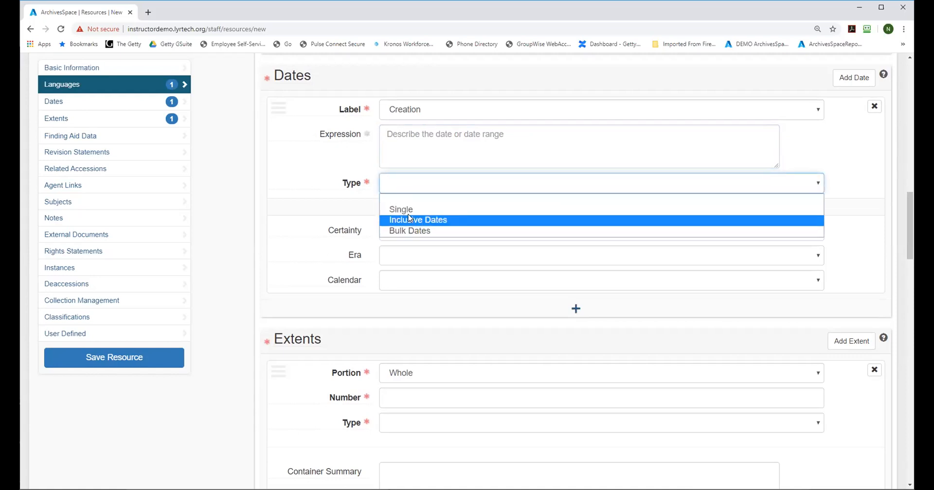
{"action": "left_click", "coordinate": [418, 220]}
{"action": "left_click", "coordinate": [406, 137]}
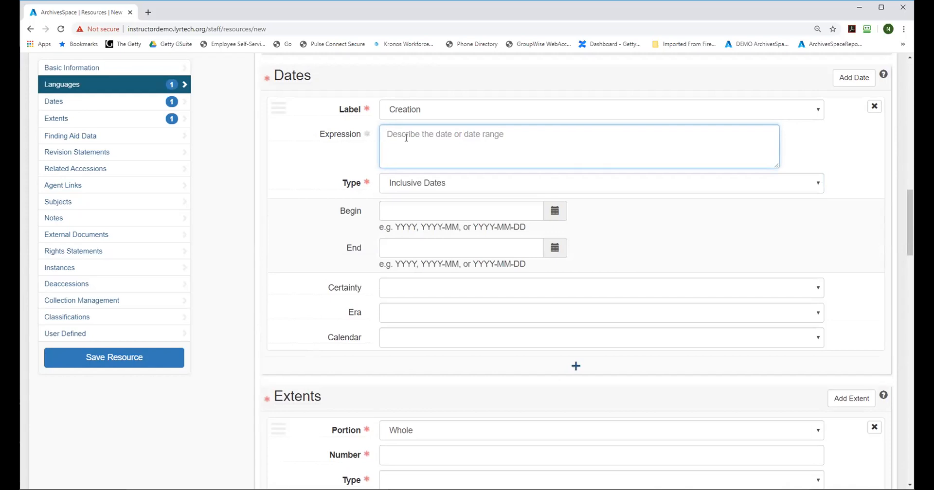
{"action": "type", "text": "19"}
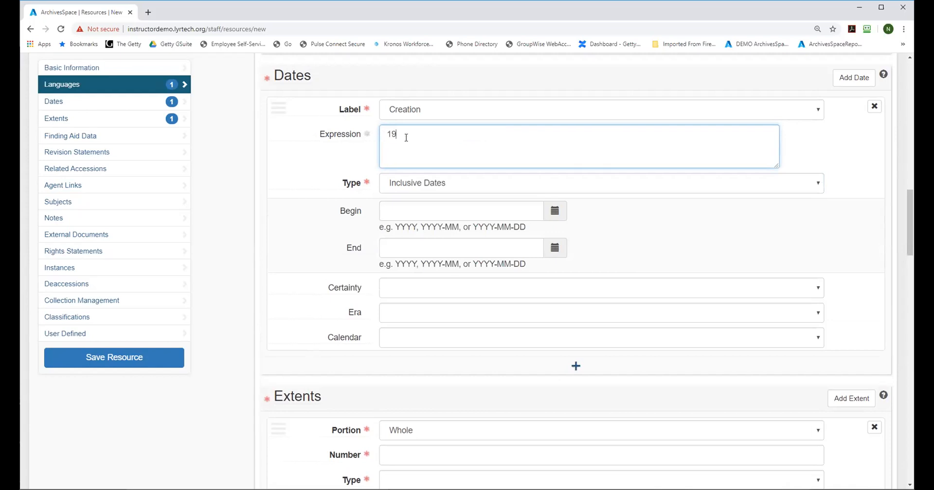
{"action": "type", "text": "50-1980"}
Step: Add a second creation date with the expression 1950-1977 and the type Bulk Dates
{"action": "left_click", "coordinate": [575, 366]}
{"action": "left_click", "coordinate": [488, 375]}
{"action": "left_click", "coordinate": [483, 396]}
{"action": "left_click", "coordinate": [476, 398]}
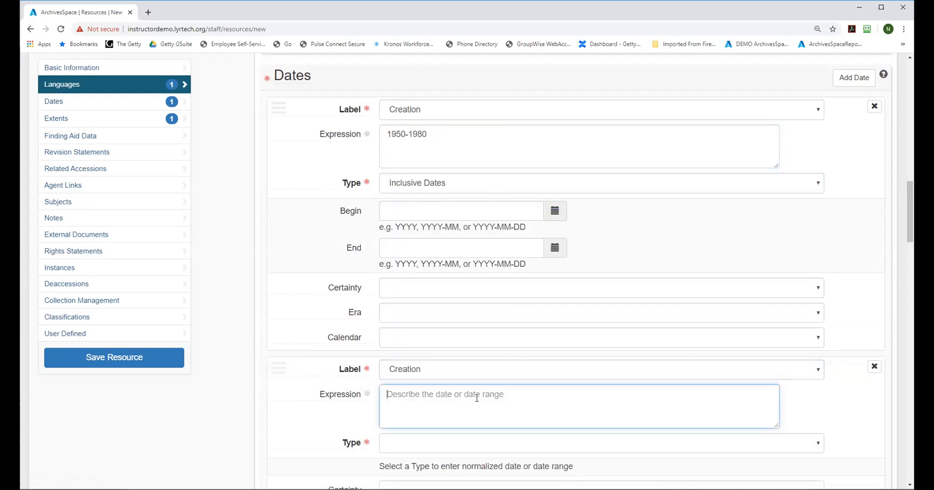
{"action": "type", "text": "1950-1977"}
{"action": "left_click", "coordinate": [427, 444]}
{"action": "key", "text": "Down"}
{"action": "key", "text": "Return"}
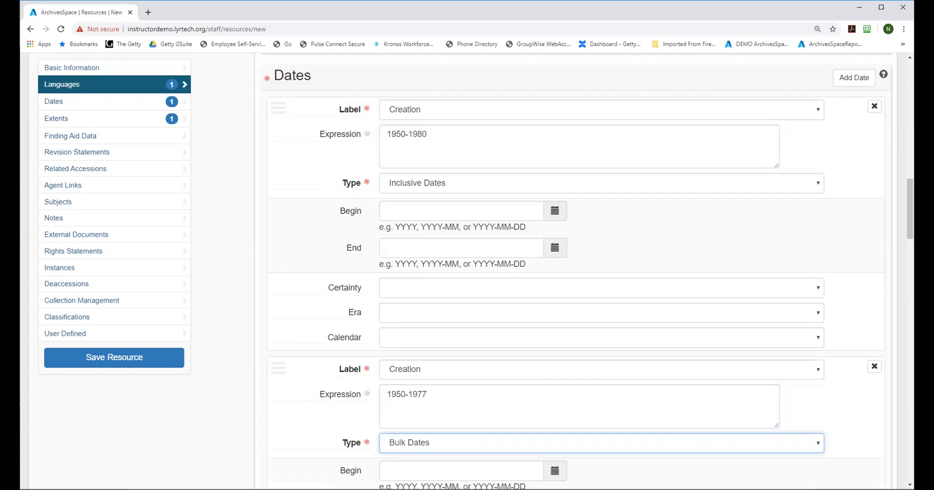
Step: Set the resource's whole extent to 15 Linear Feet
{"action": "left_click_drag", "start_coordinate": [911, 190], "coordinate": [911, 206]}
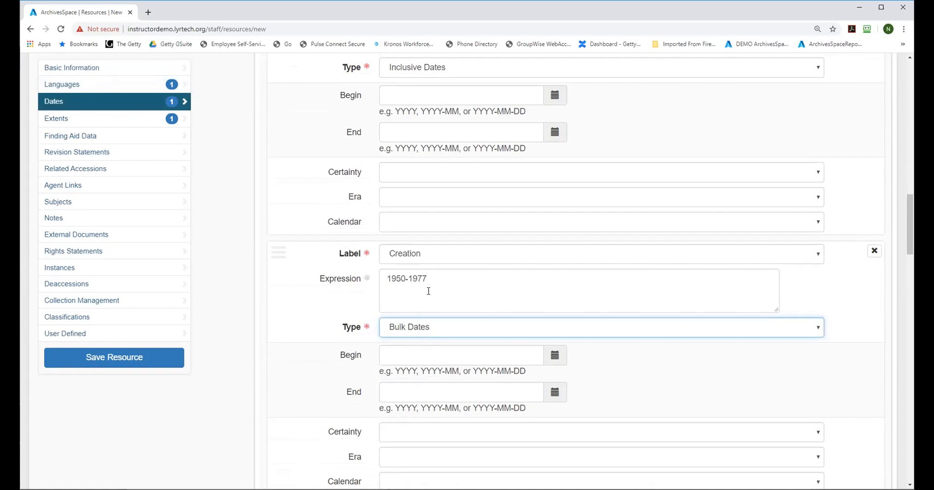
{"action": "left_click_drag", "start_coordinate": [906, 212], "coordinate": [912, 284]}
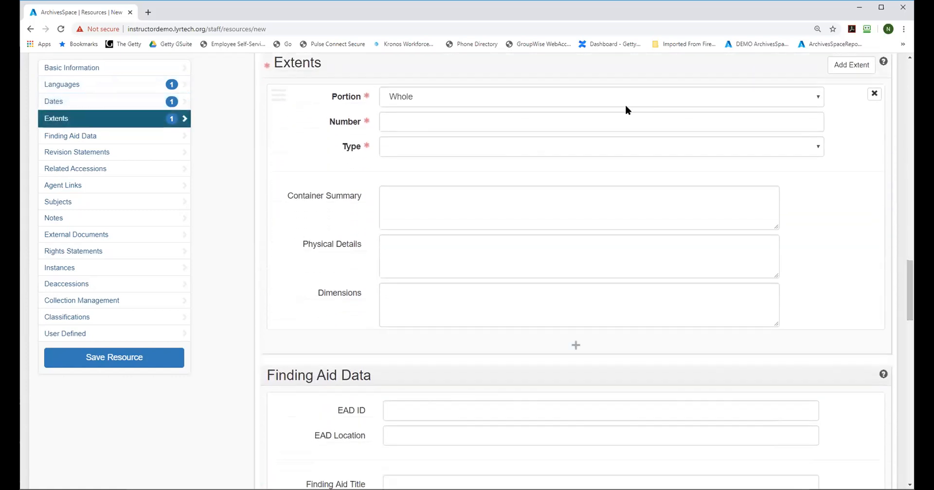
{"action": "left_click", "coordinate": [396, 124]}
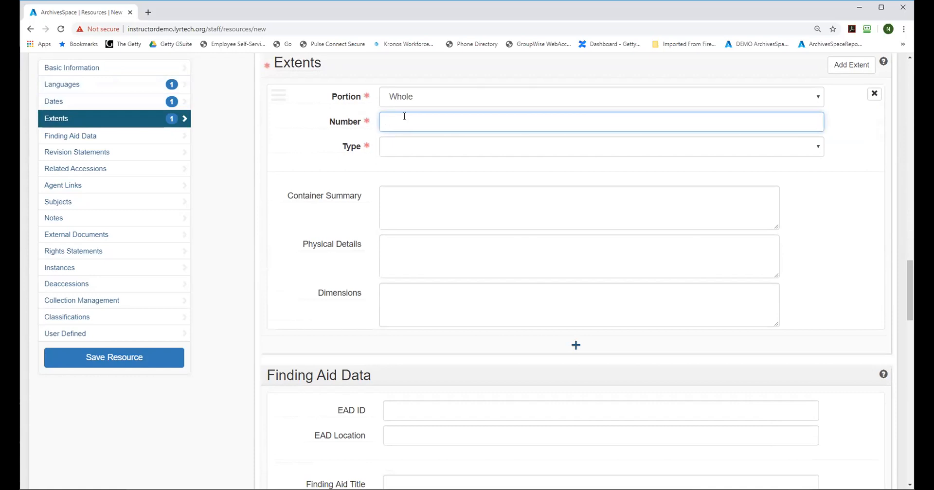
{"action": "type", "text": "15"}
{"action": "left_click", "coordinate": [406, 150]}
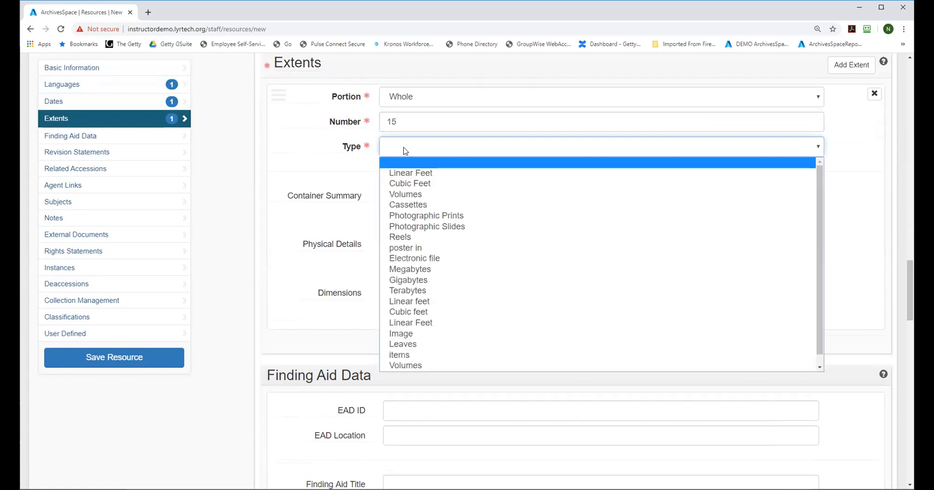
{"action": "left_click", "coordinate": [410, 174]}
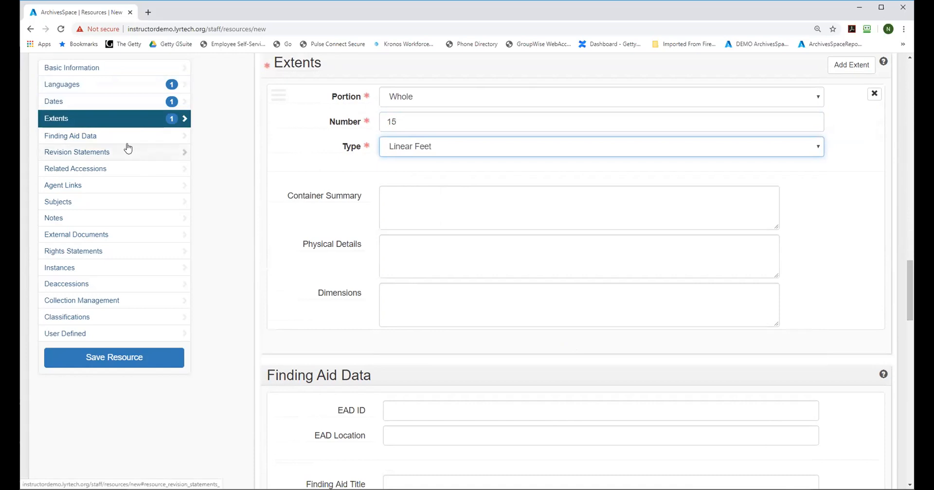
Step: Set the finding aid's language of description to English and its script of description to Latin
{"action": "left_click_drag", "start_coordinate": [911, 276], "coordinate": [911, 311]}
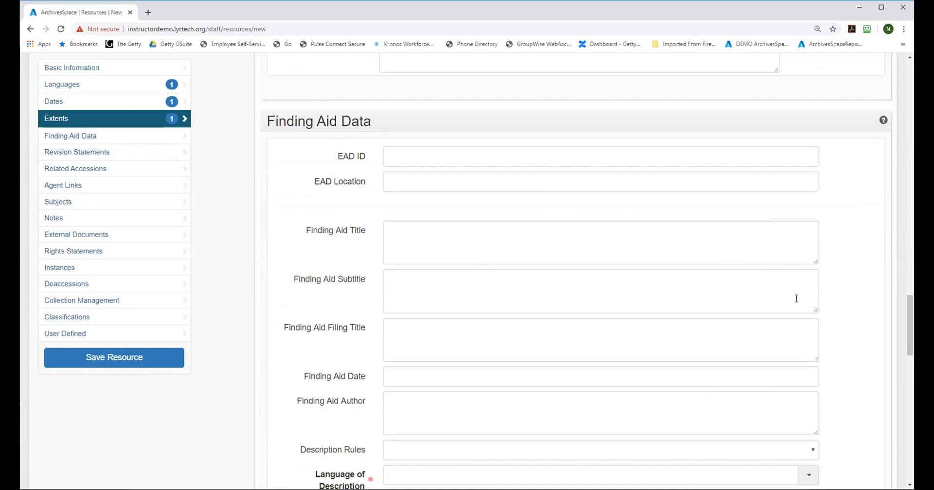
{"action": "left_click_drag", "start_coordinate": [911, 304], "coordinate": [912, 334]}
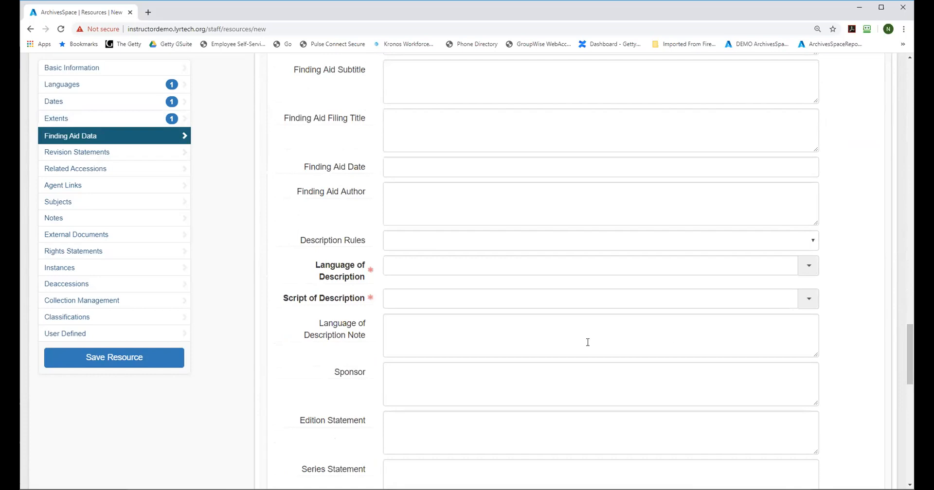
{"action": "left_click", "coordinate": [415, 265]}
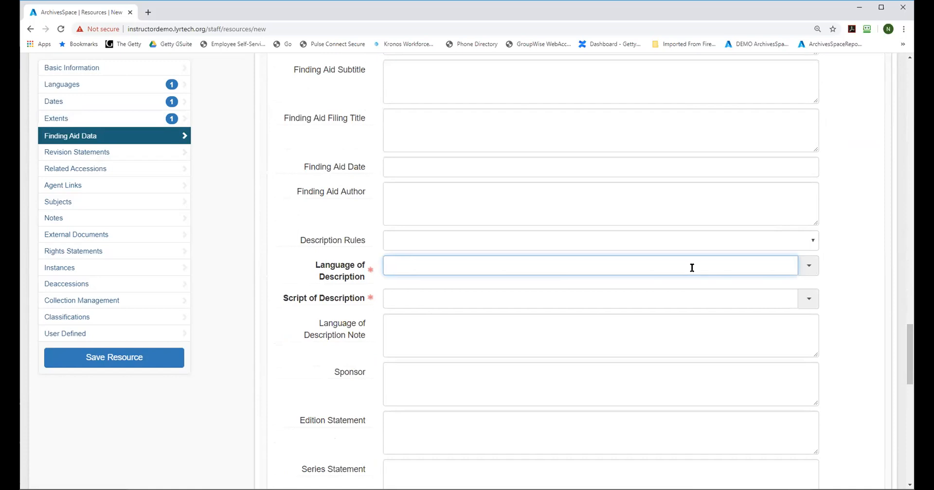
{"action": "type", "text": "Eng"}
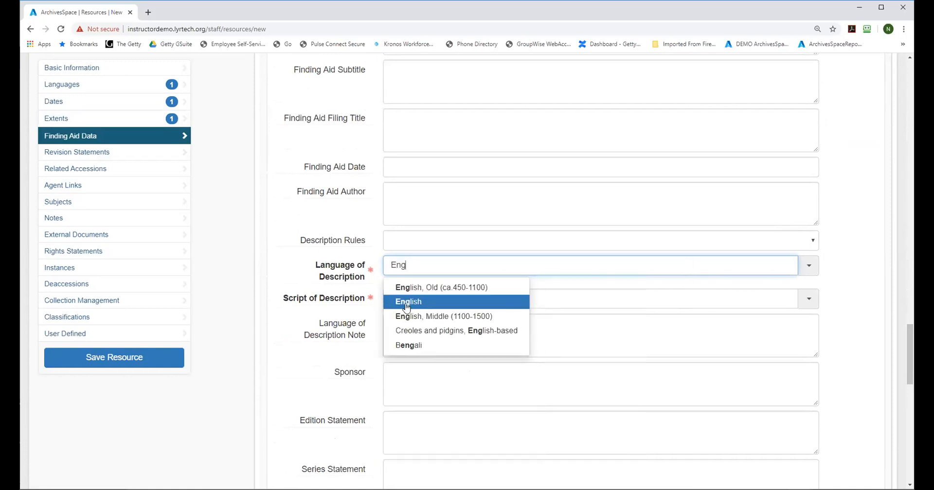
{"action": "left_click", "coordinate": [407, 302]}
{"action": "left_click", "coordinate": [403, 298]}
{"action": "type", "text": "L"}
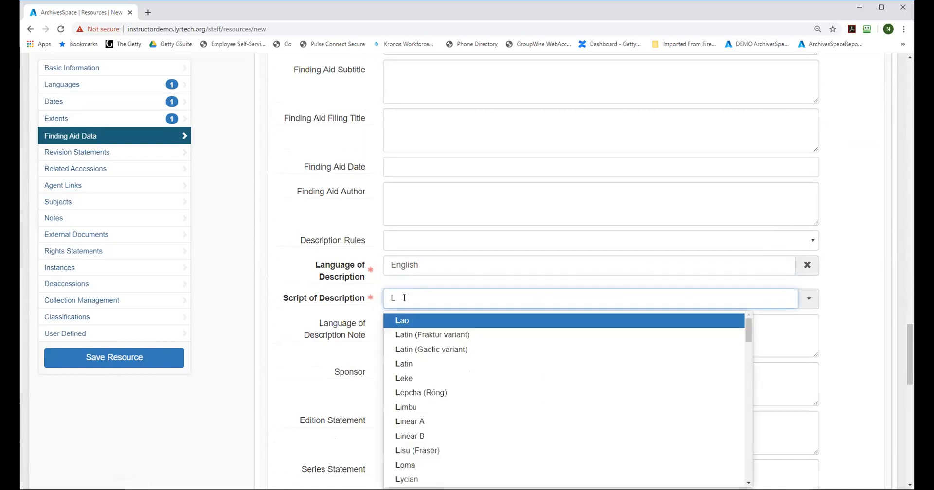
{"action": "left_click", "coordinate": [408, 364]}
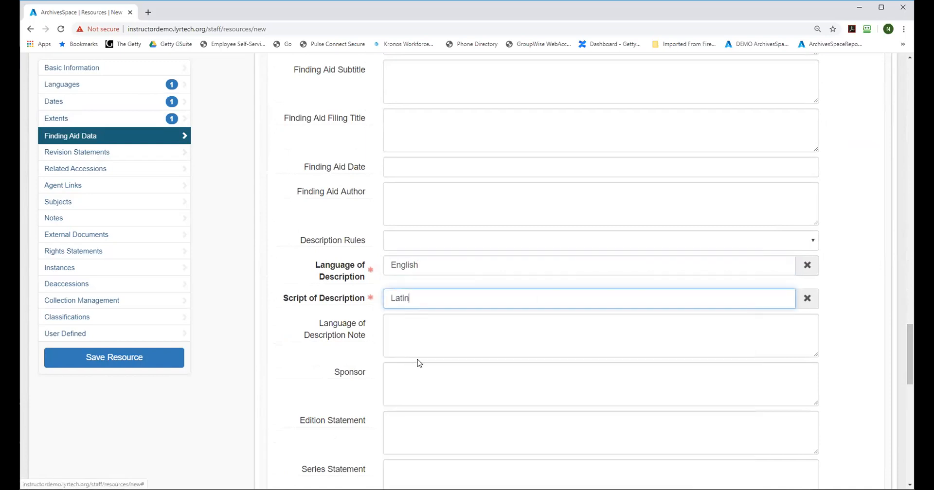
Step: Save the new resource and shrink the hierarchy pane to give the record form more room
{"action": "left_click", "coordinate": [110, 359]}
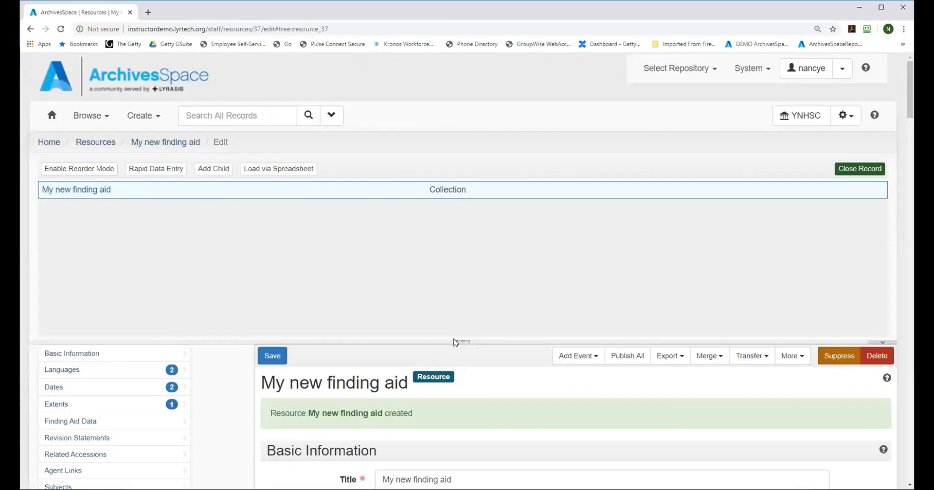
{"action": "left_click_drag", "start_coordinate": [460, 338], "coordinate": [460, 235]}
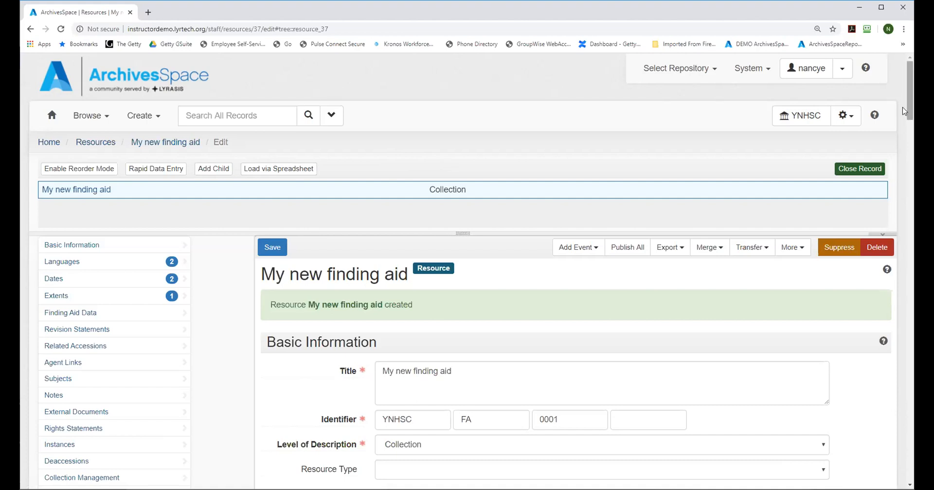
{"action": "left_click_drag", "start_coordinate": [906, 100], "coordinate": [909, 118]}
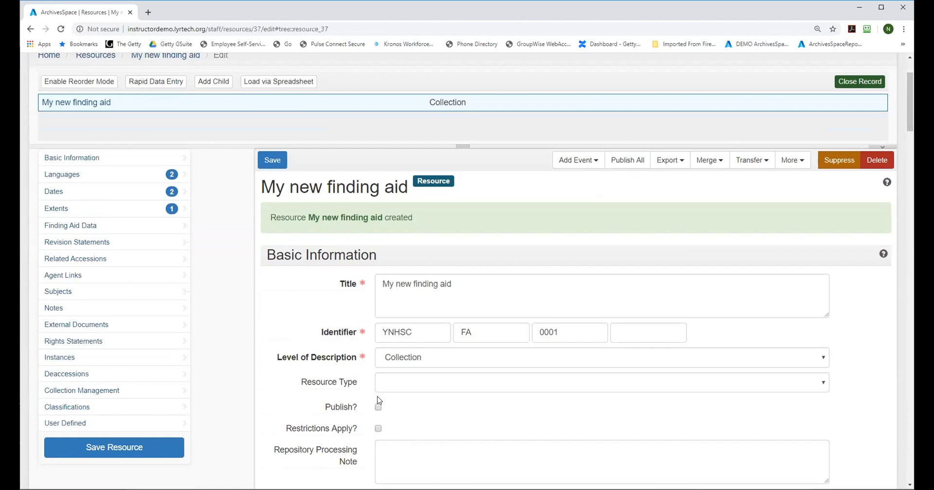
{"action": "left_click", "coordinate": [667, 164]}
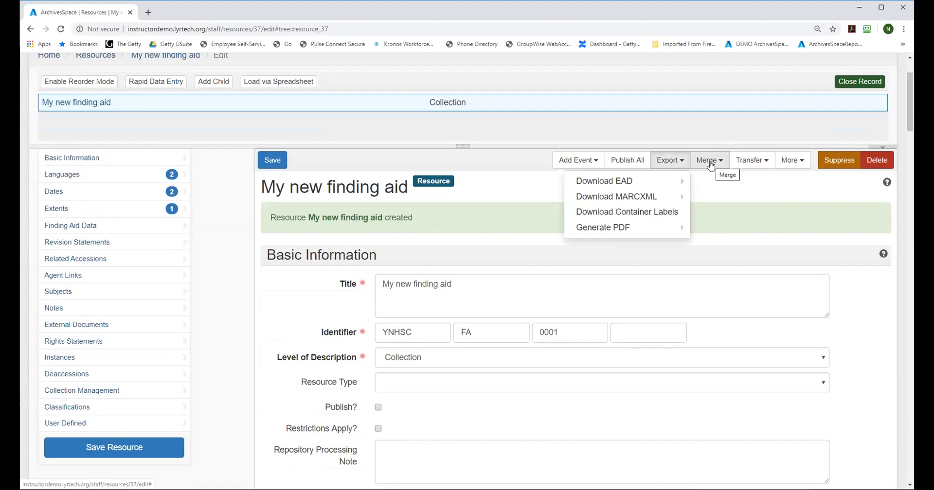
{"action": "left_click", "coordinate": [797, 162]}
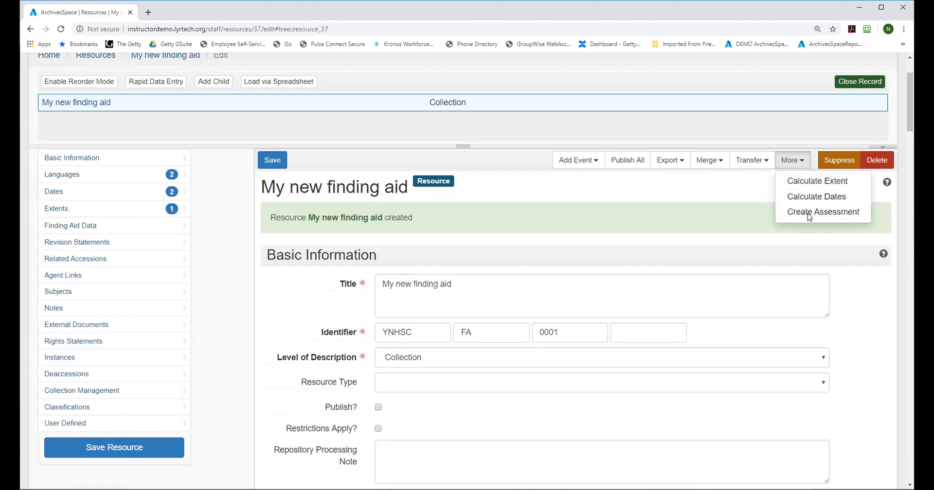
{"action": "left_click", "coordinate": [667, 196]}
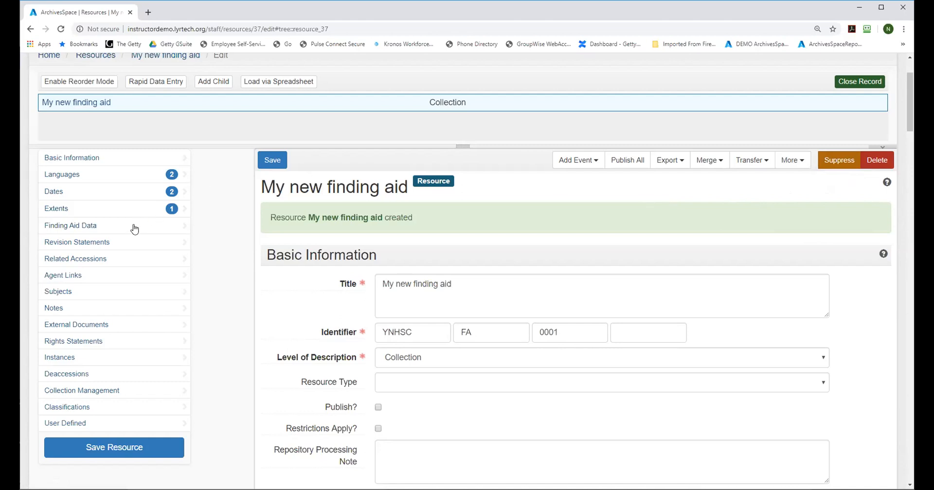
Step: Enter "US::CMalG::finding aid number" as the EAD ID in the resource's finding aid data
{"action": "left_click", "coordinate": [93, 230]}
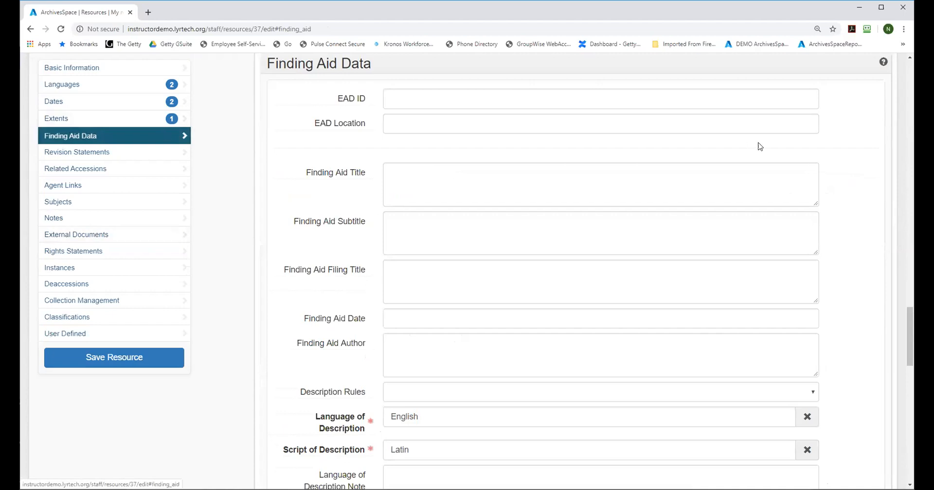
{"action": "scroll", "coordinate": [906, 329], "scroll_direction": "up", "scroll_amount": 1}
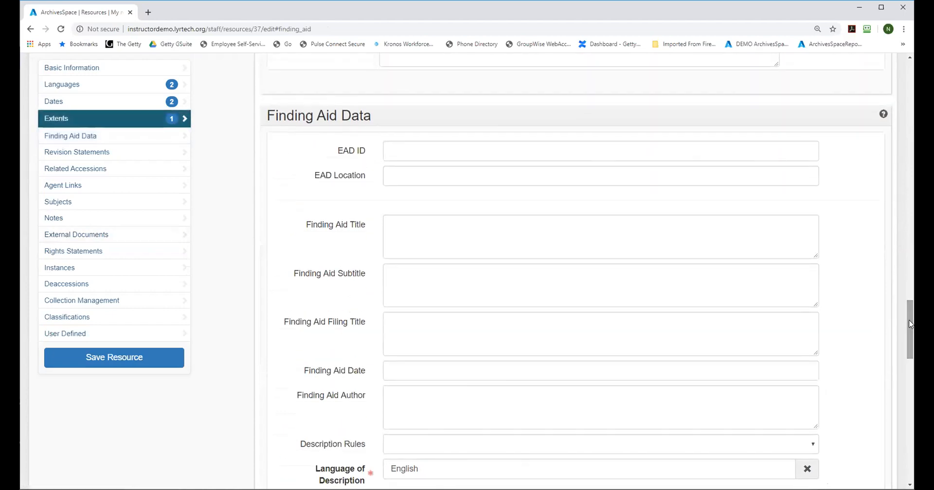
{"action": "left_click", "coordinate": [425, 143]}
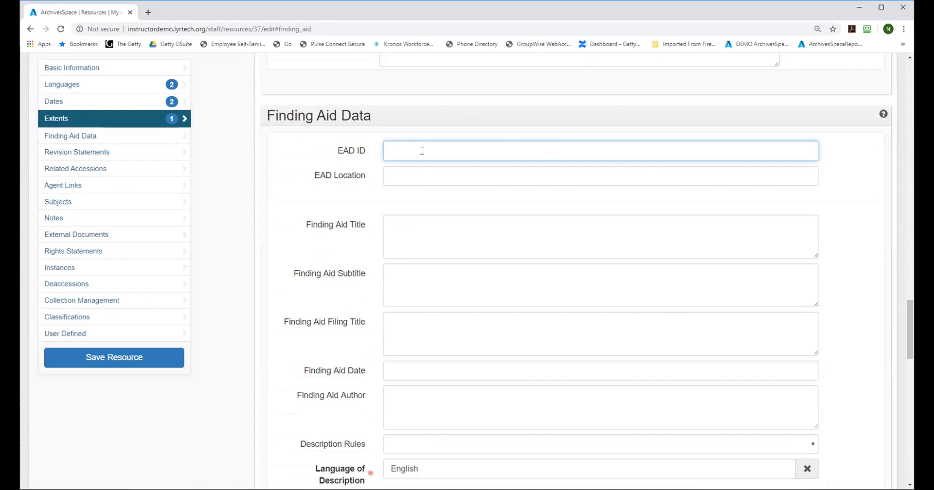
{"action": "type", "text": "US:C"}
{"action": "key", "text": "BackSpace"}
{"action": "type", "text": ":"}
{"action": "type", "text": "CM"}
{"action": "type", "text": "IG"}
{"action": "type", "text": "::"}
{"action": "type", "text": "finding aid "}
{"action": "type", "text": "number"}
{"action": "left_click", "coordinate": [422, 151]}
{"action": "type", "text": "a"}
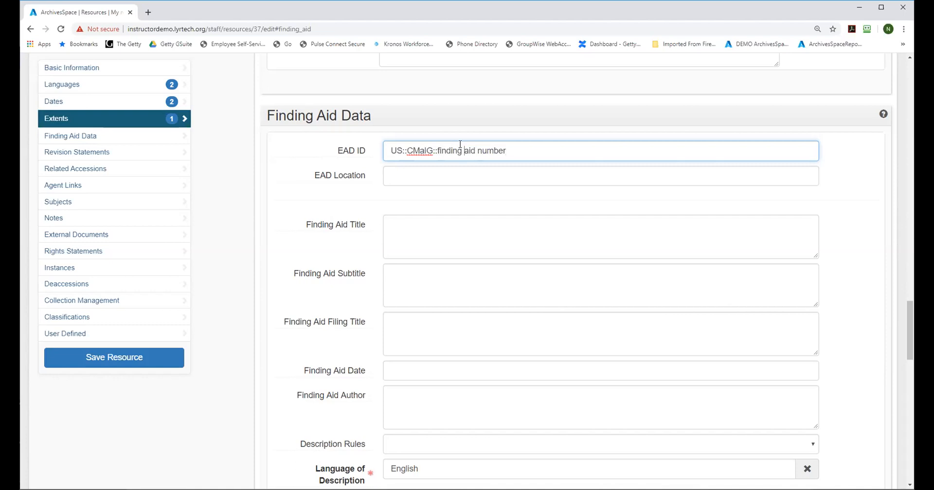
Step: Enter "Inventory of the very Special Records" as the finding aid title, leaving the EAD location blank
{"action": "left_click", "coordinate": [399, 178]}
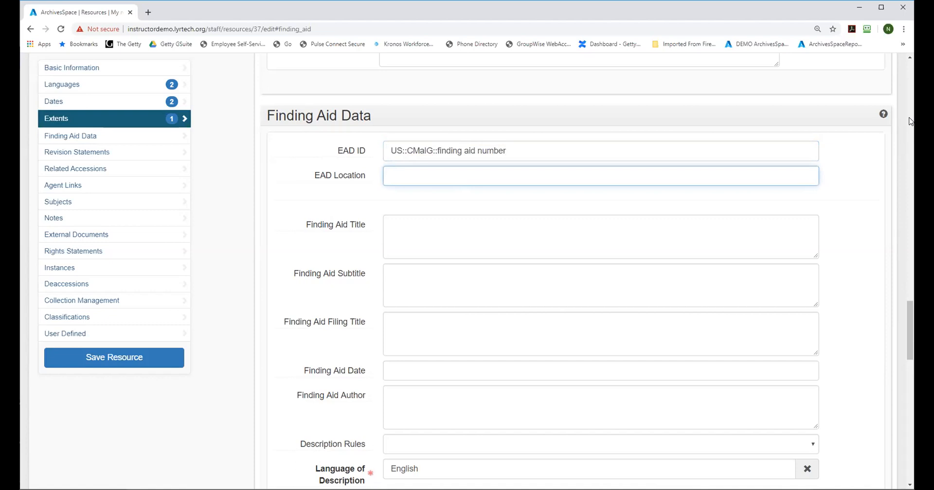
{"action": "left_click_drag", "start_coordinate": [910, 315], "coordinate": [910, 312]}
{"action": "left_click", "coordinate": [416, 242]}
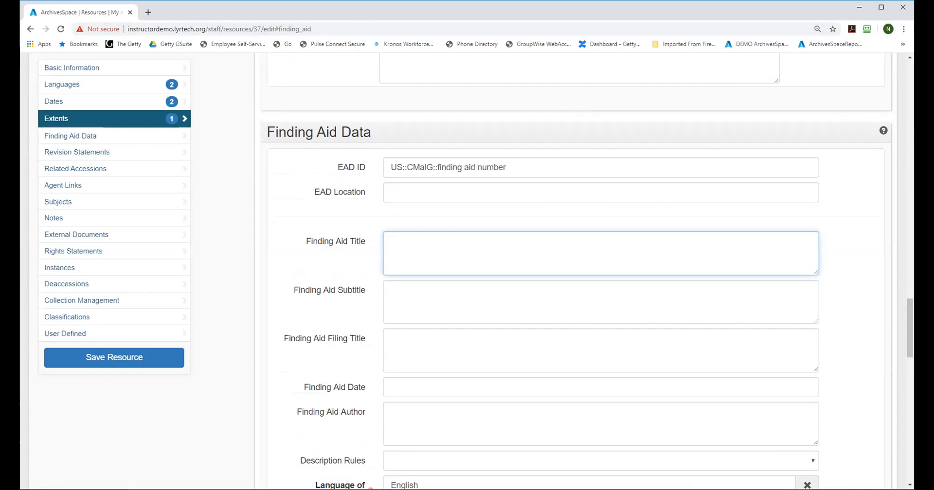
{"action": "type", "text": "Inventory of the very Special Records"}
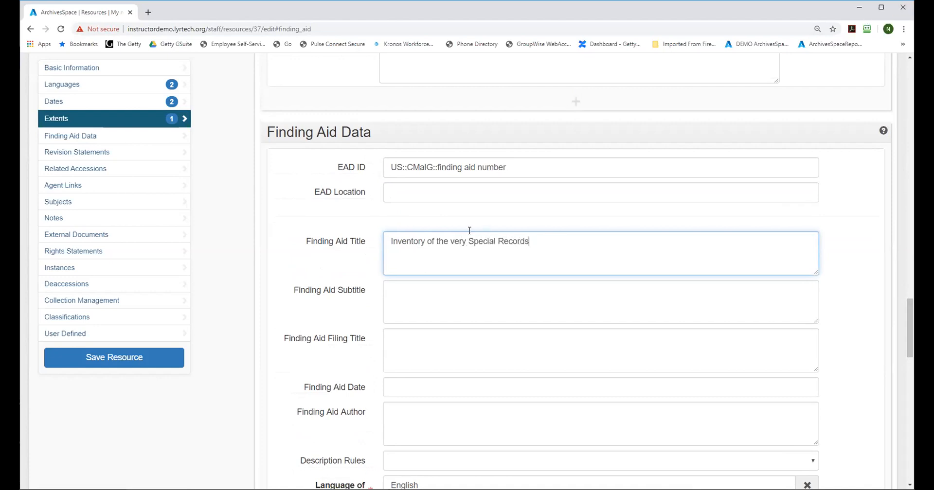
Step: Capitalize "Very" in the finding aid title and append "of" plus the person's full name
{"action": "left_click", "coordinate": [453, 242]}
{"action": "key", "text": "BackSpace"}
{"action": "type", "text": "V"}
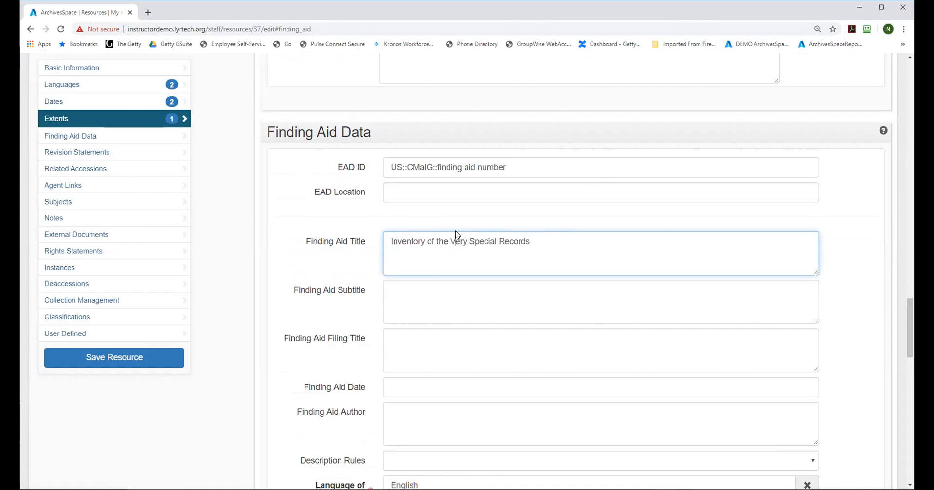
{"action": "left_click", "coordinate": [397, 294]}
{"action": "left_click", "coordinate": [403, 342]}
{"action": "left_click", "coordinate": [555, 239]}
{"action": "type", "text": "of Jane Doe"}
Step: Fill the finding aid filing title with the person's inverted name followed by "Very SPecial Records of"
{"action": "left_click", "coordinate": [399, 343]}
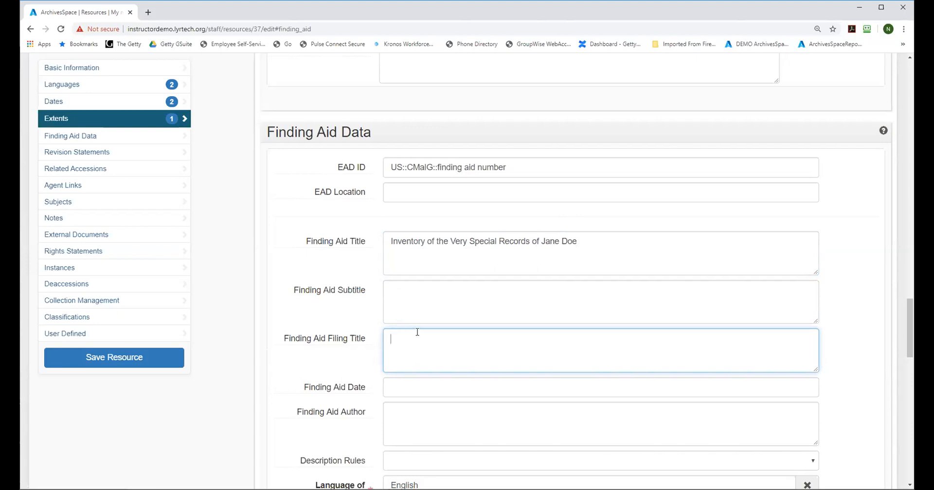
{"action": "type", "text": "Jane"}
{"action": "key", "text": "BackSpace"}
{"action": "key", "text": "BackSpace"}
{"action": "key", "text": "BackSpace"}
{"action": "key", "text": "BackSpace"}
{"action": "type", "text": "Doe, Jane the"}
{"action": "key", "text": "BackSpace"}
{"action": "key", "text": "BackSpace"}
{"action": "key", "text": "BackSpace"}
{"action": "type", "text": "Very SPecial Recortds of"}
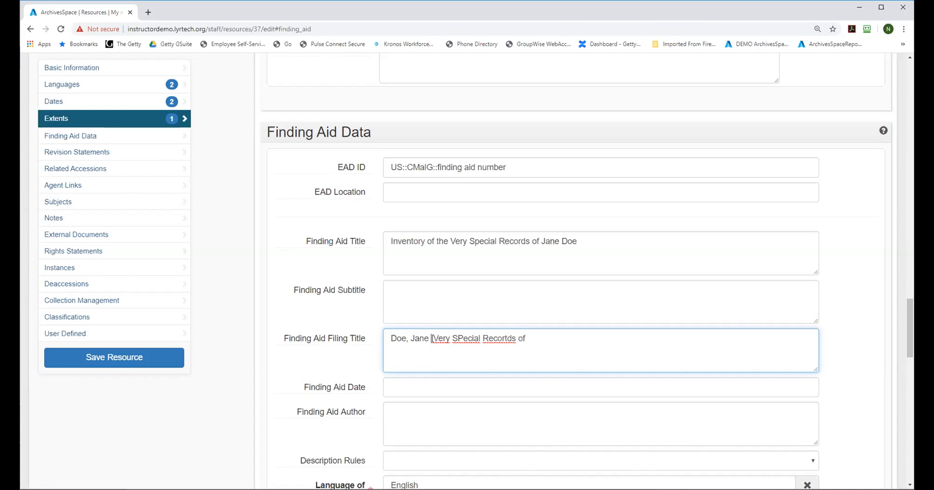
{"action": "key", "text": "Delete"}
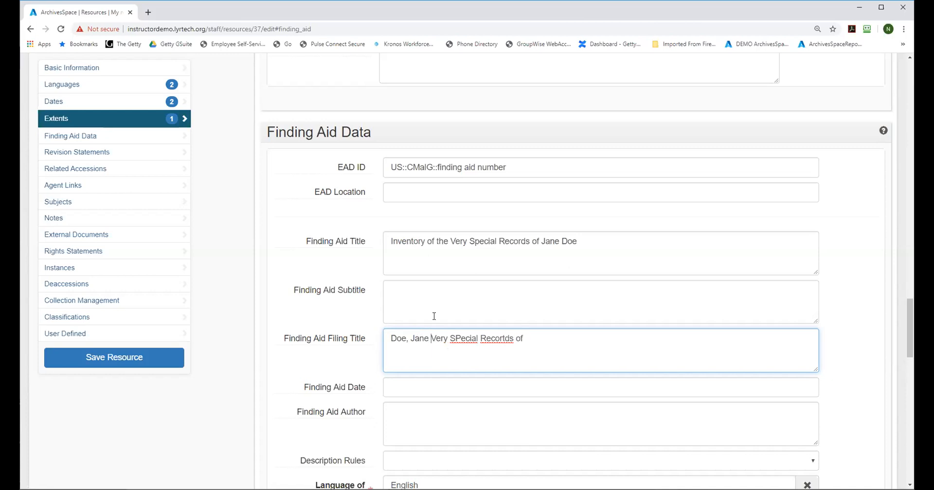
{"action": "left_click", "coordinate": [506, 336]}
{"action": "key", "text": "Delete"}
Step: Set the finding aid's description rules to Describing Archives: A Content Standard
{"action": "scroll", "coordinate": [906, 319], "scroll_direction": "down", "scroll_amount": 1}
{"action": "left_click", "coordinate": [455, 423]}
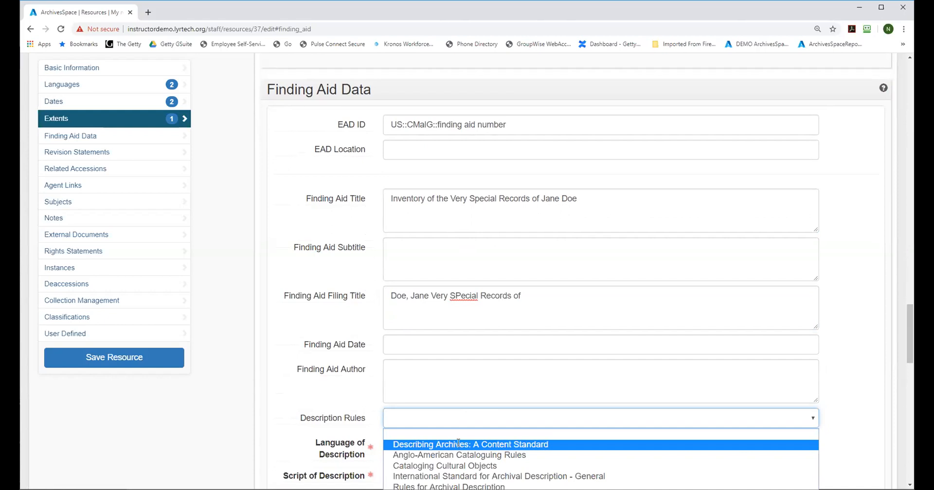
{"action": "left_click", "coordinate": [459, 444]}
{"action": "left_click", "coordinate": [684, 418]}
{"action": "key", "text": "Down"}
{"action": "key", "text": "Down"}
{"action": "key", "text": "Down"}
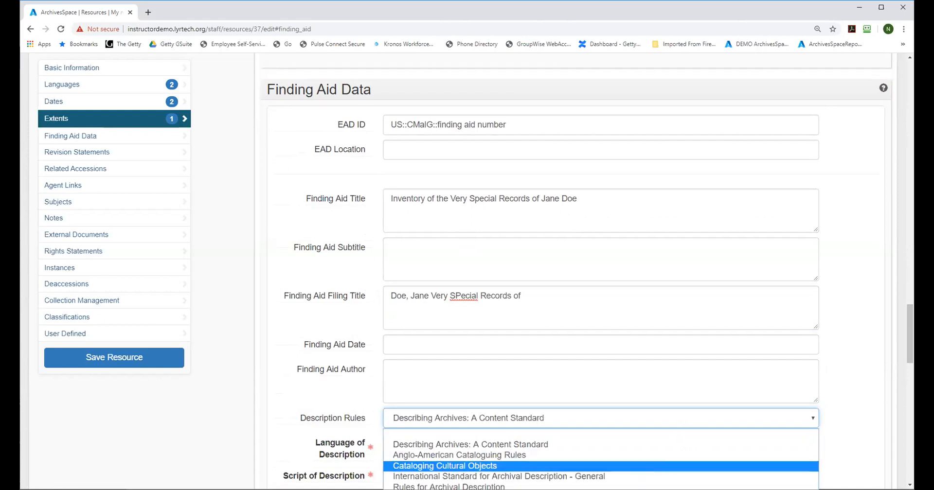
{"action": "left_click", "coordinate": [646, 381]}
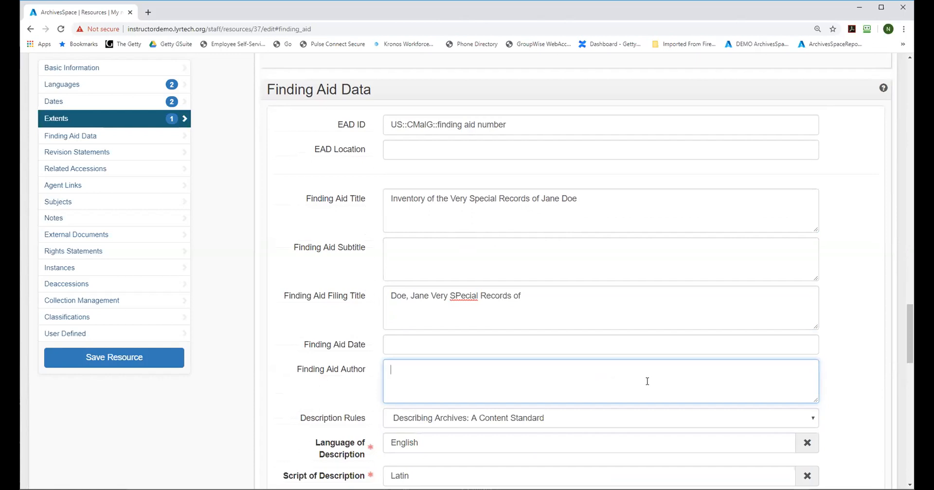
Step: Set the finding aid status to In Progress
{"action": "left_click_drag", "start_coordinate": [909, 316], "coordinate": [904, 353]}
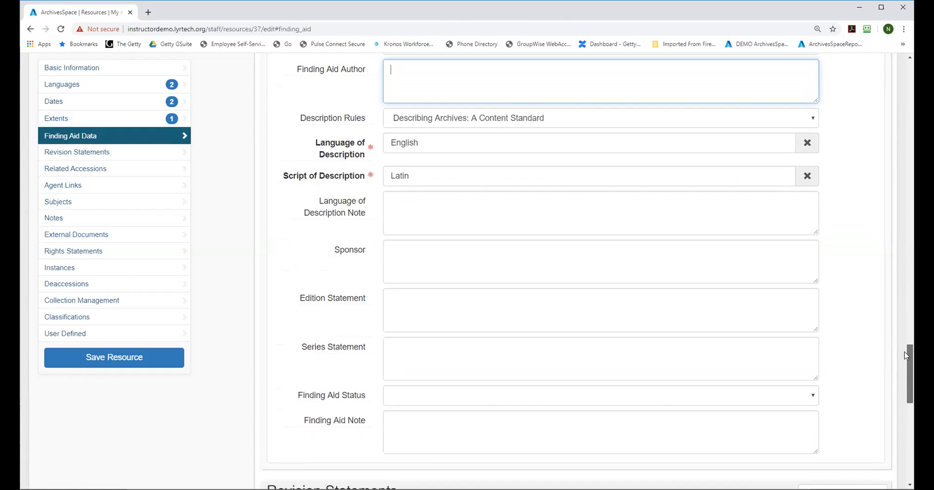
{"action": "left_click", "coordinate": [743, 395]}
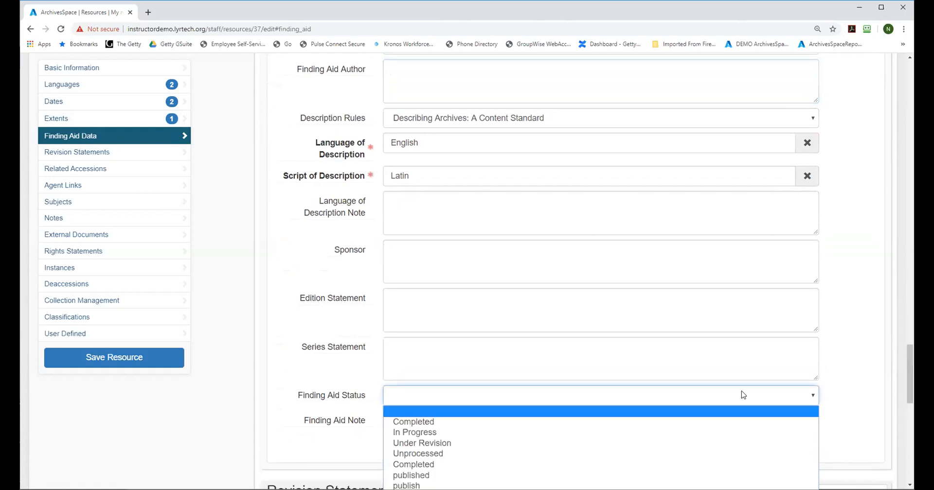
{"action": "left_click", "coordinate": [427, 433]}
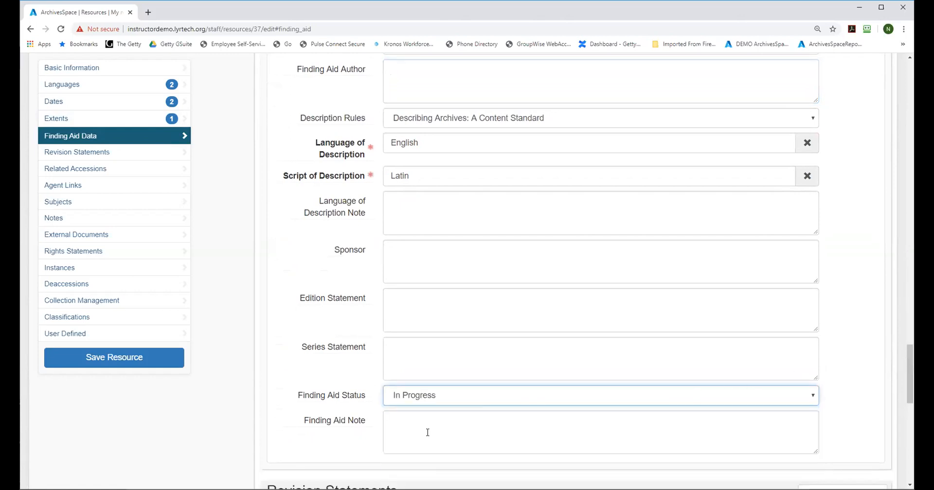
Step: Add a revision statement dated 2000-12-01 with the description "Revised to add a new accession" and save the resource
{"action": "scroll", "coordinate": [582, 302], "scroll_direction": "down", "scroll_amount": 5}
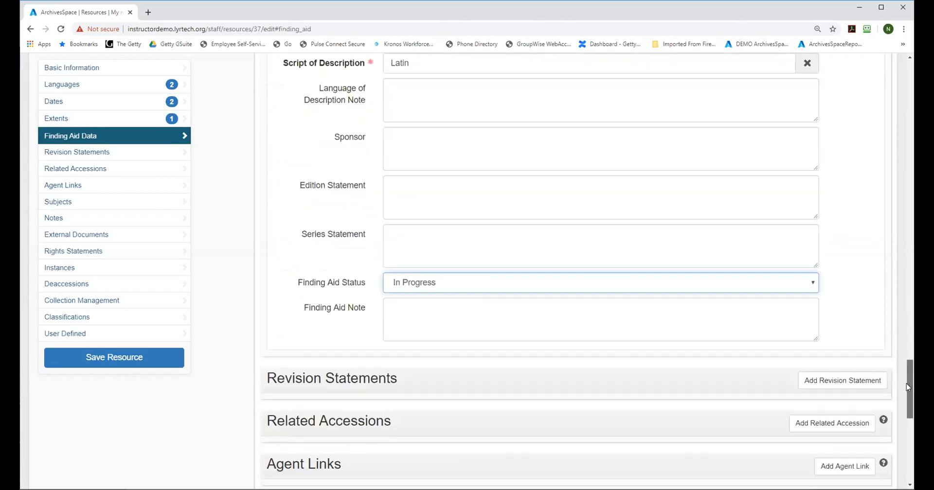
{"action": "left_click", "coordinate": [825, 246]}
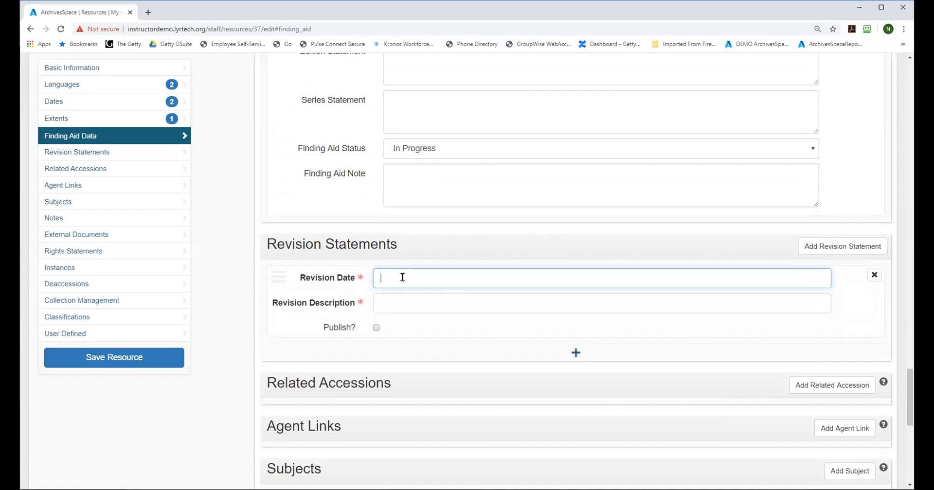
{"action": "type", "text": "2000-12-01"}
{"action": "left_click", "coordinate": [398, 306]}
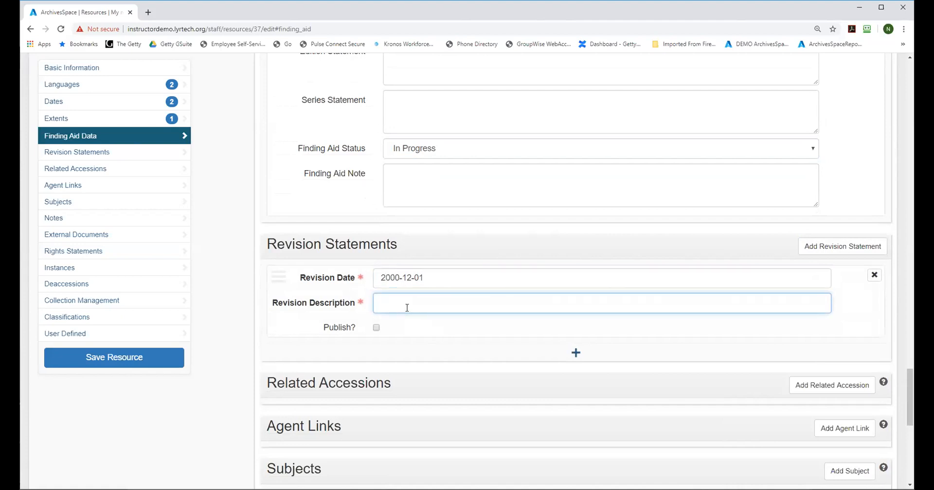
{"action": "type", "text": "Revised to add a new access"}
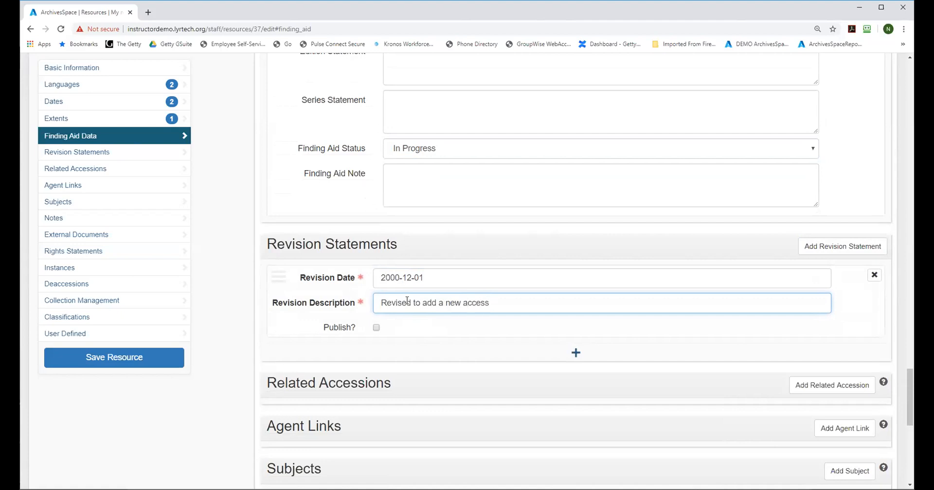
{"action": "type", "text": "ion"}
{"action": "left_click", "coordinate": [125, 359]}
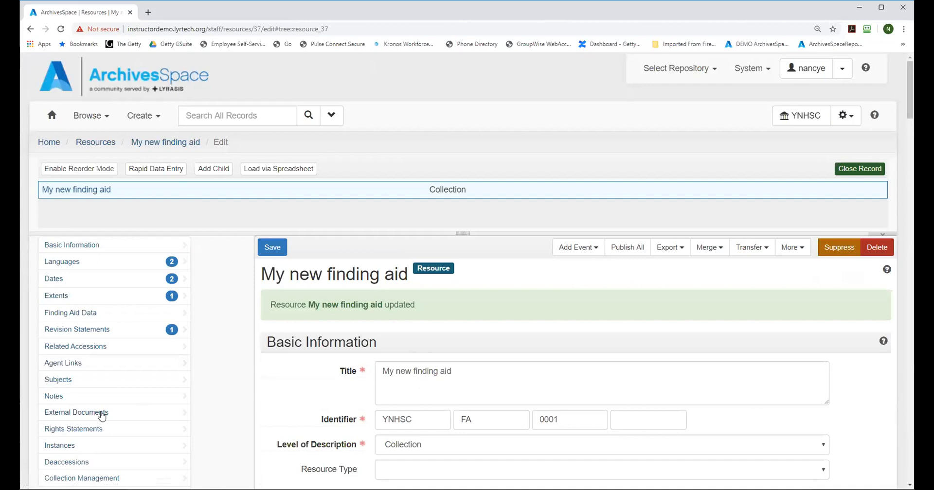
Step: Add a note of type Biographical / Historical to the resource
{"action": "left_click", "coordinate": [57, 396]}
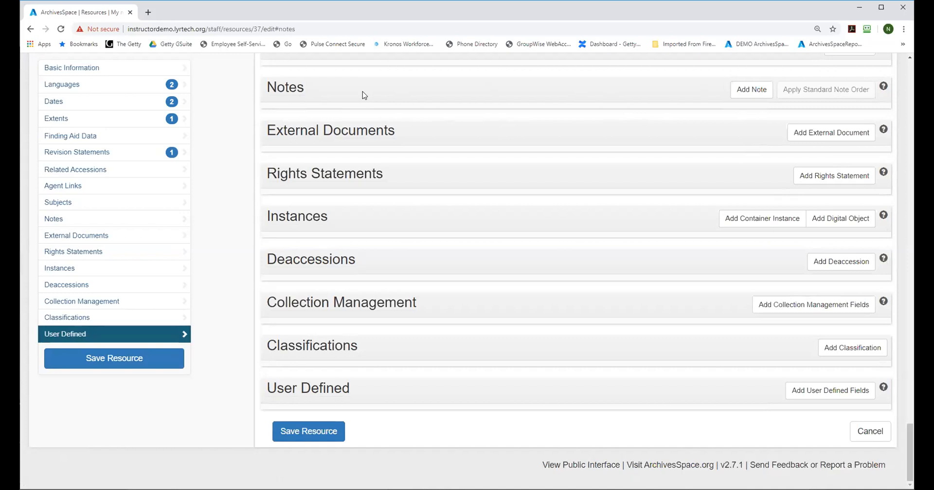
{"action": "left_click", "coordinate": [750, 91]}
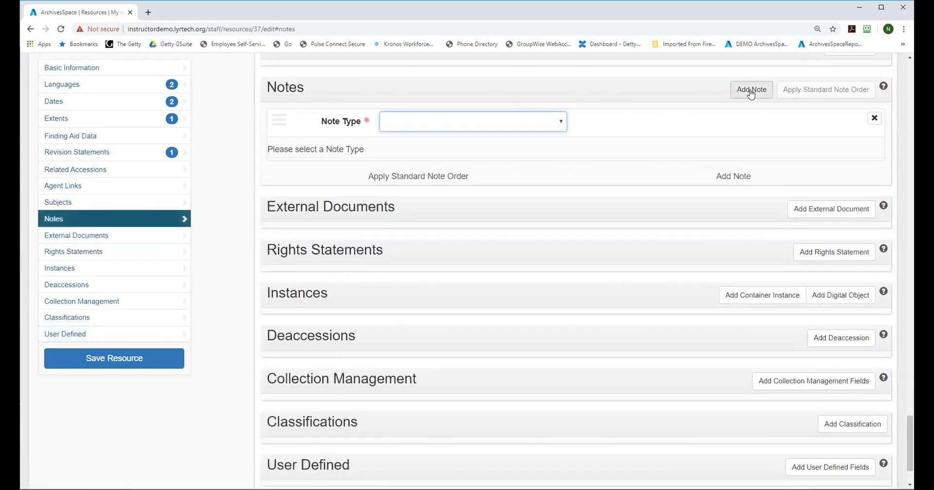
{"action": "left_click", "coordinate": [562, 122]}
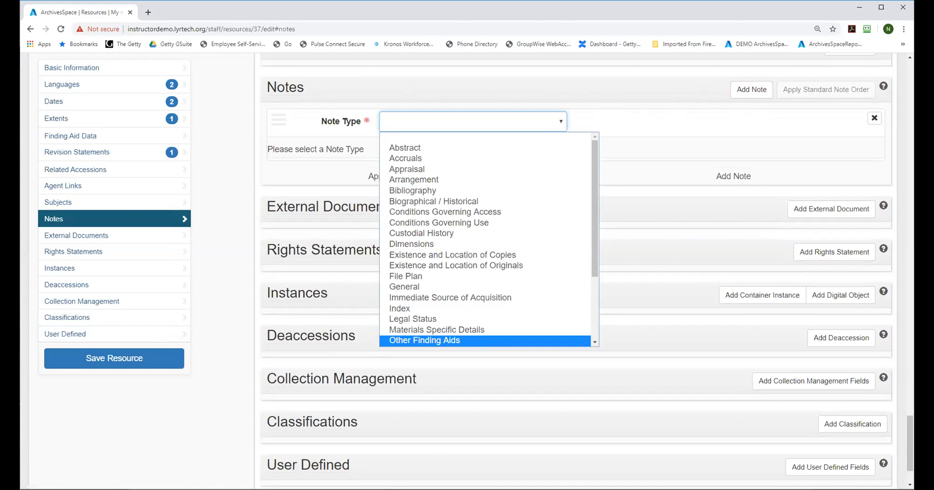
{"action": "mouse_move", "coordinate": [595, 149]}
{"action": "left_mouse_down"}
{"action": "mouse_move", "coordinate": [595, 162]}
{"action": "mouse_move", "coordinate": [596, 145]}
{"action": "left_mouse_up"}
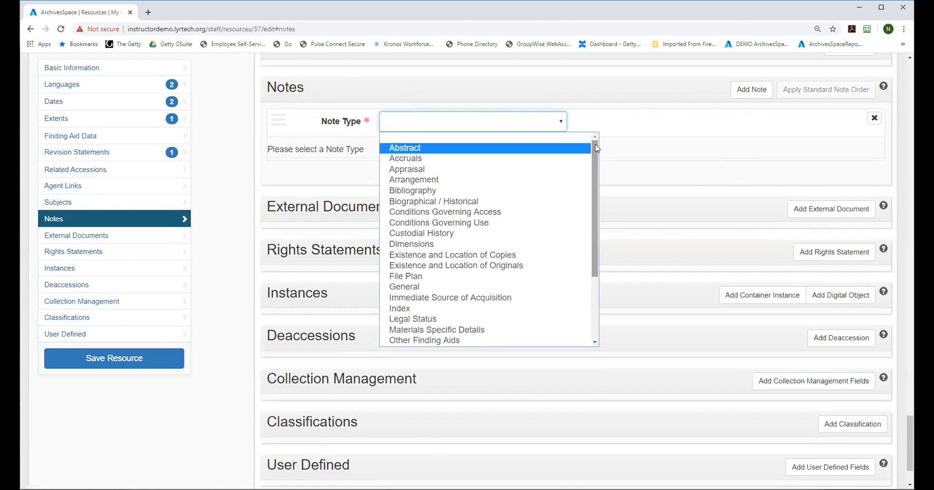
{"action": "left_click", "coordinate": [479, 201]}
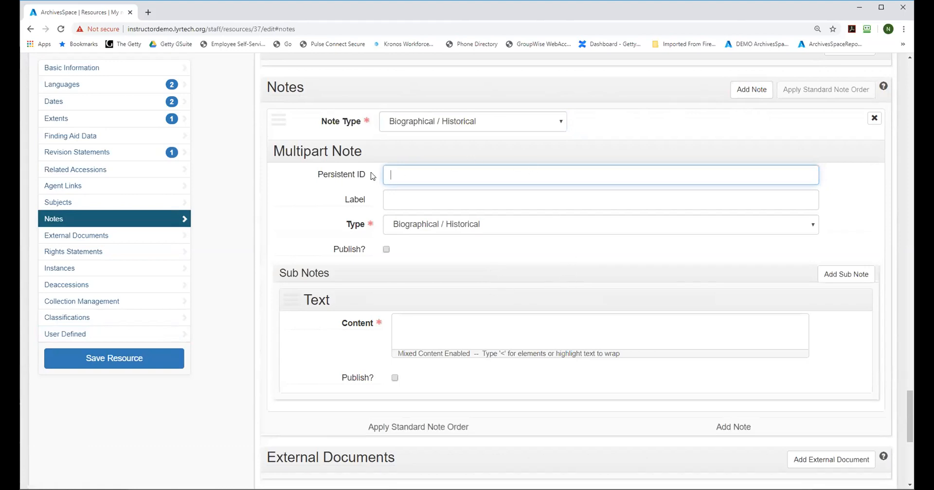
Step: Label the biographical note "Administrative History", correcting its spelling
{"action": "left_click", "coordinate": [399, 200]}
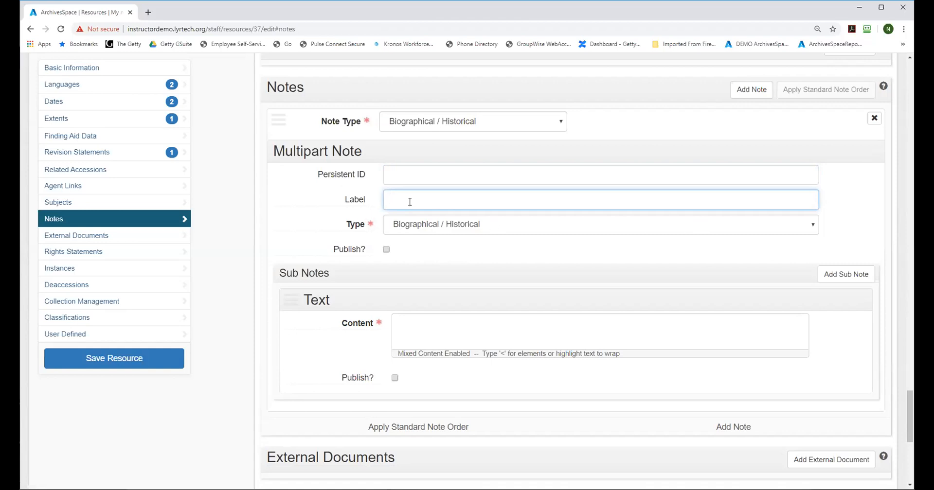
{"action": "type", "text": "Administrtive History"}
{"action": "right_click", "coordinate": [411, 200]}
{"action": "left_click", "coordinate": [448, 204]}
Step: Enter "A bunch of text and content about the development of" as the Administrative History note's content
{"action": "left_click", "coordinate": [423, 328]}
{"action": "type", "text": "A b"}
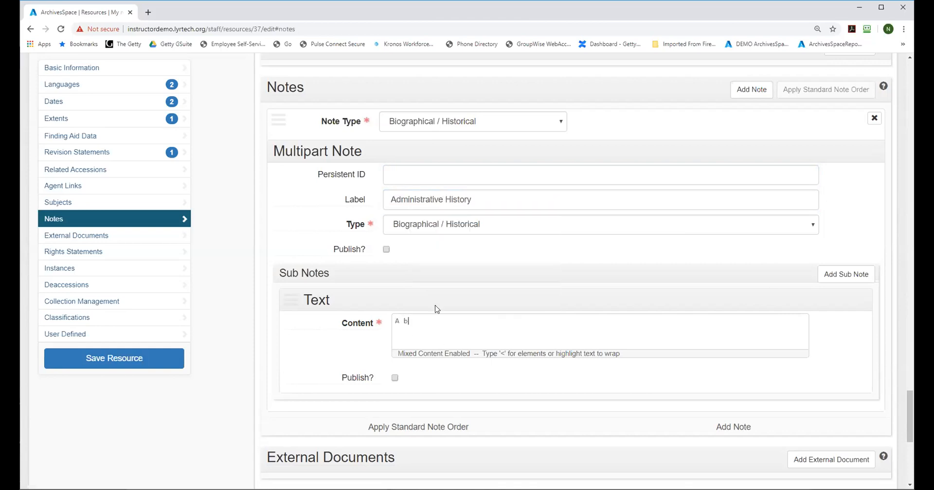
{"action": "type", "text": "unch of text and content about the de"}
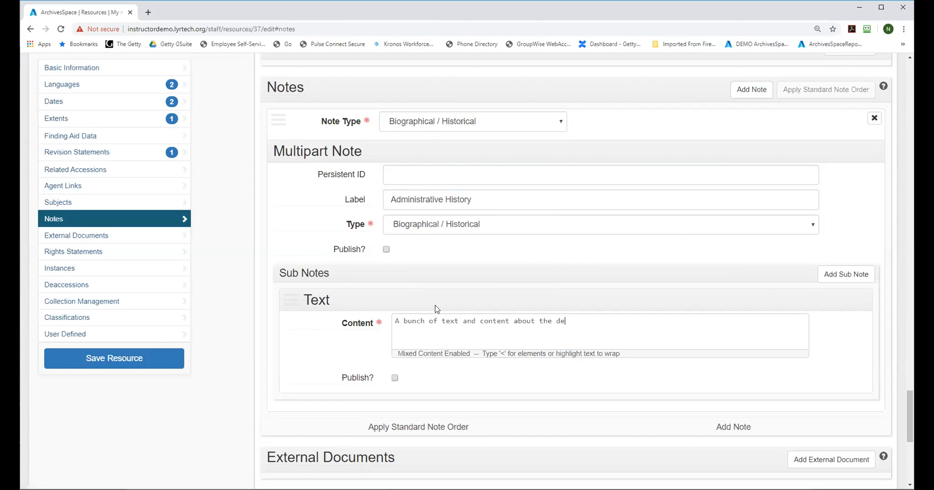
{"action": "type", "text": "velopment of"}
Step: Add a second note of type Biographical / Historical
{"action": "left_click", "coordinate": [753, 91]}
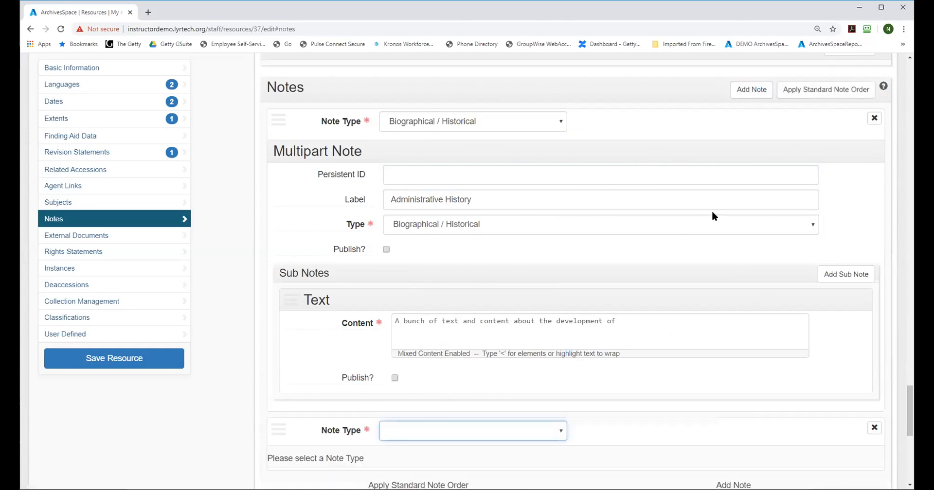
{"action": "left_click", "coordinate": [421, 431]}
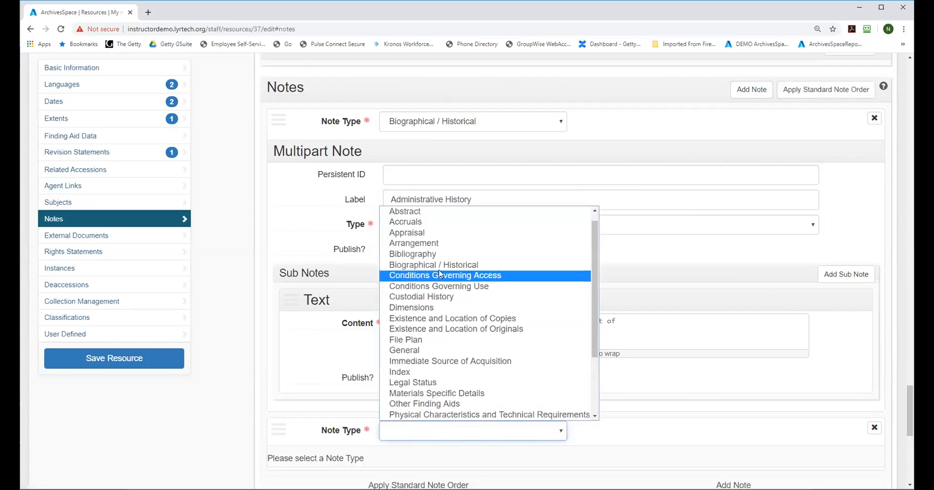
{"action": "left_click", "coordinate": [438, 267]}
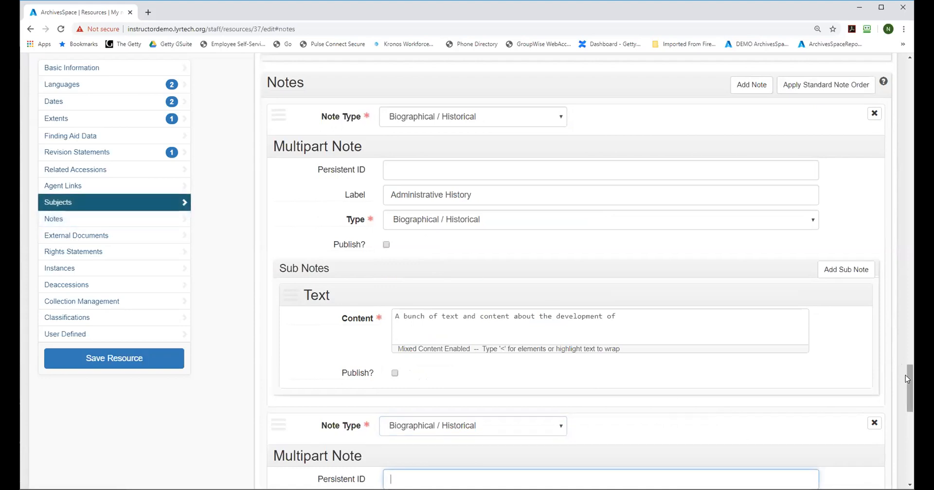
{"action": "scroll", "coordinate": [501, 346], "scroll_direction": "down", "scroll_amount": 4}
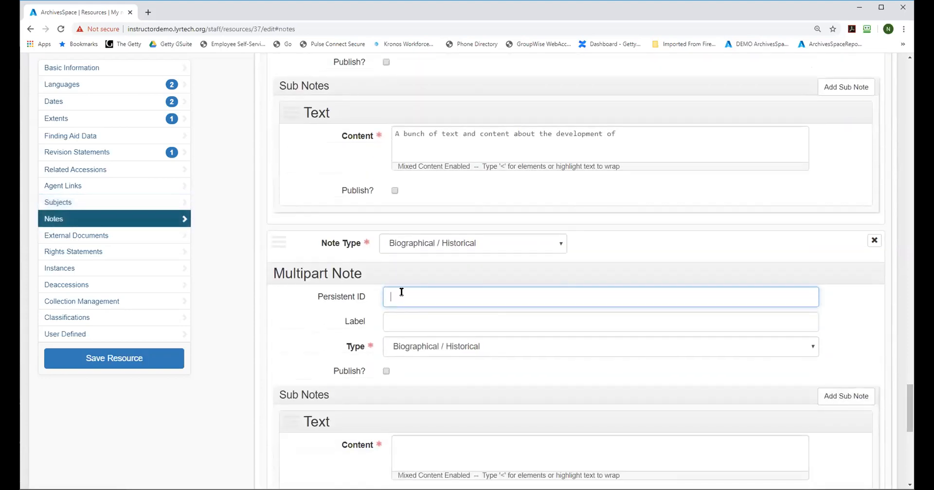
Step: Give the second note the persistent ID "Biographical Sketch" and the content "Personal history of the donor", and save the resource
{"action": "type", "text": "Biographical Sketch"}
{"action": "left_click", "coordinate": [440, 452]}
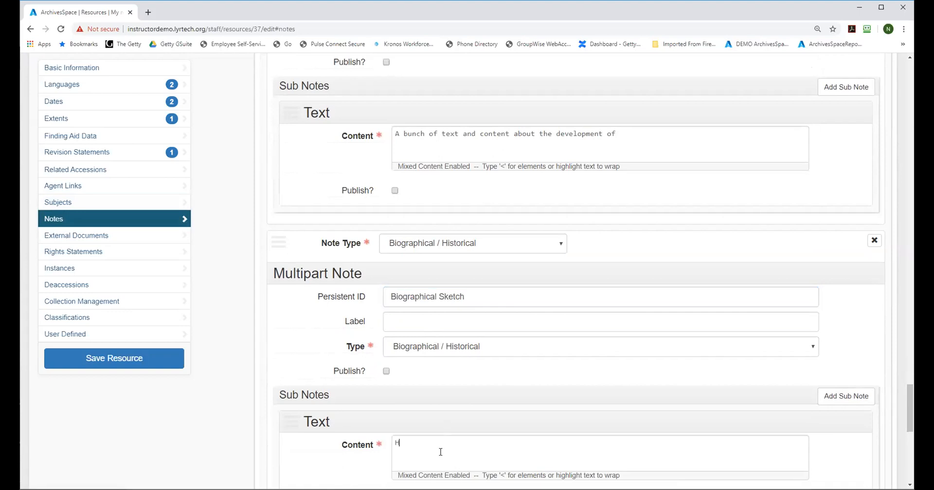
{"action": "type", "text": "Personal History of the donor"}
{"action": "left_click", "coordinate": [152, 368]}
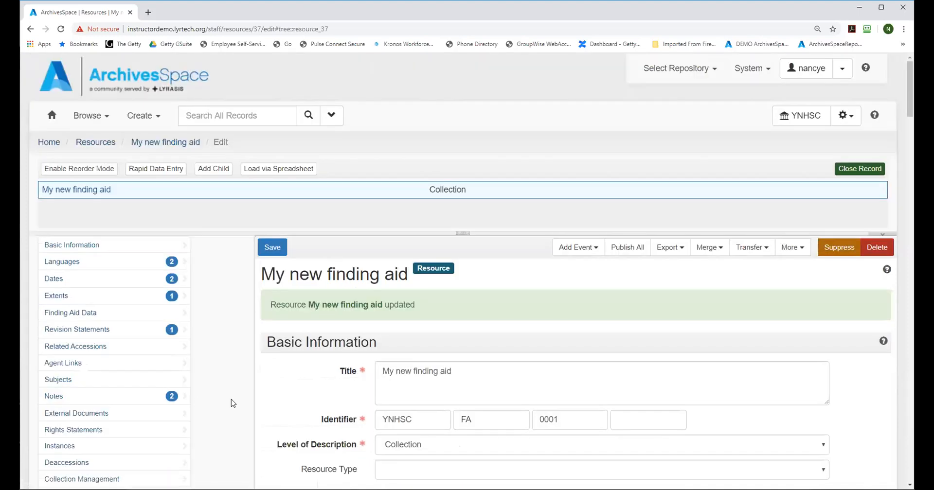
Step: Move the donor's personal history note above the Administrative History note and briefly review its expanded fields
{"action": "left_click", "coordinate": [57, 397]}
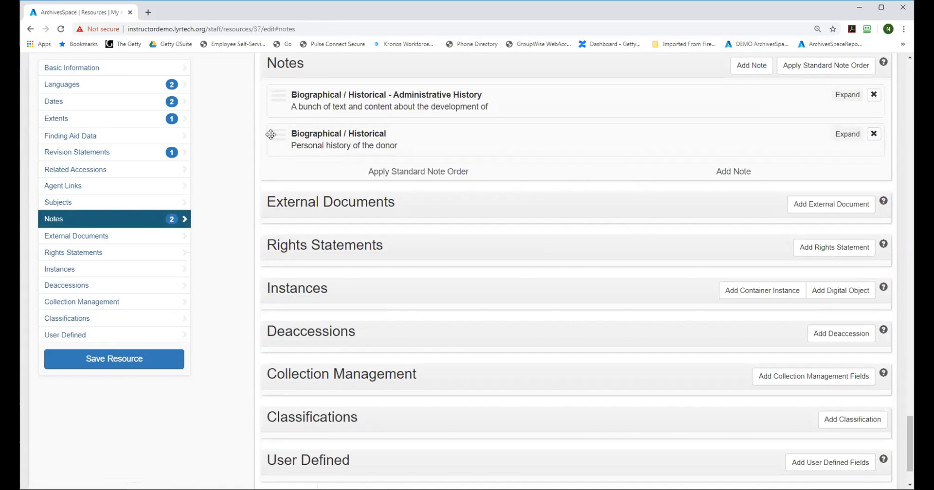
{"action": "left_click_drag", "start_coordinate": [278, 135], "coordinate": [275, 96]}
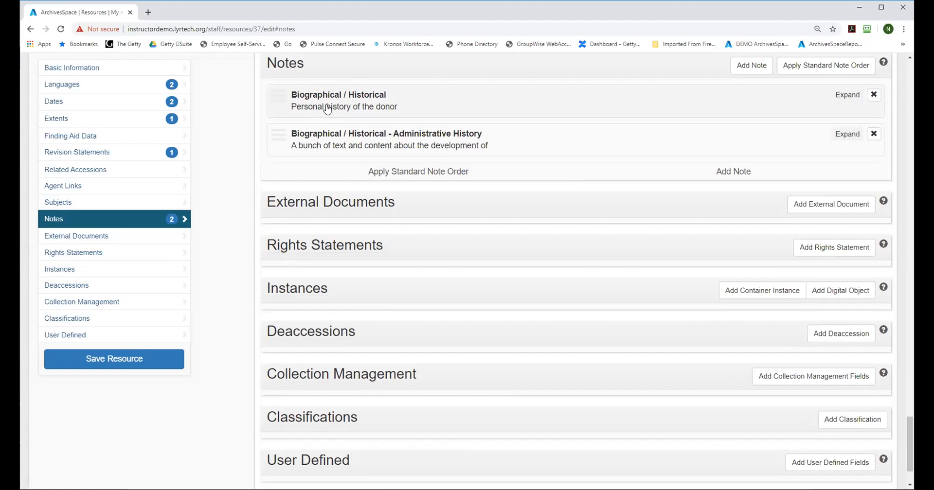
{"action": "left_click", "coordinate": [288, 97]}
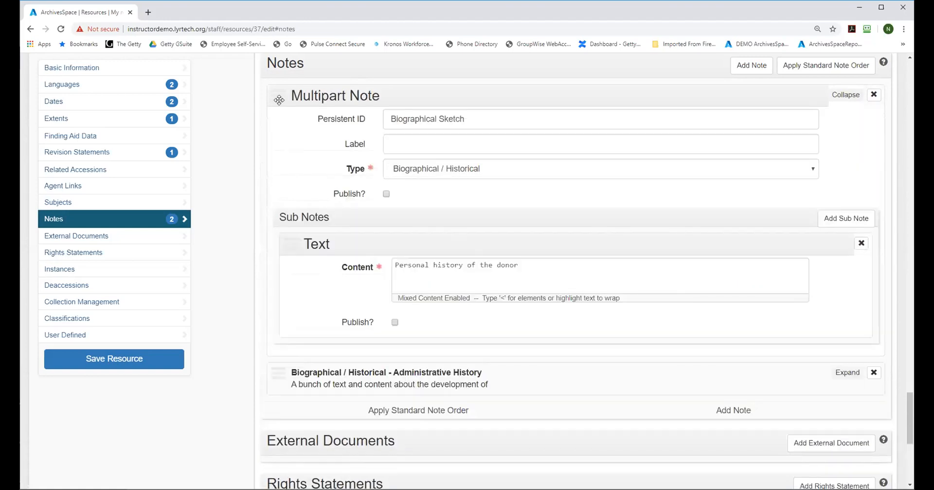
{"action": "left_click", "coordinate": [846, 95]}
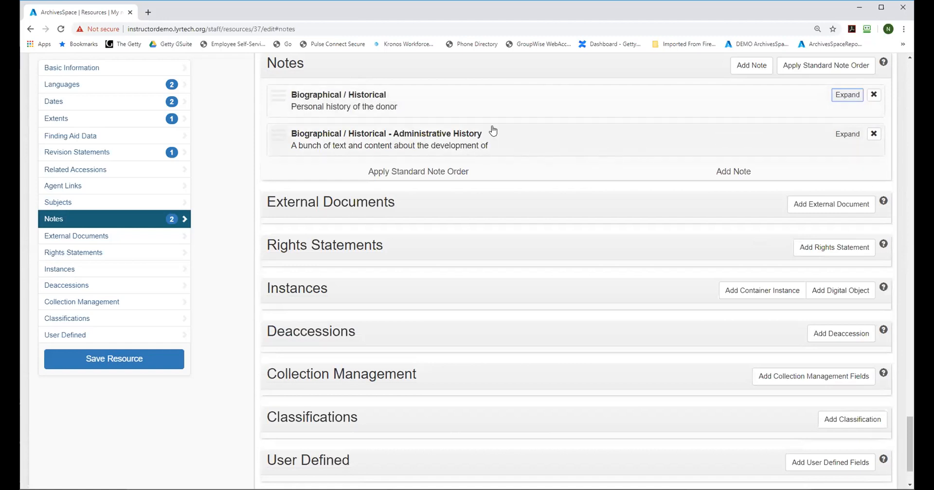
Step: Remove the Administrative History note from the resource
{"action": "left_click", "coordinate": [874, 136]}
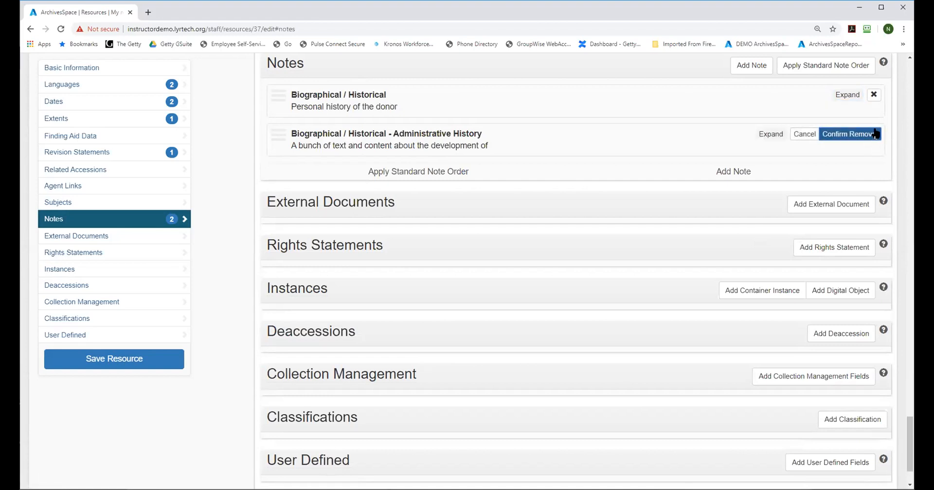
{"action": "left_click", "coordinate": [868, 136]}
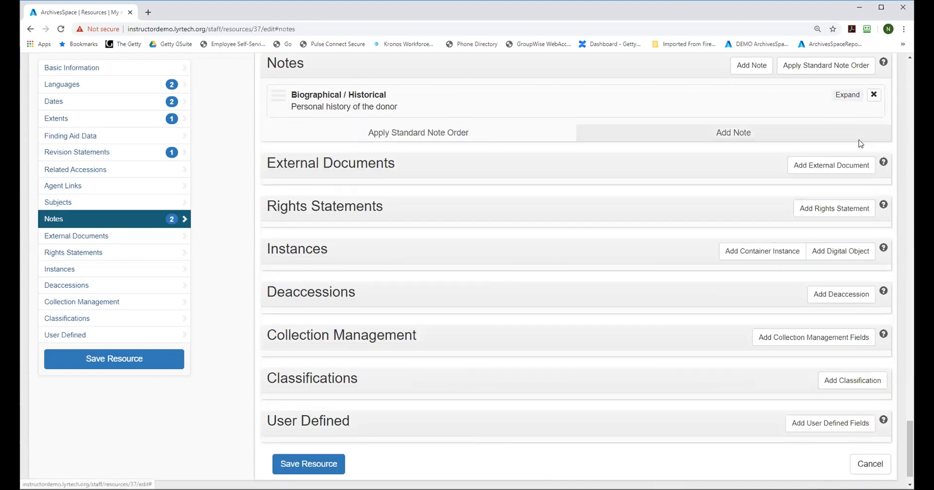
Step: Save the resource and permanently delete the "My new finding aid" record
{"action": "left_click", "coordinate": [94, 363]}
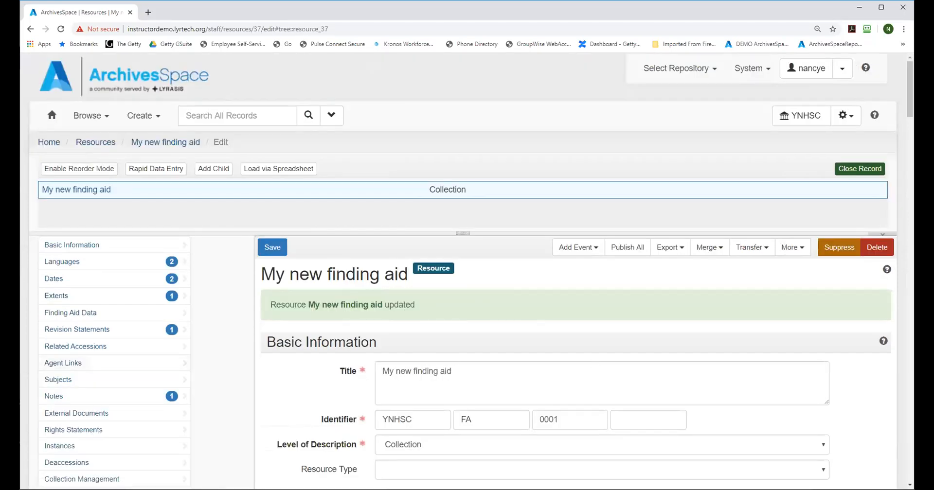
{"action": "left_click_drag", "start_coordinate": [908, 64], "coordinate": [911, 84]}
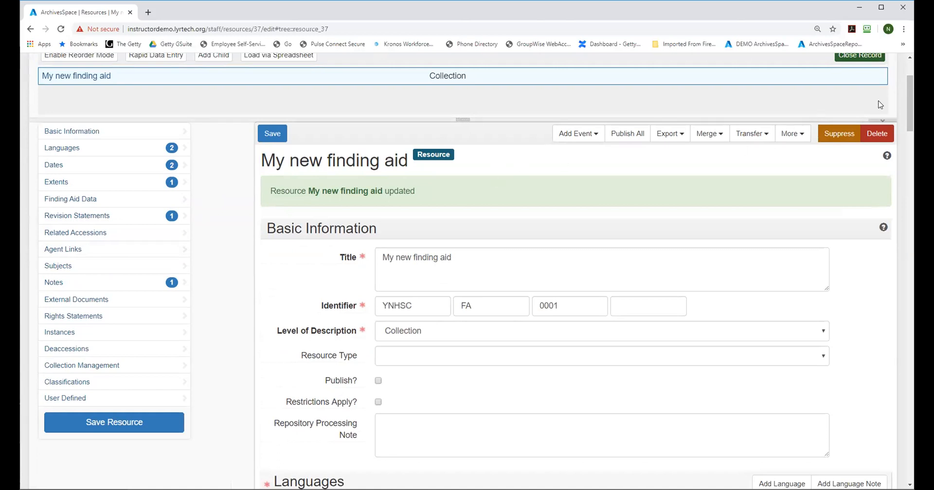
{"action": "mouse_move", "coordinate": [911, 90]}
{"action": "left_mouse_down"}
{"action": "mouse_move", "coordinate": [911, 98]}
{"action": "mouse_move", "coordinate": [912, 81]}
{"action": "left_mouse_up"}
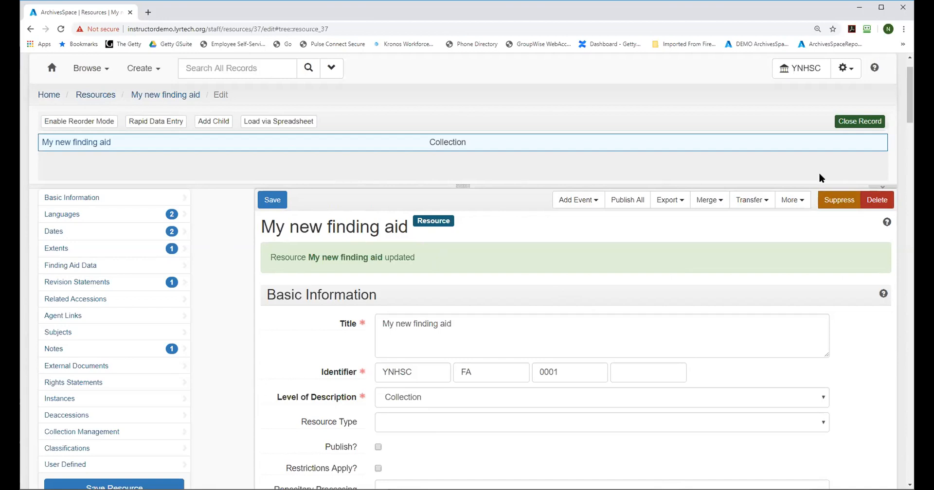
{"action": "left_click", "coordinate": [876, 204]}
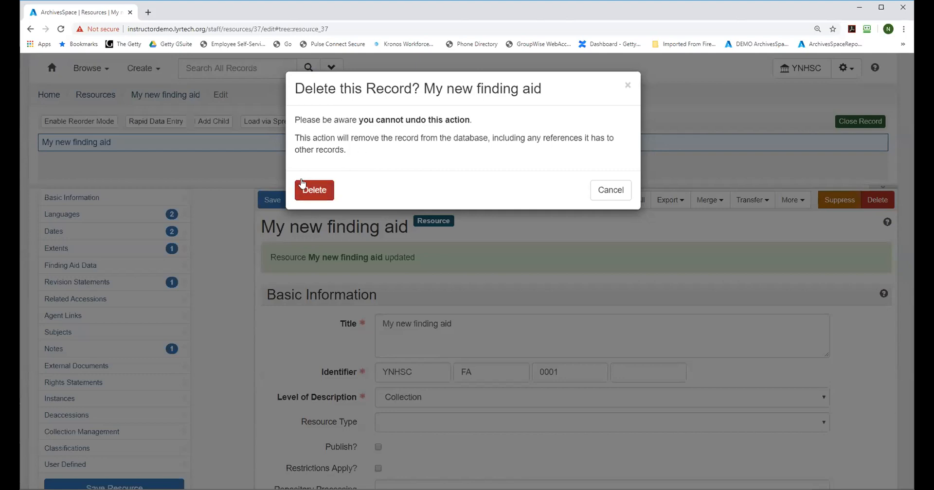
{"action": "left_click", "coordinate": [316, 190]}
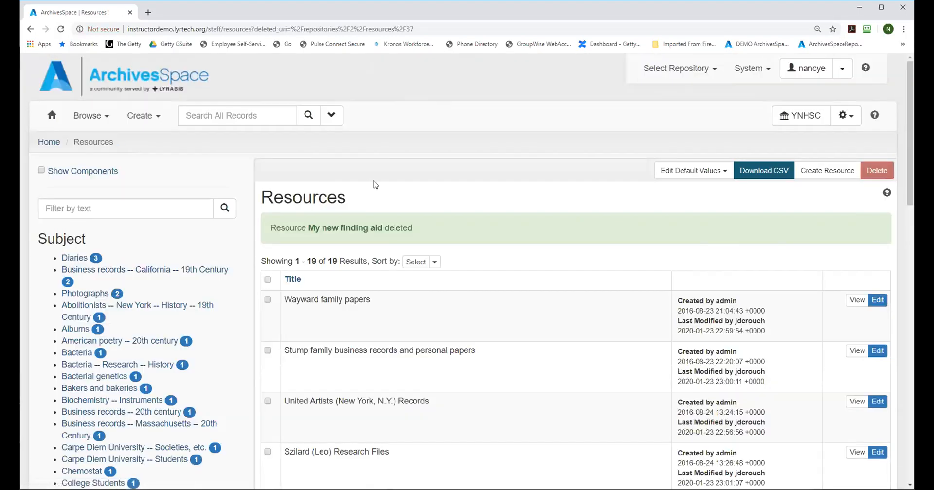
Step: Open the accession "Jane Doe University trustee minutes" from the list of accessions and review its details
{"action": "left_click_drag", "start_coordinate": [910, 83], "coordinate": [907, 44]}
{"action": "left_click", "coordinate": [88, 117]}
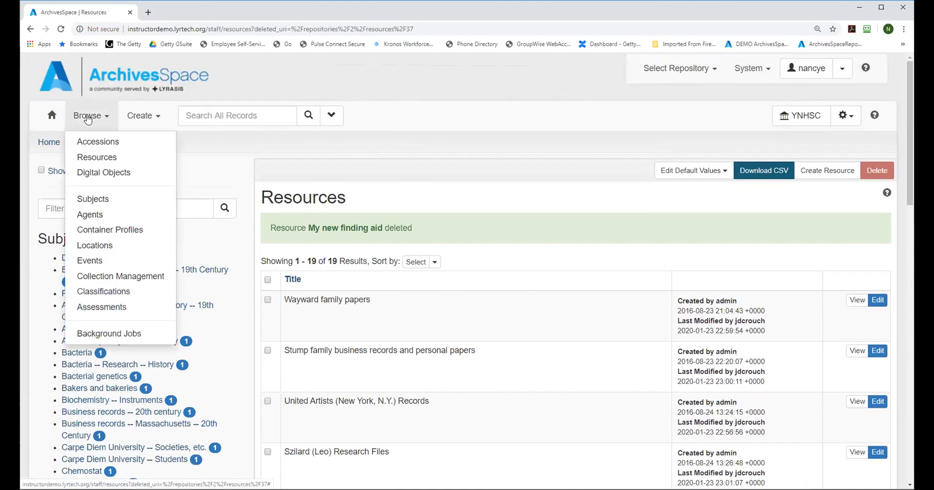
{"action": "left_click", "coordinate": [93, 144]}
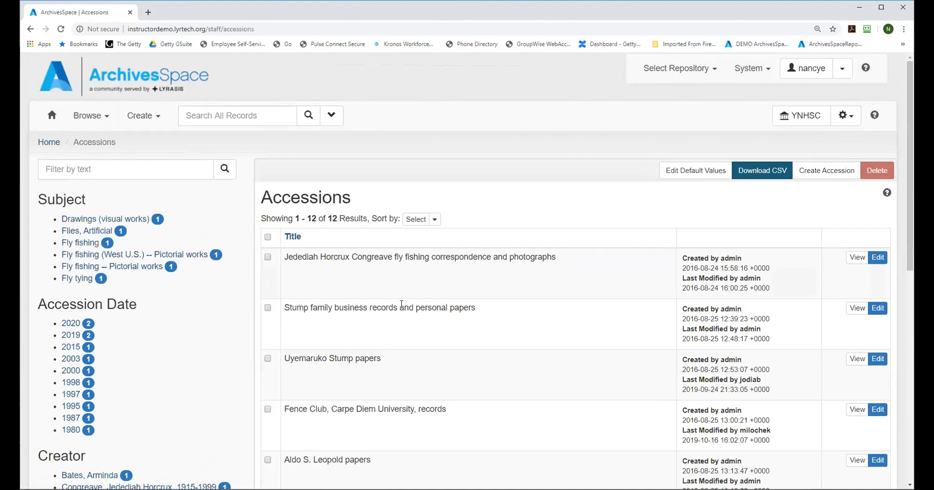
{"action": "scroll", "coordinate": [401, 305], "scroll_direction": "down", "scroll_amount": 2}
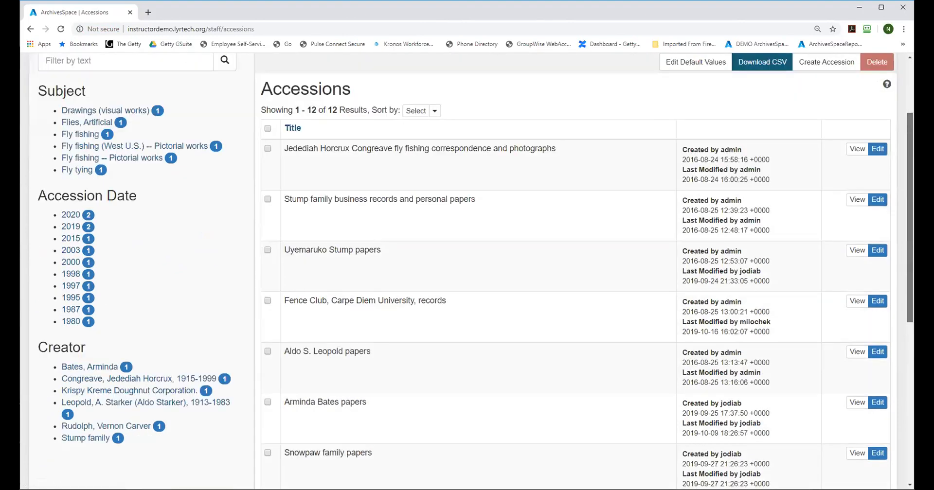
{"action": "scroll", "coordinate": [417, 326], "scroll_direction": "down", "scroll_amount": 6}
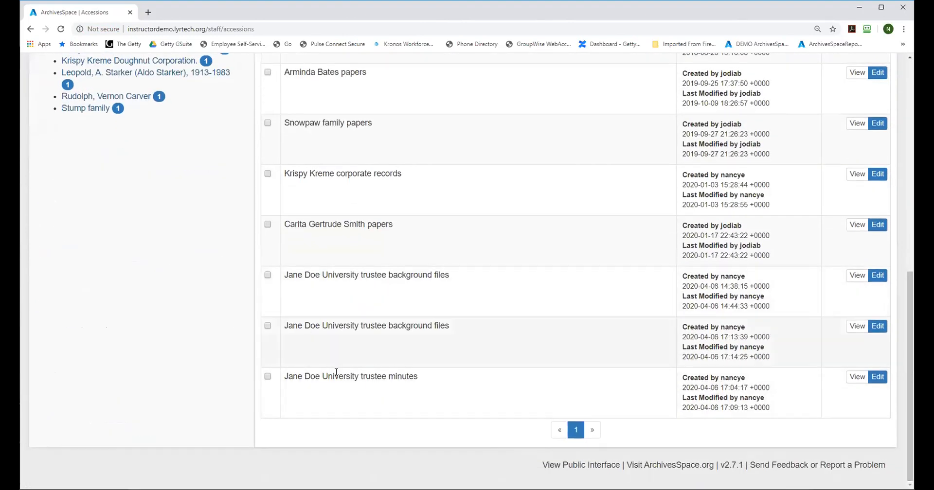
{"action": "left_click", "coordinate": [856, 377]}
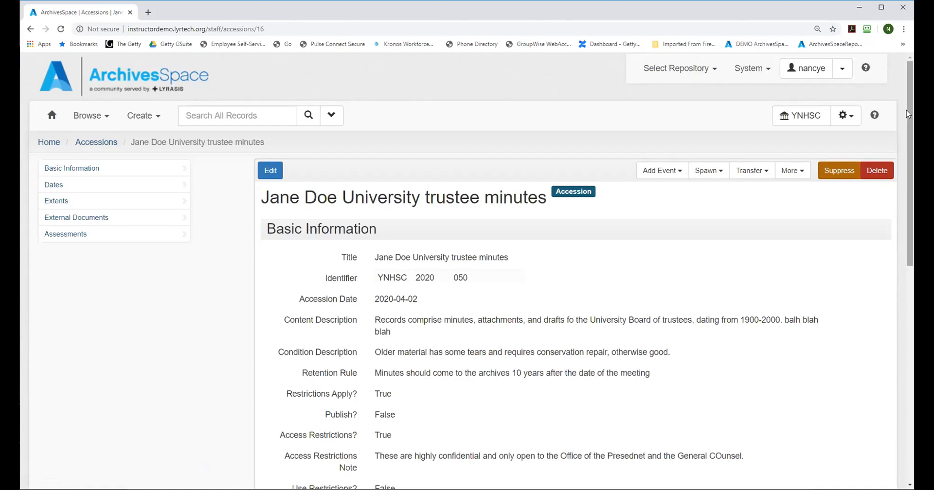
{"action": "scroll", "coordinate": [912, 127], "scroll_direction": "down", "scroll_amount": 1}
{"action": "scroll", "coordinate": [912, 127], "scroll_direction": "down", "scroll_amount": 8}
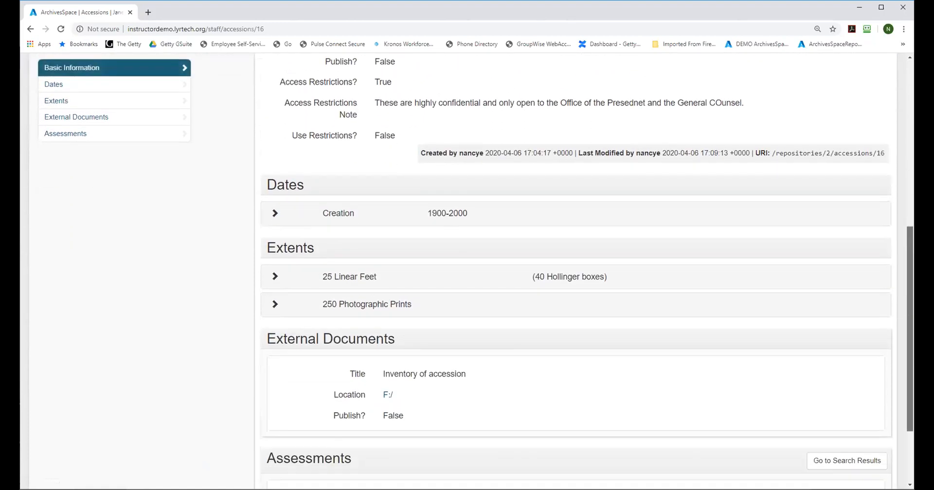
{"action": "scroll", "coordinate": [280, 198], "scroll_direction": "up", "scroll_amount": 6}
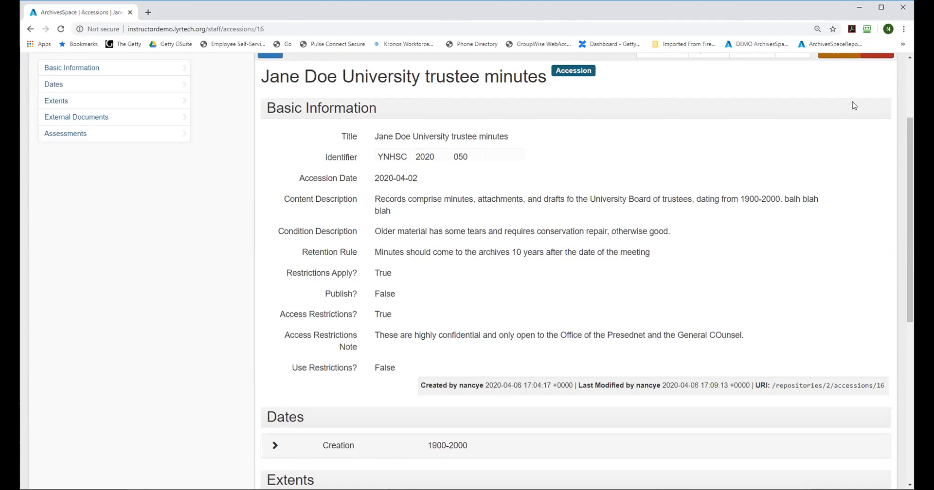
{"action": "left_click_drag", "start_coordinate": [907, 164], "coordinate": [906, 131]}
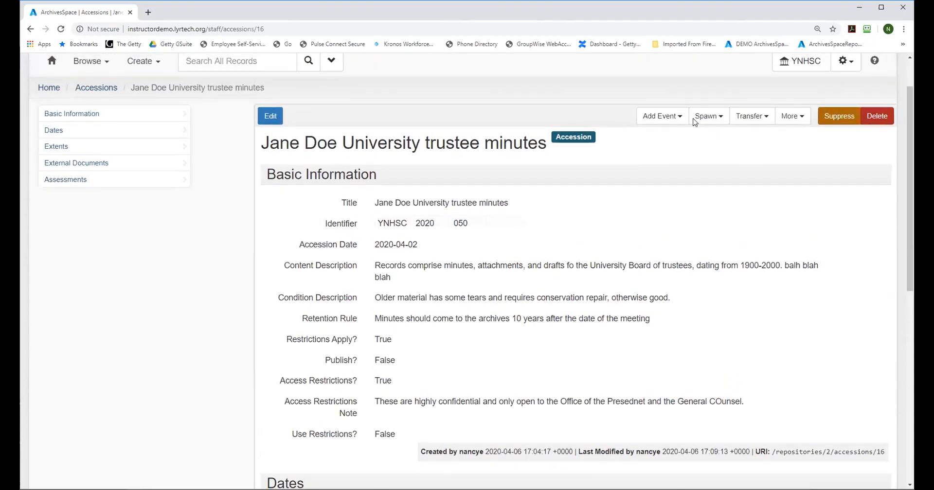
Step: Edit the accession to set its Resource Type to Records and Acquisition Type to Transfer, and save it
{"action": "left_click", "coordinate": [268, 118]}
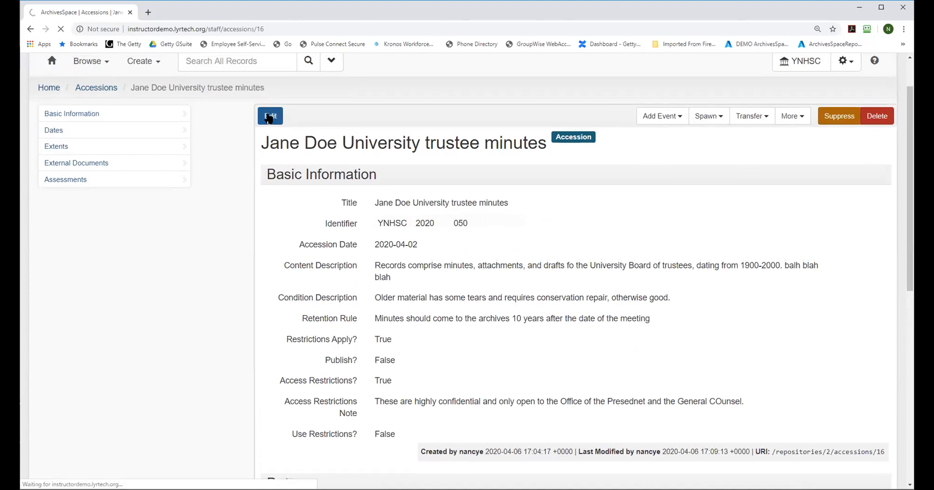
{"action": "left_click_drag", "start_coordinate": [912, 109], "coordinate": [913, 134]}
{"action": "mouse_move", "coordinate": [298, 208]}
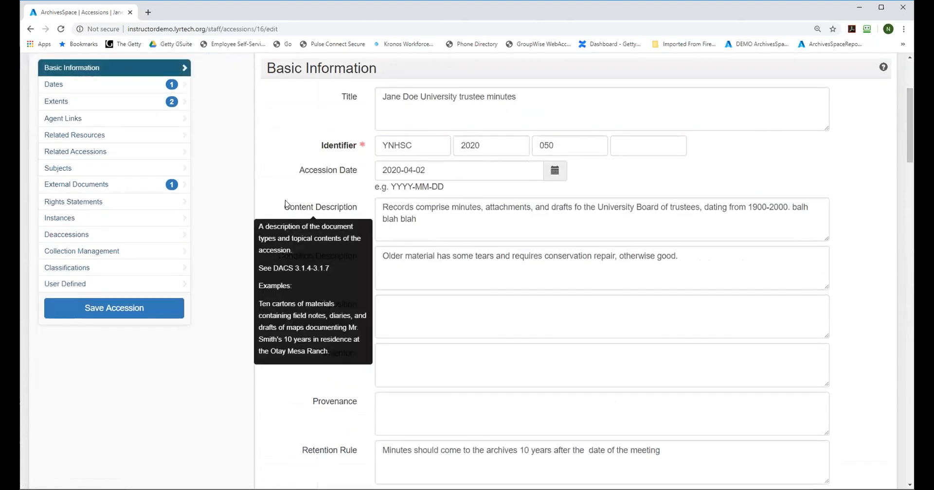
{"action": "mouse_move", "coordinate": [330, 262]}
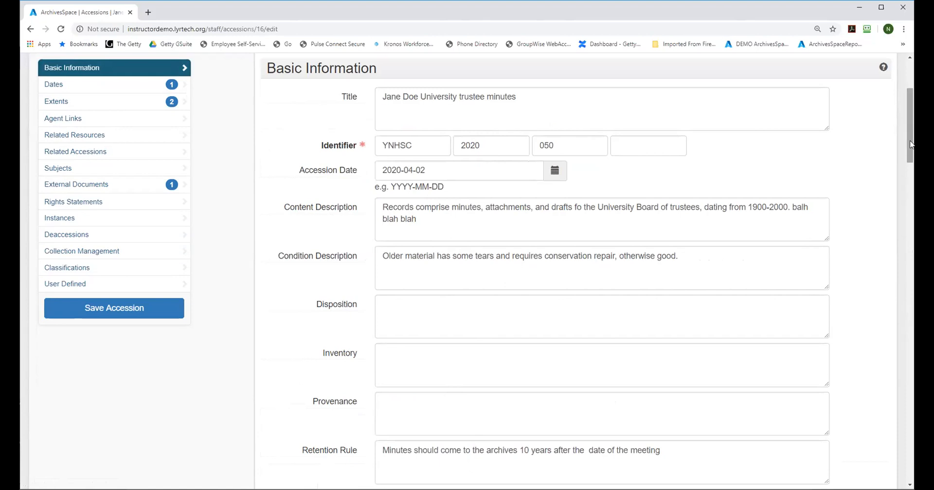
{"action": "left_click_drag", "start_coordinate": [911, 142], "coordinate": [913, 175]}
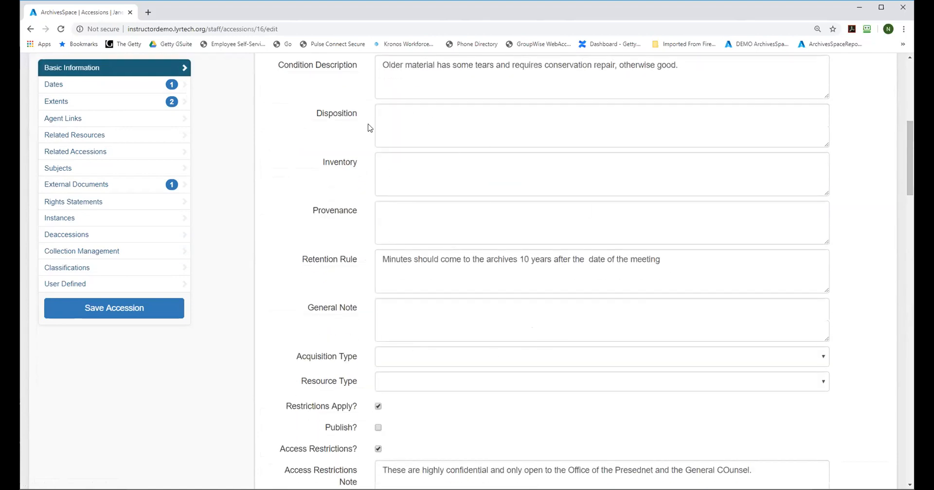
{"action": "left_click", "coordinate": [824, 382]}
{"action": "left_click", "coordinate": [484, 440]}
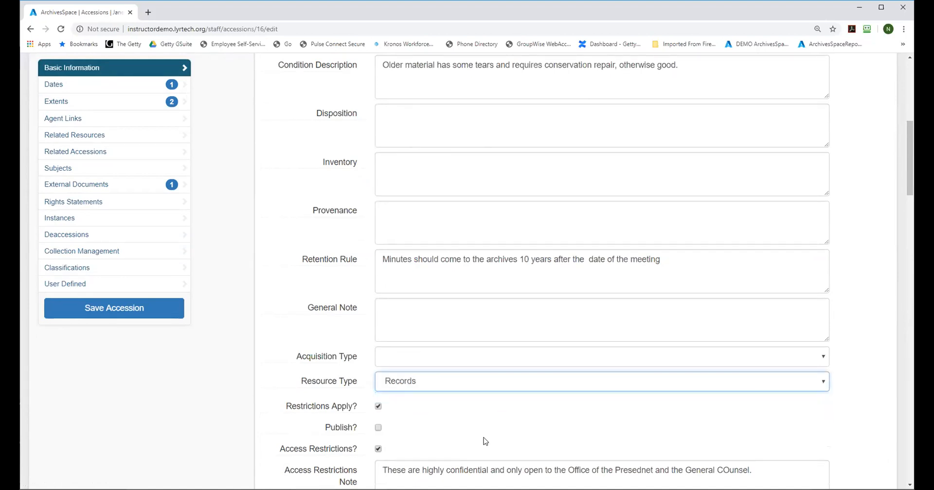
{"action": "left_click", "coordinate": [395, 357]}
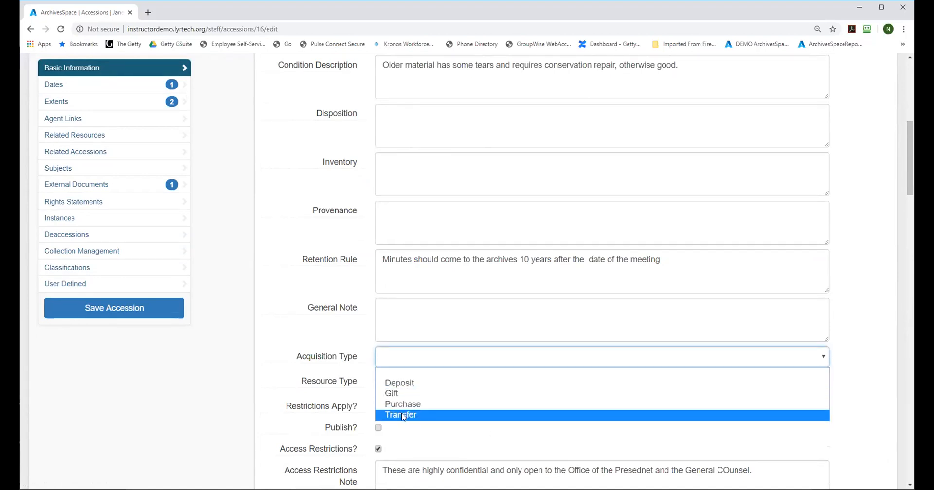
{"action": "left_click", "coordinate": [420, 414]}
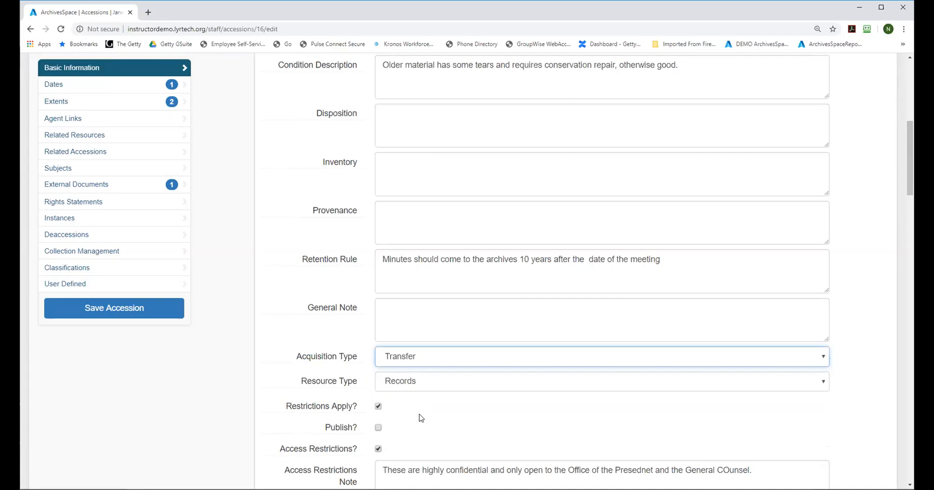
{"action": "left_click", "coordinate": [119, 305]}
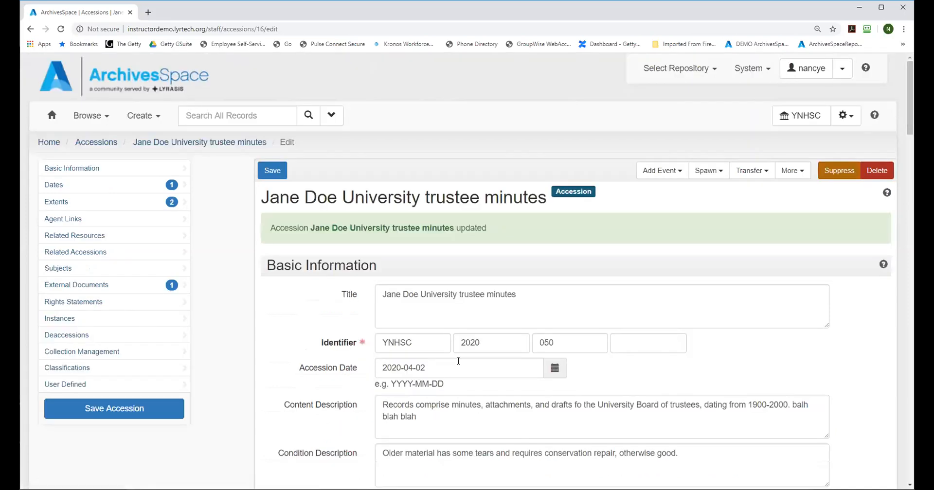
Step: Review the saved accession's basic information fields, including the content and condition descriptions and the retention rule
{"action": "left_click_drag", "start_coordinate": [909, 97], "coordinate": [911, 118]}
{"action": "scroll", "coordinate": [910, 121], "scroll_direction": "down", "scroll_amount": 5}
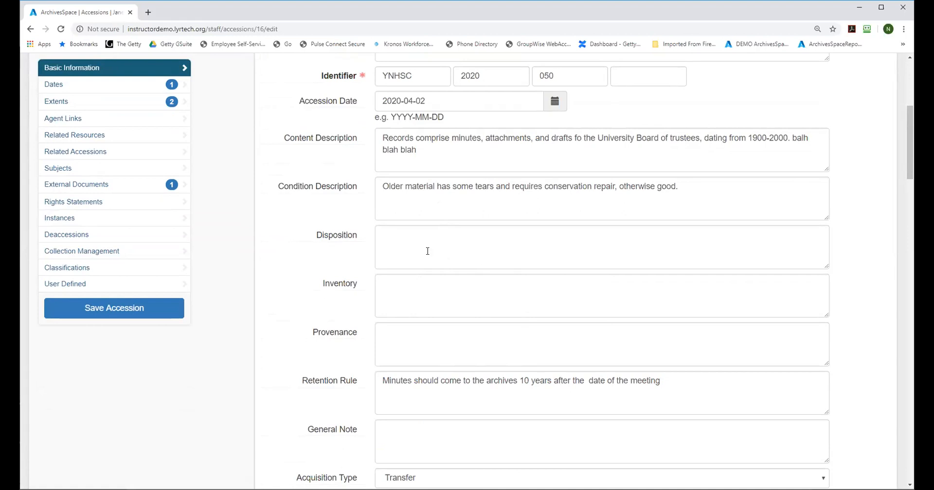
{"action": "left_click_drag", "start_coordinate": [908, 176], "coordinate": [908, 151]}
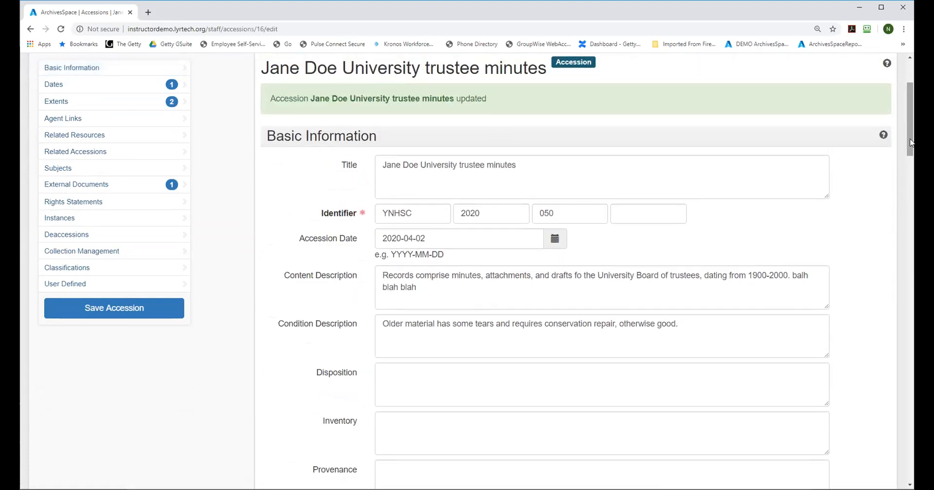
{"action": "scroll", "coordinate": [908, 140], "scroll_direction": "up", "scroll_amount": 1}
{"action": "scroll", "coordinate": [908, 140], "scroll_direction": "up", "scroll_amount": 2}
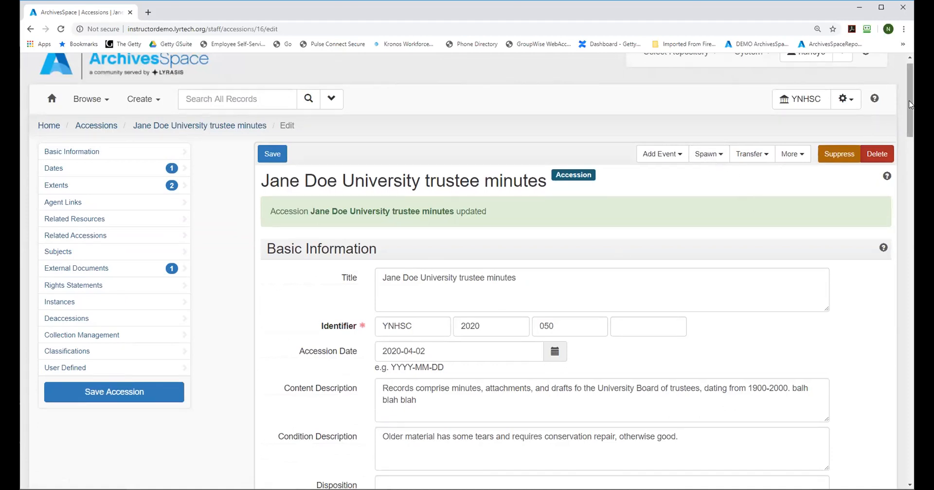
{"action": "scroll", "coordinate": [909, 104], "scroll_direction": "down", "scroll_amount": 2}
{"action": "scroll", "coordinate": [427, 398], "scroll_direction": "down", "scroll_amount": 2}
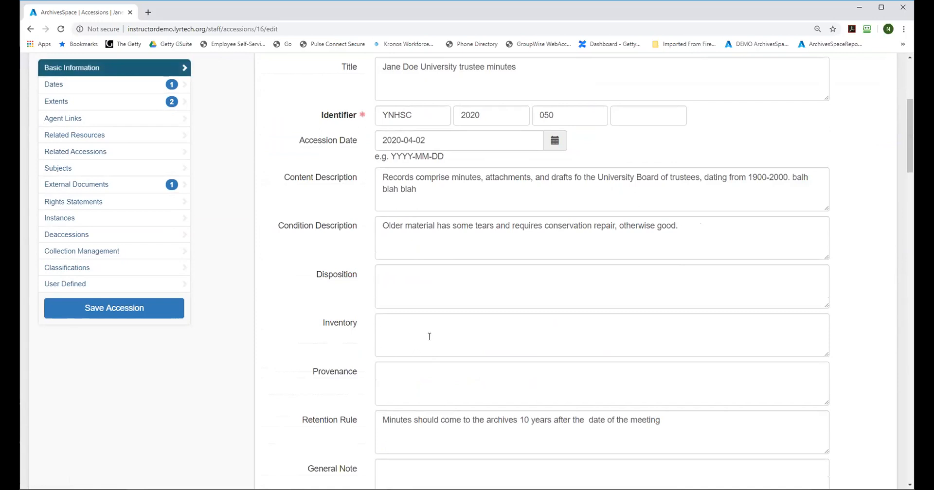
{"action": "scroll", "coordinate": [909, 123], "scroll_direction": "up", "scroll_amount": 1}
{"action": "left_click_drag", "start_coordinate": [910, 123], "coordinate": [907, 97]}
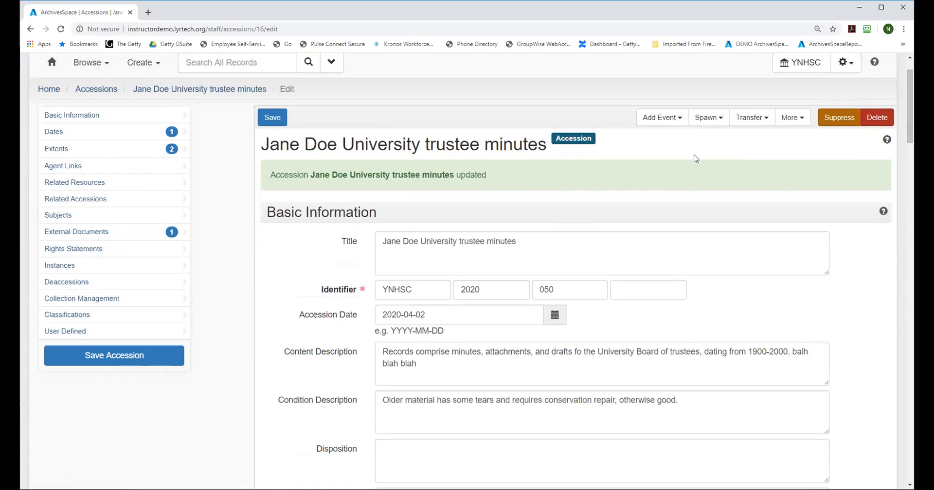
Step: Spawn a new resource from the trustee minutes accession and check the title carried over into it
{"action": "left_click", "coordinate": [709, 117]}
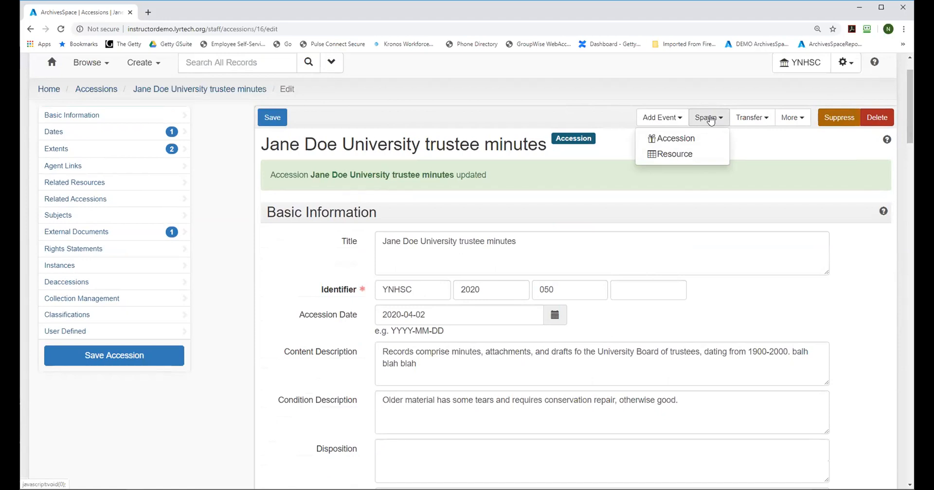
{"action": "left_click", "coordinate": [681, 159]}
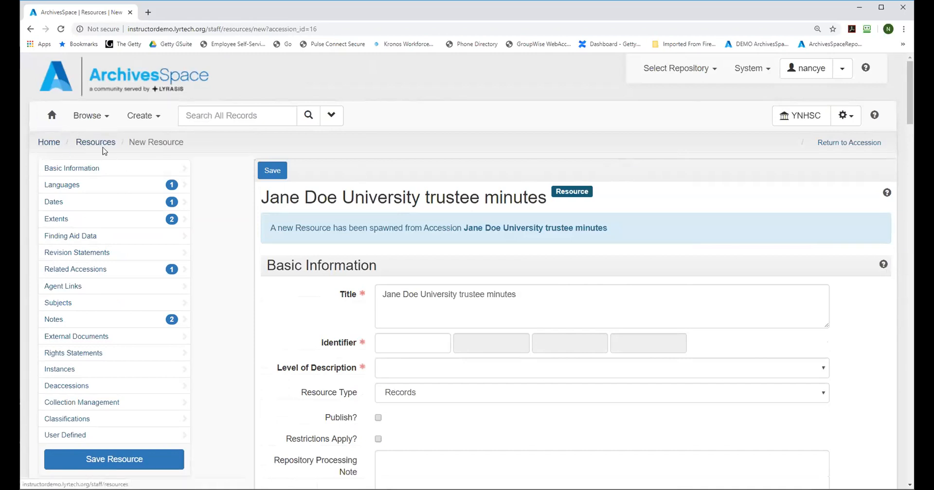
{"action": "left_click_drag", "start_coordinate": [909, 85], "coordinate": [913, 96]}
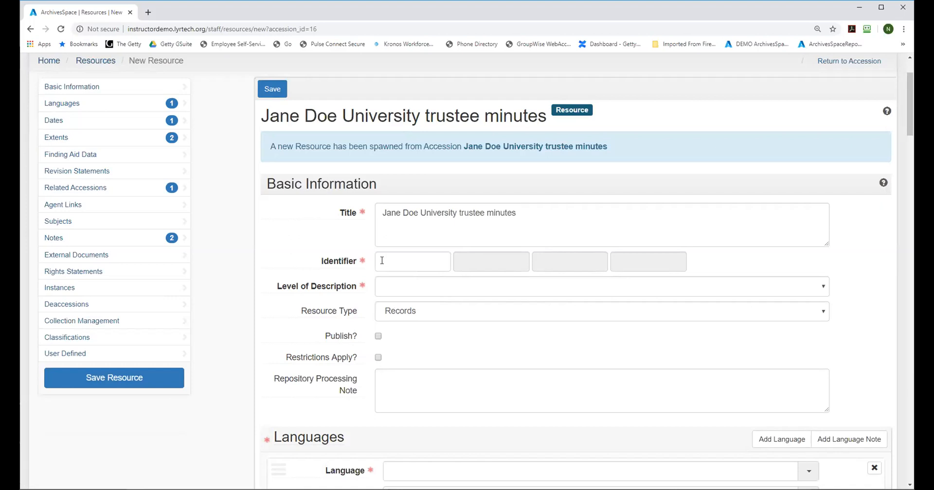
{"action": "left_click_drag", "start_coordinate": [522, 213], "coordinate": [460, 206]}
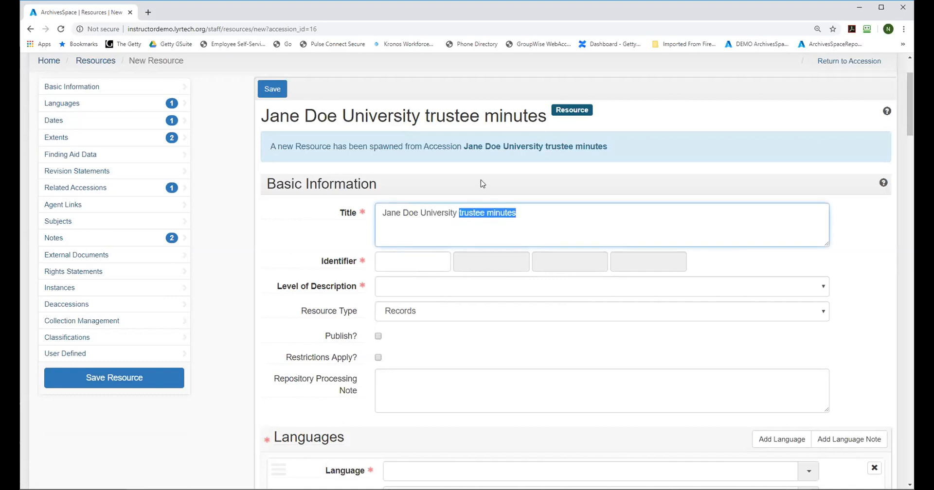
Step: Enter YNHSC, FA and 002 as the three parts of the new resource's identifier
{"action": "left_click", "coordinate": [406, 257]}
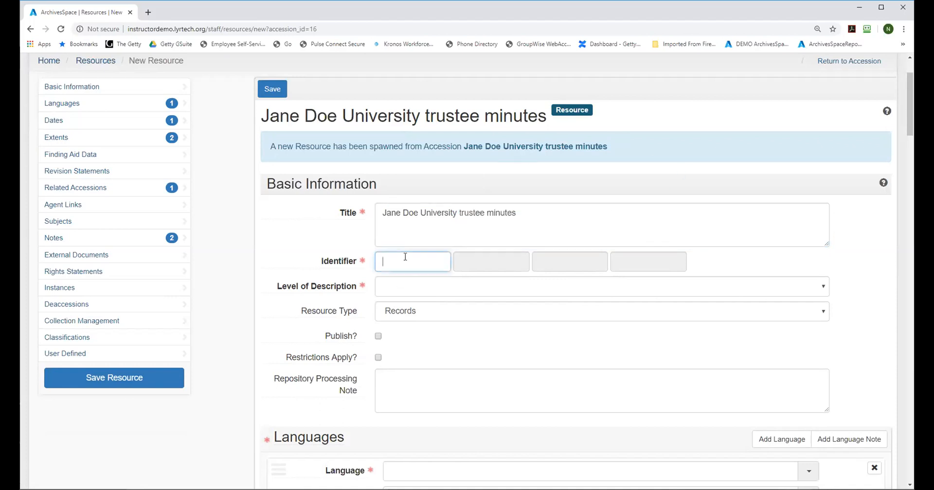
{"action": "type", "text": "YNHSC"}
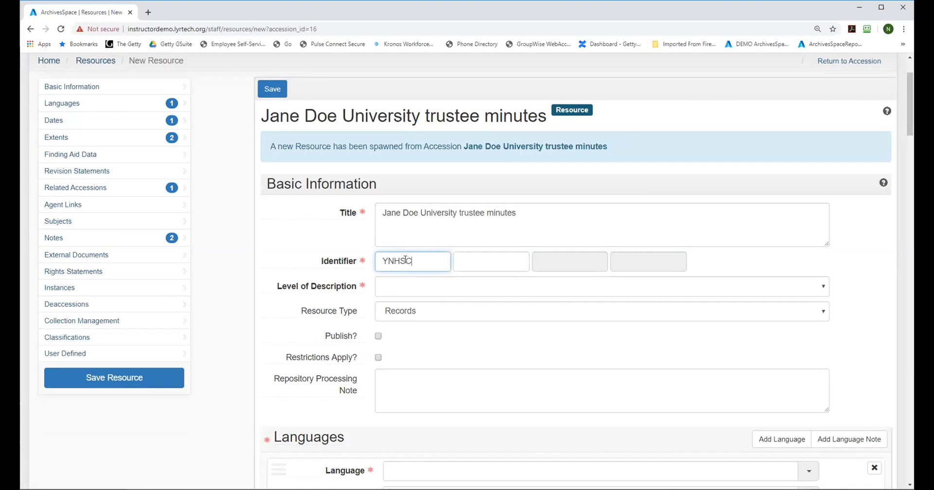
{"action": "left_click", "coordinate": [476, 259]}
{"action": "type", "text": "FA"}
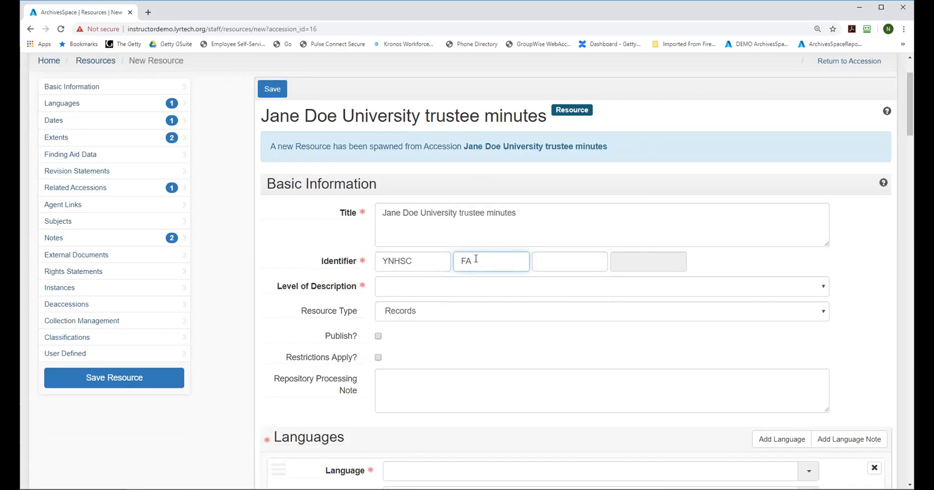
{"action": "left_click", "coordinate": [590, 259]}
{"action": "type", "text": "0002"}
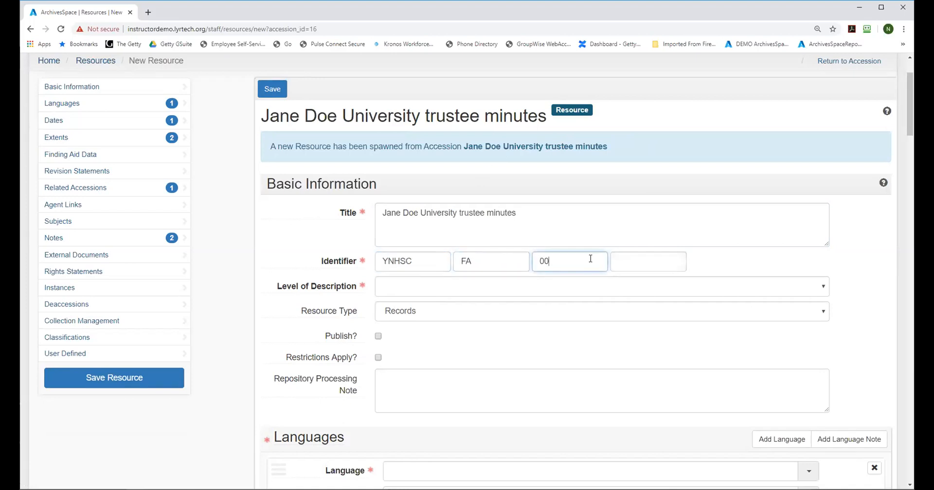
{"action": "key", "text": "BackSpace"}
{"action": "key", "text": "BackSpace"}
{"action": "type", "text": "2"}
Step: Set the new resource's Level of Description to Record Group
{"action": "left_click", "coordinate": [405, 289]}
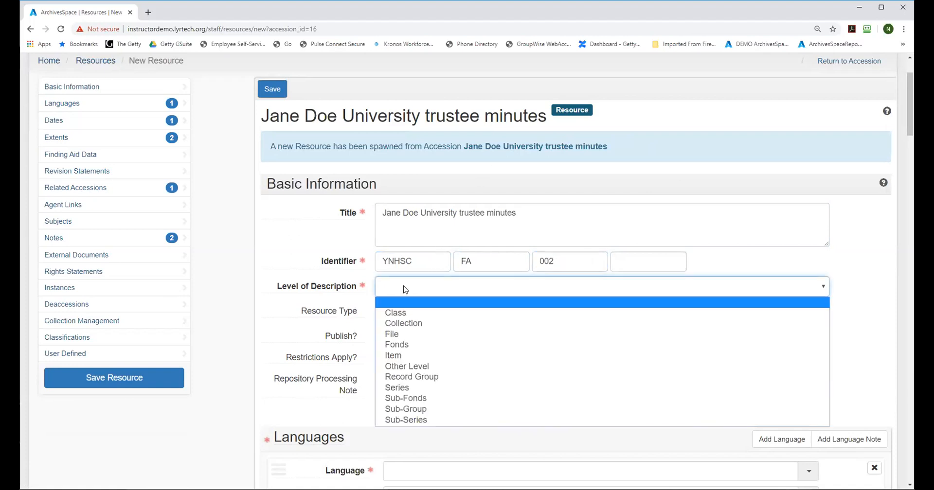
{"action": "left_click", "coordinate": [625, 306]}
{"action": "scroll", "coordinate": [525, 245], "scroll_direction": "down", "scroll_amount": 1}
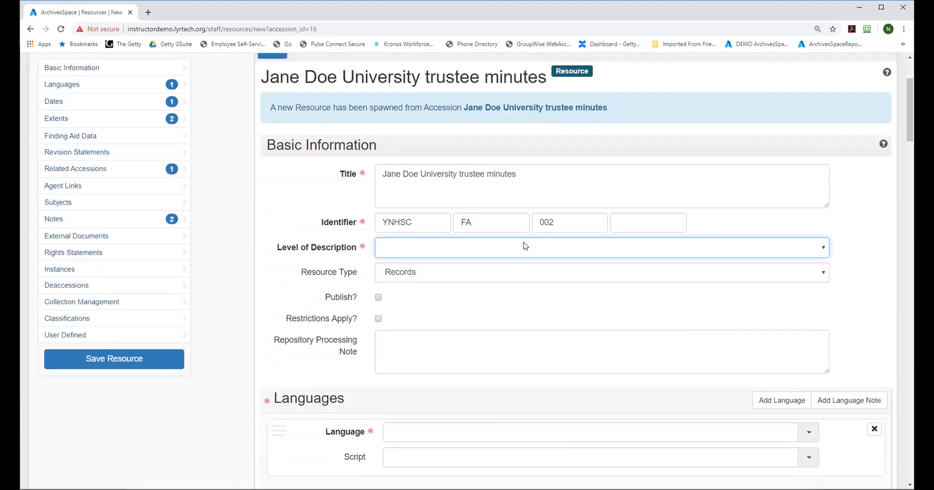
{"action": "left_click", "coordinate": [460, 246]}
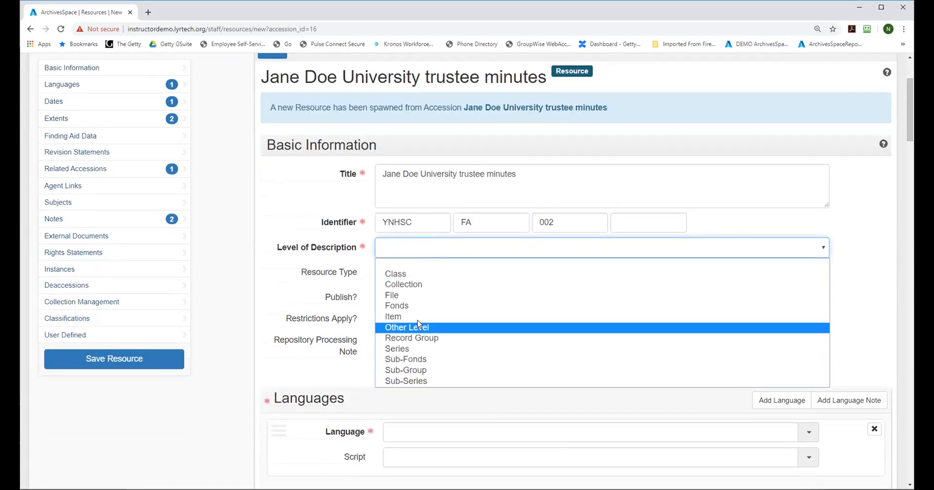
{"action": "left_click", "coordinate": [411, 339]}
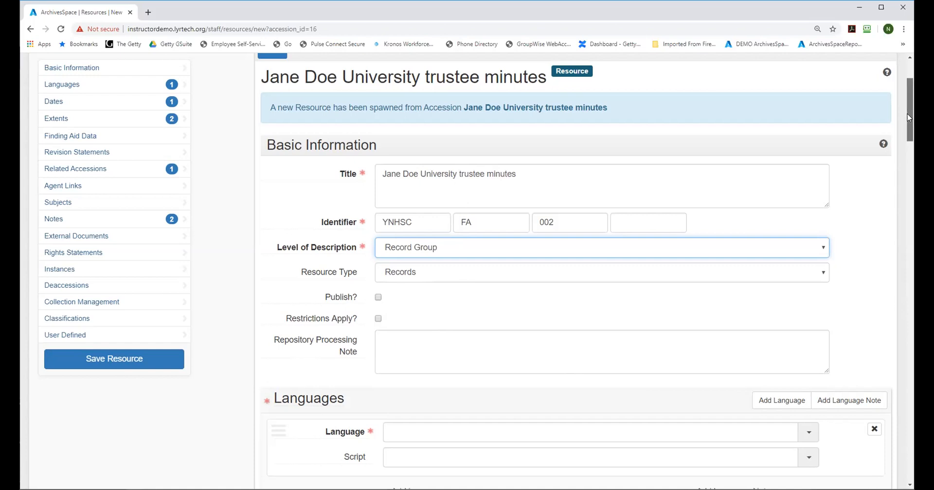
Step: Set the language of the resource's materials to English
{"action": "scroll", "coordinate": [906, 117], "scroll_direction": "down", "scroll_amount": 3}
{"action": "left_click", "coordinate": [410, 269]}
{"action": "type", "text": "Eng"}
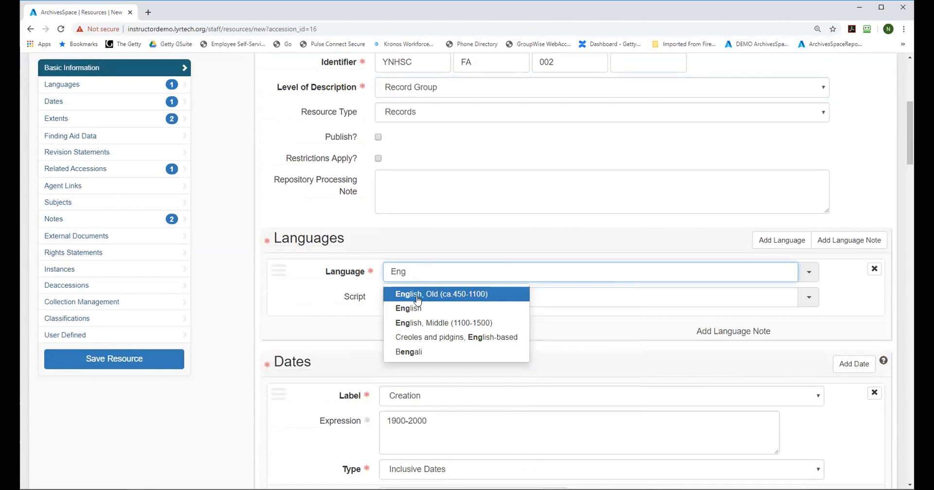
{"action": "left_click", "coordinate": [417, 308]}
{"action": "left_click", "coordinate": [413, 301]}
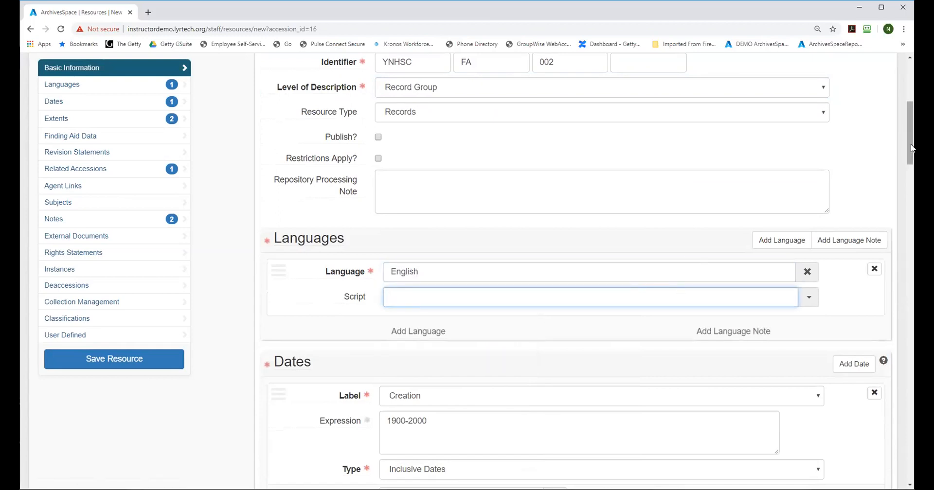
Step: Change the last word of the resource title so it reads "Jane Doe University trustee records"
{"action": "left_click_drag", "start_coordinate": [909, 143], "coordinate": [909, 120]}
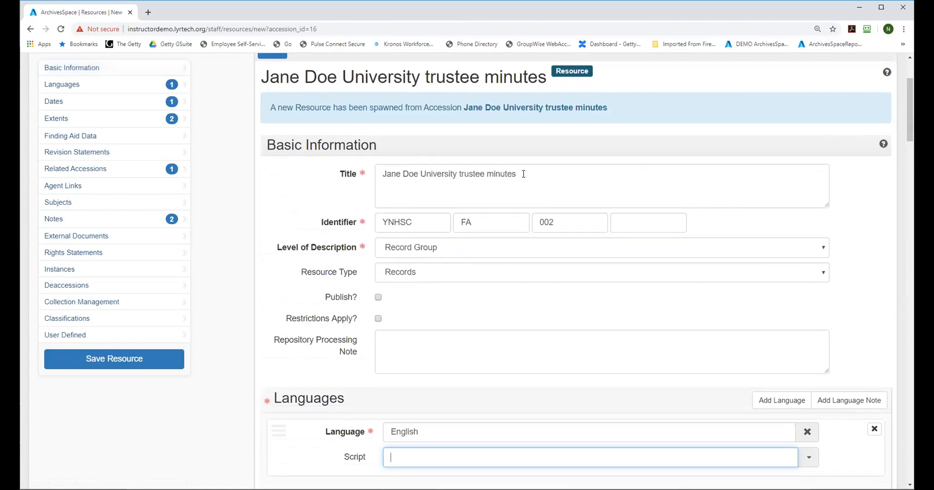
{"action": "left_click_drag", "start_coordinate": [517, 172], "coordinate": [473, 168]}
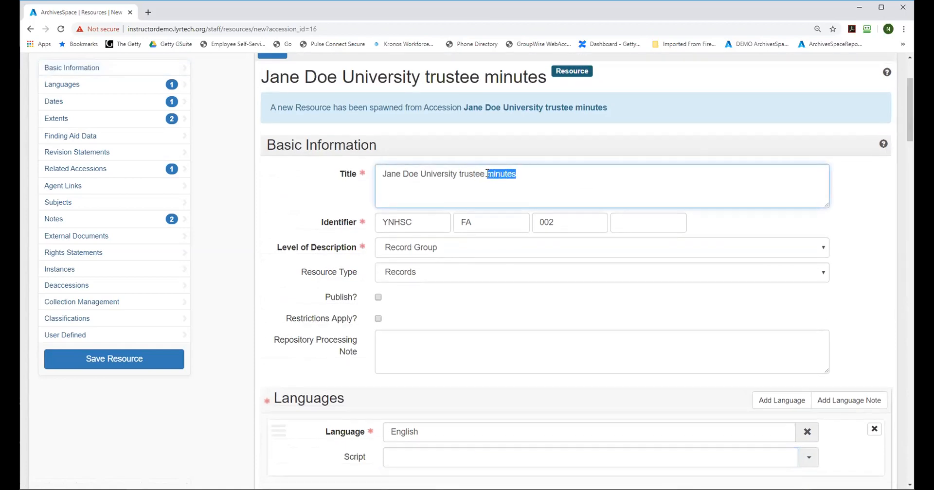
{"action": "type", "text": "records"}
Step: Check the carried-over dates and extents, and set the finding aid's Language of Description to English and Script of Description to Latin
{"action": "left_click_drag", "start_coordinate": [907, 84], "coordinate": [903, 146]}
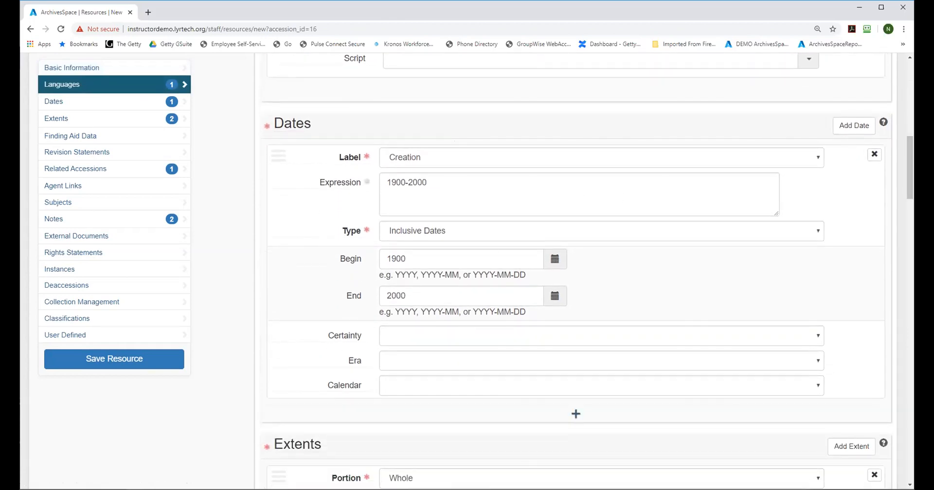
{"action": "left_click_drag", "start_coordinate": [910, 169], "coordinate": [906, 212]}
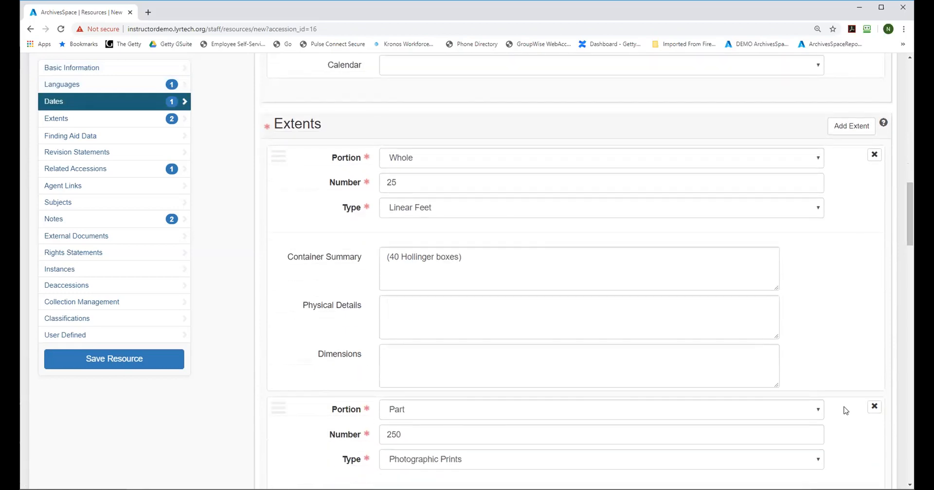
{"action": "left_click_drag", "start_coordinate": [911, 198], "coordinate": [912, 305]}
{"action": "left_click", "coordinate": [435, 317]}
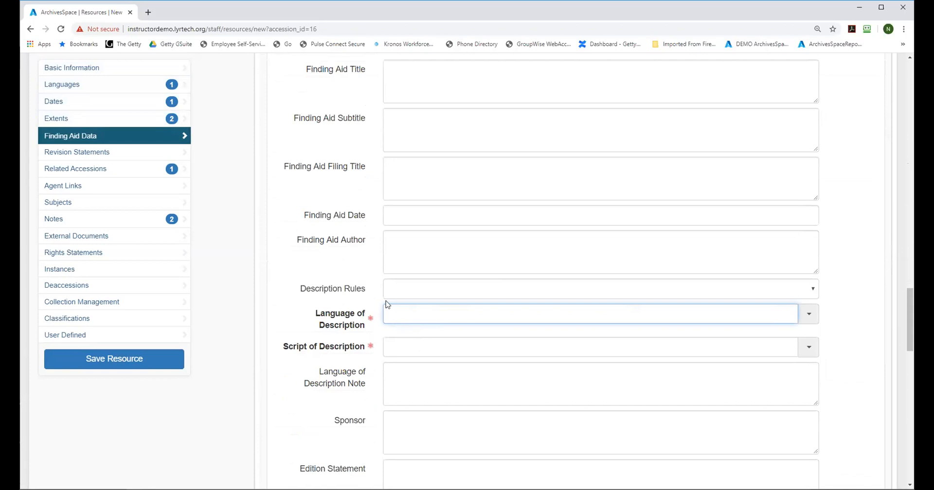
{"action": "type", "text": "eng"}
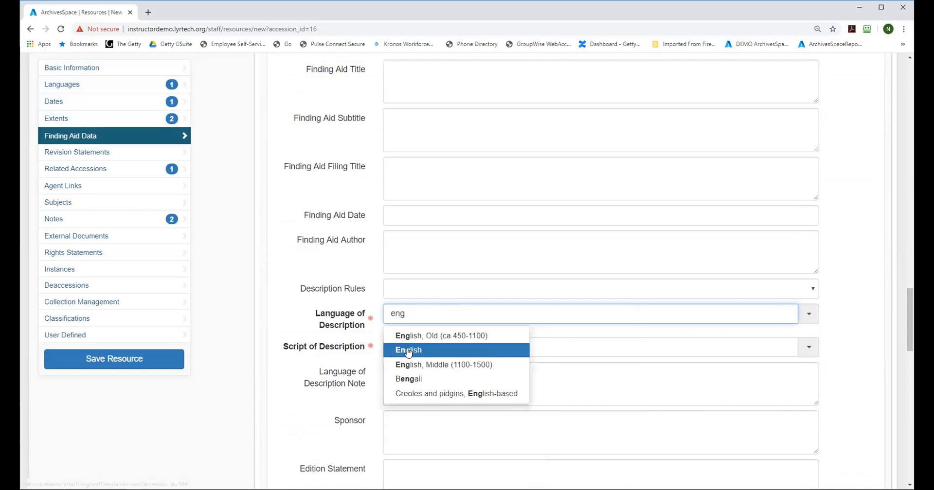
{"action": "left_click", "coordinate": [404, 348]}
{"action": "left_click", "coordinate": [404, 349]}
{"action": "type", "text": "la"}
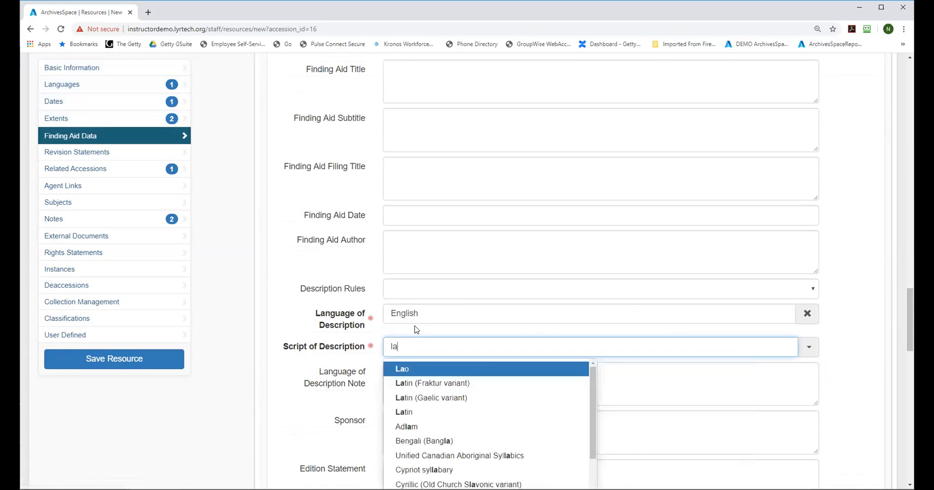
{"action": "type", "text": "t"}
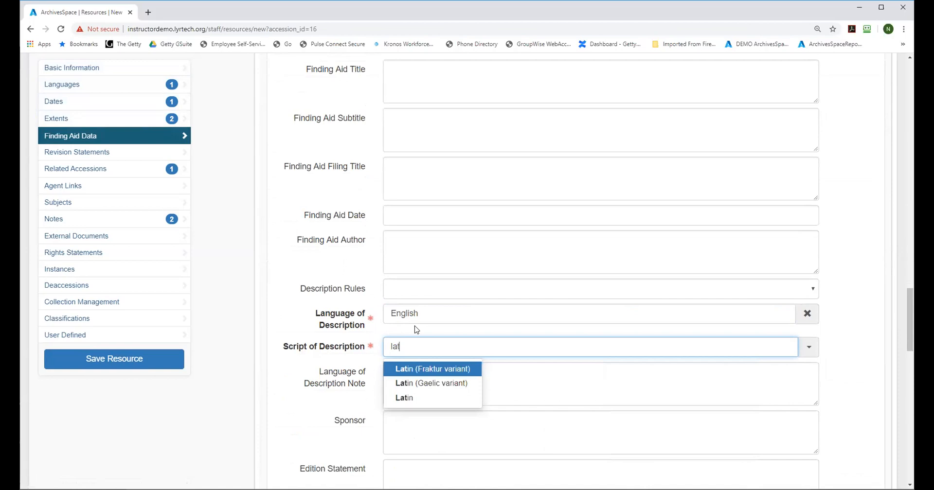
{"action": "left_click", "coordinate": [405, 397]}
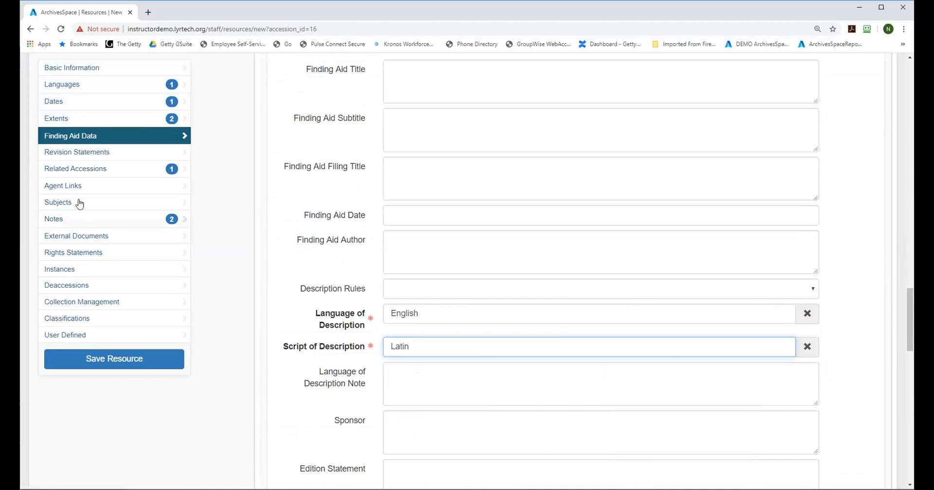
Step: Check the related accession and notes carried over, save the new resource, and shrink the record tree pane
{"action": "left_click", "coordinate": [68, 172]}
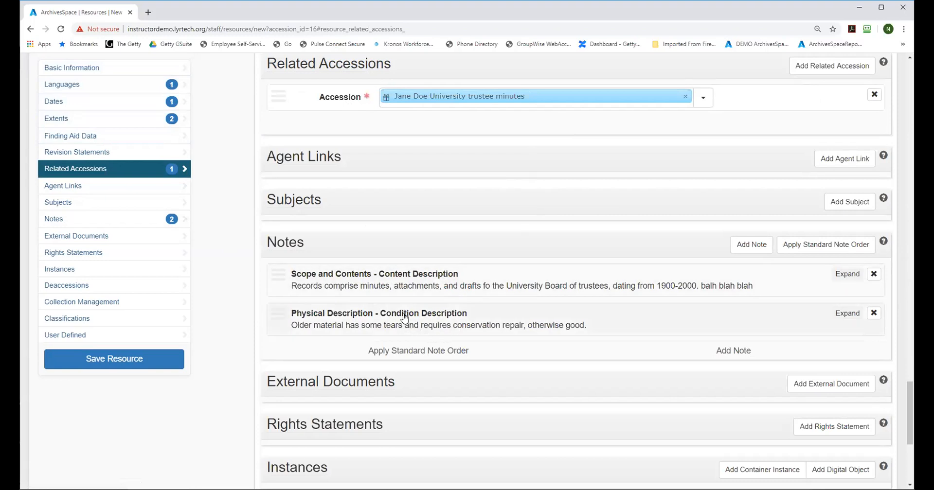
{"action": "left_click", "coordinate": [106, 360]}
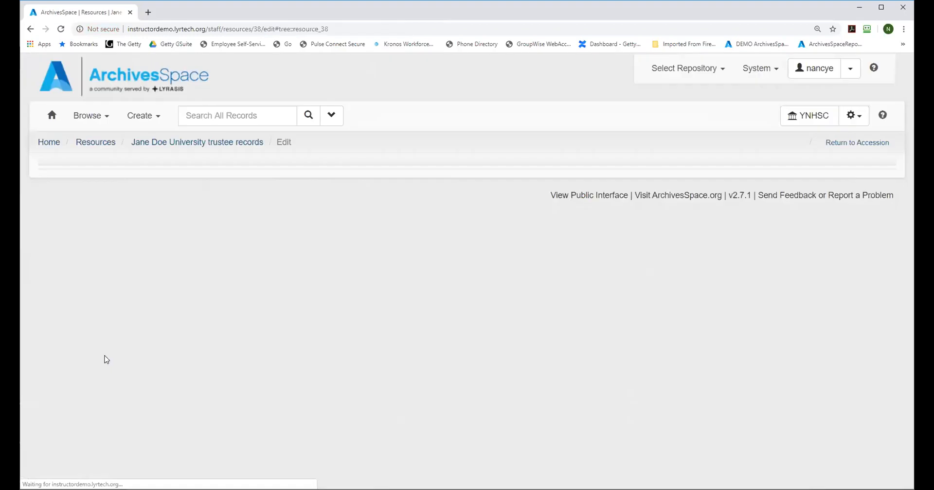
{"action": "left_click_drag", "start_coordinate": [465, 336], "coordinate": [443, 219]}
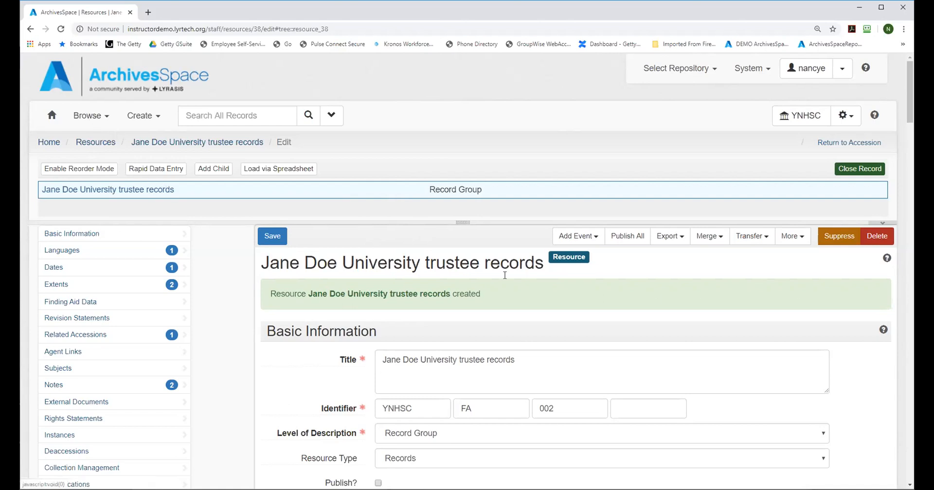
Step: Browse the accessions and open the Jane Doe University trustee background files accession with identifier 2015 125 for editing
{"action": "mouse_move", "coordinate": [906, 97]}
{"action": "left_mouse_down"}
{"action": "mouse_move", "coordinate": [907, 128]}
{"action": "mouse_move", "coordinate": [906, 103]}
{"action": "left_mouse_up"}
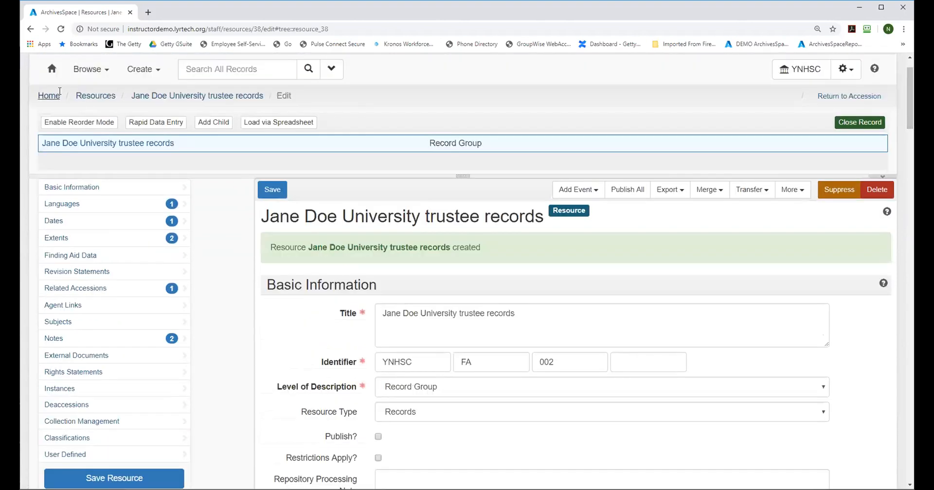
{"action": "left_click", "coordinate": [83, 73]}
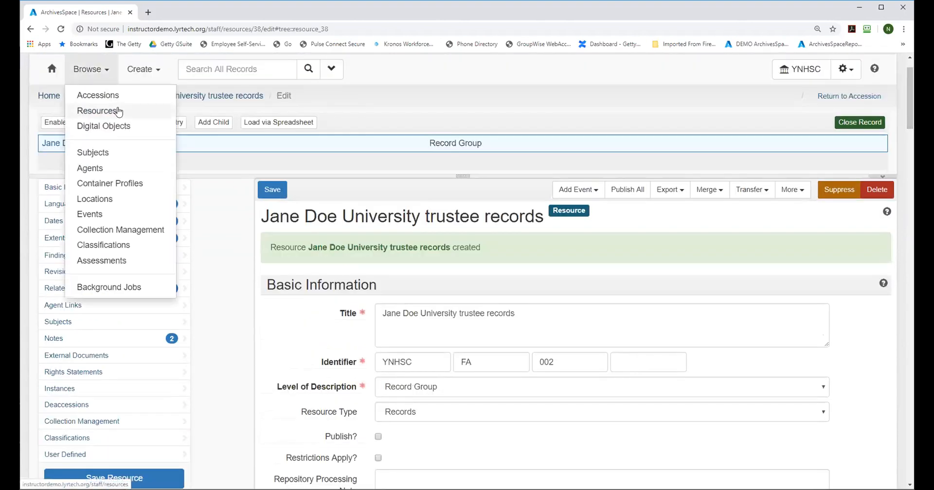
{"action": "left_click", "coordinate": [93, 98]}
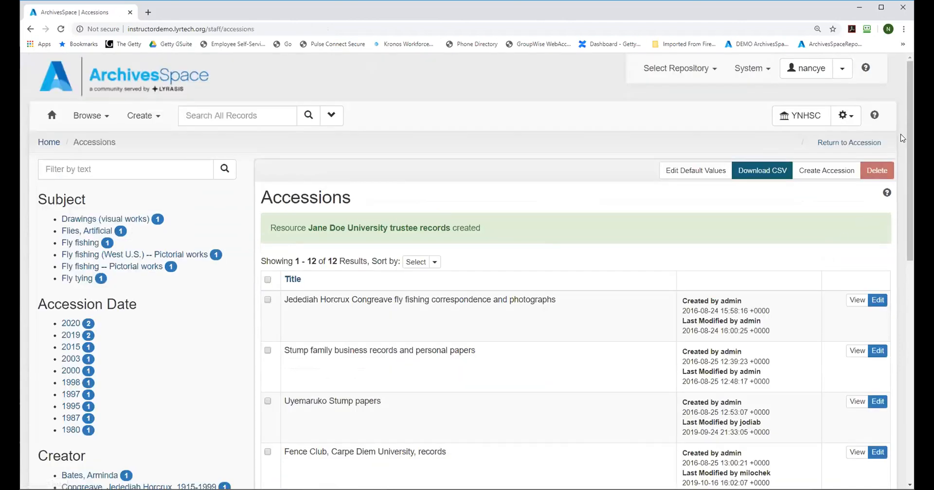
{"action": "scroll", "coordinate": [902, 138], "scroll_direction": "down", "scroll_amount": 5}
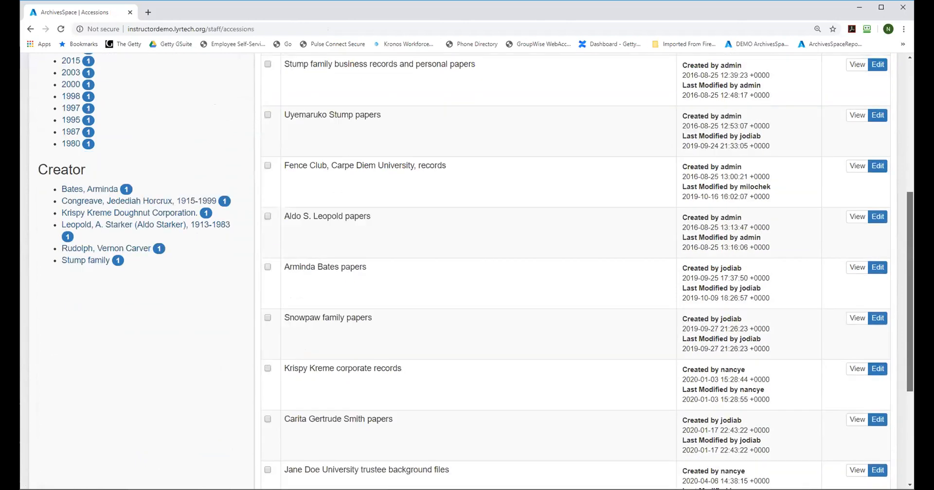
{"action": "scroll", "coordinate": [519, 329], "scroll_direction": "down", "scroll_amount": 4}
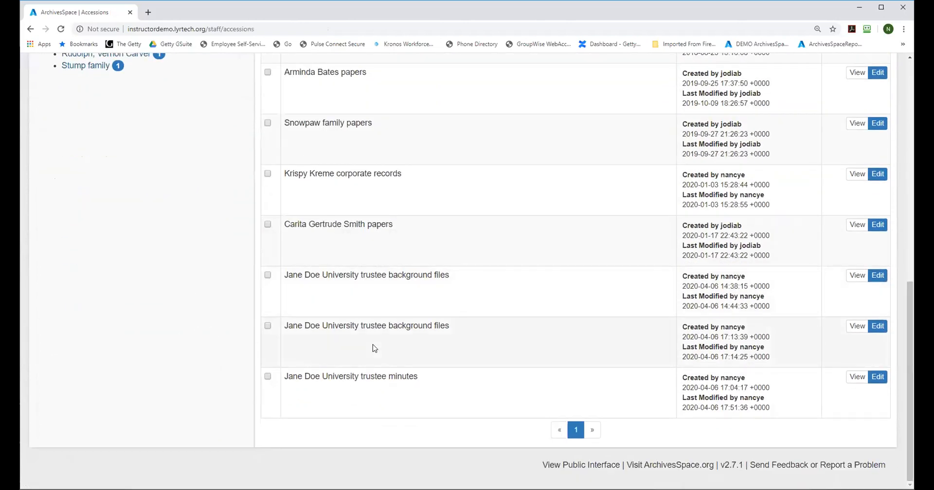
{"action": "left_click", "coordinate": [856, 277]}
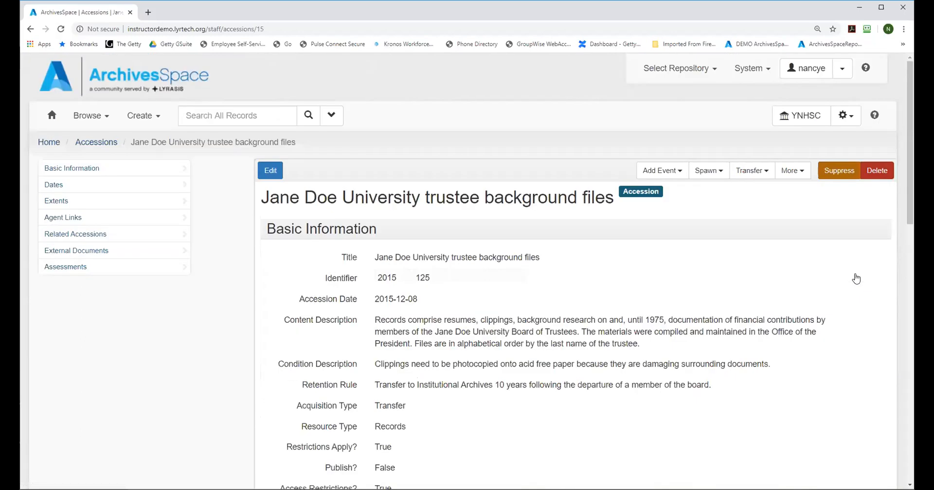
{"action": "left_click", "coordinate": [272, 169]}
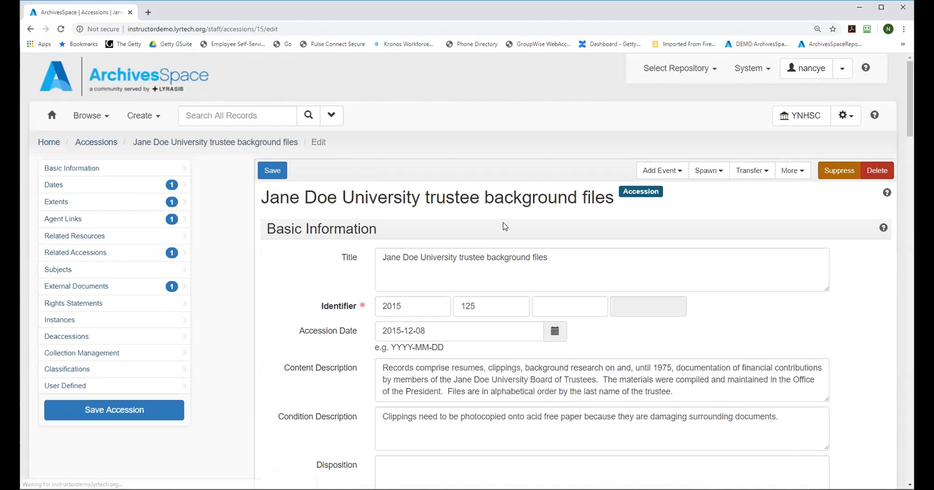
Step: Add an empty related resource entry to the trustee background files accession
{"action": "mouse_move", "coordinate": [907, 103]}
{"action": "left_mouse_down"}
{"action": "mouse_move", "coordinate": [909, 125]}
{"action": "mouse_move", "coordinate": [906, 113]}
{"action": "left_mouse_up"}
{"action": "left_click", "coordinate": [85, 168]}
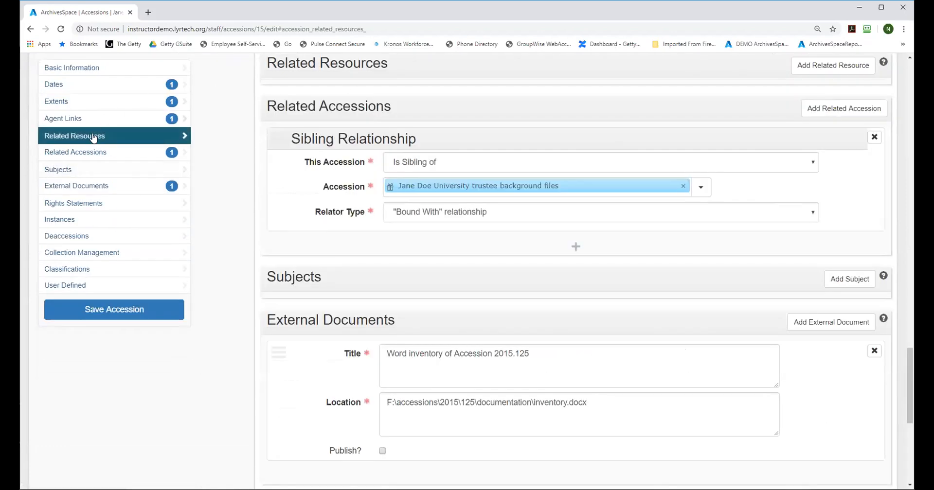
{"action": "left_click", "coordinate": [799, 70]}
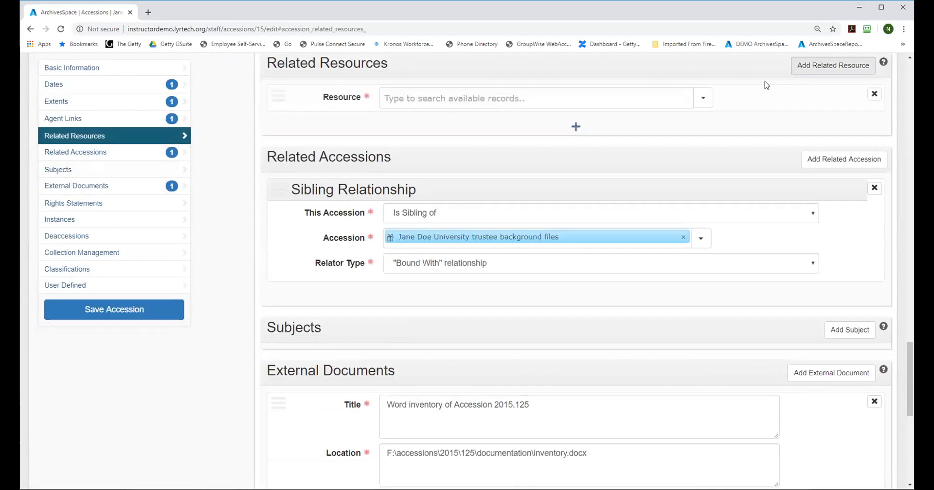
{"action": "left_click", "coordinate": [552, 101]}
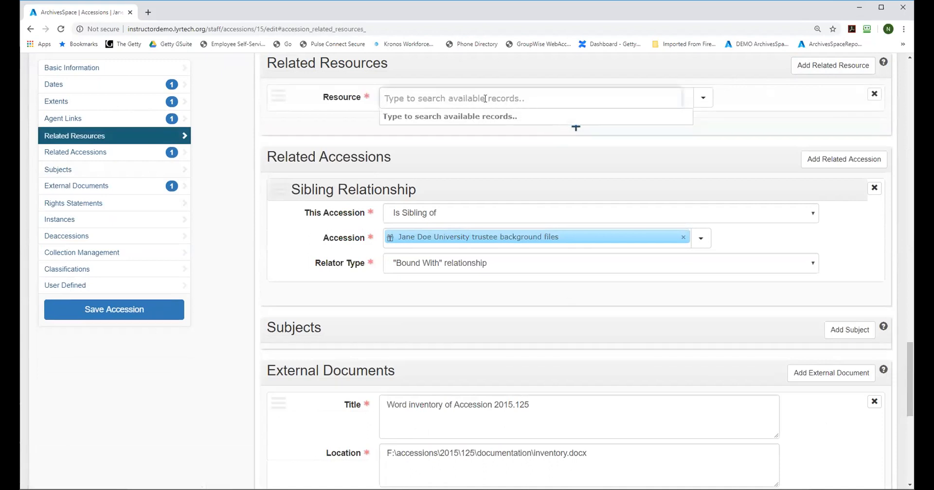
{"action": "type", "text": "bac"}
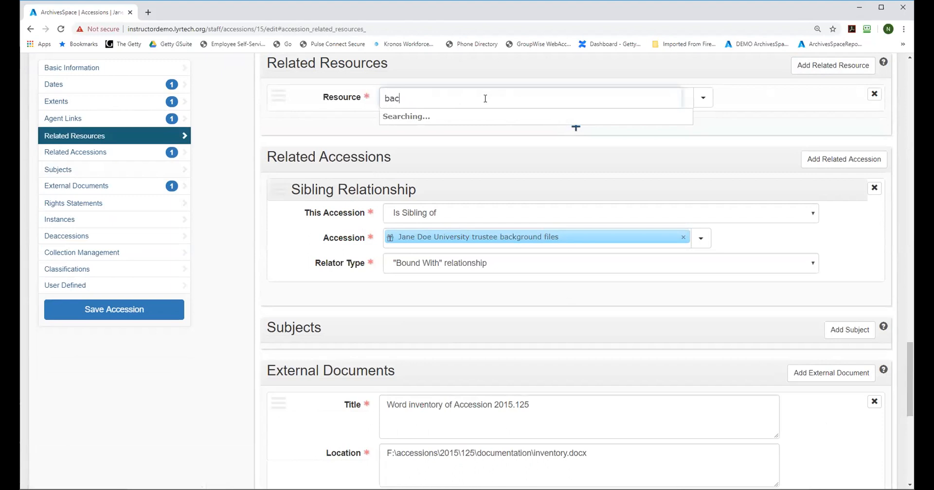
{"action": "type", "text": "k"}
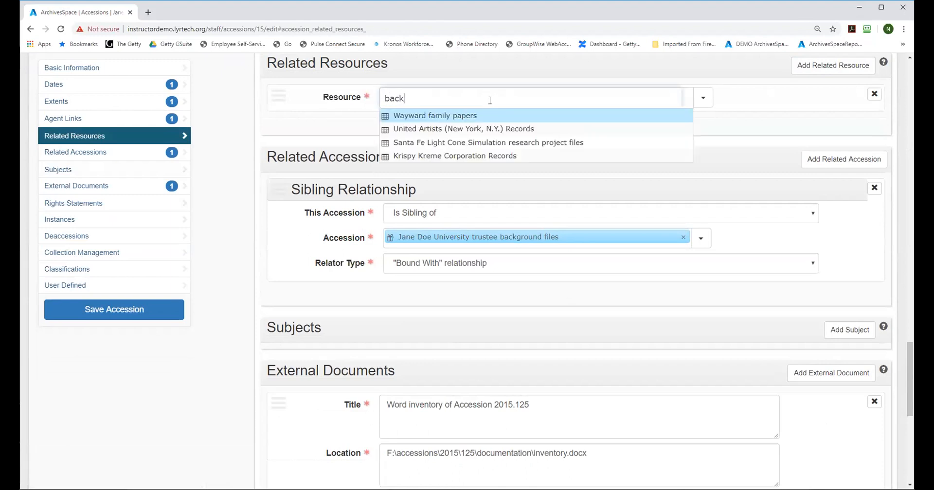
{"action": "key", "text": "BackSpace"}
{"action": "key", "text": "BackSpace"}
{"action": "key", "text": "BackSpace"}
{"action": "key", "text": "BackSpace"}
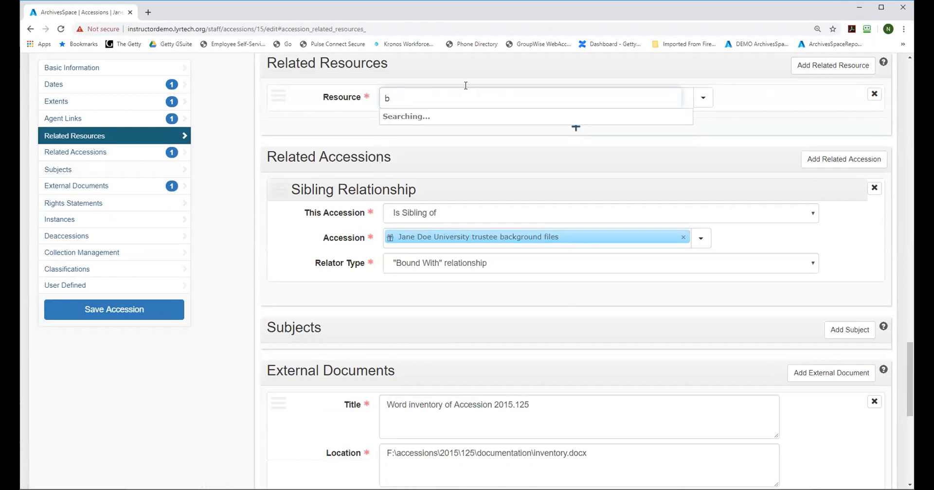
Step: Search for "trustee", link the Jane Doe University trustee records resource to the accession, and save the accession
{"action": "type", "text": "trustee"}
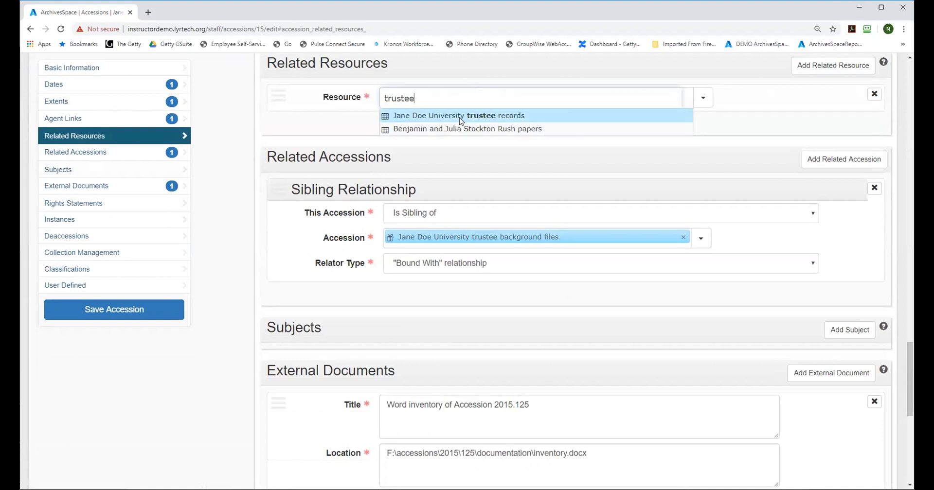
{"action": "left_click", "coordinate": [460, 118]}
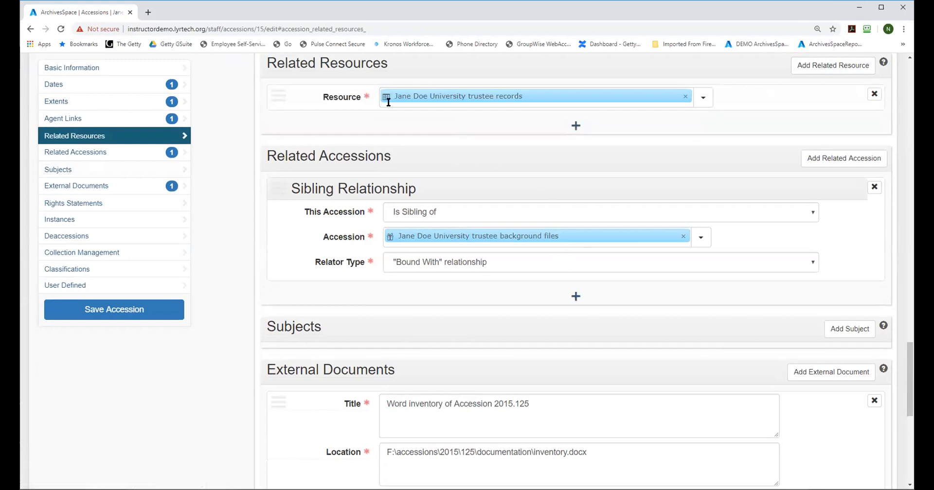
{"action": "left_click", "coordinate": [124, 312]}
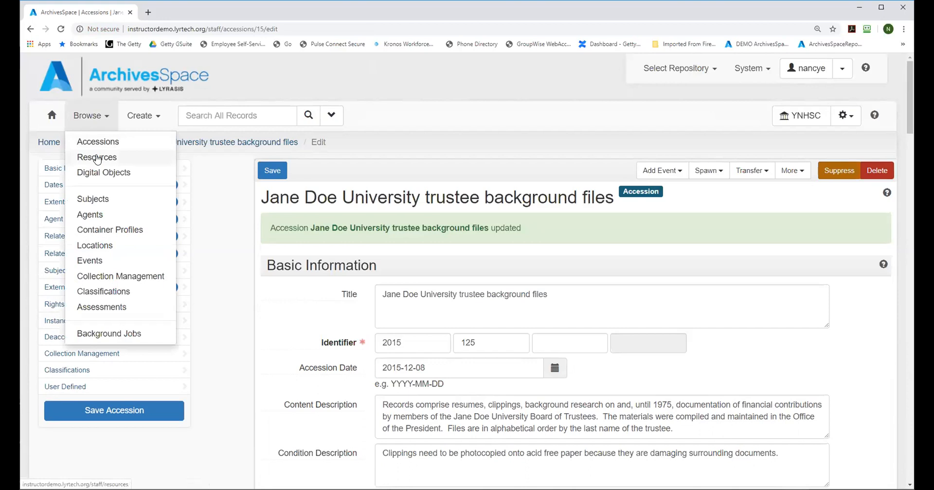
Step: Browse the resources, open the Jane Doe University trustee records resource for editing, and go to its related accessions
{"action": "left_click", "coordinate": [96, 158]}
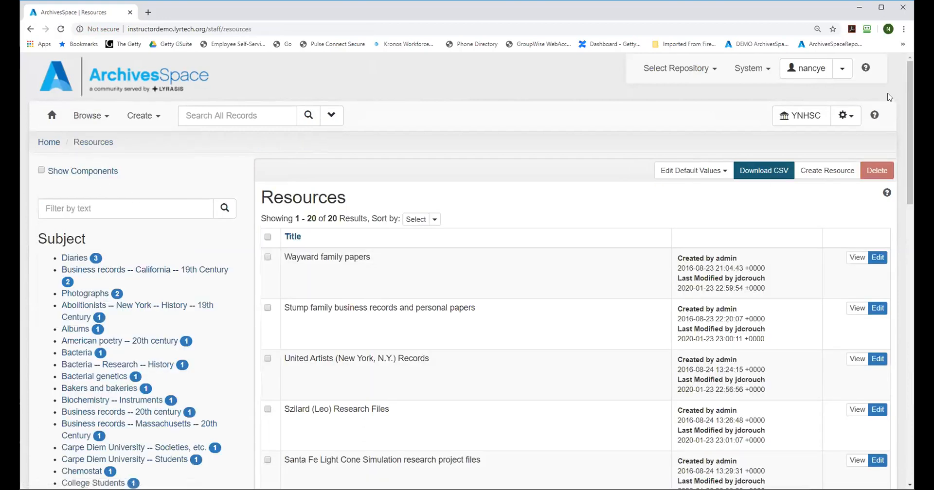
{"action": "left_click_drag", "start_coordinate": [910, 82], "coordinate": [910, 359]}
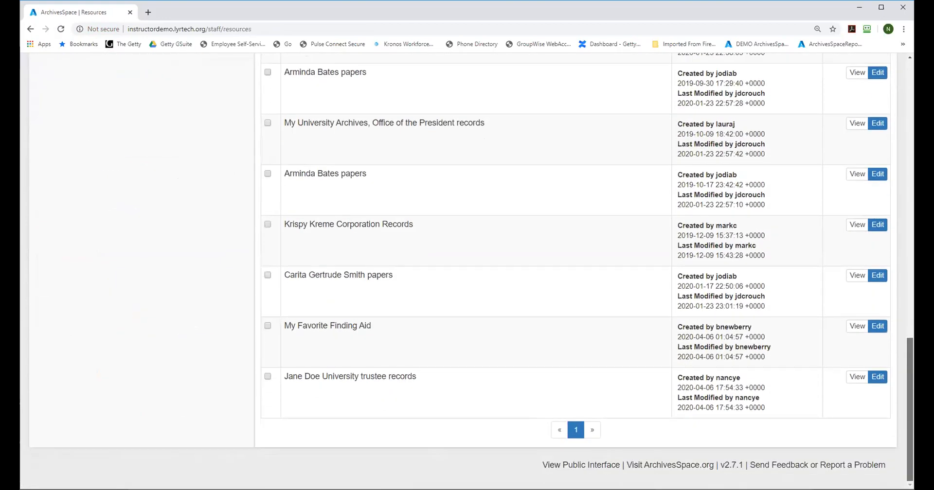
{"action": "left_click", "coordinate": [878, 378]}
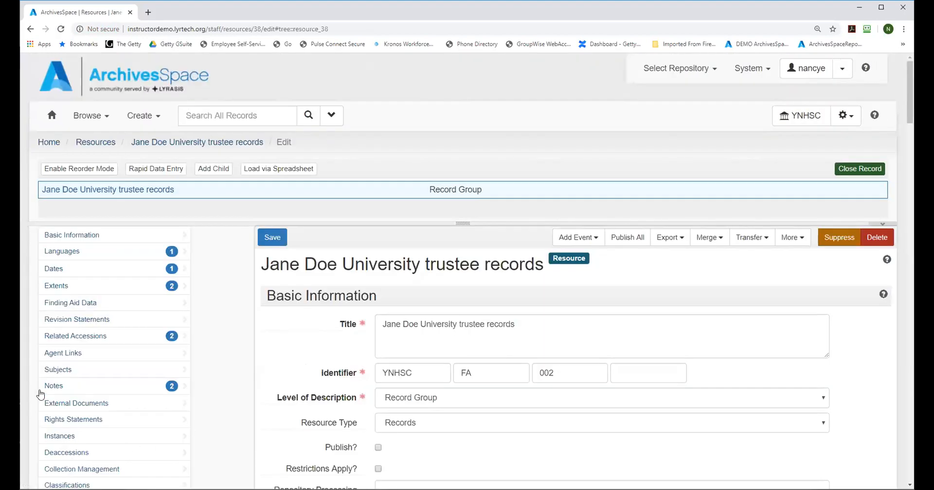
{"action": "left_click", "coordinate": [89, 341]}
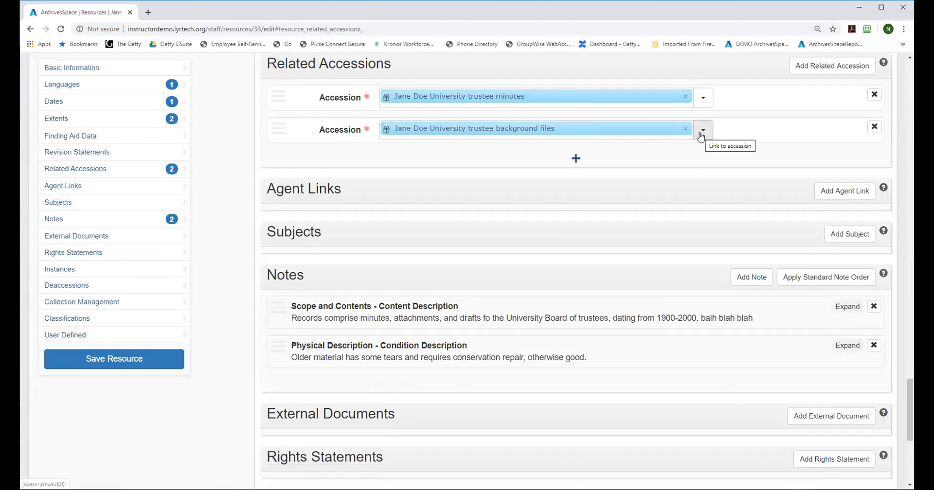
Step: Add another related accession, search for "back", link the second Jane Doe University trustee background files match, and save the resource
{"action": "left_click", "coordinate": [576, 158]}
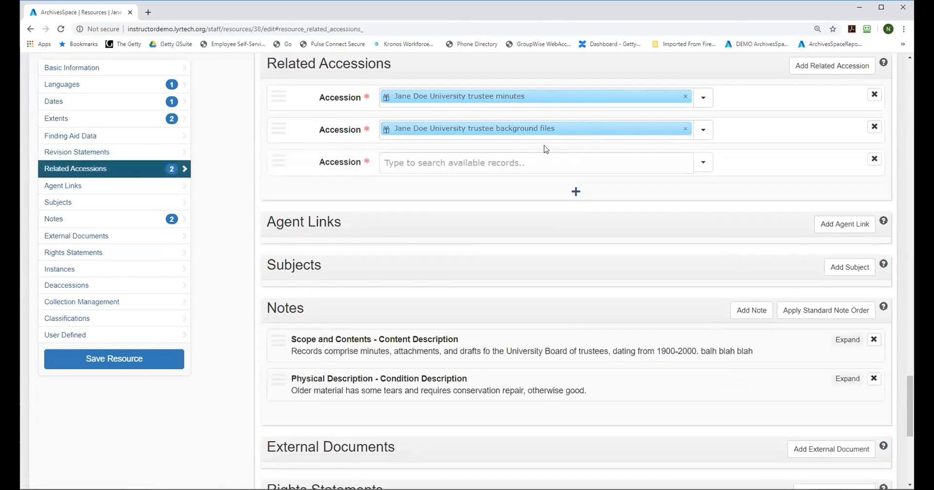
{"action": "left_click", "coordinate": [528, 159]}
{"action": "type", "text": "back"}
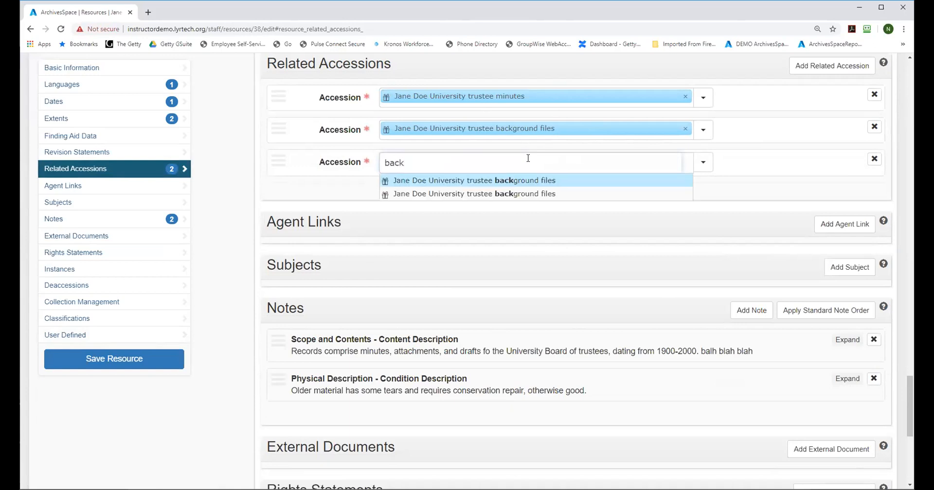
{"action": "left_click", "coordinate": [505, 193]}
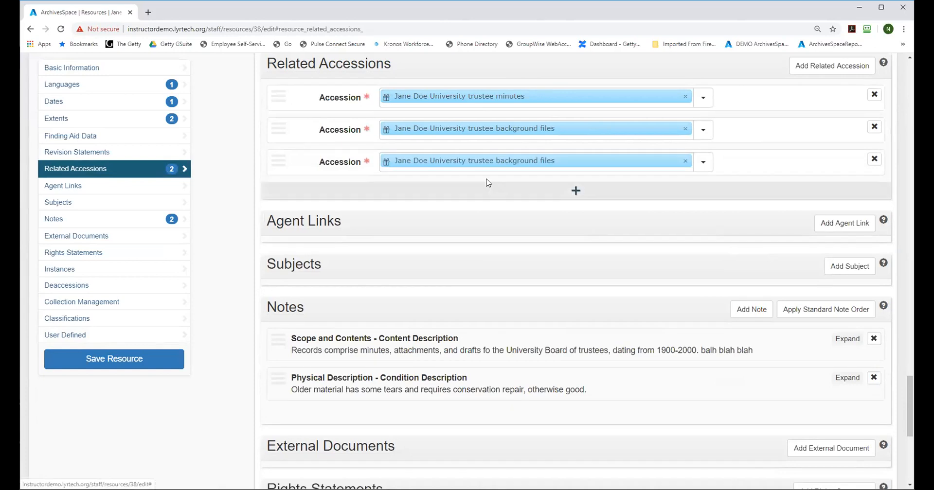
{"action": "left_click", "coordinate": [133, 359]}
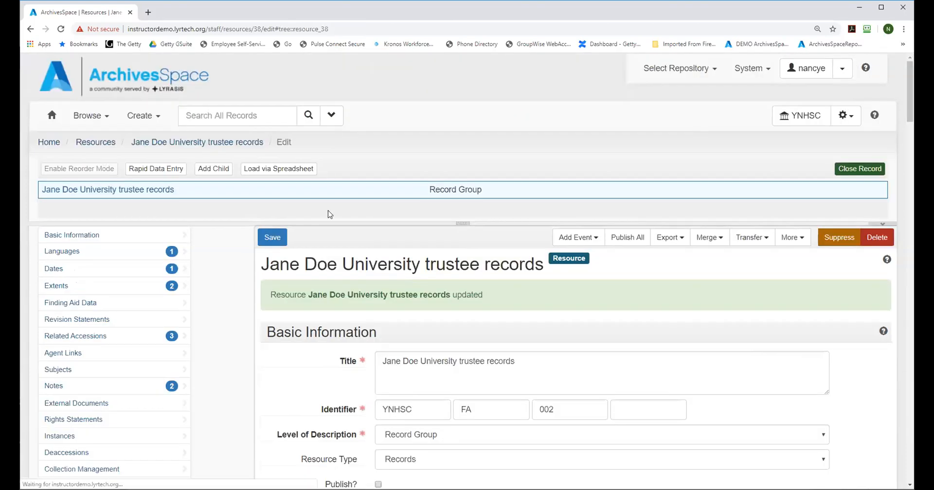
Step: Review the related accessions of the saved trustee records resource, then return to its basic information
{"action": "left_click_drag", "start_coordinate": [909, 80], "coordinate": [909, 199]}
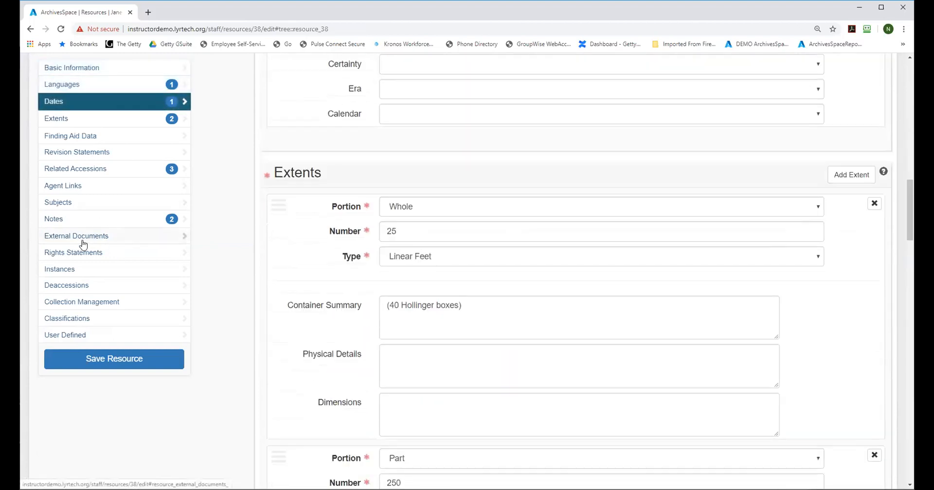
{"action": "left_click", "coordinate": [74, 170]}
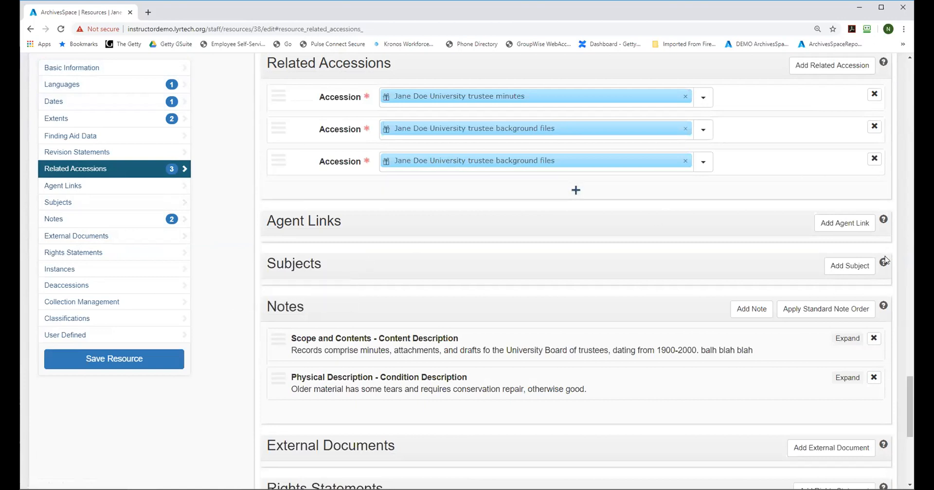
{"action": "left_click_drag", "start_coordinate": [907, 419], "coordinate": [907, 219]}
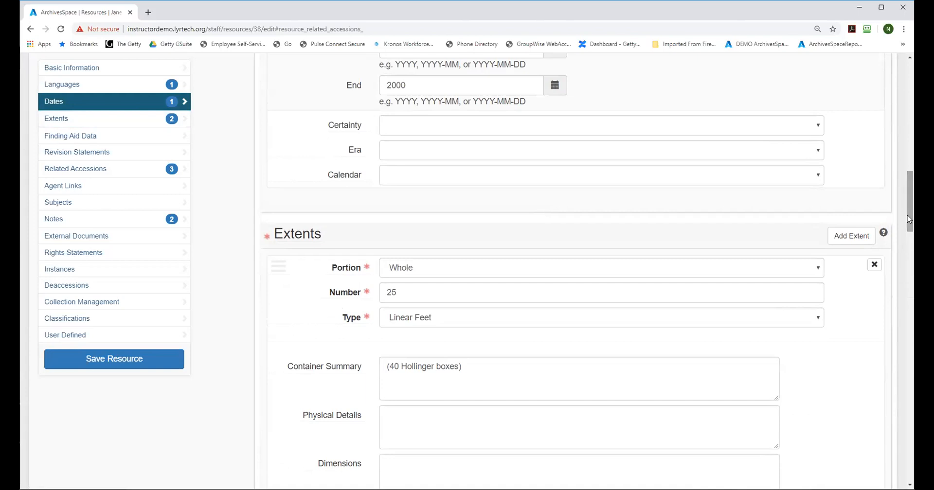
{"action": "left_click_drag", "start_coordinate": [907, 215], "coordinate": [910, 95]}
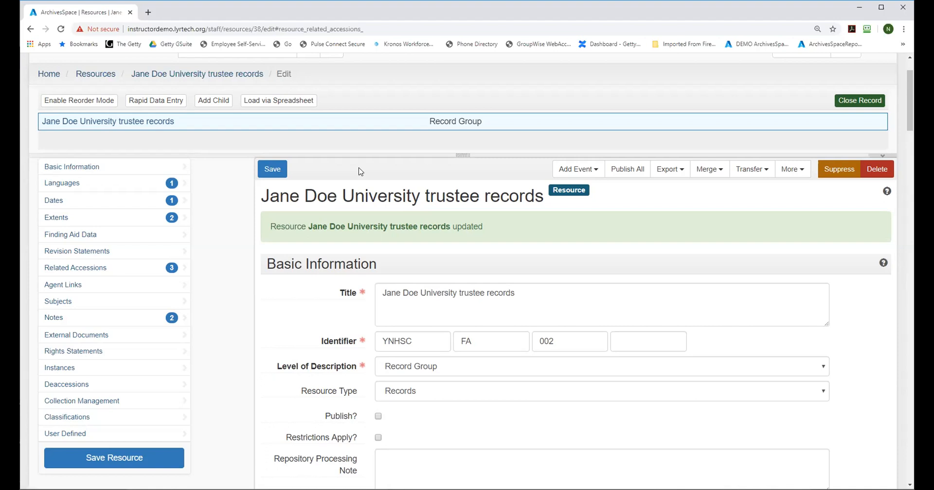
Step: Examine the level of description choices available for the trustee records resource
{"action": "left_click", "coordinate": [821, 370]}
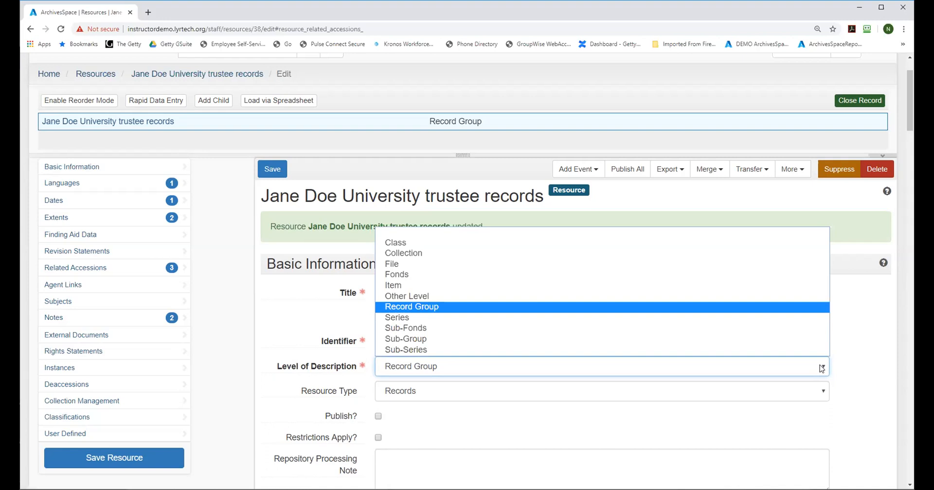
{"action": "left_click", "coordinate": [305, 311]}
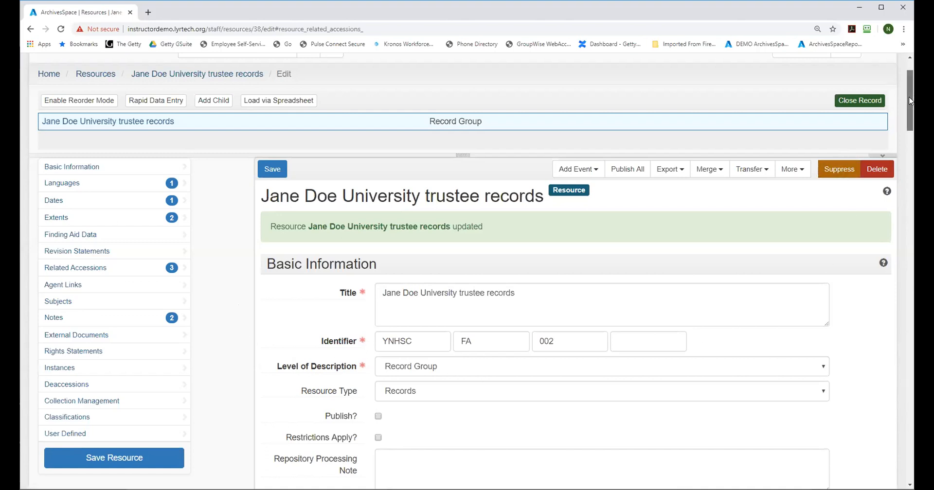
Step: Enter US::CMalG::IA20003 as the EAD ID in the resource's finding aid data
{"action": "left_click_drag", "start_coordinate": [908, 100], "coordinate": [902, 281]}
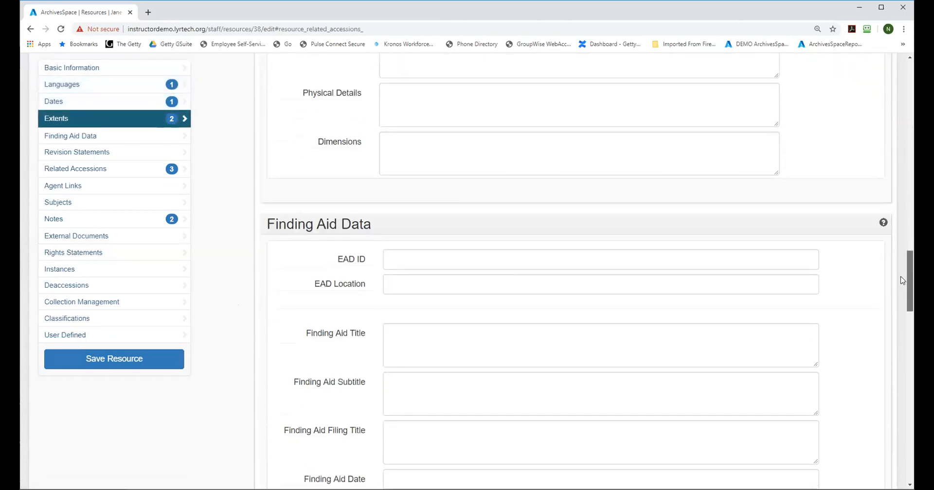
{"action": "left_click", "coordinate": [397, 256]}
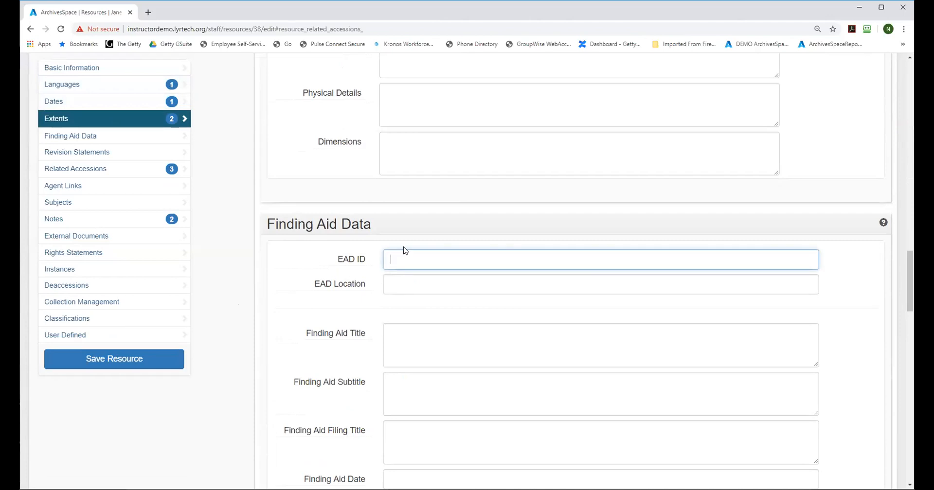
{"action": "type", "text": "US"}
{"action": "type", "text": "::CMalG"}
{"action": "type", "text": "::IA20003"}
{"action": "left_click_drag", "start_coordinate": [475, 256], "coordinate": [388, 257]}
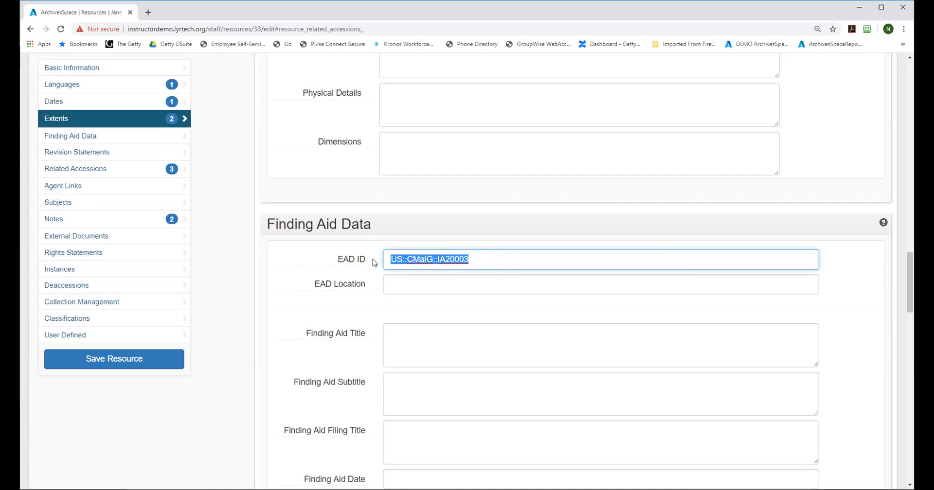
Step: Remove the country and repository prefix so the EAD ID reads IA20003, and save the resource
{"action": "mouse_move", "coordinate": [371, 260]}
{"action": "left_click_drag", "start_coordinate": [910, 270], "coordinate": [906, 264]}
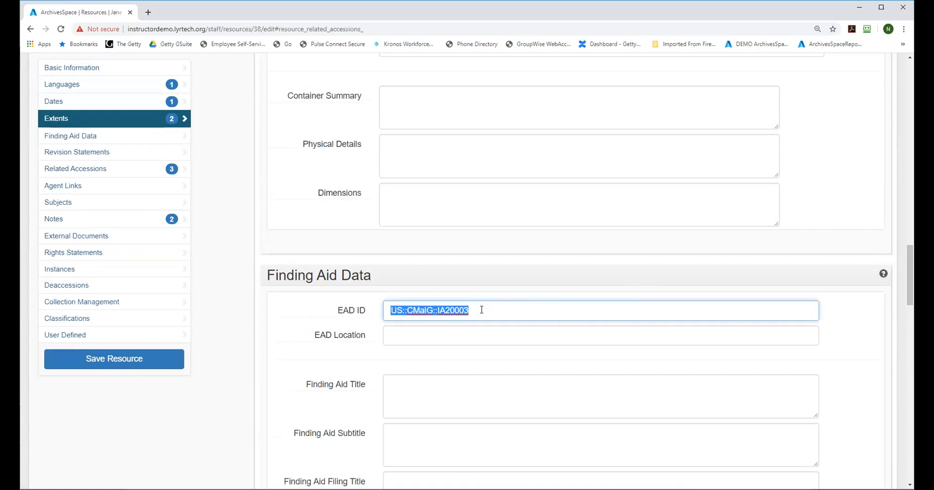
{"action": "left_click", "coordinate": [437, 311]}
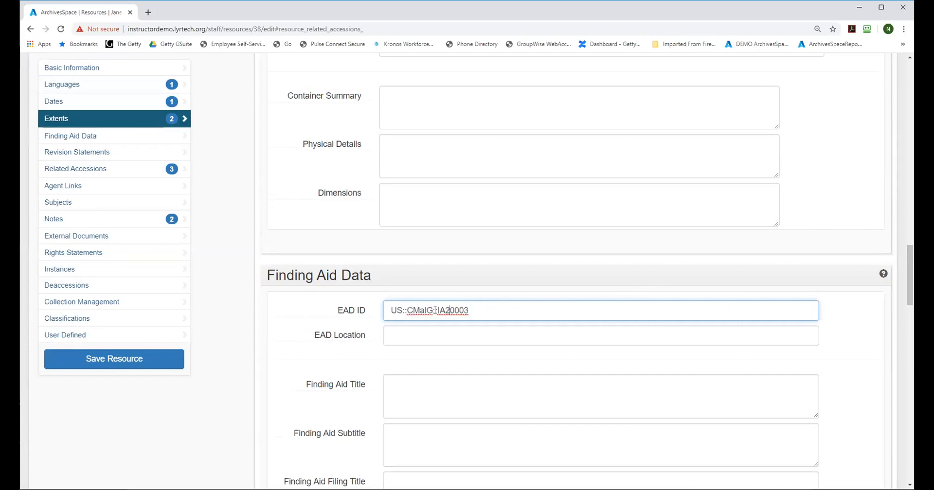
{"action": "left_click_drag", "start_coordinate": [437, 311], "coordinate": [351, 315]}
{"action": "key", "text": "BackSpace"}
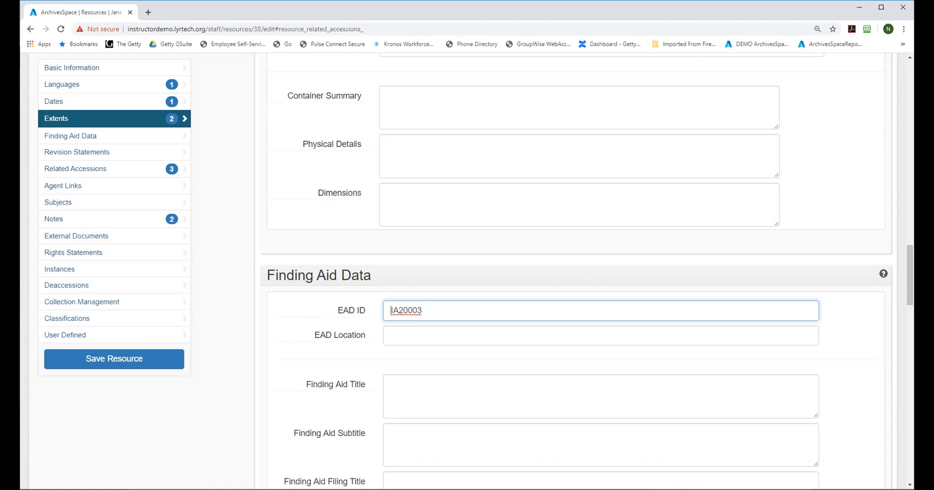
{"action": "left_click_drag", "start_coordinate": [910, 270], "coordinate": [910, 103]}
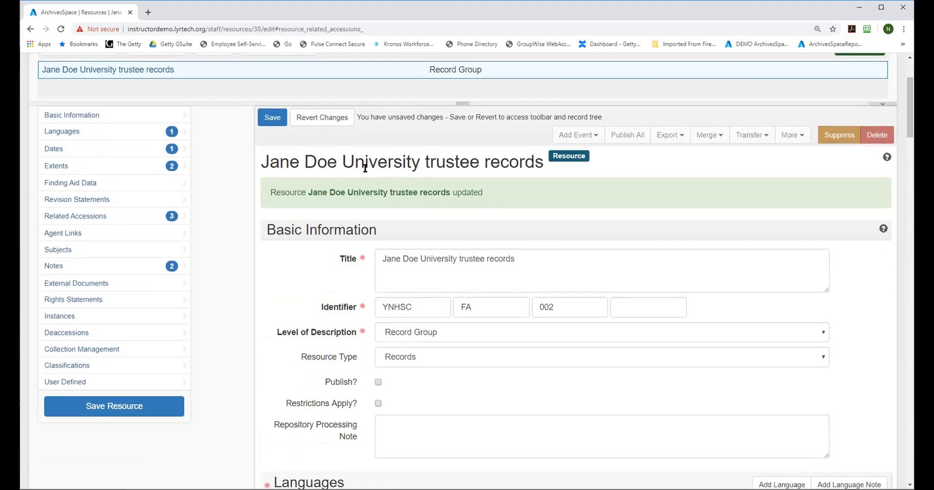
{"action": "left_click", "coordinate": [269, 119]}
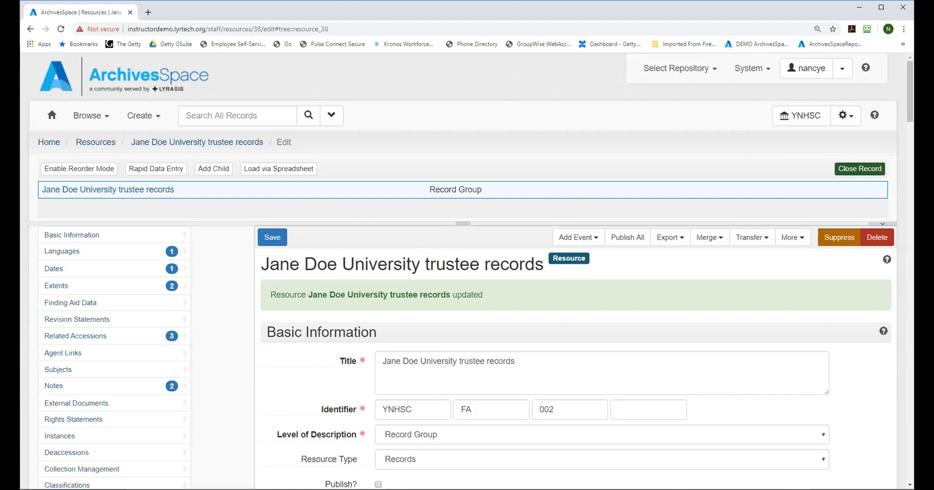
Step: Review the level of description options and their help text in the basic information, then return to the record tree
{"action": "left_click_drag", "start_coordinate": [908, 88], "coordinate": [907, 105]}
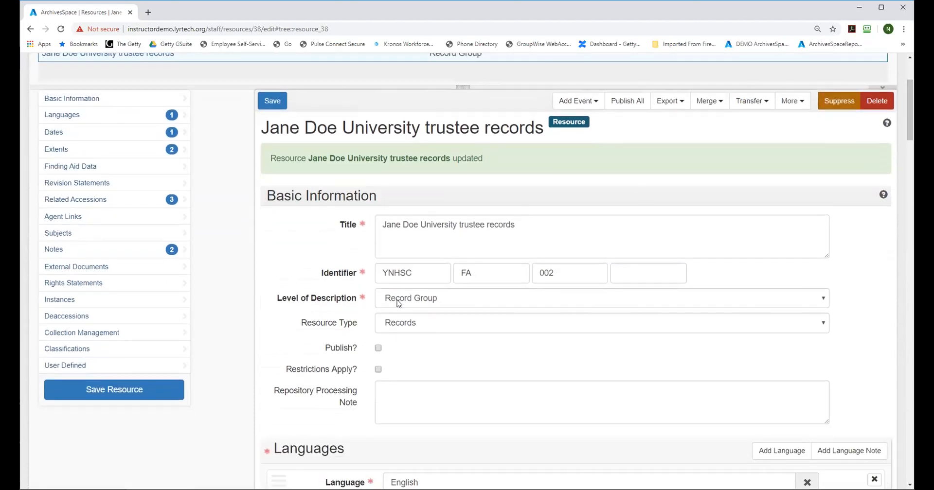
{"action": "left_click", "coordinate": [818, 299]}
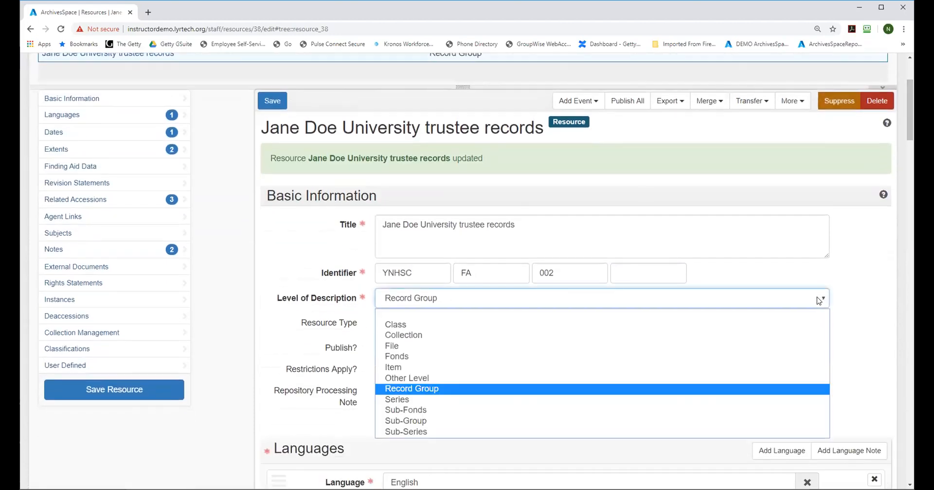
{"action": "mouse_move", "coordinate": [306, 300]}
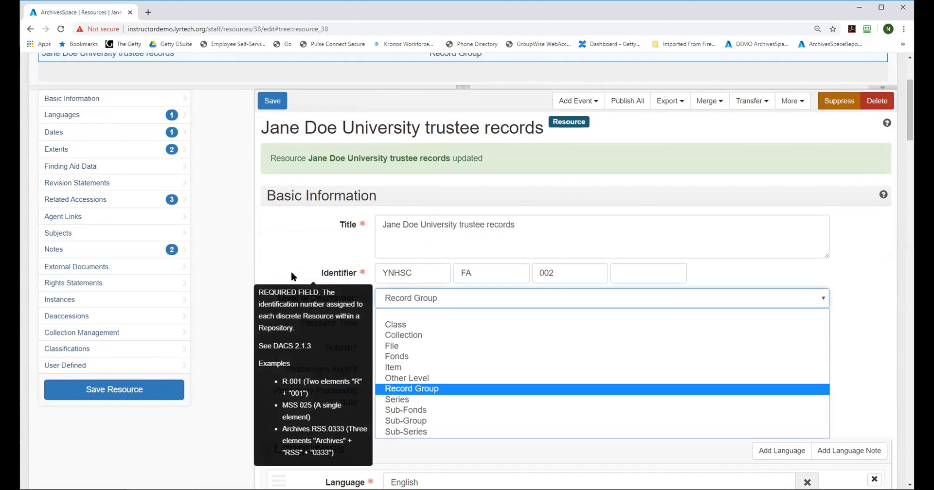
{"action": "left_click", "coordinate": [231, 317]}
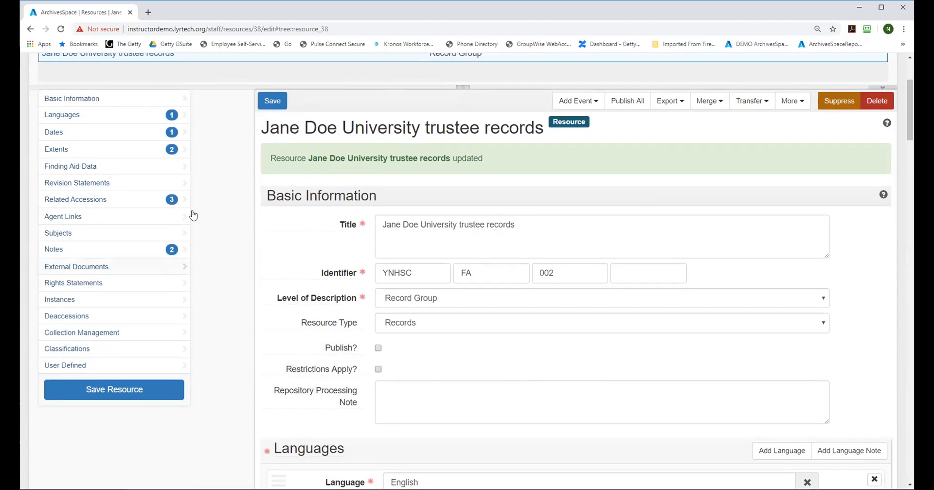
{"action": "left_click_drag", "start_coordinate": [906, 138], "coordinate": [906, 117]}
{"action": "scroll", "coordinate": [906, 118], "scroll_direction": "up", "scroll_amount": 1}
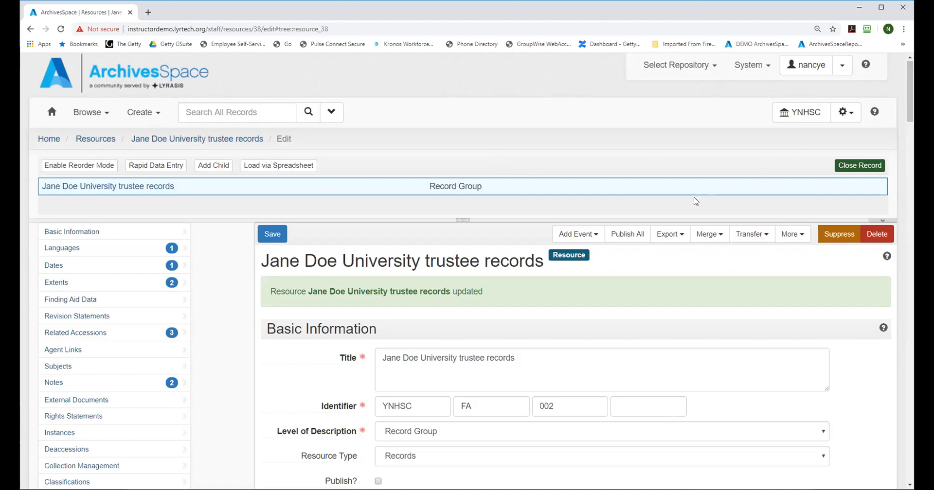
Step: Enlarge the record tree area, retitle the resource "Jane Doe University Board of Trustee records", and save it
{"action": "left_click_drag", "start_coordinate": [465, 222], "coordinate": [462, 250]}
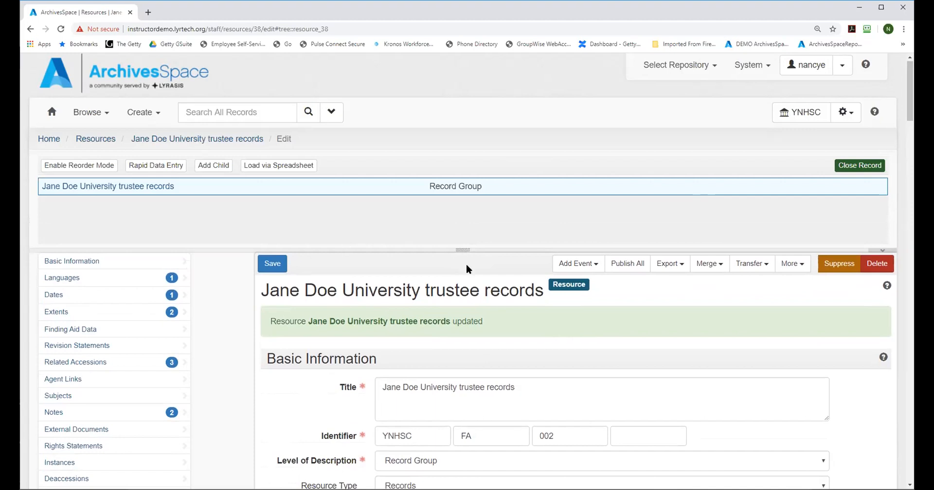
{"action": "left_click", "coordinate": [460, 387]}
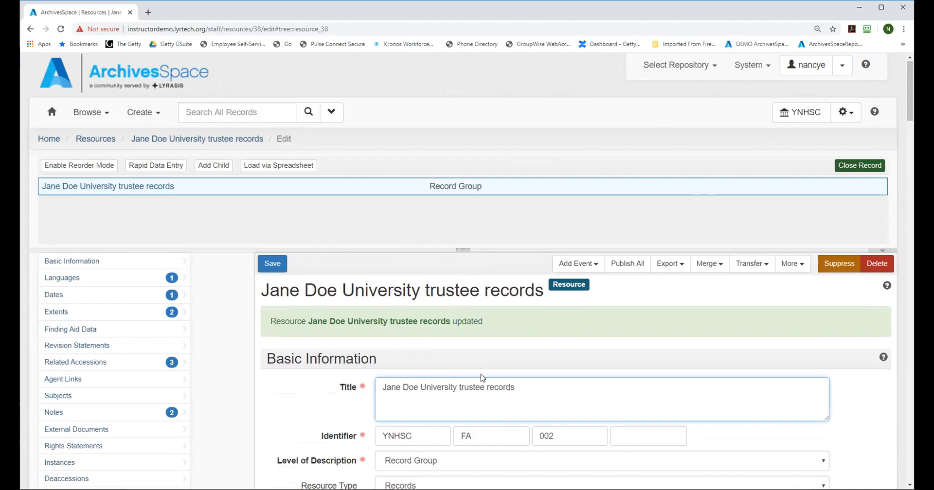
{"action": "type", "text": "Board of T"}
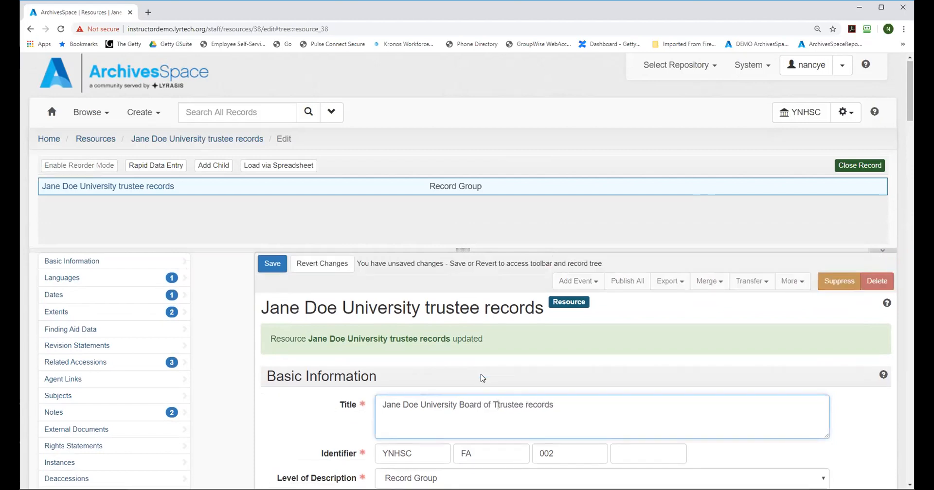
{"action": "key", "text": "Delete"}
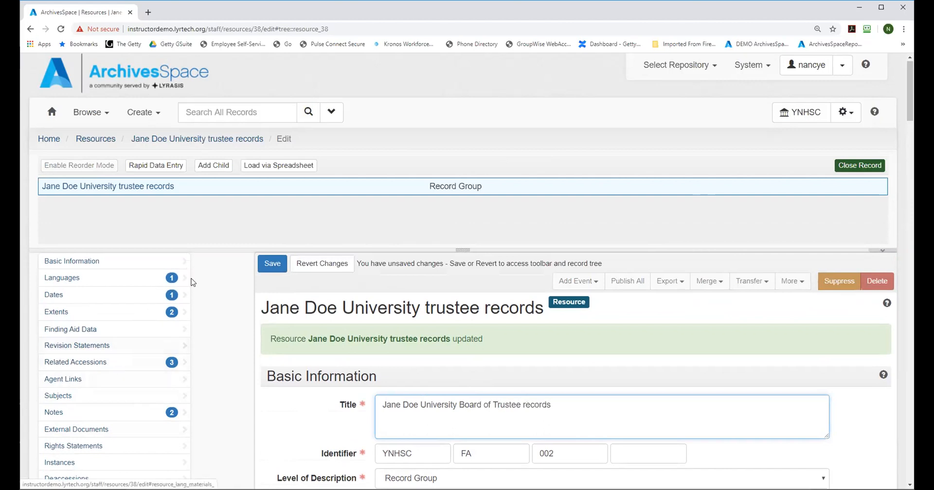
{"action": "left_click", "coordinate": [268, 269]}
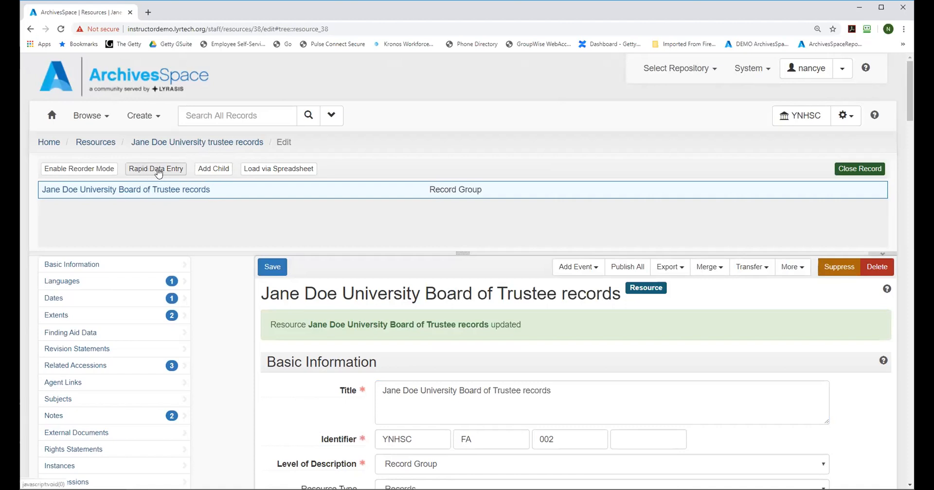
Step: Add a child archival object to the Board of Trustee records resource and title it "Meeting materials"
{"action": "left_click", "coordinate": [216, 170]}
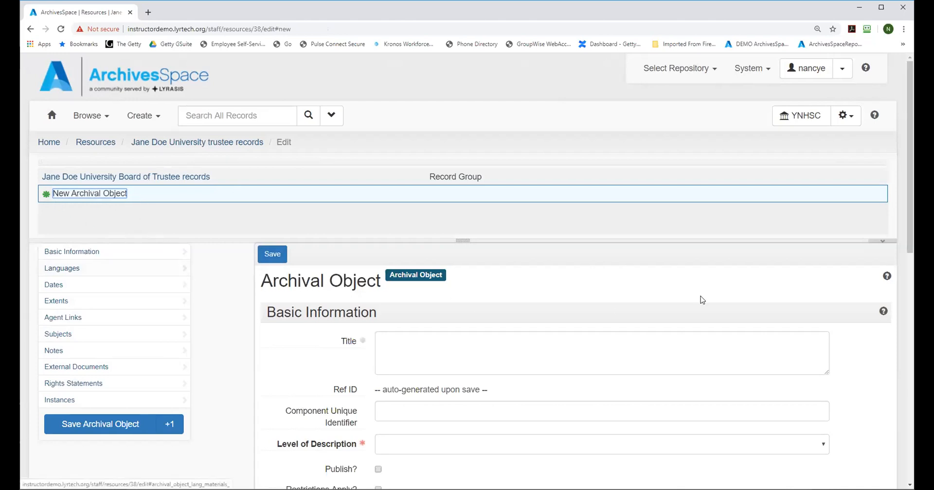
{"action": "left_click_drag", "start_coordinate": [909, 166], "coordinate": [907, 199]}
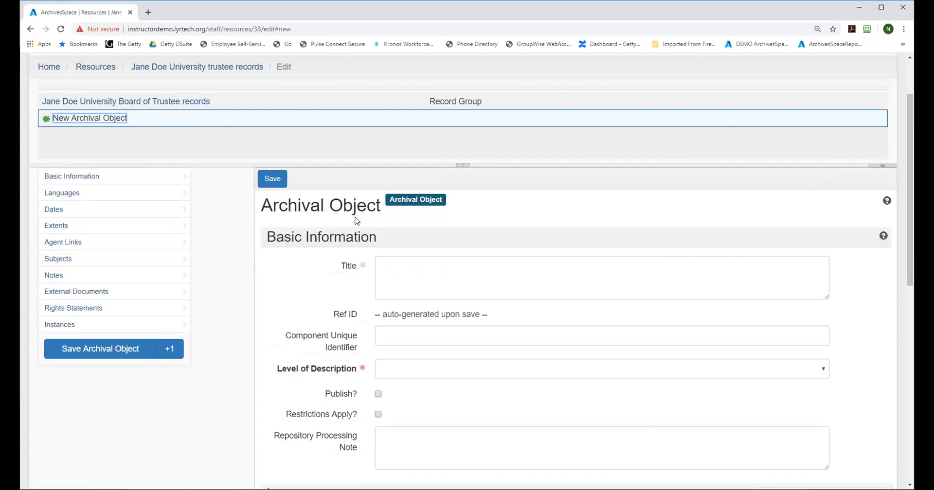
{"action": "left_click", "coordinate": [389, 268]}
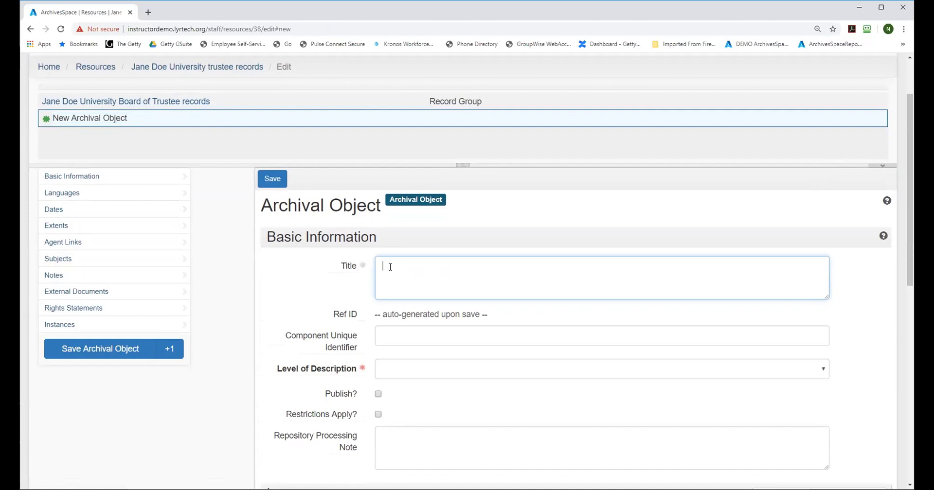
{"action": "type", "text": "Meeting materilas"}
{"action": "left_click", "coordinate": [394, 375]}
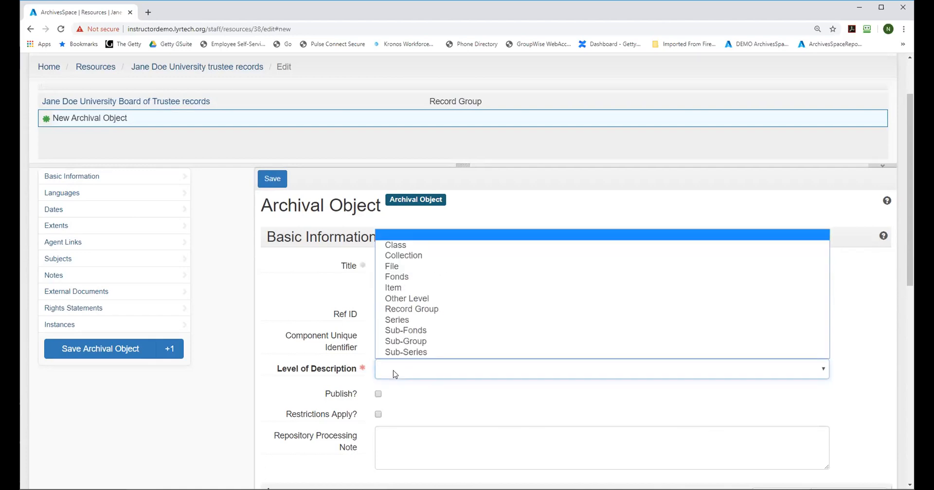
{"action": "left_click", "coordinate": [539, 203]}
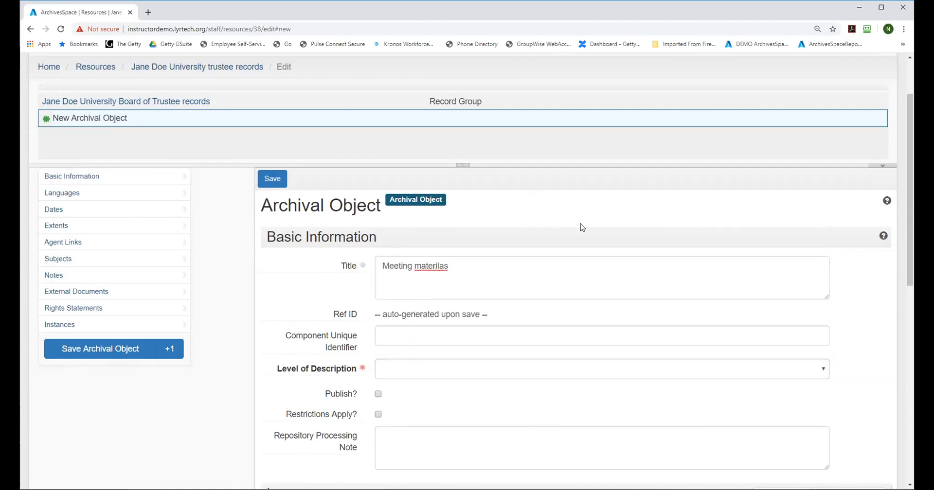
{"action": "mouse_move", "coordinate": [363, 265]}
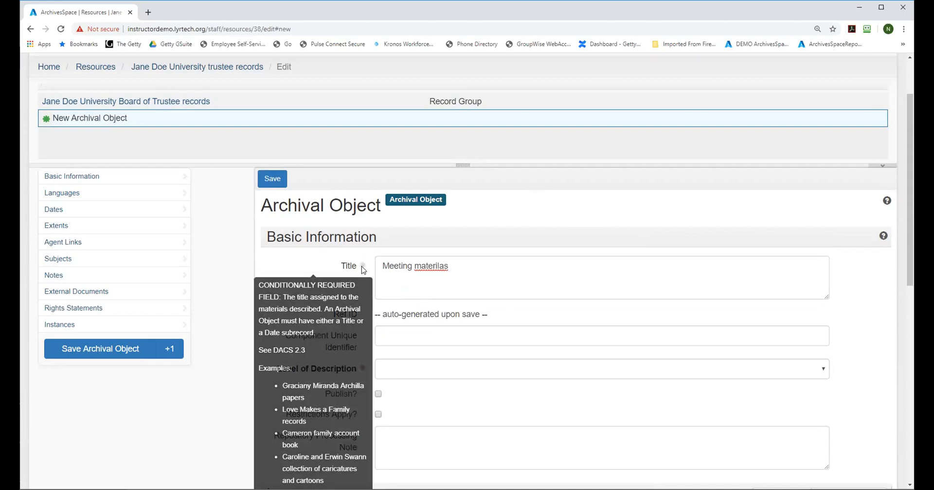
{"action": "scroll", "coordinate": [881, 270], "scroll_direction": "down", "scroll_amount": 3}
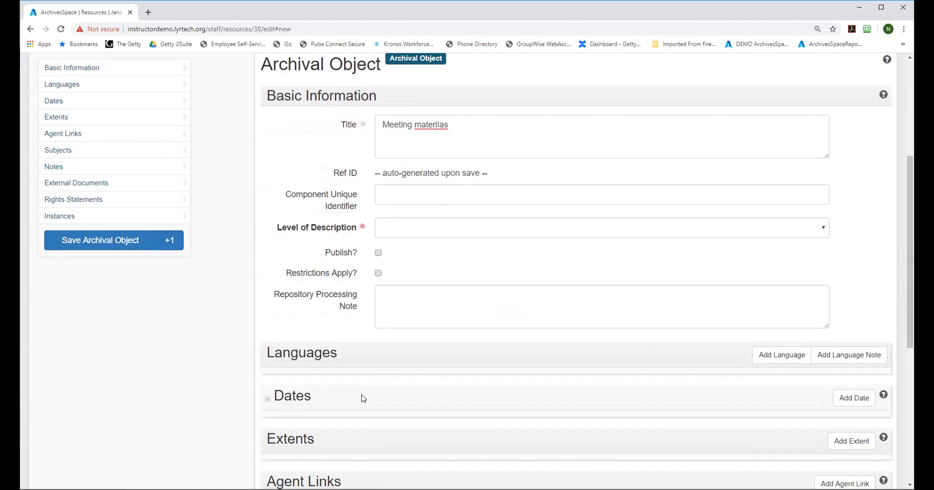
{"action": "left_click", "coordinate": [449, 121]}
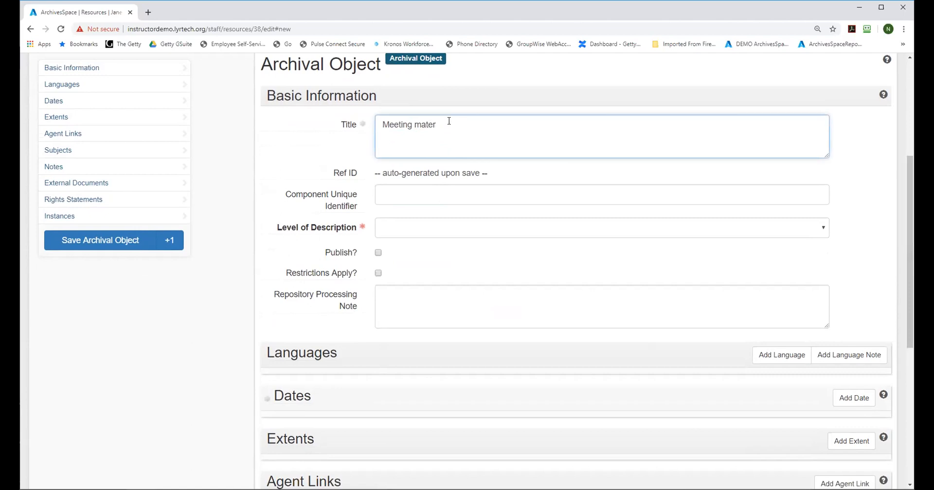
{"action": "type", "text": "als"}
Step: Set the Meeting materials archival object's level of description to Series
{"action": "mouse_move", "coordinate": [343, 230]}
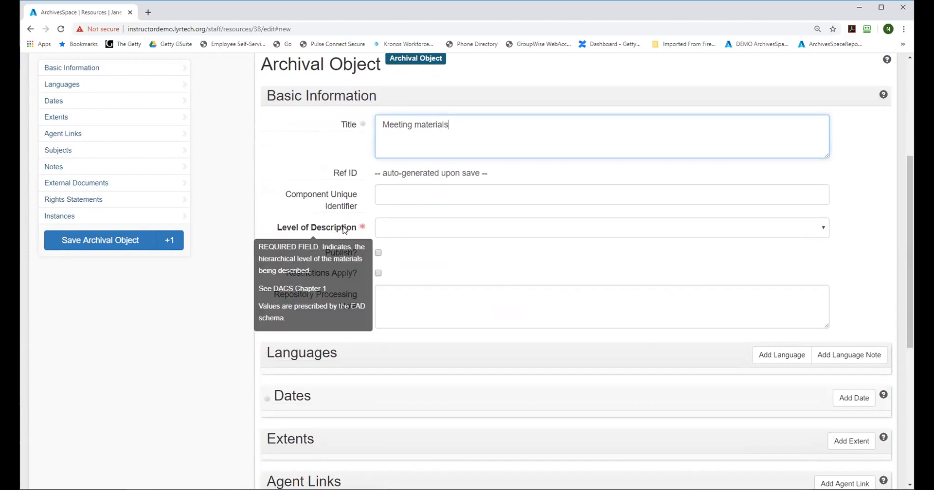
{"action": "left_click", "coordinate": [404, 232]}
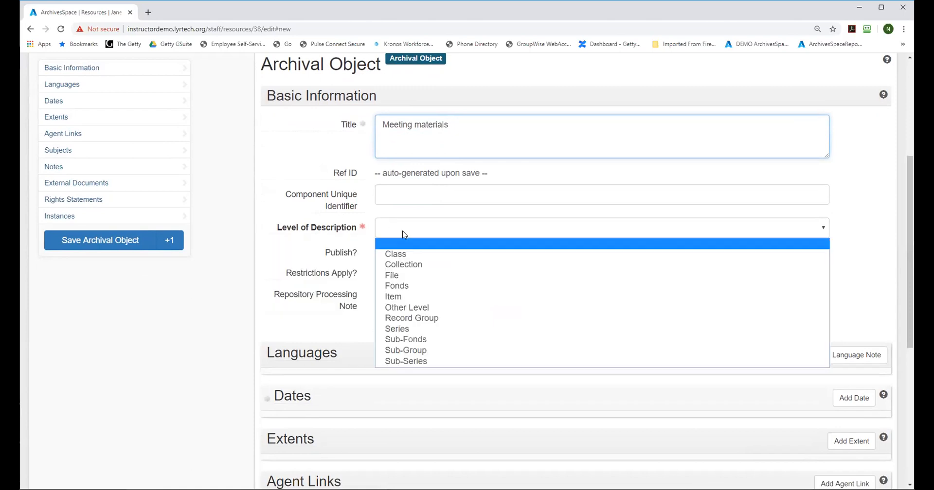
{"action": "left_click", "coordinate": [407, 328]}
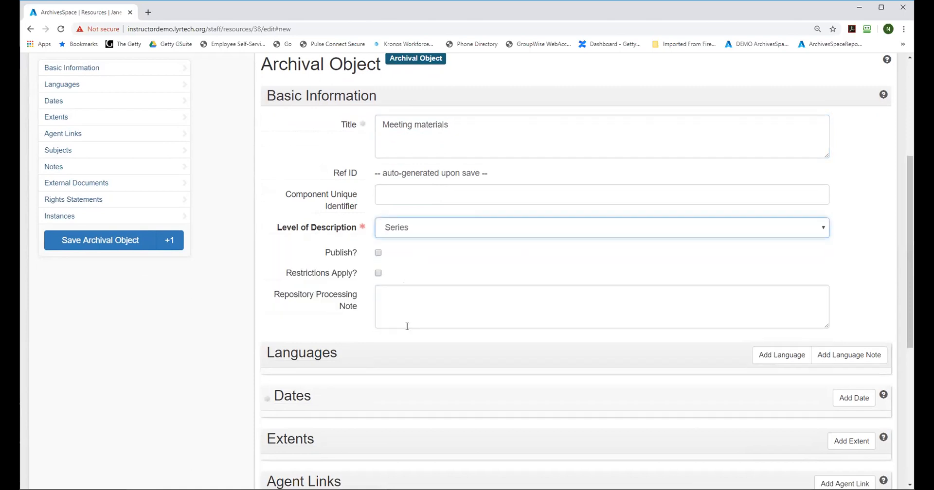
{"action": "left_click", "coordinate": [462, 125]}
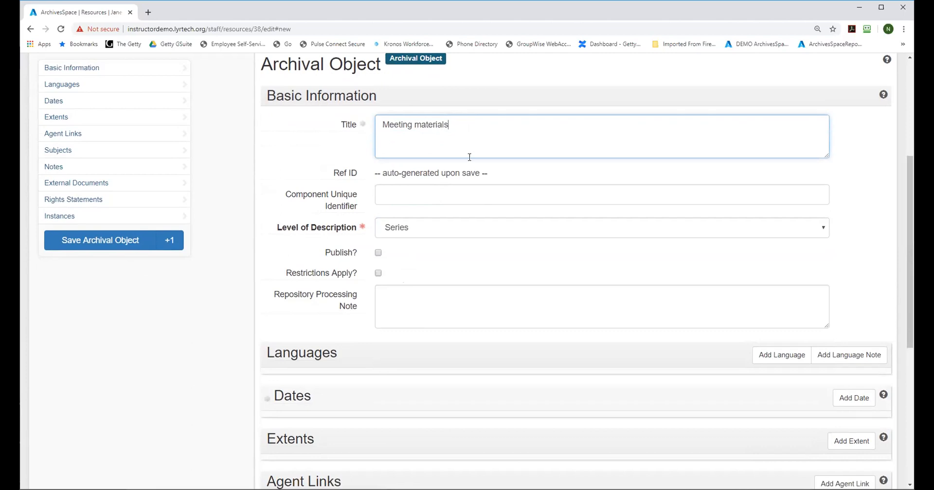
Step: Add a creation date to the Meeting materials series with the expression 1900-2000
{"action": "left_click", "coordinate": [853, 398]}
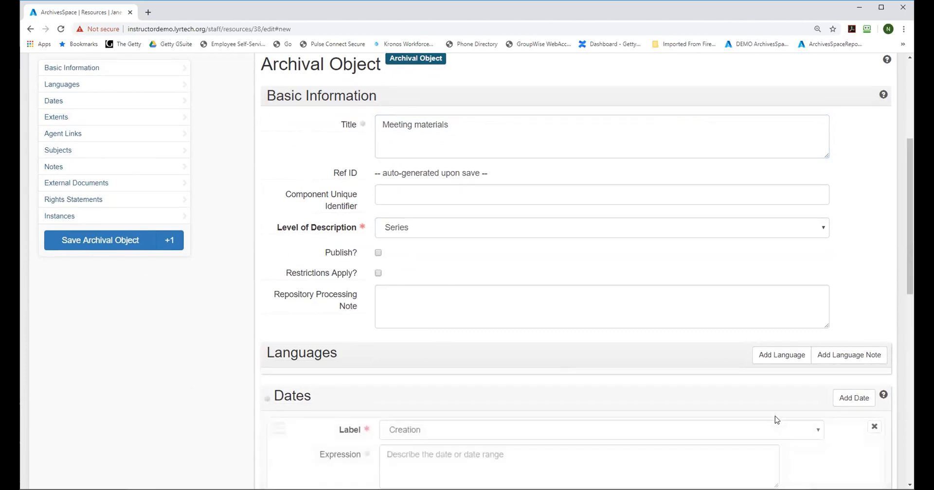
{"action": "scroll", "coordinate": [907, 249], "scroll_direction": "down", "scroll_amount": 2}
{"action": "left_click", "coordinate": [411, 380]}
{"action": "type", "text": "1900-"}
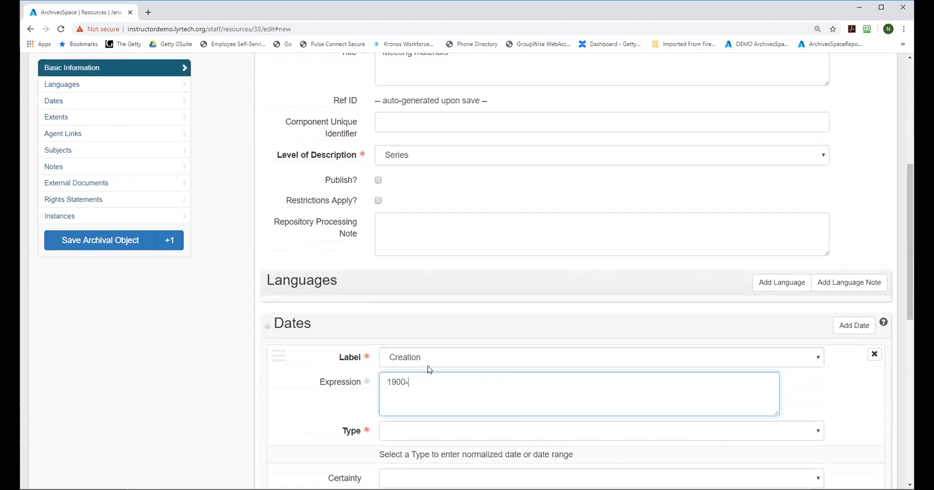
{"action": "type", "text": "2000"}
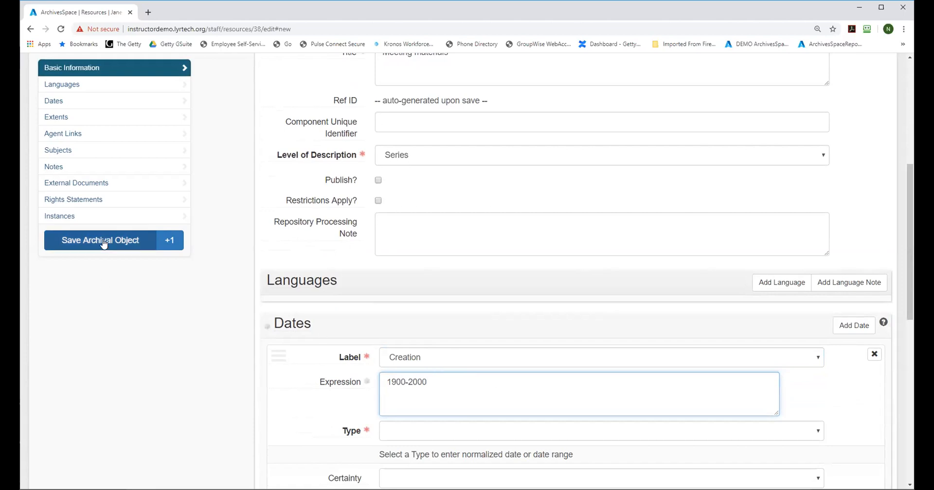
Step: Set the Meeting materials date type to Inclusive Dates and save the archival object
{"action": "left_click_drag", "start_coordinate": [909, 241], "coordinate": [902, 178]}
{"action": "left_click", "coordinate": [80, 315]}
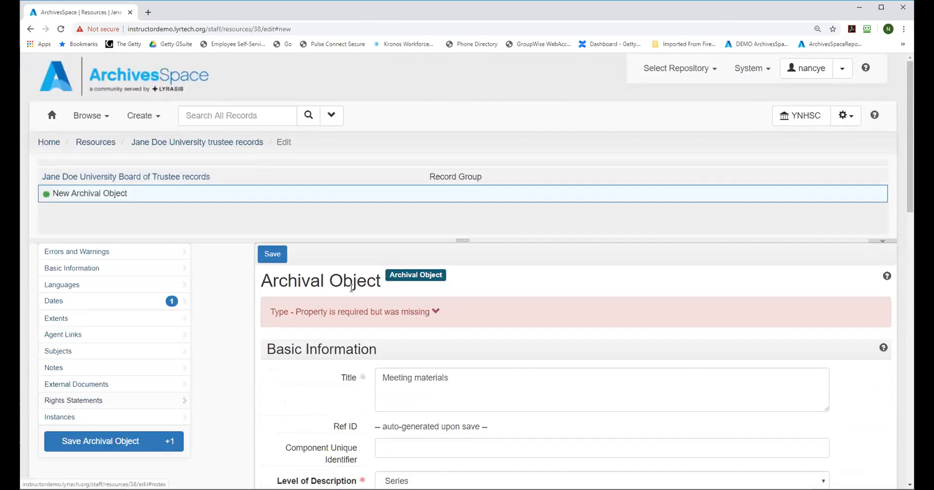
{"action": "left_click", "coordinate": [332, 314]}
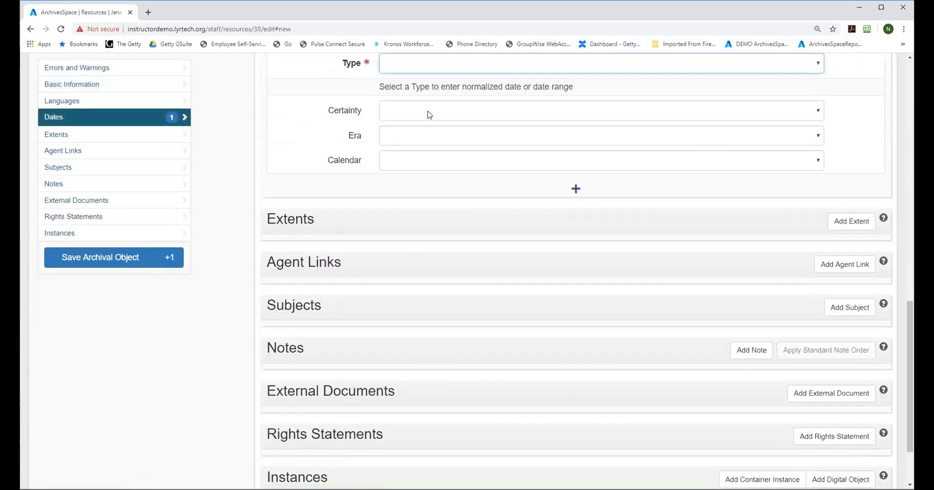
{"action": "left_click", "coordinate": [812, 69]}
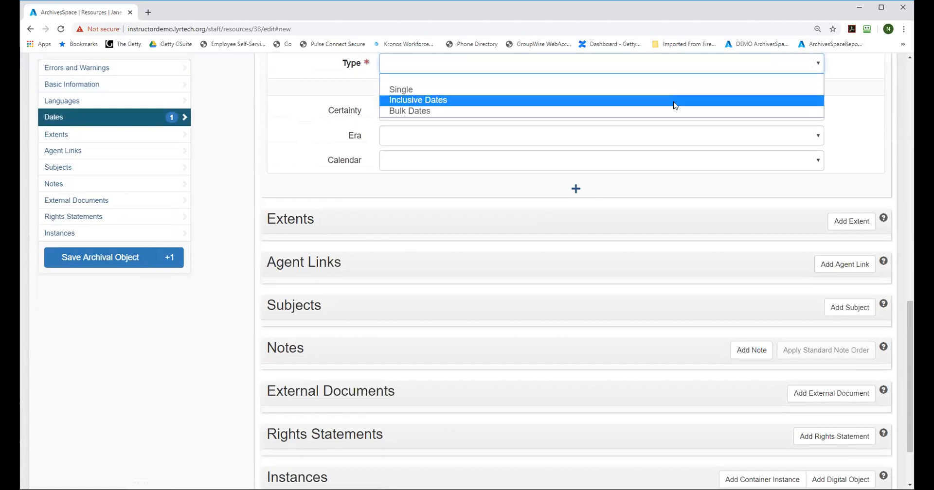
{"action": "left_click", "coordinate": [650, 100]}
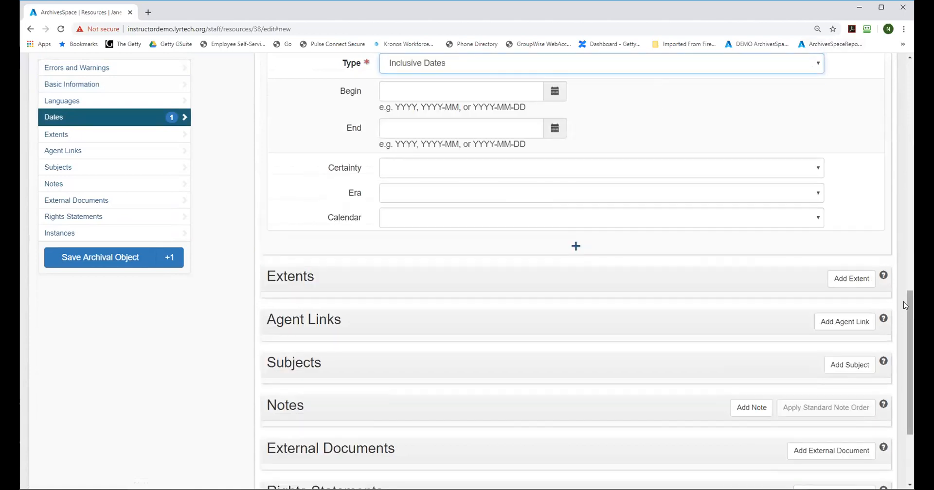
{"action": "left_click", "coordinate": [88, 267]}
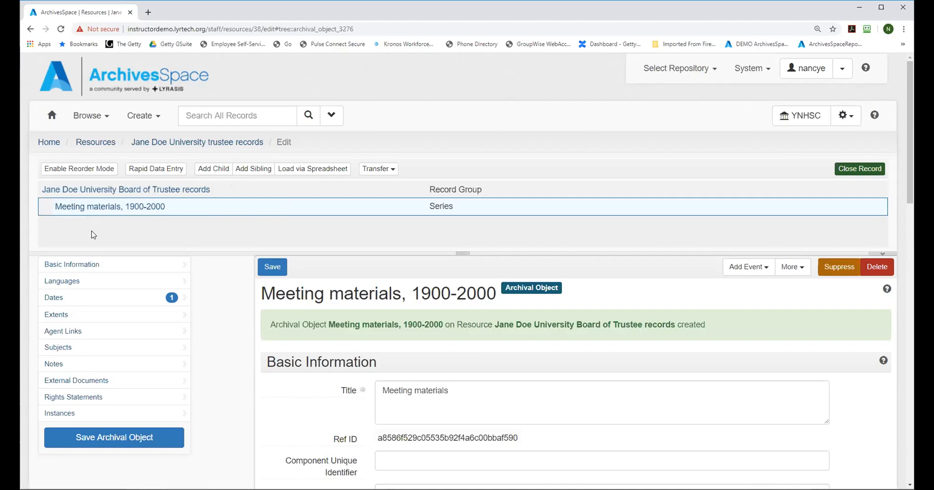
Step: Add a sibling archival object titled "Correspondence" at the Series level, and save it while starting another new object
{"action": "left_click", "coordinate": [243, 173]}
{"action": "left_click", "coordinate": [422, 355]}
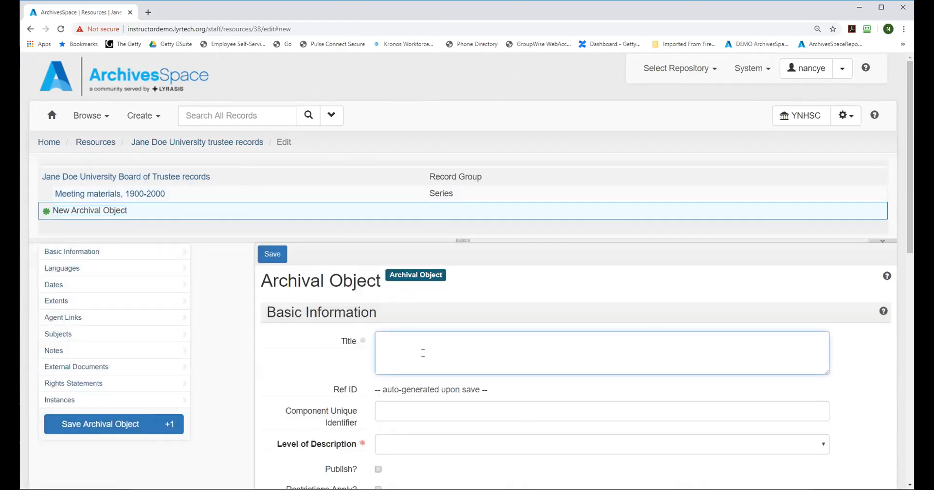
{"action": "type", "text": "Correspondent"}
{"action": "type", "text": "e"}
{"action": "left_click", "coordinate": [392, 444]}
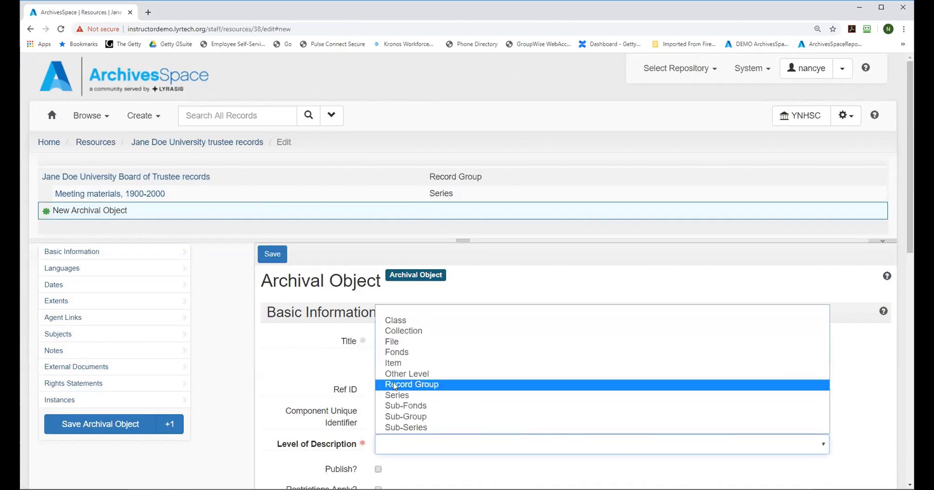
{"action": "left_click", "coordinate": [396, 395]}
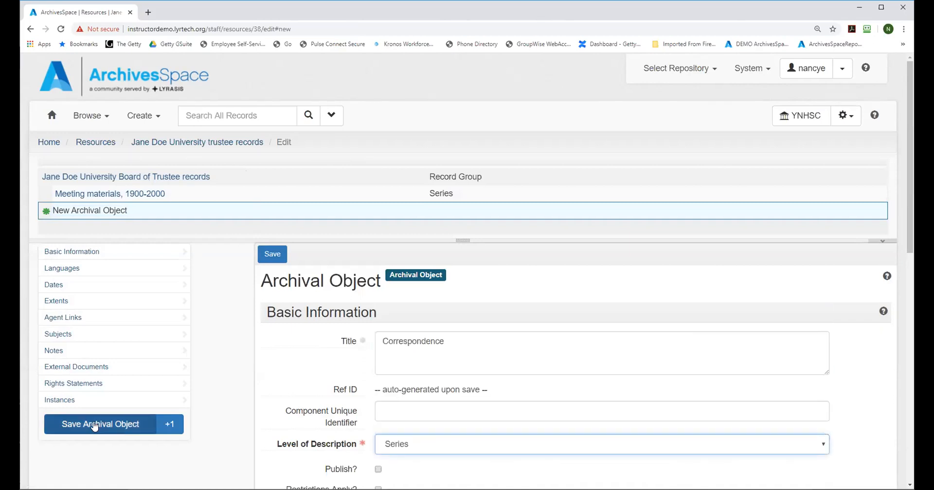
{"action": "left_click", "coordinate": [168, 424]}
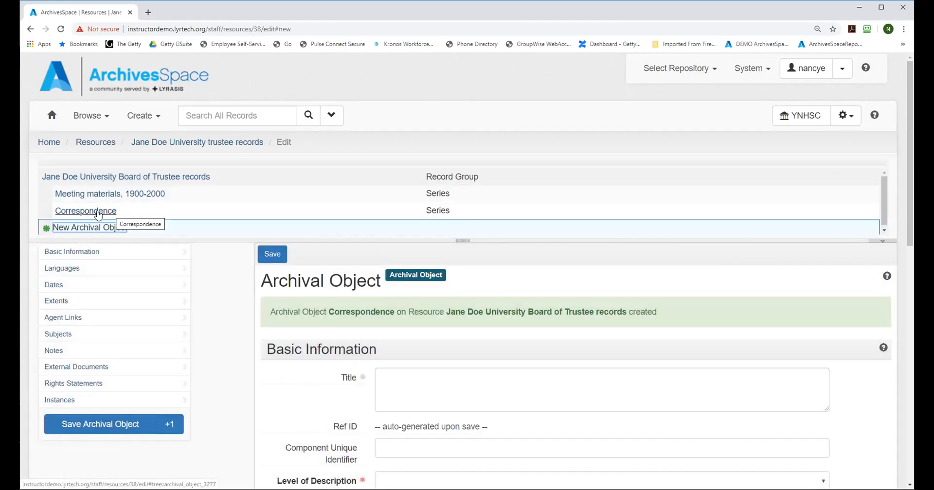
Step: Title the new archival object "Background files", set its level of description to Series, and save it
{"action": "left_click", "coordinate": [452, 390]}
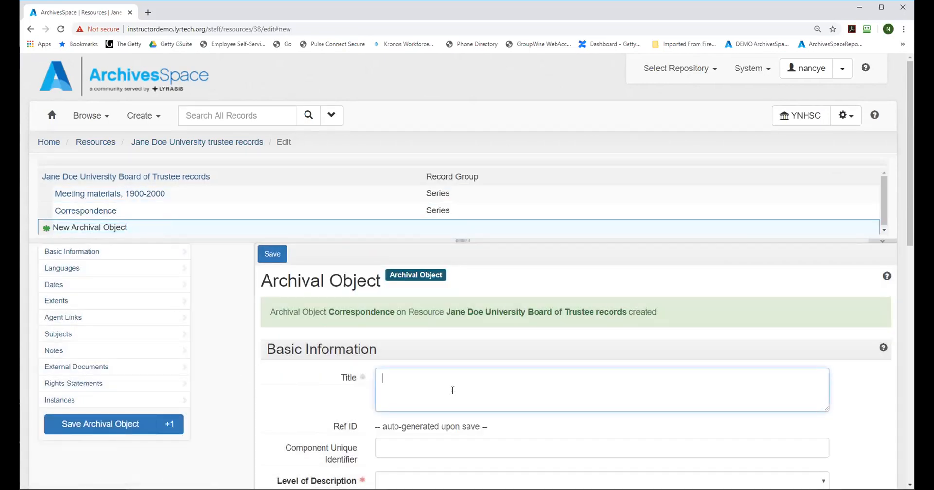
{"action": "type", "text": "Background files"}
{"action": "left_click", "coordinate": [408, 480]}
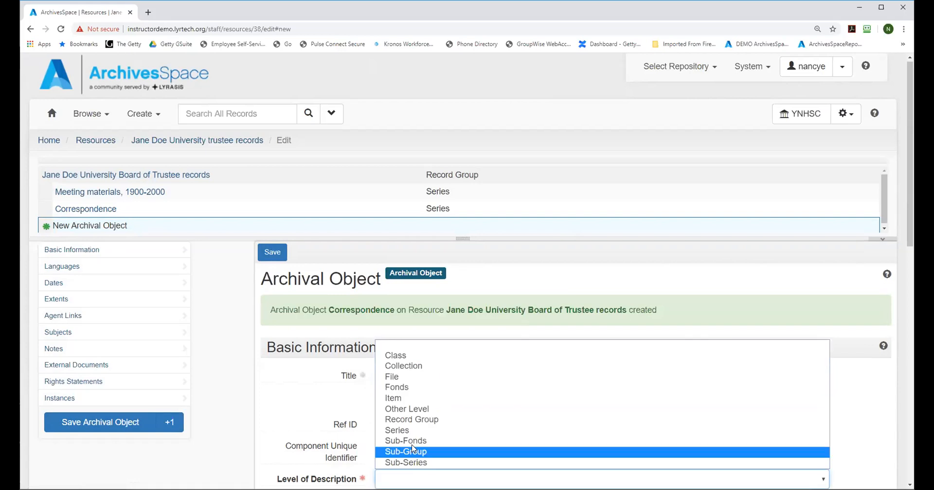
{"action": "left_click", "coordinate": [406, 430]}
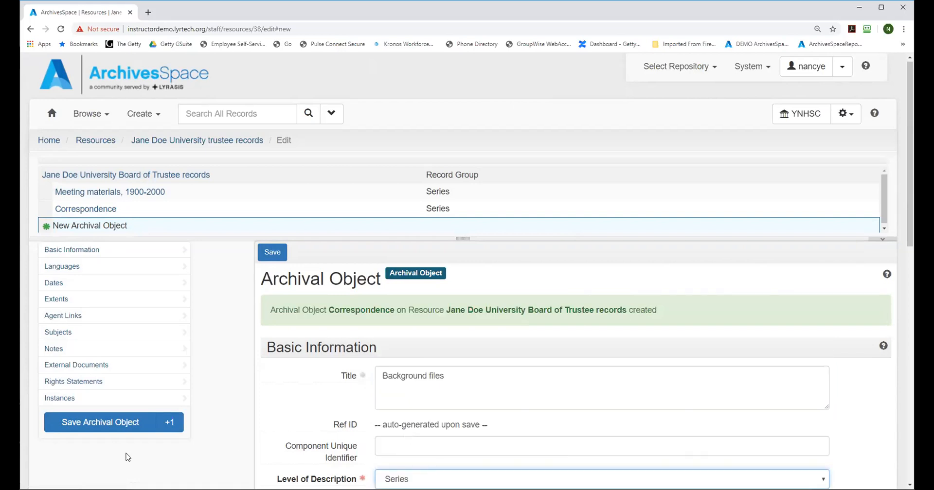
{"action": "left_click", "coordinate": [105, 425]}
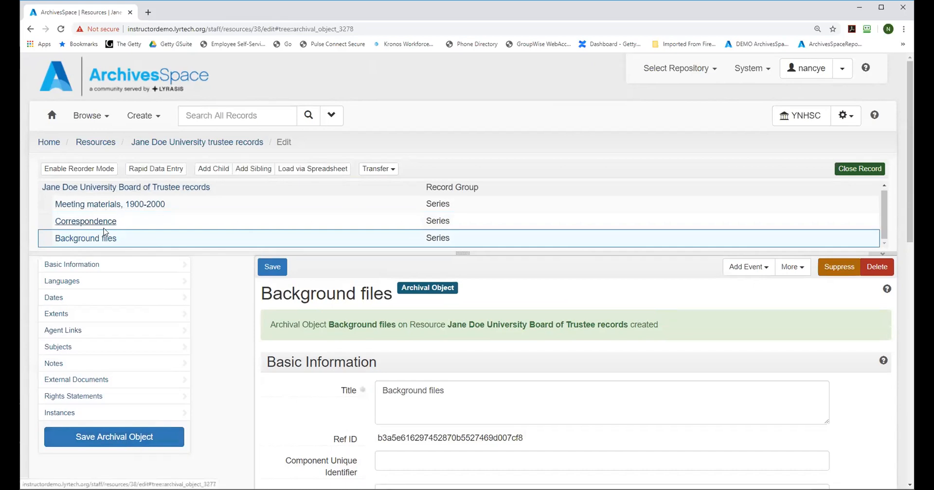
Step: Review the top-level resource record and the Meeting materials series, including its dates and notes sections
{"action": "left_click", "coordinate": [77, 206]}
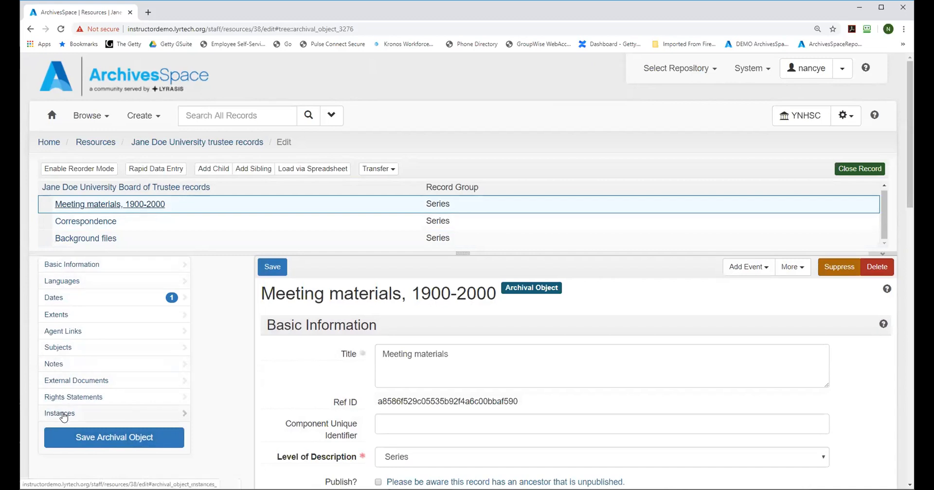
{"action": "left_click", "coordinate": [83, 189]}
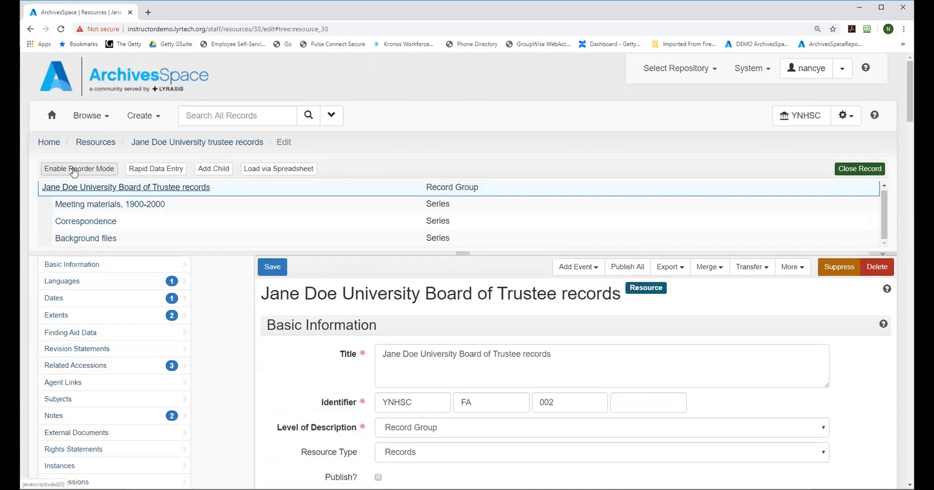
{"action": "left_click", "coordinate": [78, 209]}
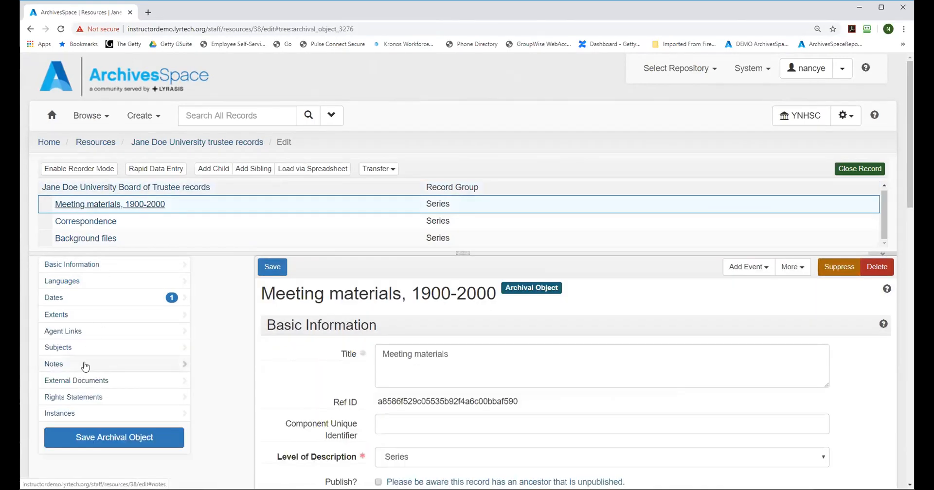
{"action": "left_click", "coordinate": [85, 366]}
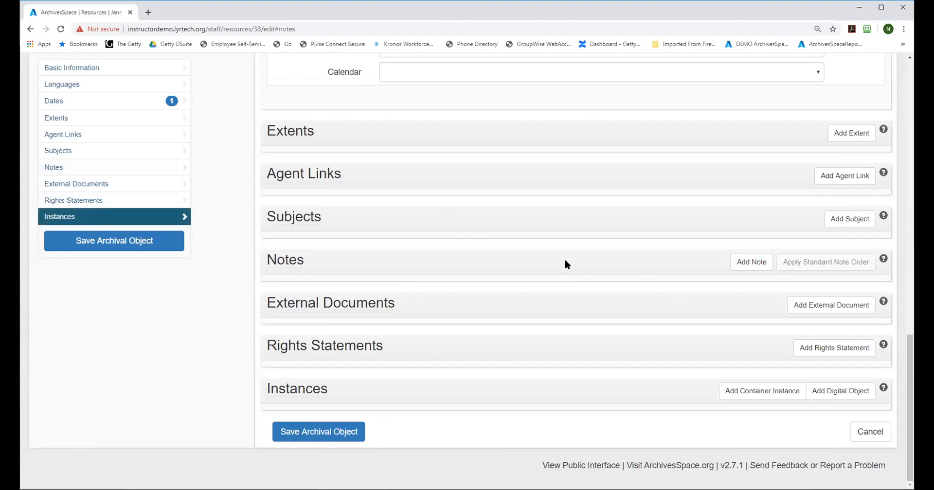
{"action": "left_click_drag", "start_coordinate": [912, 352], "coordinate": [915, 281]}
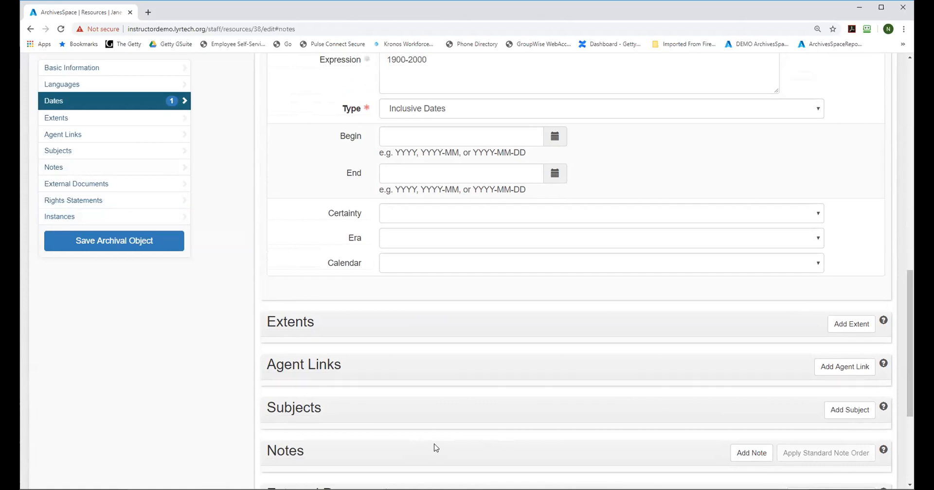
{"action": "scroll", "coordinate": [379, 200], "scroll_direction": "up", "scroll_amount": 12}
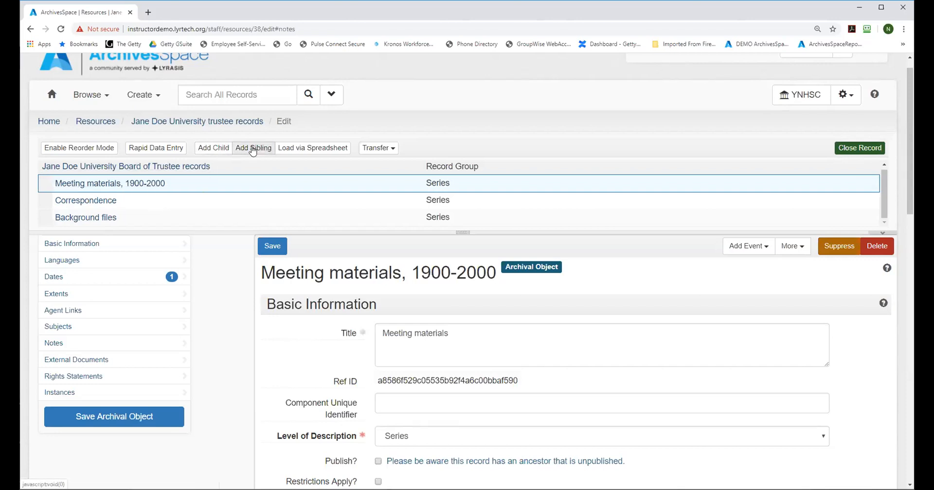
Step: Add a child archival object titled "Minutes" at the Sub-Series level under Meeting materials and save it
{"action": "left_click", "coordinate": [214, 149]}
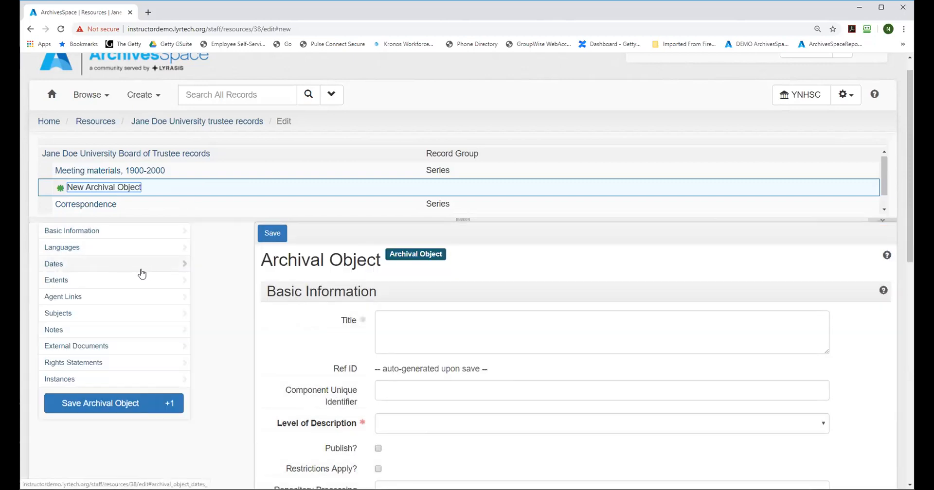
{"action": "left_click", "coordinate": [473, 315]}
{"action": "type", "text": "Minutes"}
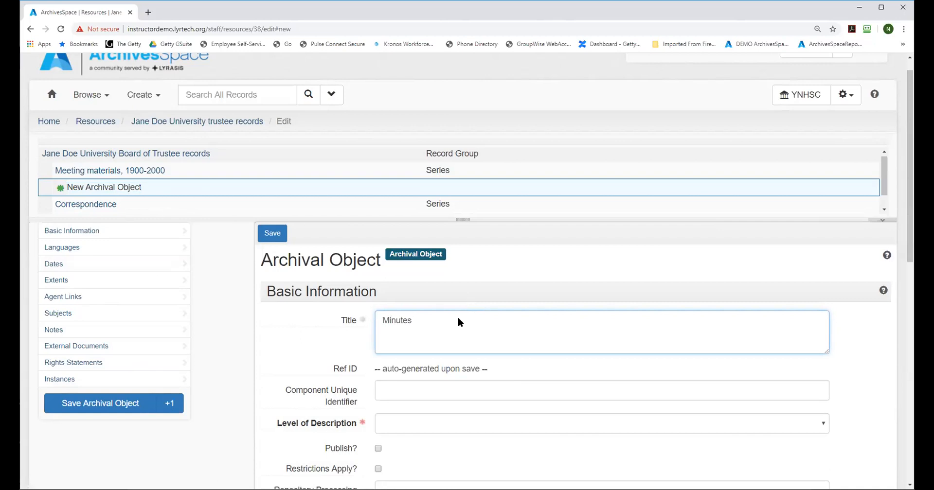
{"action": "left_click", "coordinate": [418, 423]}
{"action": "left_click", "coordinate": [418, 412]}
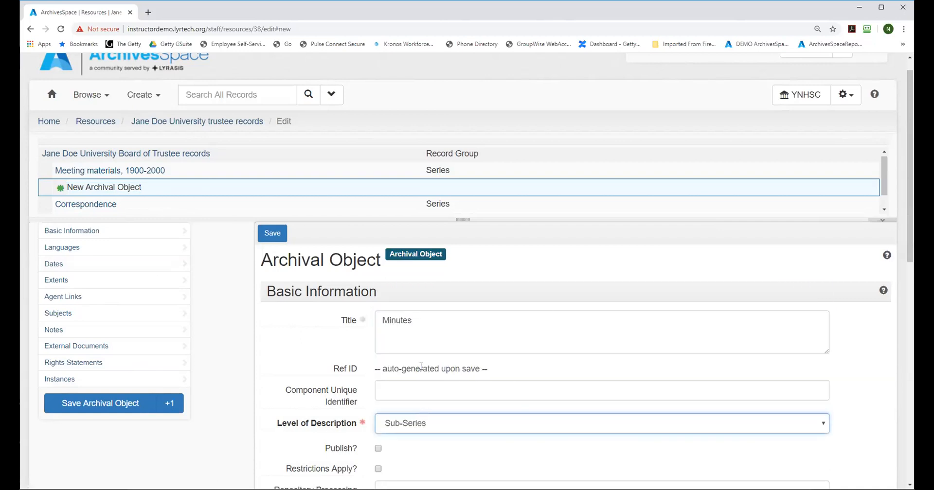
{"action": "left_click", "coordinate": [268, 233]}
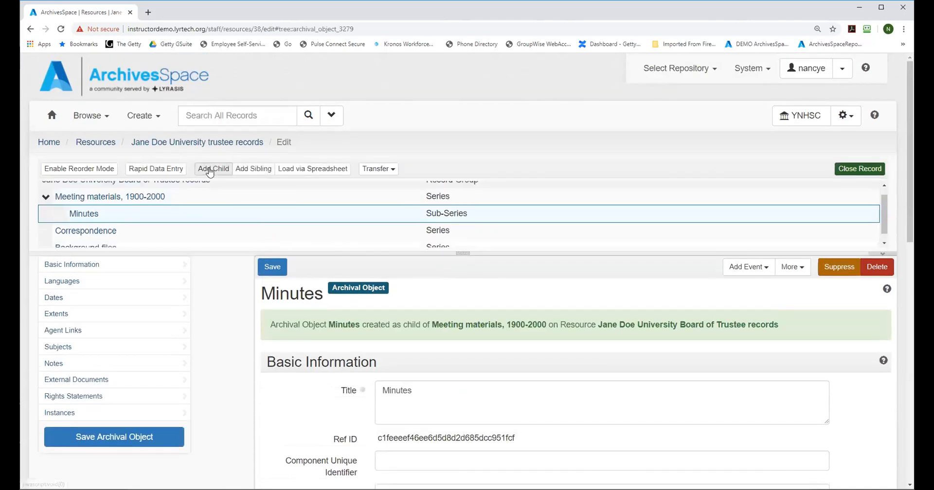
Step: Add a sibling of Minutes titled "Working files", set its level of description to Sub-Series, and save it
{"action": "left_click", "coordinate": [253, 168]}
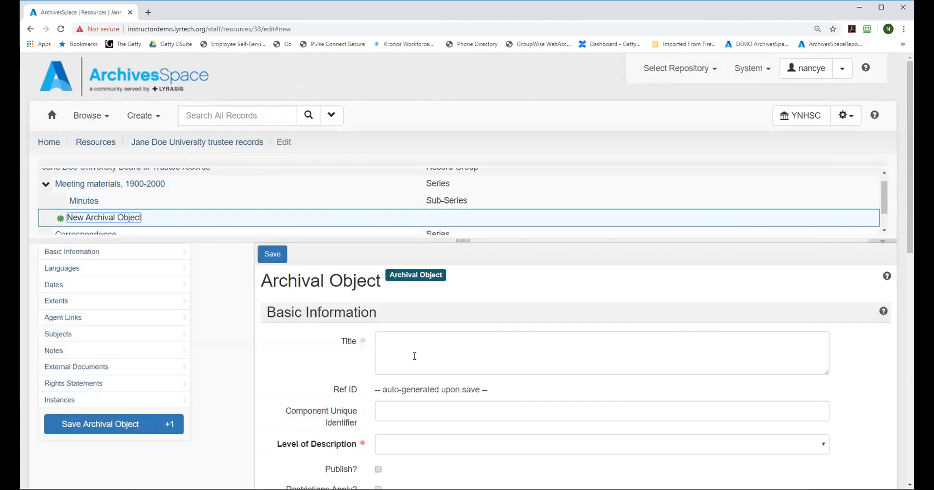
{"action": "left_click", "coordinate": [459, 337]}
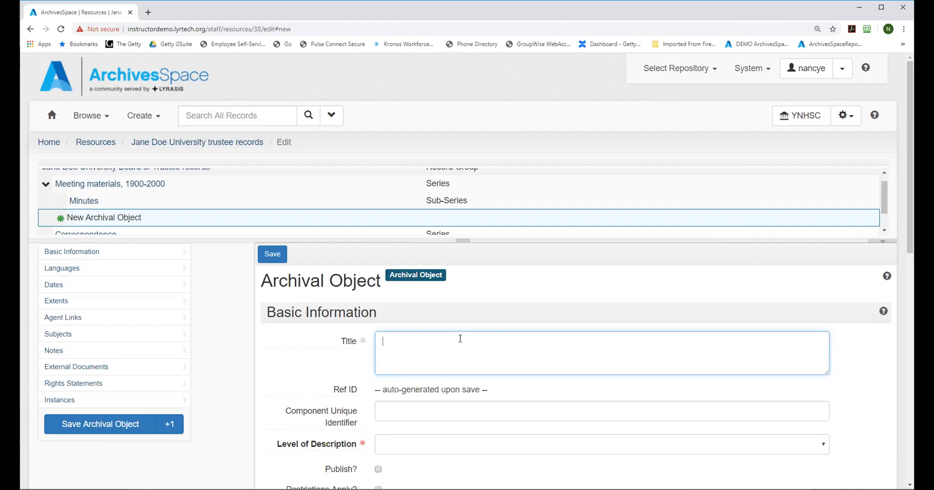
{"action": "type", "text": "Working files"}
{"action": "left_click", "coordinate": [413, 445]}
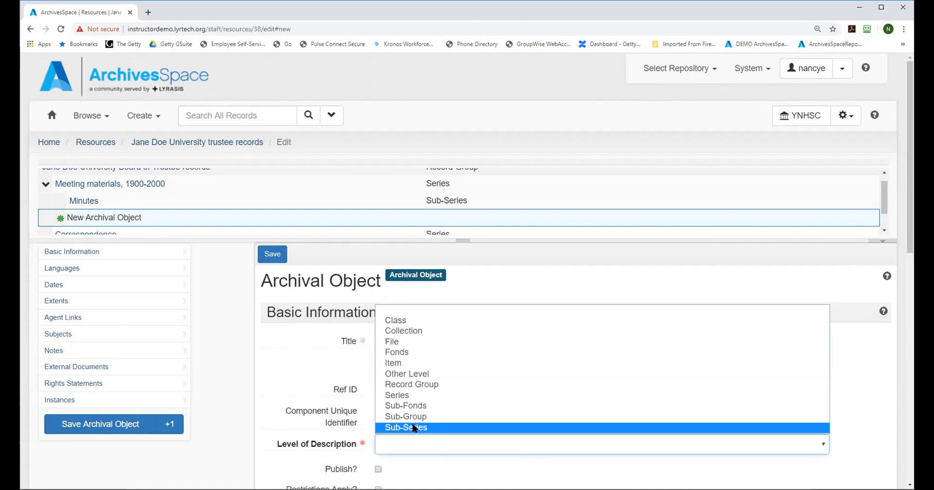
{"action": "left_click", "coordinate": [413, 426]}
{"action": "left_click", "coordinate": [62, 431]}
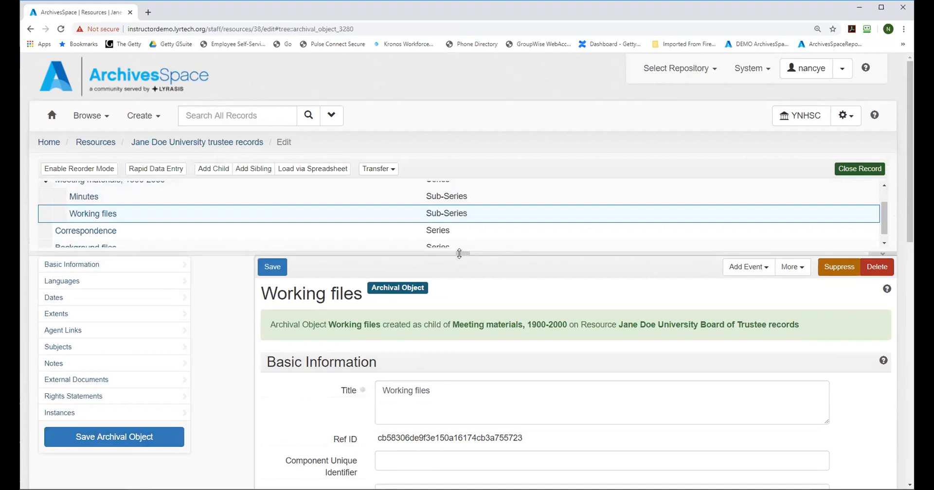
Step: Enlarge the record tree area, then add a child archival object under Minutes with File as its level of description
{"action": "left_click_drag", "start_coordinate": [462, 250], "coordinate": [462, 304]}
{"action": "left_click_drag", "start_coordinate": [908, 86], "coordinate": [891, 74]}
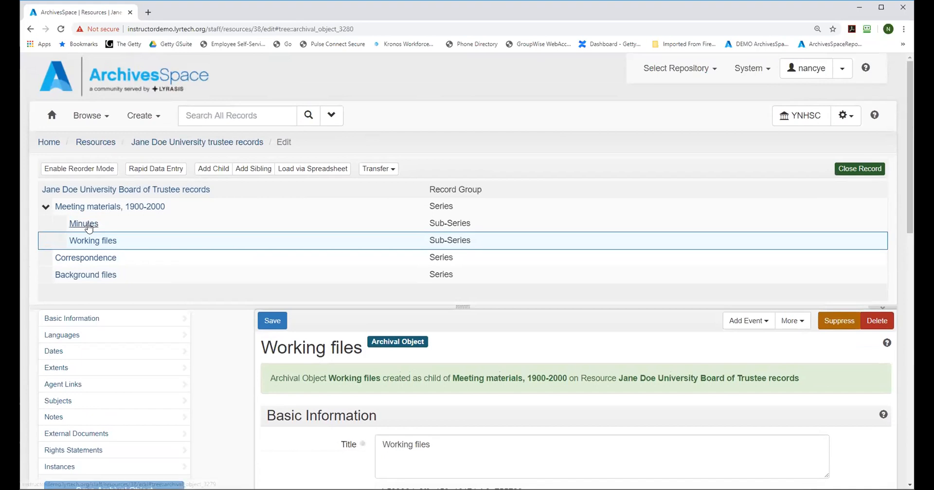
{"action": "left_click", "coordinate": [88, 226]}
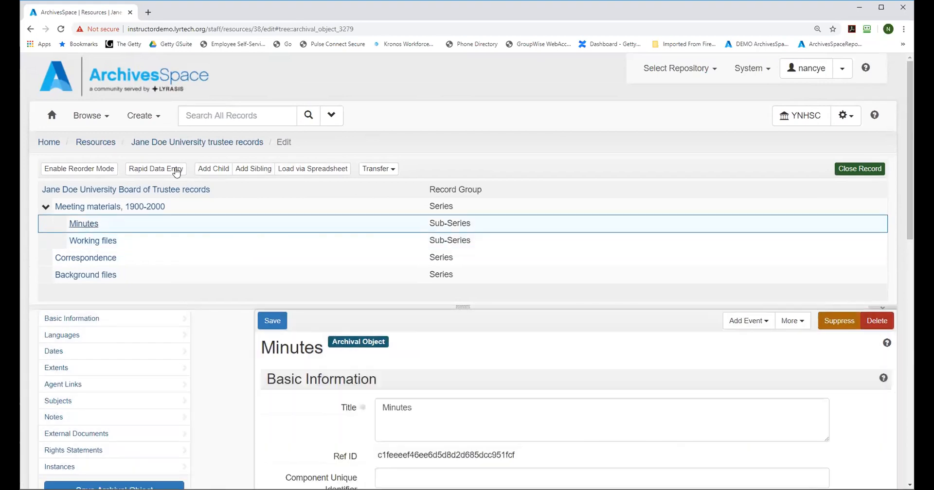
{"action": "left_click", "coordinate": [222, 170]}
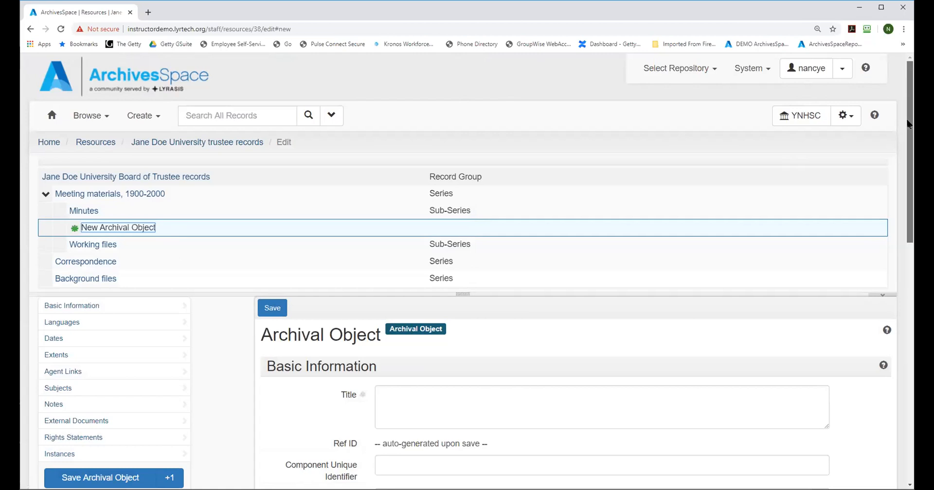
{"action": "scroll", "coordinate": [909, 146], "scroll_direction": "down", "scroll_amount": 2}
{"action": "scroll", "coordinate": [525, 264], "scroll_direction": "down", "scroll_amount": 2}
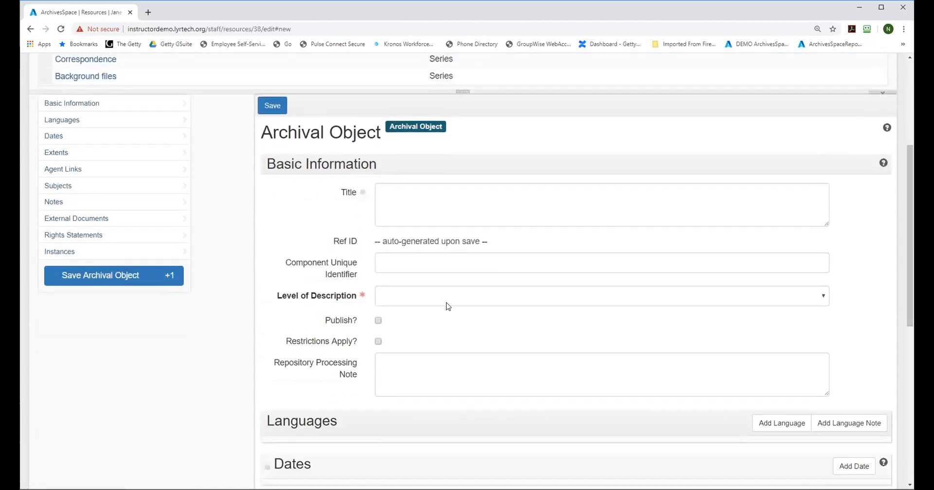
{"action": "left_click", "coordinate": [448, 306]}
{"action": "left_click", "coordinate": [418, 342]}
Step: Add a Creation date to the new file under Minutes with the expression "December 15, 1988"
{"action": "left_click_drag", "start_coordinate": [907, 219], "coordinate": [911, 310]}
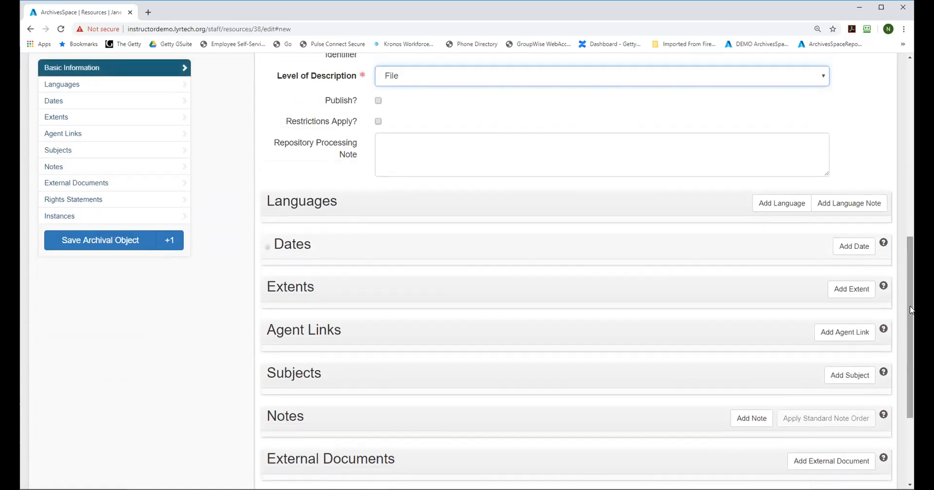
{"action": "scroll", "coordinate": [679, 314], "scroll_direction": "down", "scroll_amount": 1}
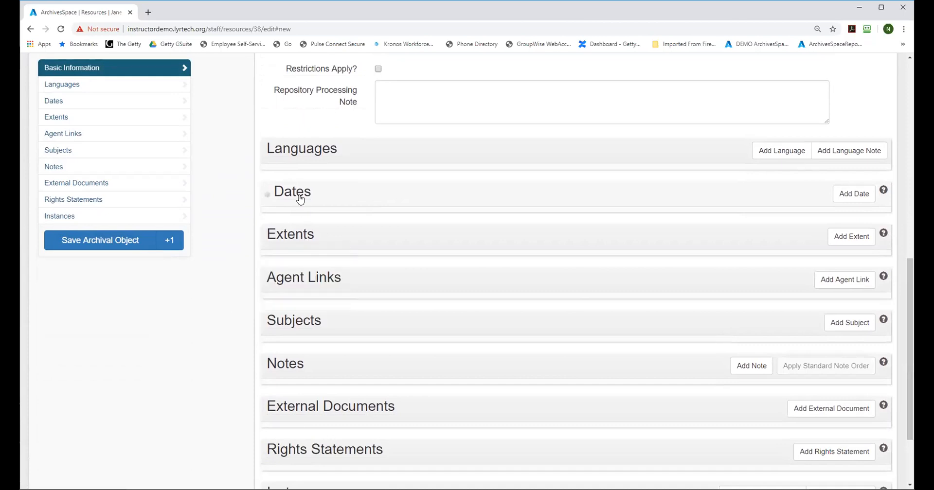
{"action": "mouse_move", "coordinate": [301, 199]}
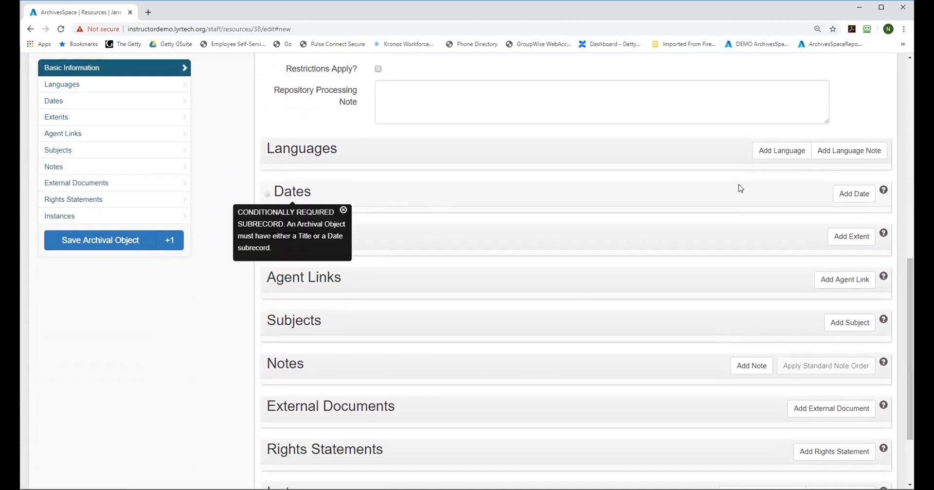
{"action": "left_click", "coordinate": [846, 194]}
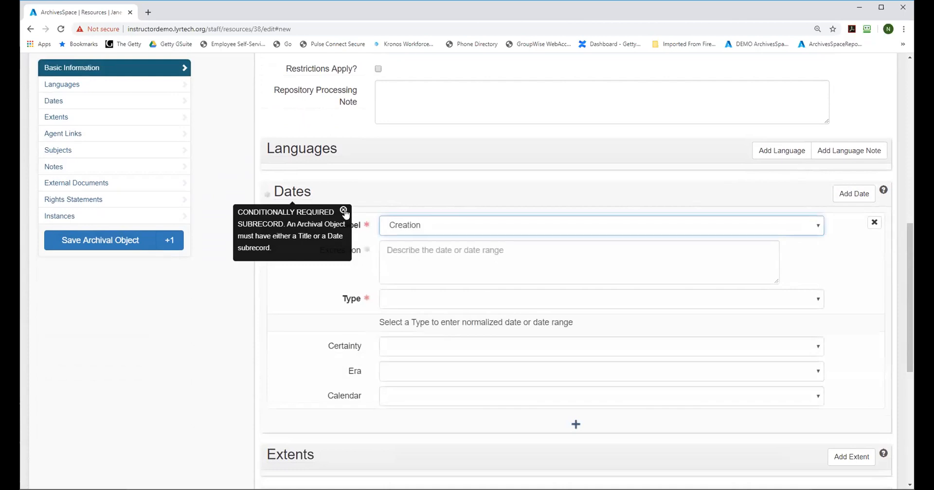
{"action": "left_click", "coordinate": [344, 212]}
{"action": "left_click", "coordinate": [391, 251]}
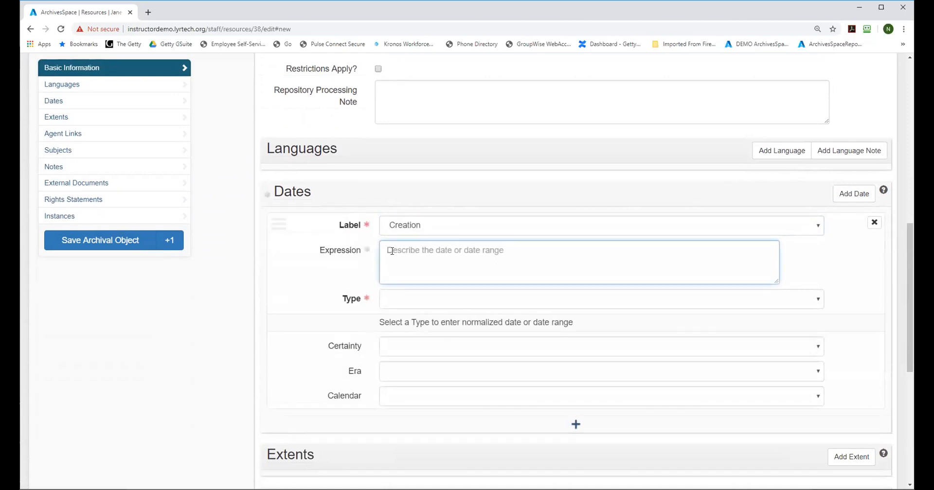
{"action": "type", "text": "Decemb"}
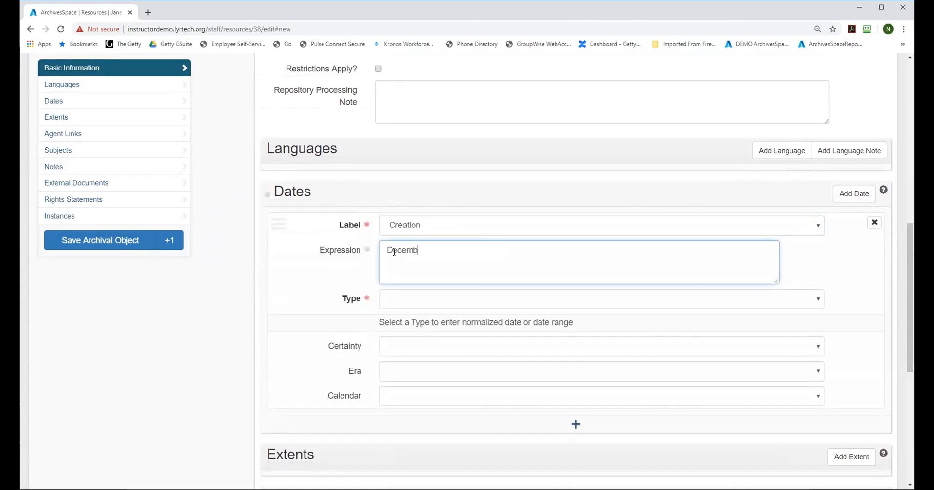
{"action": "type", "text": "er 15, 1988"}
Step: Set the date type to Single with a begin date of 1988-12-15, and save the archival object
{"action": "left_click", "coordinate": [406, 299]}
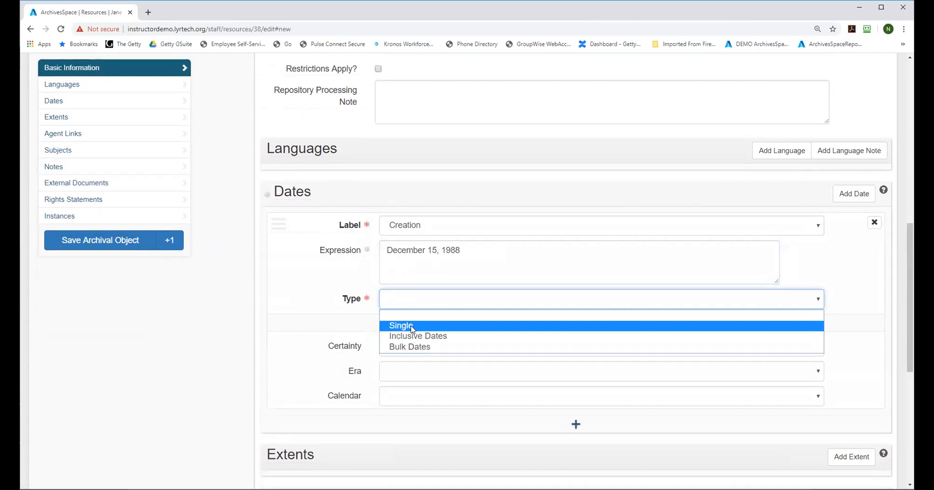
{"action": "left_click", "coordinate": [411, 327]}
{"action": "left_click", "coordinate": [397, 332]}
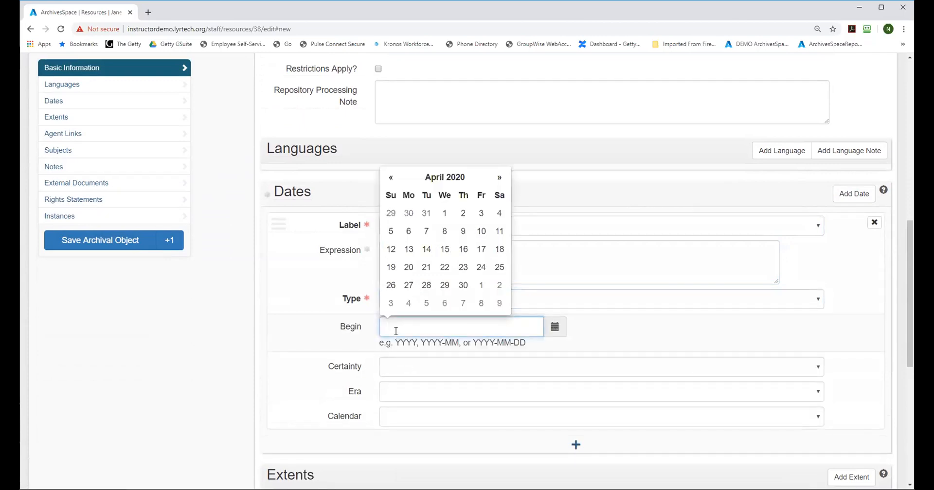
{"action": "type", "text": "1988"}
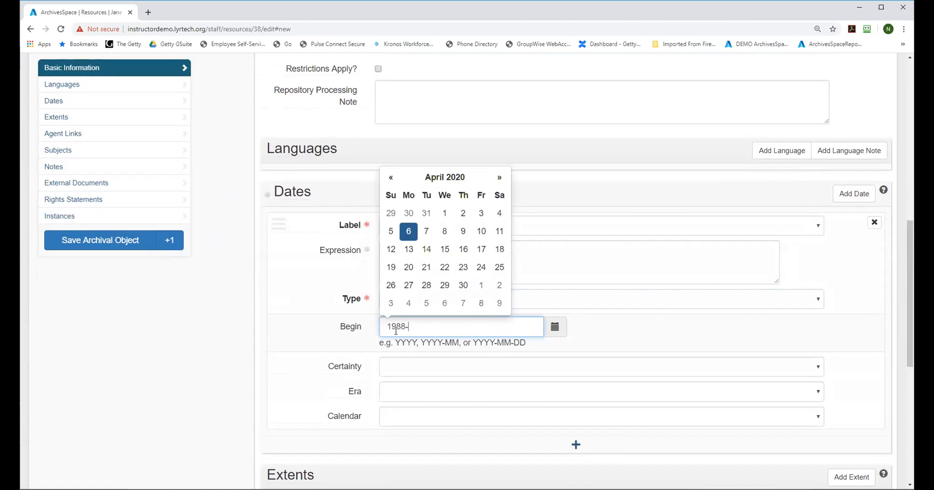
{"action": "type", "text": "-12-15"}
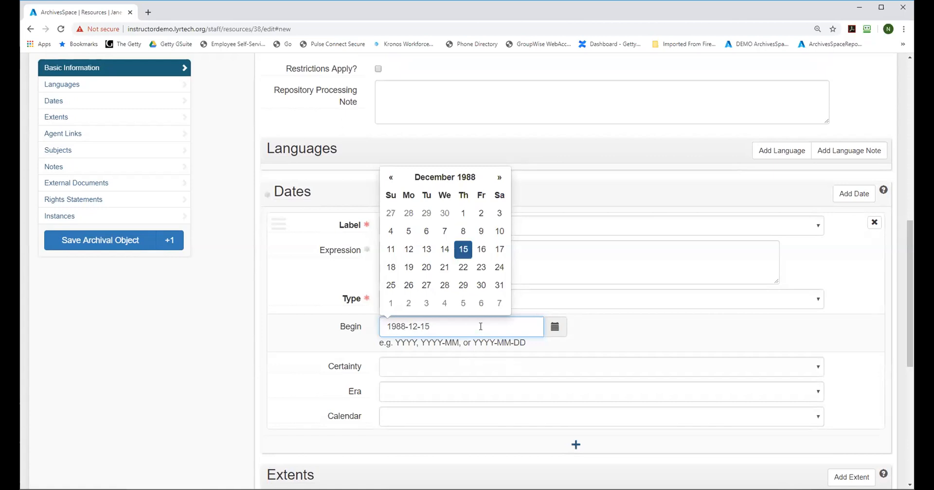
{"action": "left_click", "coordinate": [617, 336]}
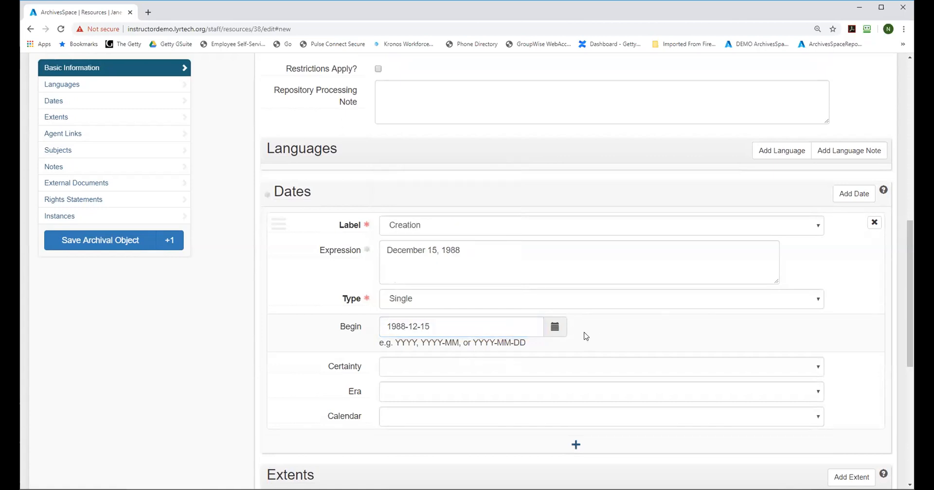
{"action": "left_click_drag", "start_coordinate": [906, 266], "coordinate": [879, 94]}
{"action": "left_click", "coordinate": [270, 306]}
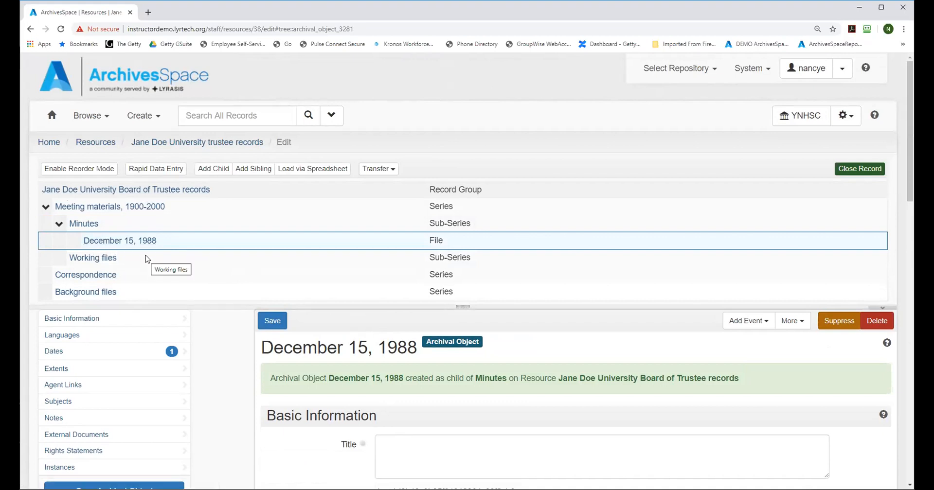
Step: Add a sibling archival object to the December 15, 1988 file with File as its level of description
{"action": "left_click", "coordinate": [251, 170]}
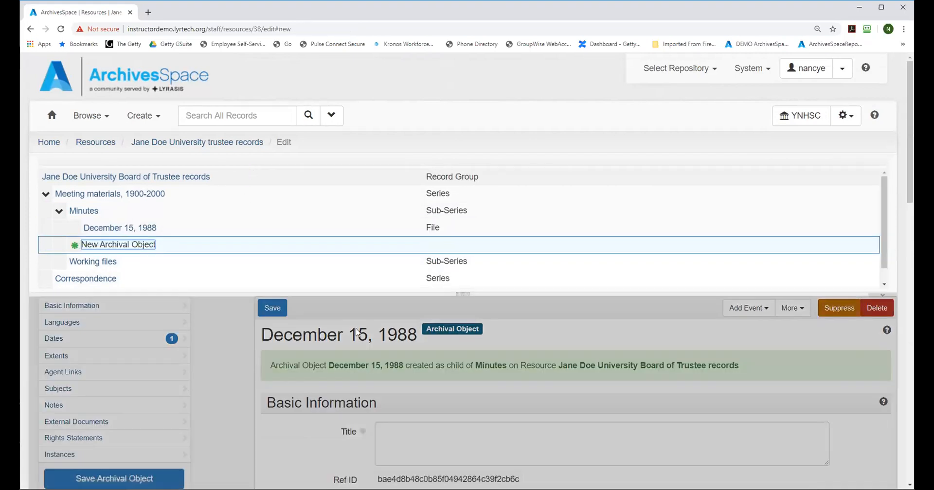
{"action": "left_click_drag", "start_coordinate": [909, 161], "coordinate": [909, 270]}
{"action": "left_click", "coordinate": [406, 236]}
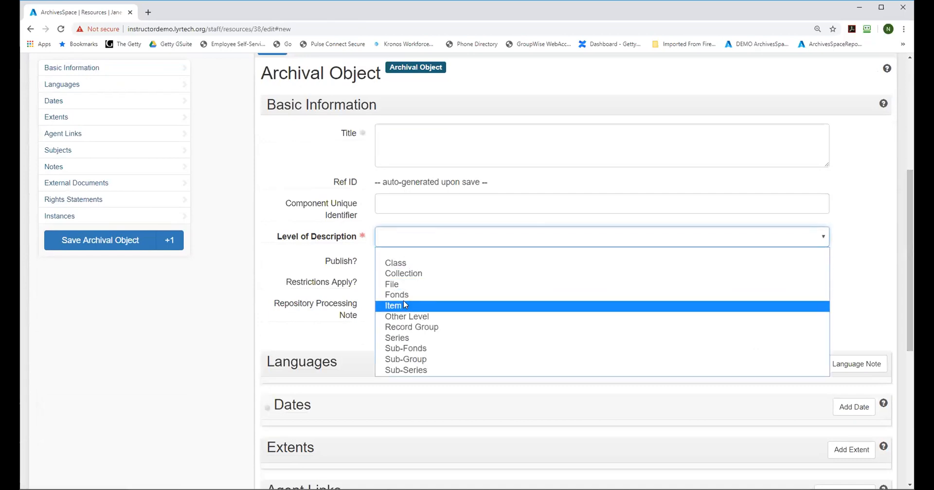
{"action": "left_click", "coordinate": [415, 284]}
Step: Add a Creation date with the expression "March 15, 1989" and type Single to the new file, and save it
{"action": "scroll", "coordinate": [387, 216], "scroll_direction": "down", "scroll_amount": 5}
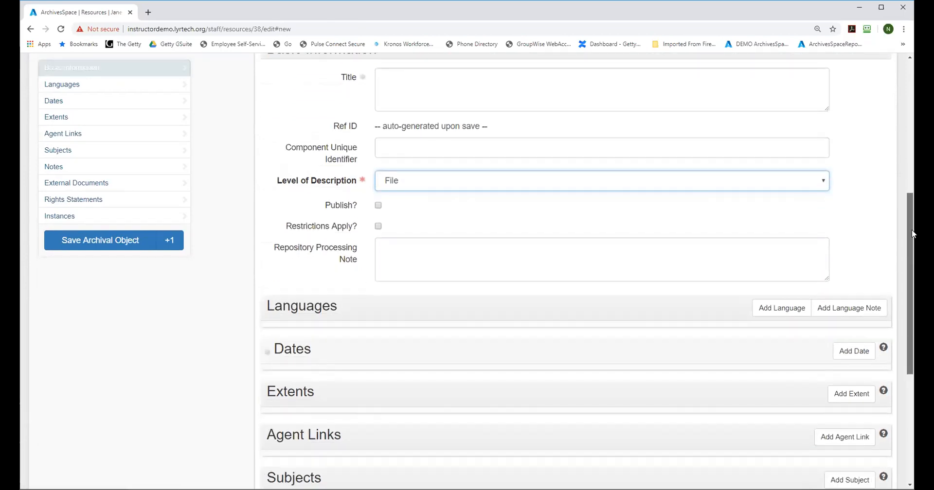
{"action": "mouse_move", "coordinate": [287, 141]}
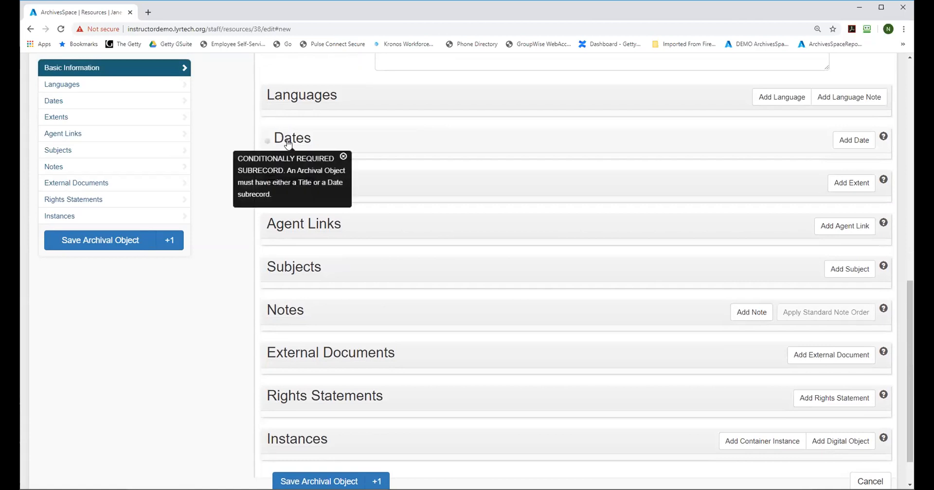
{"action": "left_click", "coordinate": [344, 156]}
{"action": "left_click", "coordinate": [835, 142]}
{"action": "left_click", "coordinate": [447, 208]}
{"action": "type", "text": "M"}
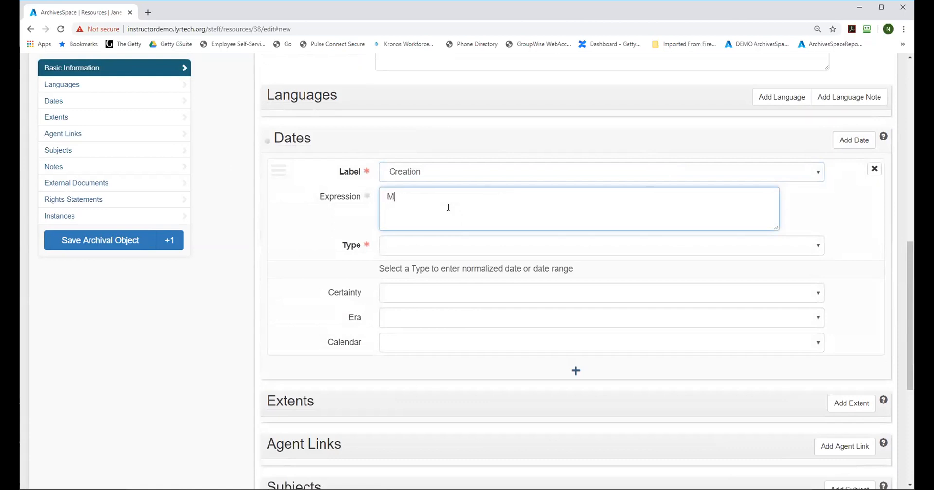
{"action": "type", "text": "arch 15, 1989"}
{"action": "left_click", "coordinate": [396, 246]}
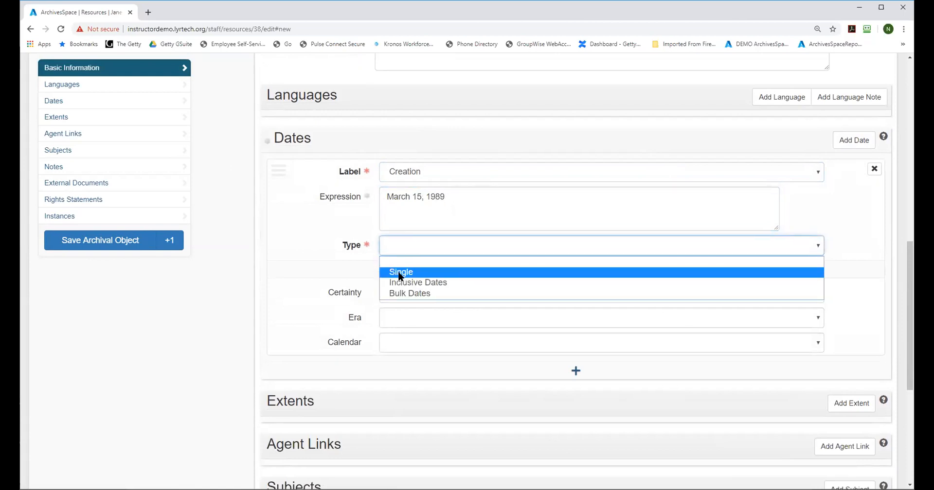
{"action": "left_click", "coordinate": [398, 271]}
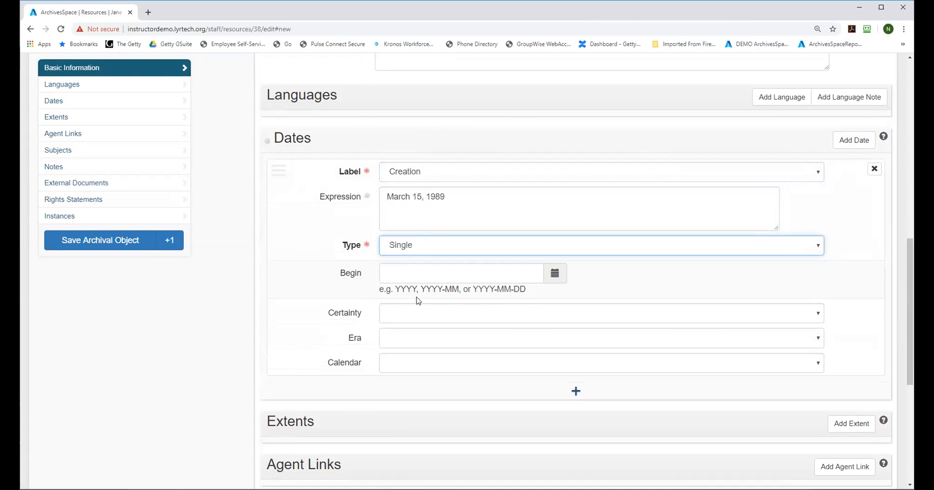
{"action": "left_click", "coordinate": [110, 241]}
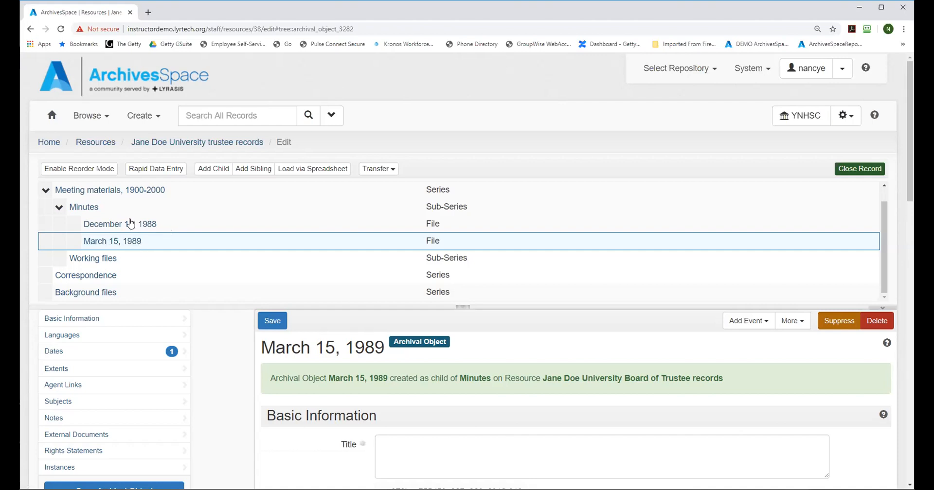
Step: Add a container instance of type Mixed Materials to the December 15, 1988 file under Minutes
{"action": "left_click", "coordinate": [98, 228]}
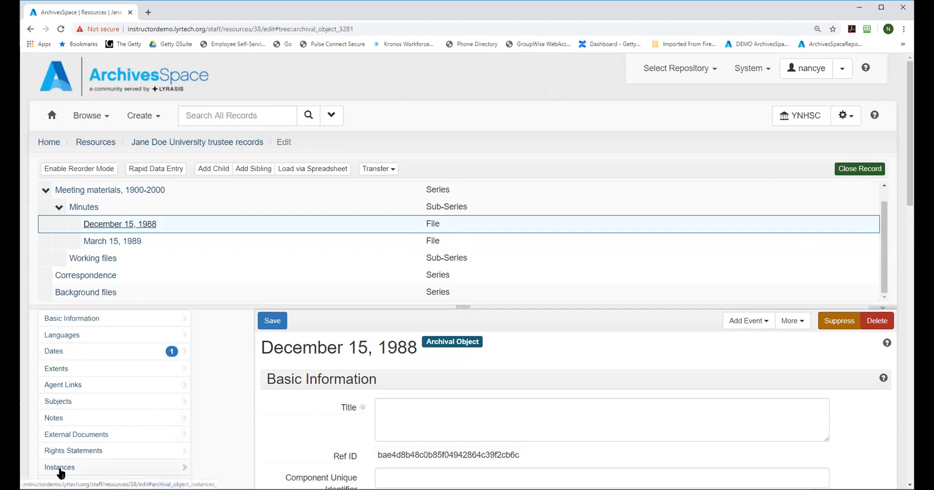
{"action": "scroll", "coordinate": [166, 346], "scroll_direction": "down", "scroll_amount": 3}
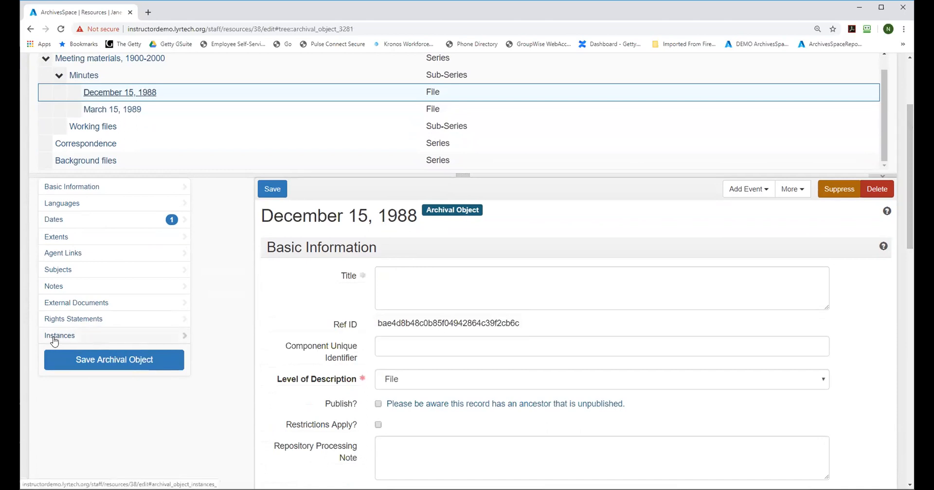
{"action": "left_click", "coordinate": [66, 339]}
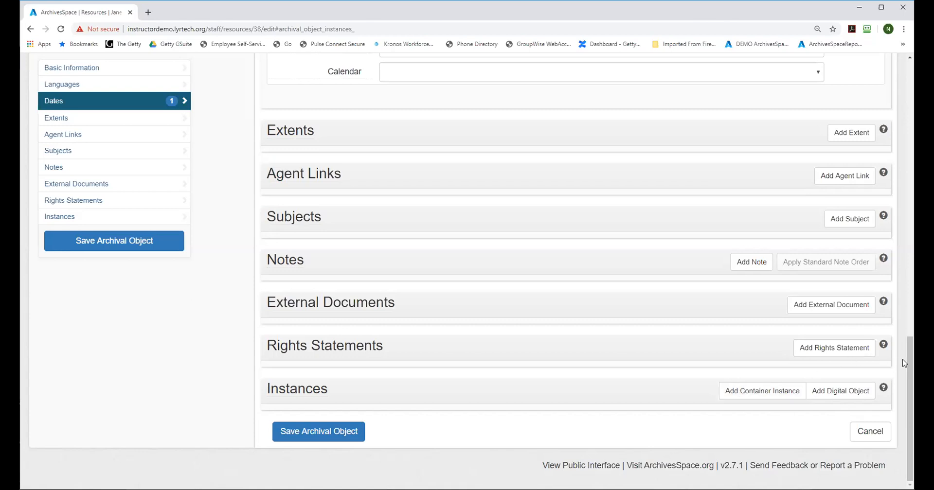
{"action": "left_click", "coordinate": [753, 397]}
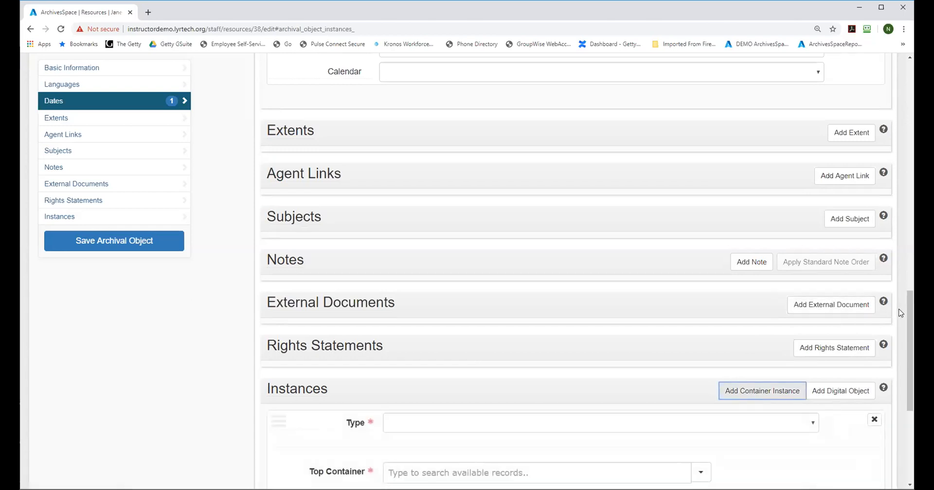
{"action": "left_click_drag", "start_coordinate": [906, 305], "coordinate": [912, 373]}
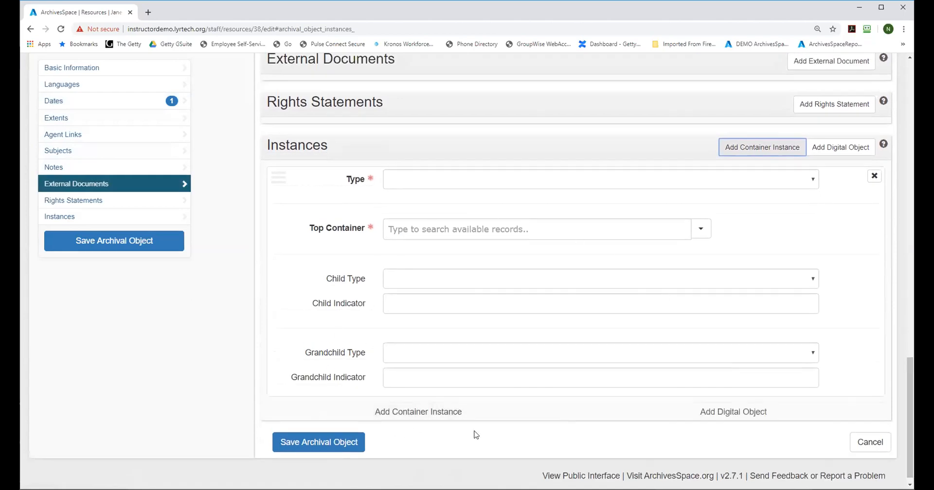
{"action": "left_click", "coordinate": [474, 184]}
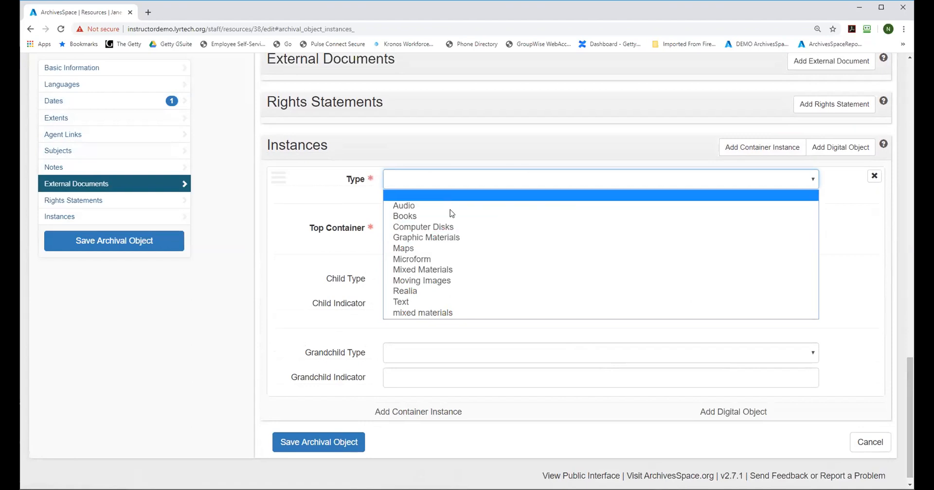
{"action": "left_click", "coordinate": [450, 272]}
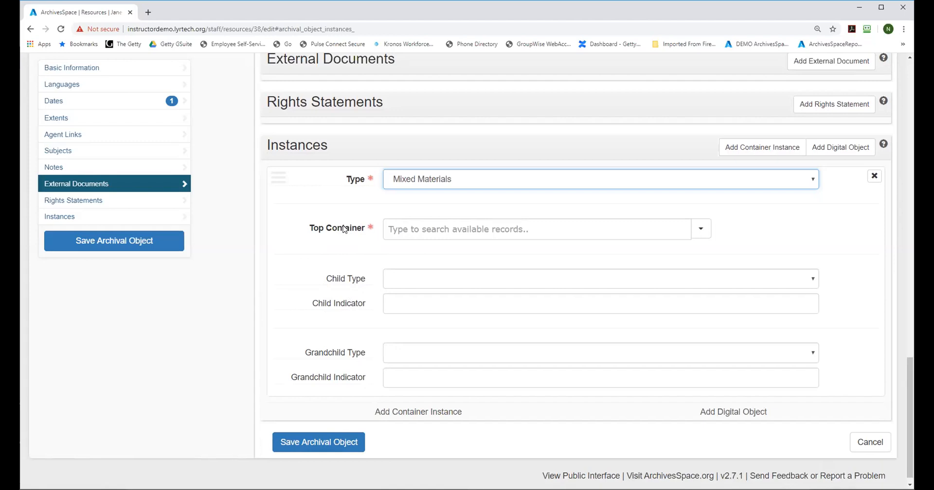
{"action": "mouse_move", "coordinate": [351, 283]}
{"action": "left_click", "coordinate": [700, 229]}
{"action": "left_click", "coordinate": [711, 264]}
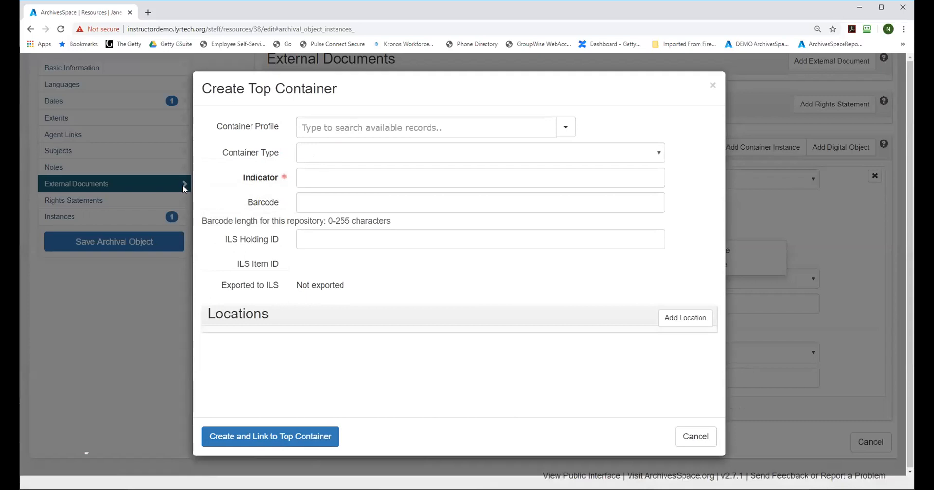
{"action": "left_click", "coordinate": [712, 86]}
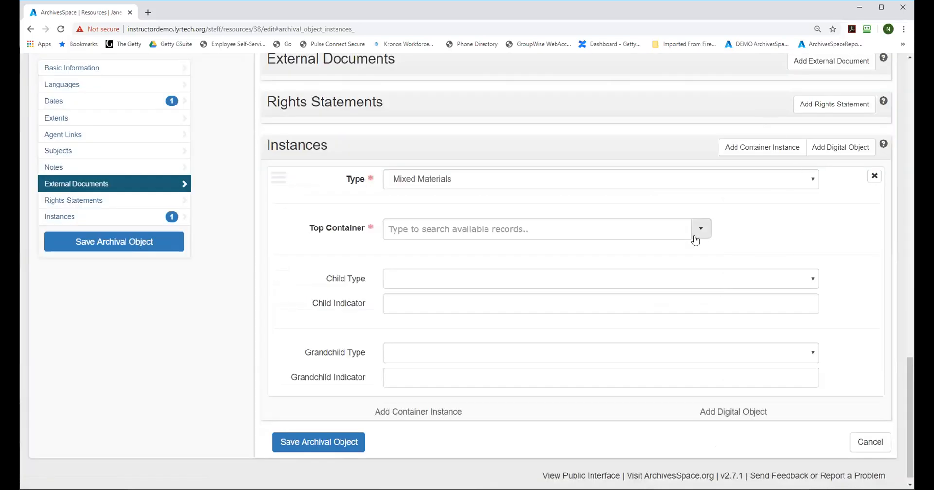
Step: Create a top container of type Box with indicator 20 and link it to the Mixed Materials instance
{"action": "left_click", "coordinate": [700, 230]}
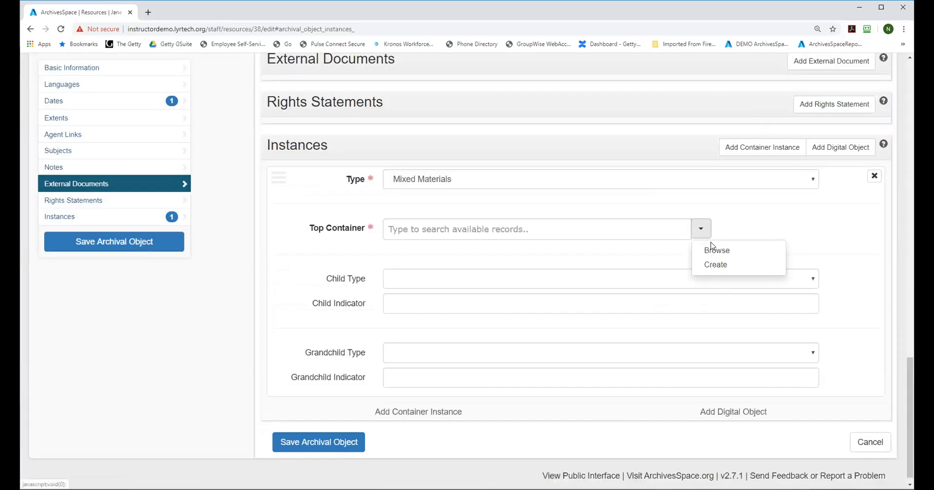
{"action": "left_click", "coordinate": [717, 265]}
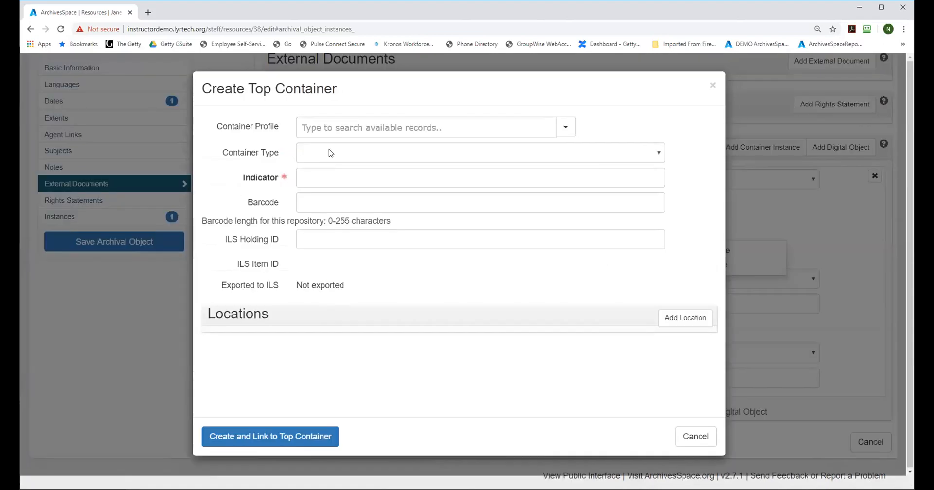
{"action": "left_click", "coordinate": [327, 154]}
{"action": "left_click", "coordinate": [326, 180]}
{"action": "left_click", "coordinate": [321, 178]}
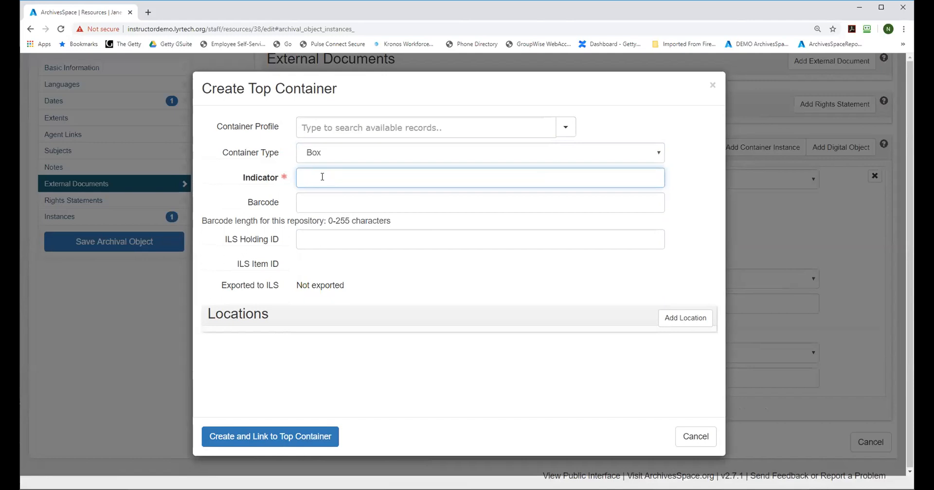
{"action": "type", "text": "20"}
{"action": "left_click", "coordinate": [282, 436]}
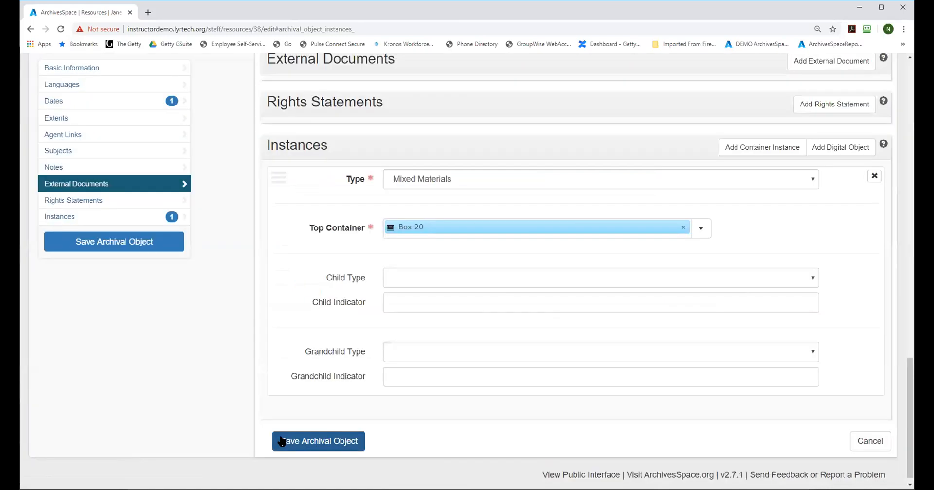
Step: Set the Box 20 instance's child type to Folder with child indicator 6-8, leaving the grandchild type empty
{"action": "left_click", "coordinate": [392, 280]}
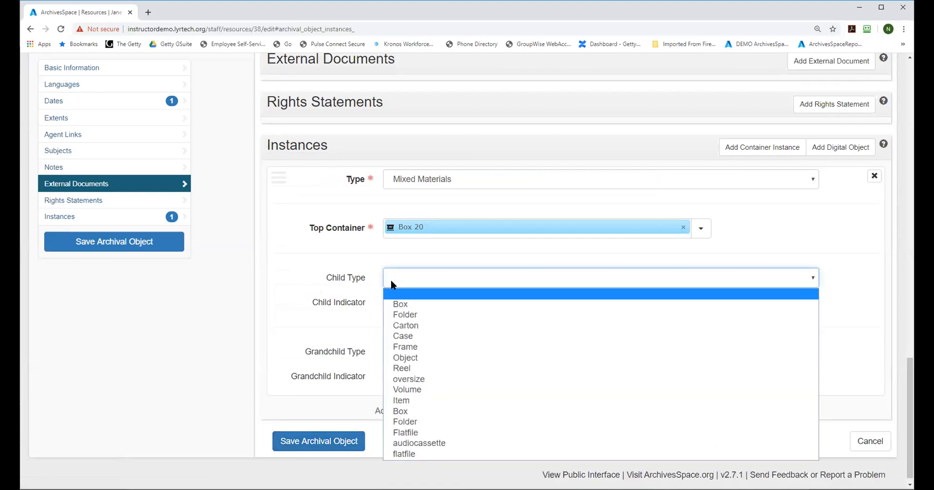
{"action": "left_click", "coordinate": [392, 314]}
{"action": "left_click", "coordinate": [397, 304]}
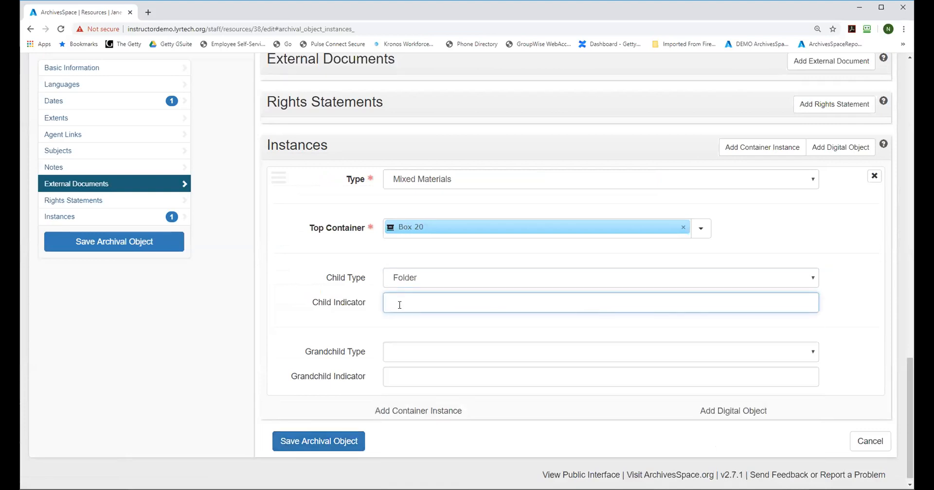
{"action": "type", "text": "6-8"}
{"action": "left_click", "coordinate": [405, 353]}
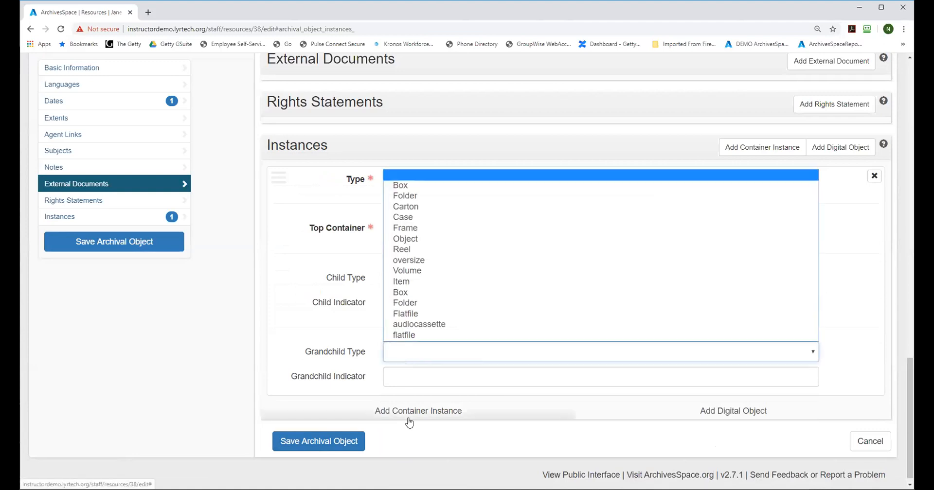
{"action": "left_click", "coordinate": [277, 321]}
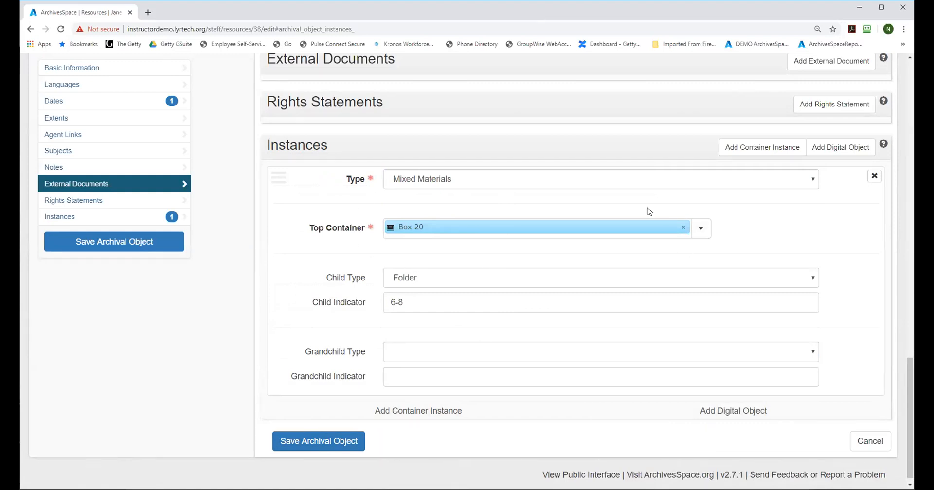
Step: Add a second container instance of type Mixed Materials to the December 15, 1988 file
{"action": "left_click", "coordinate": [388, 412]}
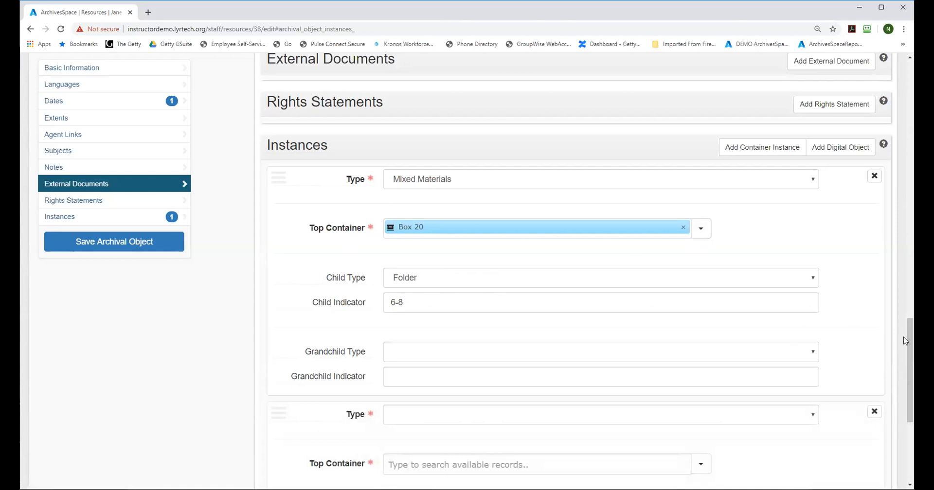
{"action": "scroll", "coordinate": [904, 340], "scroll_direction": "down", "scroll_amount": 3}
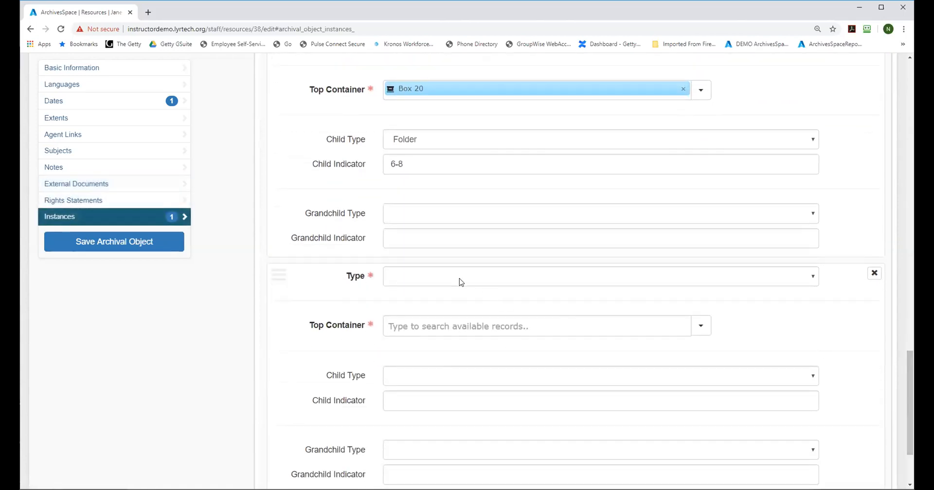
{"action": "left_click", "coordinate": [460, 282]}
{"action": "left_click", "coordinate": [450, 368]}
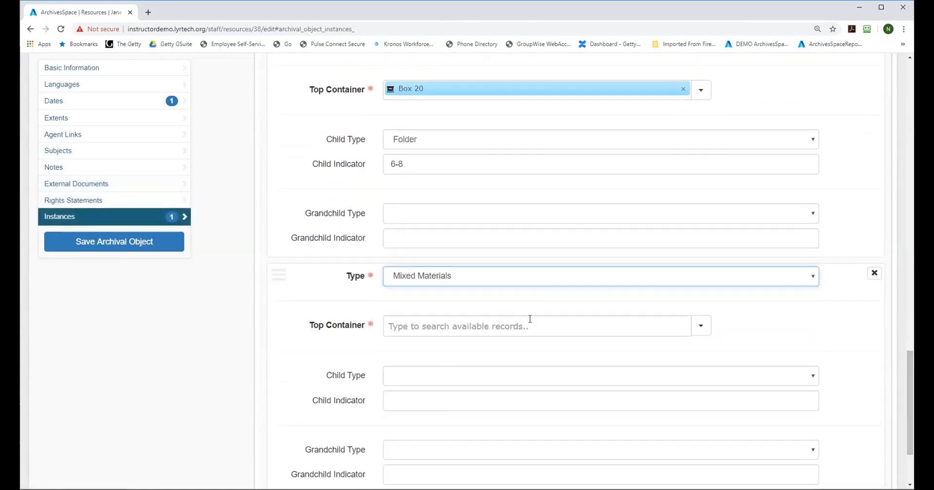
Step: Create a top container of type Flatfile with indicator 12, link it to the second instance, and save the archival object
{"action": "left_click", "coordinate": [701, 326]}
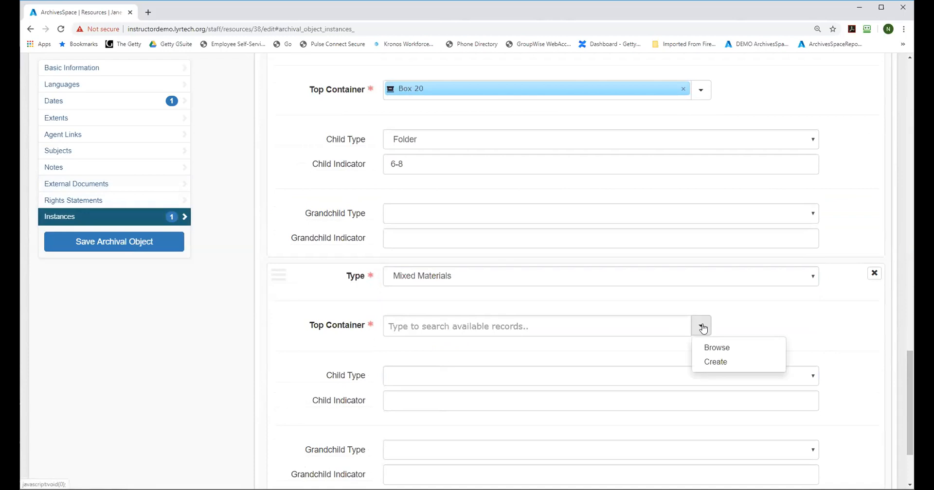
{"action": "left_click", "coordinate": [718, 361]}
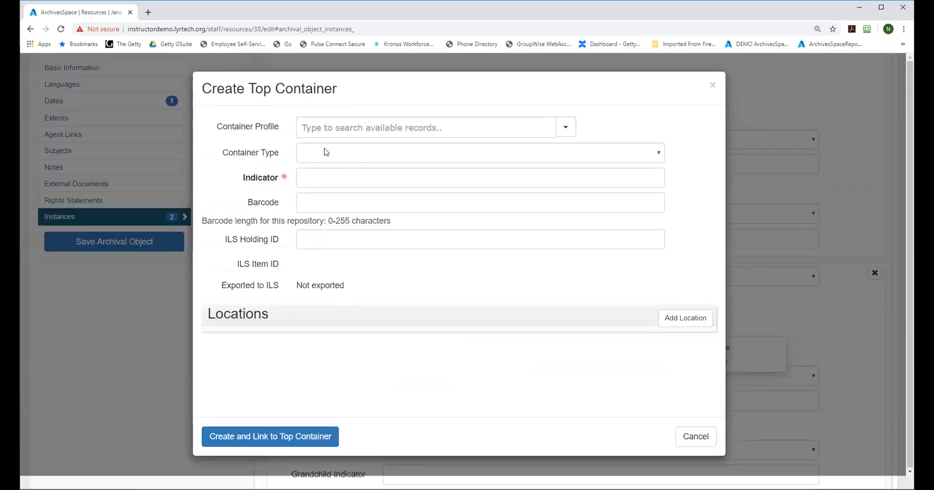
{"action": "left_click", "coordinate": [324, 152]}
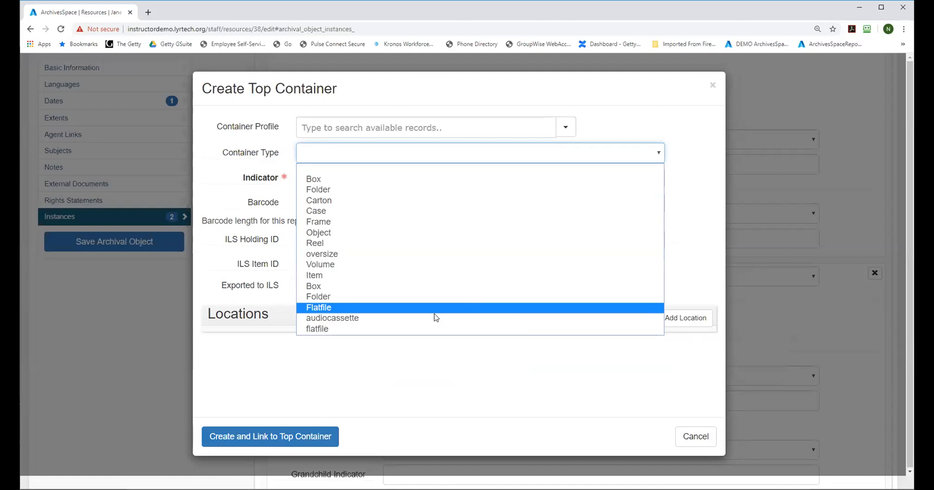
{"action": "left_click", "coordinate": [396, 310]}
{"action": "left_click", "coordinate": [318, 179]}
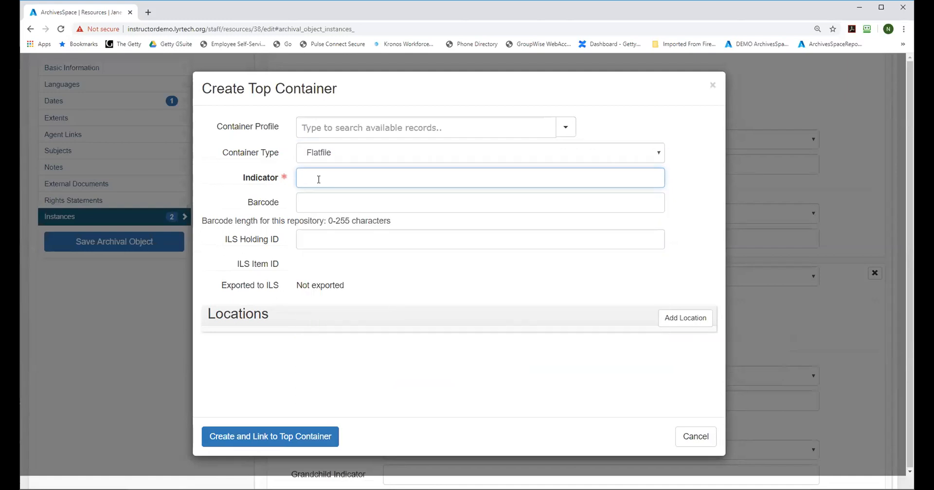
{"action": "type", "text": "12"}
{"action": "left_click", "coordinate": [267, 438]}
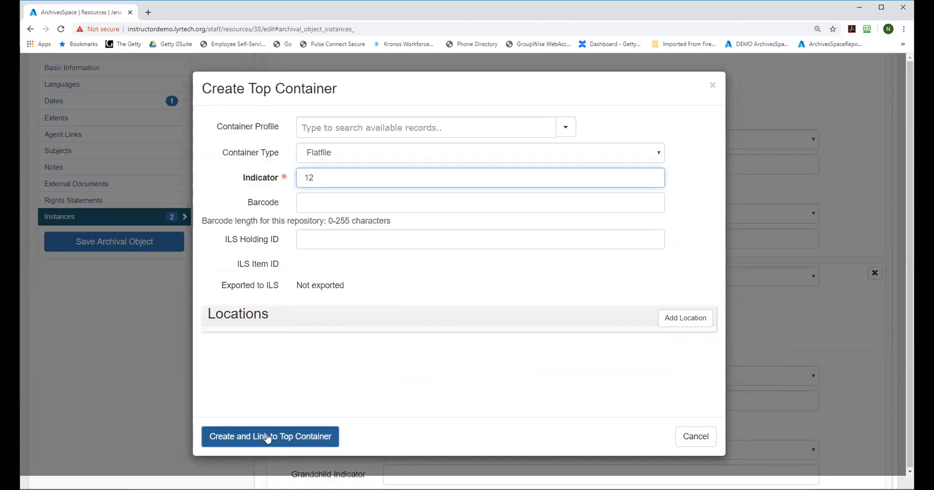
{"action": "left_click", "coordinate": [129, 247]}
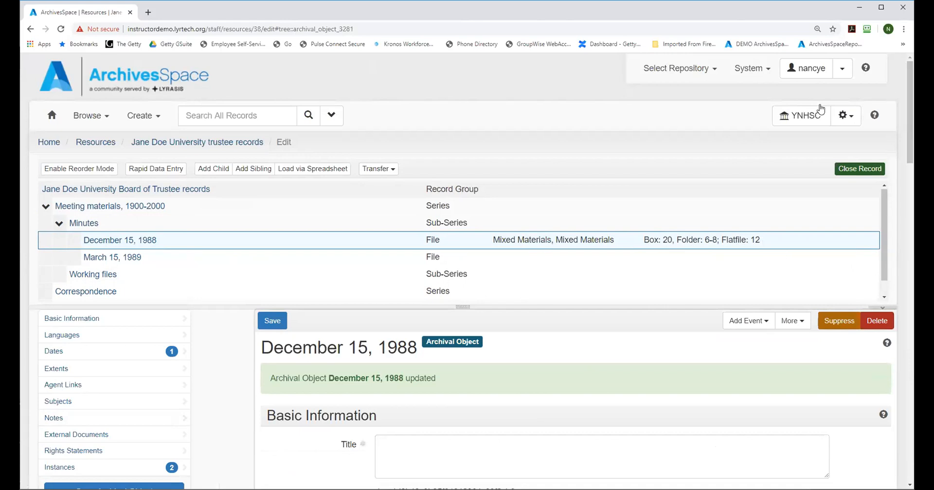
Step: Open the March 15, 1989 file under Minutes and add a container instance of type Mixed Materials
{"action": "left_click", "coordinate": [92, 258]}
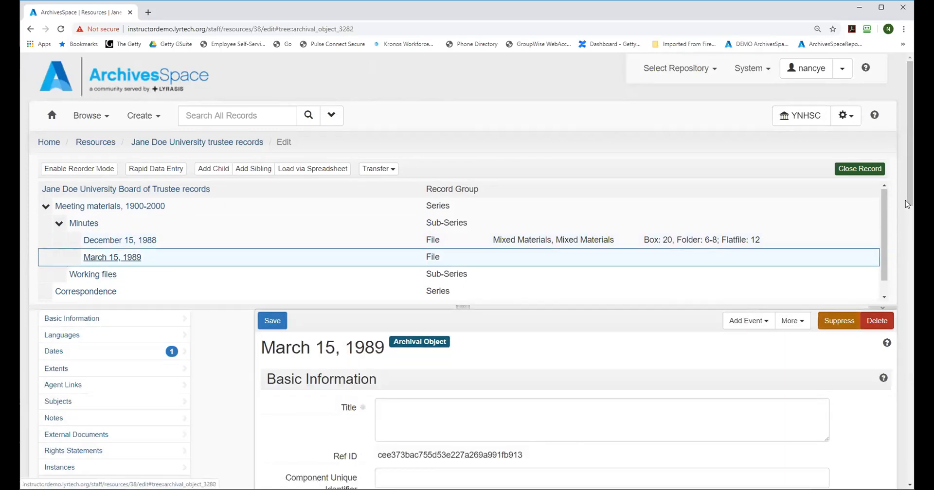
{"action": "left_click_drag", "start_coordinate": [909, 118], "coordinate": [908, 393]}
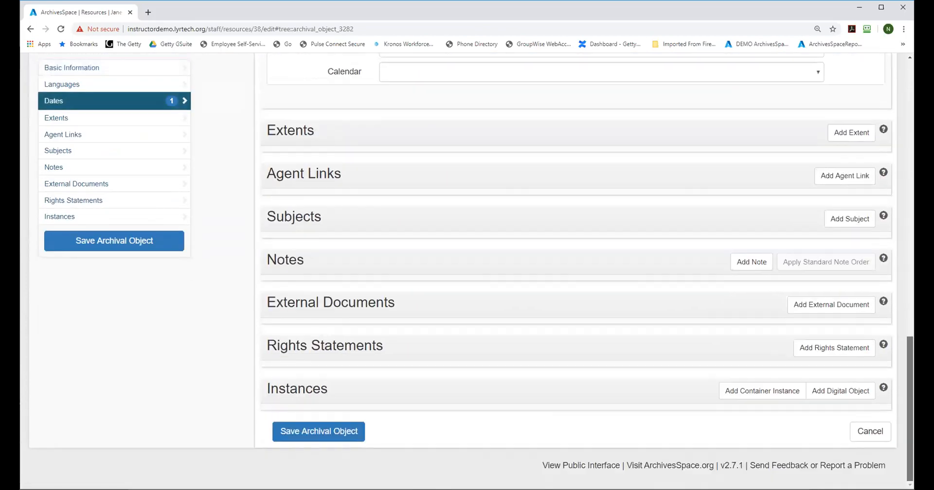
{"action": "left_click", "coordinate": [737, 395]}
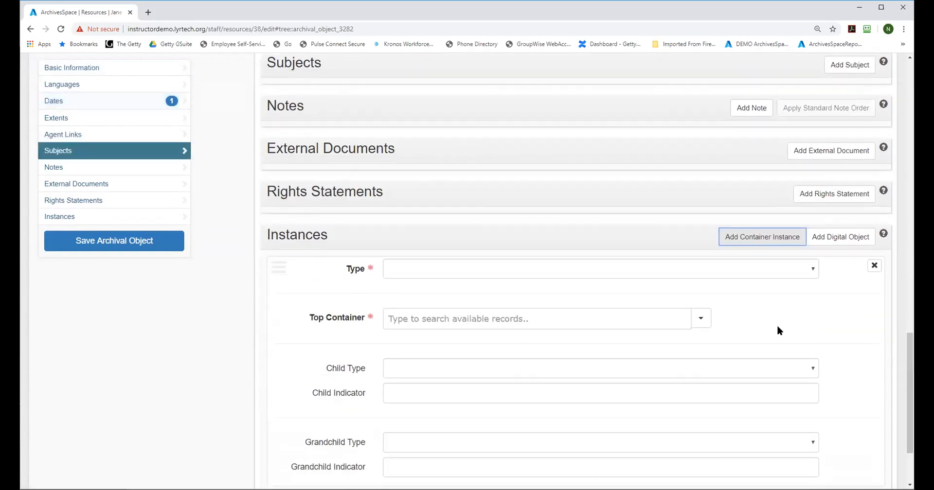
{"action": "left_click", "coordinate": [613, 271]}
{"action": "left_click", "coordinate": [528, 359]}
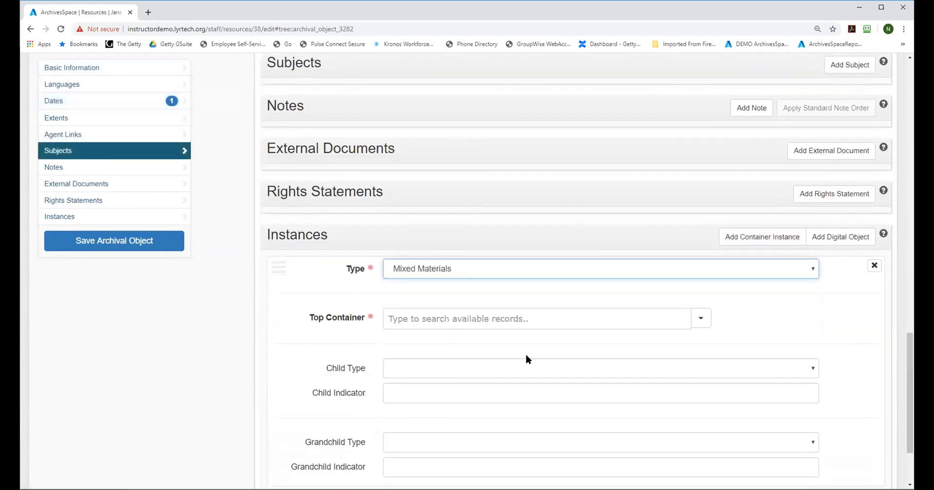
Step: Search the top containers for 20 and link the existing Box 20 to the March 15, 1989 file's instance
{"action": "left_click", "coordinate": [466, 319]}
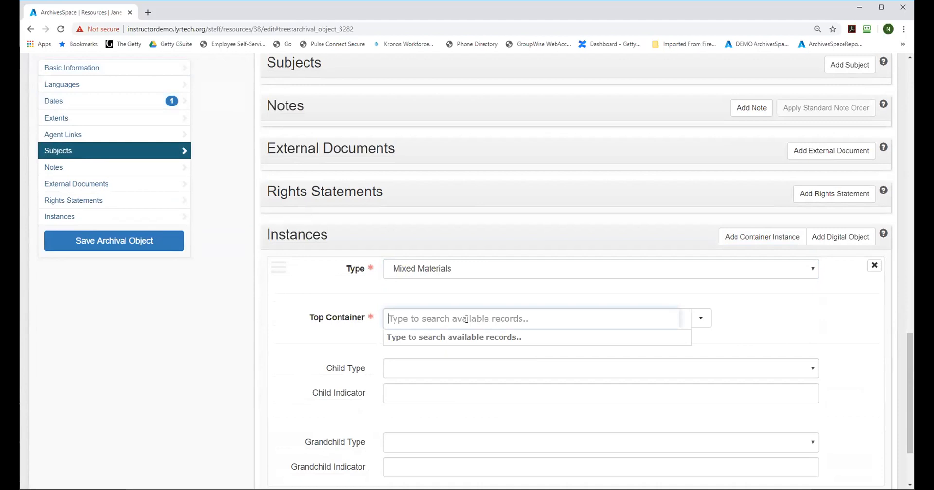
{"action": "type", "text": "20"}
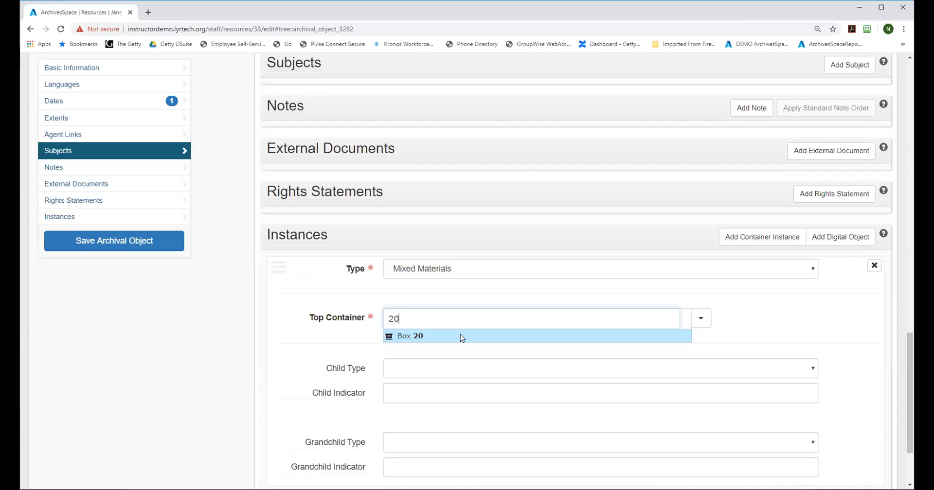
{"action": "left_click", "coordinate": [460, 336]}
Step: Set the instance's child type to Folder with child indicator 9-12, and save the March 15, 1989 file
{"action": "left_click", "coordinate": [410, 370]}
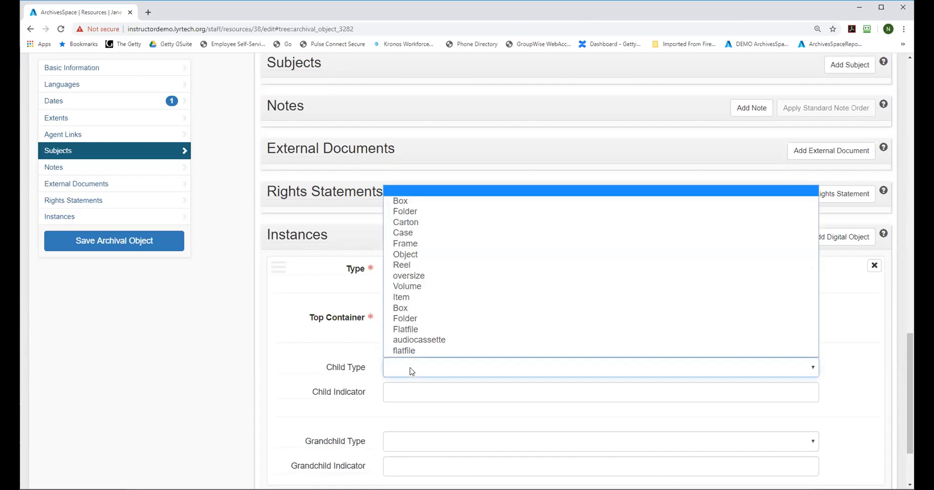
{"action": "left_click", "coordinate": [406, 319]}
{"action": "left_click", "coordinate": [394, 393]}
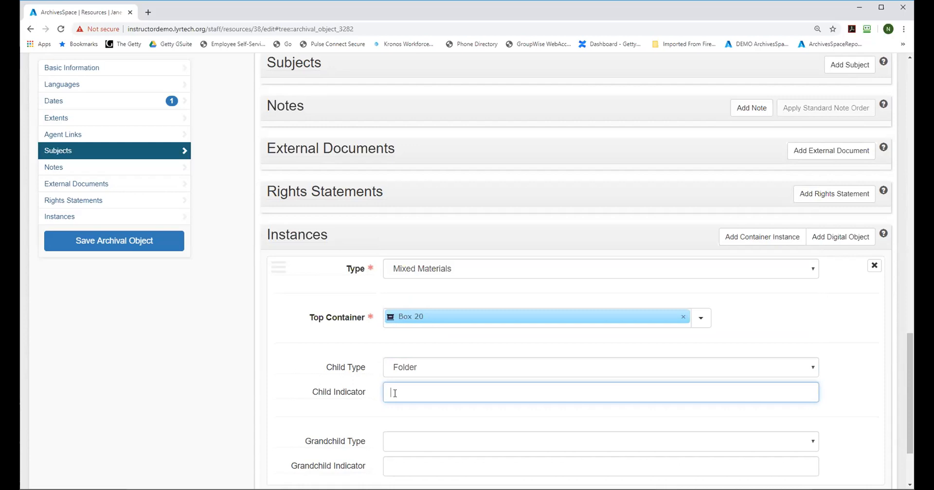
{"action": "type", "text": "9-12"}
{"action": "mouse_move", "coordinate": [334, 372]}
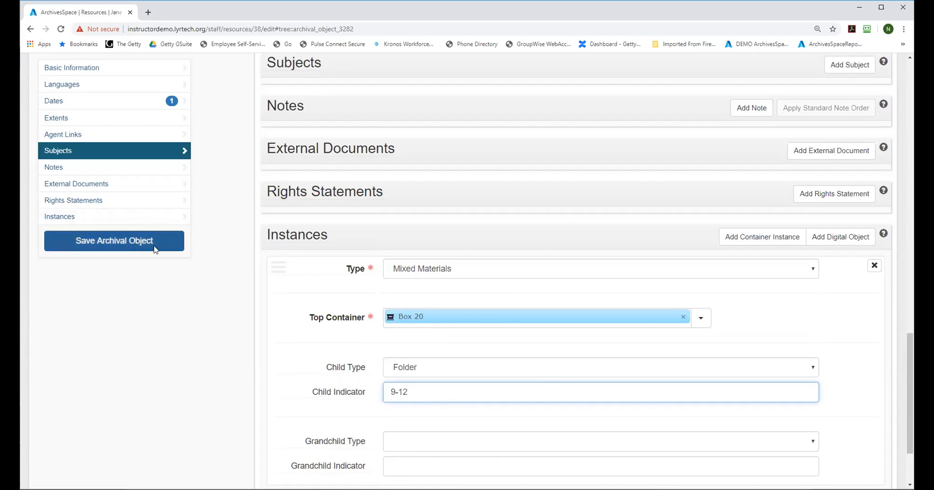
{"action": "left_click", "coordinate": [130, 240]}
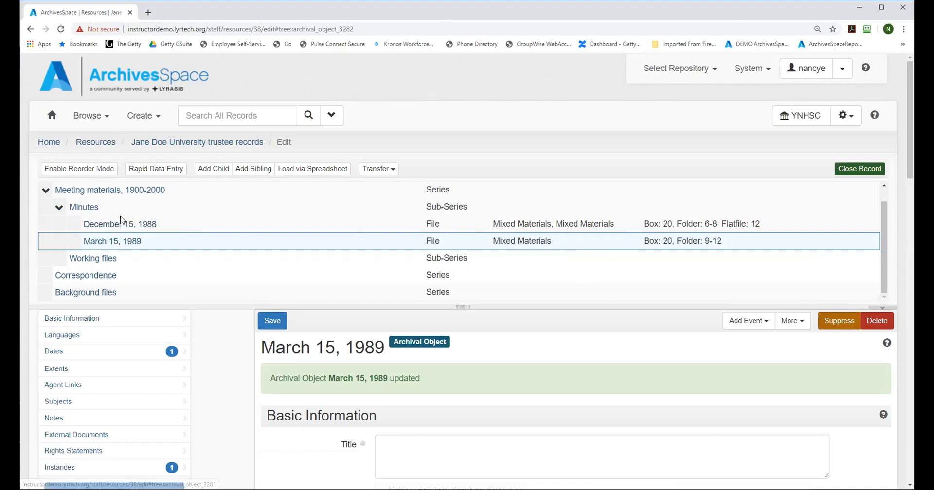
Step: Reopen the December 15, 1988 file and add a third container instance of type Mixed Materials after the Flatfile 12 instance
{"action": "left_click", "coordinate": [107, 225]}
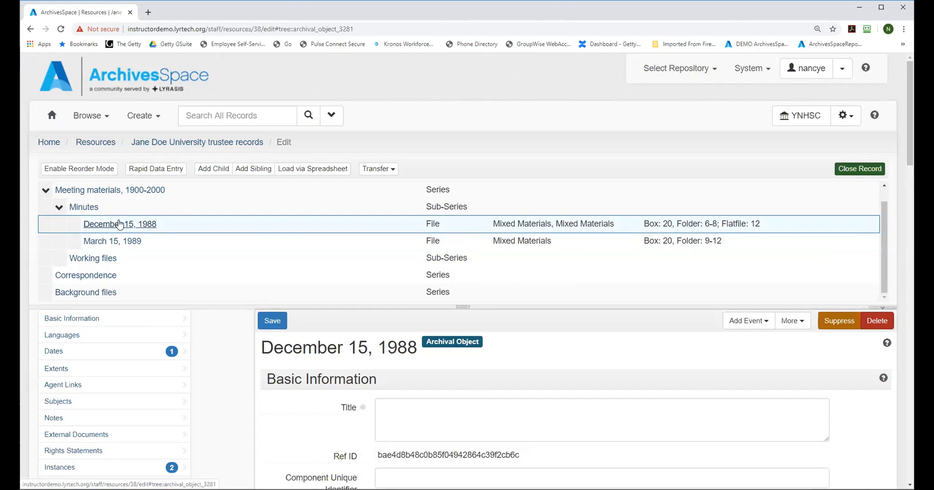
{"action": "left_click_drag", "start_coordinate": [909, 96], "coordinate": [908, 351]}
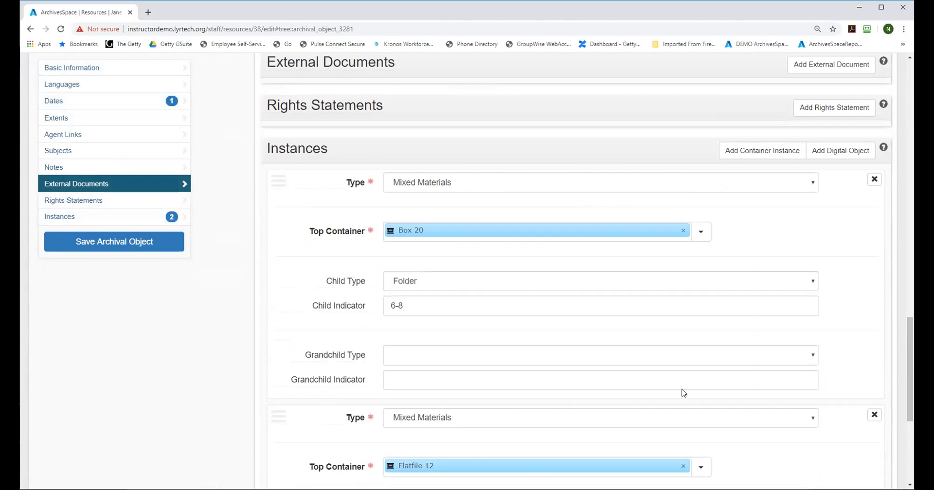
{"action": "left_click_drag", "start_coordinate": [910, 332], "coordinate": [910, 301]}
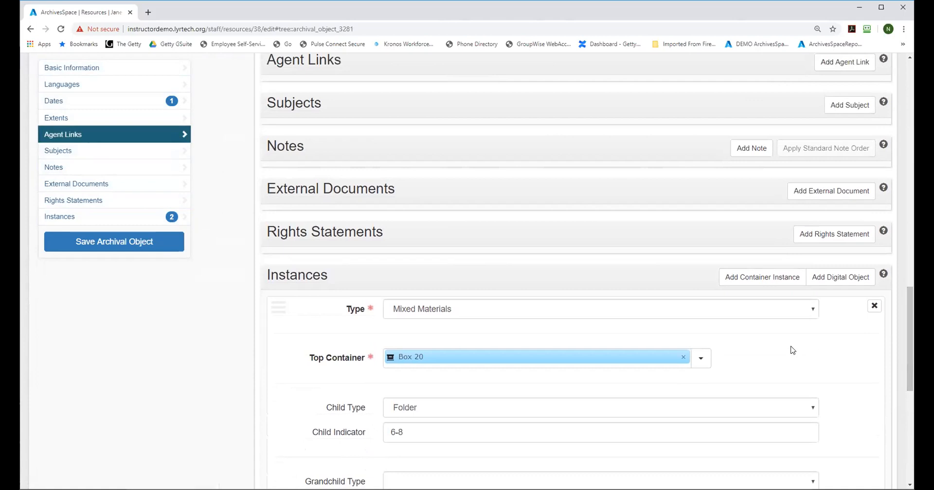
{"action": "left_click_drag", "start_coordinate": [911, 326], "coordinate": [911, 372]}
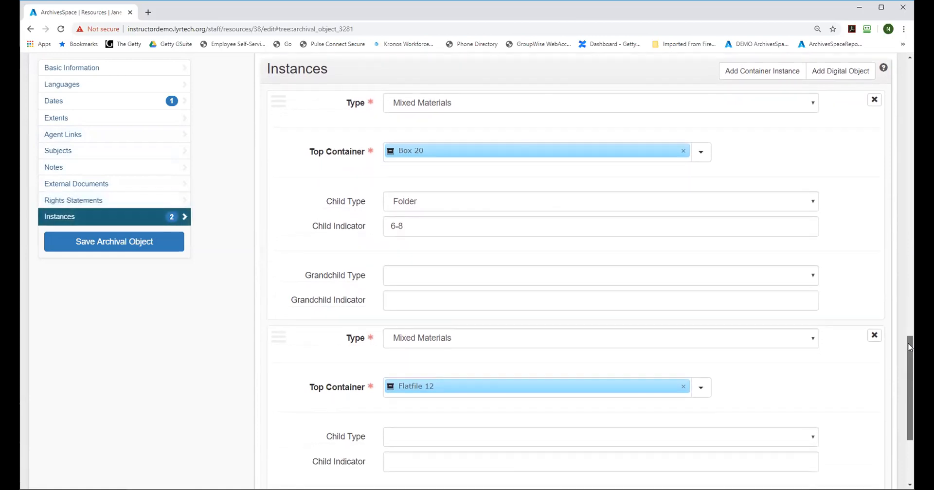
{"action": "scroll", "coordinate": [912, 251], "scroll_direction": "up", "scroll_amount": 3}
{"action": "scroll", "coordinate": [912, 251], "scroll_direction": "up", "scroll_amount": 15}
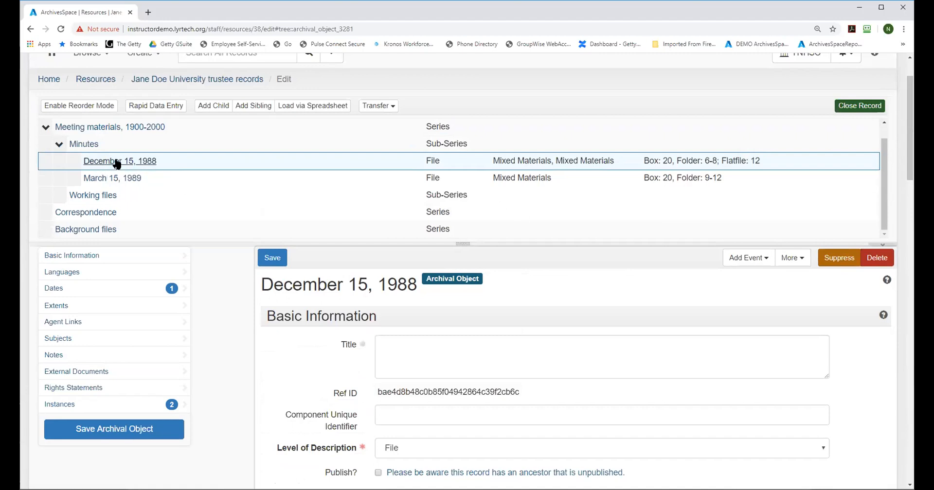
{"action": "left_click_drag", "start_coordinate": [910, 109], "coordinate": [905, 389]}
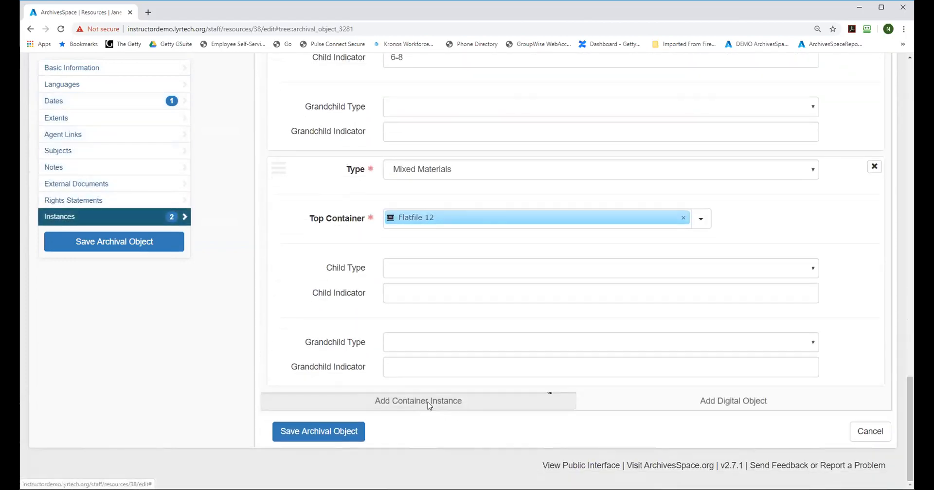
{"action": "left_click", "coordinate": [428, 402]}
{"action": "left_click", "coordinate": [414, 409]}
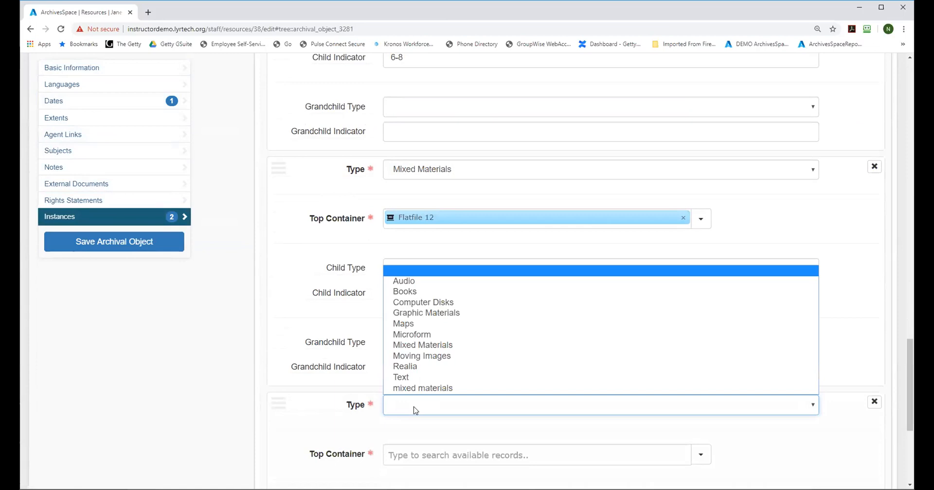
{"action": "left_click", "coordinate": [424, 346]}
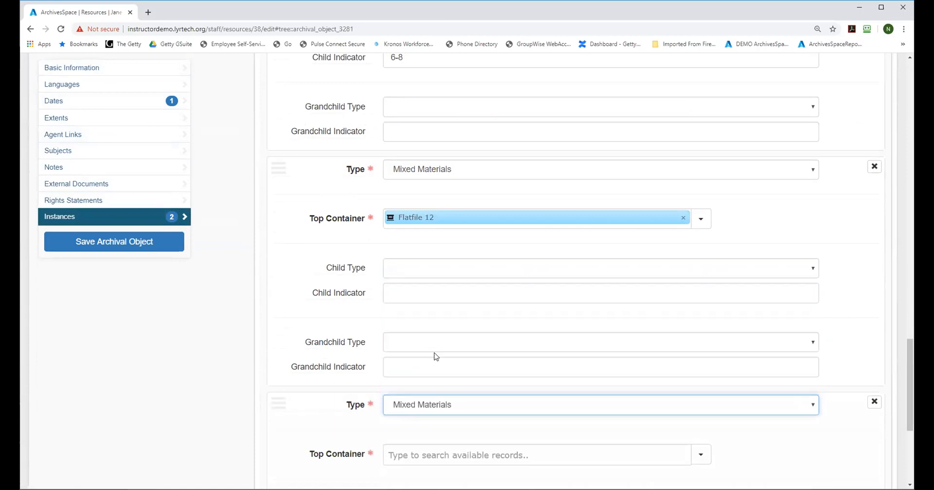
Step: Create a top container of type Reel with indicator 24 and link it to the December 15, 1988 file's third instance
{"action": "scroll", "coordinate": [403, 370], "scroll_direction": "down", "scroll_amount": 4}
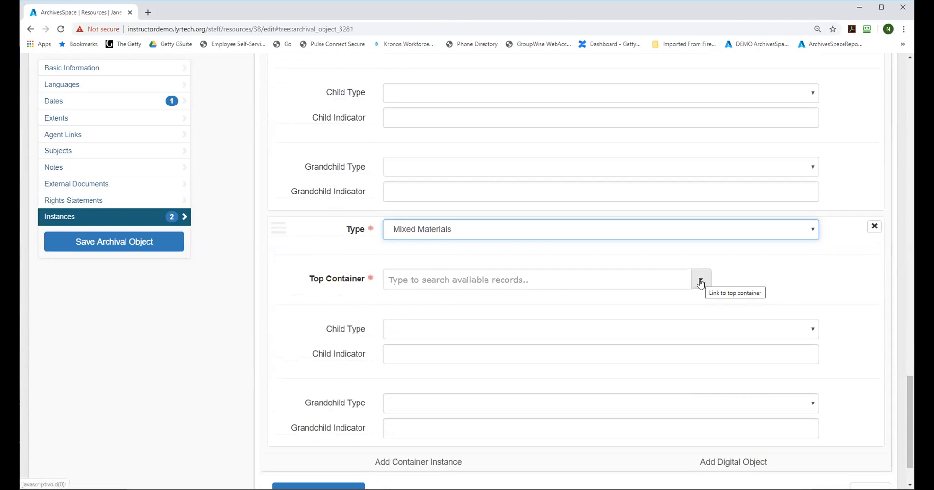
{"action": "left_click", "coordinate": [700, 282]}
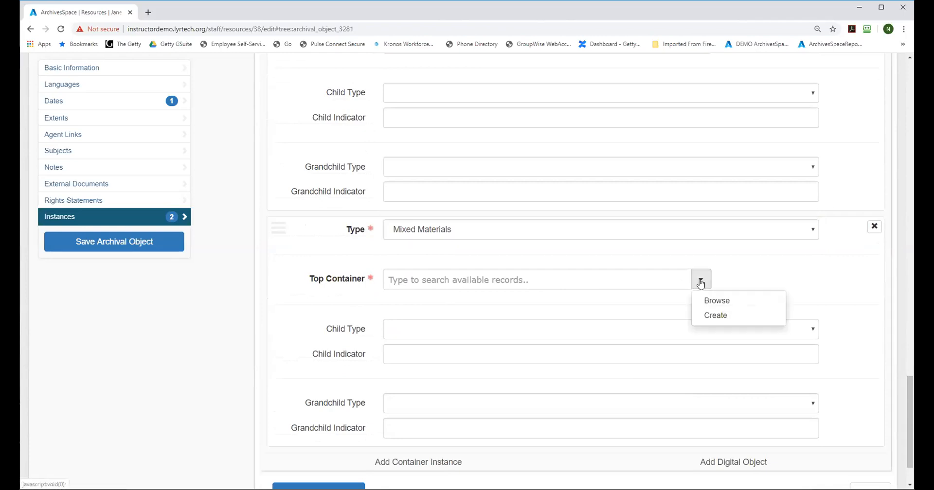
{"action": "left_click", "coordinate": [717, 316]}
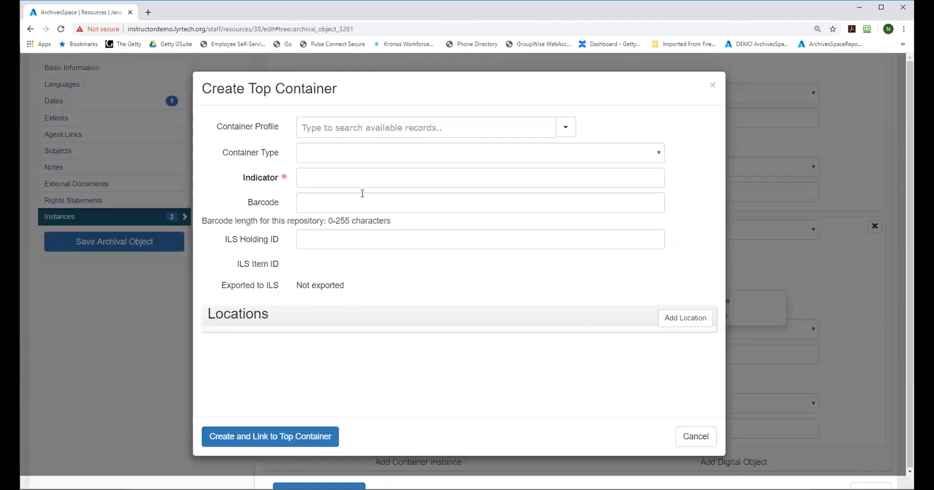
{"action": "left_click", "coordinate": [311, 153]}
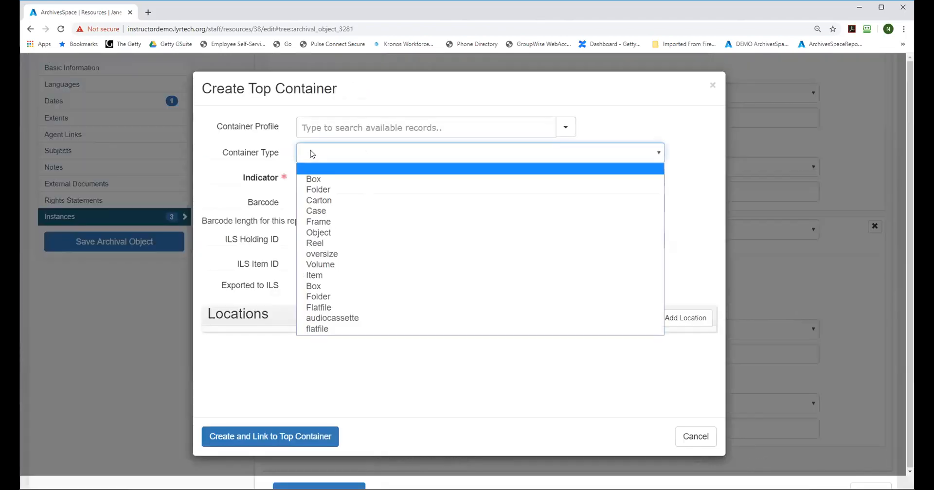
{"action": "left_click", "coordinate": [335, 243]}
{"action": "left_click", "coordinate": [339, 177]}
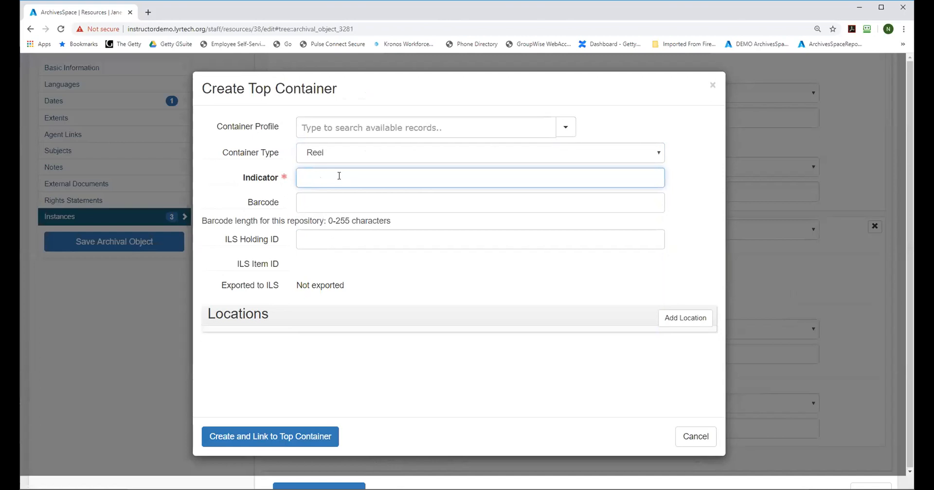
{"action": "type", "text": "24"}
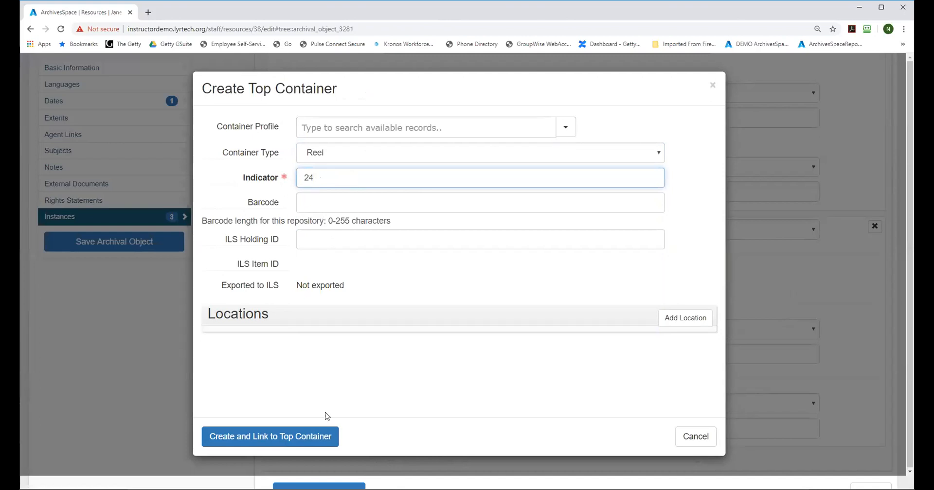
{"action": "left_click", "coordinate": [252, 436]}
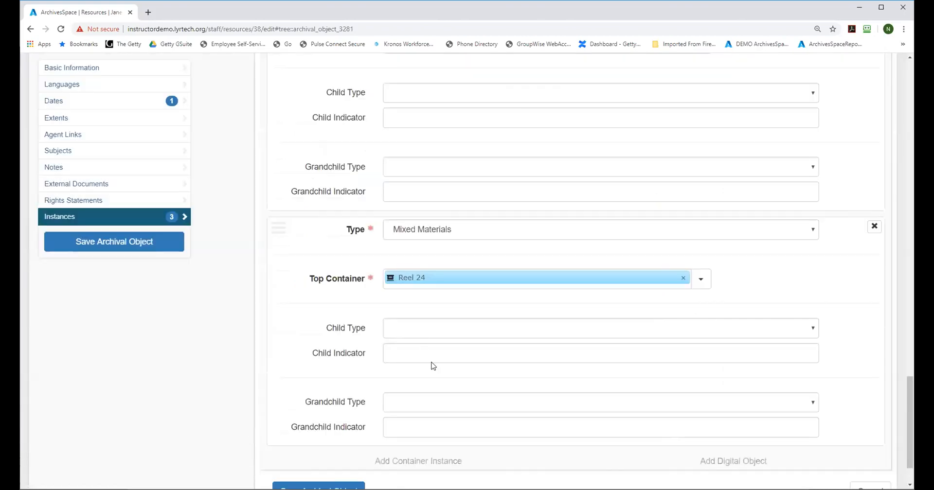
Step: Set the Reel 24 instance's child type to Frame with child indicator 125-175, and save the December 15, 1988 file
{"action": "left_click", "coordinate": [415, 327]}
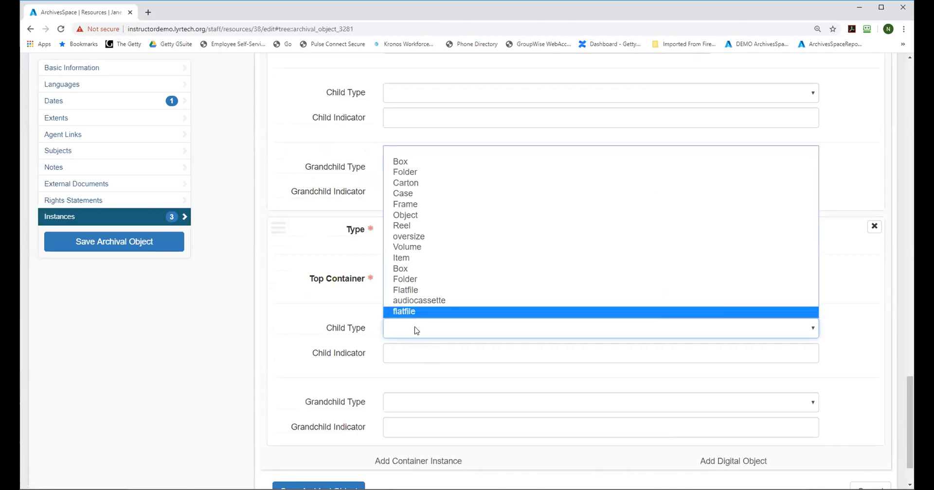
{"action": "left_click", "coordinate": [405, 204]}
{"action": "left_click", "coordinate": [397, 356]}
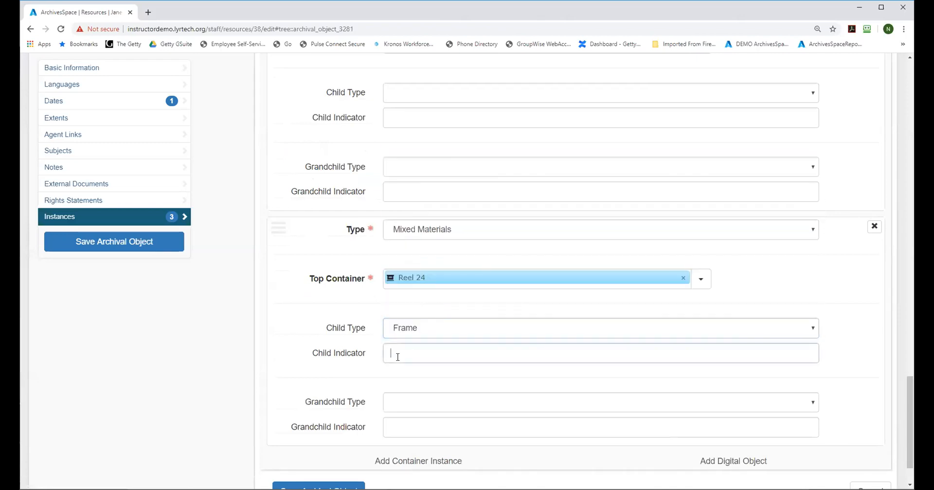
{"action": "type", "text": "125-175"}
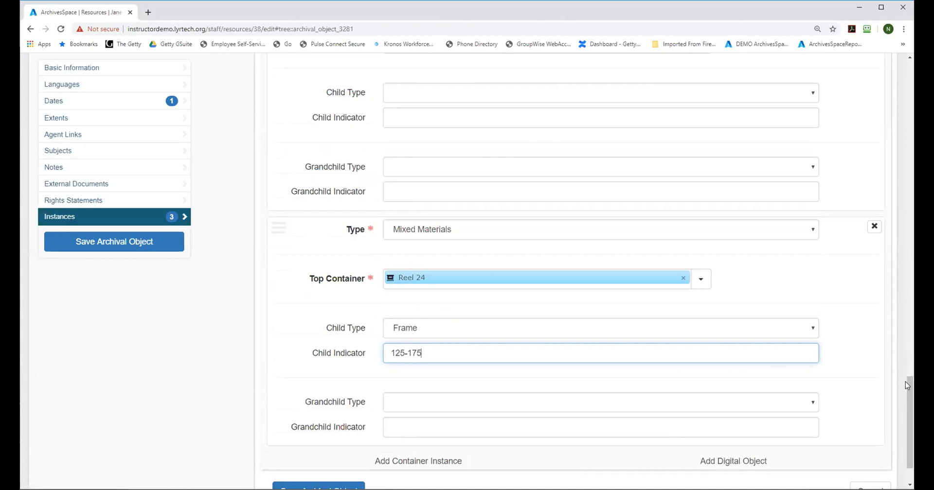
{"action": "left_click_drag", "start_coordinate": [905, 381], "coordinate": [911, 406]}
{"action": "left_click", "coordinate": [318, 432]}
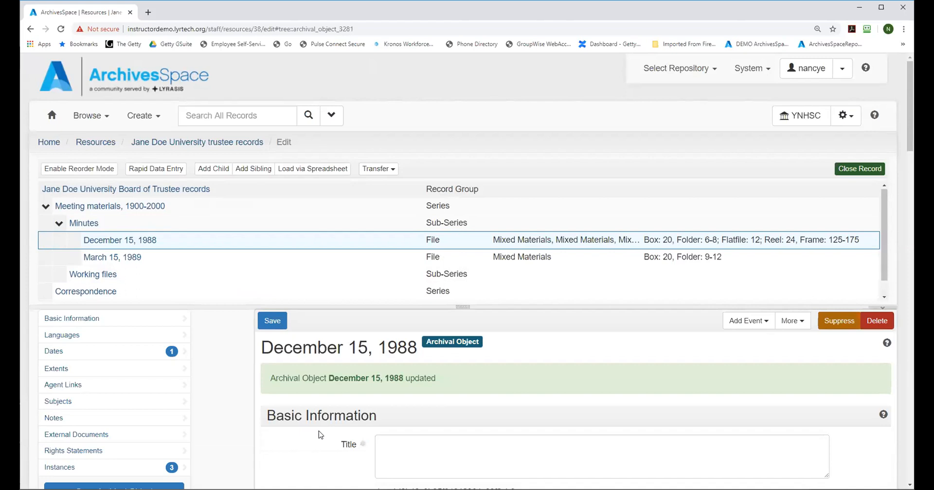
Step: Open the March 15, 1989 file under Minutes and go to its container instances
{"action": "scroll", "coordinate": [882, 220], "scroll_direction": "down", "scroll_amount": 1}
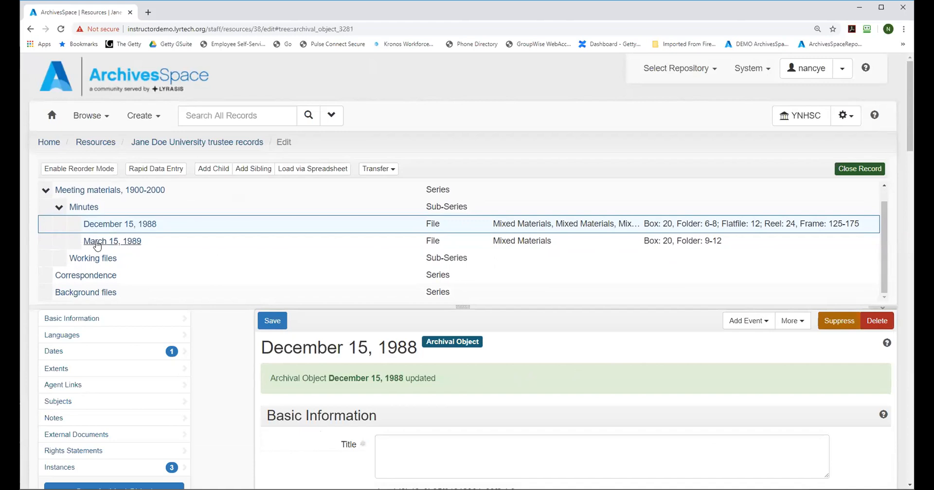
{"action": "left_click", "coordinate": [95, 245]}
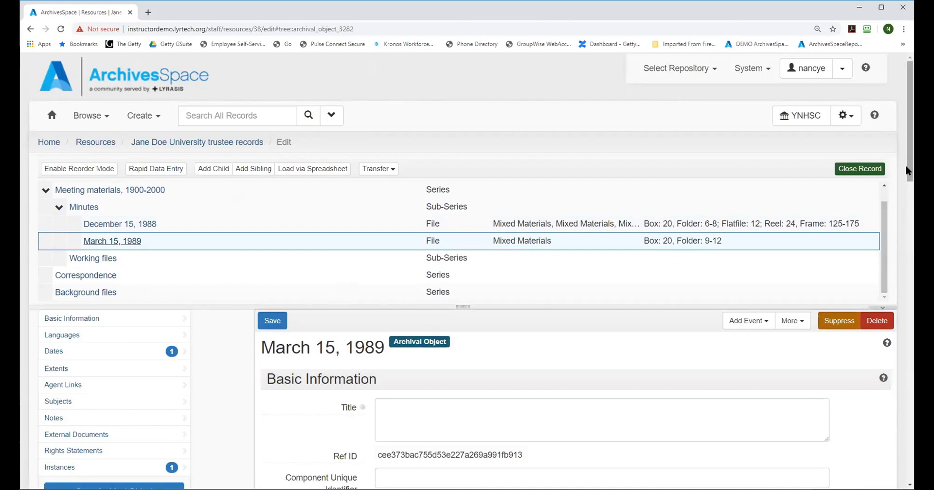
{"action": "left_click_drag", "start_coordinate": [909, 175], "coordinate": [909, 215]}
{"action": "scroll", "coordinate": [582, 416], "scroll_direction": "down", "scroll_amount": 20}
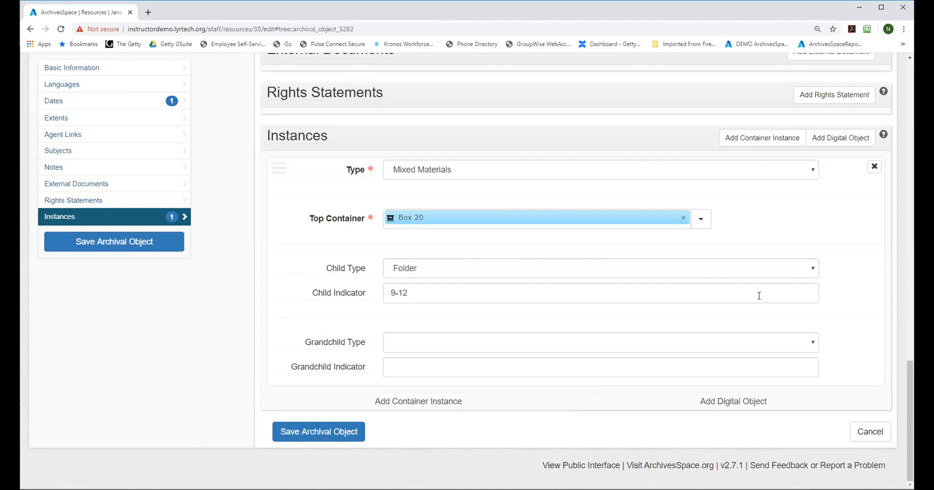
Step: Add a second container instance of type Computer Disks to the March 15, 1989 file
{"action": "left_click", "coordinate": [407, 405]}
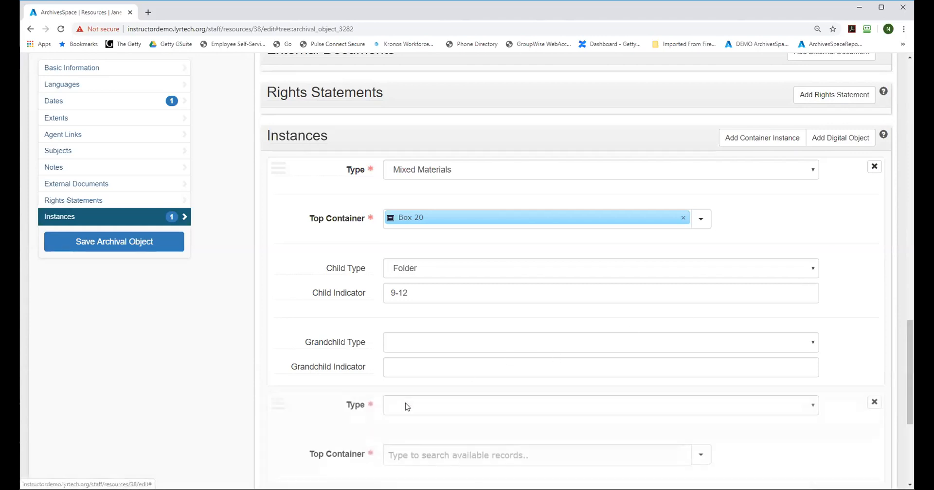
{"action": "left_click_drag", "start_coordinate": [910, 342], "coordinate": [910, 371]}
{"action": "left_click", "coordinate": [813, 282]}
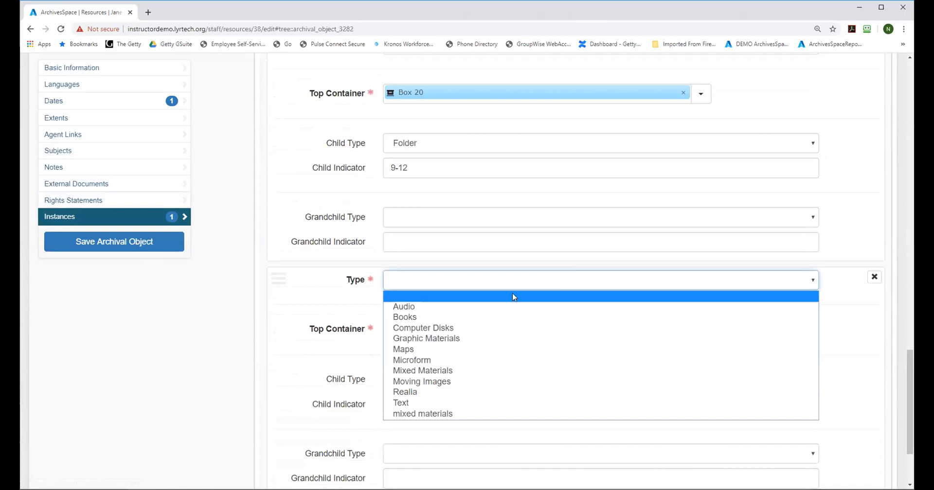
{"action": "left_click", "coordinate": [445, 326]}
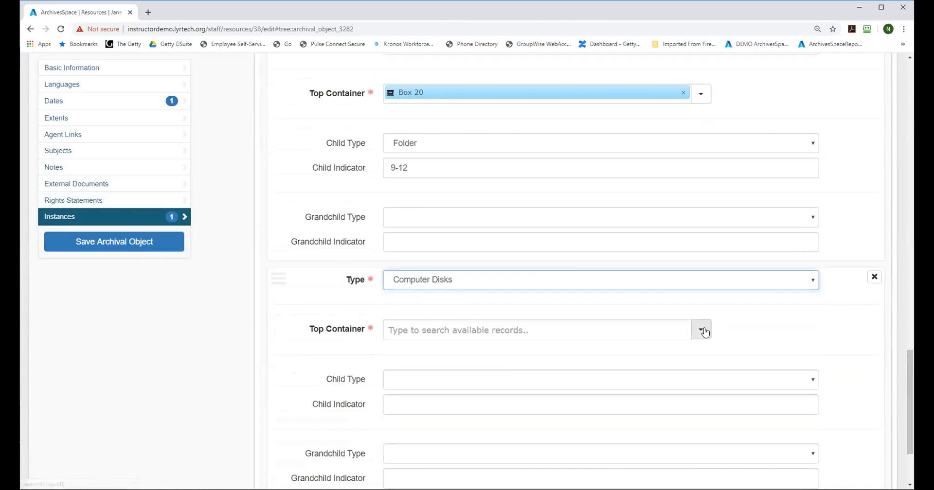
Step: Browse the top containers for the Computer Disks instance and search for the keyword floppy
{"action": "left_click", "coordinate": [701, 330]}
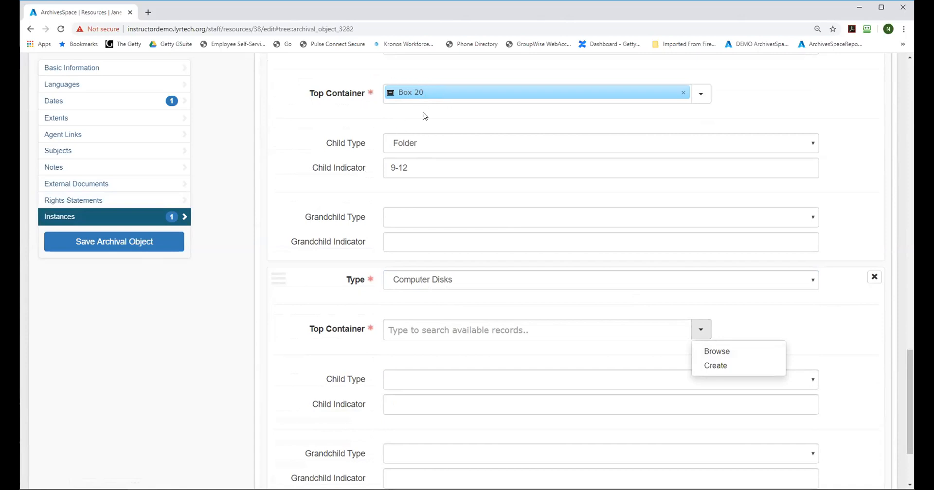
{"action": "left_click", "coordinate": [711, 352]}
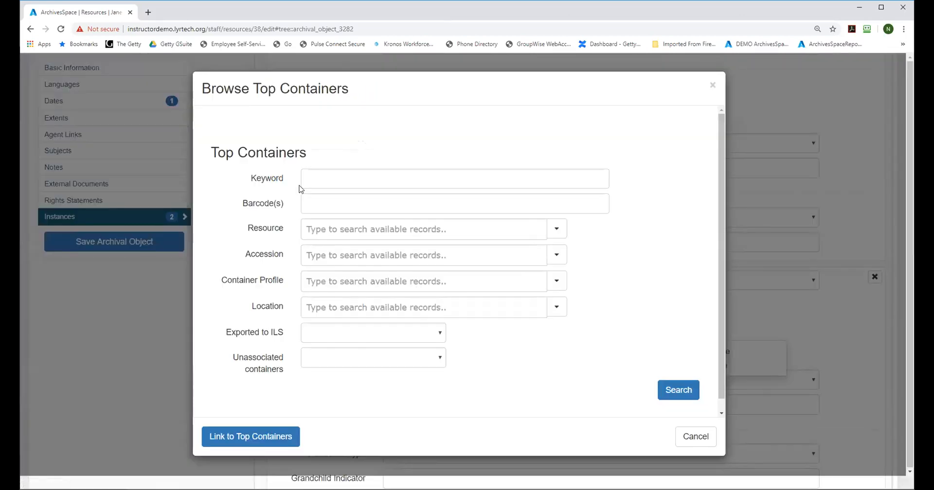
{"action": "left_click", "coordinate": [319, 175]}
{"action": "type", "text": "floppy"}
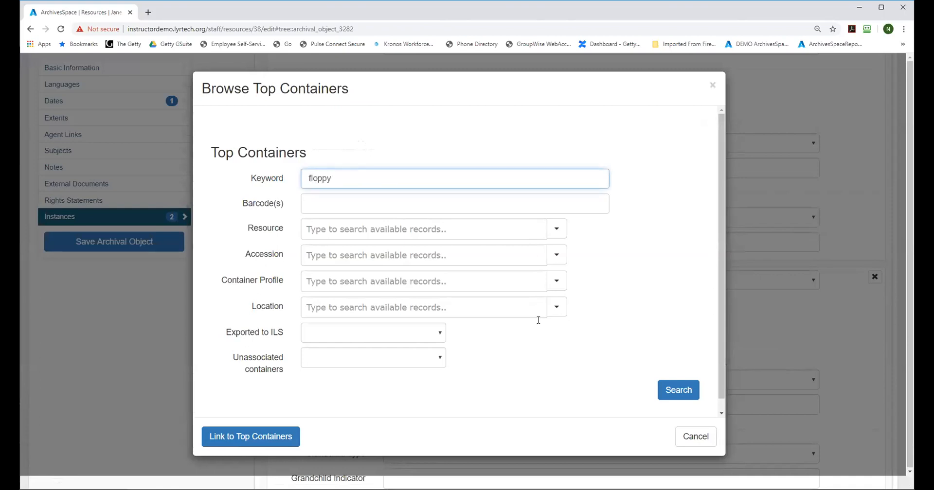
{"action": "left_click", "coordinate": [670, 385]}
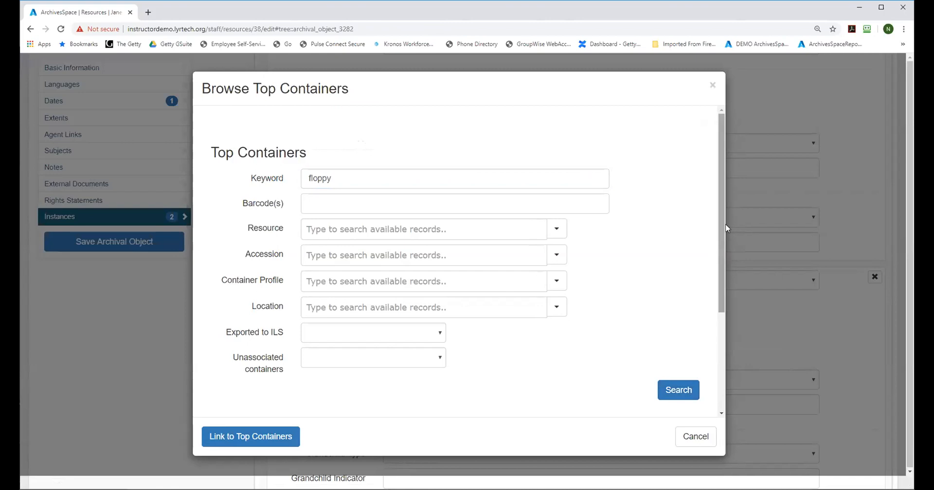
Step: Search the top containers for the keyword shared instead, and close the browse dialog without linking anything
{"action": "left_click_drag", "start_coordinate": [360, 181], "coordinate": [278, 157]}
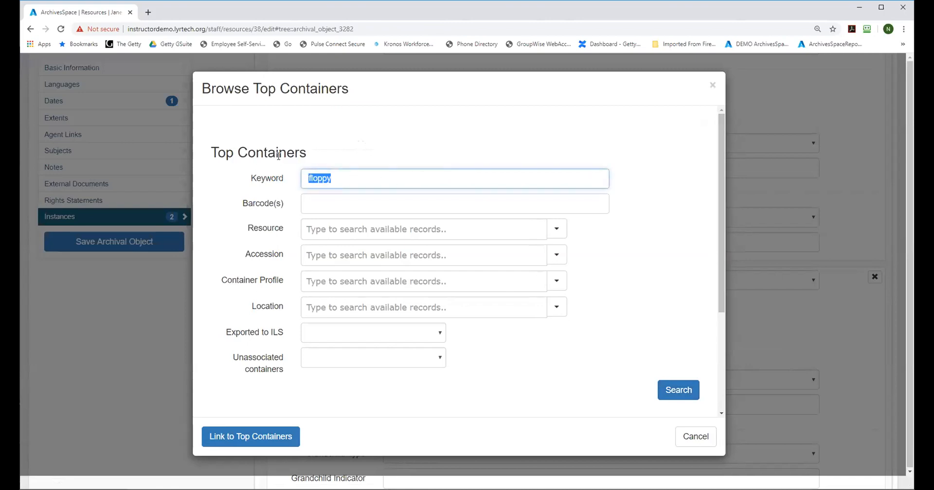
{"action": "type", "text": "shared"}
{"action": "left_click", "coordinate": [680, 392]}
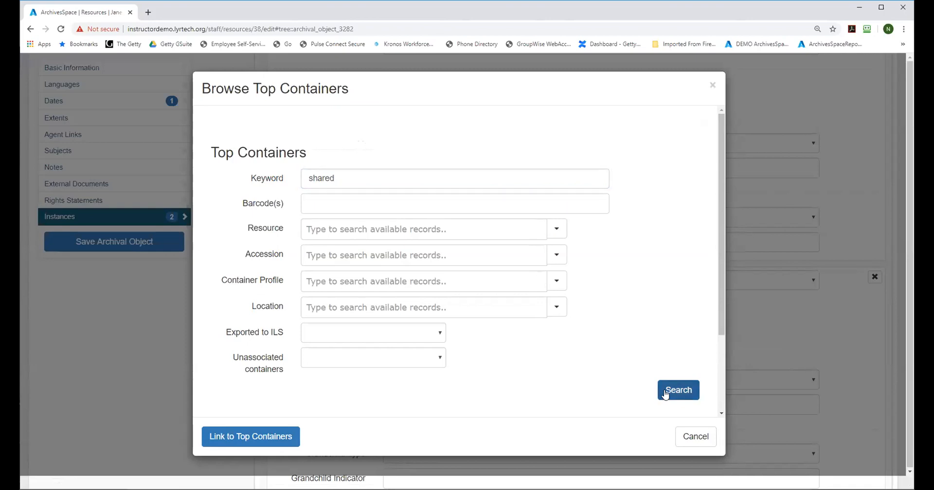
{"action": "left_click_drag", "start_coordinate": [722, 232], "coordinate": [719, 294]}
{"action": "scroll", "coordinate": [530, 191], "scroll_direction": "up", "scroll_amount": 2}
{"action": "left_click", "coordinate": [343, 187]}
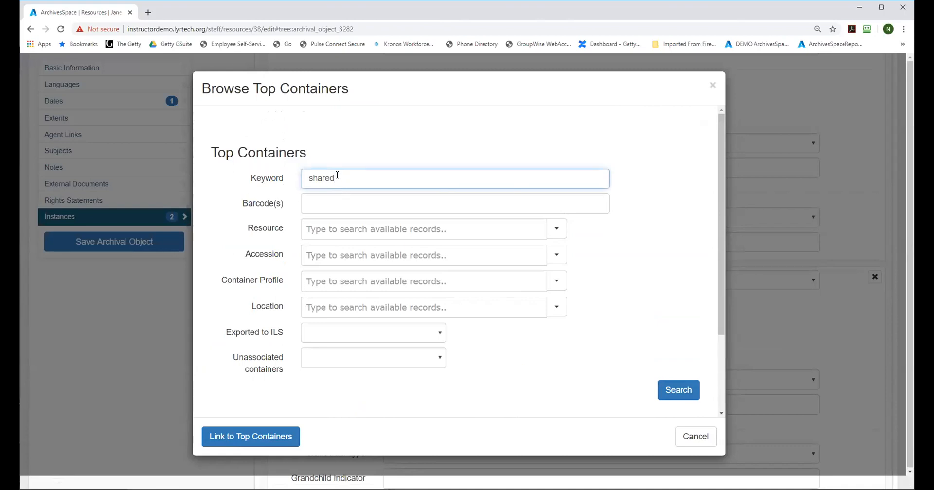
{"action": "left_click_drag", "start_coordinate": [338, 178], "coordinate": [297, 178]}
{"action": "left_click", "coordinate": [712, 87]}
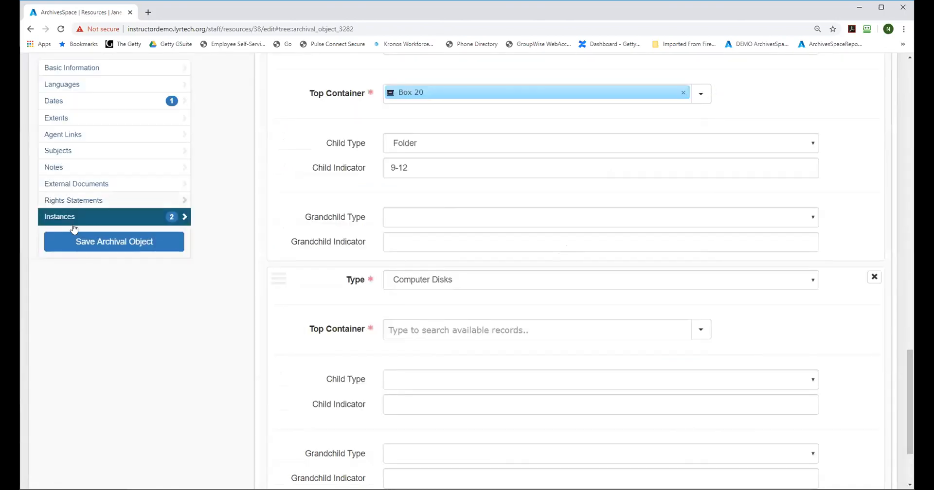
Step: Try to save the March 15, 1989 file, remove its incomplete Computer Disks instance, and save the file again
{"action": "left_click", "coordinate": [144, 239]}
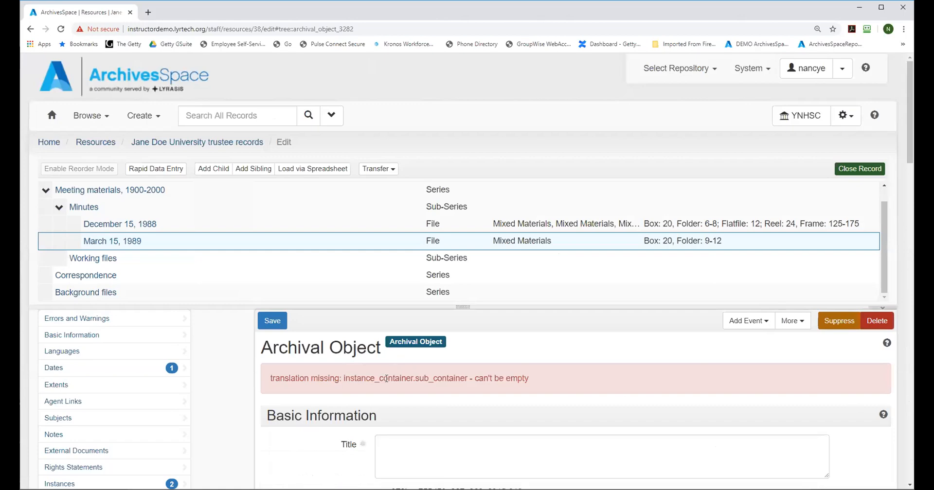
{"action": "left_click_drag", "start_coordinate": [910, 165], "coordinate": [906, 457]}
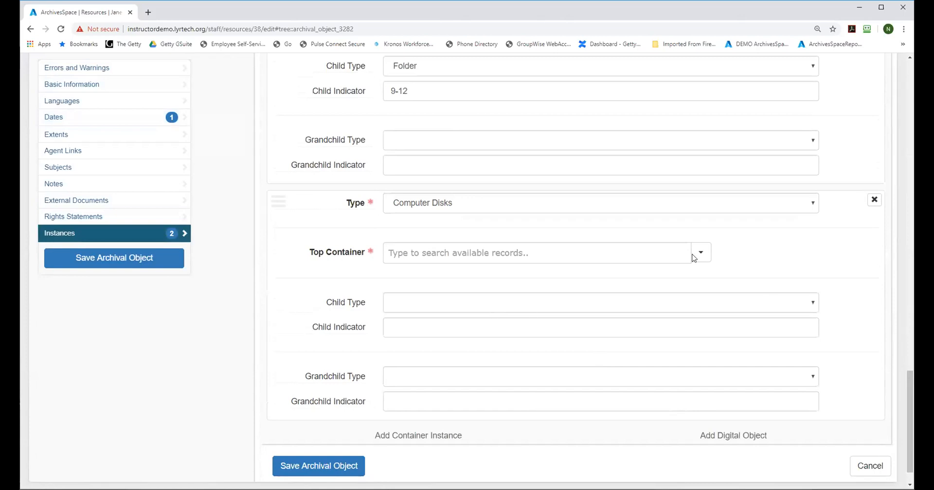
{"action": "left_click", "coordinate": [873, 200]}
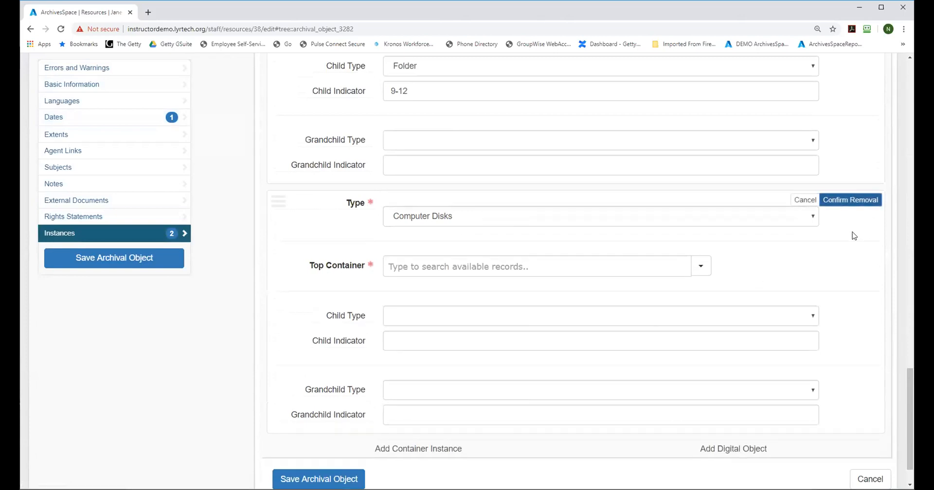
{"action": "left_click", "coordinate": [853, 199]}
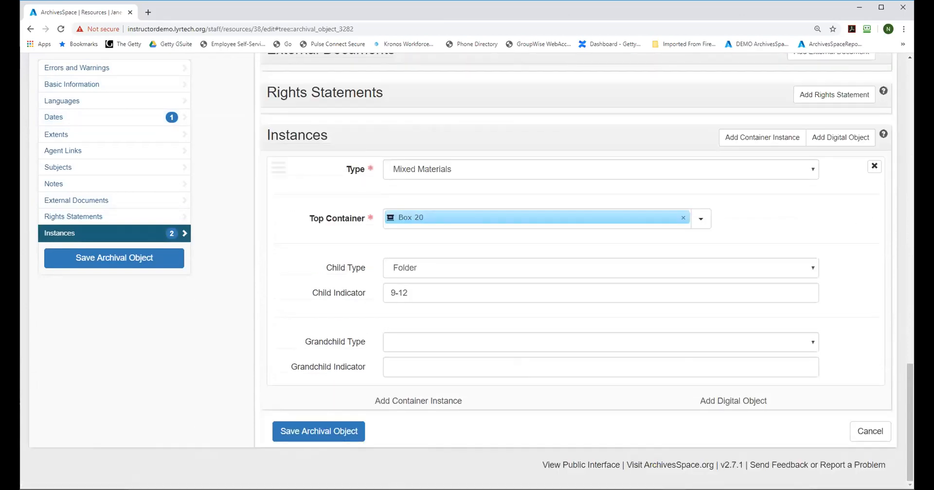
{"action": "left_click", "coordinate": [318, 431]}
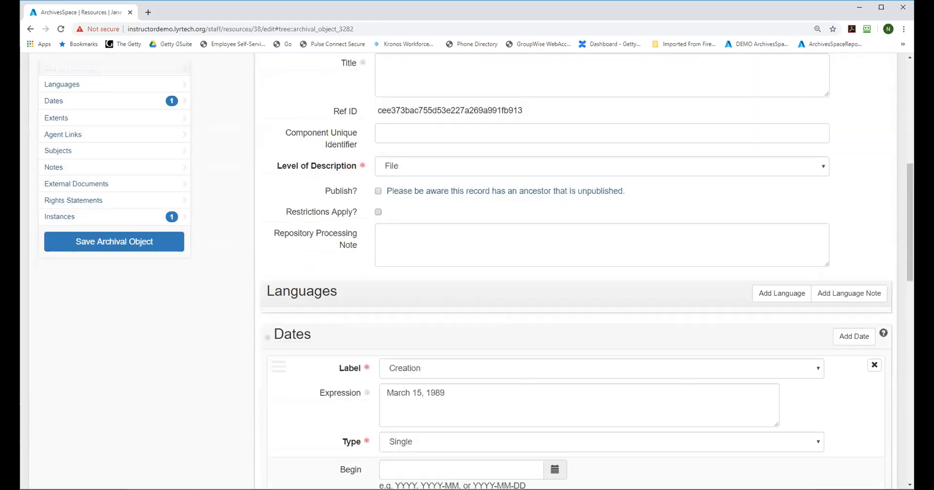
Step: Add a container instance of type Computer Disks after the Box 20 instance in the March 15, 1989 file
{"action": "left_click_drag", "start_coordinate": [908, 170], "coordinate": [908, 67]}
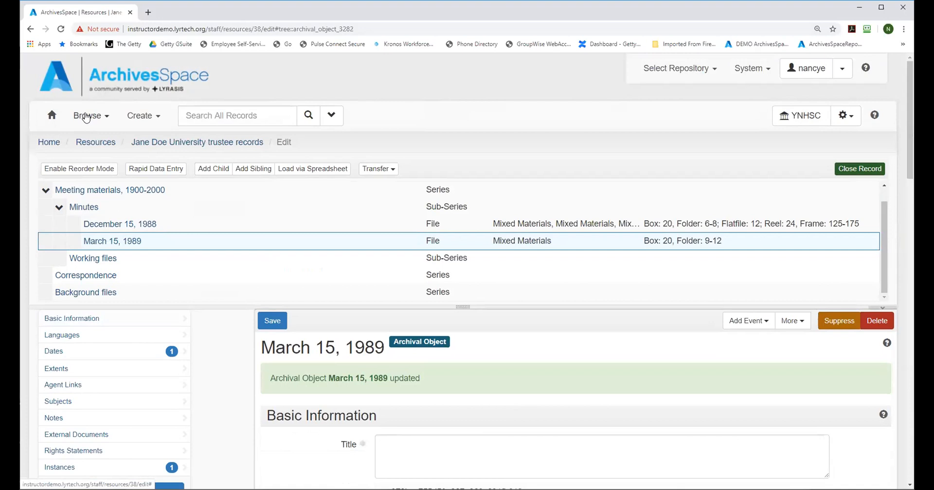
{"action": "left_click_drag", "start_coordinate": [910, 128], "coordinate": [909, 430]}
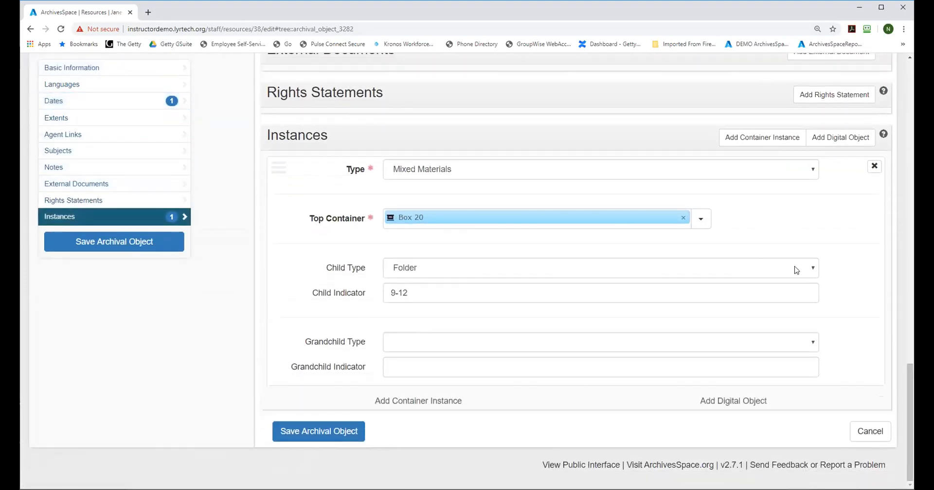
{"action": "left_click", "coordinate": [438, 401]}
{"action": "left_click_drag", "start_coordinate": [910, 362], "coordinate": [909, 418]}
{"action": "left_click", "coordinate": [807, 170]}
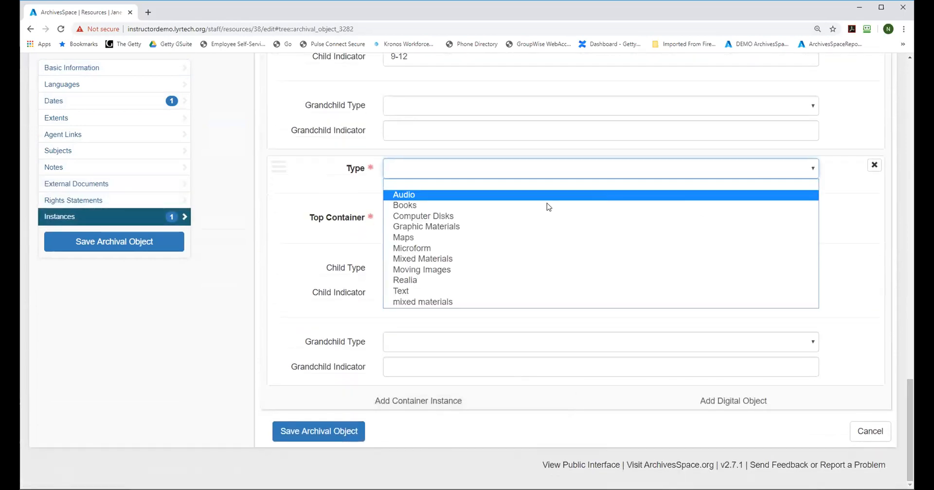
{"action": "left_click", "coordinate": [485, 217]}
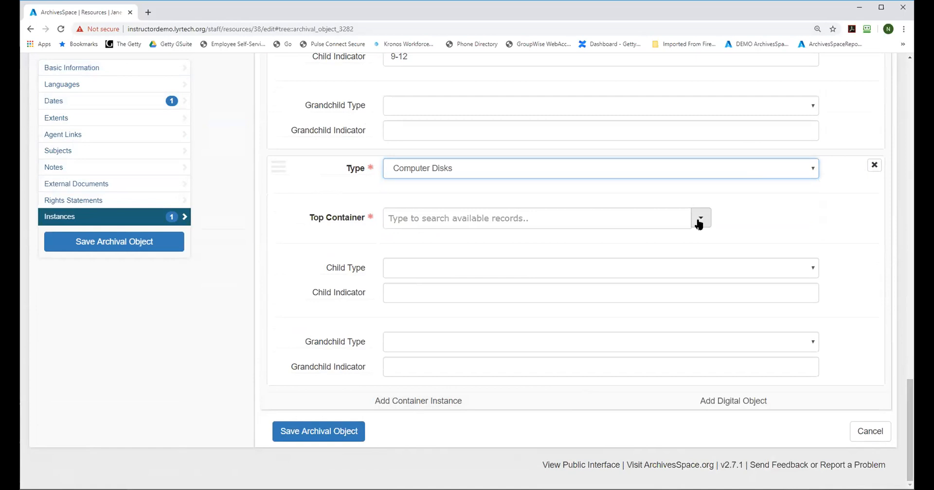
Step: Browse the top containers of the Wayward family papers resource and link the box Floppy disks 4 to the Computer Disks instance
{"action": "left_click", "coordinate": [700, 222]}
{"action": "left_click", "coordinate": [707, 242]}
{"action": "left_click", "coordinate": [310, 178]}
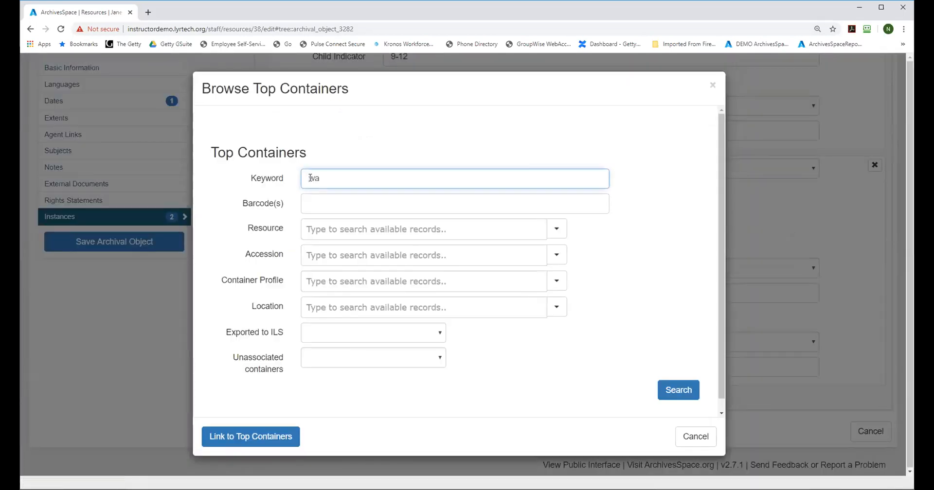
{"action": "left_click", "coordinate": [330, 230]}
{"action": "type", "text": "way"}
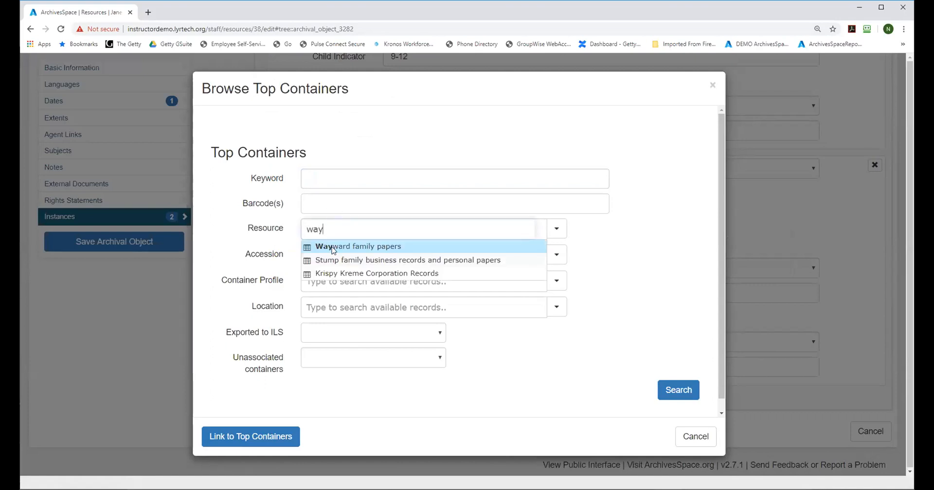
{"action": "left_click", "coordinate": [333, 249]}
{"action": "left_click", "coordinate": [679, 390]}
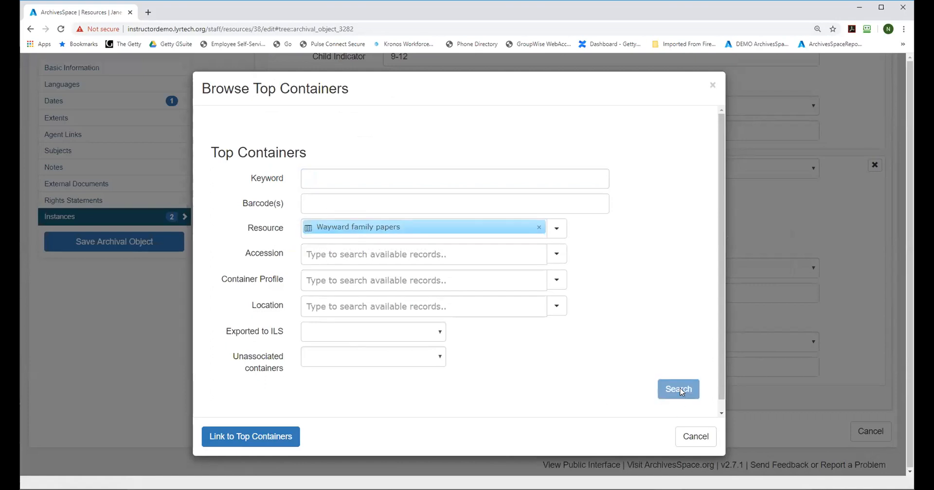
{"action": "left_click_drag", "start_coordinate": [721, 145], "coordinate": [698, 379]}
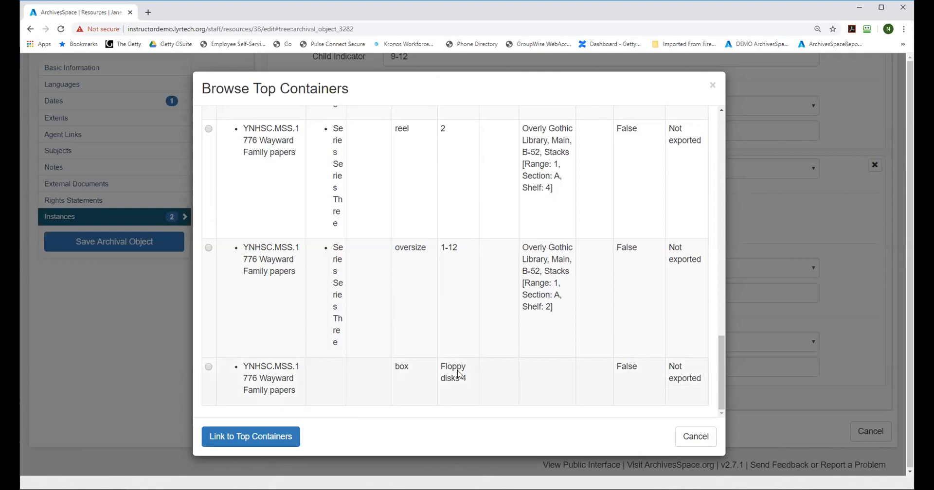
{"action": "left_click", "coordinate": [209, 367]}
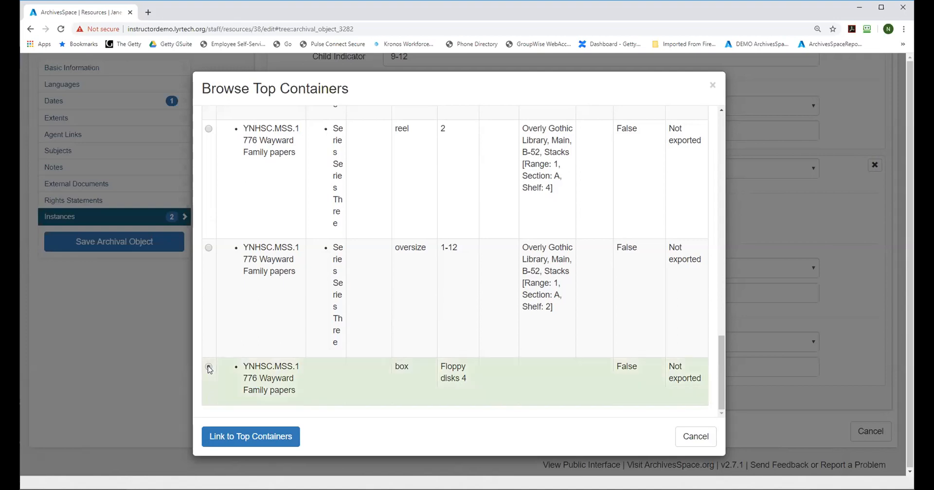
{"action": "left_click", "coordinate": [249, 437]}
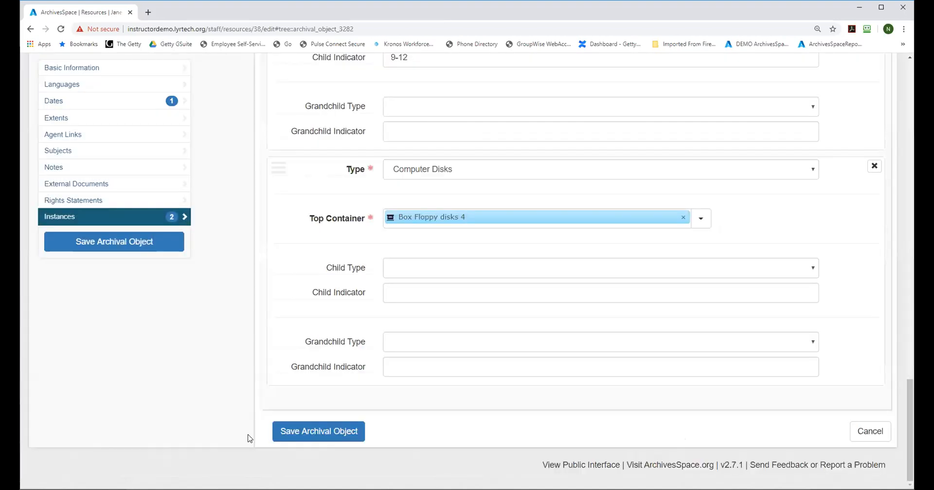
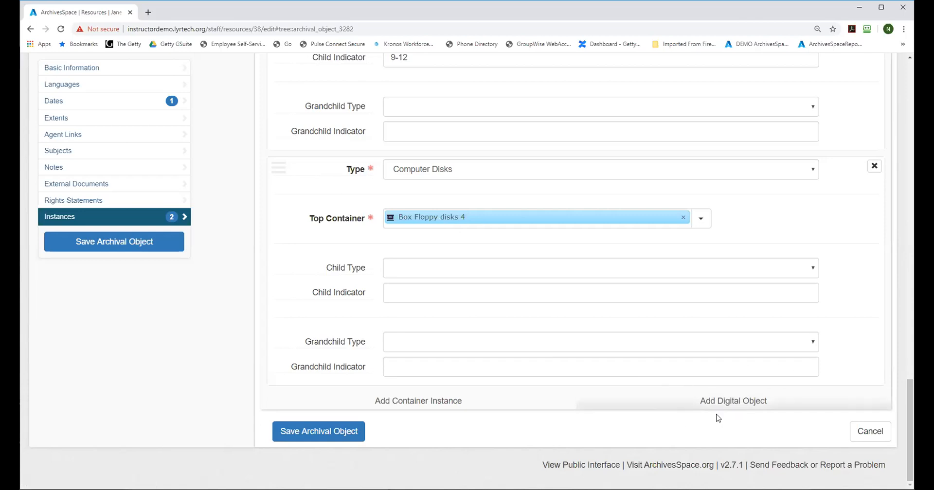
Step: Save the March 15, 1989 archival object with its container instances
{"action": "mouse_move", "coordinate": [909, 398]}
{"action": "left_mouse_down"}
{"action": "mouse_move", "coordinate": [909, 383]}
{"action": "mouse_move", "coordinate": [909, 398]}
{"action": "left_mouse_up"}
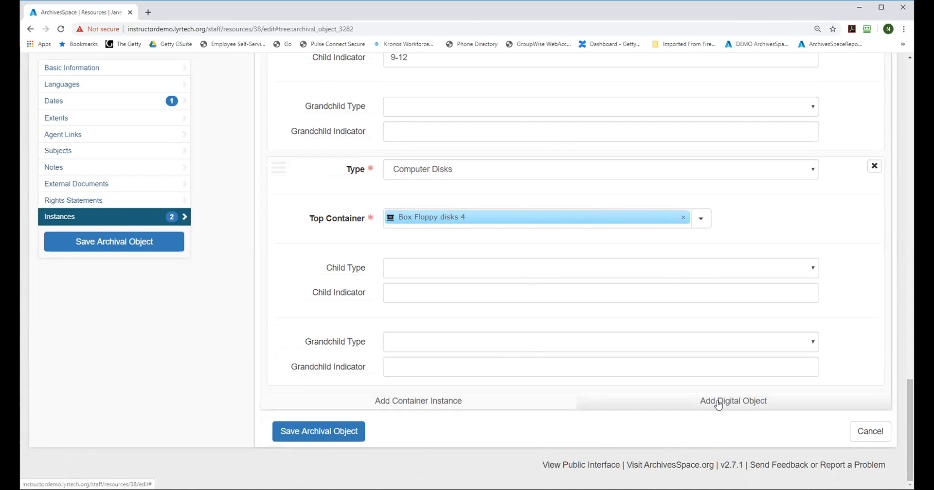
{"action": "left_click", "coordinate": [152, 246]}
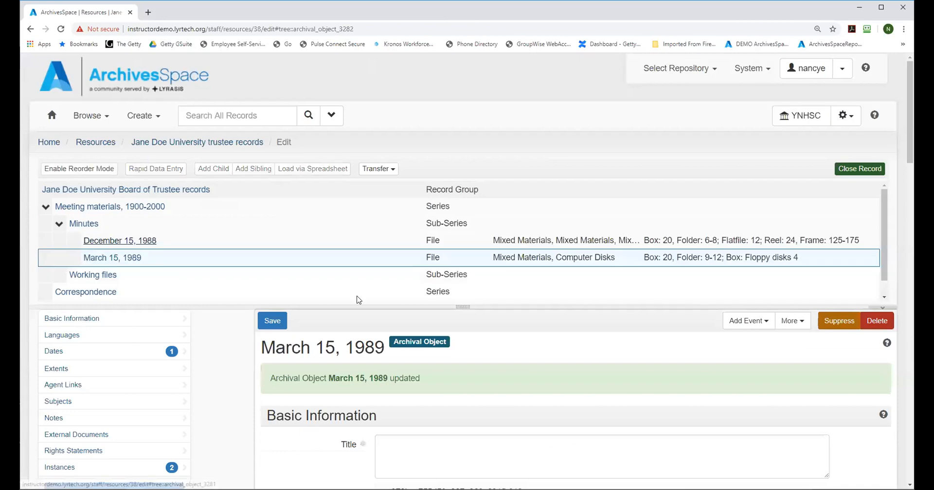
Step: Enlarge the resource tree area and open Rapid Data Entry for the Minutes sub-series
{"action": "left_click_drag", "start_coordinate": [460, 306], "coordinate": [461, 344]}
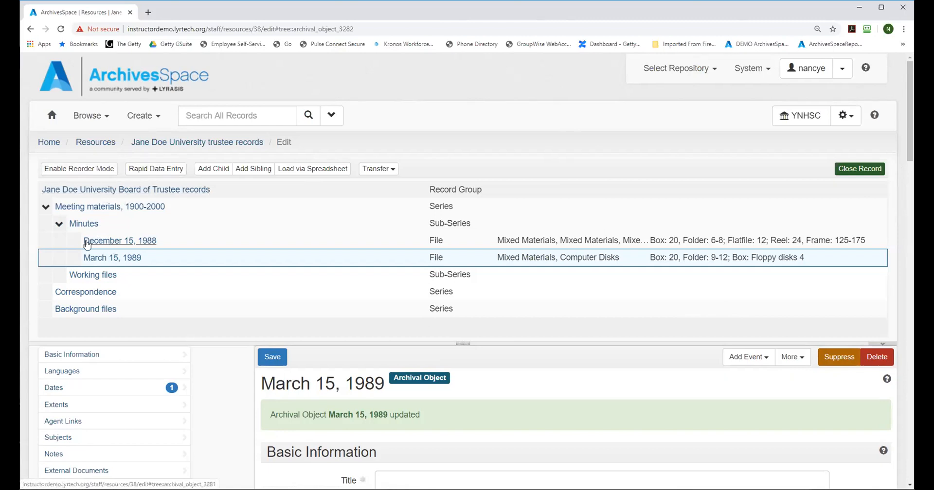
{"action": "left_click", "coordinate": [74, 225]}
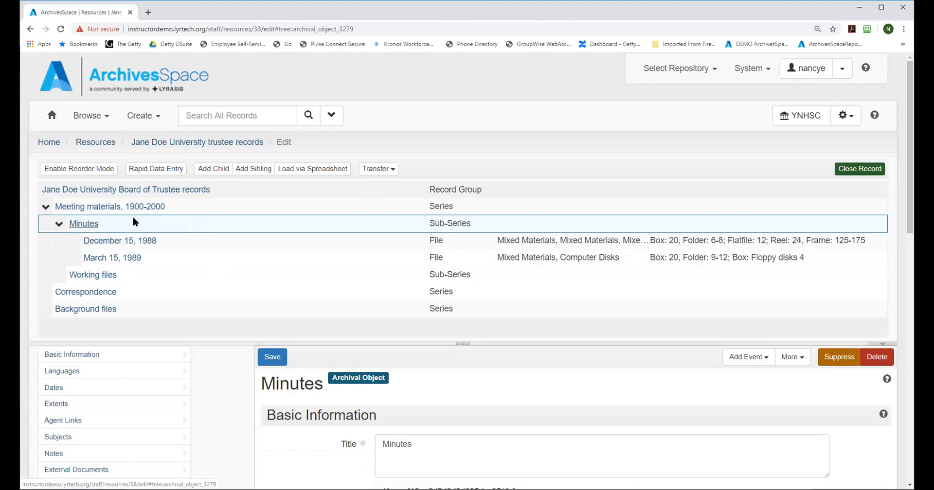
{"action": "left_click", "coordinate": [156, 171]}
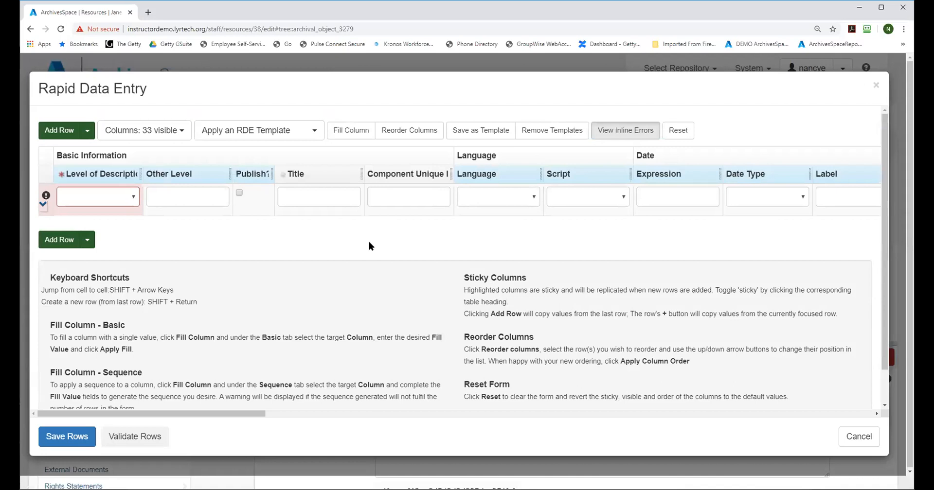
Step: Hide the Other Level, Component Unique Identifier, Language and Script columns in the Rapid Data Entry grid
{"action": "left_click", "coordinate": [172, 133]}
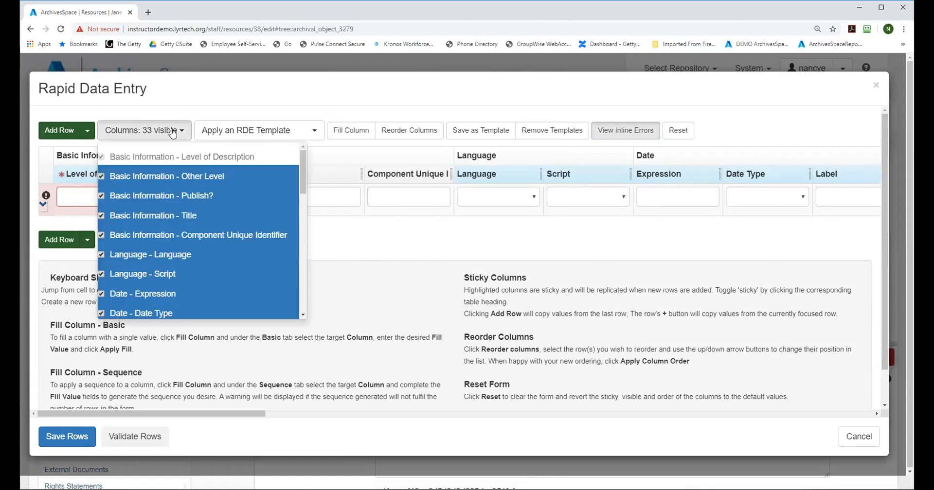
{"action": "left_click", "coordinate": [273, 95]}
{"action": "left_click", "coordinate": [181, 132]}
{"action": "left_click", "coordinate": [101, 177]}
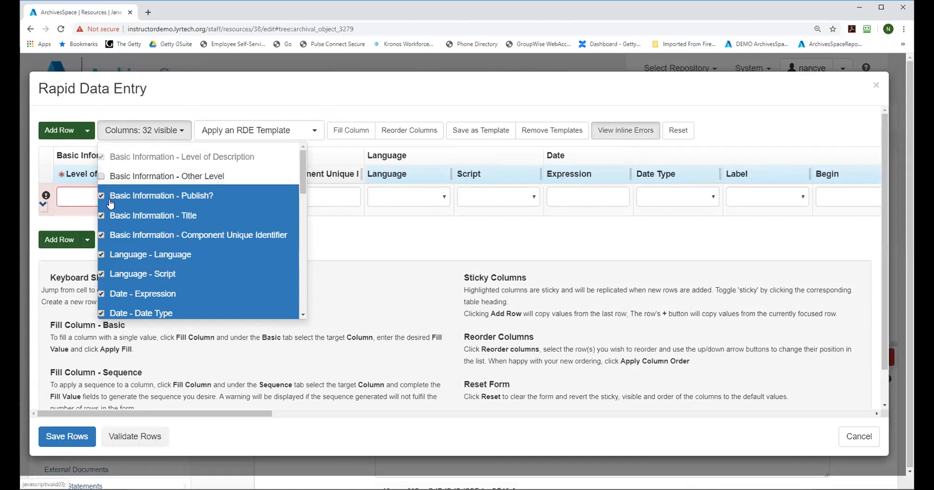
{"action": "left_click", "coordinate": [101, 235]}
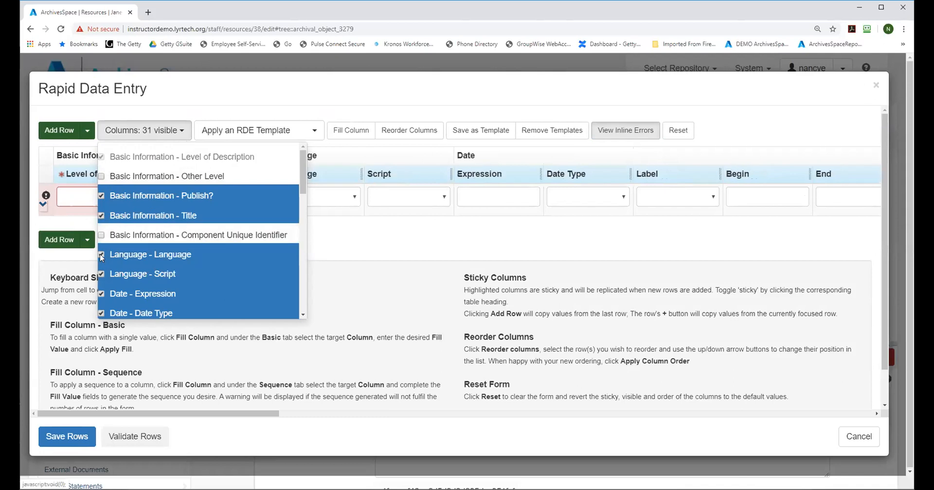
{"action": "left_click", "coordinate": [101, 255]}
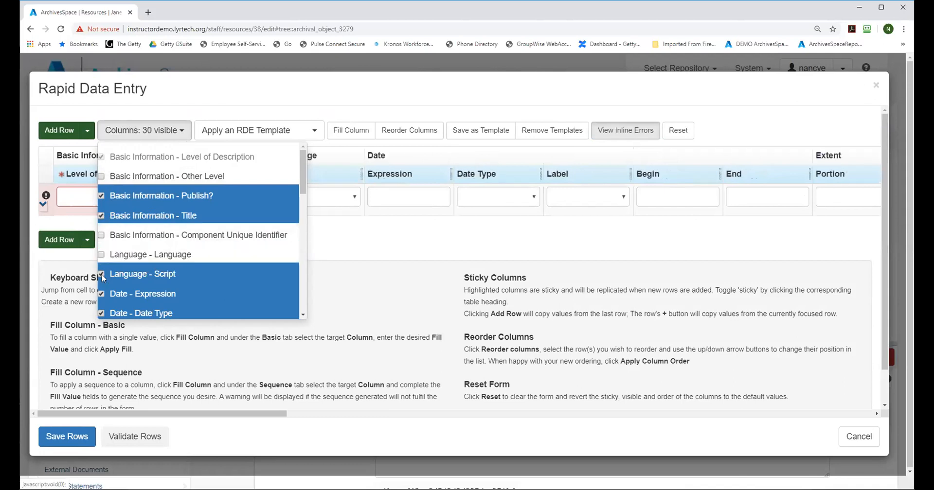
{"action": "left_click", "coordinate": [102, 275]}
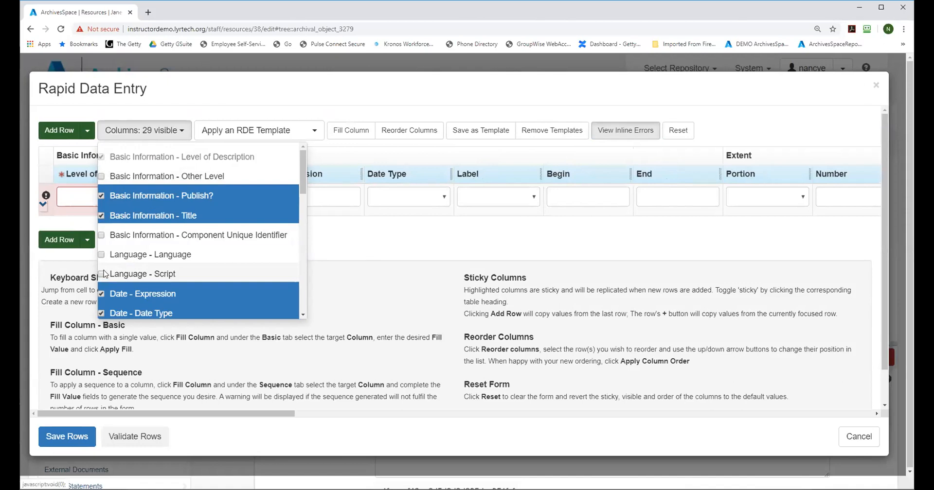
Step: Hide the Date - End and Date - Begin columns, keeping the date Expression, Date Type and Label
{"action": "left_click", "coordinate": [302, 315]}
{"action": "left_click", "coordinate": [303, 315]}
{"action": "left_click", "coordinate": [303, 315]}
{"action": "left_click", "coordinate": [302, 316]}
{"action": "left_click", "coordinate": [302, 316]}
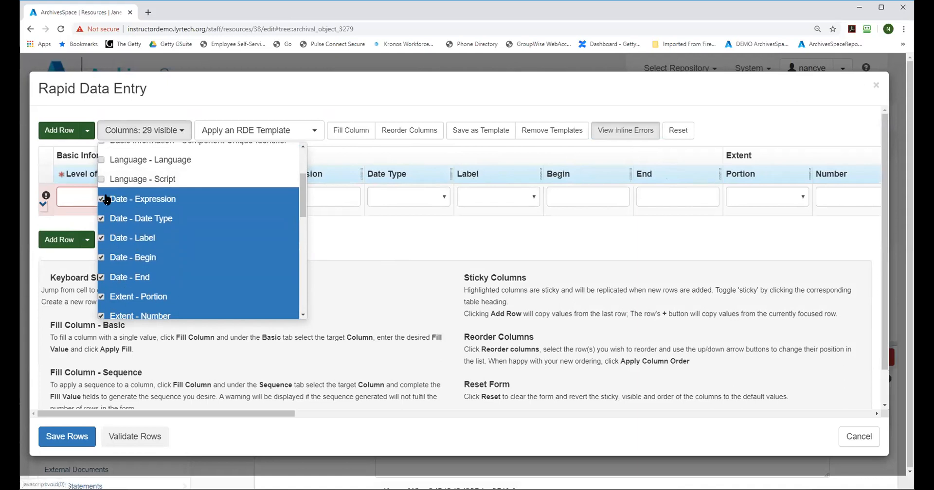
{"action": "left_click", "coordinate": [101, 276]}
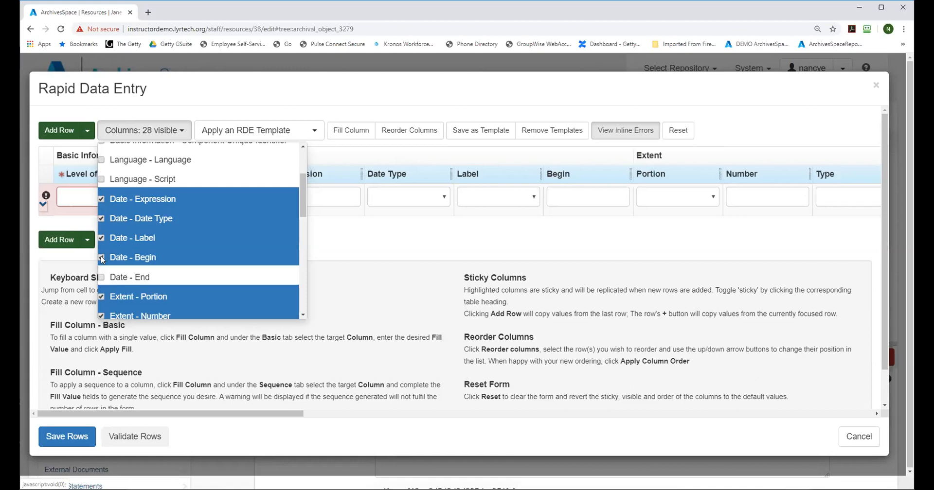
{"action": "left_click", "coordinate": [100, 256]}
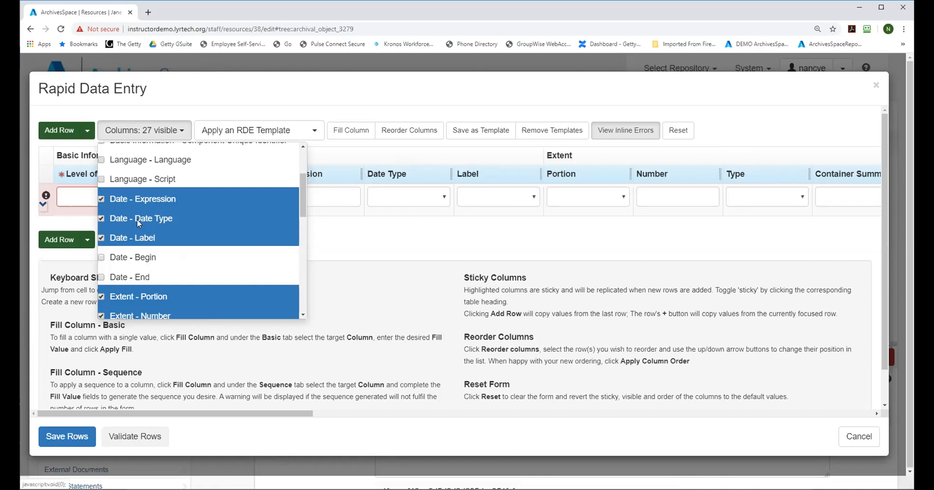
Step: Hide all Extent columns: Portion, Number, Type, Container Summary, Physical Details and Dimensions
{"action": "left_click_drag", "start_coordinate": [302, 188], "coordinate": [301, 214]}
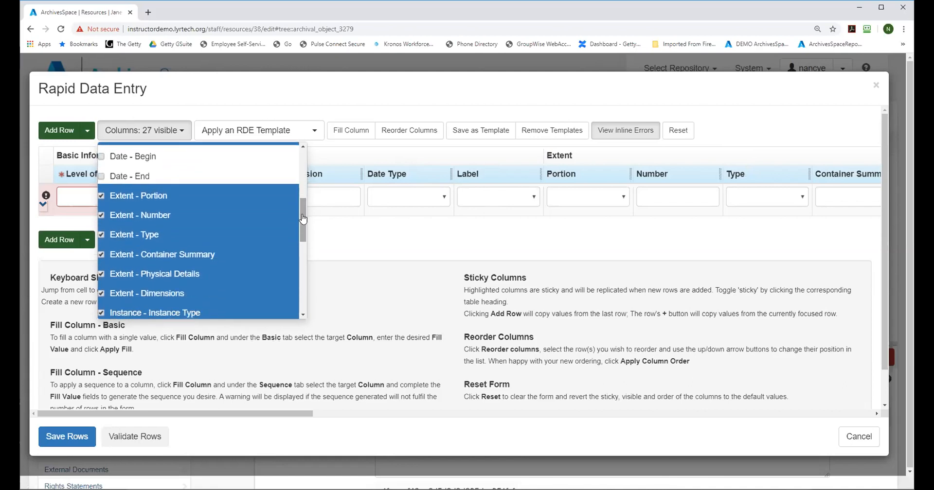
{"action": "left_click", "coordinate": [102, 197]}
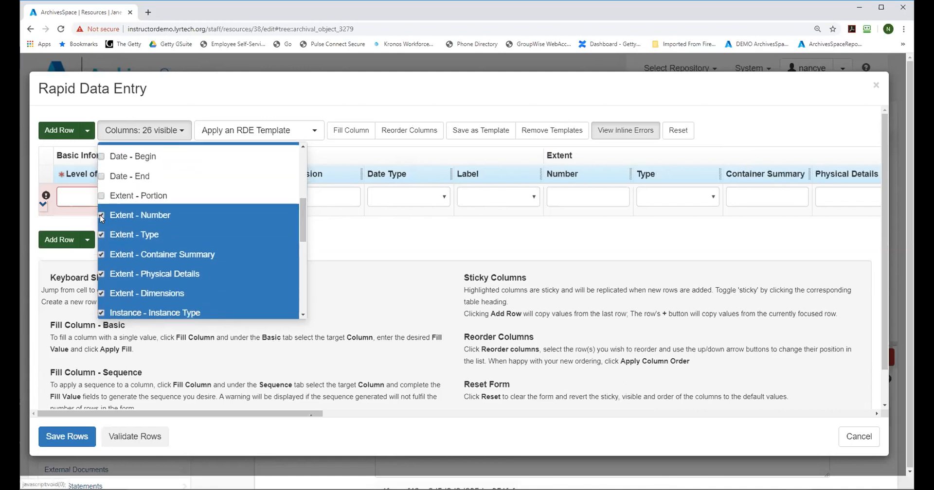
{"action": "left_click", "coordinate": [100, 215]}
{"action": "left_click", "coordinate": [101, 235]}
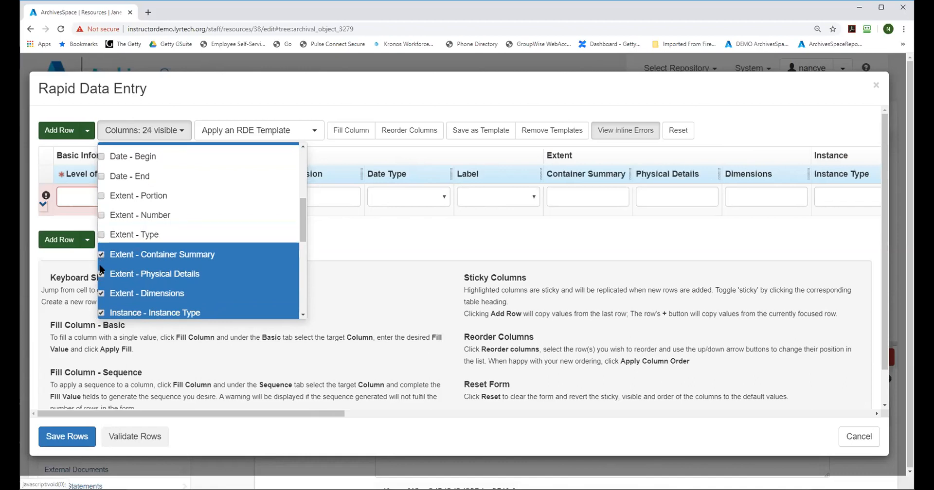
{"action": "left_click", "coordinate": [101, 263]}
{"action": "left_click", "coordinate": [102, 275]}
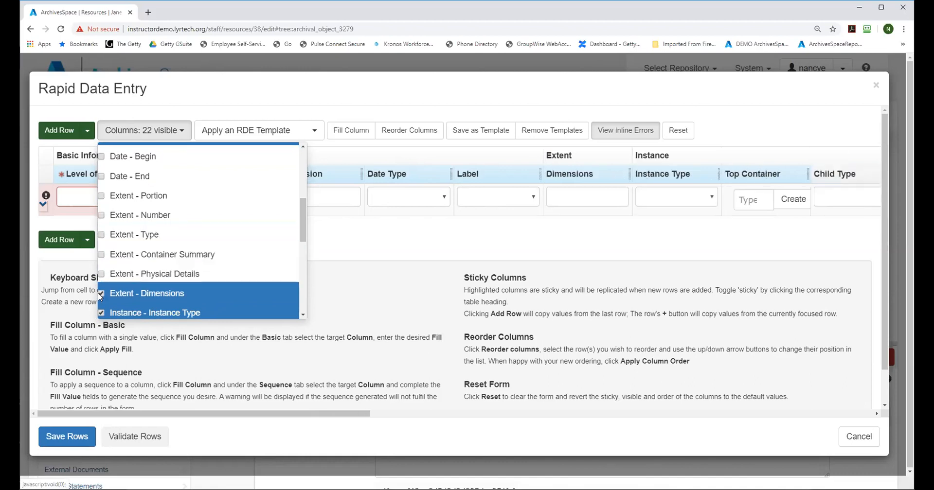
{"action": "left_click", "coordinate": [101, 293]}
Step: Hide the Instance - Grandchild Type and Instance - Grandchild Indicator columns
{"action": "left_click_drag", "start_coordinate": [304, 210], "coordinate": [306, 249]}
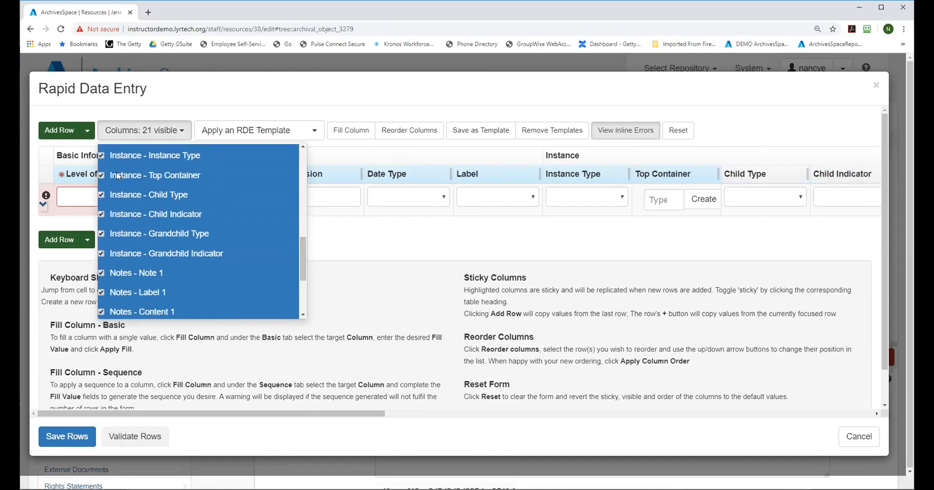
{"action": "left_click", "coordinate": [101, 234]}
{"action": "left_click", "coordinate": [102, 253]}
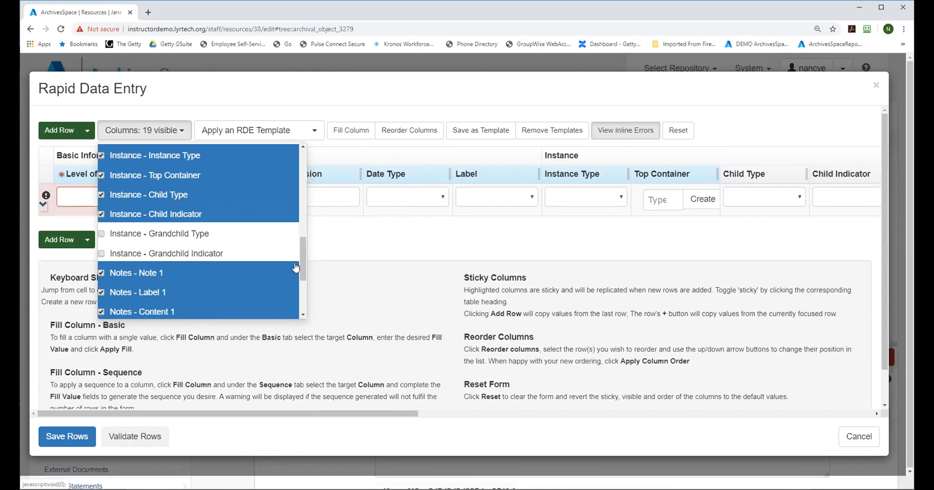
Step: Hide the Notes columns from Note 1 through Label 3 and close the column list
{"action": "left_click_drag", "start_coordinate": [302, 250], "coordinate": [307, 276]}
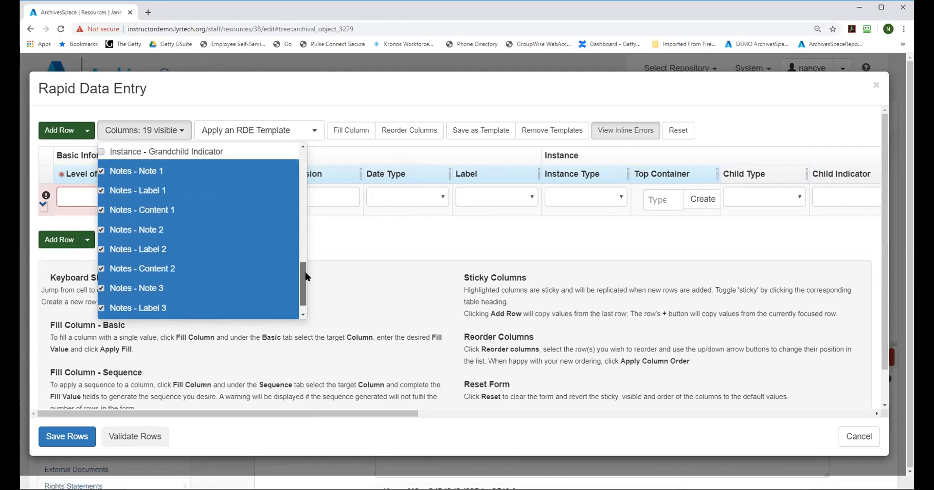
{"action": "left_click", "coordinate": [101, 172]}
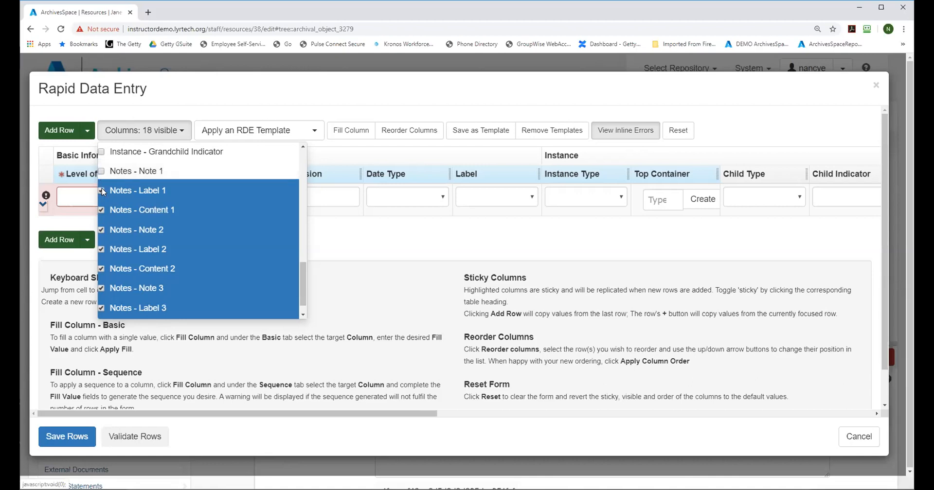
{"action": "left_click", "coordinate": [102, 192]}
{"action": "left_click", "coordinate": [101, 212]}
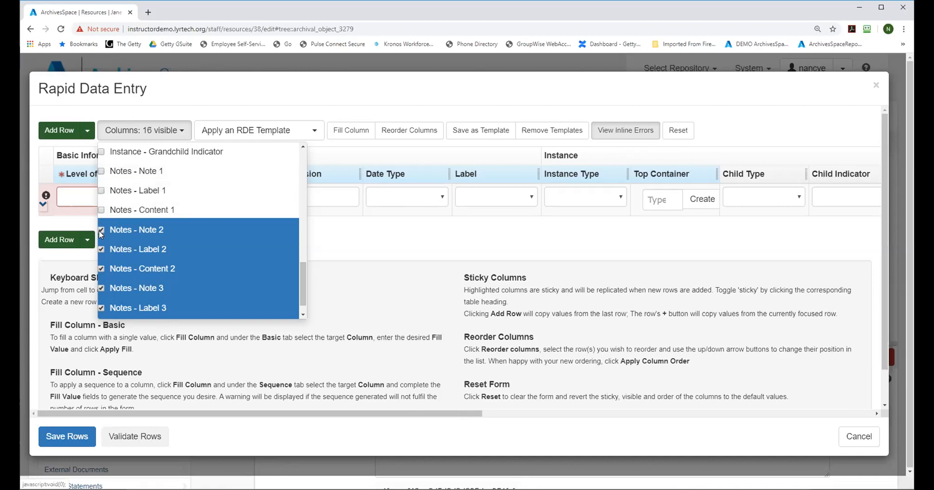
{"action": "left_click", "coordinate": [100, 230]}
{"action": "left_click", "coordinate": [101, 249]}
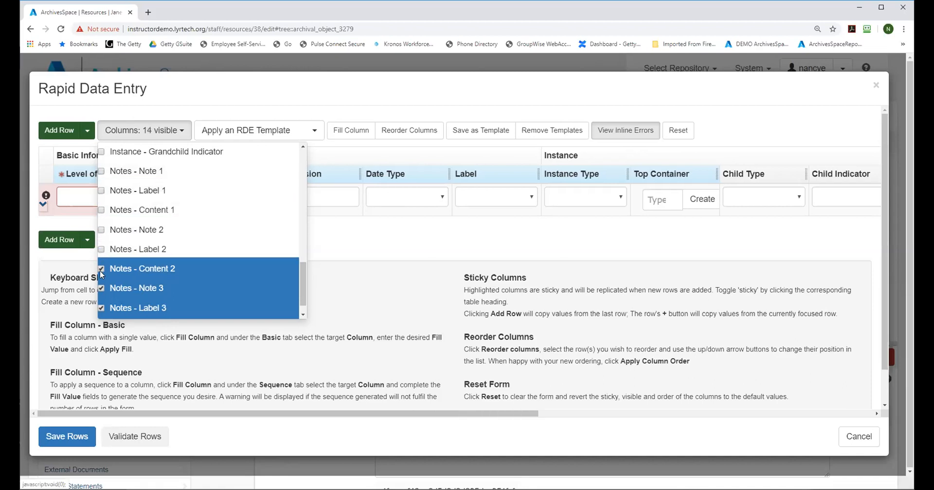
{"action": "left_click", "coordinate": [101, 270]}
{"action": "left_click", "coordinate": [101, 288]}
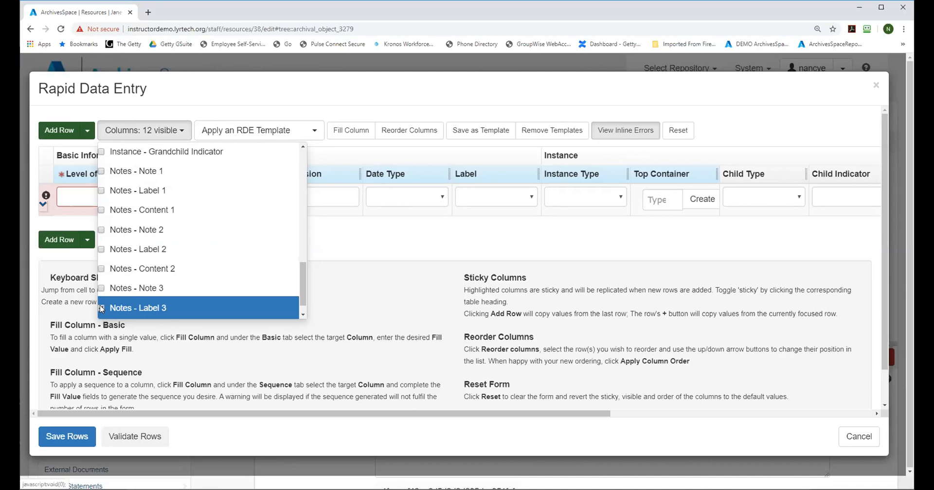
{"action": "left_click", "coordinate": [102, 309]}
{"action": "left_click", "coordinate": [380, 235]}
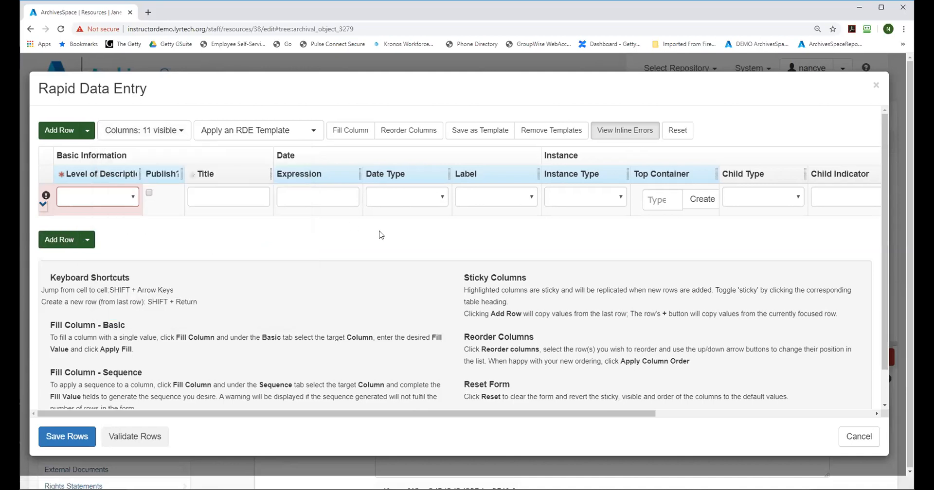
Step: Save the current column layout as a Rapid Data Entry template named "Basic data entry tem"
{"action": "left_click_drag", "start_coordinate": [543, 415], "coordinate": [412, 426]}
{"action": "left_click", "coordinate": [481, 134]}
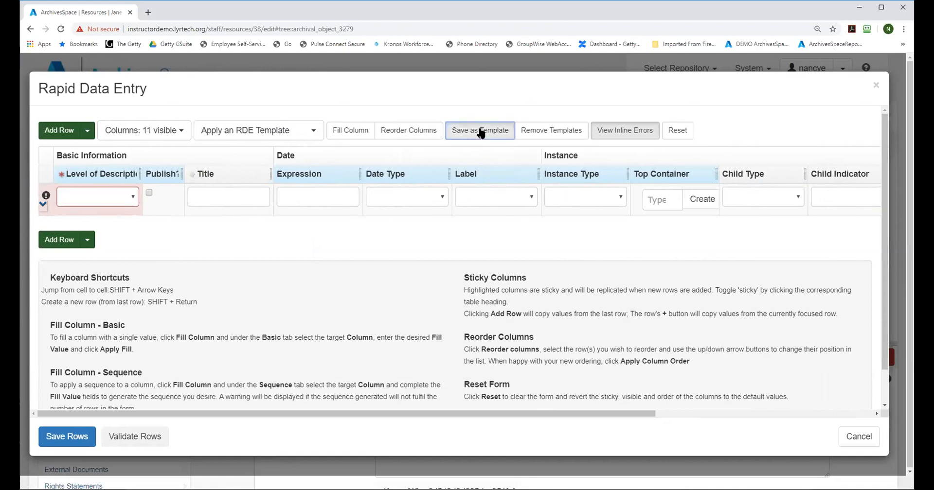
{"action": "left_click", "coordinate": [237, 161]}
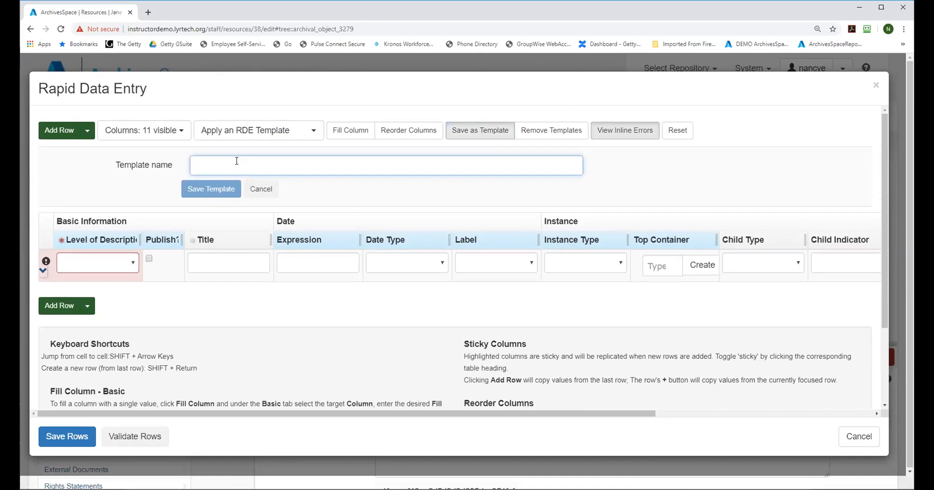
{"action": "type", "text": "Basic data"}
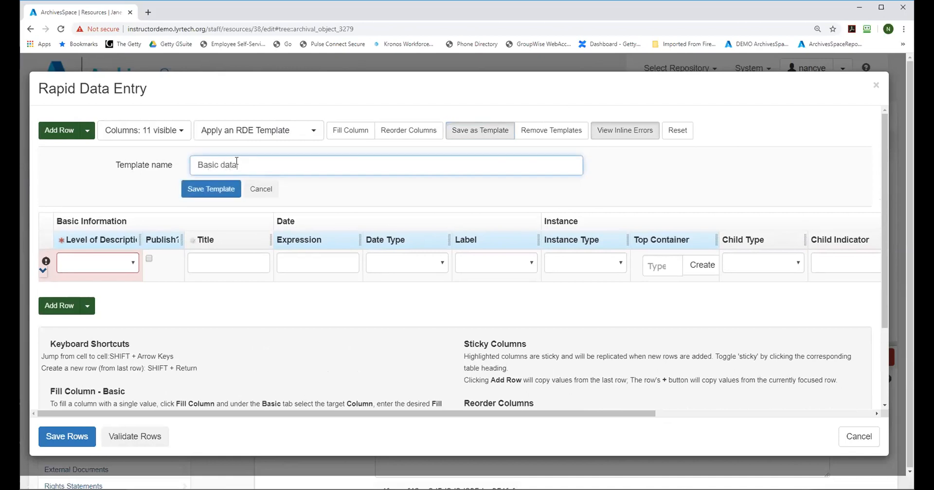
{"action": "type", "text": " entry template"}
{"action": "left_click", "coordinate": [205, 189]}
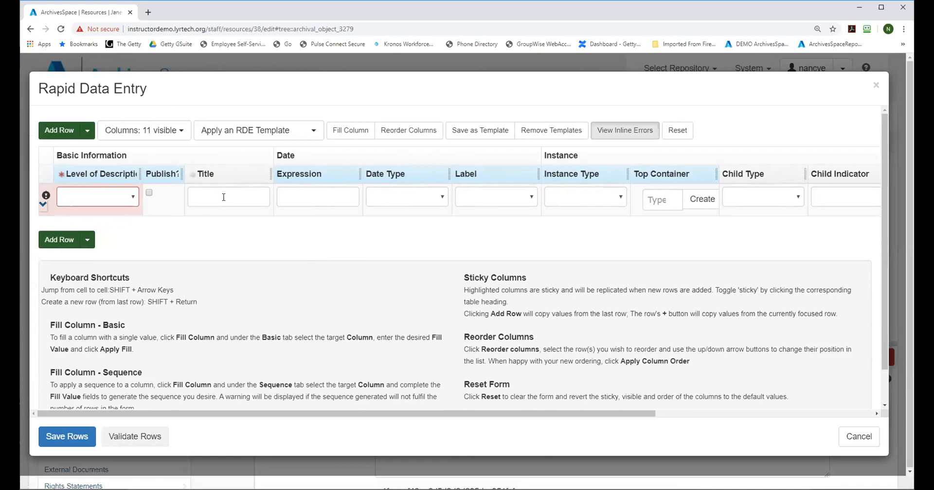
Step: Set the first row's level of description to File and mark it for publishing, narrowing the level column
{"action": "left_click", "coordinate": [133, 199]}
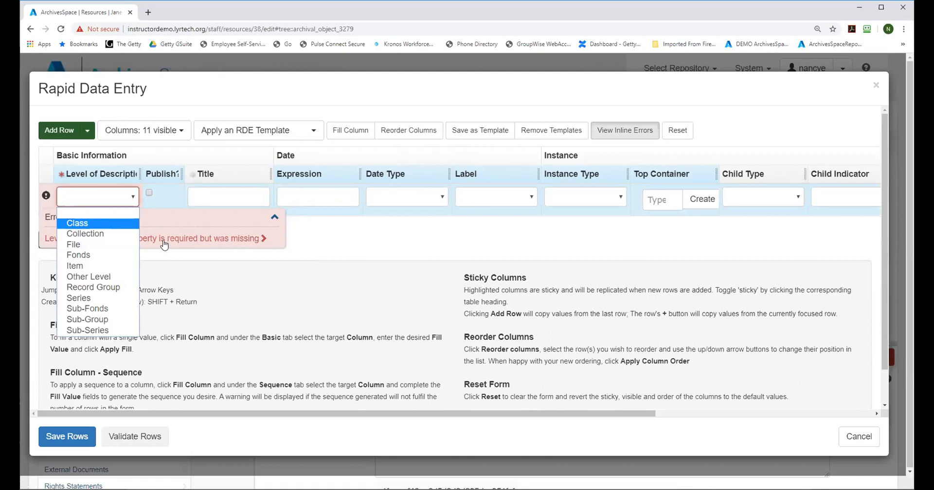
{"action": "left_click", "coordinate": [85, 249]}
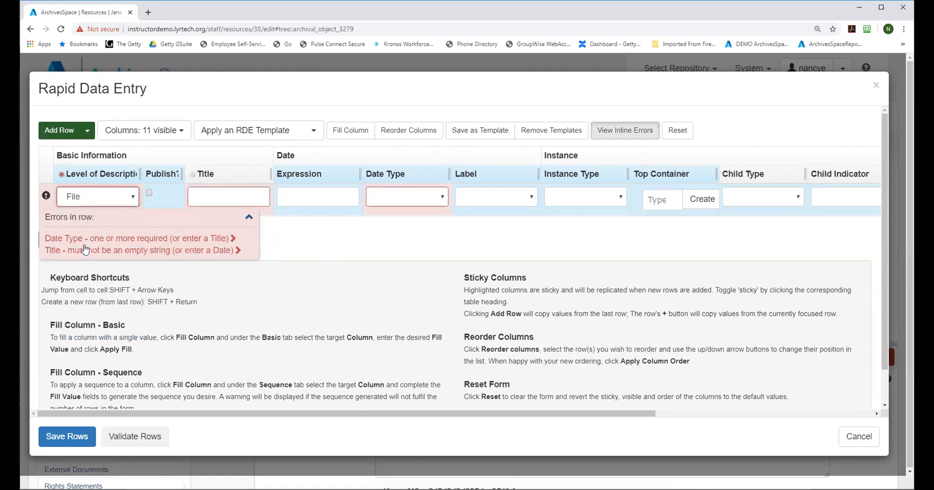
{"action": "left_click", "coordinate": [149, 193]}
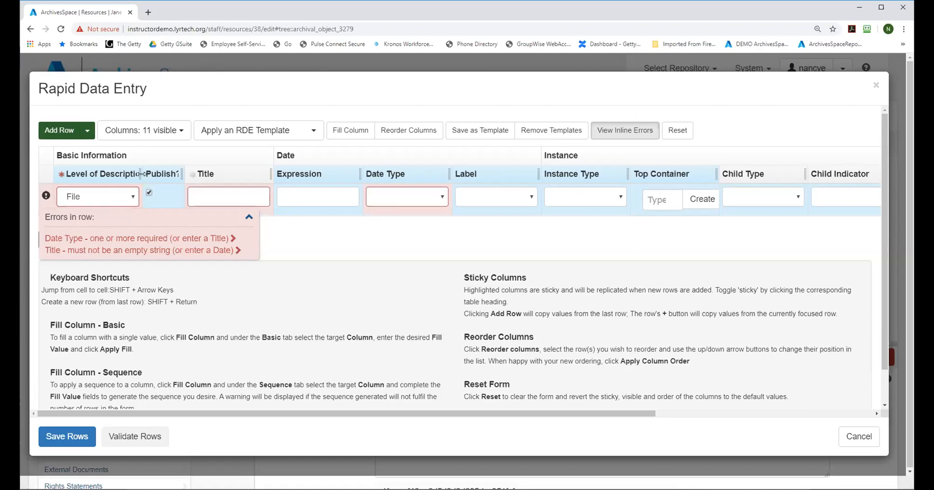
{"action": "left_click_drag", "start_coordinate": [139, 171], "coordinate": [104, 185]}
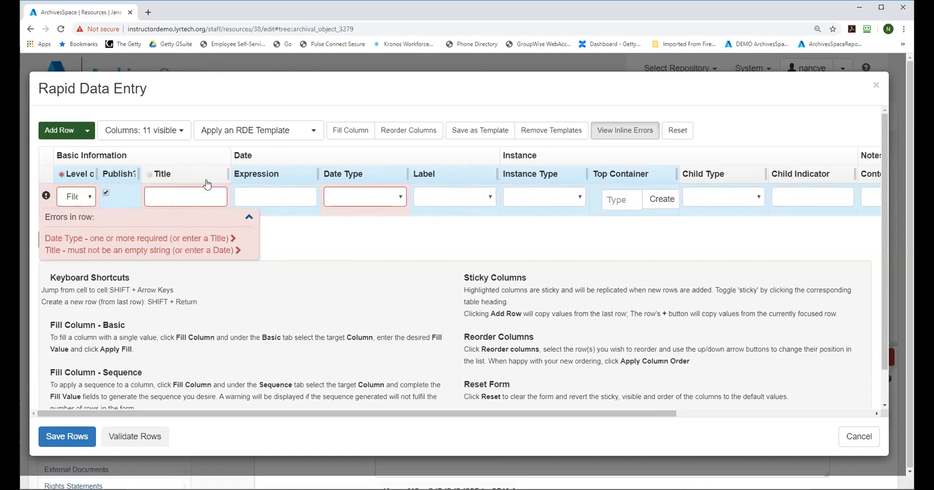
Step: Hide the Basic Information - Title column and close the column list
{"action": "left_click", "coordinate": [135, 137]}
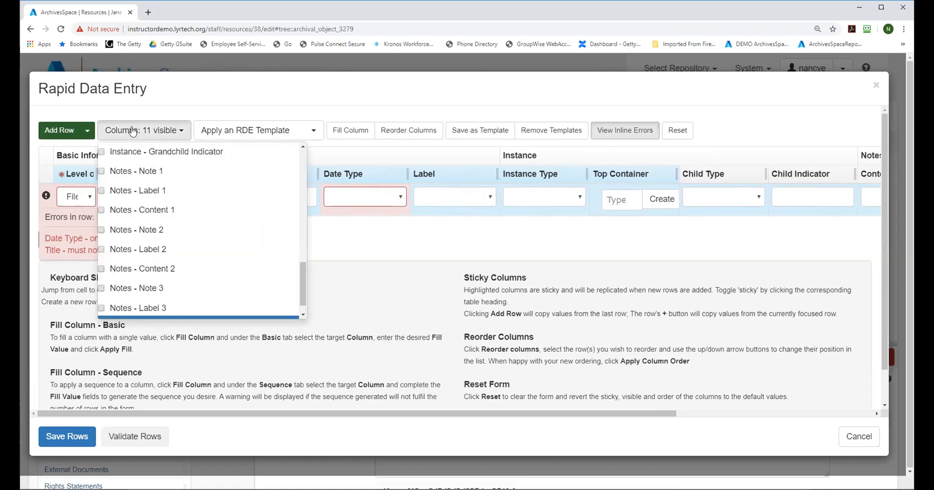
{"action": "left_click_drag", "start_coordinate": [299, 277], "coordinate": [298, 248]}
{"action": "scroll", "coordinate": [299, 245], "scroll_direction": "up", "scroll_amount": 2}
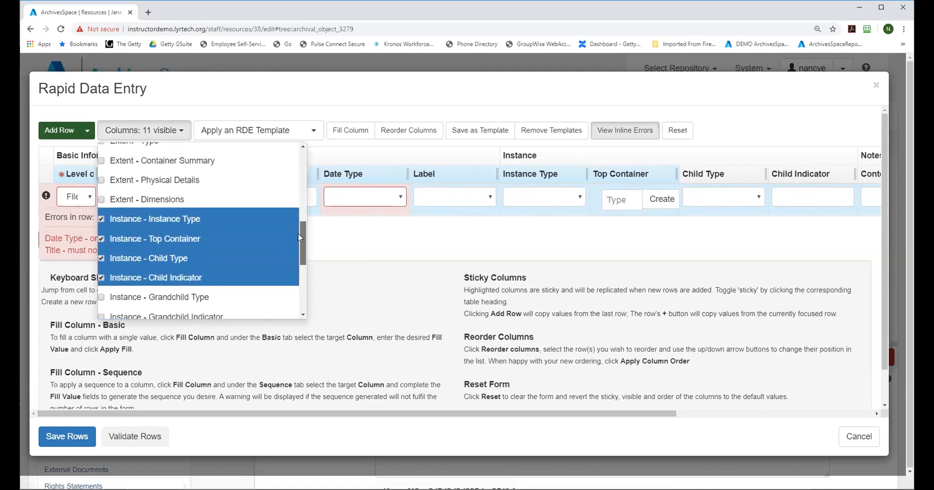
{"action": "left_click_drag", "start_coordinate": [303, 242], "coordinate": [298, 165]}
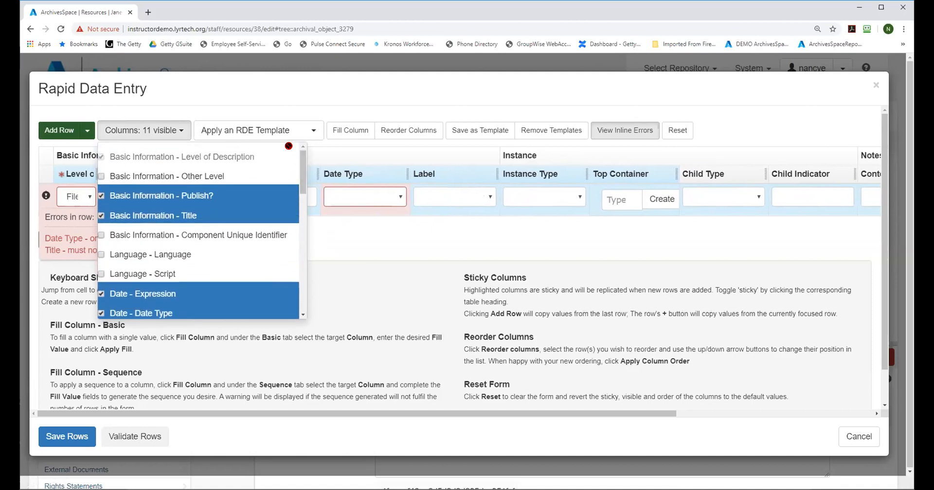
{"action": "left_click", "coordinate": [102, 218]}
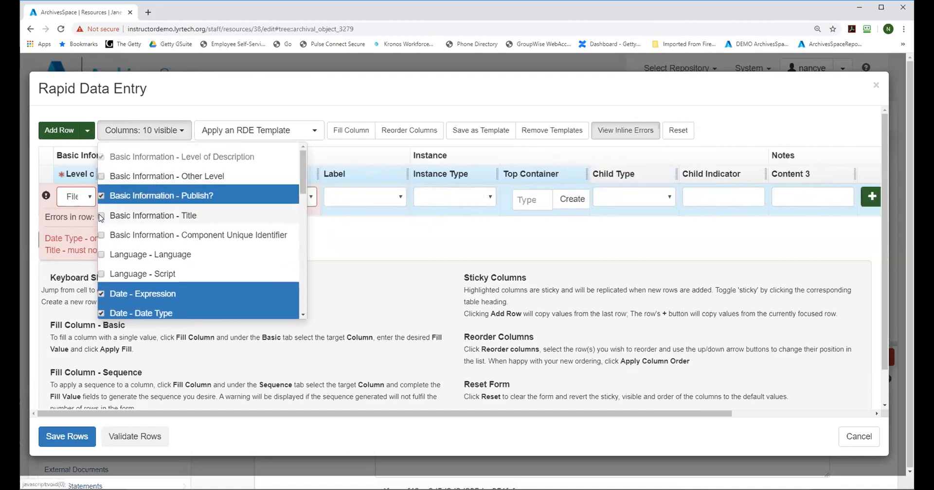
{"action": "left_click", "coordinate": [391, 245]}
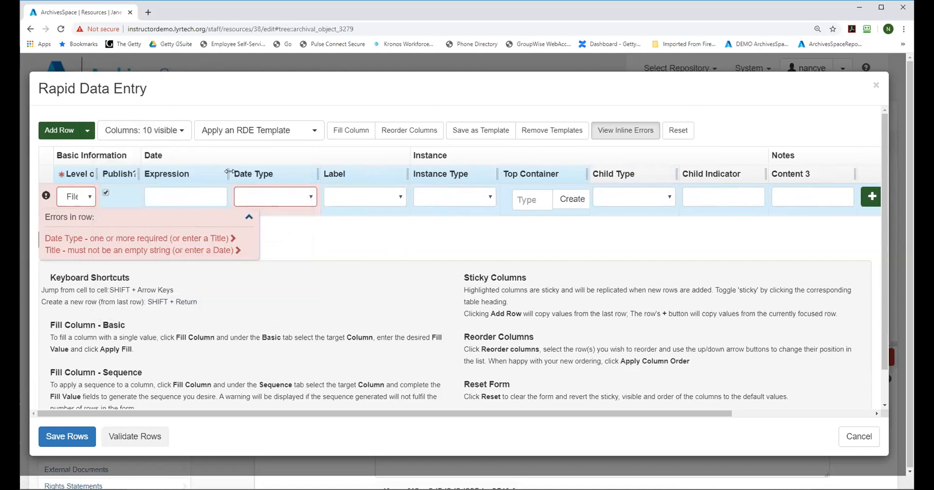
Step: Set the first row's date type to Single and date label to Creation, narrowing the Date Type and Label columns
{"action": "left_click_drag", "start_coordinate": [227, 170], "coordinate": [234, 170]}
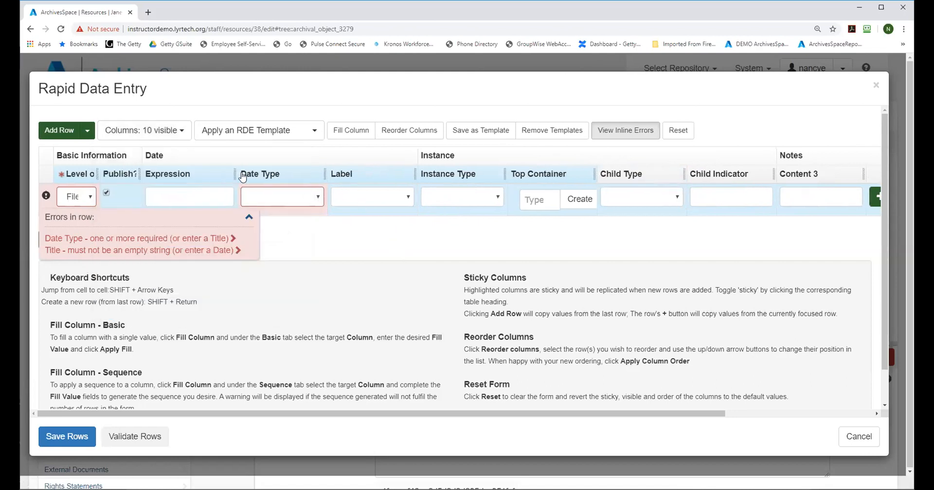
{"action": "left_click", "coordinate": [317, 198]}
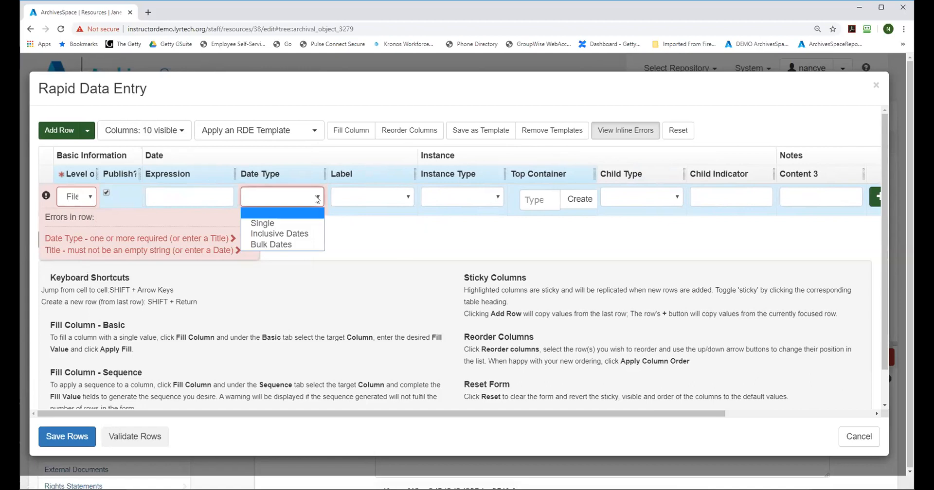
{"action": "left_click", "coordinate": [281, 224]}
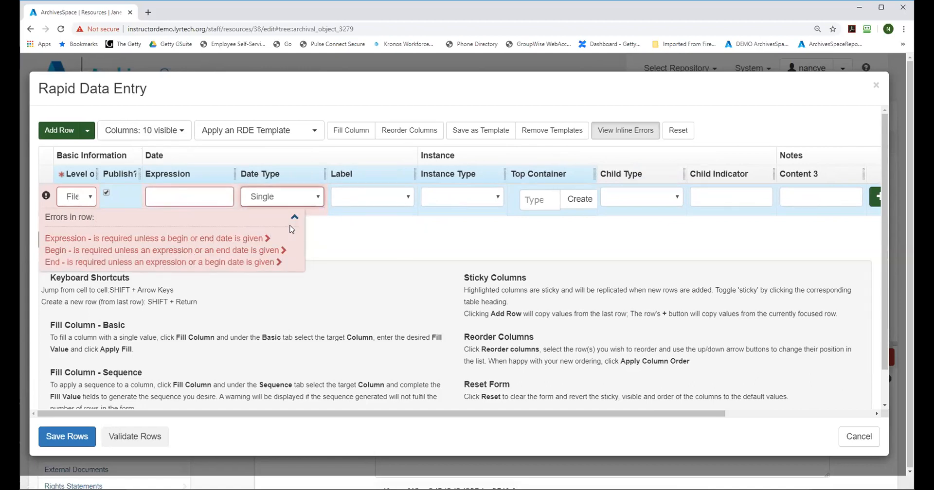
{"action": "left_click", "coordinate": [361, 199]}
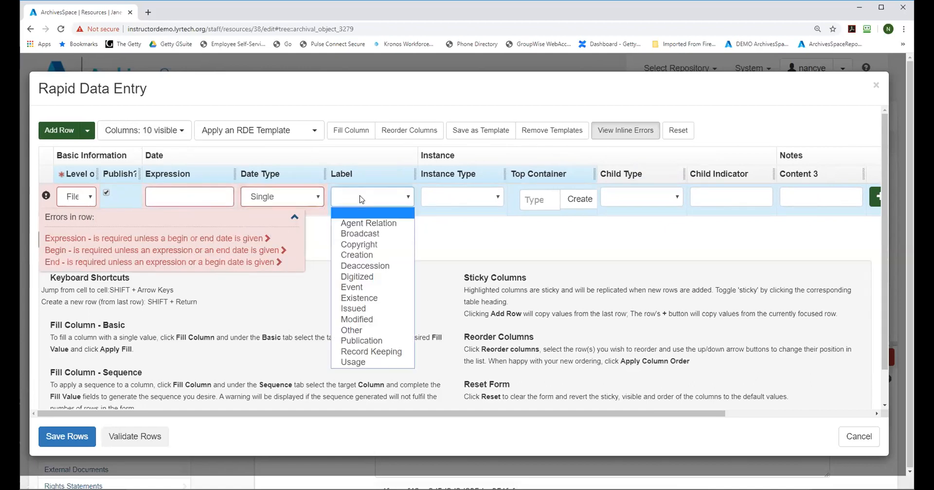
{"action": "left_click", "coordinate": [365, 259]}
{"action": "left_click_drag", "start_coordinate": [415, 173], "coordinate": [290, 175]}
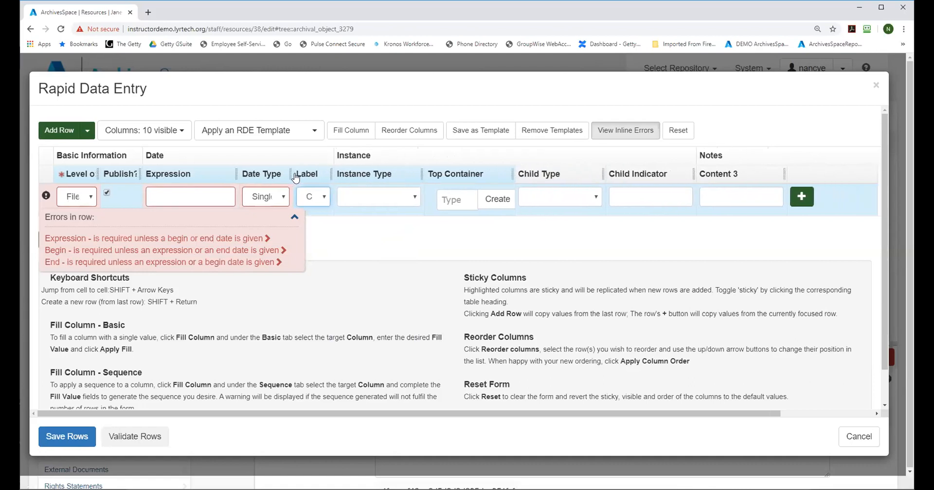
Step: Set the first row's instance type to Mixed Materials and narrow the Instance Type column
{"action": "left_click", "coordinate": [386, 197]}
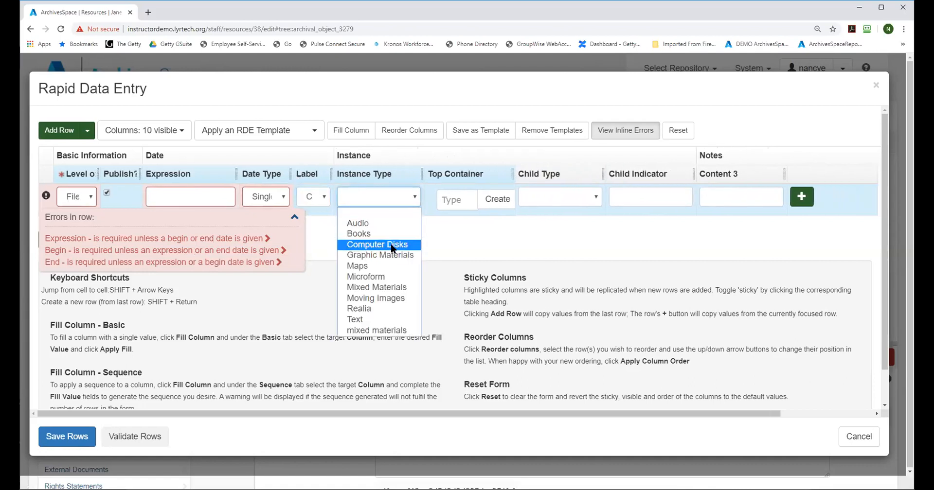
{"action": "left_click", "coordinate": [393, 288]}
{"action": "left_click_drag", "start_coordinate": [421, 174], "coordinate": [389, 175]}
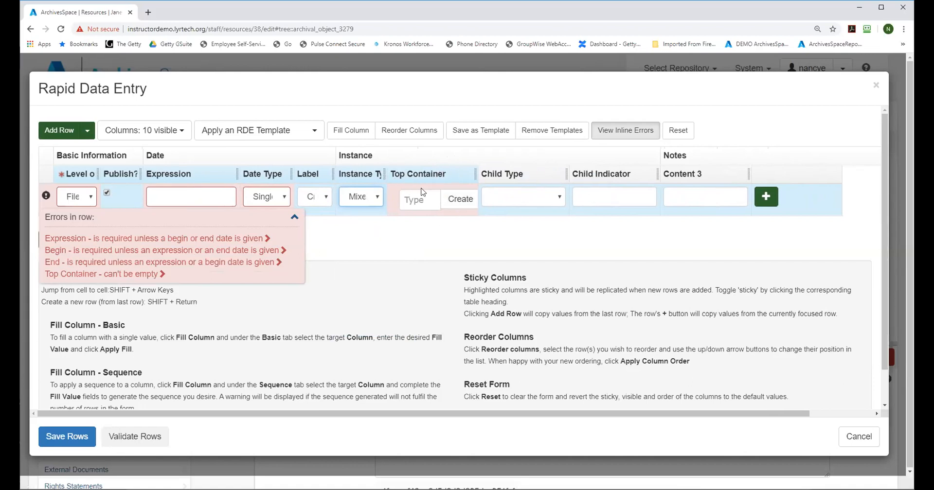
Step: Make the Child Type column sticky and set the first row's child type to Folder
{"action": "left_click", "coordinate": [549, 179]}
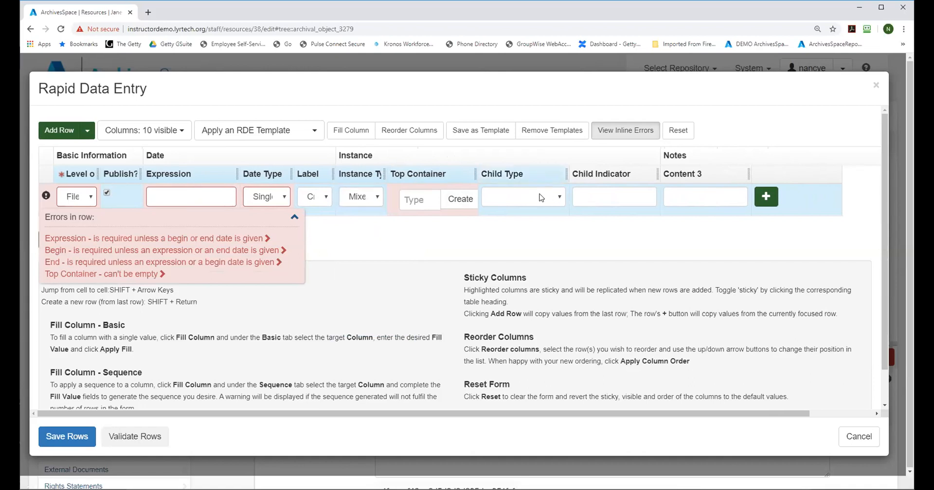
{"action": "left_click", "coordinate": [541, 197]}
{"action": "left_click", "coordinate": [521, 235]}
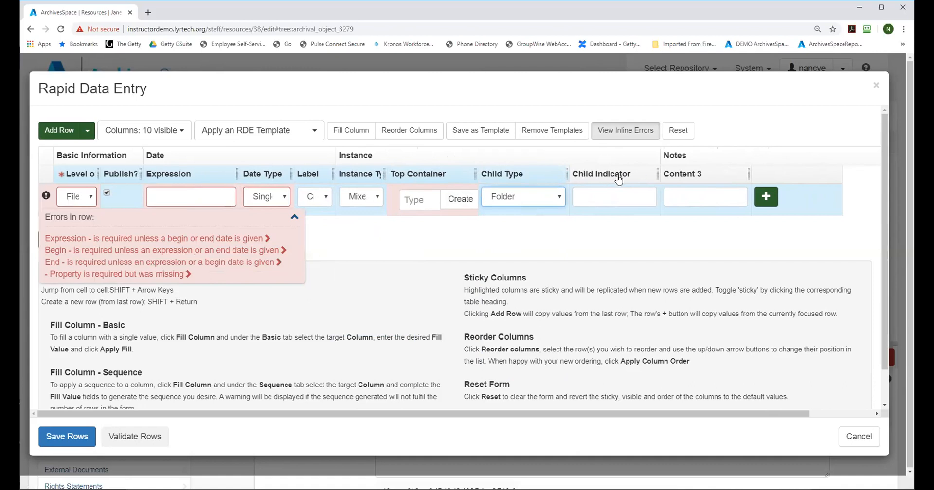
{"action": "left_click", "coordinate": [586, 195]}
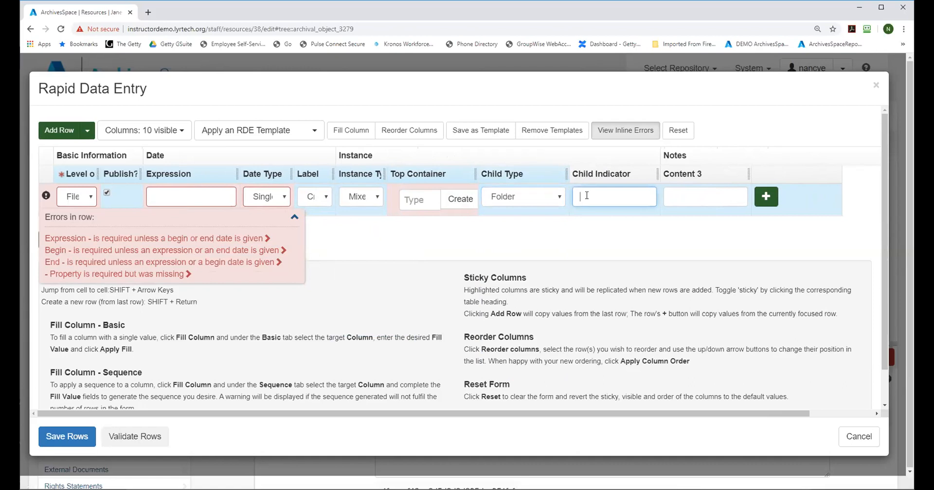
Step: Hide the Notes - Content 3 column and close the column list
{"action": "left_click", "coordinate": [158, 132]}
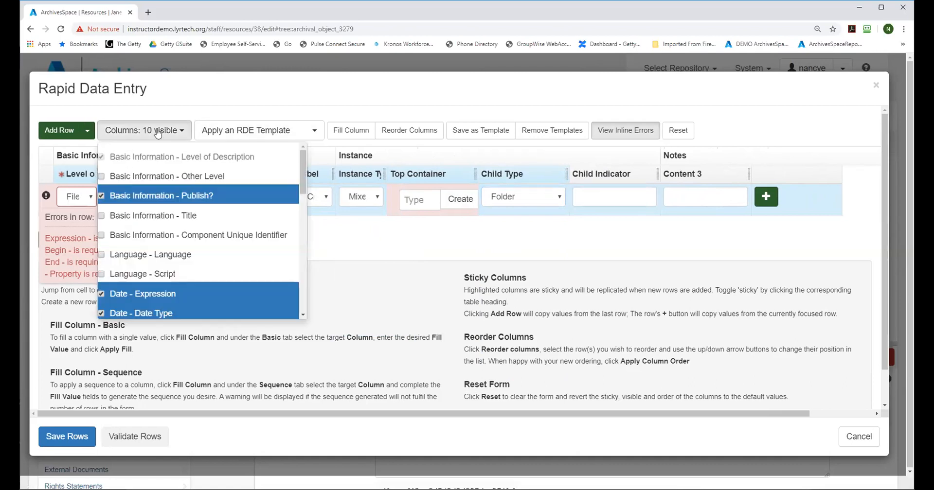
{"action": "scroll", "coordinate": [308, 244], "scroll_direction": "down", "scroll_amount": 6}
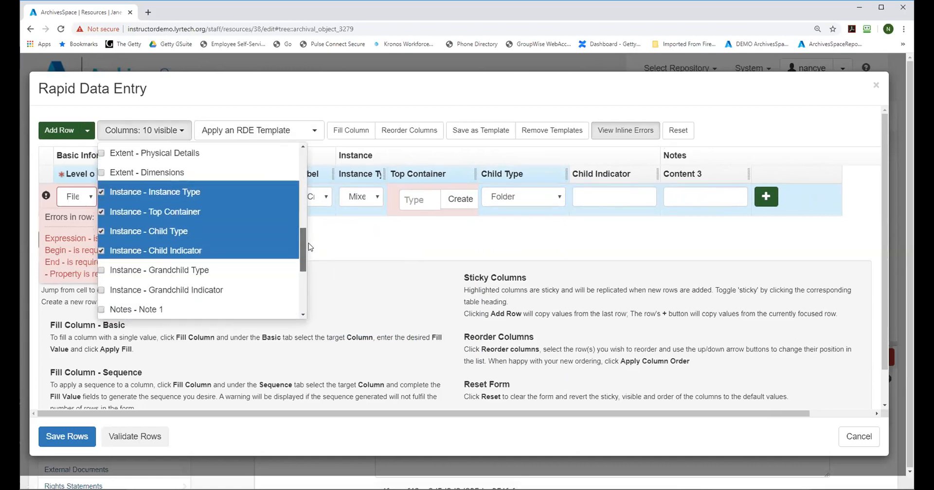
{"action": "scroll", "coordinate": [309, 243], "scroll_direction": "down", "scroll_amount": 3}
{"action": "left_click", "coordinate": [162, 307]}
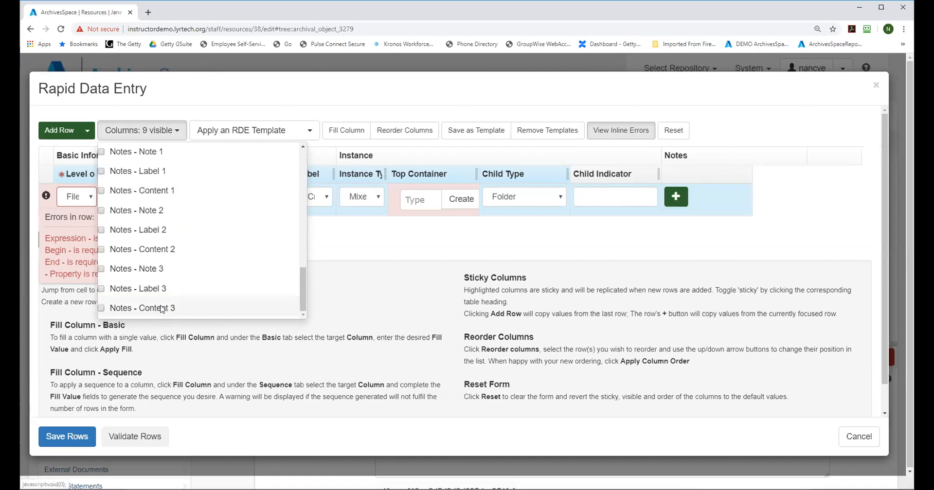
{"action": "left_click", "coordinate": [382, 243]}
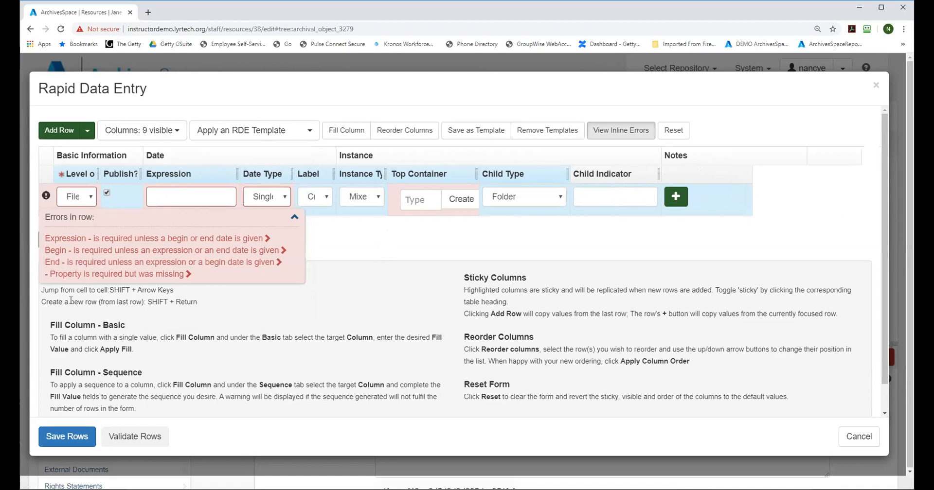
Step: Turn off sticky for the date Expression column and enter May 2, 1900 as the first row's date expression
{"action": "left_click", "coordinate": [194, 197]}
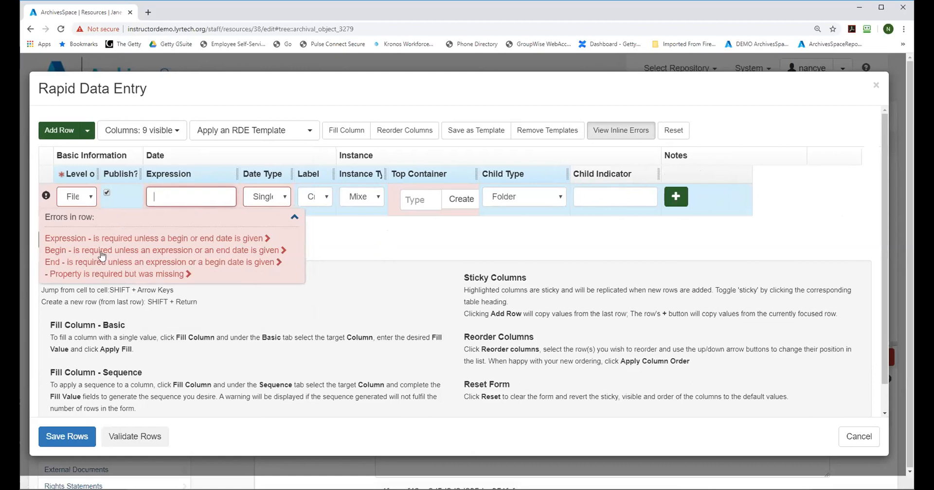
{"action": "left_click", "coordinate": [173, 175]}
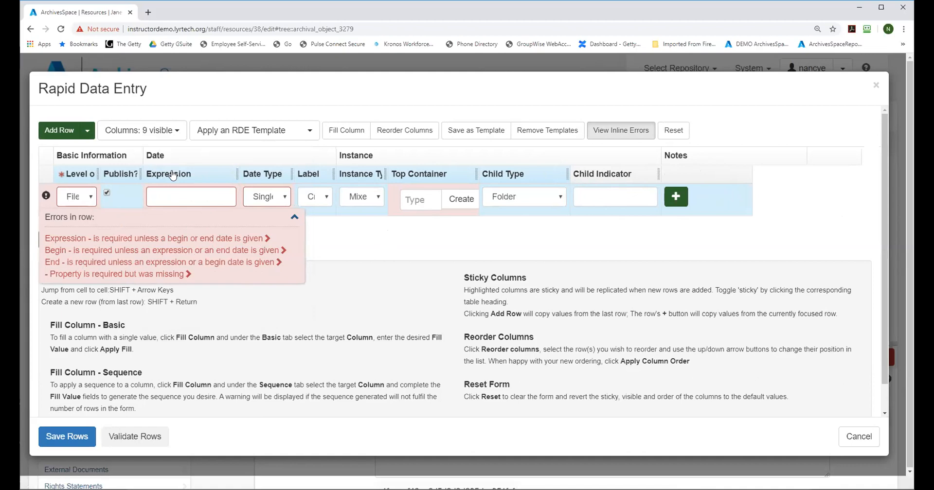
{"action": "left_click", "coordinate": [172, 175]}
{"action": "left_click", "coordinate": [173, 196]}
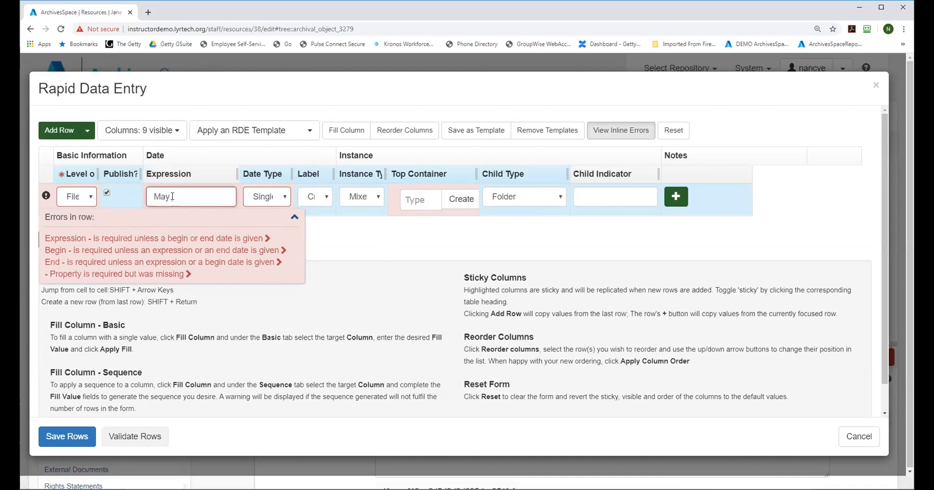
{"action": "type", "text": "900"}
{"action": "left_click", "coordinate": [334, 249]}
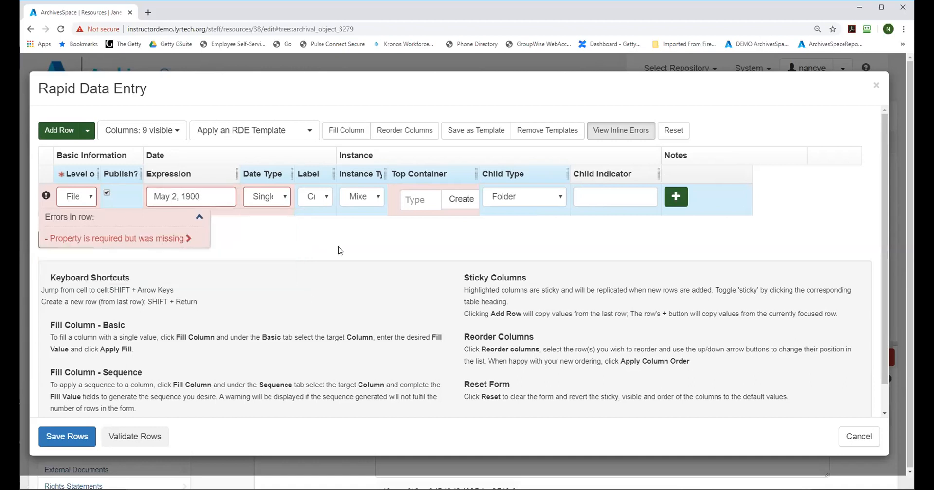
Step: Widen the Top Container column, create and link a Box top container with indicator 1, and set the child indicator to 1-2
{"action": "left_click", "coordinate": [459, 199]}
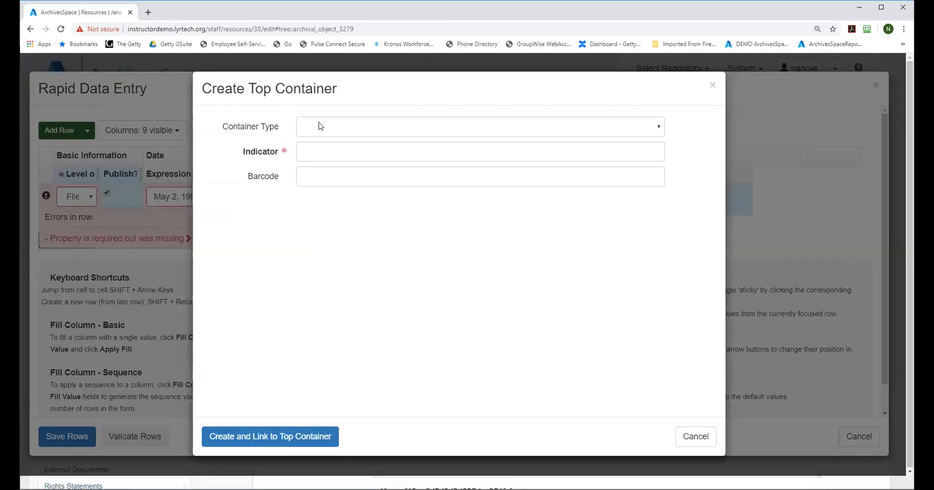
{"action": "left_click", "coordinate": [712, 85]}
{"action": "left_click_drag", "start_coordinate": [480, 174], "coordinate": [543, 175]}
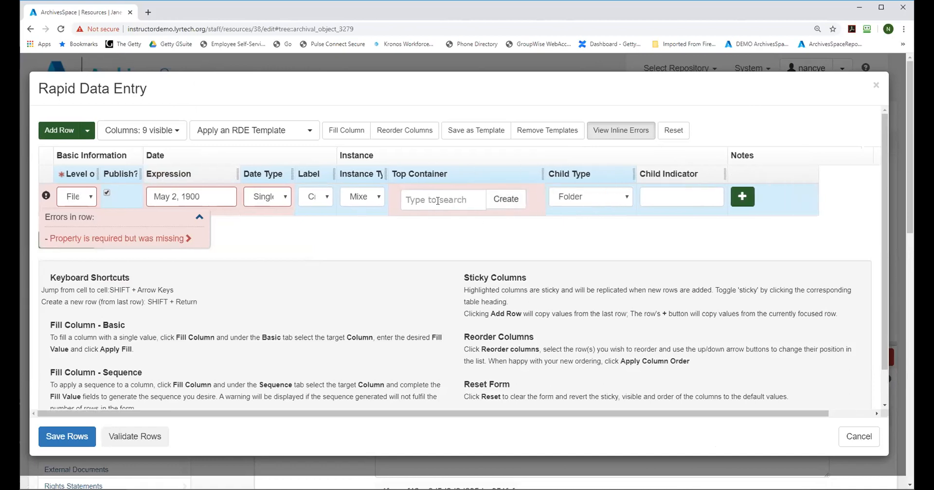
{"action": "left_click", "coordinate": [508, 200]}
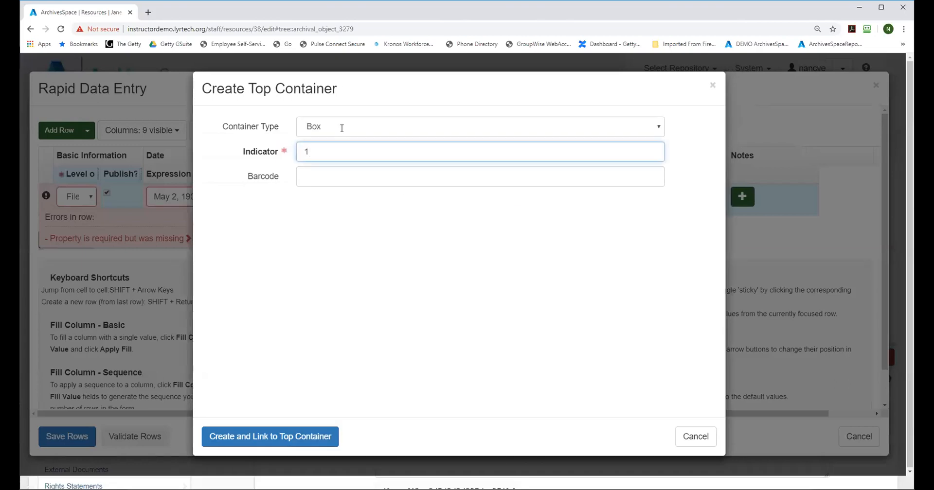
{"action": "left_click", "coordinate": [260, 436]}
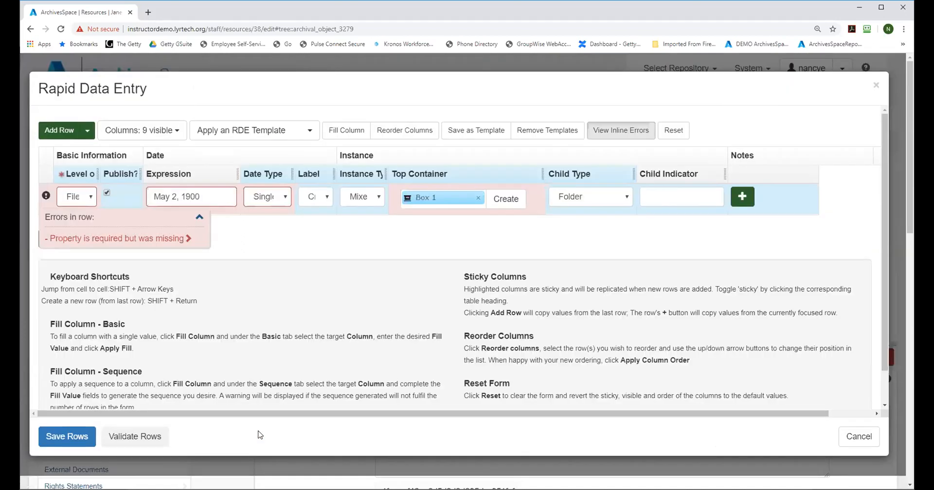
{"action": "left_click", "coordinate": [664, 192]}
{"action": "type", "text": "1-2"}
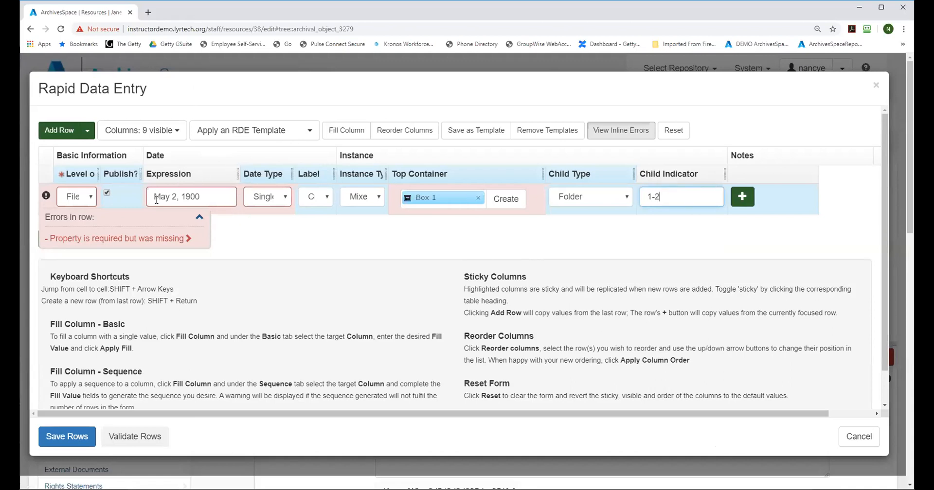
Step: Try adding a second row copied from the first, and remove that row
{"action": "left_click", "coordinate": [741, 198]}
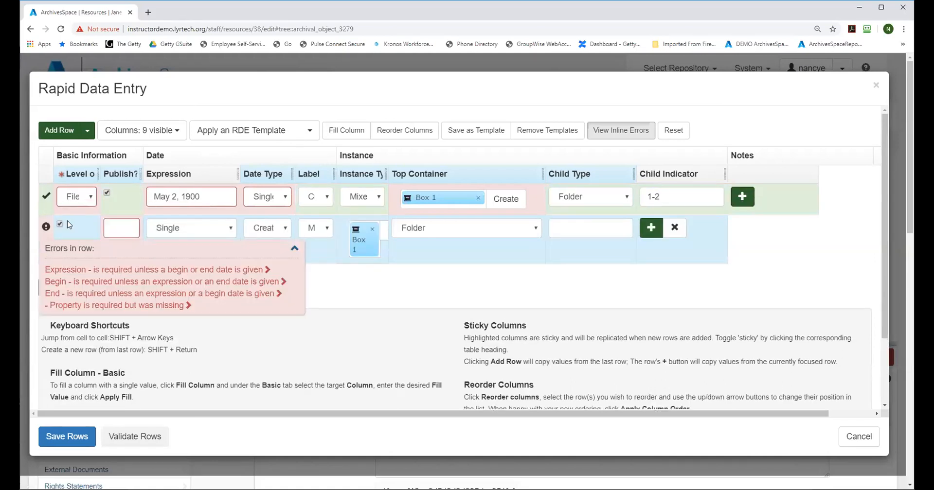
{"action": "left_click_drag", "start_coordinate": [97, 174], "coordinate": [210, 184]}
{"action": "left_click", "coordinate": [130, 227]}
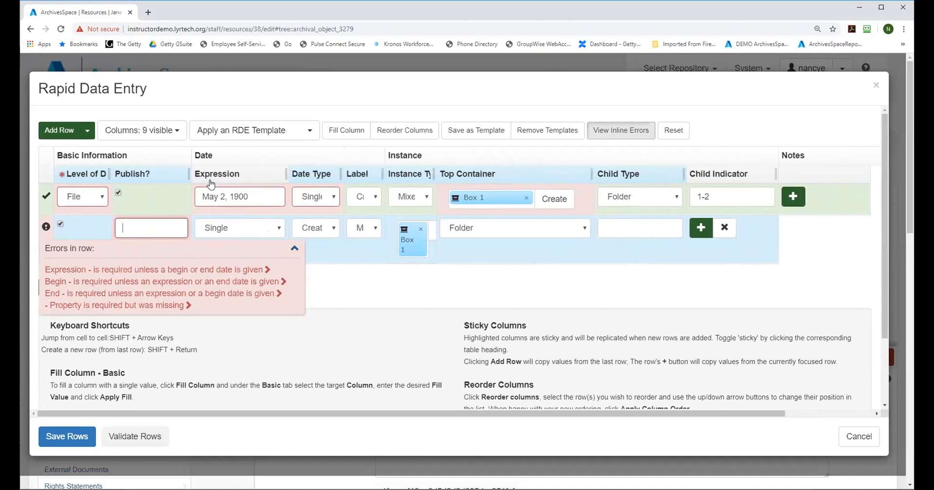
{"action": "left_click", "coordinate": [724, 227]}
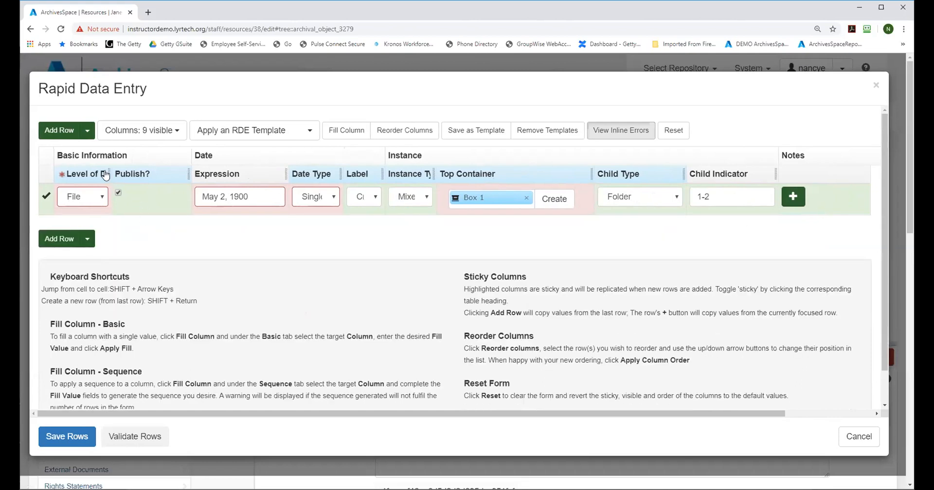
Step: Widen the Level of Description column to show its full heading and narrow the Publish? column
{"action": "left_click_drag", "start_coordinate": [109, 174], "coordinate": [171, 174]}
{"action": "left_click_drag", "start_coordinate": [251, 174], "coordinate": [225, 175]}
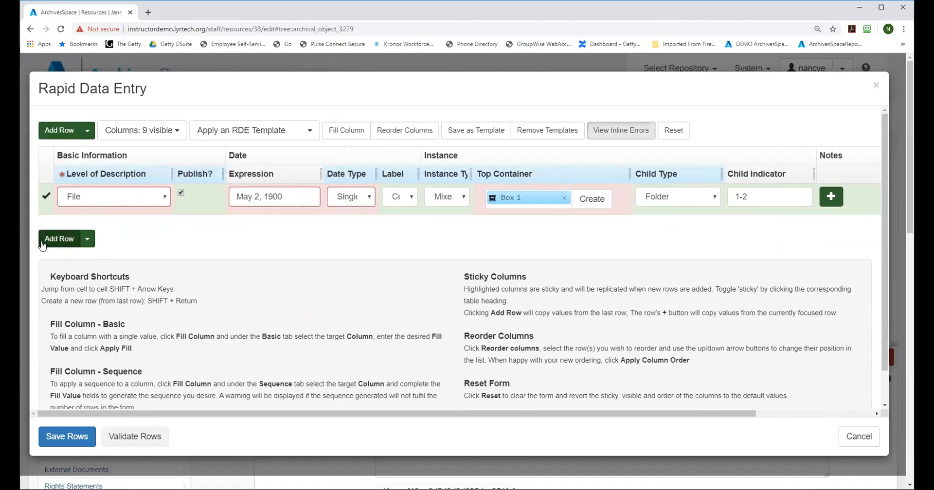
Step: Add several new rows at once below the May 2, 1900 row using the multiple-row option
{"action": "left_click", "coordinate": [87, 239]}
{"action": "left_click_drag", "start_coordinate": [52, 260], "coordinate": [36, 262]}
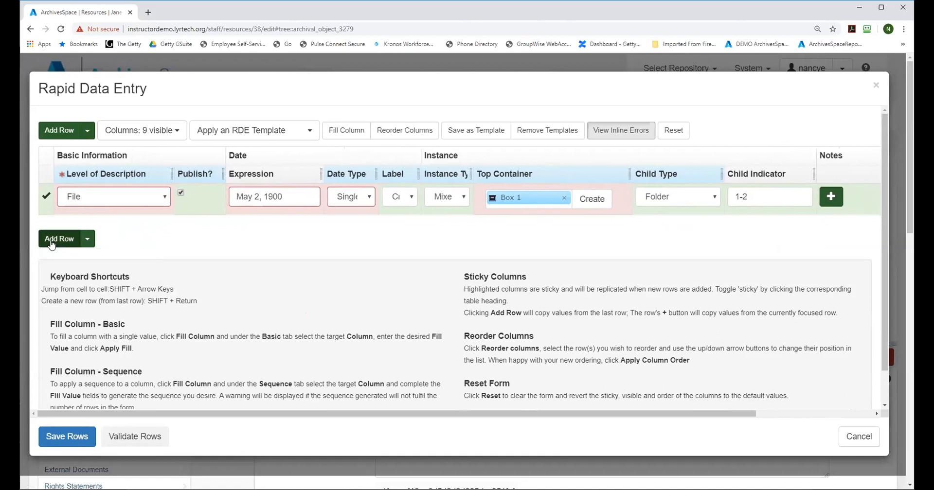
{"action": "left_click", "coordinate": [87, 239]}
{"action": "double_click", "coordinate": [68, 263]}
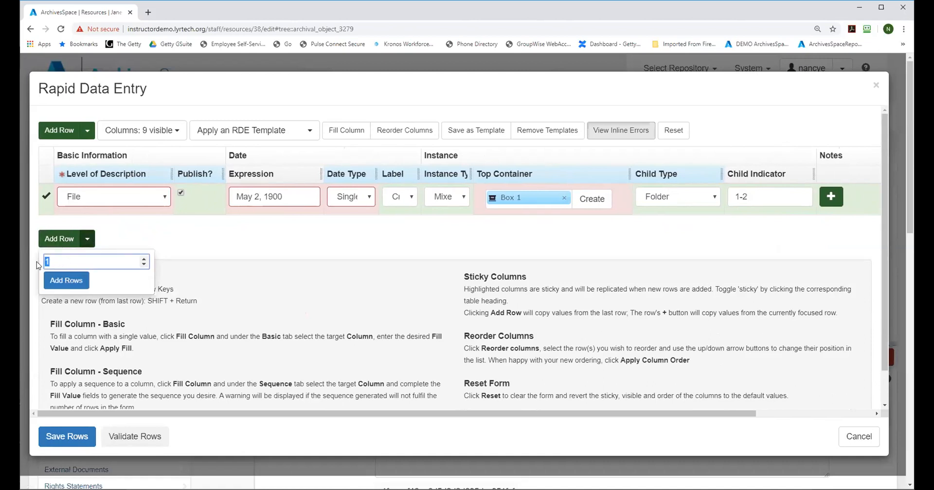
{"action": "left_click", "coordinate": [37, 263]}
{"action": "left_click", "coordinate": [87, 239]}
{"action": "double_click", "coordinate": [57, 261]}
{"action": "left_click", "coordinate": [60, 282]}
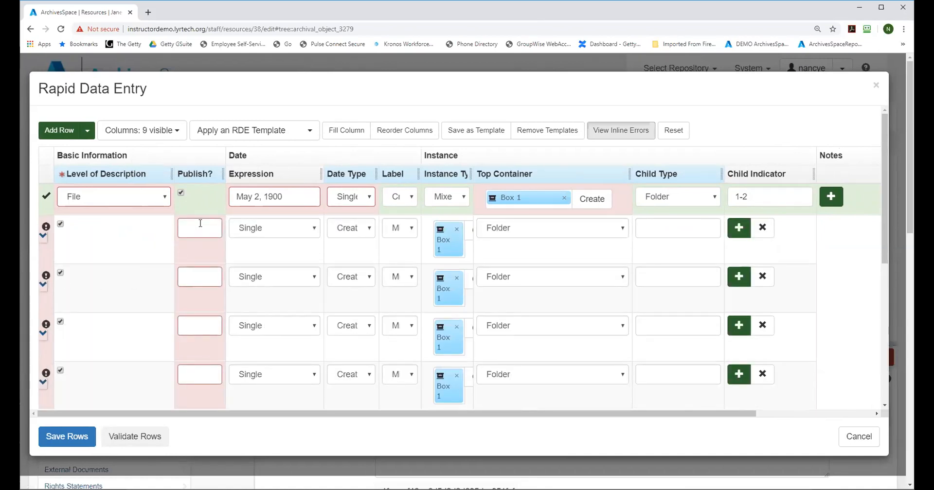
{"action": "left_click", "coordinate": [200, 225]}
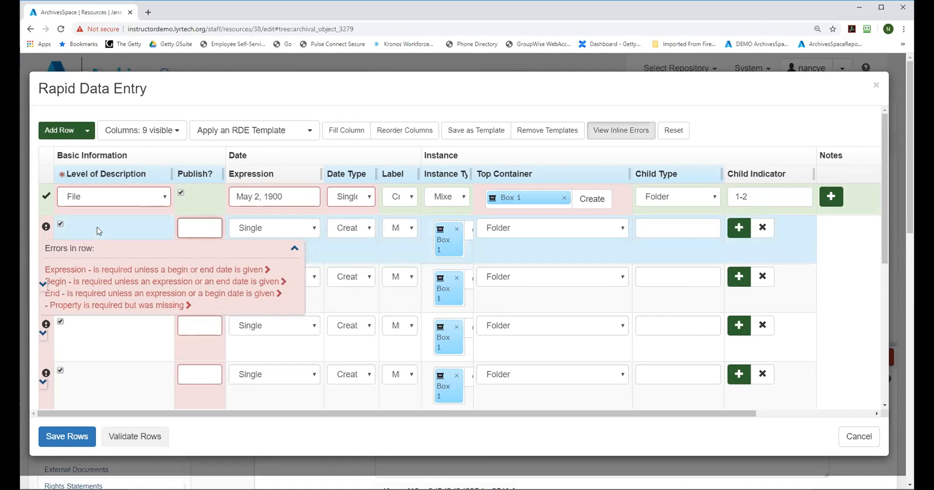
{"action": "left_click", "coordinate": [95, 203]}
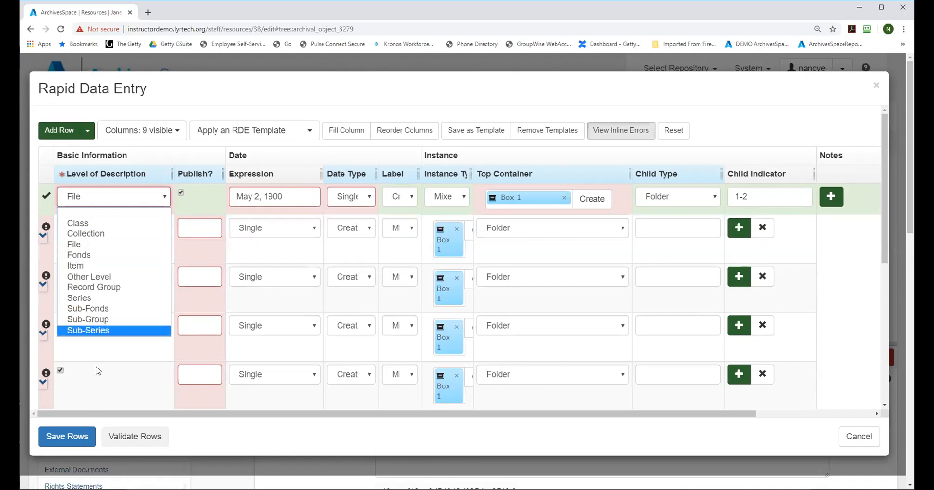
{"action": "left_click", "coordinate": [96, 372]}
{"action": "left_click", "coordinate": [43, 238]}
{"action": "left_click", "coordinate": [43, 238]}
{"action": "left_click", "coordinate": [203, 227]}
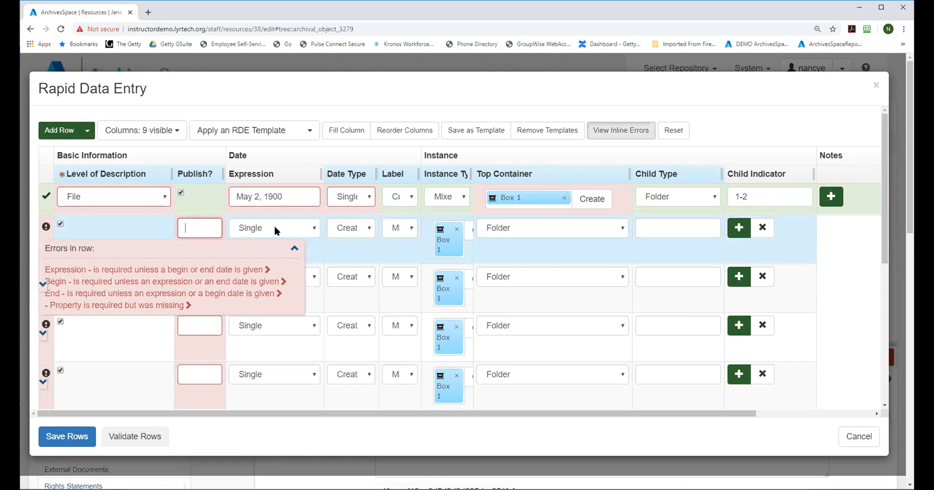
Step: Widen the Publish? column, slightly narrow Level of Description, and enter "file" in the first added row's empty text field
{"action": "left_click_drag", "start_coordinate": [223, 173], "coordinate": [271, 179]}
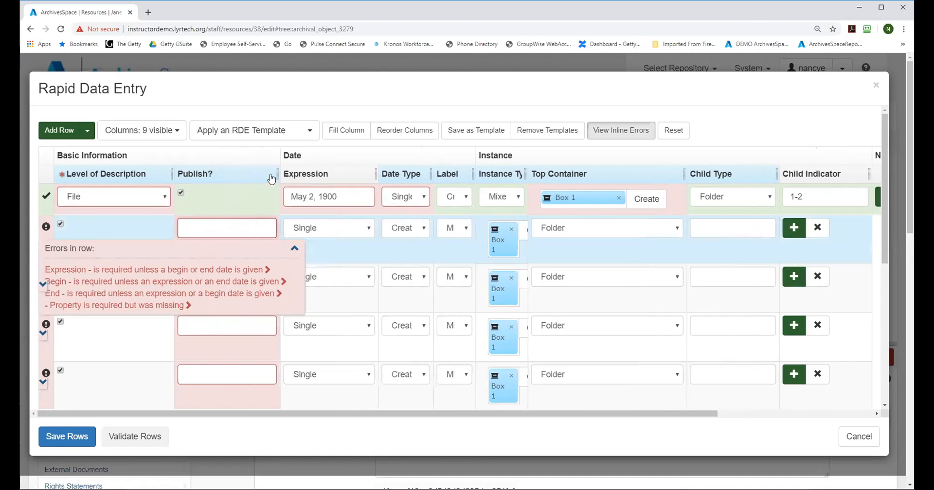
{"action": "mouse_move", "coordinate": [174, 174]}
{"action": "left_mouse_down"}
{"action": "mouse_move", "coordinate": [221, 174]}
{"action": "mouse_move", "coordinate": [166, 175]}
{"action": "left_mouse_up"}
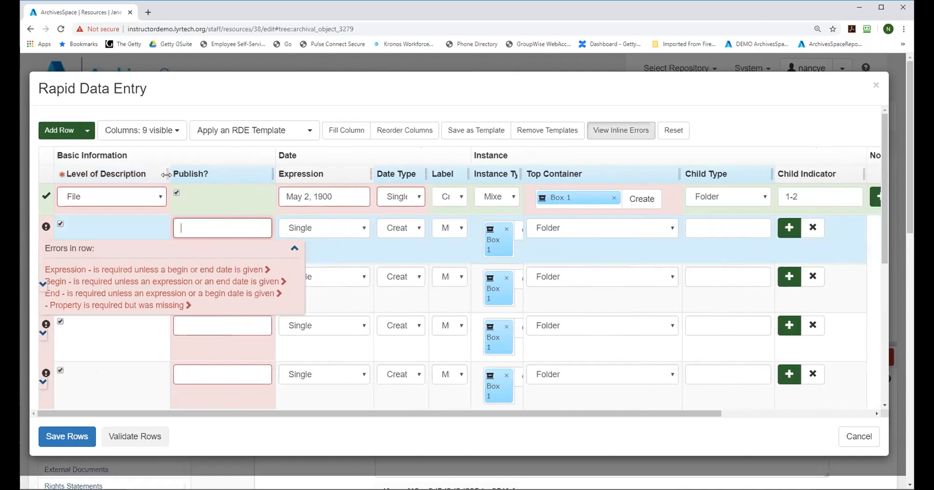
{"action": "left_click", "coordinate": [222, 232]}
{"action": "type", "text": "file"}
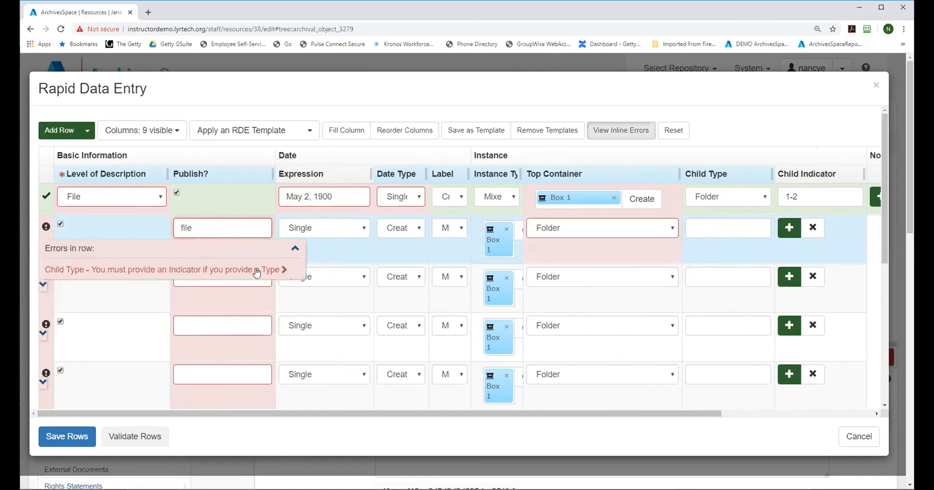
{"action": "left_click", "coordinate": [295, 248]}
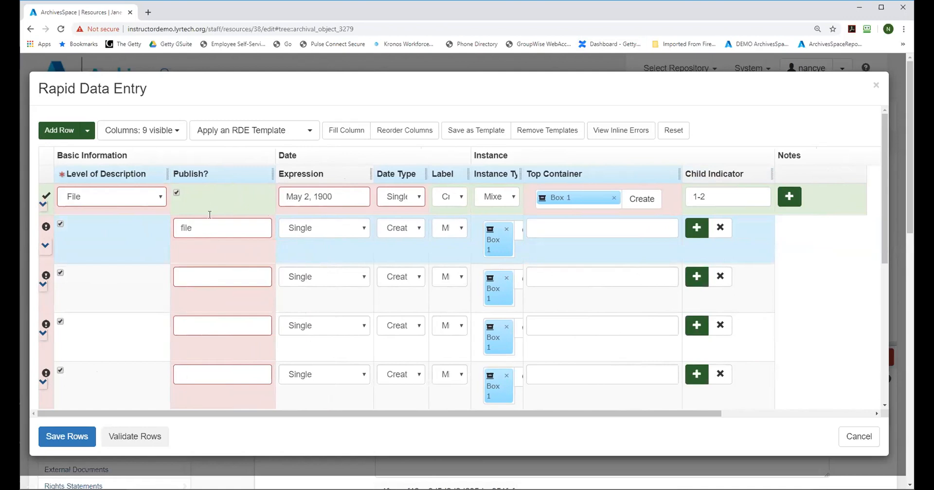
Step: Remove all the added rows below the May 2, 1900 row
{"action": "left_click", "coordinate": [716, 228]}
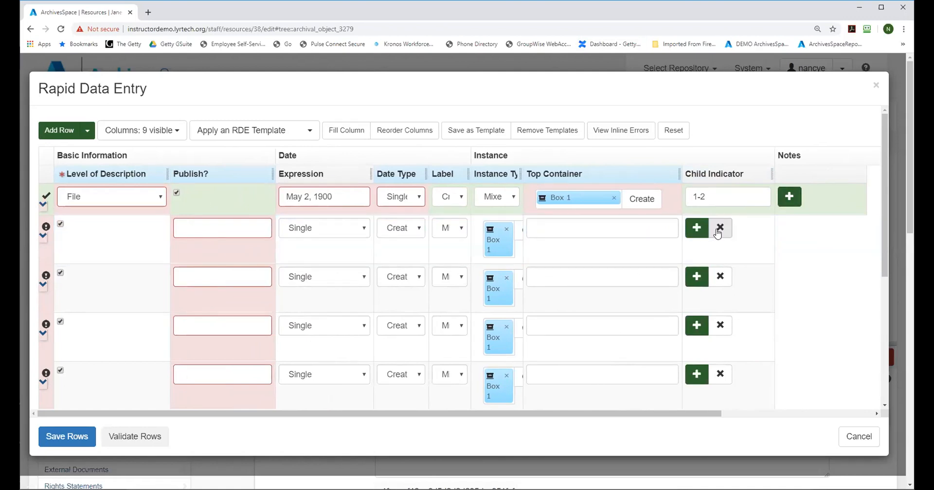
{"action": "left_click", "coordinate": [718, 230]}
{"action": "left_click", "coordinate": [720, 229]}
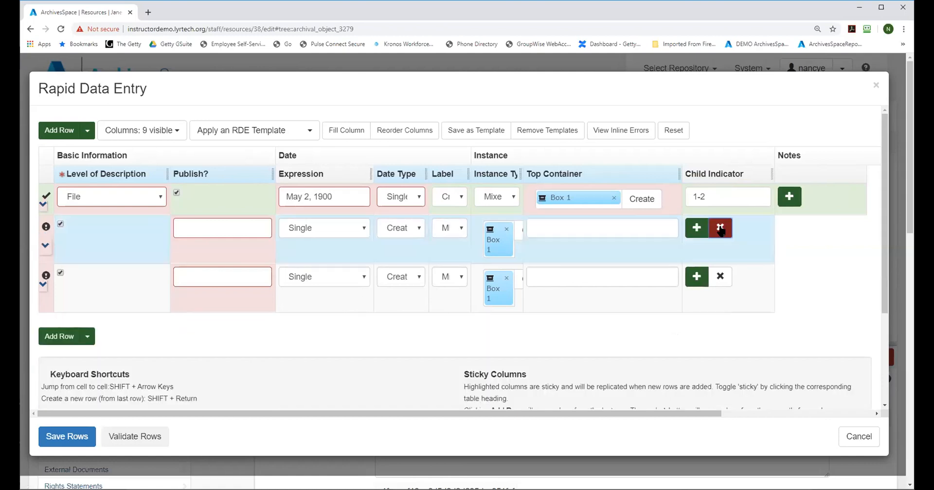
{"action": "left_click", "coordinate": [720, 229]}
{"action": "left_click", "coordinate": [720, 229]}
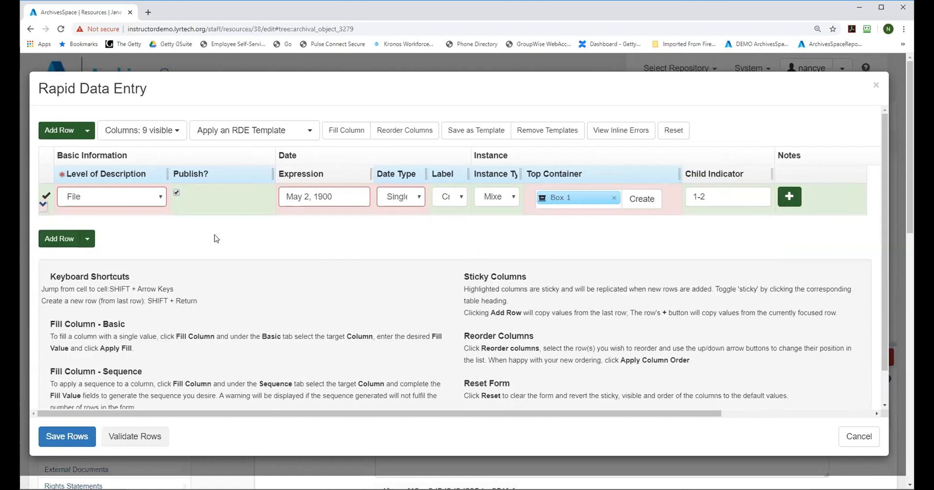
Step: Show the Date - Begin and Date - End columns and save the May 2, 1900 row
{"action": "left_click", "coordinate": [131, 132]}
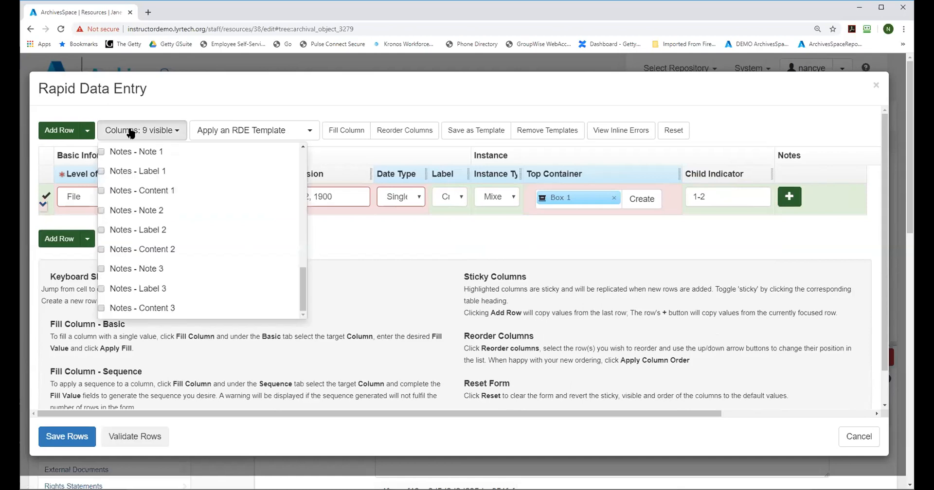
{"action": "left_click_drag", "start_coordinate": [298, 290], "coordinate": [295, 152]}
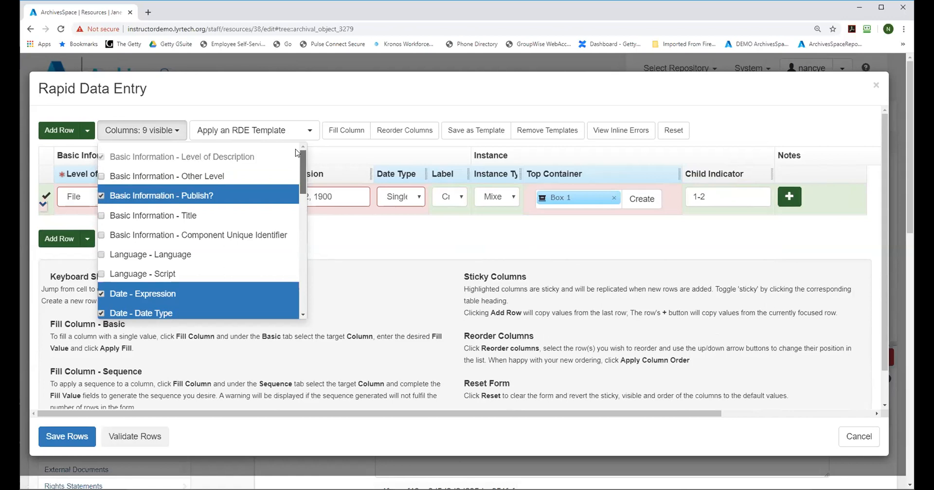
{"action": "scroll", "coordinate": [296, 160], "scroll_direction": "down", "scroll_amount": 3}
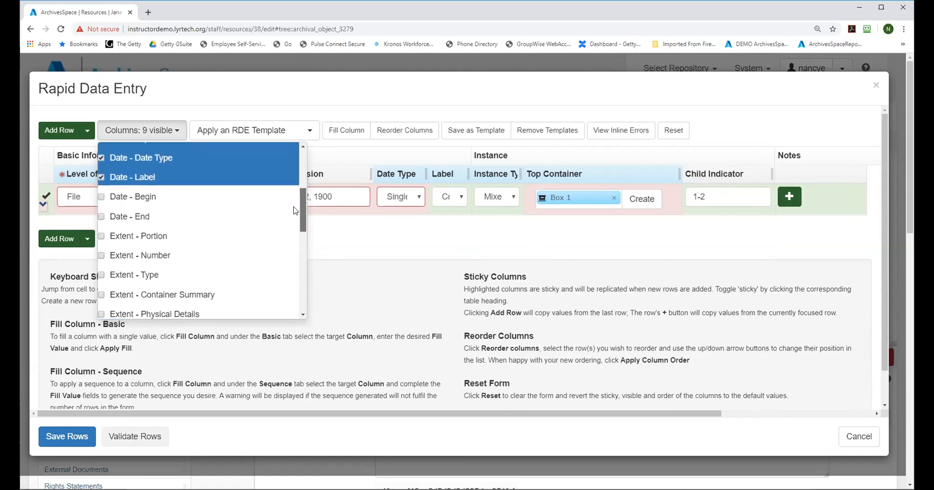
{"action": "left_click", "coordinate": [101, 196]}
{"action": "left_click", "coordinate": [101, 217]}
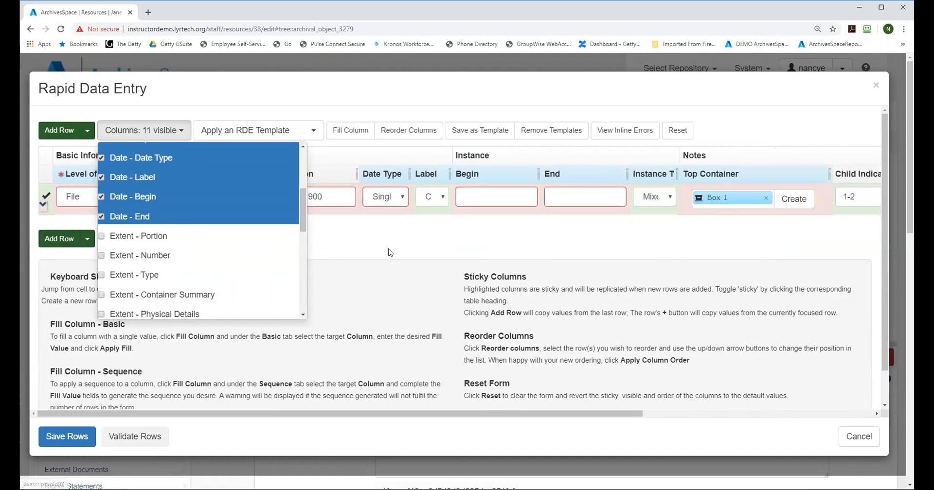
{"action": "left_click", "coordinate": [300, 220]}
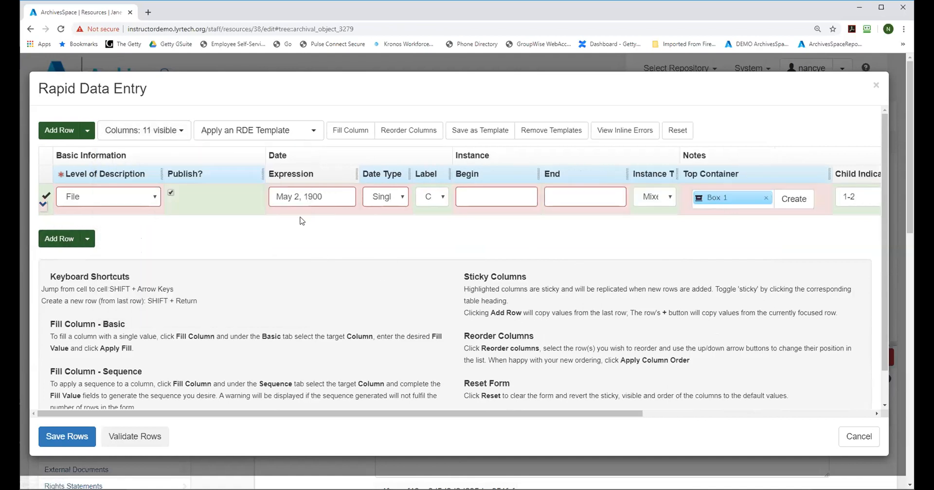
{"action": "left_click", "coordinate": [63, 437]}
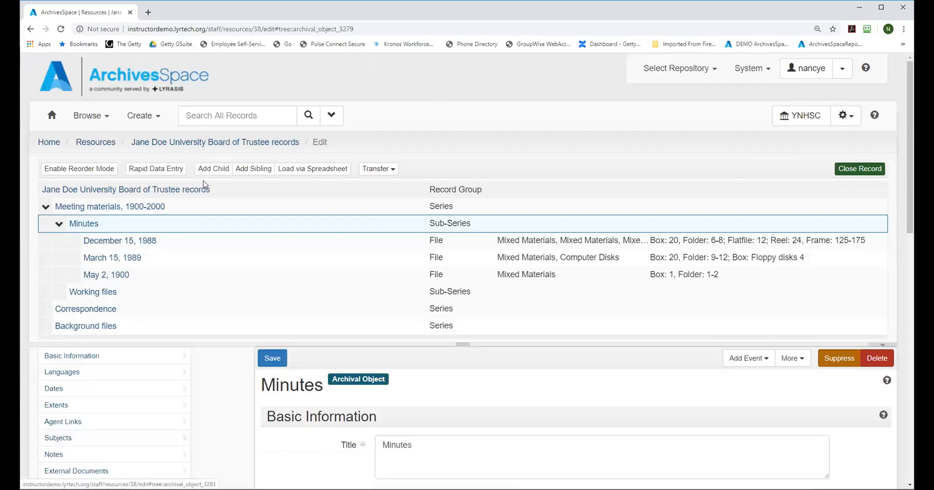
Step: Reopen Rapid Data Entry for the Minutes sub-series, apply the Basic data entry template, and check which columns are selected
{"action": "left_click", "coordinate": [155, 169]}
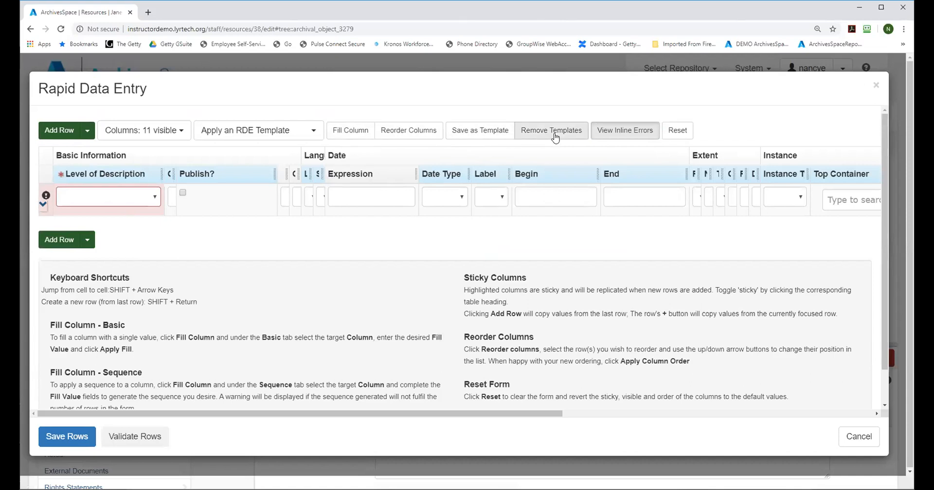
{"action": "left_click", "coordinate": [242, 132]}
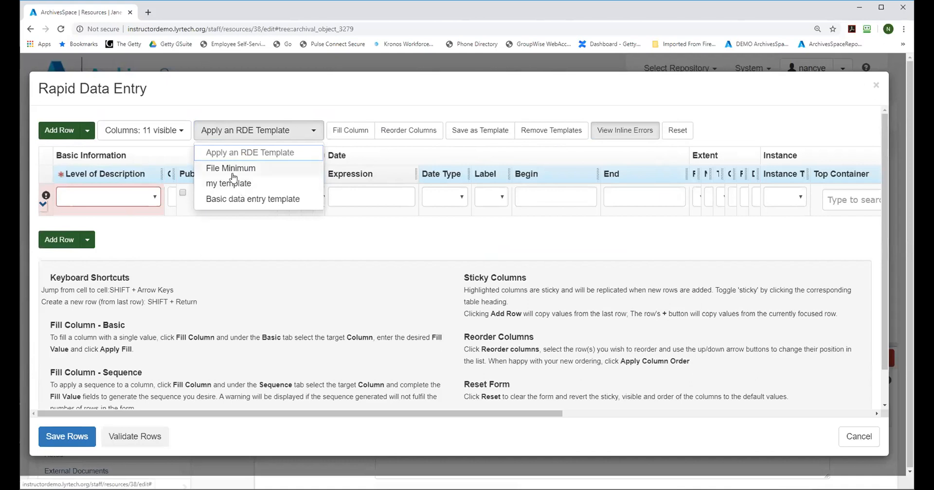
{"action": "left_click", "coordinate": [224, 198]}
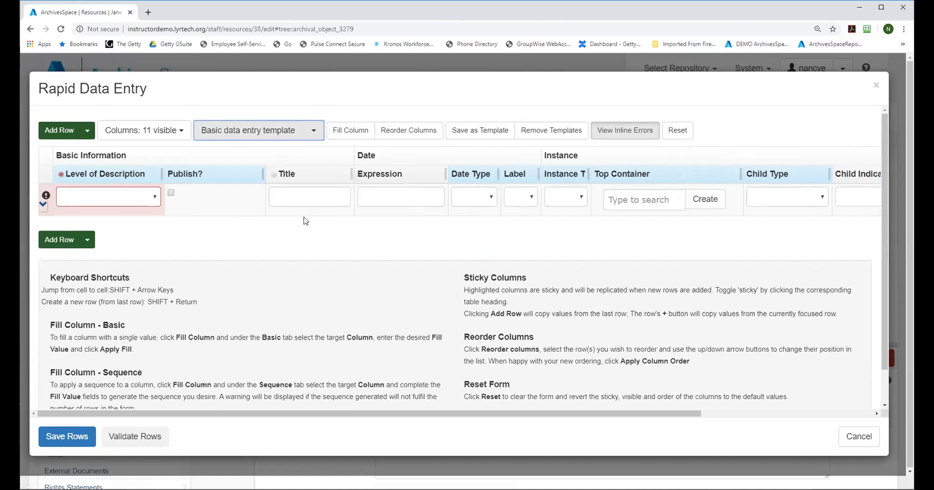
{"action": "left_click", "coordinate": [122, 137]}
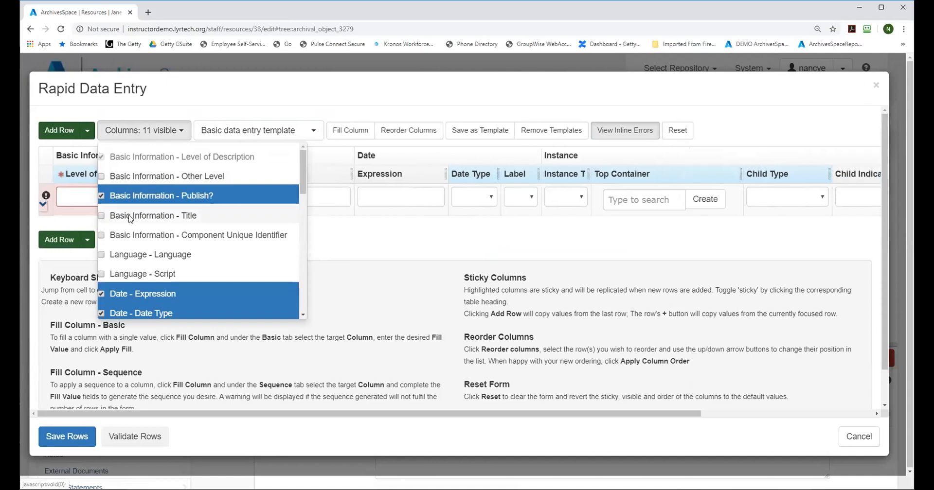
{"action": "left_click_drag", "start_coordinate": [305, 166], "coordinate": [299, 147]}
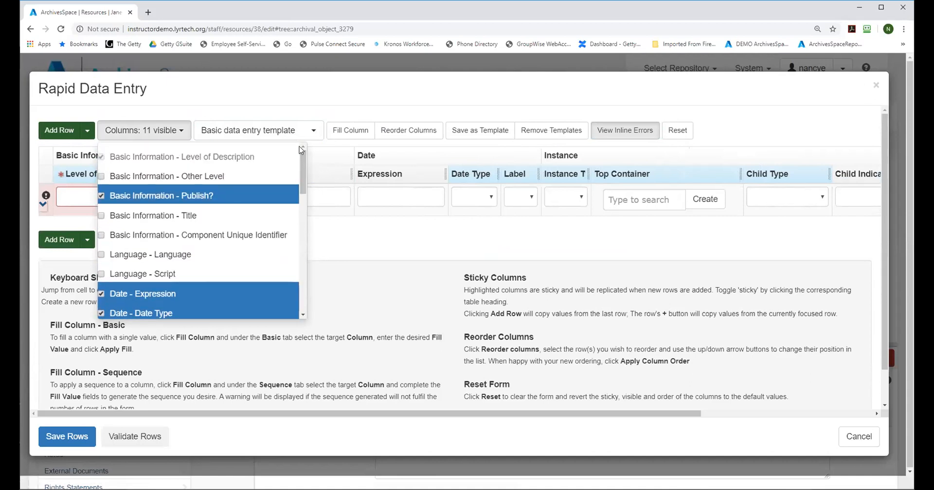
{"action": "left_click", "coordinate": [356, 241]}
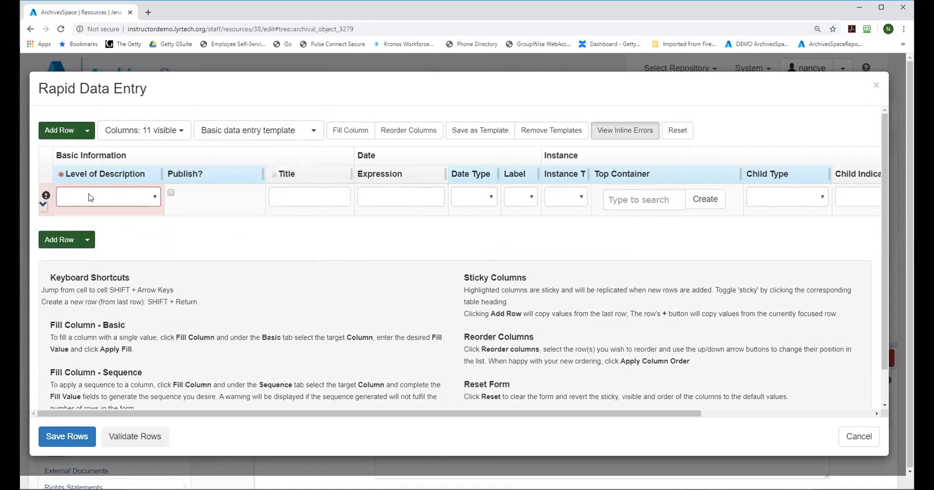
Step: Set the new row's Level of Description to File and mark it for publishing
{"action": "left_click", "coordinate": [101, 197]}
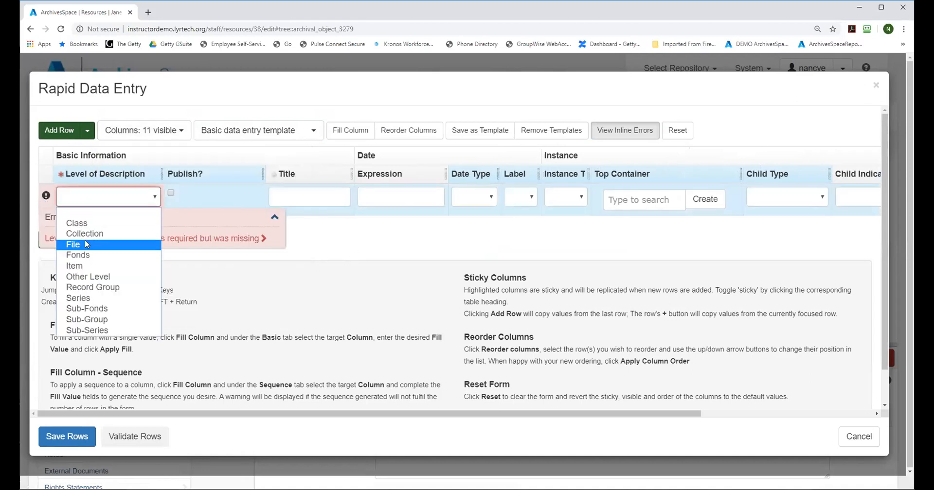
{"action": "left_click", "coordinate": [85, 244]}
{"action": "left_click", "coordinate": [171, 192]}
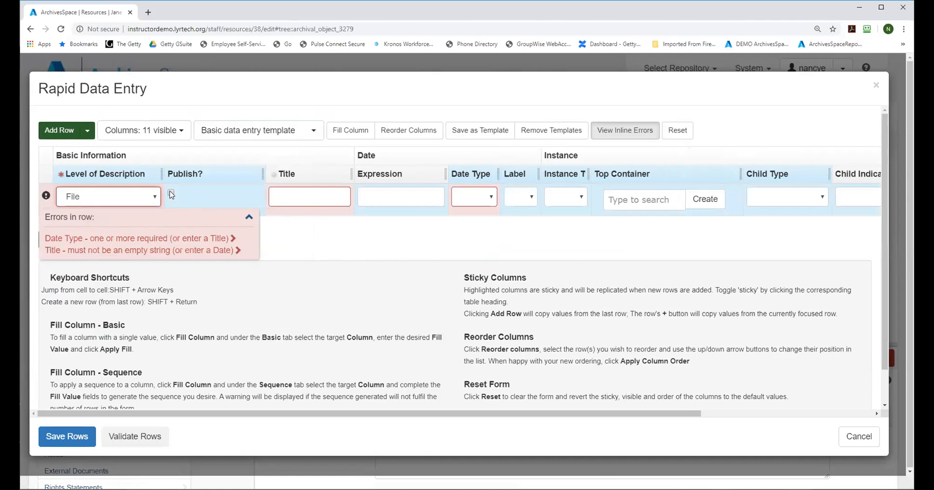
Step: Select Basic Information - Title among the visible columns, and deselect it again to hide the Title column
{"action": "left_click", "coordinate": [138, 130]}
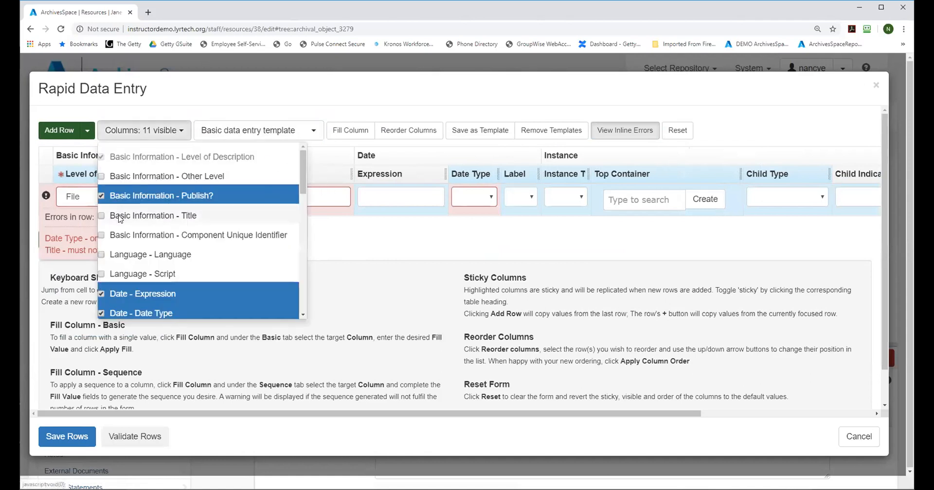
{"action": "left_click", "coordinate": [291, 222]}
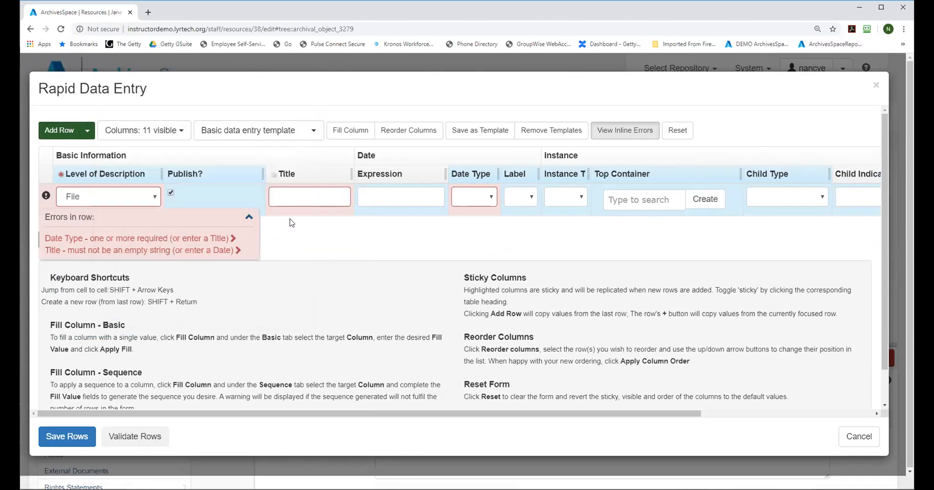
{"action": "left_click", "coordinate": [289, 199]}
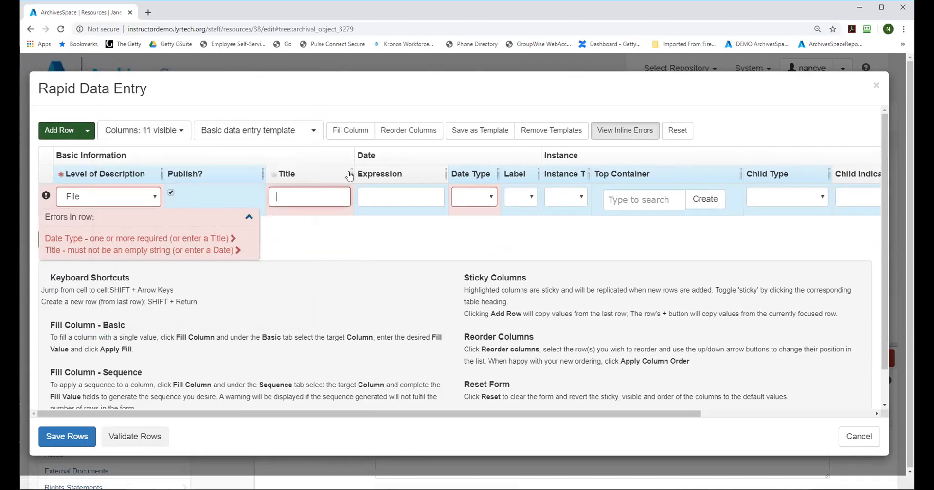
{"action": "left_click", "coordinate": [155, 129]}
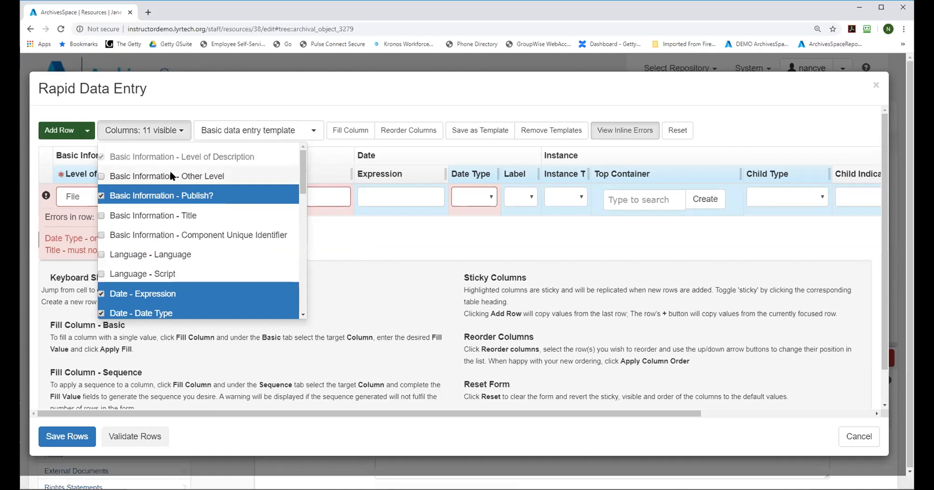
{"action": "left_click", "coordinate": [138, 218]}
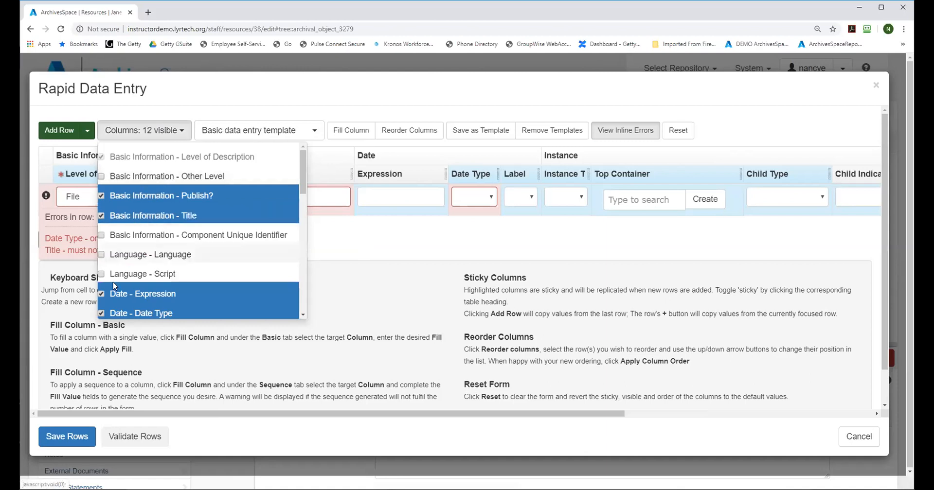
{"action": "left_click", "coordinate": [390, 240]}
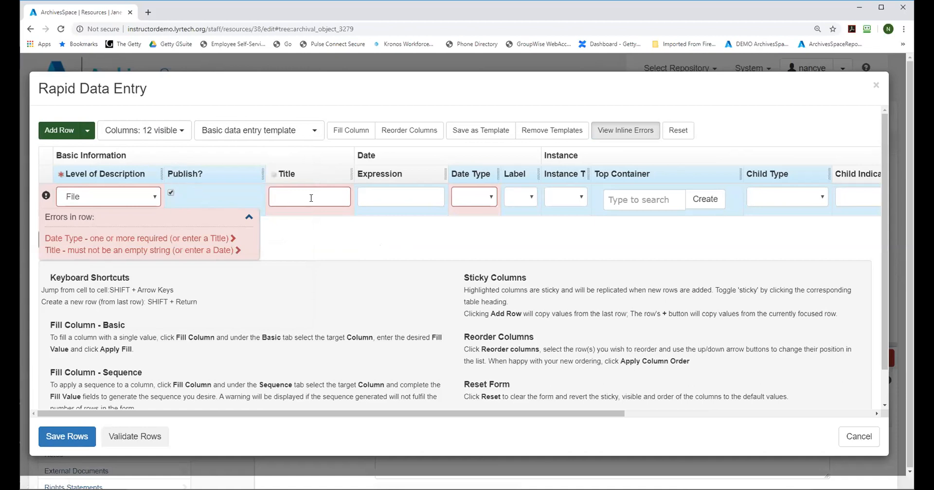
{"action": "left_click", "coordinate": [145, 130]}
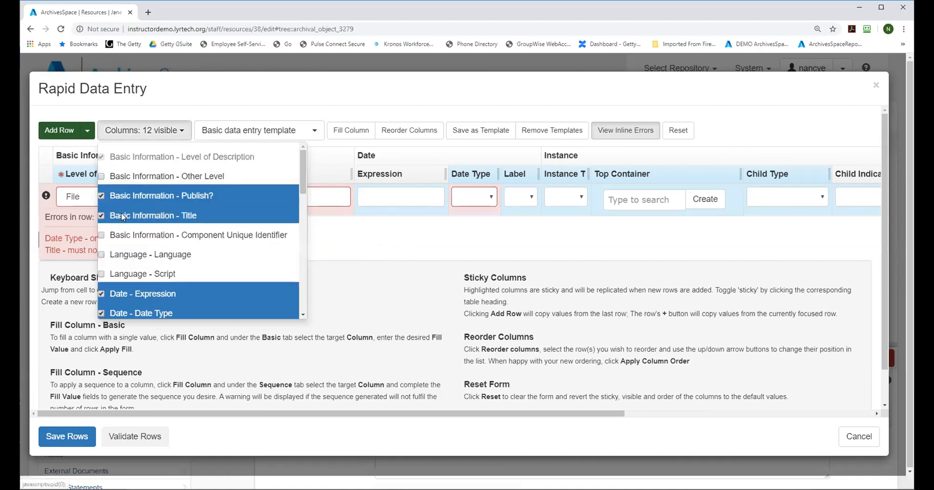
{"action": "left_click", "coordinate": [121, 215]}
{"action": "left_click", "coordinate": [365, 246]}
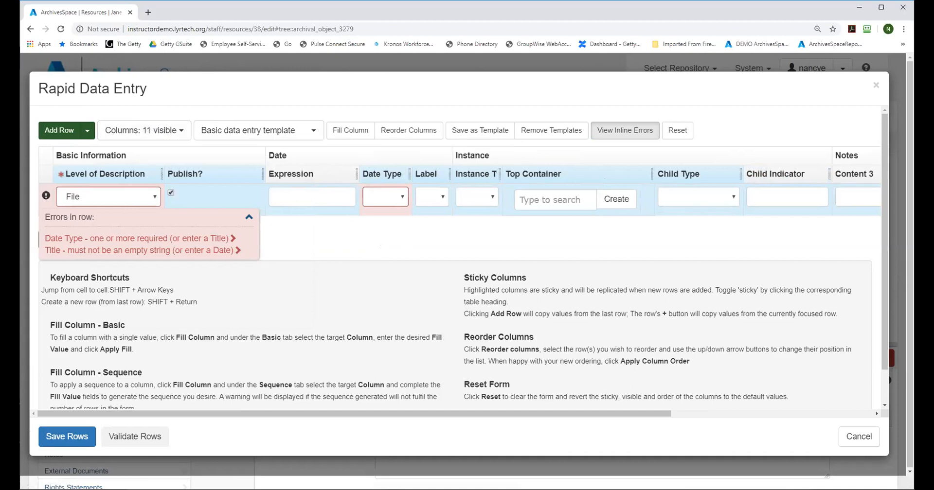
Step: Reset the entry form and hide the Other Level, Publish?, Title, Component Unique Identifier, Language and Script columns
{"action": "left_click", "coordinate": [145, 130]}
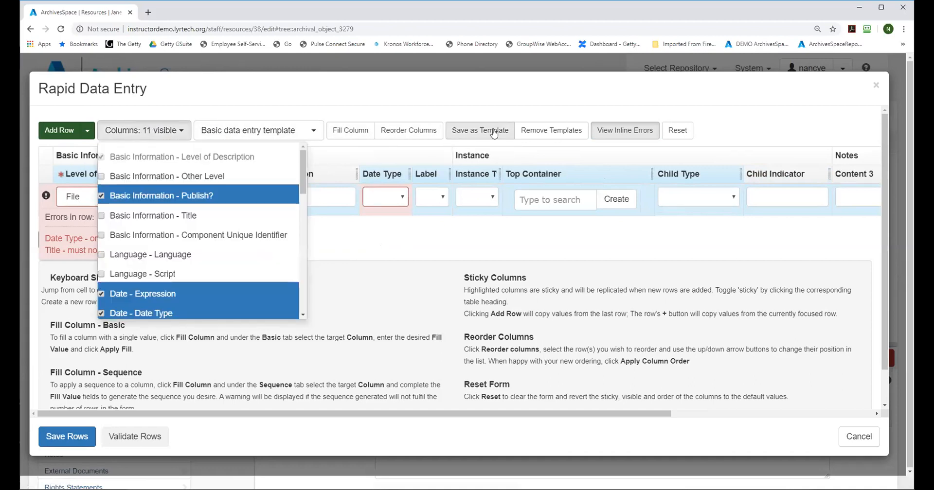
{"action": "left_click", "coordinate": [681, 131]}
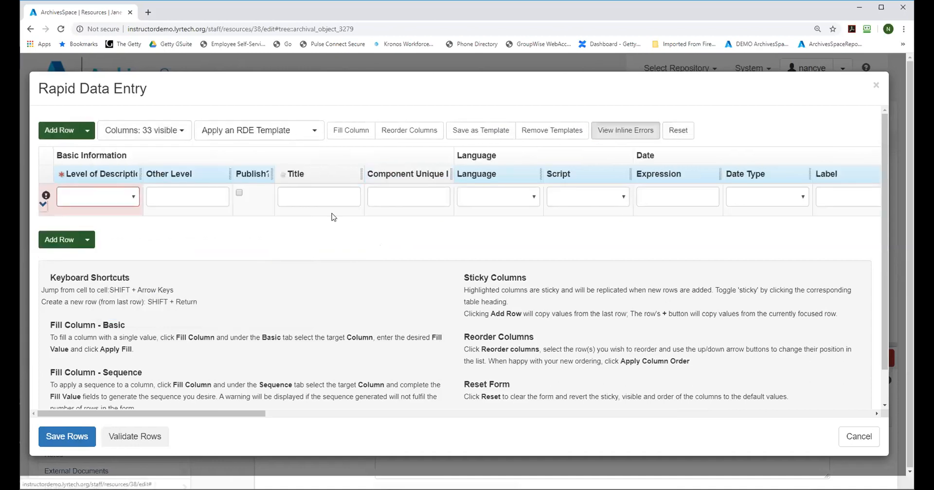
{"action": "left_click", "coordinate": [175, 130]}
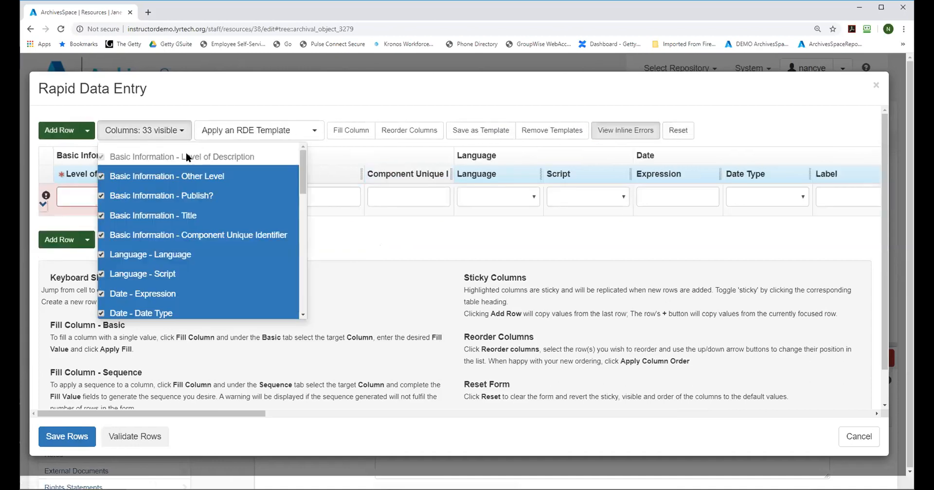
{"action": "left_click", "coordinate": [101, 177]}
{"action": "left_click", "coordinate": [102, 197]}
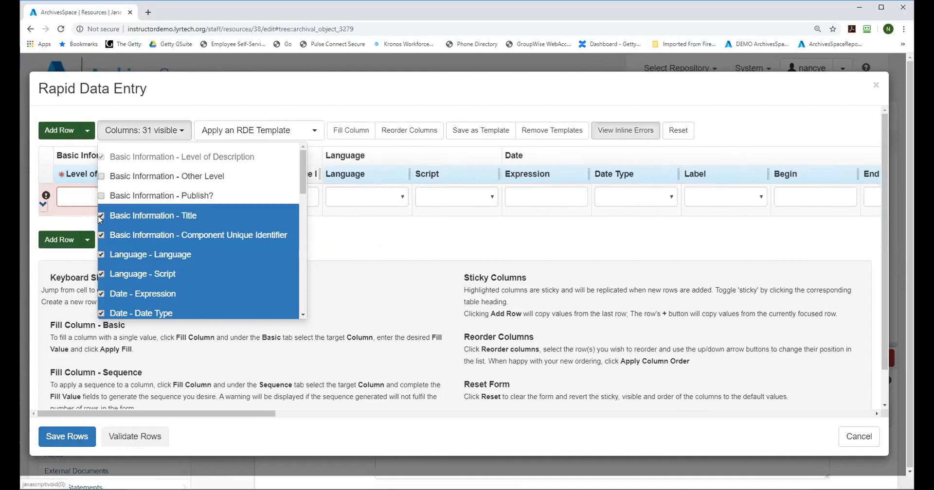
{"action": "left_click", "coordinate": [100, 218]}
{"action": "left_click", "coordinate": [101, 237]}
{"action": "left_click", "coordinate": [101, 256]}
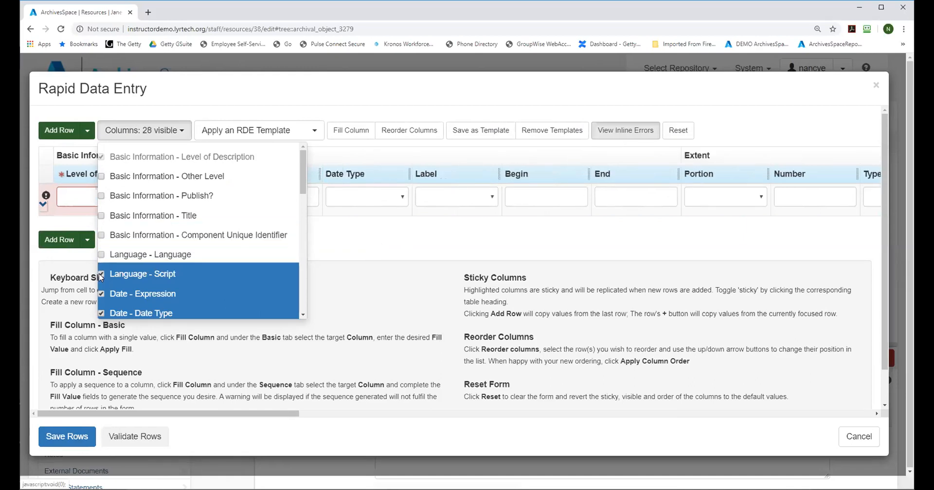
{"action": "left_click", "coordinate": [101, 275]}
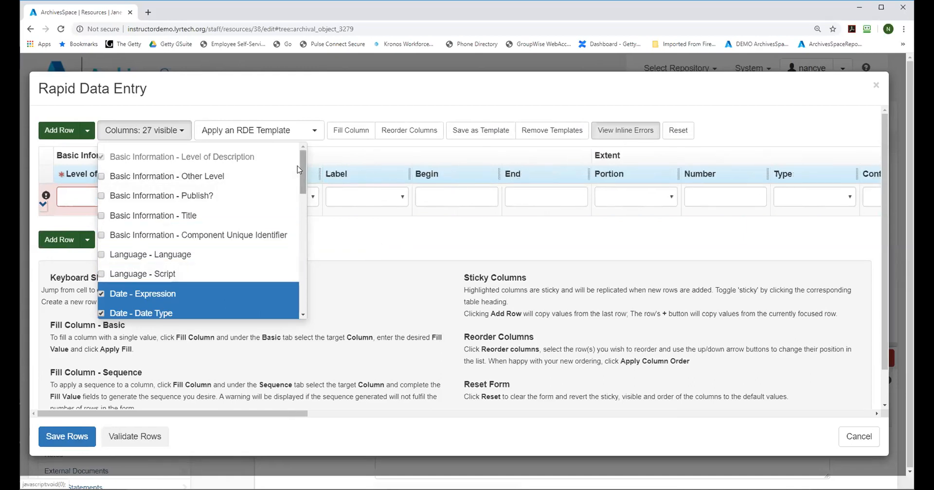
Step: Hide the Date - Begin and Date - End columns and all Extent columns from Portion through Dimensions
{"action": "left_click_drag", "start_coordinate": [301, 168], "coordinate": [303, 174]}
{"action": "scroll", "coordinate": [291, 199], "scroll_direction": "down", "scroll_amount": 3}
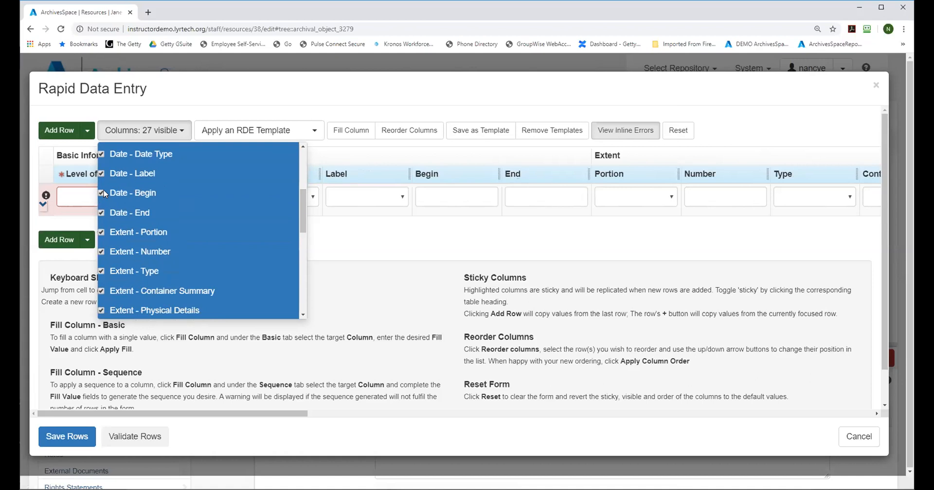
{"action": "left_click", "coordinate": [102, 194]}
{"action": "left_click", "coordinate": [101, 214]}
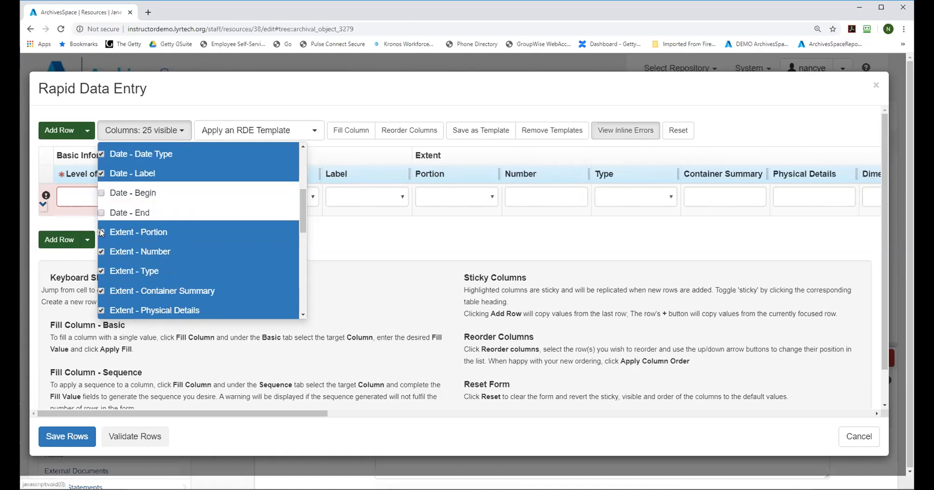
{"action": "left_click", "coordinate": [101, 233]}
{"action": "left_click", "coordinate": [102, 252]}
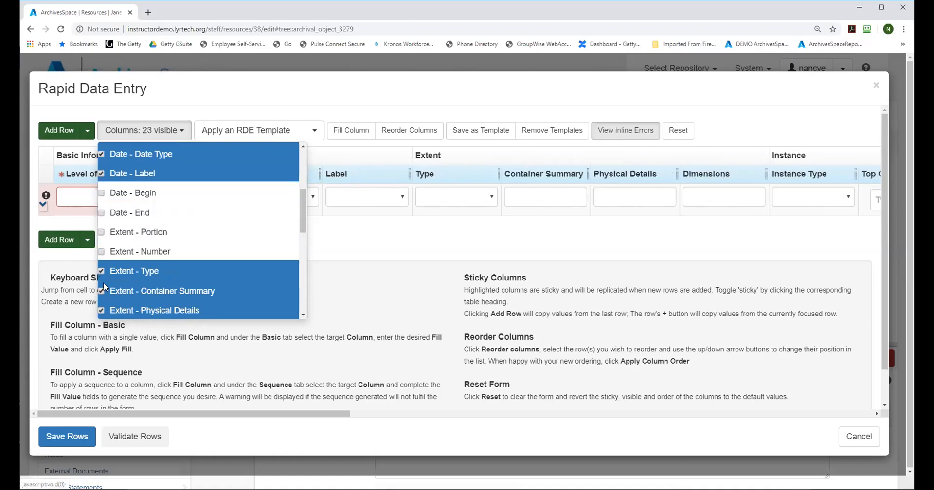
{"action": "left_click", "coordinate": [102, 272]}
{"action": "left_click", "coordinate": [101, 291]}
{"action": "left_click", "coordinate": [101, 311]}
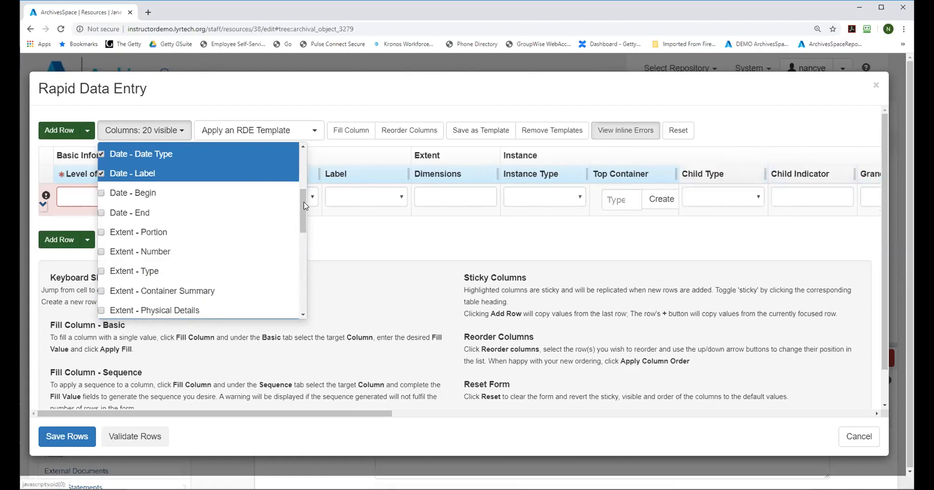
{"action": "scroll", "coordinate": [299, 224], "scroll_direction": "down", "scroll_amount": 3}
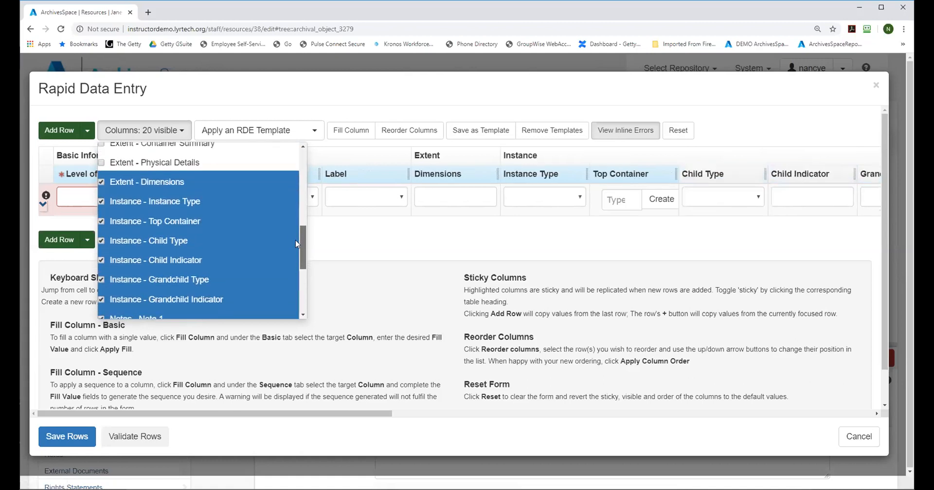
{"action": "left_click", "coordinate": [102, 176]}
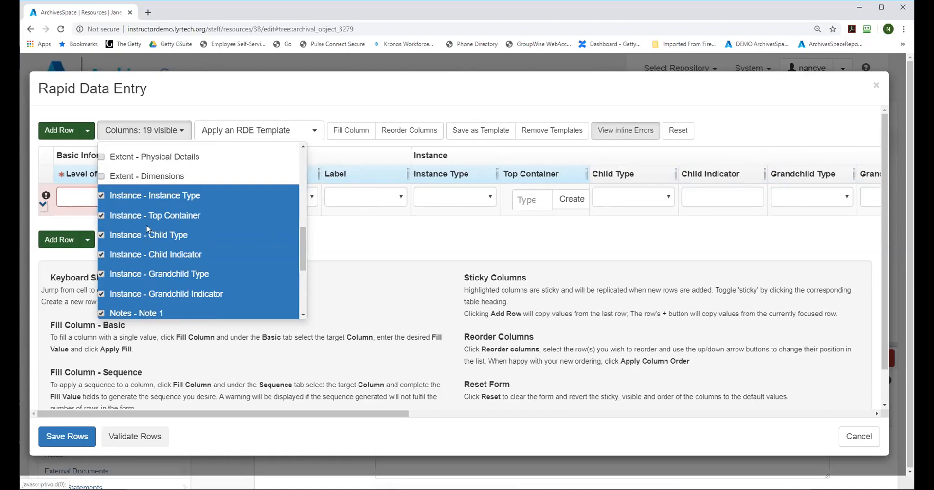
Step: Hide the Instance - Grandchild Type and Grandchild Indicator columns, and all Note, Label and Content columns 1 to 3 under Notes
{"action": "left_click", "coordinate": [102, 275]}
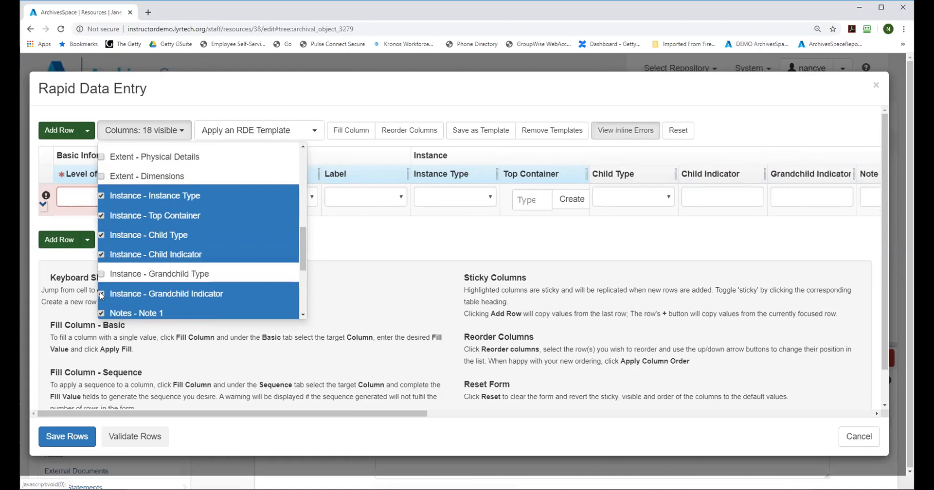
{"action": "left_click", "coordinate": [102, 295]}
{"action": "left_click_drag", "start_coordinate": [302, 241], "coordinate": [302, 264]}
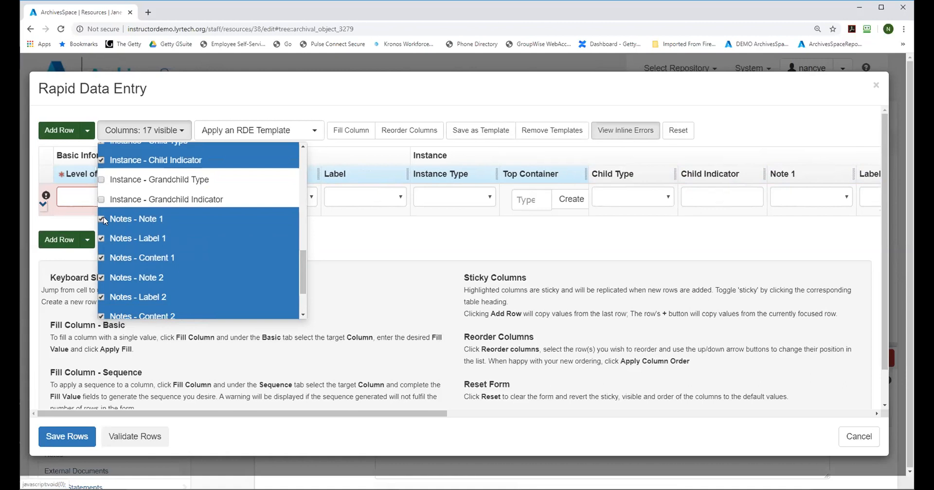
{"action": "left_click", "coordinate": [102, 218]}
{"action": "left_click", "coordinate": [101, 238]}
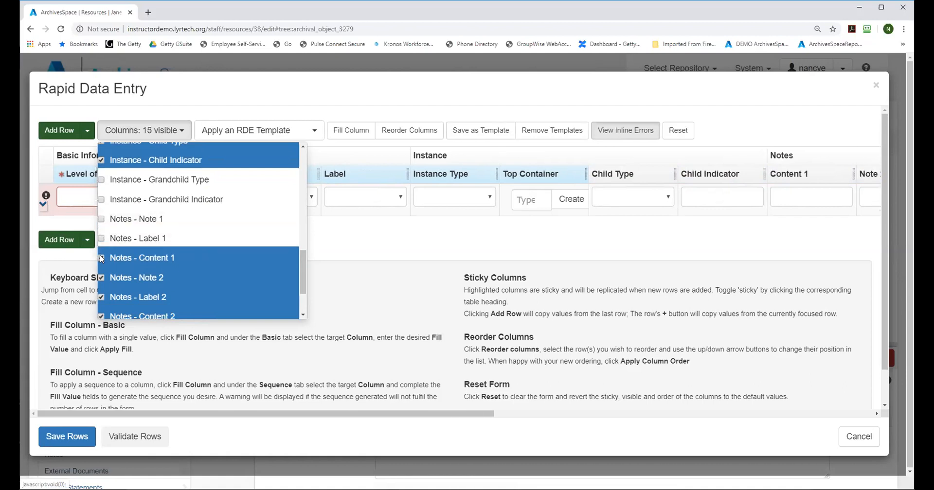
{"action": "left_click", "coordinate": [101, 258]}
{"action": "left_click", "coordinate": [101, 277]}
{"action": "left_click", "coordinate": [101, 297]}
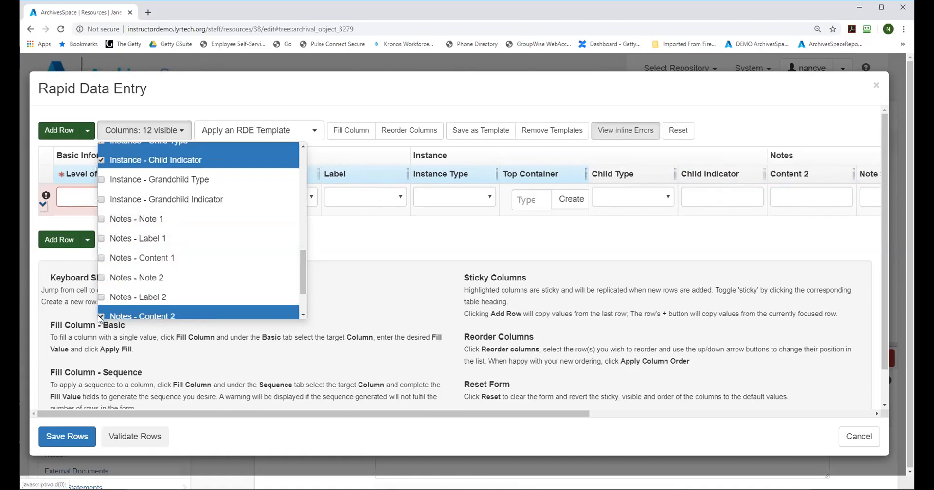
{"action": "left_click", "coordinate": [251, 315]}
{"action": "left_click_drag", "start_coordinate": [306, 267], "coordinate": [306, 301]}
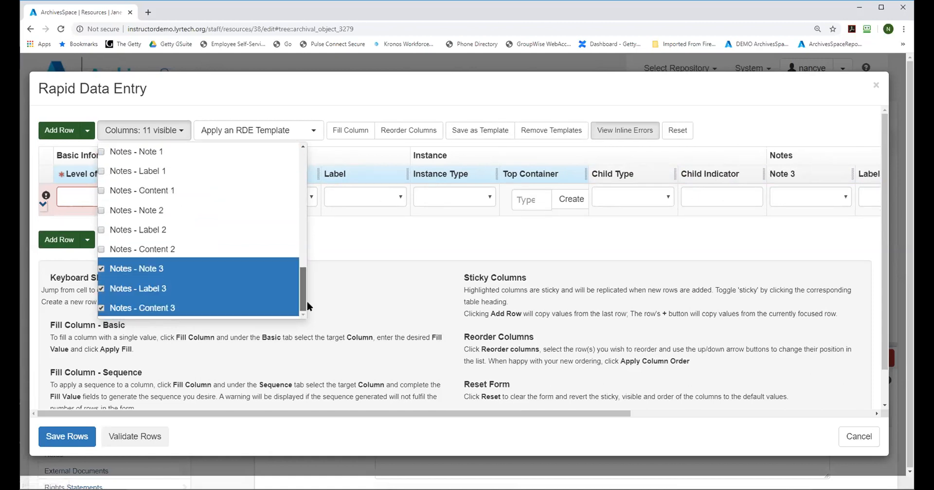
{"action": "left_click", "coordinate": [102, 270]}
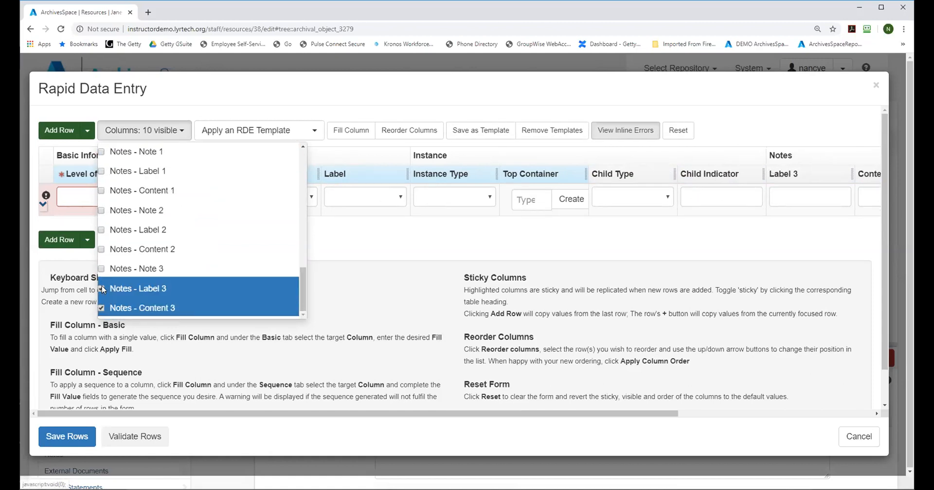
{"action": "left_click", "coordinate": [102, 289]}
{"action": "left_click", "coordinate": [101, 309]}
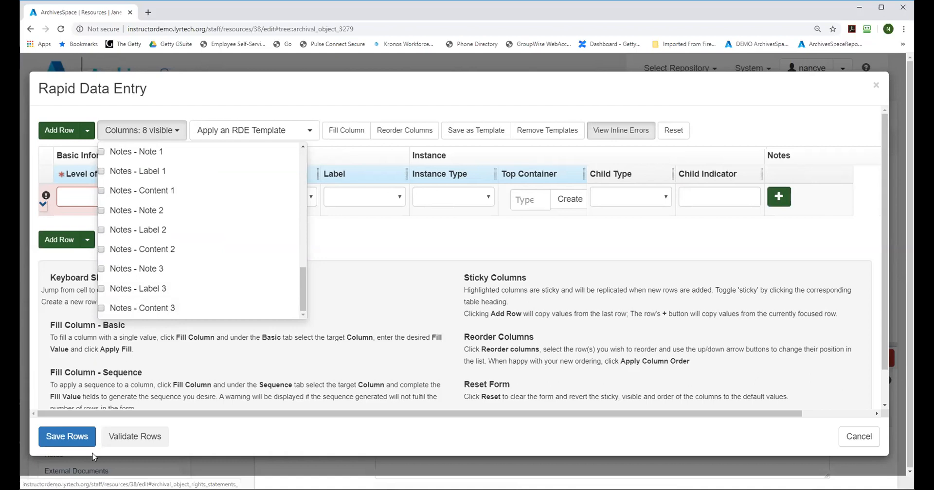
{"action": "left_click", "coordinate": [377, 241]}
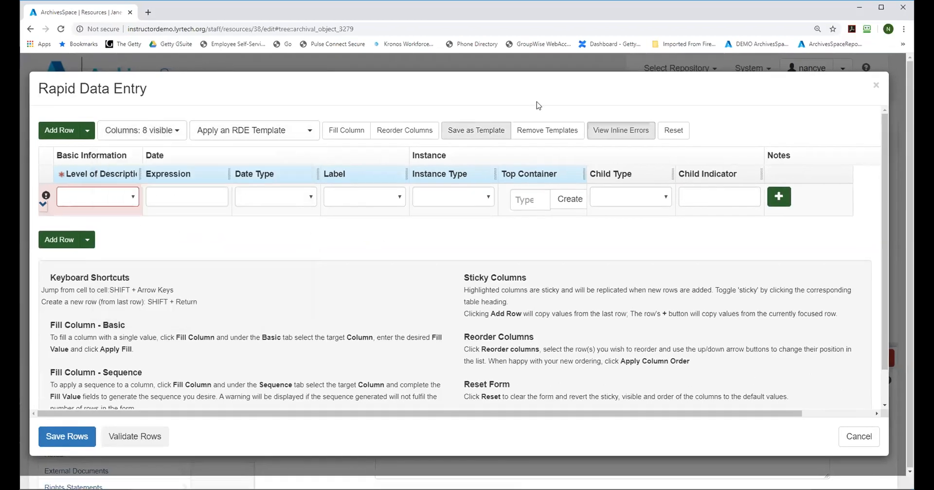
Step: Save the current column layout as a template named "xxxxxxx"
{"action": "left_click", "coordinate": [476, 130]}
{"action": "left_click", "coordinate": [247, 162]}
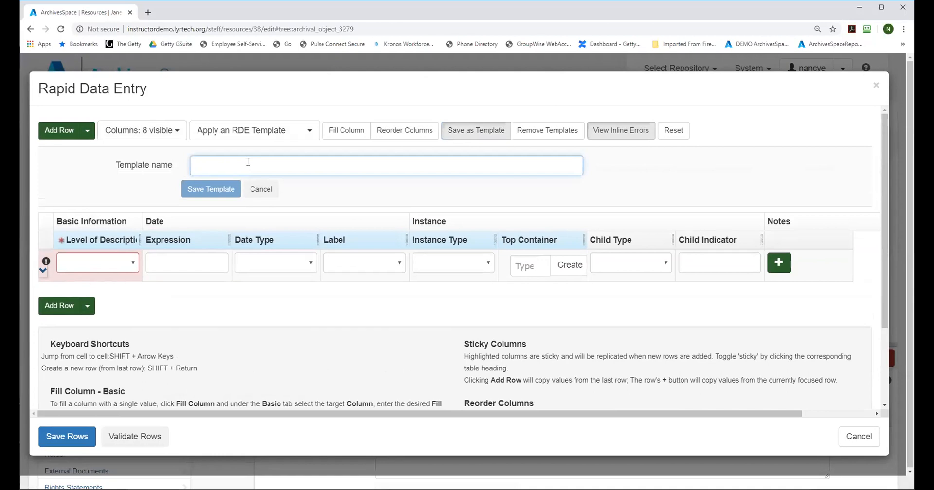
{"action": "type", "text": "xxxxxxx"}
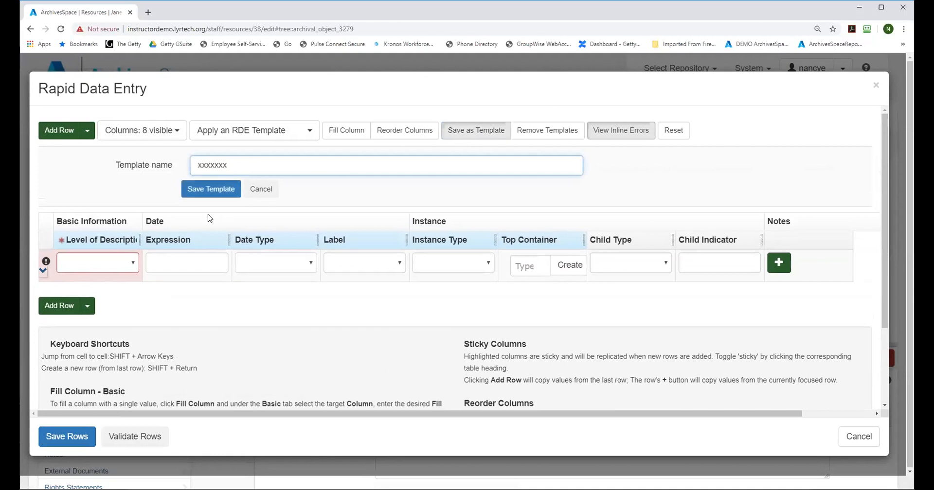
{"action": "left_click", "coordinate": [211, 189]}
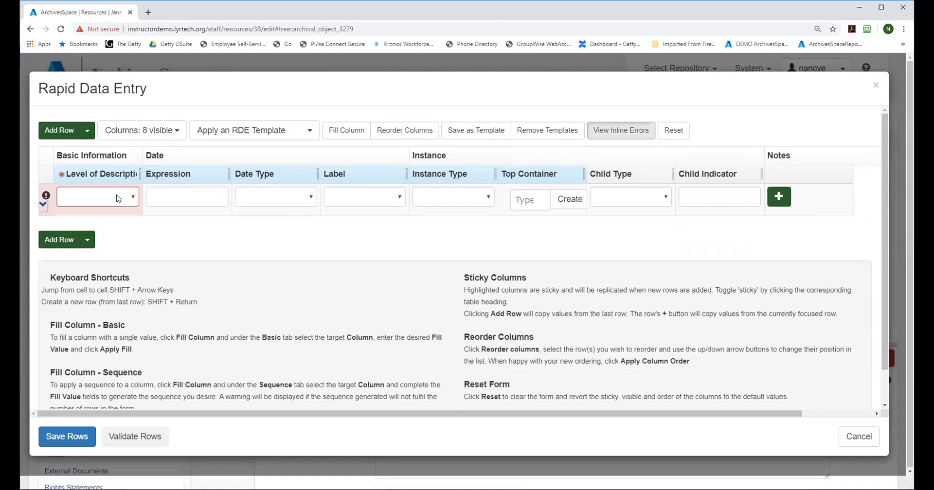
Step: Set the row's Level of Description to File and enter the date expression "June , 1900" with type Single and label Creation
{"action": "left_click", "coordinate": [118, 197]}
{"action": "left_click", "coordinate": [81, 245]}
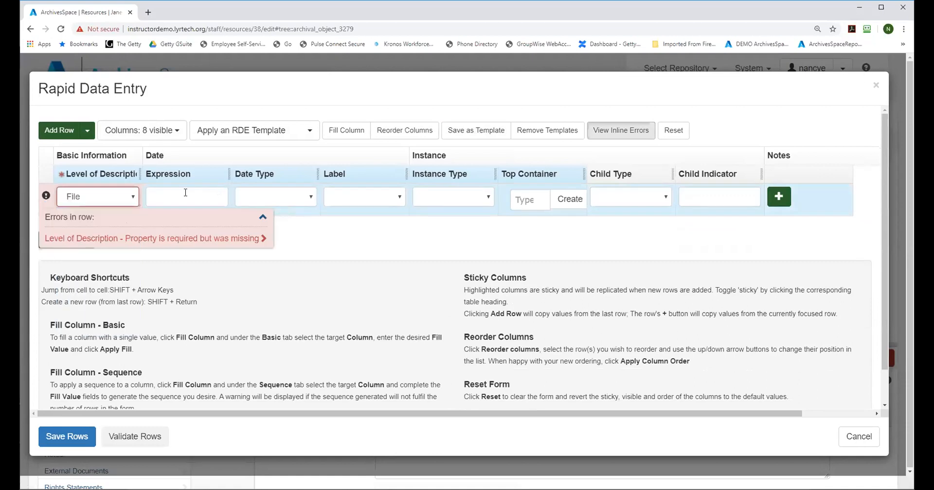
{"action": "left_click", "coordinate": [186, 193]}
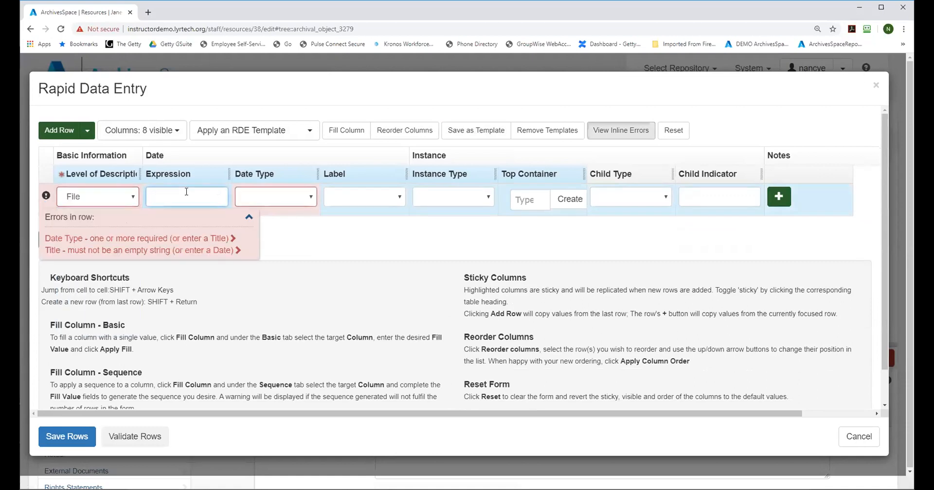
{"action": "type", "text": "June , 1900"}
{"action": "left_click", "coordinate": [275, 199]}
{"action": "left_click", "coordinate": [281, 220]}
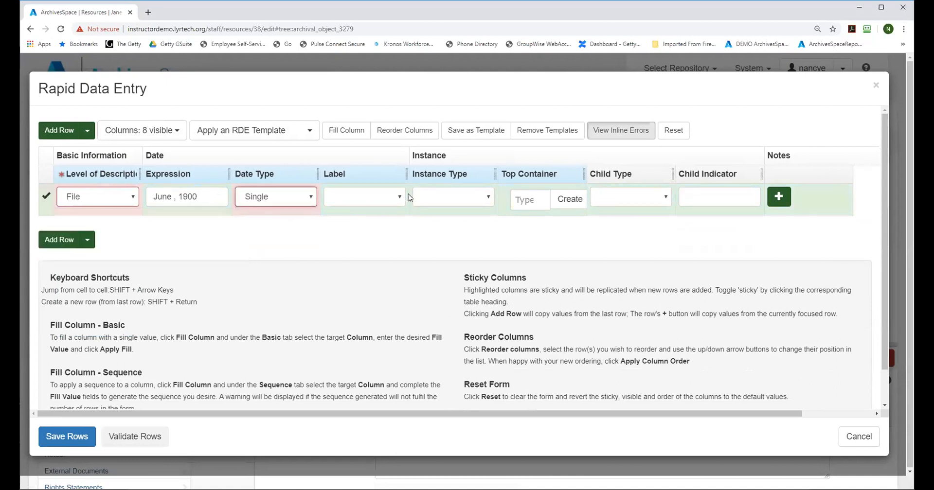
{"action": "left_click", "coordinate": [373, 203]}
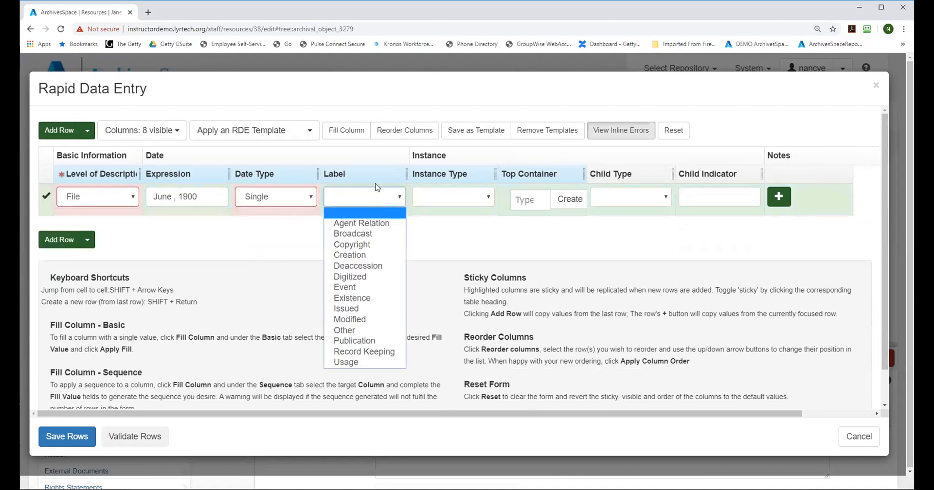
{"action": "left_click", "coordinate": [372, 255]}
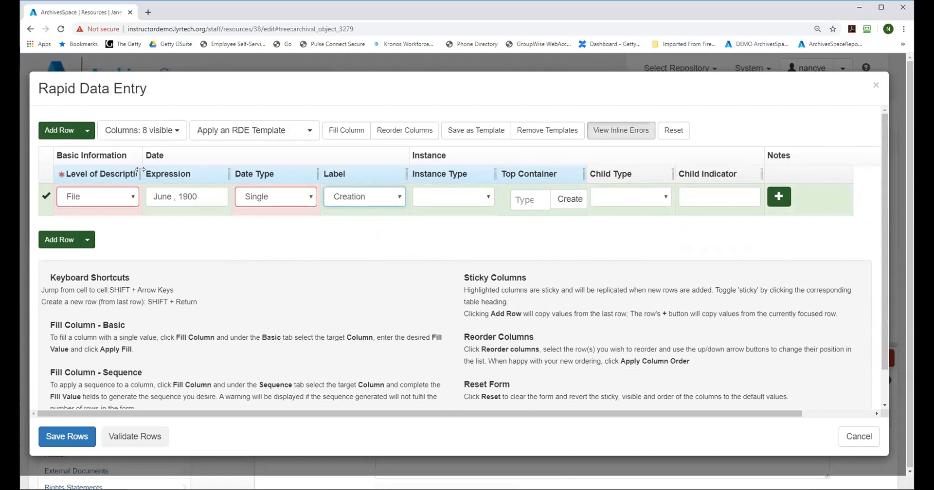
Step: Narrow the Level of Description column and set the row's Instance Type to Mixed Materials
{"action": "left_click_drag", "start_coordinate": [140, 170], "coordinate": [108, 172]}
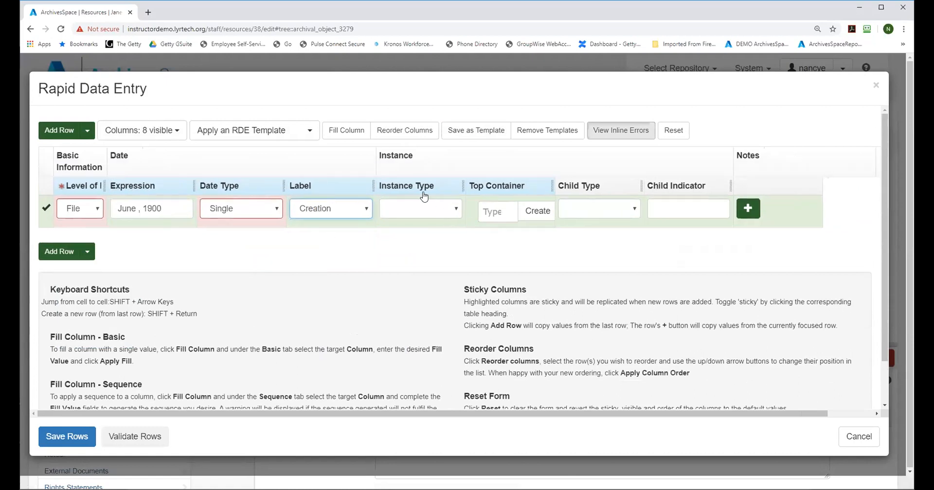
{"action": "left_click", "coordinate": [444, 211]}
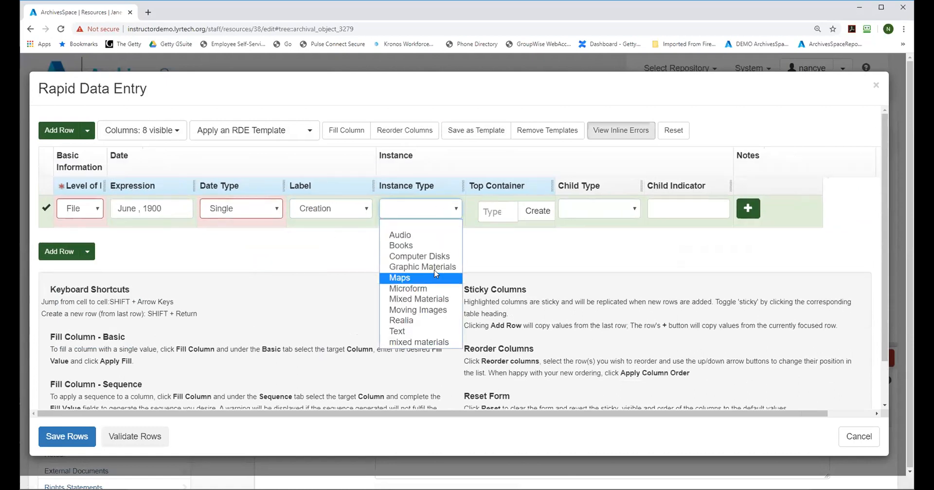
{"action": "left_click", "coordinate": [428, 299]}
Step: Set the row's Child Type to Folder with Child Indicator 4-6, and link Box 1 as its Top Container
{"action": "left_click", "coordinate": [610, 204]}
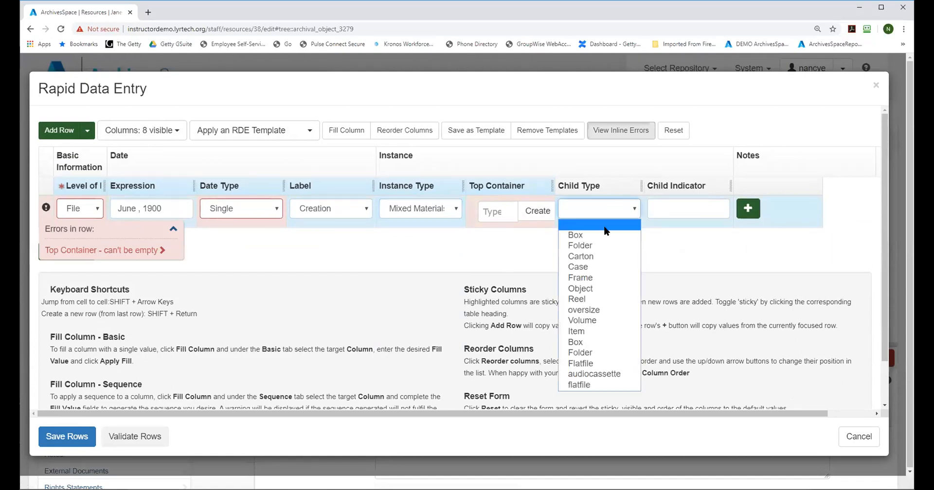
{"action": "left_click", "coordinate": [586, 252]}
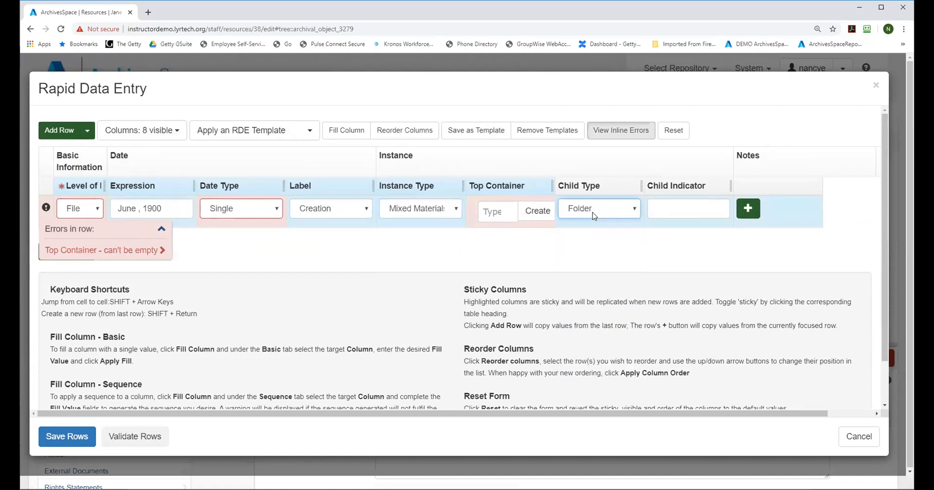
{"action": "left_click", "coordinate": [683, 204]}
{"action": "type", "text": "4-6"}
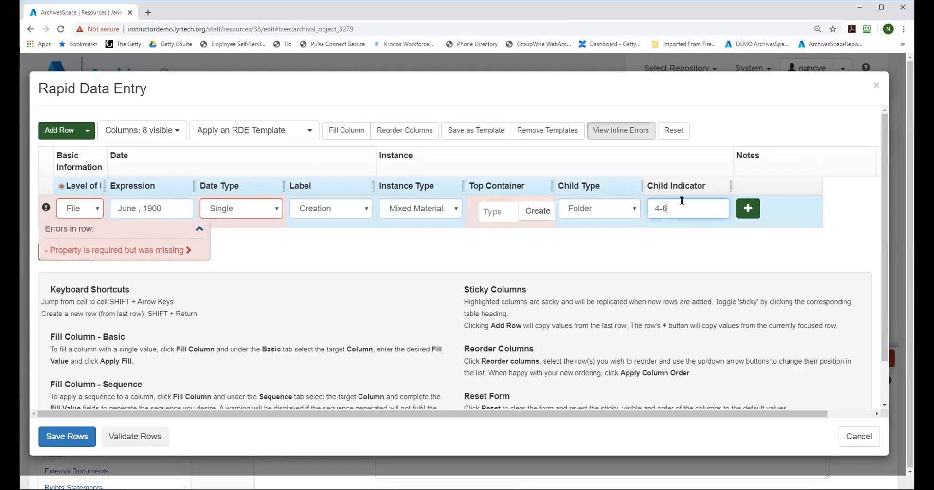
{"action": "left_click", "coordinate": [496, 212]}
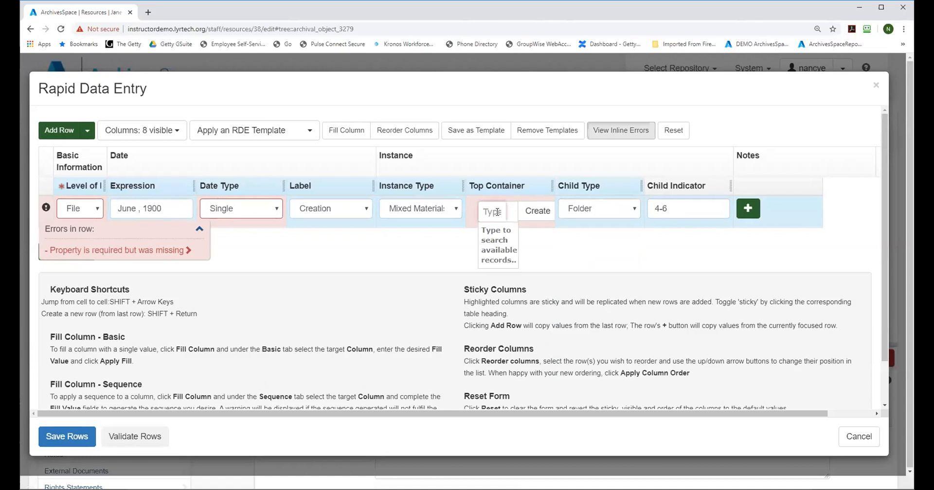
{"action": "type", "text": "1"}
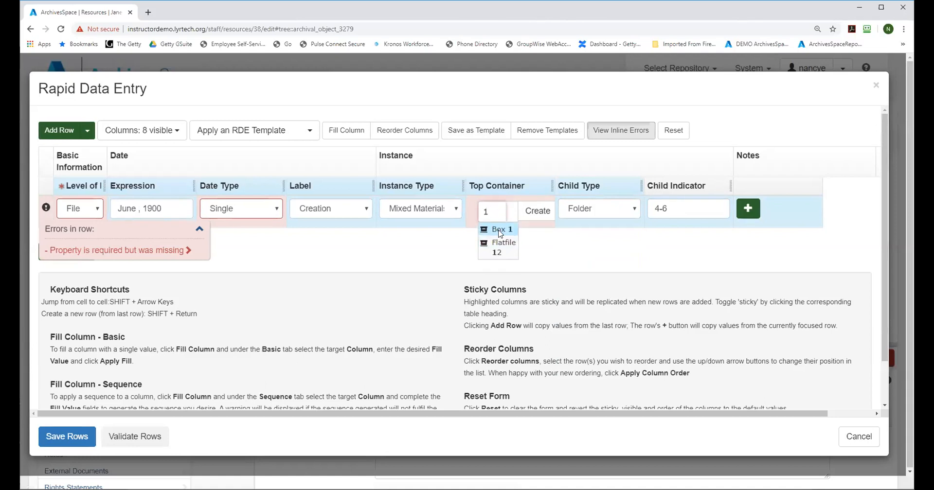
{"action": "left_click", "coordinate": [500, 230]}
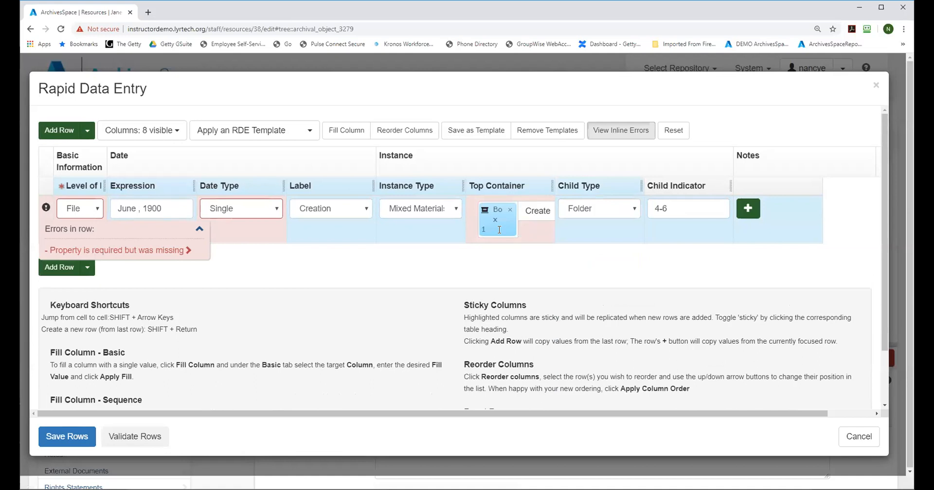
Step: Add a second row that carries over the first row's values except the date Expression, and cancel Rapid Data Entry without saving
{"action": "left_click", "coordinate": [126, 189]}
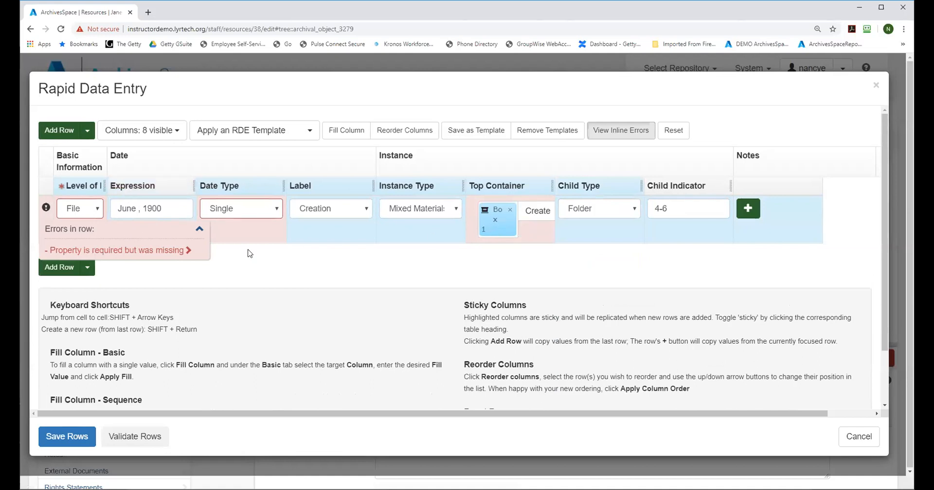
{"action": "left_click", "coordinate": [748, 209]}
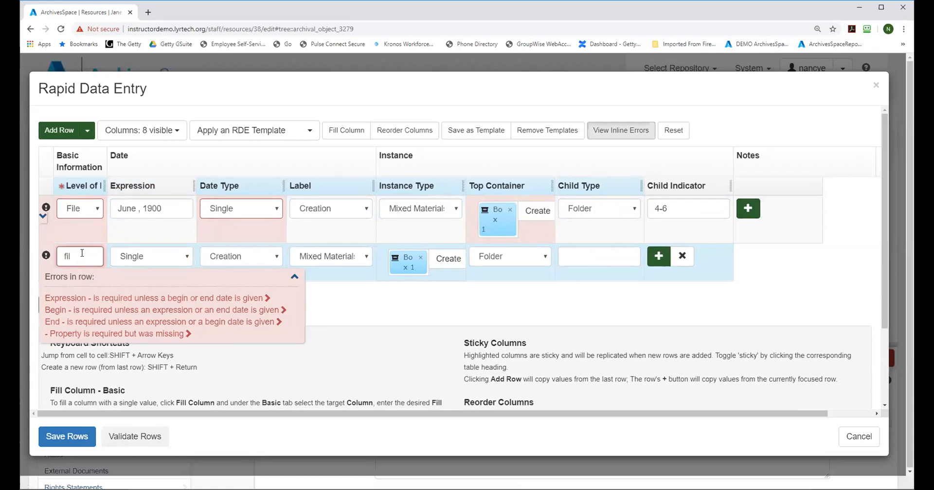
{"action": "left_click", "coordinate": [294, 276]}
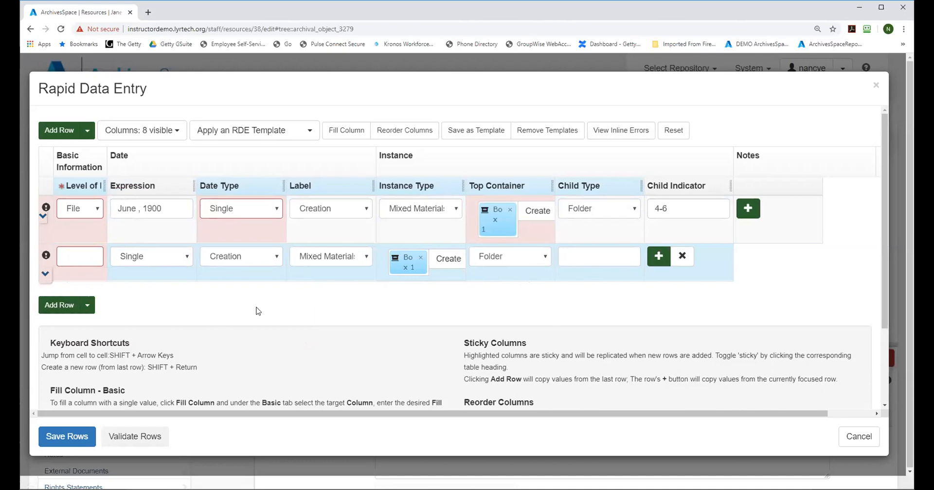
{"action": "scroll", "coordinate": [889, 204], "scroll_direction": "down", "scroll_amount": 1}
{"action": "scroll", "coordinate": [889, 205], "scroll_direction": "down", "scroll_amount": 1}
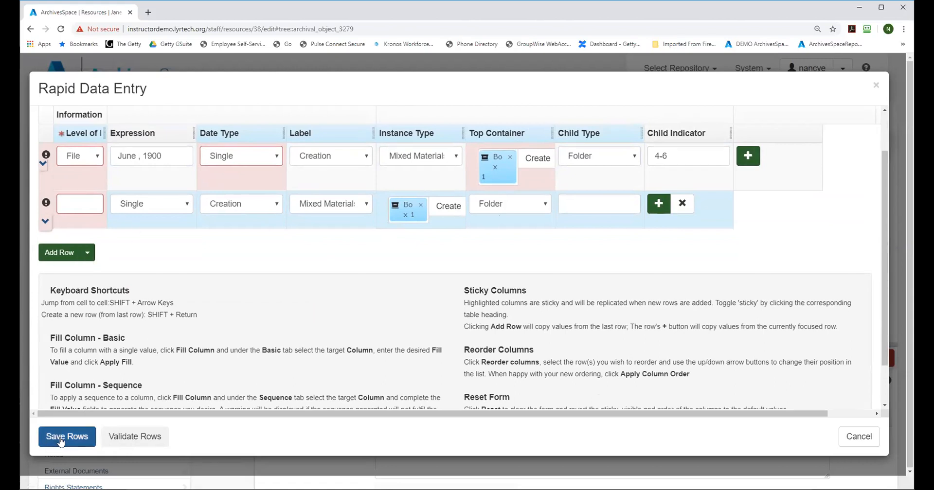
{"action": "left_click", "coordinate": [859, 437]}
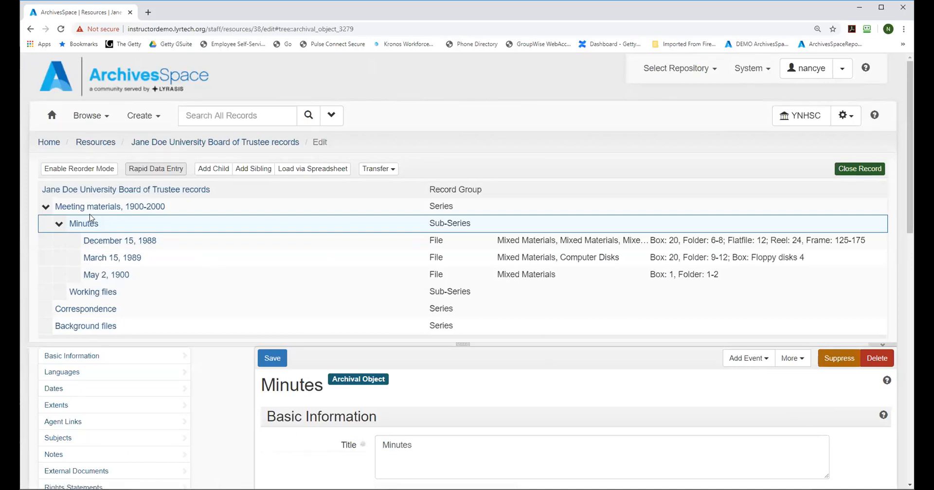
Step: Enable reorder mode and arrange the Minutes files in the order May 2, 1900, March 15, 1989, December 15, 1988
{"action": "left_click", "coordinate": [59, 171]}
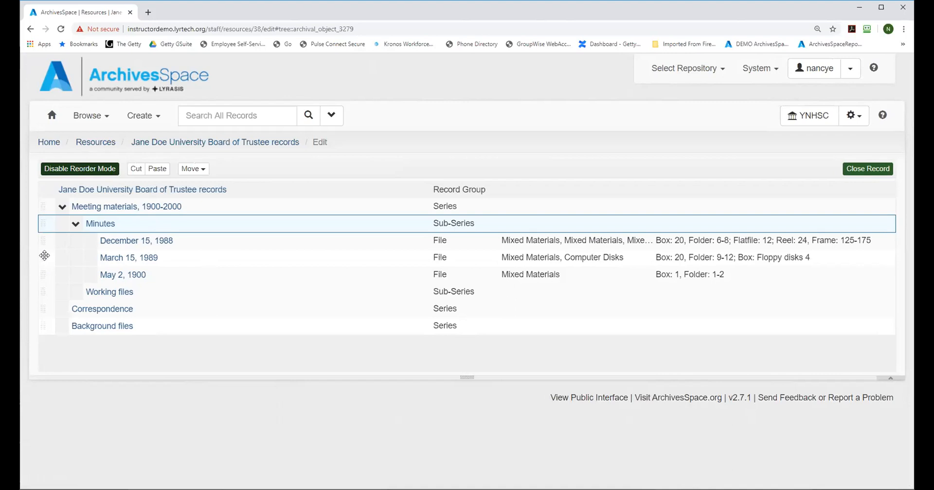
{"action": "left_click_drag", "start_coordinate": [43, 256], "coordinate": [45, 277]}
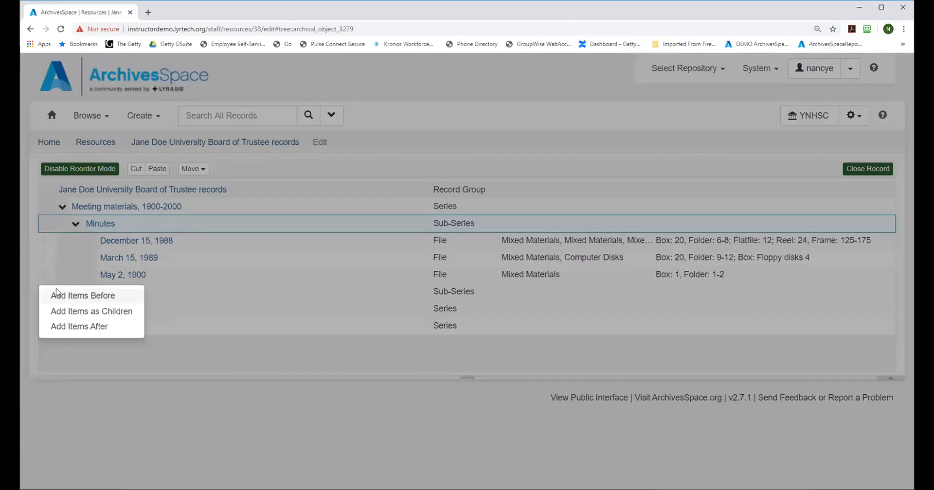
{"action": "left_click", "coordinate": [83, 327]}
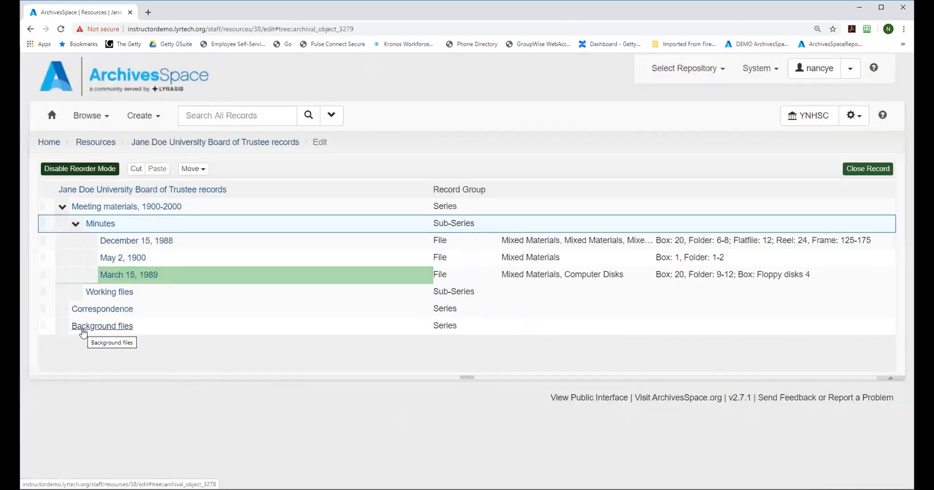
{"action": "left_click", "coordinate": [44, 236]}
{"action": "left_click_drag", "start_coordinate": [44, 237], "coordinate": [46, 273]}
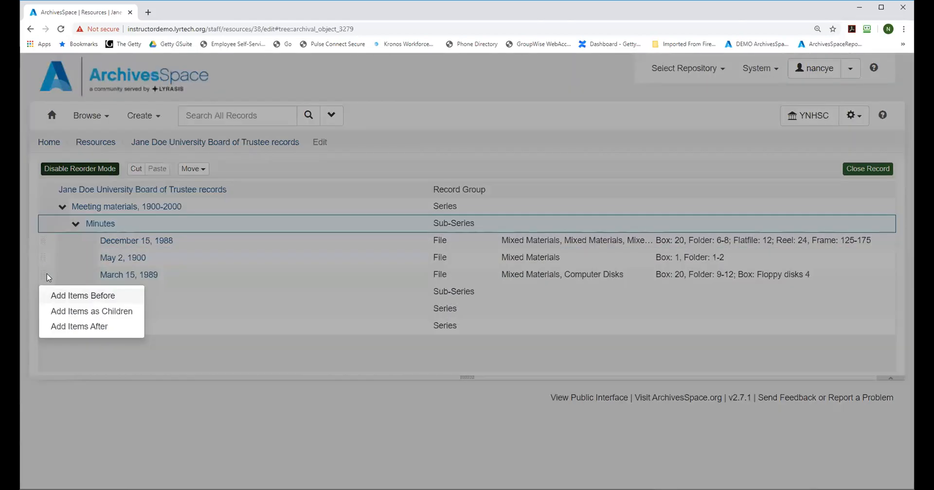
{"action": "left_click", "coordinate": [72, 327]}
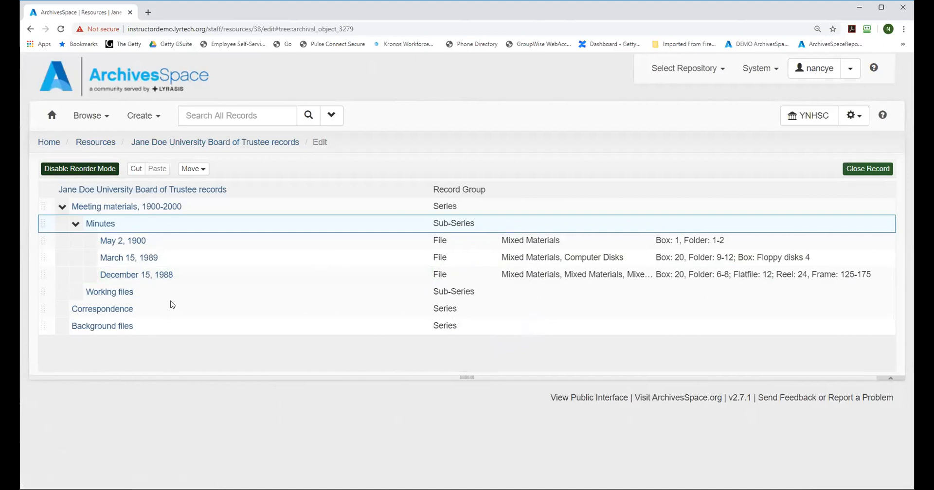
Step: Select the May 2, 1900 file, review its available move destinations, and leave reorder mode
{"action": "left_click", "coordinate": [42, 237]}
{"action": "left_click", "coordinate": [192, 168]}
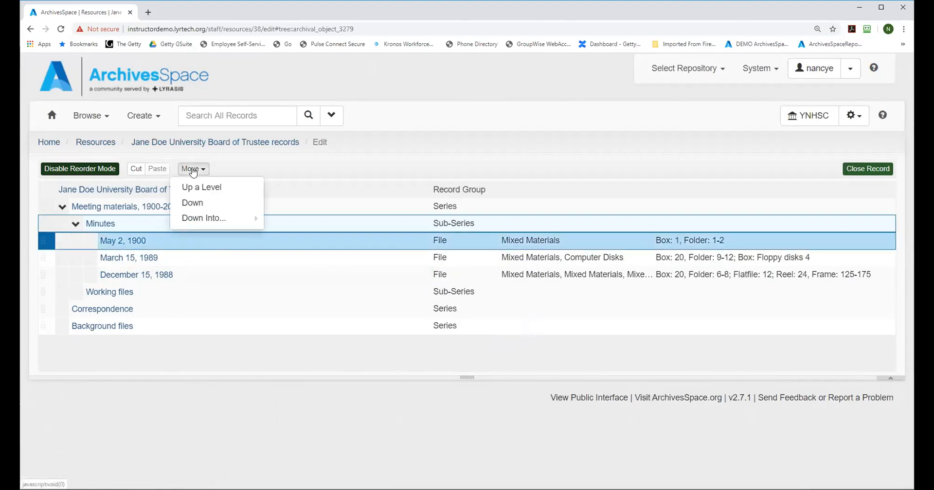
{"action": "mouse_move", "coordinate": [203, 223]}
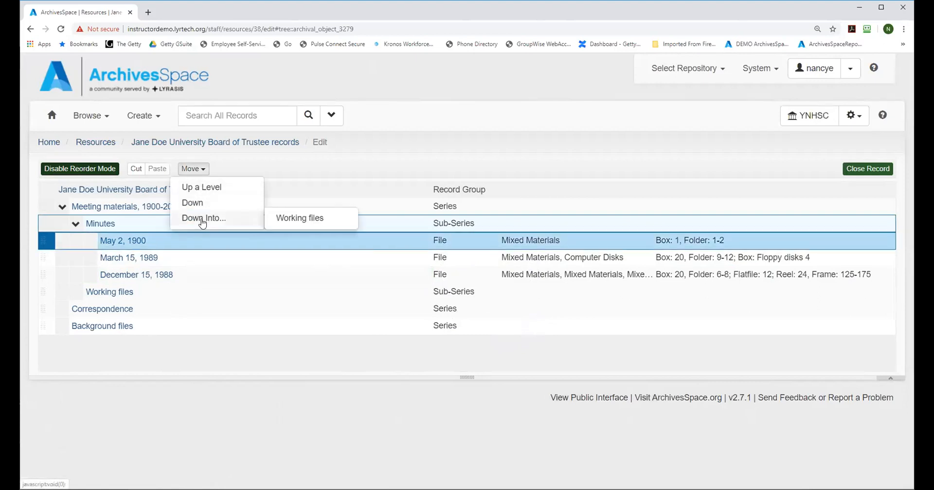
{"action": "left_click", "coordinate": [290, 224]}
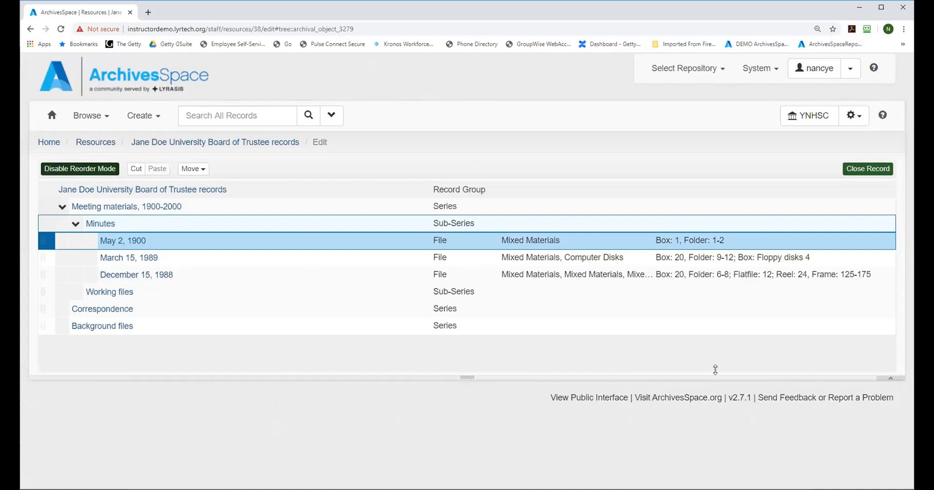
{"action": "left_click", "coordinate": [890, 378]}
{"action": "left_click", "coordinate": [69, 170]}
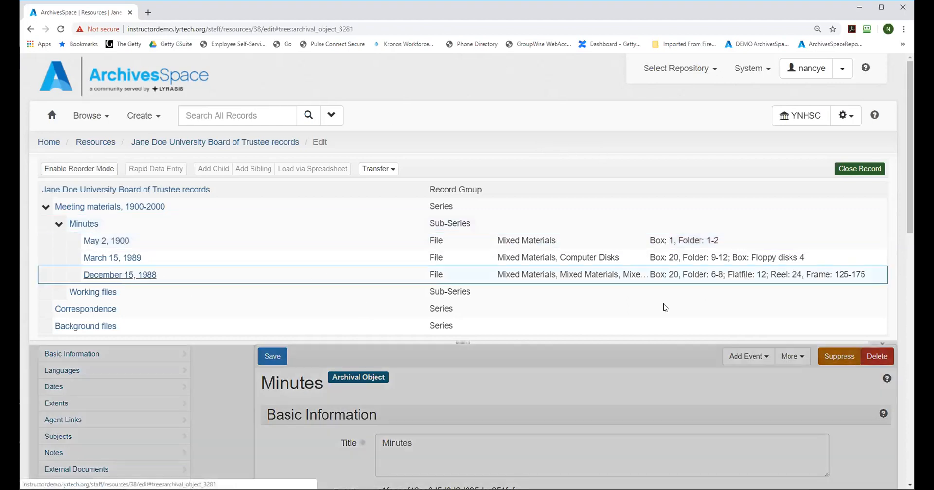
Step: Change the Reel 24 instance of the December 15, 1988 file to type Microform and save the archival object
{"action": "left_click_drag", "start_coordinate": [911, 126], "coordinate": [882, 444]}
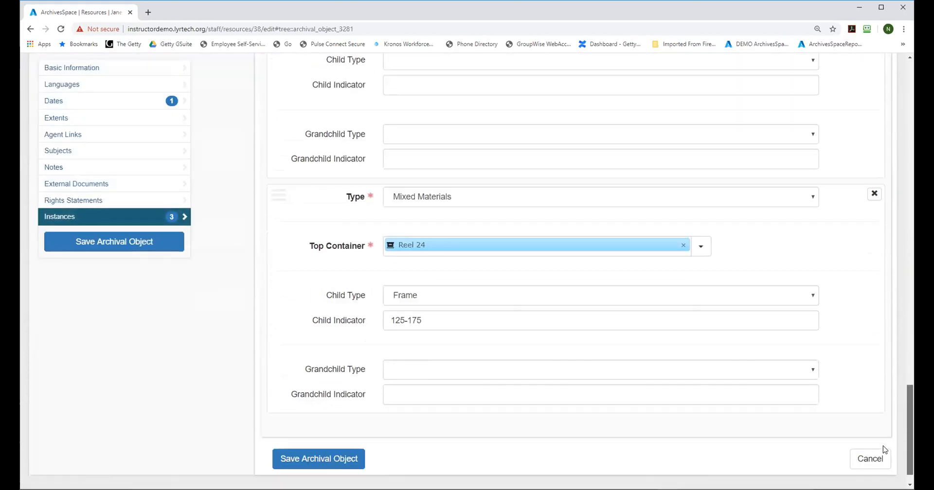
{"action": "left_click", "coordinate": [496, 201]}
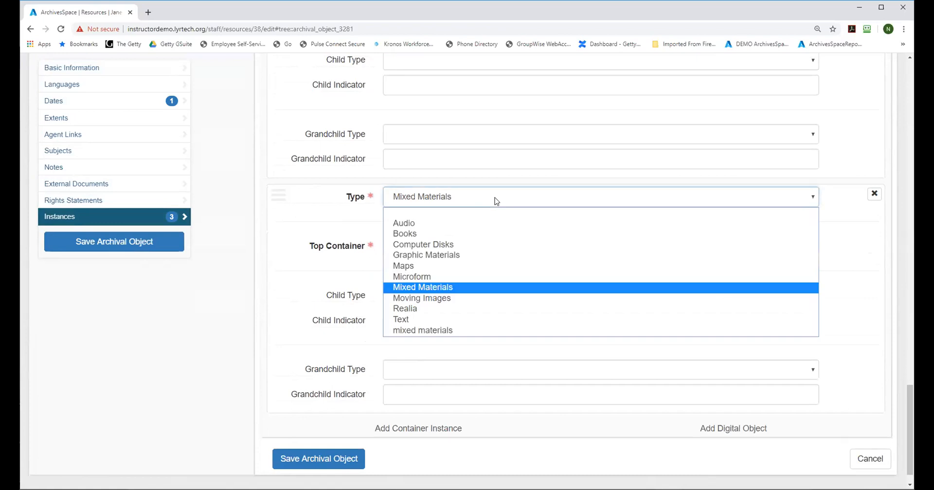
{"action": "left_click", "coordinate": [417, 277]}
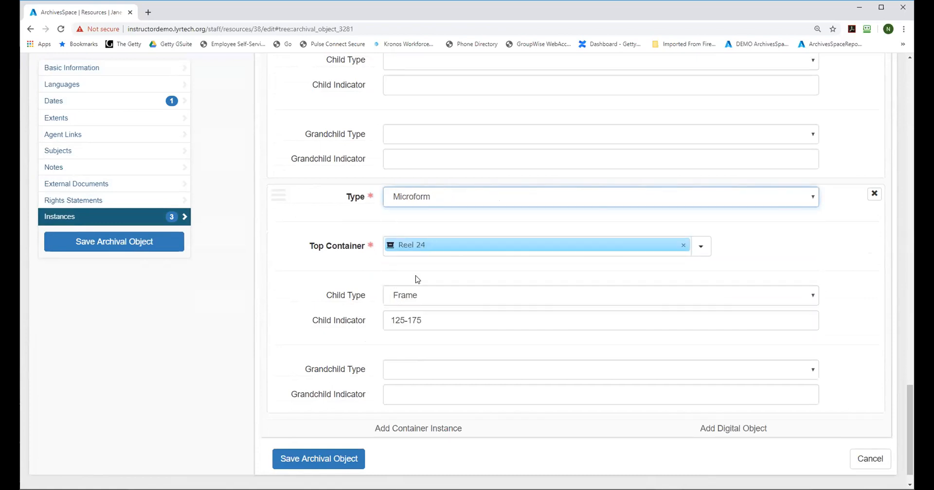
{"action": "left_click", "coordinate": [309, 468]}
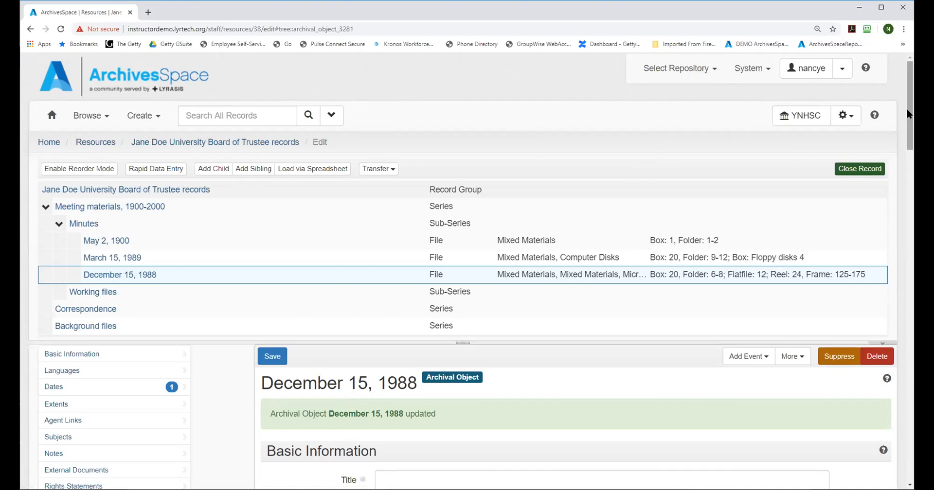
Step: Shrink the record tree area and open the Box 20 top container linked in the December 15, 1988 file's instances
{"action": "left_click_drag", "start_coordinate": [909, 116], "coordinate": [912, 121]}
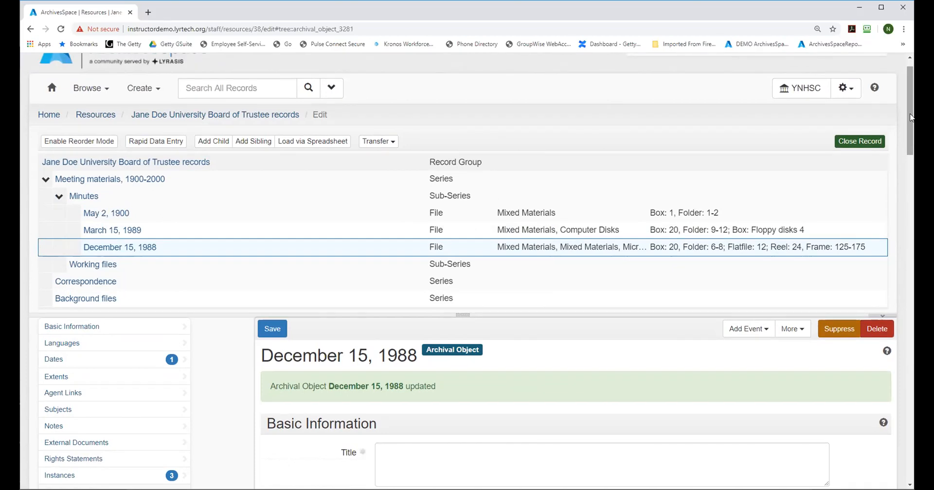
{"action": "left_click_drag", "start_coordinate": [910, 118], "coordinate": [911, 125]}
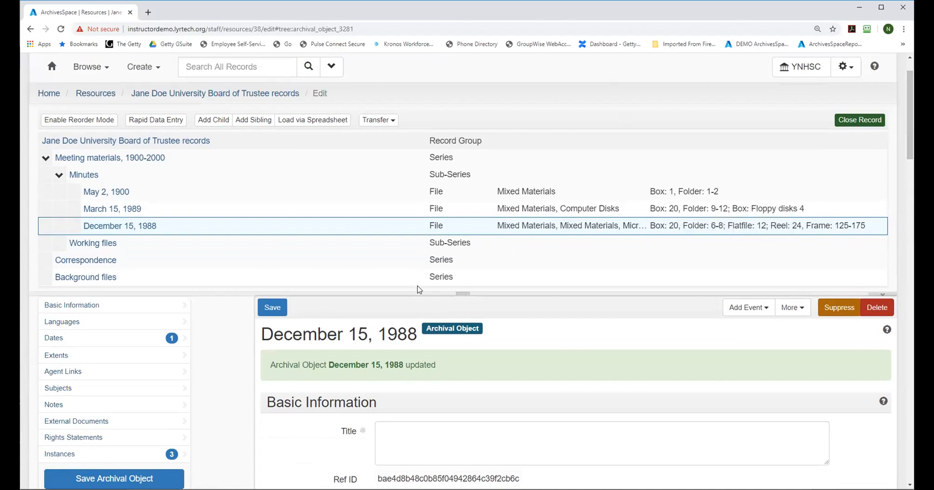
{"action": "left_click_drag", "start_coordinate": [460, 293], "coordinate": [463, 246]}
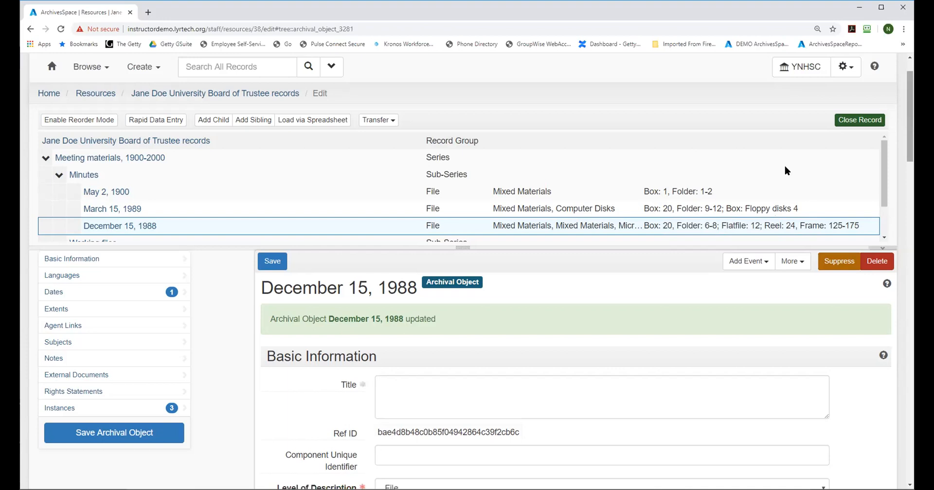
{"action": "left_click", "coordinate": [59, 411]}
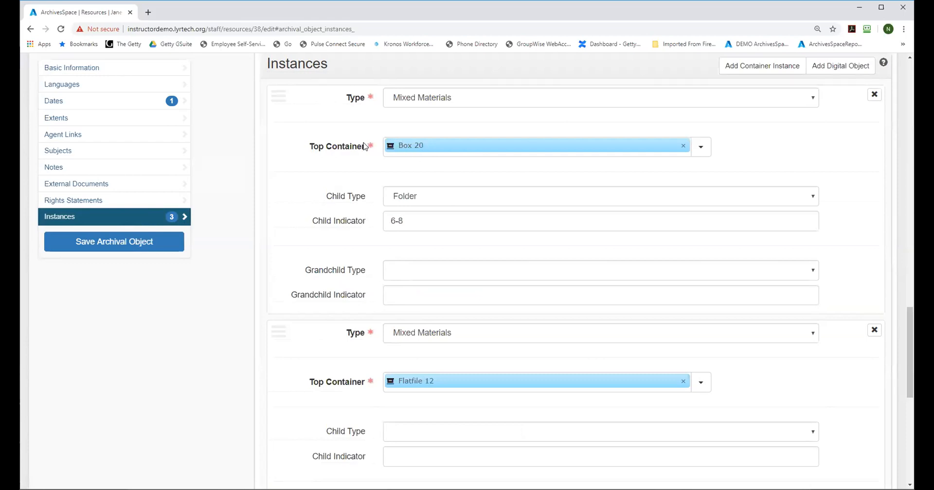
{"action": "mouse_move", "coordinate": [529, 142]}
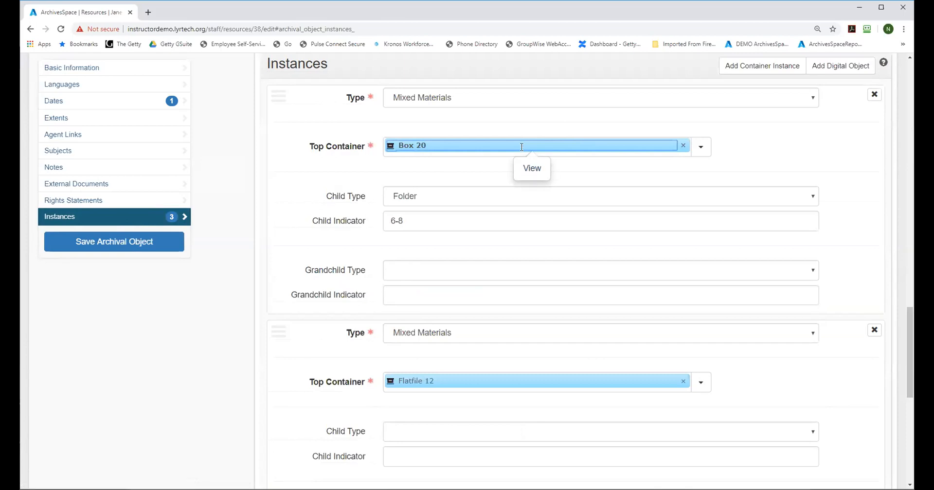
{"action": "left_click", "coordinate": [531, 170]}
Step: Set the Box 20 top container's indicator to 19, save it, and check the container labels in the resource's record tree
{"action": "left_click", "coordinate": [272, 171]}
{"action": "left_click", "coordinate": [415, 281]}
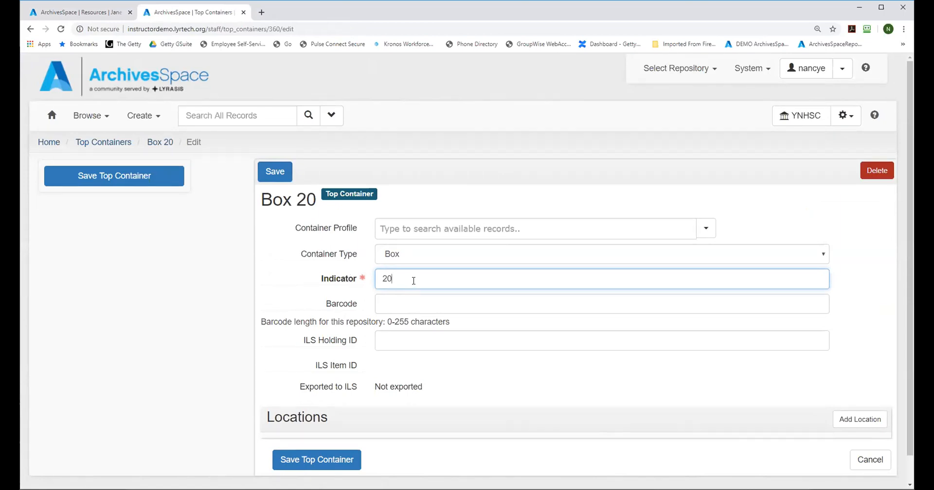
{"action": "key", "text": "BackSpace"}
{"action": "key", "text": "BackSpace"}
{"action": "type", "text": "19"}
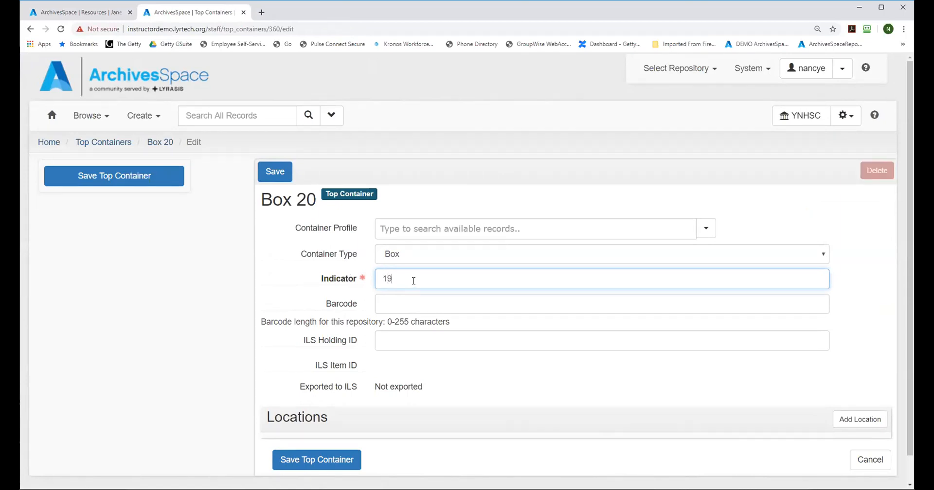
{"action": "left_click", "coordinate": [274, 171]}
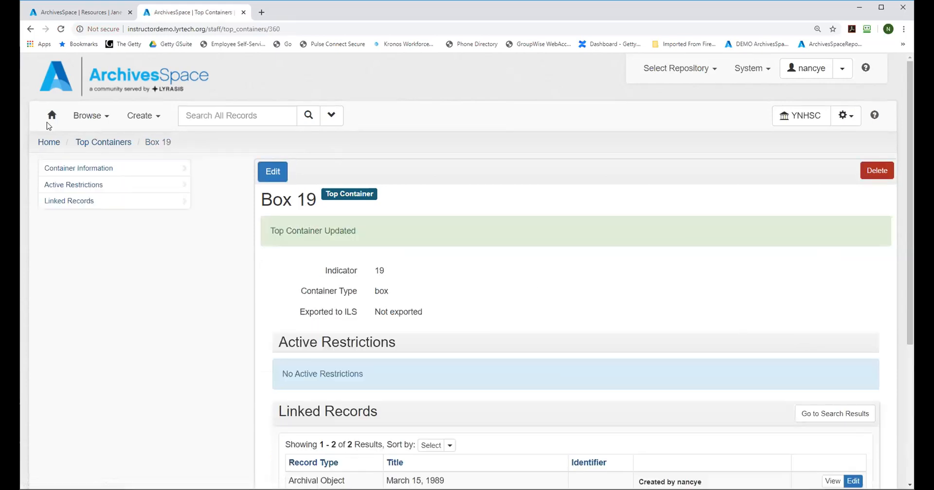
{"action": "left_click", "coordinate": [32, 29]}
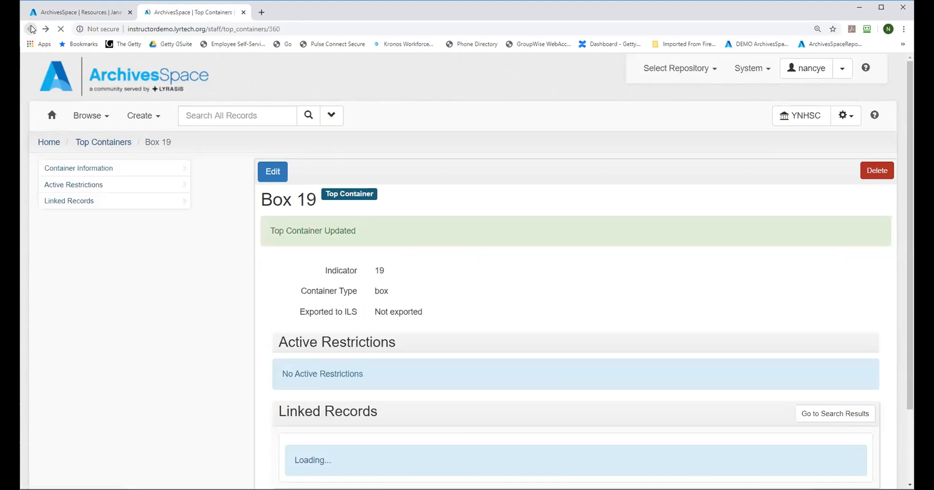
{"action": "left_click", "coordinate": [39, 13]}
{"action": "left_click", "coordinate": [79, 243]}
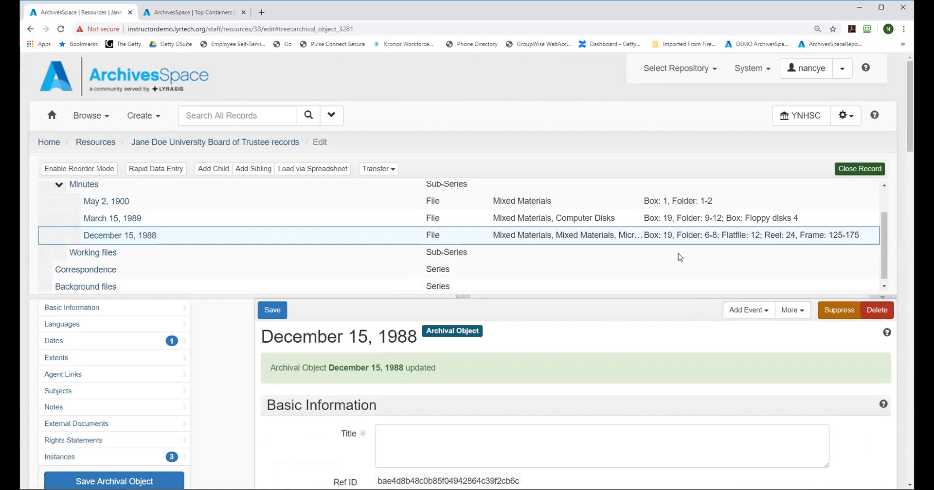
Step: Return to the top container record, set its indicator back to 20, and save it
{"action": "left_click", "coordinate": [175, 15]}
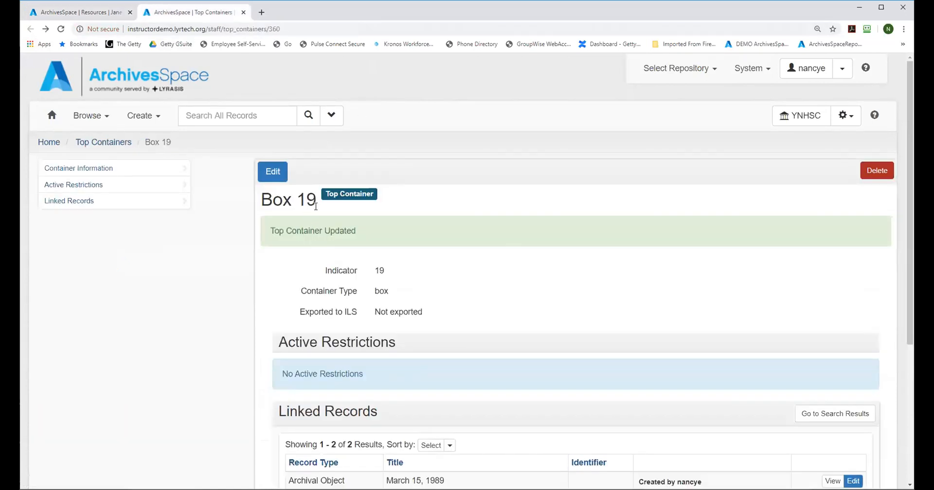
{"action": "left_click", "coordinate": [273, 172]}
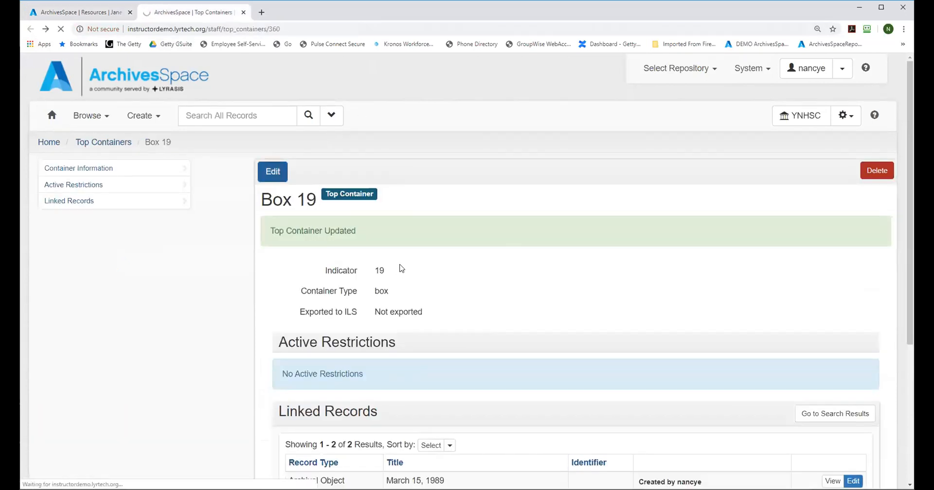
{"action": "left_click", "coordinate": [403, 276]}
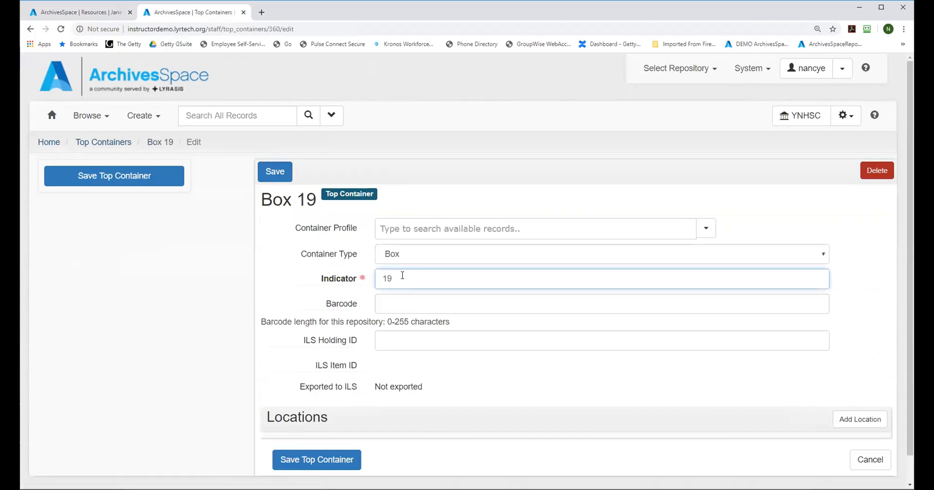
{"action": "key", "text": "BackSpace"}
{"action": "key", "text": "BackSpace"}
{"action": "type", "text": "20"}
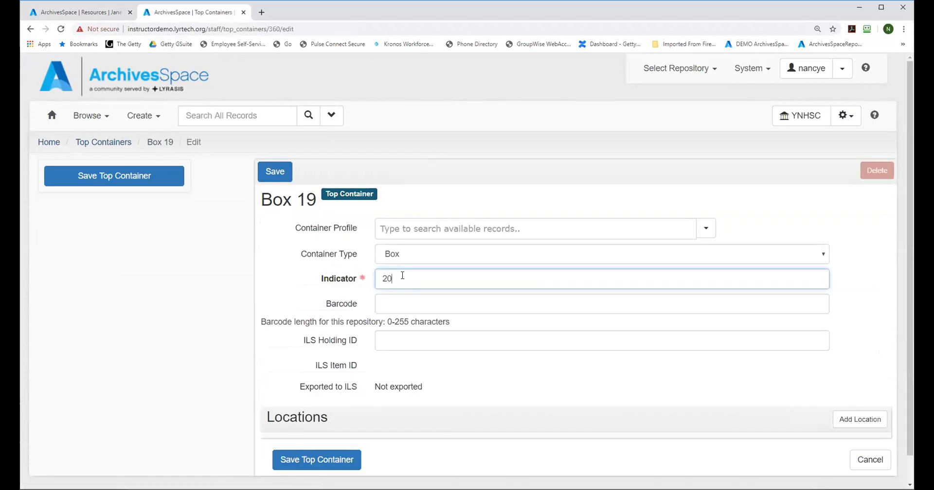
{"action": "left_click", "coordinate": [271, 172]}
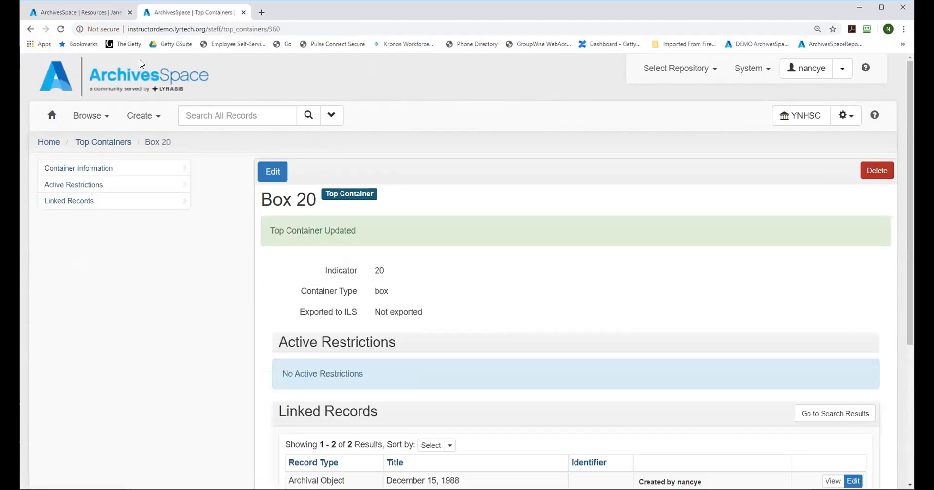
Step: Return to the resource record and remove the Box 20 top container from the December 15, 1988 file's first instance
{"action": "left_click", "coordinate": [81, 14]}
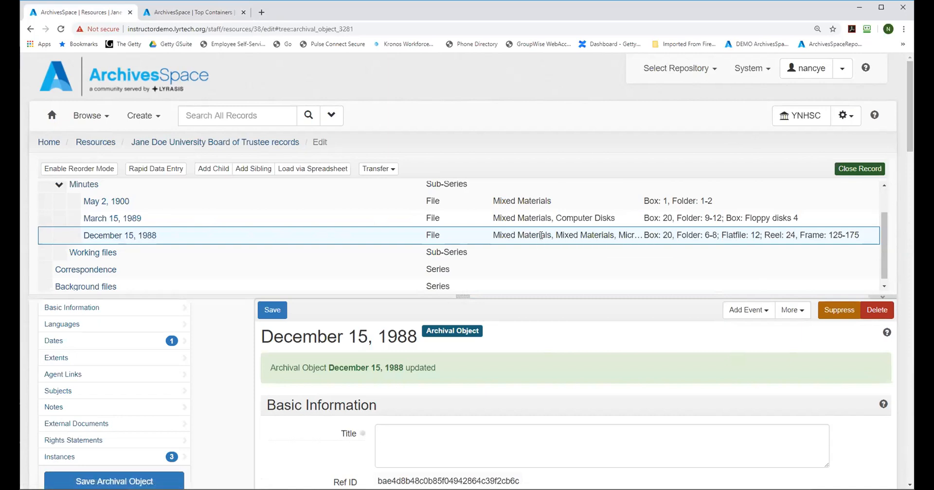
{"action": "left_click_drag", "start_coordinate": [910, 110], "coordinate": [910, 363]}
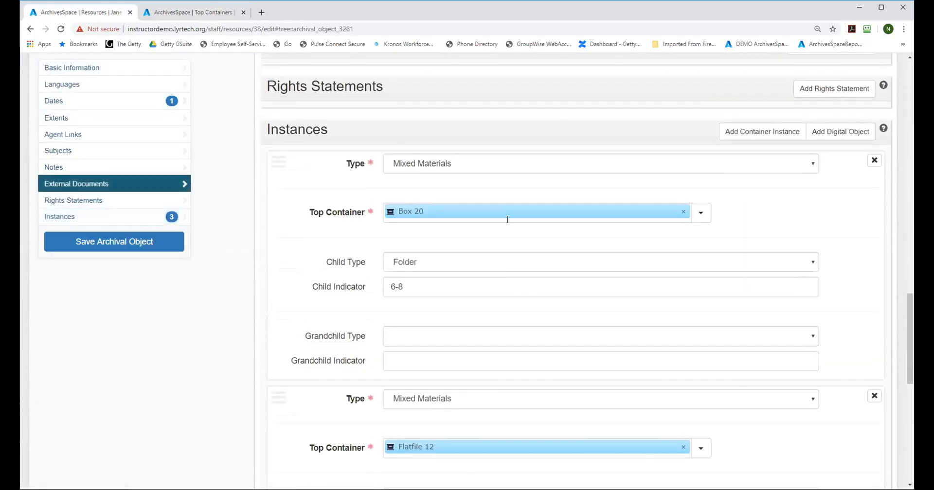
{"action": "left_click", "coordinate": [682, 214]}
{"action": "left_click", "coordinate": [701, 213]}
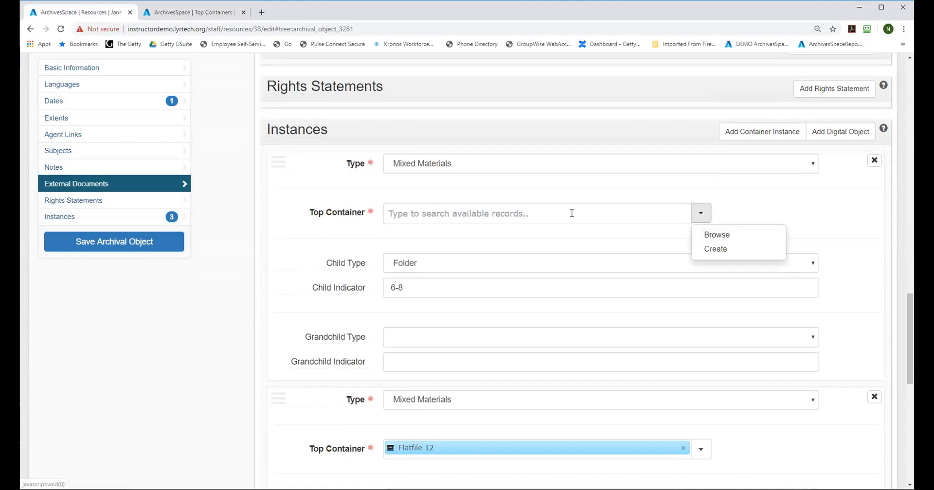
{"action": "left_click", "coordinate": [564, 213]}
Step: Create a top container of type Box with indicator 19, link it to the file's first instance, and save the archival object
{"action": "left_click", "coordinate": [700, 213]}
{"action": "left_click", "coordinate": [708, 249]}
{"action": "left_click", "coordinate": [338, 155]}
{"action": "left_click", "coordinate": [333, 169]}
{"action": "left_click", "coordinate": [329, 169]}
{"action": "type", "text": "19"}
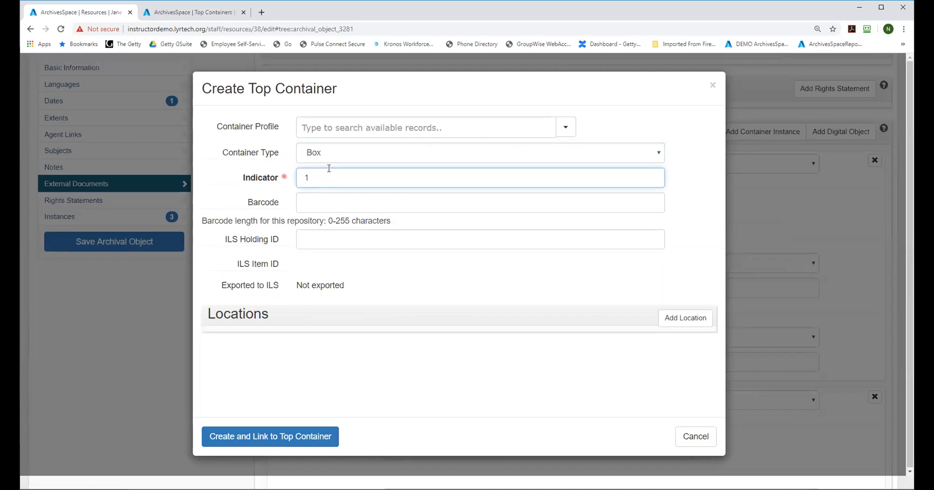
{"action": "left_click", "coordinate": [221, 438]}
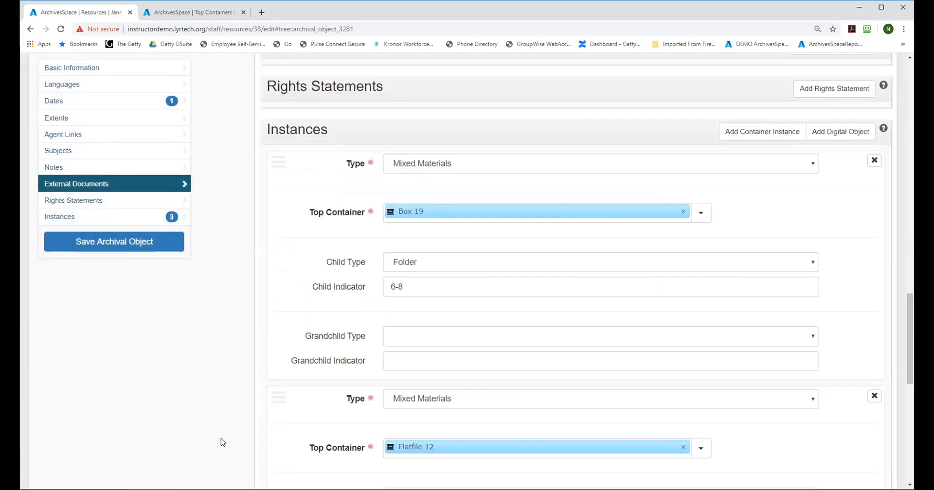
{"action": "left_click", "coordinate": [68, 244]}
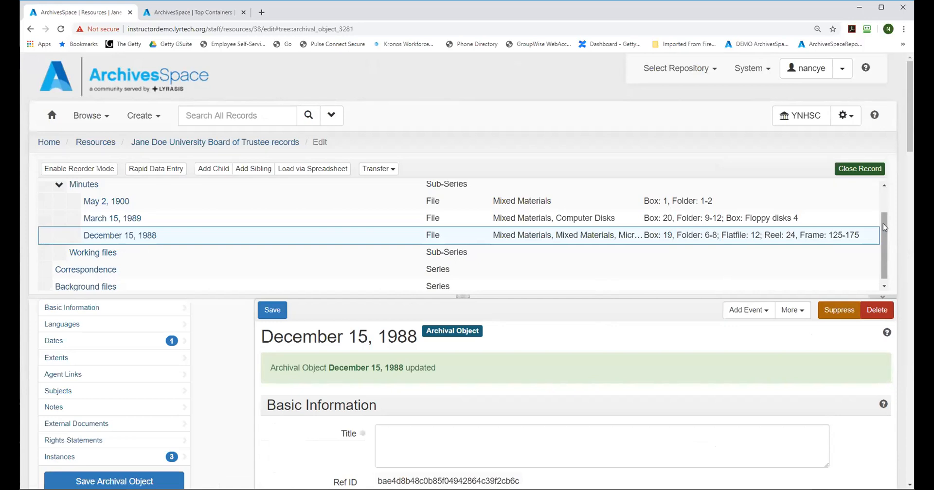
{"action": "scroll", "coordinate": [910, 98], "scroll_direction": "down", "scroll_amount": 2}
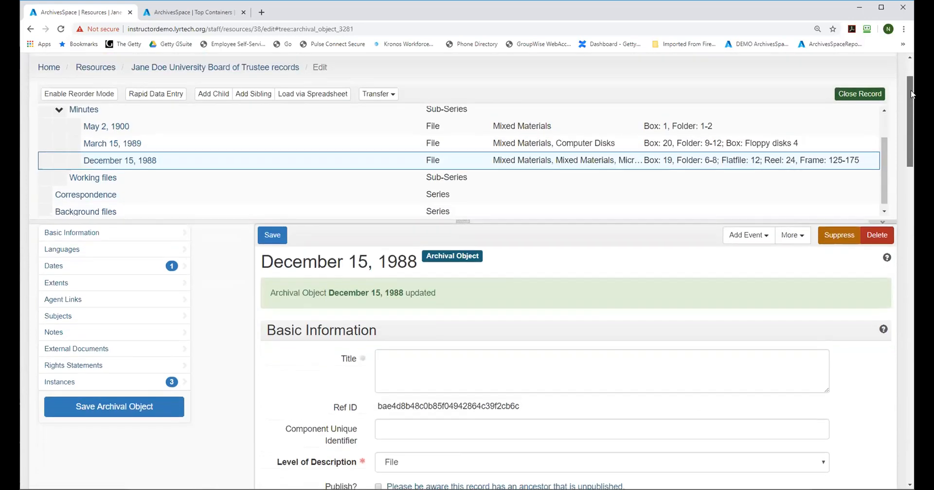
{"action": "scroll", "coordinate": [910, 94], "scroll_direction": "up", "scroll_amount": 2}
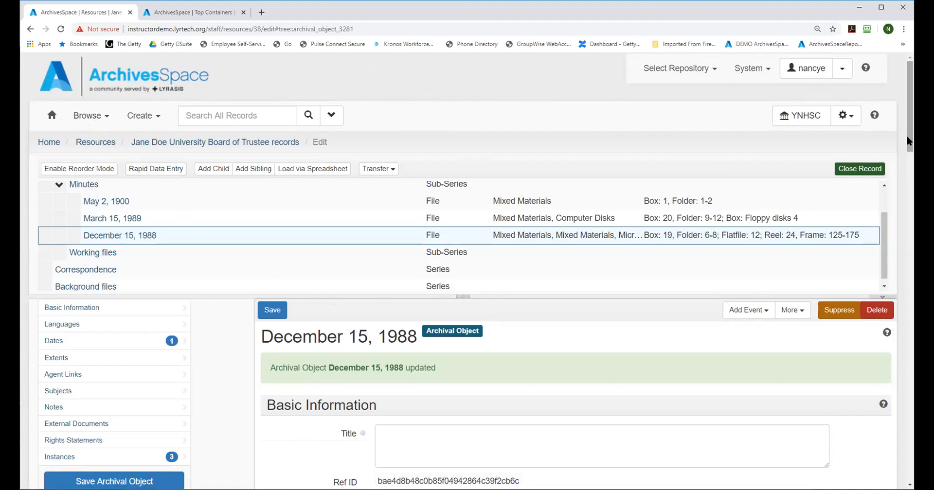
{"action": "scroll", "coordinate": [907, 141], "scroll_direction": "down", "scroll_amount": 1}
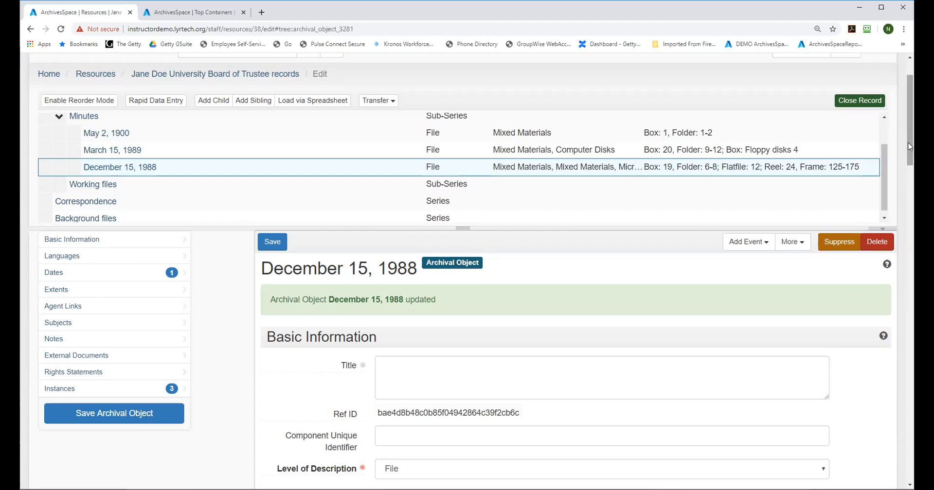
{"action": "left_click_drag", "start_coordinate": [908, 146], "coordinate": [906, 128]}
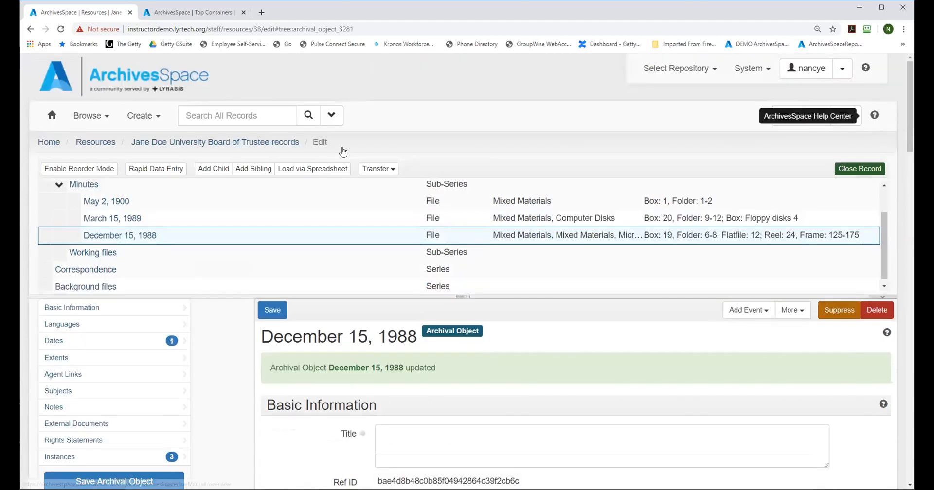
Step: Start a new single location record and set its building to University Library
{"action": "left_click", "coordinate": [141, 117]}
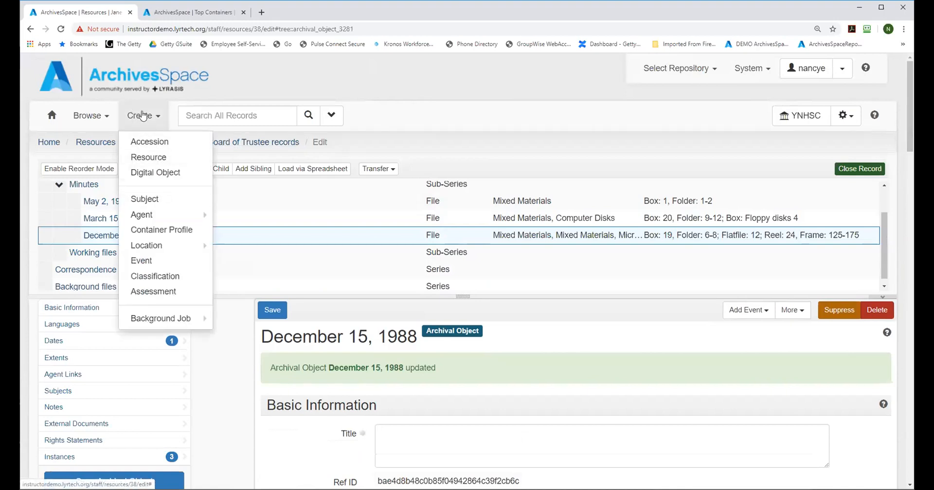
{"action": "mouse_move", "coordinate": [148, 247]}
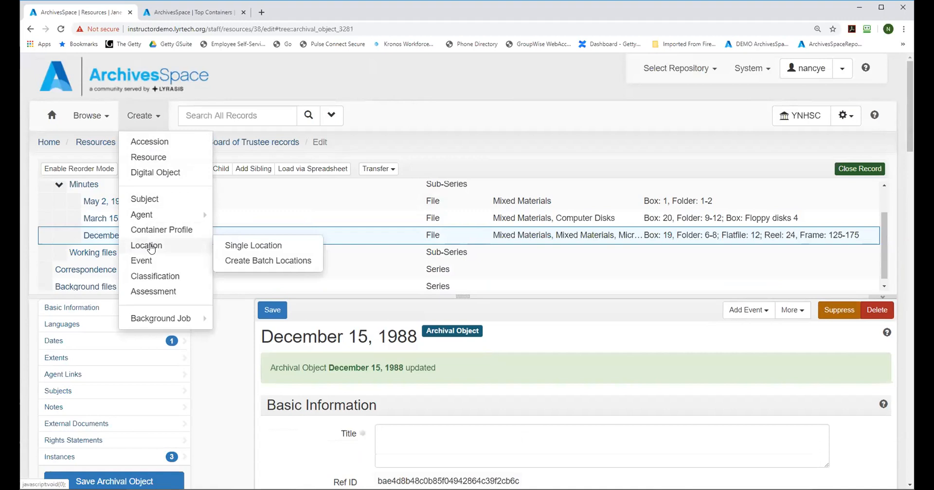
{"action": "left_click", "coordinate": [240, 247]}
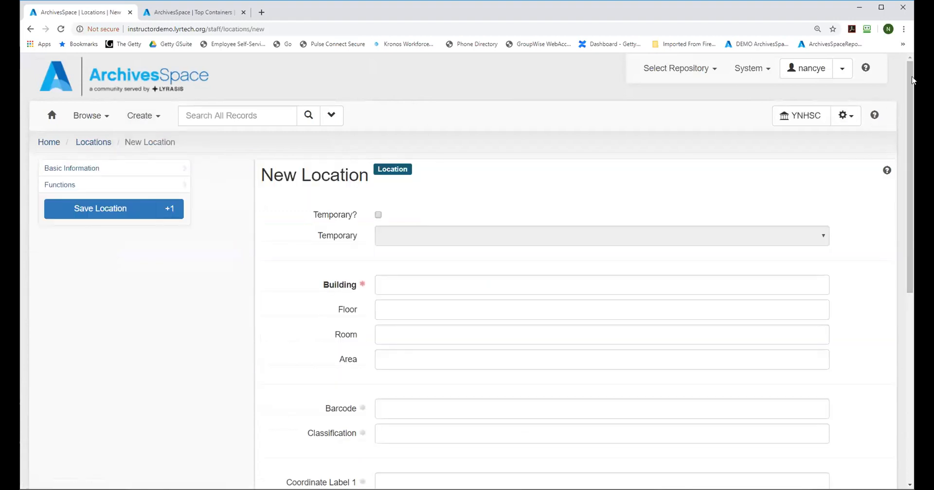
{"action": "scroll", "coordinate": [870, 126], "scroll_direction": "down", "scroll_amount": 1}
{"action": "scroll", "coordinate": [467, 243], "scroll_direction": "down", "scroll_amount": 3}
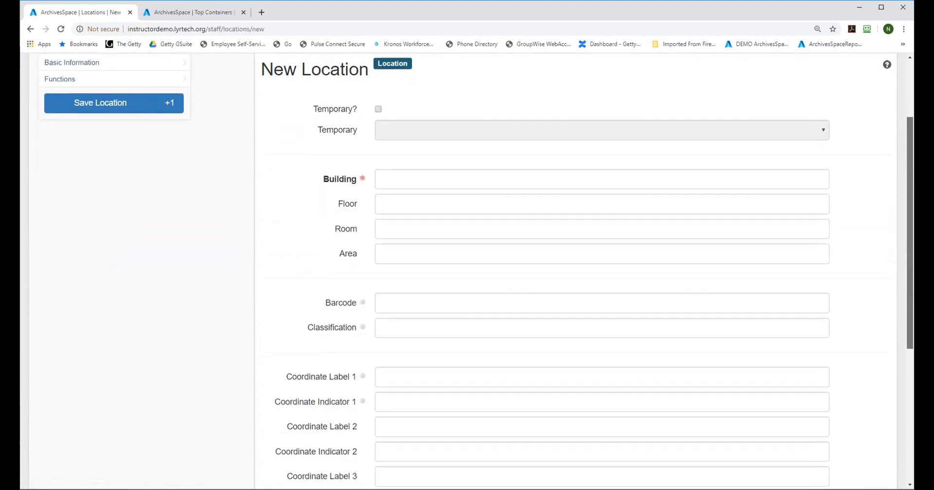
{"action": "left_click", "coordinate": [443, 97]}
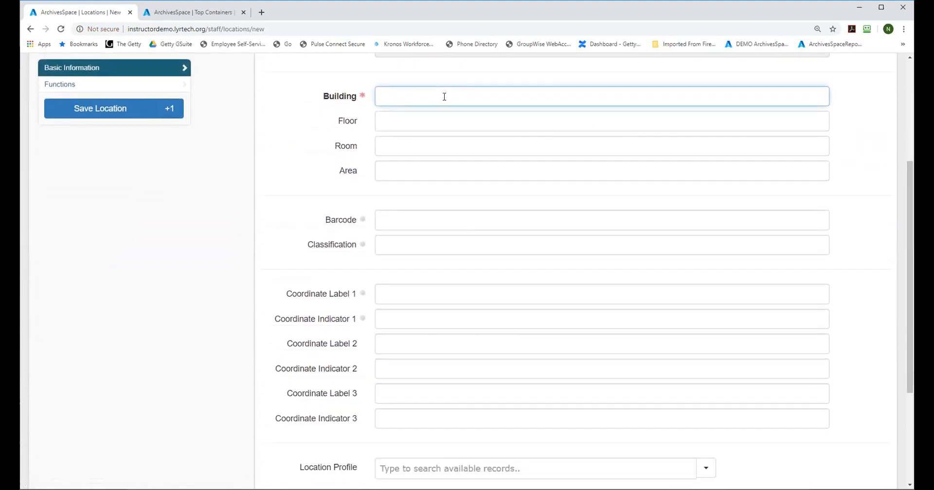
{"action": "type", "text": "University Library"}
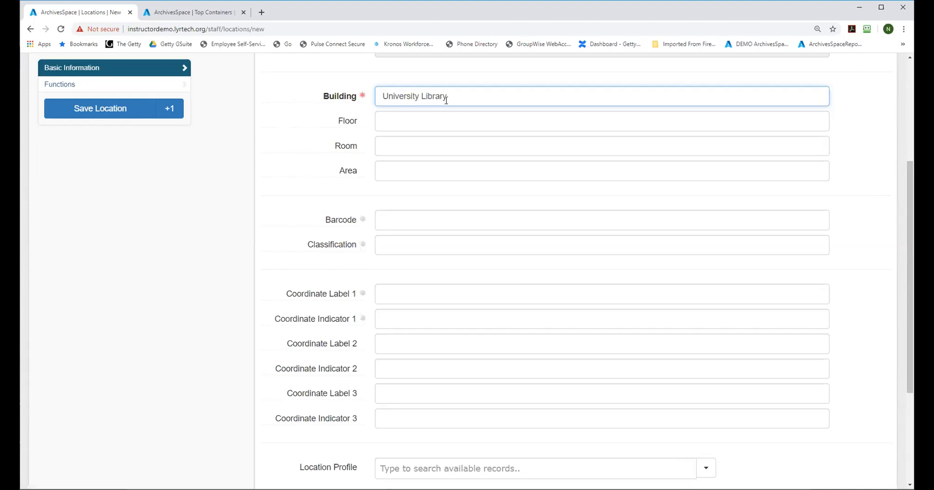
Step: Set the new location's floor to 2 and its room to 413
{"action": "left_click", "coordinate": [423, 124]}
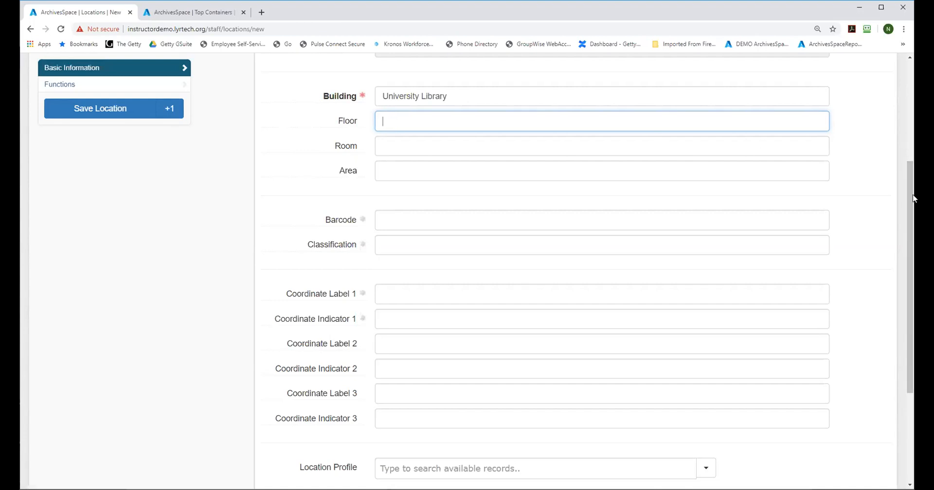
{"action": "scroll", "coordinate": [908, 191], "scroll_direction": "up", "scroll_amount": 3}
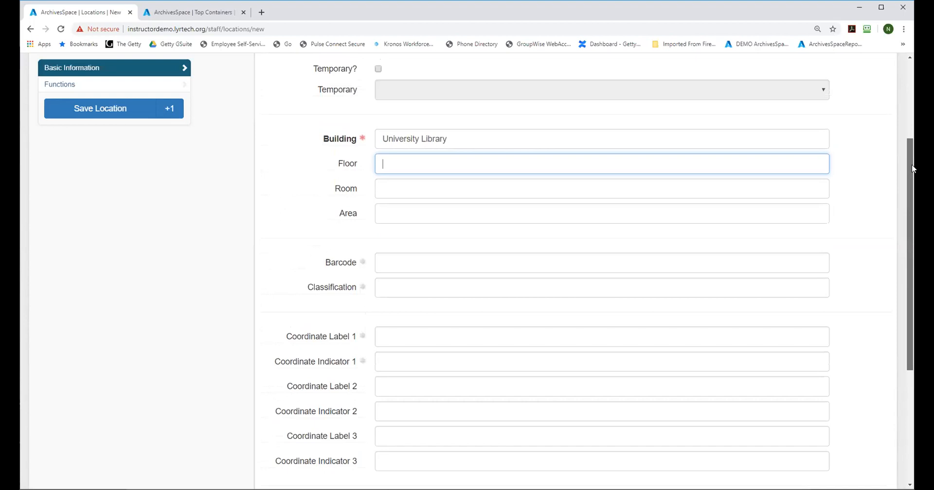
{"action": "scroll", "coordinate": [895, 158], "scroll_direction": "down", "scroll_amount": 1}
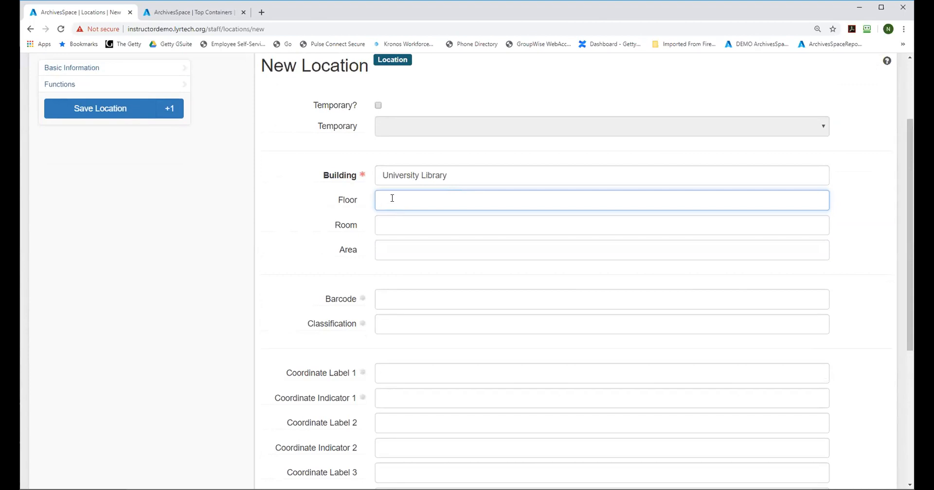
{"action": "type", "text": "2"}
{"action": "left_click", "coordinate": [397, 225]}
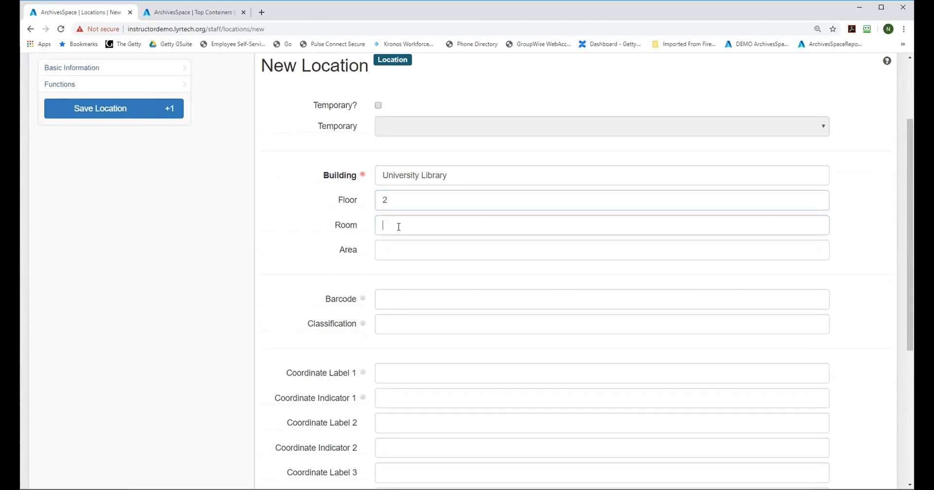
{"action": "type", "text": "413"}
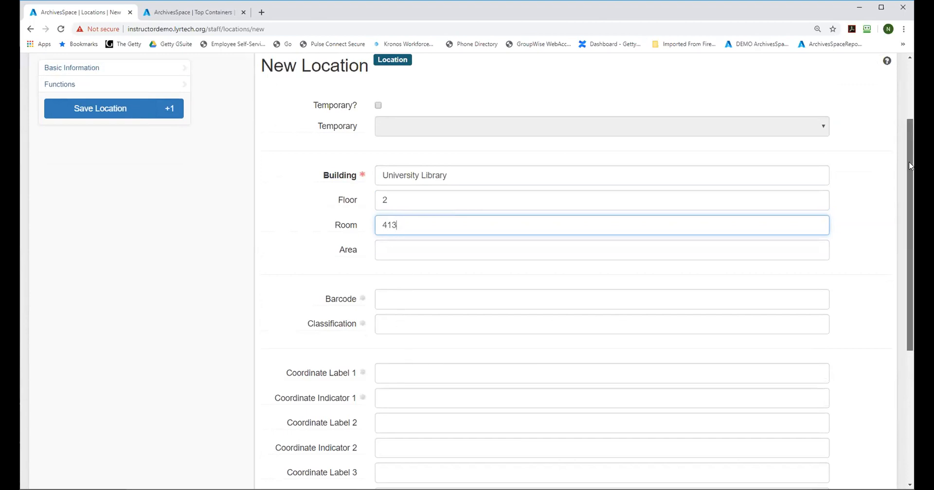
Step: Set the location's first coordinate label to "Book truck" and its indicator to 1
{"action": "scroll", "coordinate": [910, 166], "scroll_direction": "down", "scroll_amount": 1}
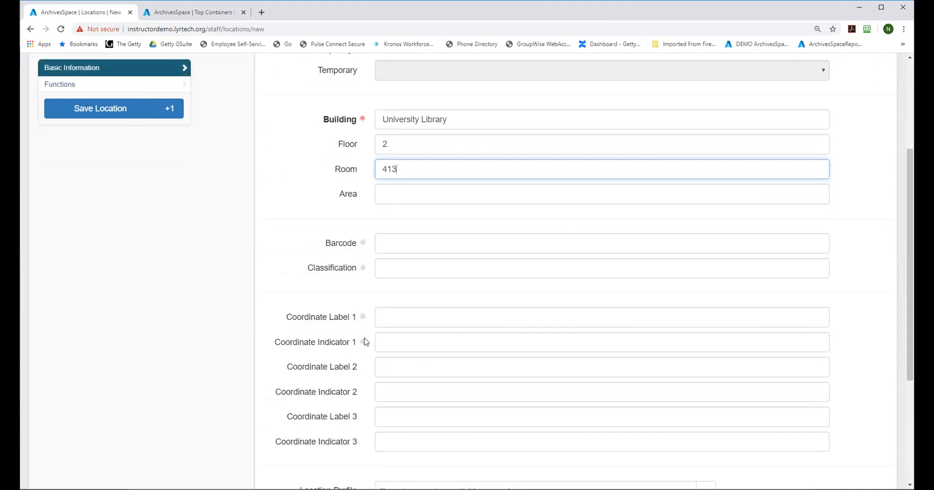
{"action": "mouse_move", "coordinate": [335, 321]}
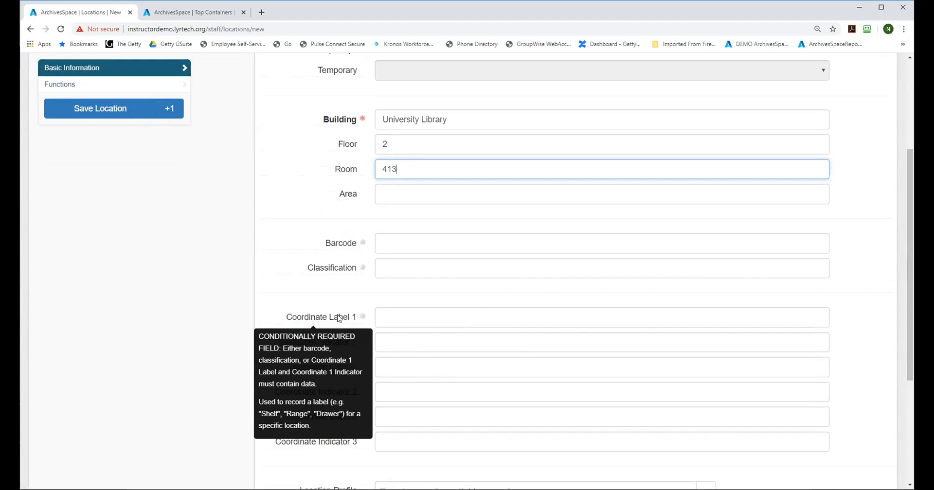
{"action": "mouse_move", "coordinate": [310, 344]}
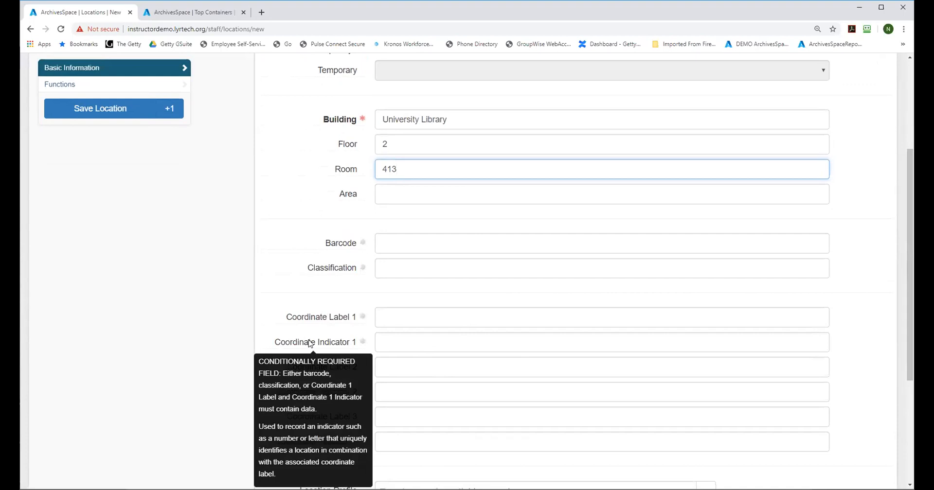
{"action": "left_click", "coordinate": [397, 318]}
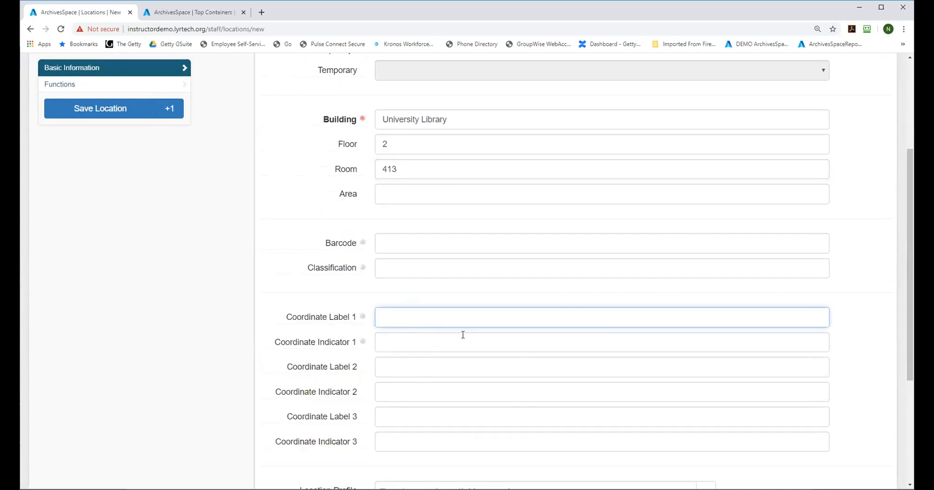
{"action": "type", "text": "Book truck"}
{"action": "left_click", "coordinate": [426, 343]}
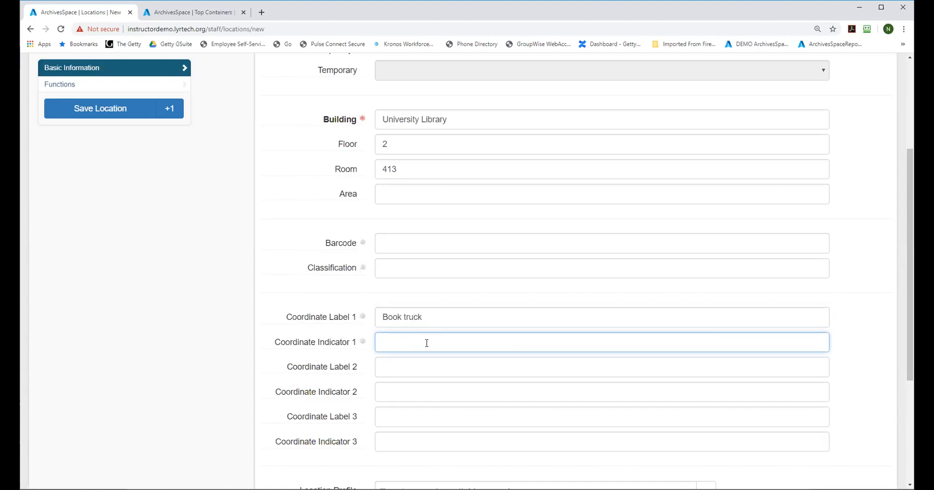
{"action": "type", "text": "1"}
Step: Set the location's second coordinate to label "Shelf" with indicator 2 and save the location
{"action": "left_click", "coordinate": [407, 368]}
{"action": "type", "text": "Shelf"}
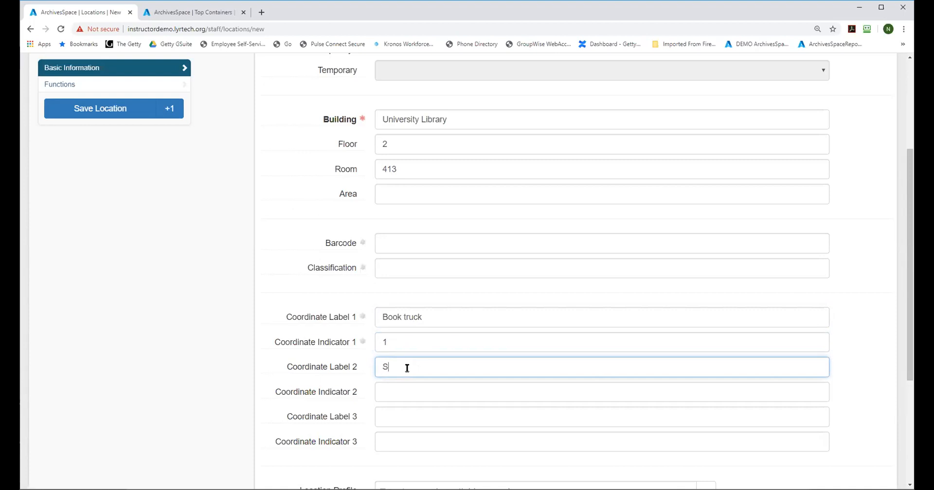
{"action": "left_click", "coordinate": [389, 392]}
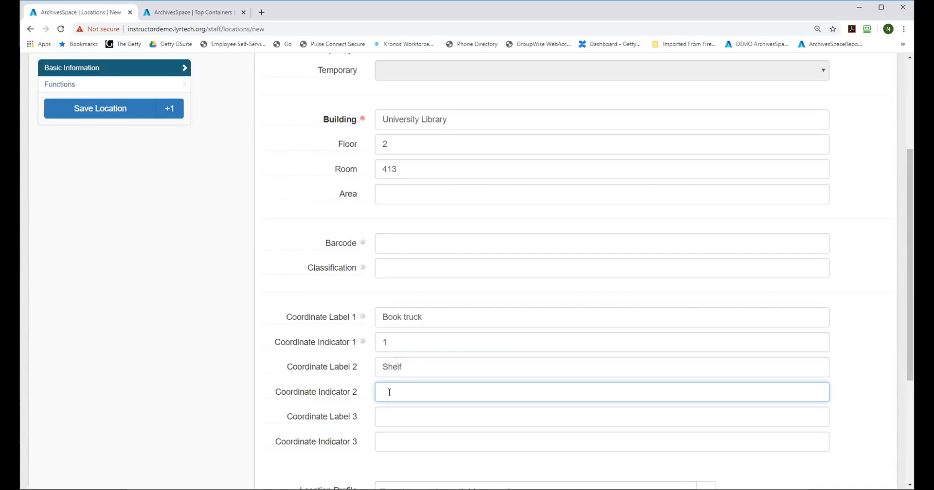
{"action": "type", "text": "2"}
{"action": "left_click", "coordinate": [117, 110]}
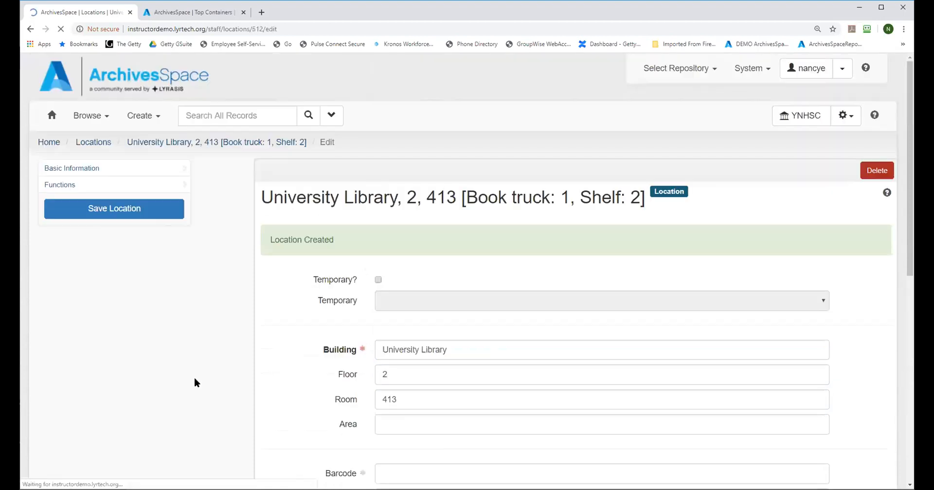
Step: Change the location's first coordinate label to "Digitization book truck" and save the location
{"action": "left_click_drag", "start_coordinate": [908, 119], "coordinate": [904, 271]}
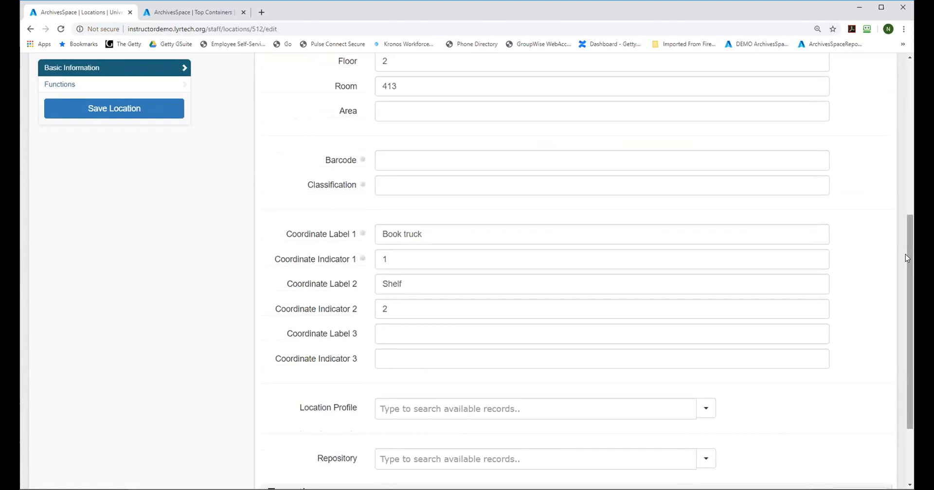
{"action": "left_click", "coordinate": [383, 233]}
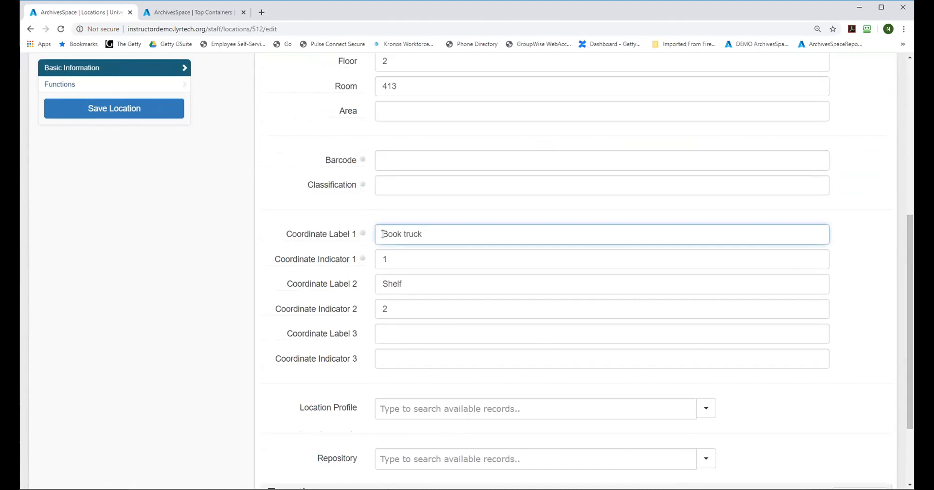
{"action": "type", "text": "Digitization"}
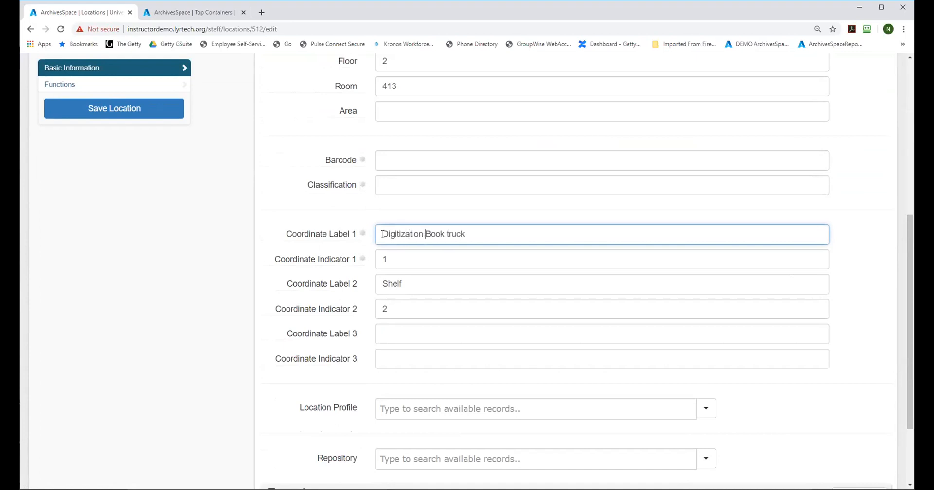
{"action": "key", "text": "BackSpace"}
{"action": "type", "text": "b"}
{"action": "left_click", "coordinate": [100, 115]}
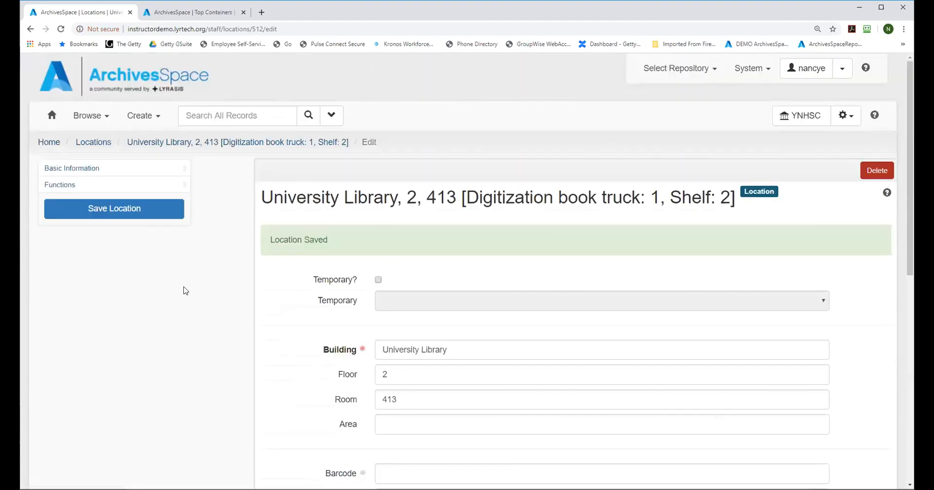
{"action": "left_click_drag", "start_coordinate": [909, 73], "coordinate": [911, 289]}
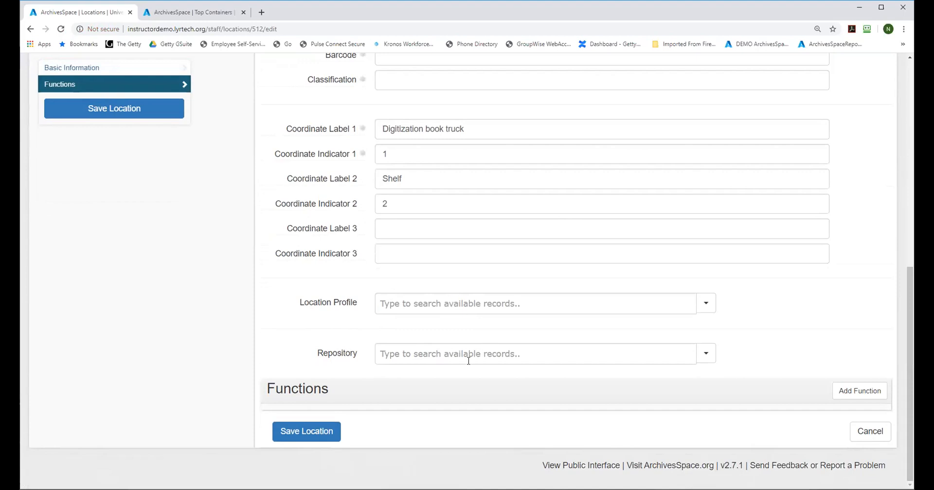
{"action": "left_click_drag", "start_coordinate": [909, 317], "coordinate": [911, 98]}
{"action": "scroll", "coordinate": [499, 149], "scroll_direction": "down", "scroll_amount": 4}
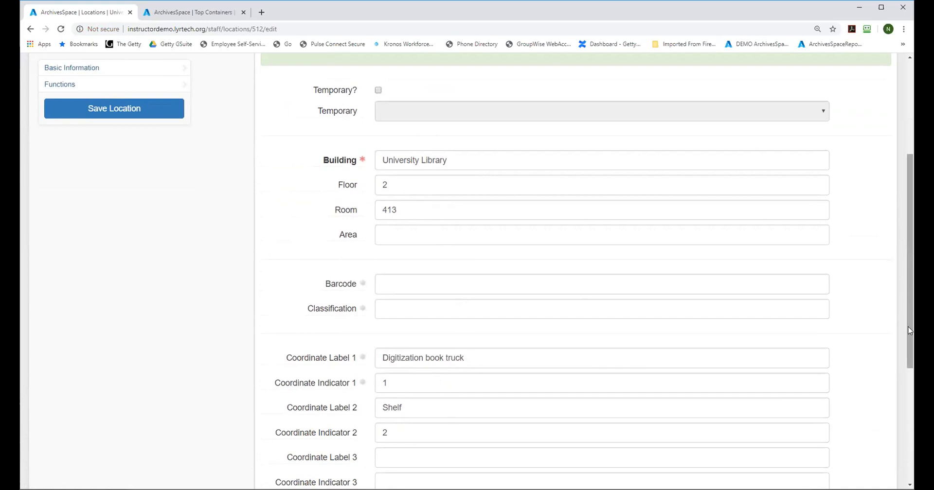
Step: Open a new batch locations form and look over its base location and coordinate range sections
{"action": "left_click_drag", "start_coordinate": [910, 330], "coordinate": [907, 219]}
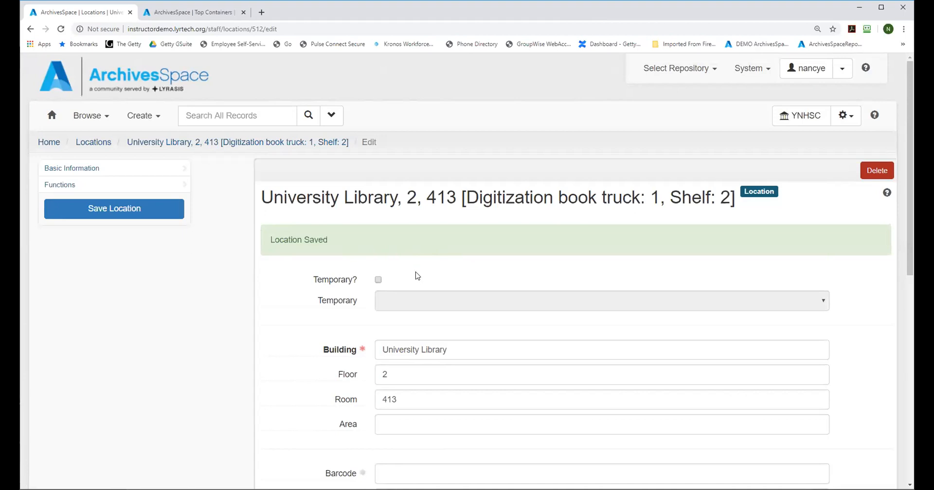
{"action": "left_click", "coordinate": [132, 121]}
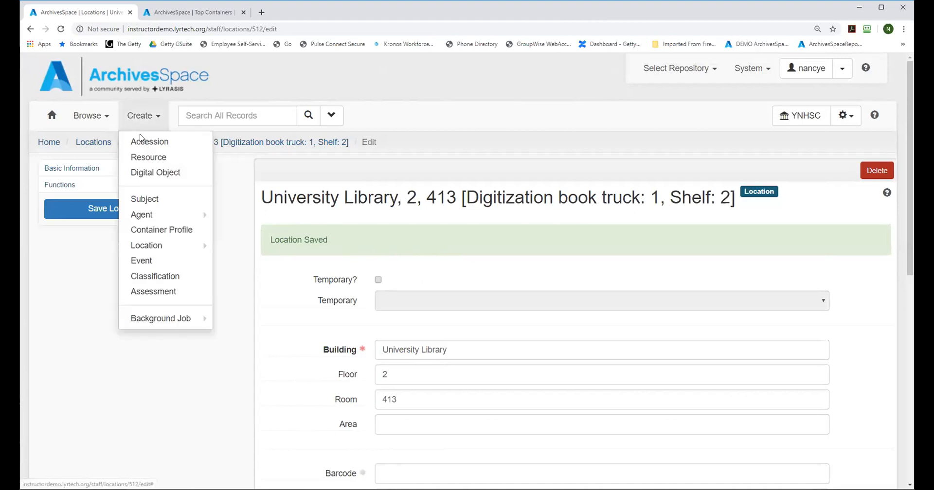
{"action": "mouse_move", "coordinate": [155, 247]}
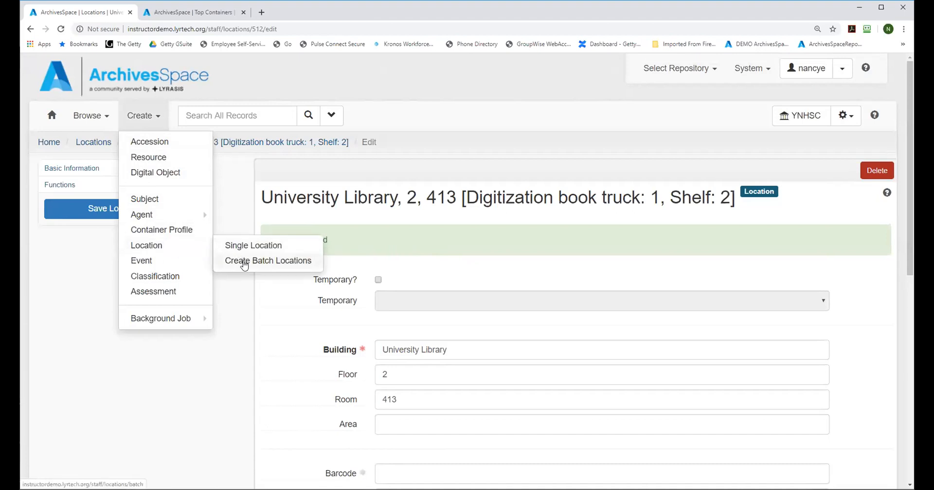
{"action": "left_click", "coordinate": [244, 262]}
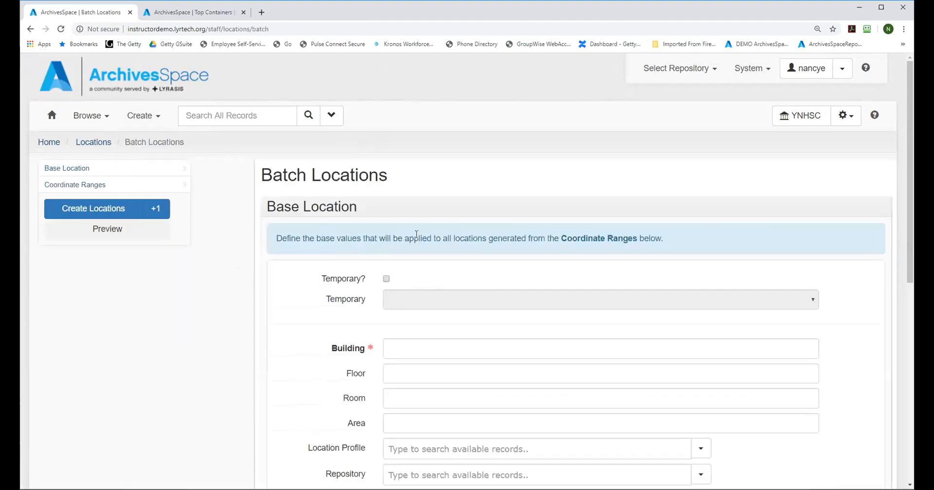
{"action": "left_click_drag", "start_coordinate": [912, 99], "coordinate": [912, 279]}
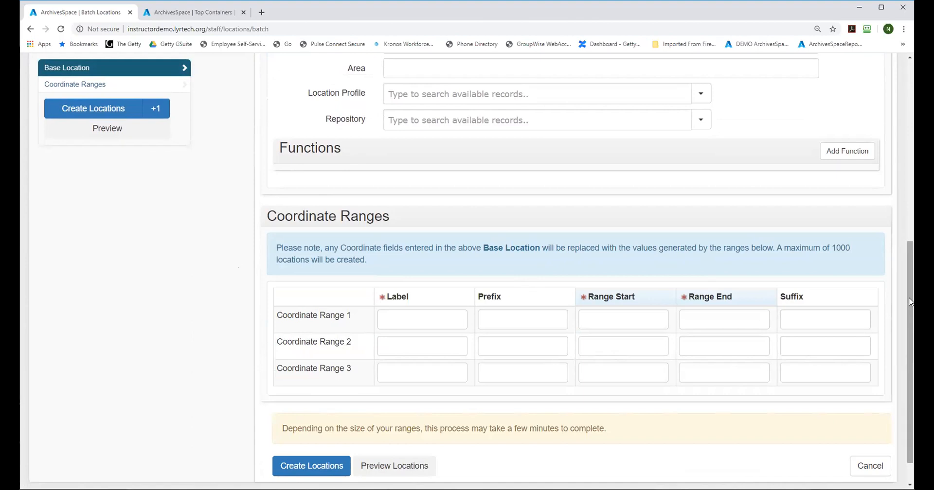
{"action": "scroll", "coordinate": [447, 254], "scroll_direction": "up", "scroll_amount": 5}
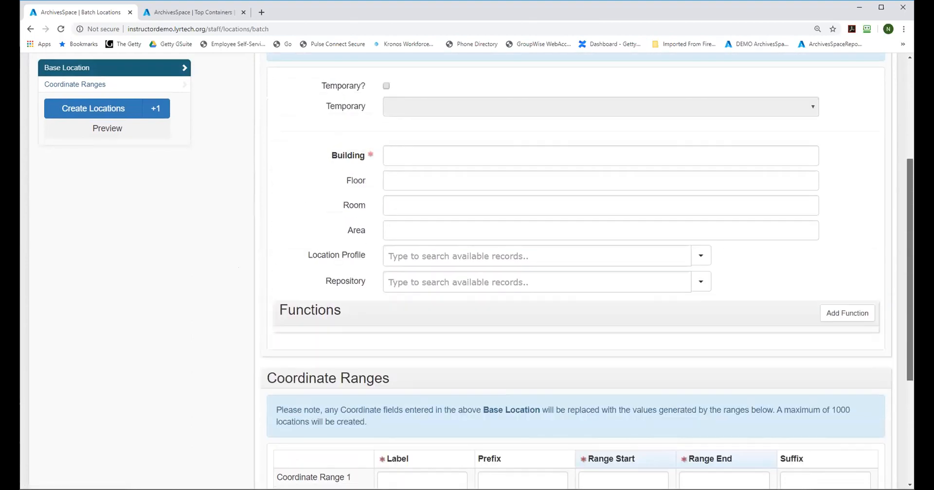
Step: Set the batch's base location building to "University Library"
{"action": "left_click", "coordinate": [431, 243]}
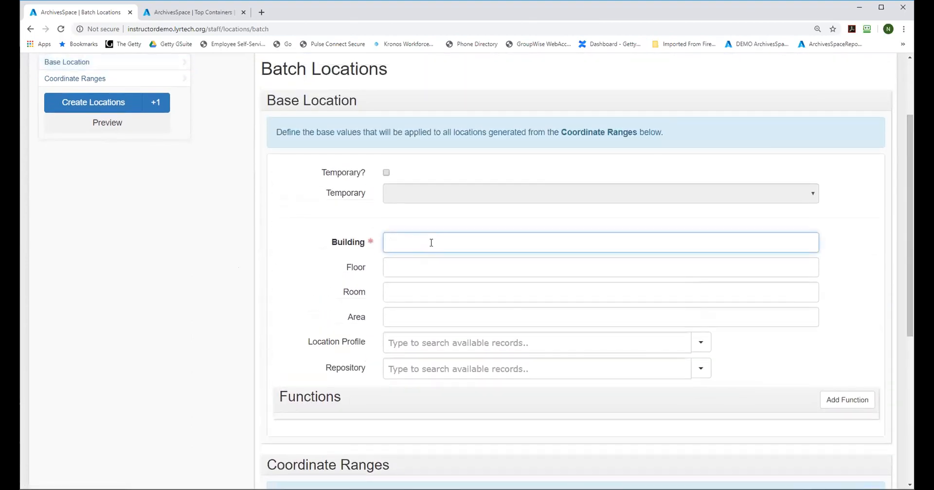
{"action": "type", "text": "University L"}
{"action": "key", "text": "BackSpace"}
{"action": "type", "text": "Library"}
{"action": "left_click", "coordinate": [433, 243]}
{"action": "key", "text": "BackSpace"}
Step: Set the base location's floor to G1 and its room to 111
{"action": "left_click", "coordinate": [407, 260]}
{"action": "type", "text": "G"}
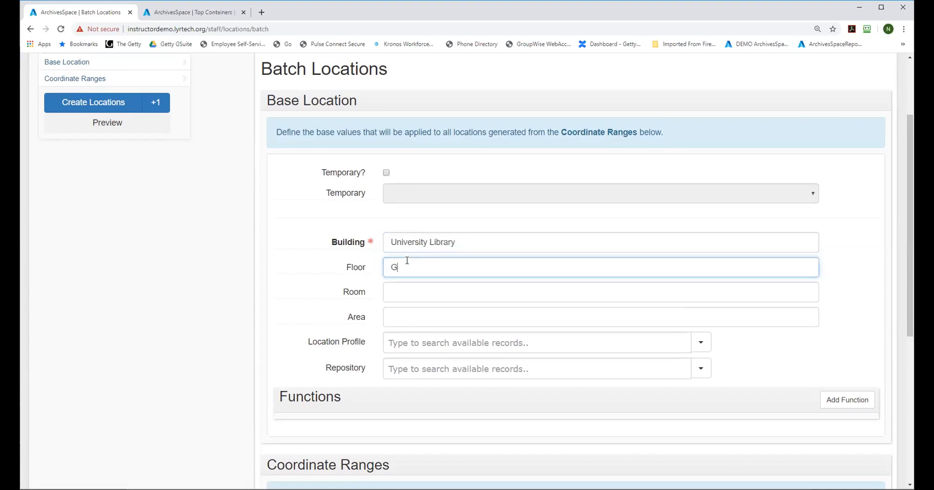
{"action": "type", "text": "1"}
{"action": "left_click", "coordinate": [404, 290]}
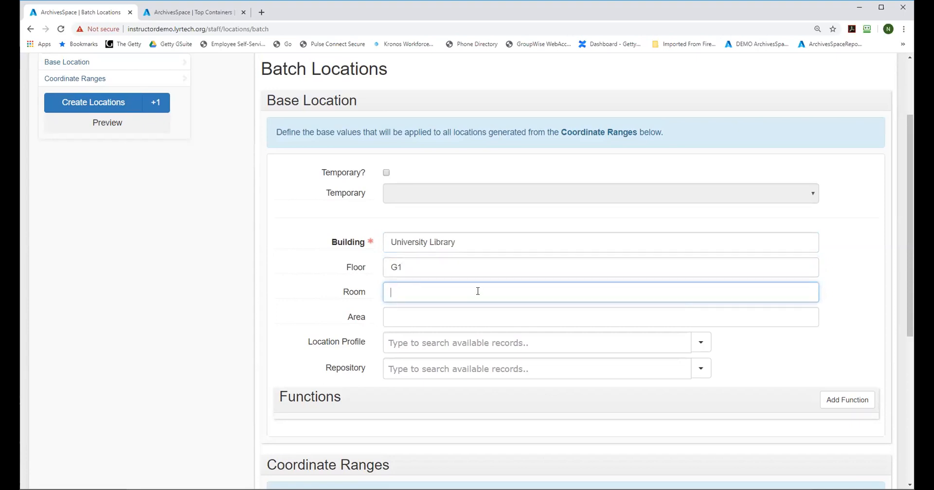
{"action": "type", "text": "111"}
Step: Go to the Coordinate Ranges section of the batch locations form
{"action": "left_click_drag", "start_coordinate": [908, 164], "coordinate": [906, 218]}
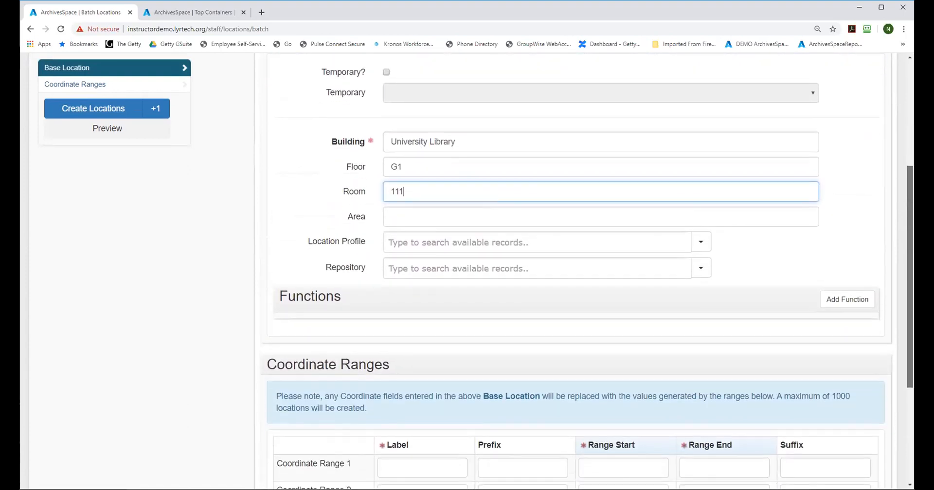
{"action": "left_click_drag", "start_coordinate": [908, 193], "coordinate": [912, 284]}
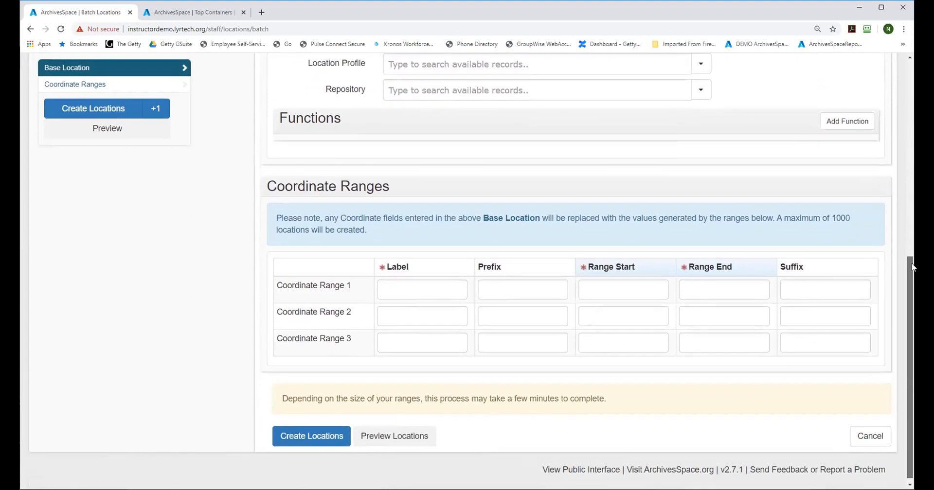
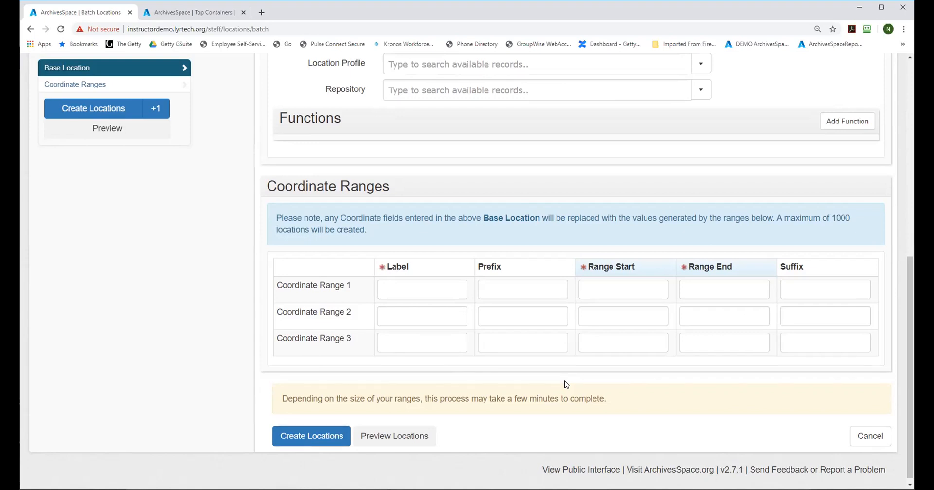
Step: Define the first coordinate range with the label Stack, running from 1 to 15
{"action": "left_click", "coordinate": [408, 282]}
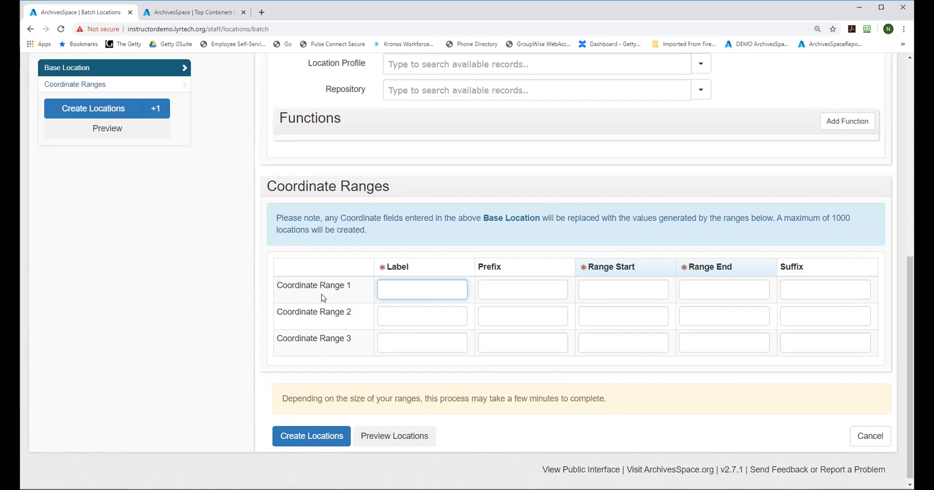
{"action": "type", "text": "Stack"}
{"action": "left_click", "coordinate": [628, 293]}
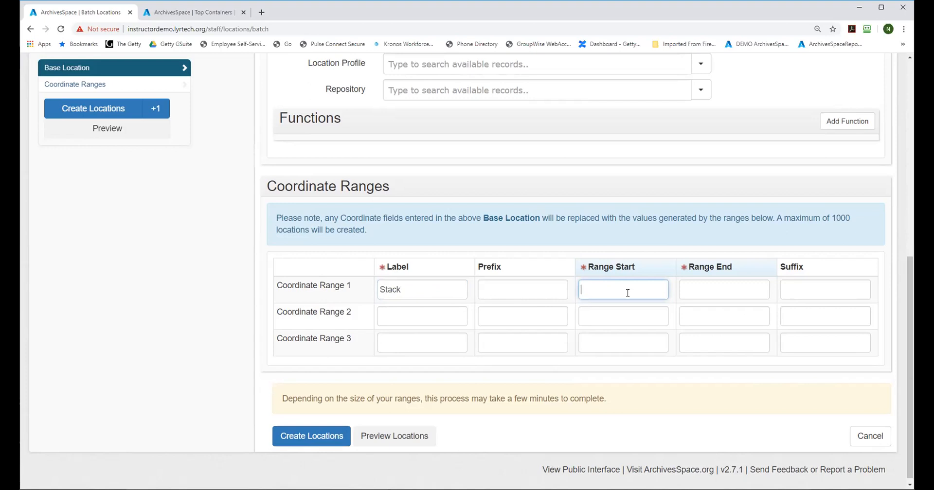
{"action": "type", "text": "1"}
{"action": "left_click", "coordinate": [698, 292]}
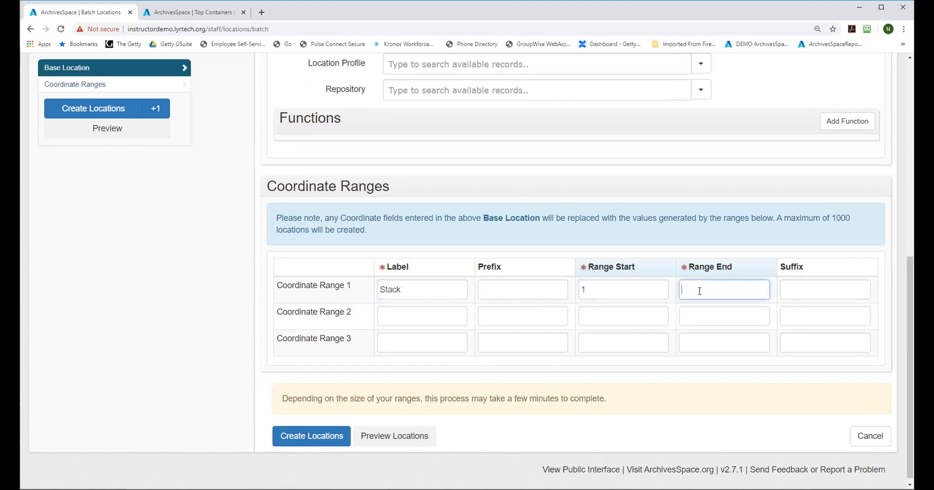
{"action": "type", "text": "15"}
Step: Define the second coordinate range with the label Column, running from A to G
{"action": "left_click", "coordinate": [406, 320]}
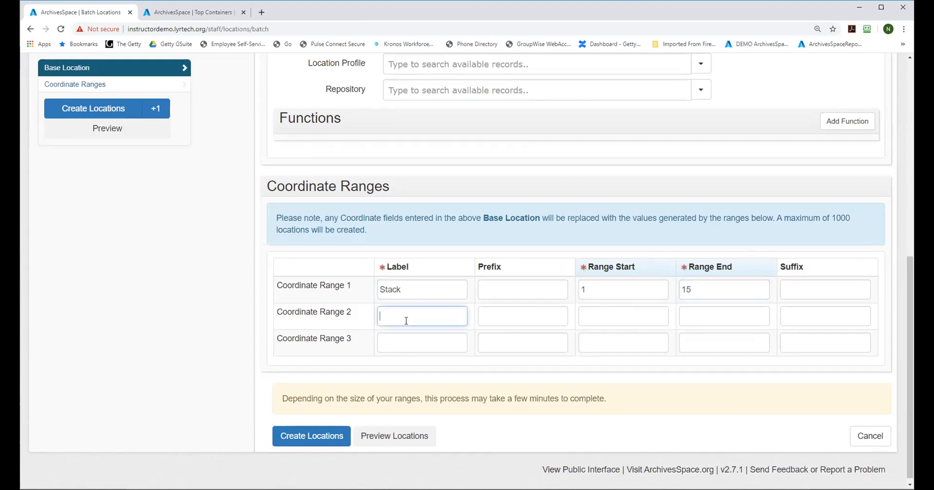
{"action": "type", "text": "Column"}
{"action": "left_click", "coordinate": [594, 312]}
{"action": "type", "text": "1"}
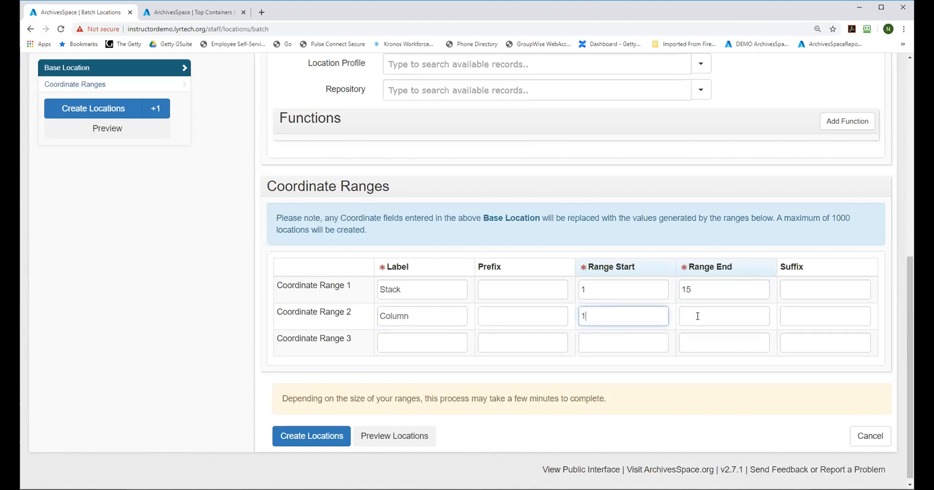
{"action": "left_click_drag", "start_coordinate": [590, 315], "coordinate": [566, 313]}
{"action": "type", "text": "A"}
{"action": "left_click", "coordinate": [688, 312]}
{"action": "type", "text": "G"}
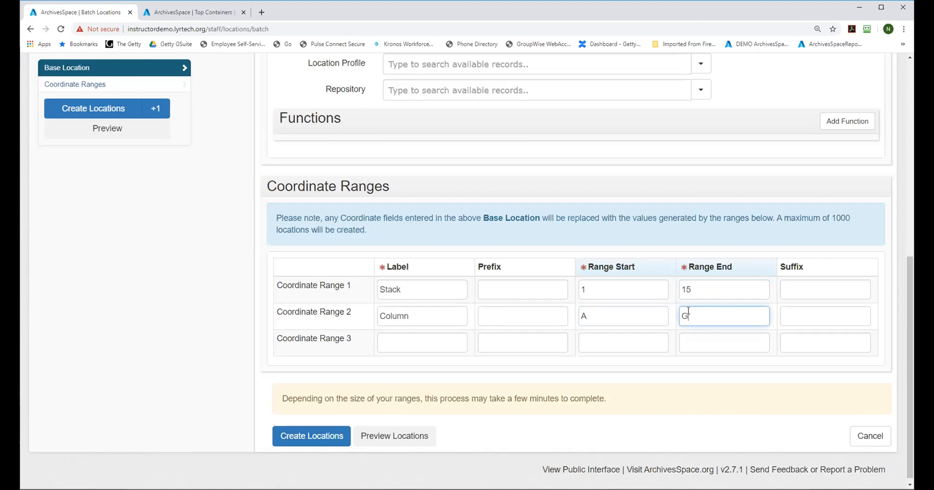
Step: Define the third coordinate range with the label Shelf, running from 1 to 7, and preview the batch's locations
{"action": "left_click", "coordinate": [389, 339]}
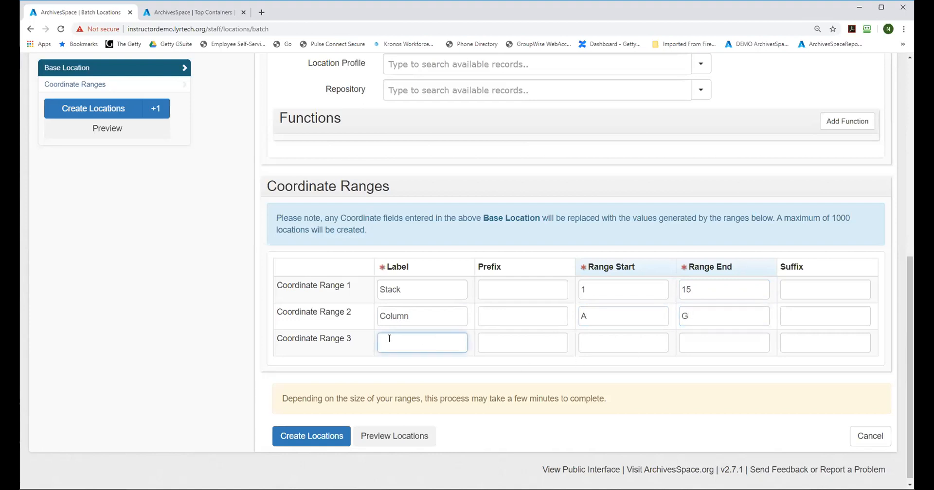
{"action": "type", "text": "Shelf"}
{"action": "left_click", "coordinate": [602, 344]}
{"action": "type", "text": "1"}
{"action": "left_click", "coordinate": [695, 343]}
{"action": "type", "text": "7"}
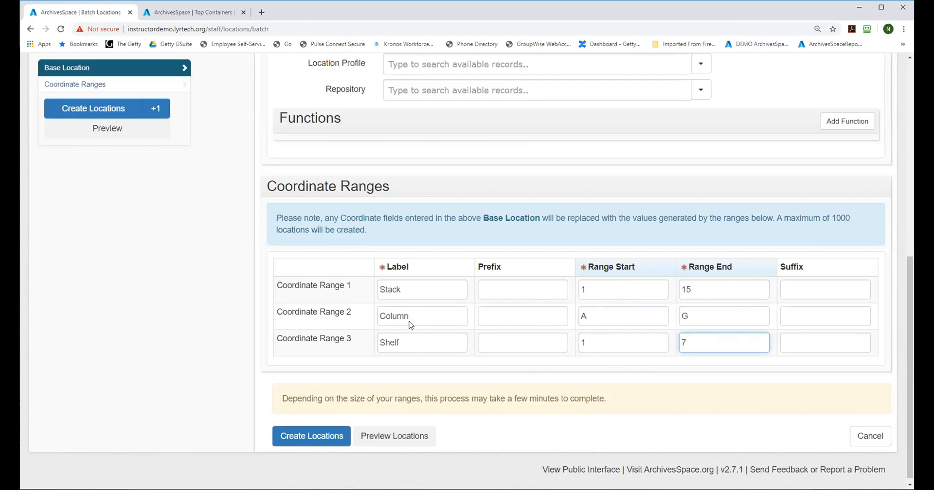
{"action": "left_click", "coordinate": [394, 436]}
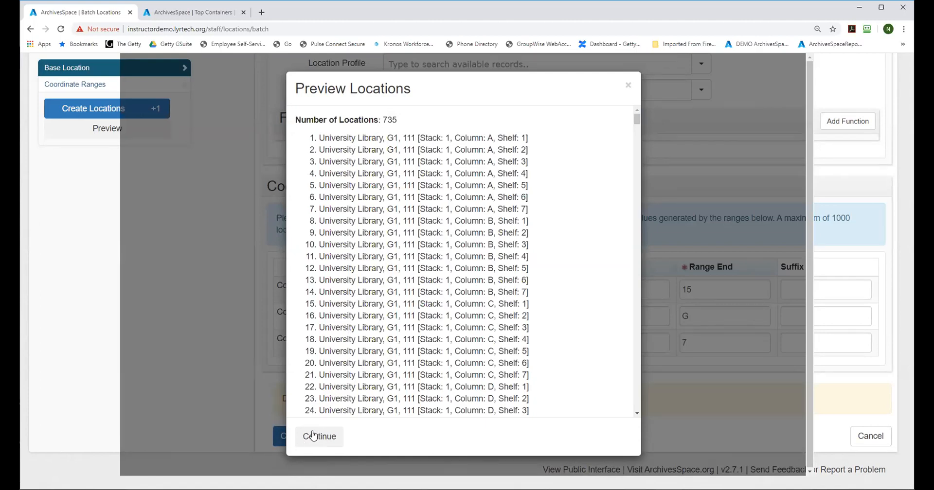
{"action": "left_click", "coordinate": [313, 435]}
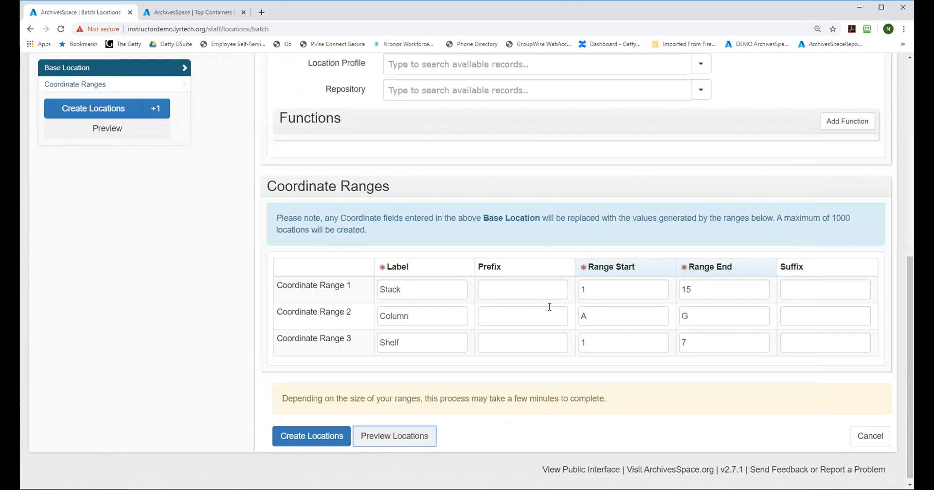
Step: Relabel the first coordinate range as Aisle and give it the prefix "a"
{"action": "double_click", "coordinate": [459, 296]}
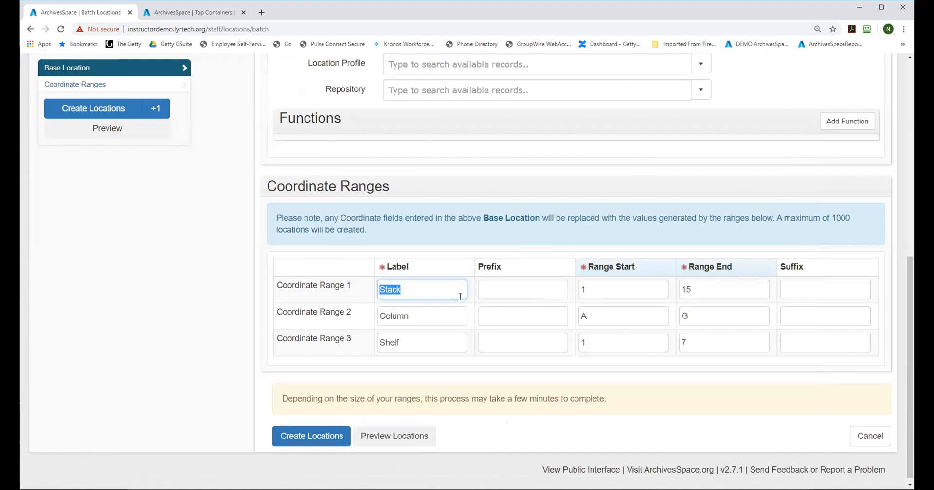
{"action": "type", "text": "Aisle"}
{"action": "left_click", "coordinate": [521, 292]}
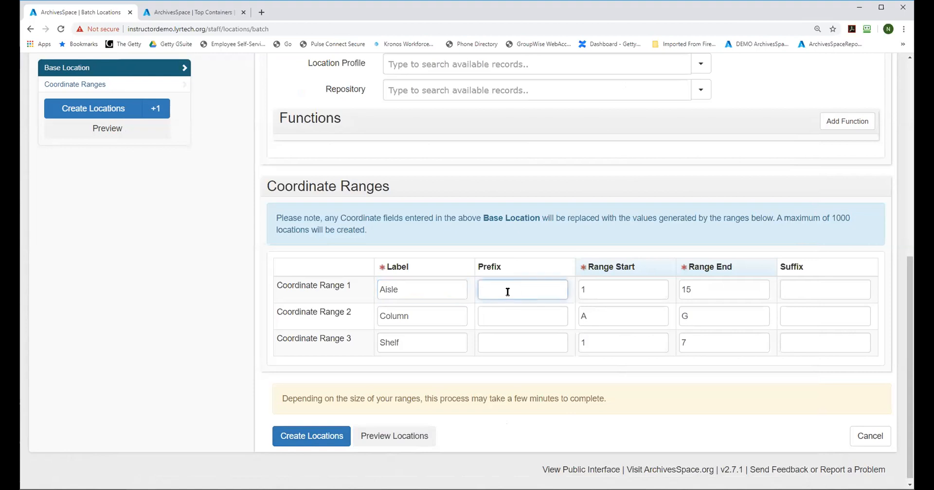
{"action": "type", "text": "a"}
Step: Set the Column range's end to F and the Shelf range's end to 6, and preview the resulting locations
{"action": "left_click", "coordinate": [686, 318]}
{"action": "key", "text": "BackSpace"}
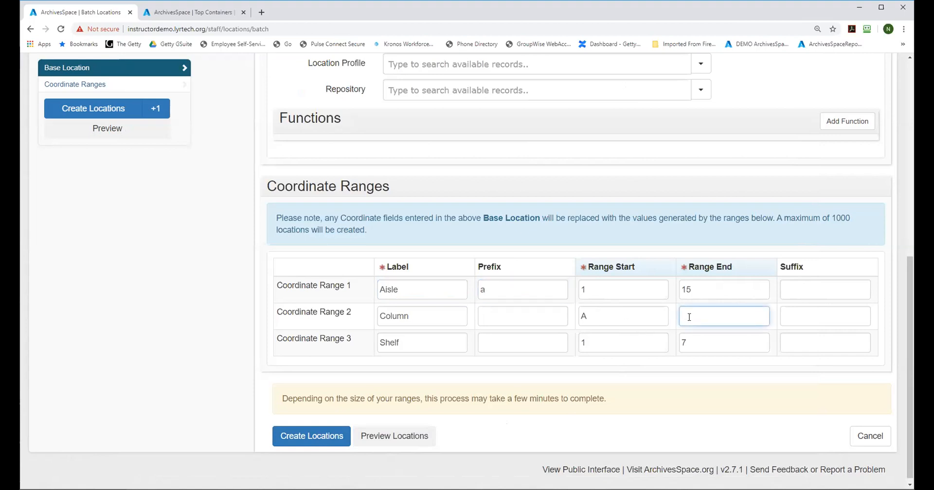
{"action": "type", "text": "F"}
{"action": "left_click", "coordinate": [695, 335]}
{"action": "type", "text": "6"}
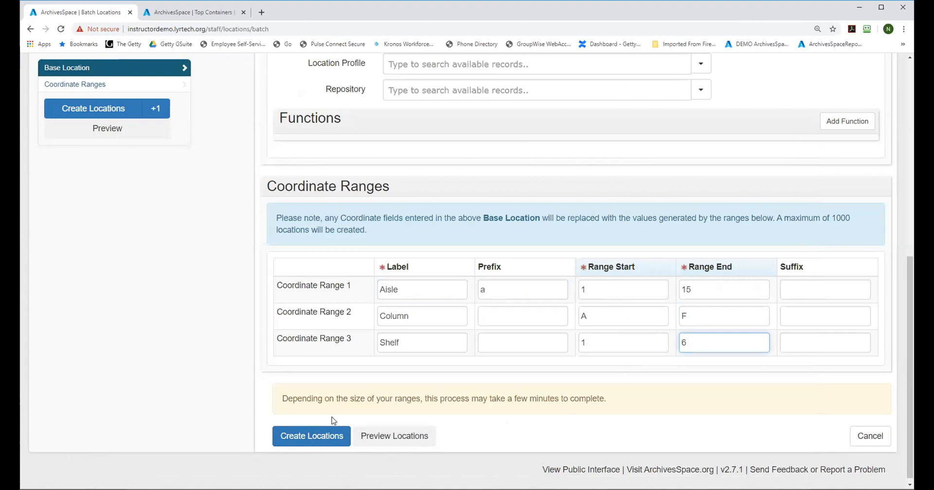
{"action": "left_click", "coordinate": [389, 432]}
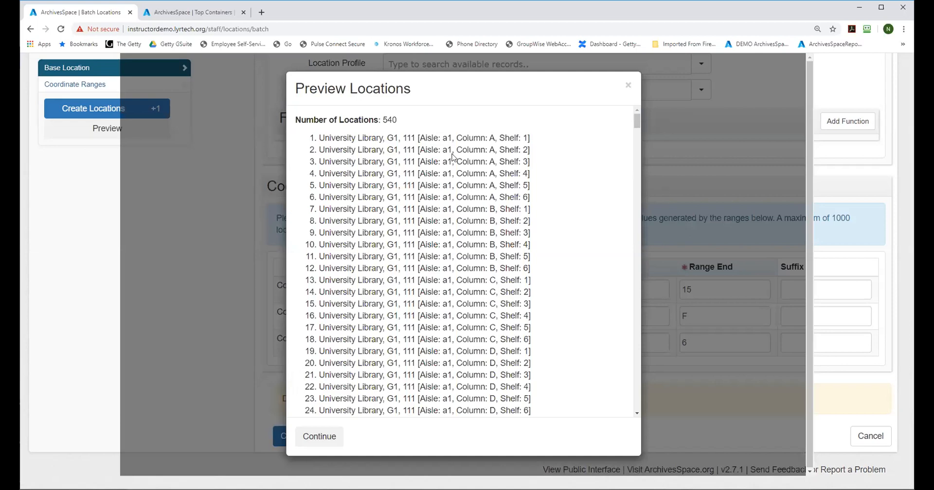
{"action": "left_click", "coordinate": [628, 86]}
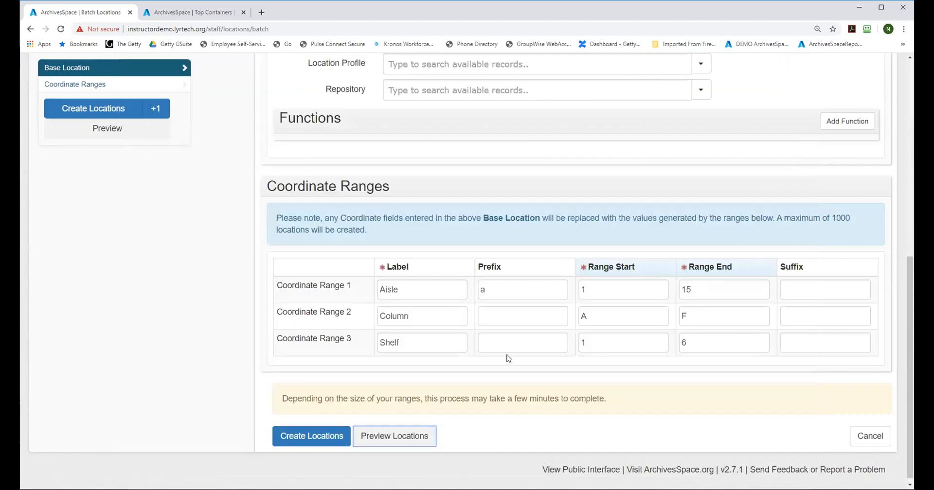
Step: Clear the Aisle range's prefix, set its suffix to "a" instead, and preview the locations again
{"action": "double_click", "coordinate": [506, 289]}
{"action": "key", "text": "BackSpace"}
{"action": "left_click", "coordinate": [798, 291]}
{"action": "type", "text": "a"}
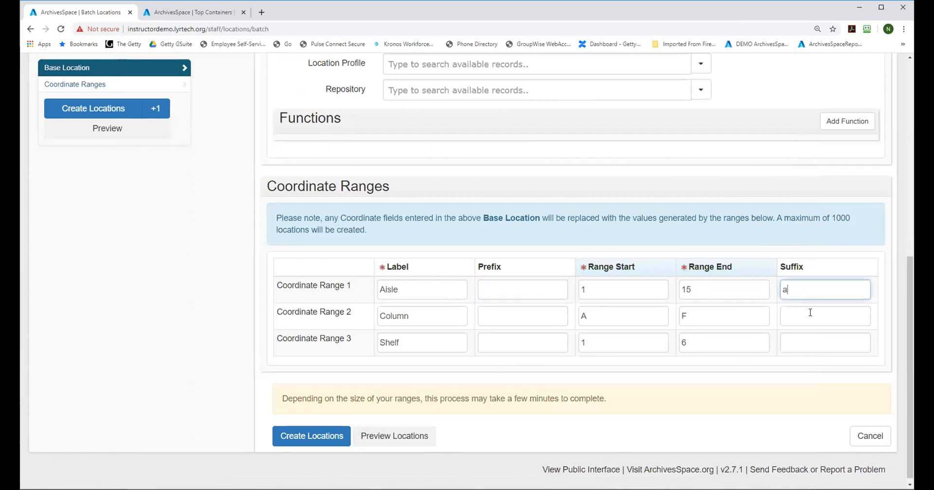
{"action": "left_click", "coordinate": [413, 437]}
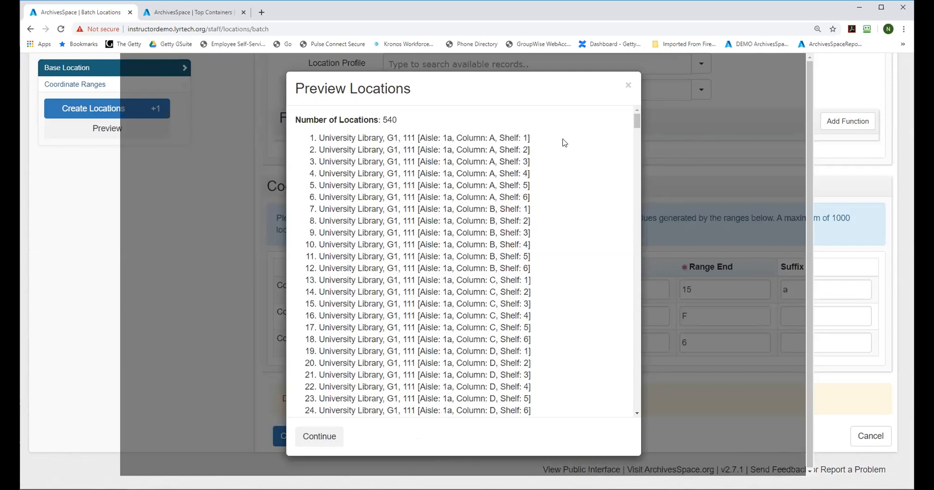
{"action": "left_click", "coordinate": [627, 90]}
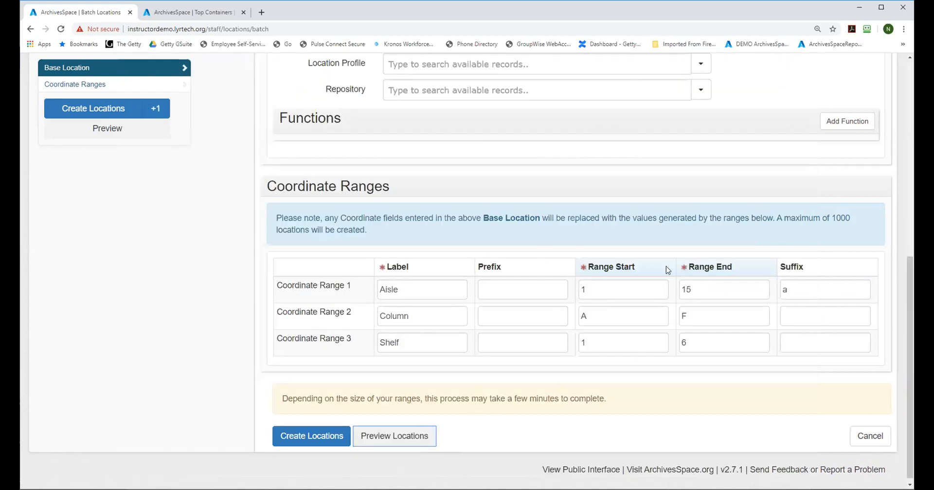
Step: Set the Aisle range's end to 10 and create the batch of locations
{"action": "left_click", "coordinate": [702, 287]}
{"action": "key", "text": "BackSpace"}
{"action": "type", "text": "0"}
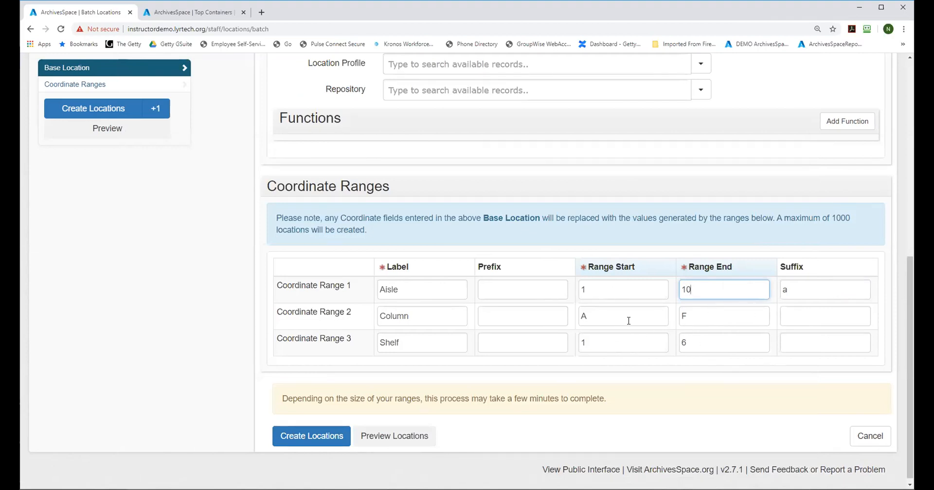
{"action": "left_click", "coordinate": [322, 438]}
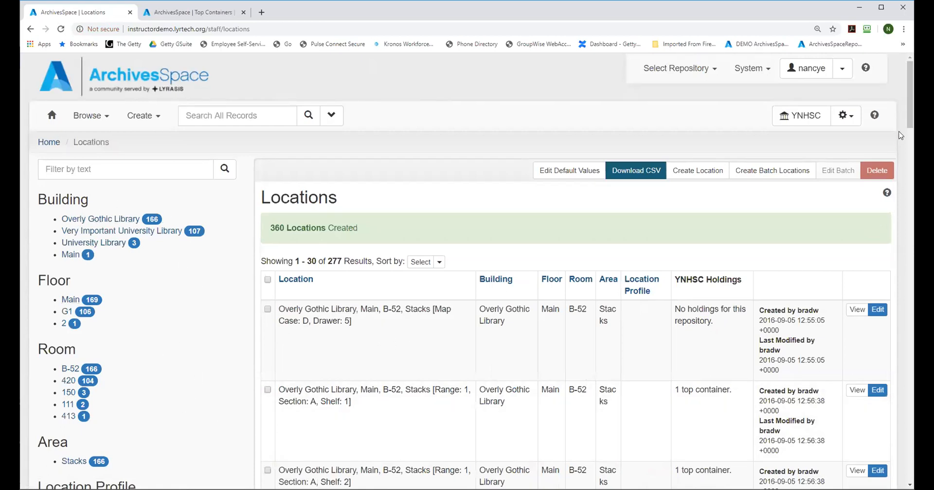
Step: Filter the locations list by floor G1 and building University Library, and look through the newly created locations
{"action": "mouse_move", "coordinate": [911, 116]}
{"action": "left_mouse_down"}
{"action": "mouse_move", "coordinate": [911, 126]}
{"action": "mouse_move", "coordinate": [910, 119]}
{"action": "left_mouse_up"}
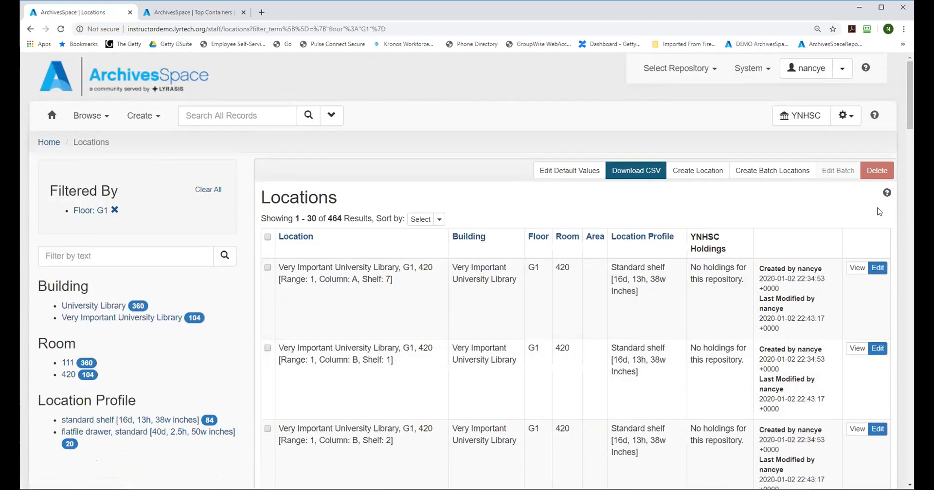
{"action": "left_click_drag", "start_coordinate": [908, 107], "coordinate": [902, 238]}
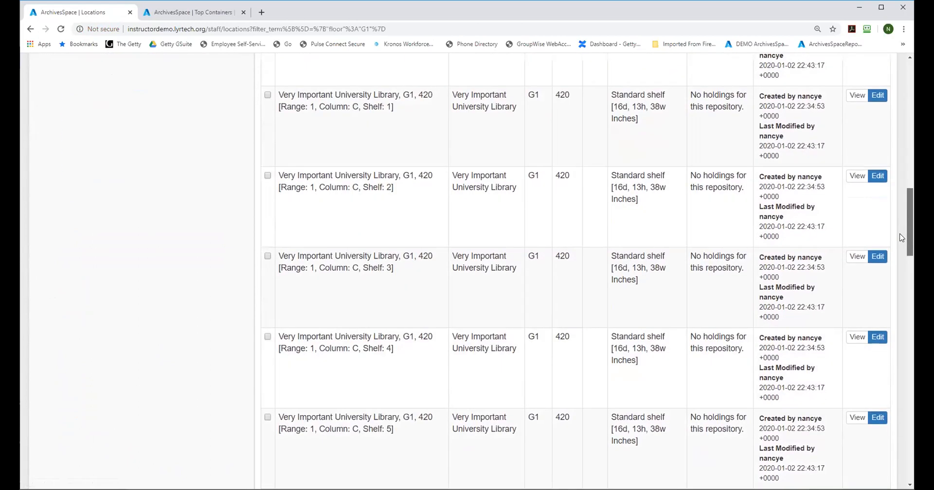
{"action": "left_click_drag", "start_coordinate": [911, 138], "coordinate": [908, 92]}
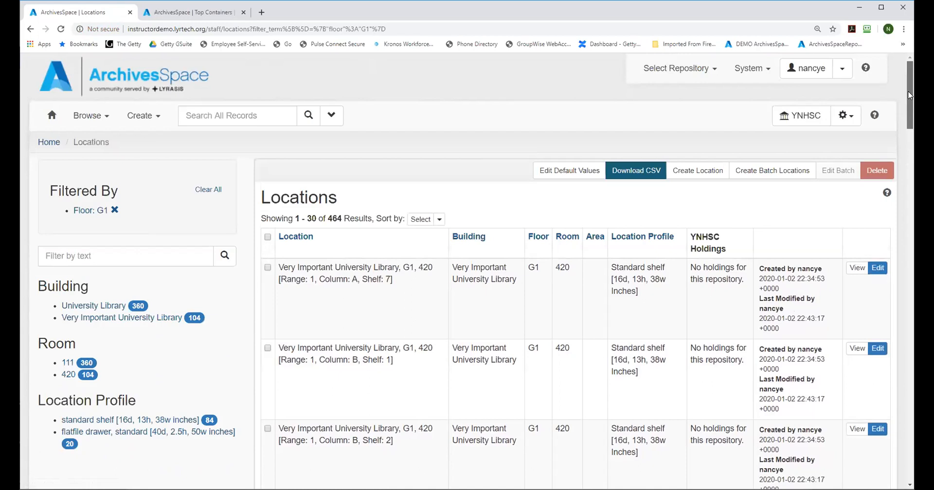
{"action": "left_click", "coordinate": [101, 307]}
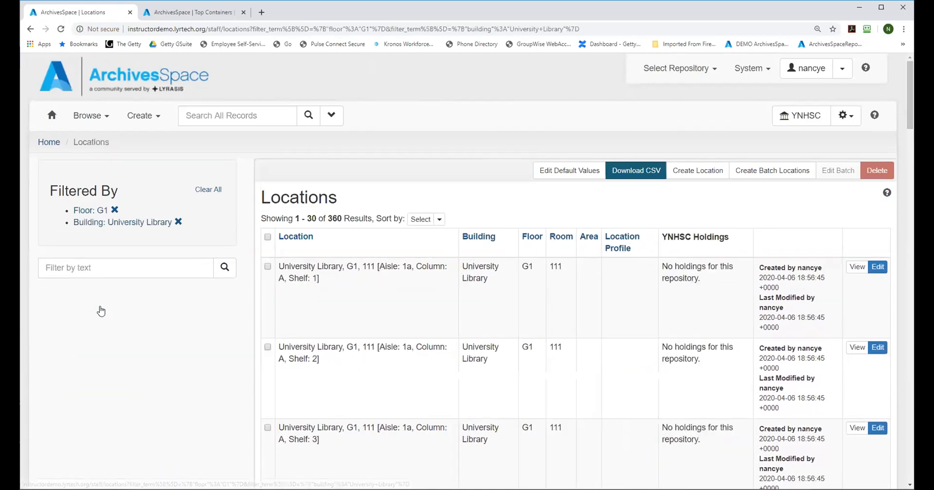
{"action": "left_click_drag", "start_coordinate": [909, 87], "coordinate": [894, 97]}
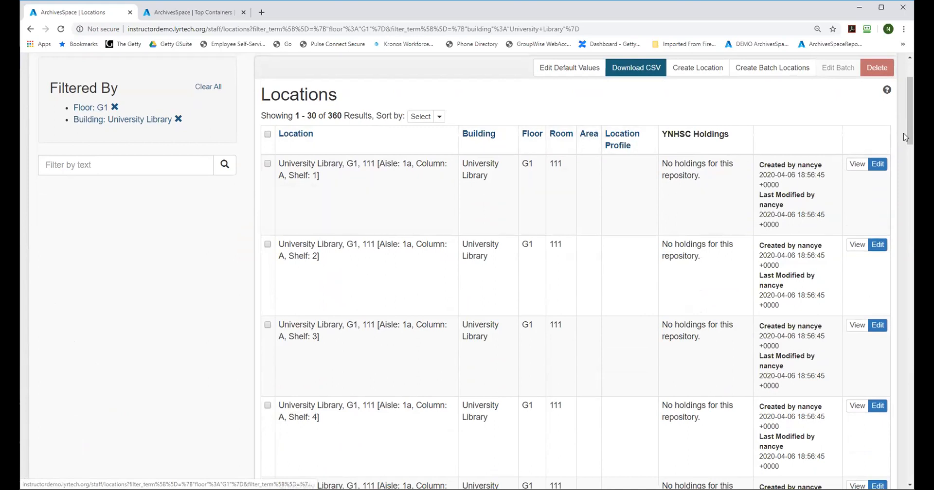
{"action": "scroll", "coordinate": [911, 127], "scroll_direction": "up", "scroll_amount": 2}
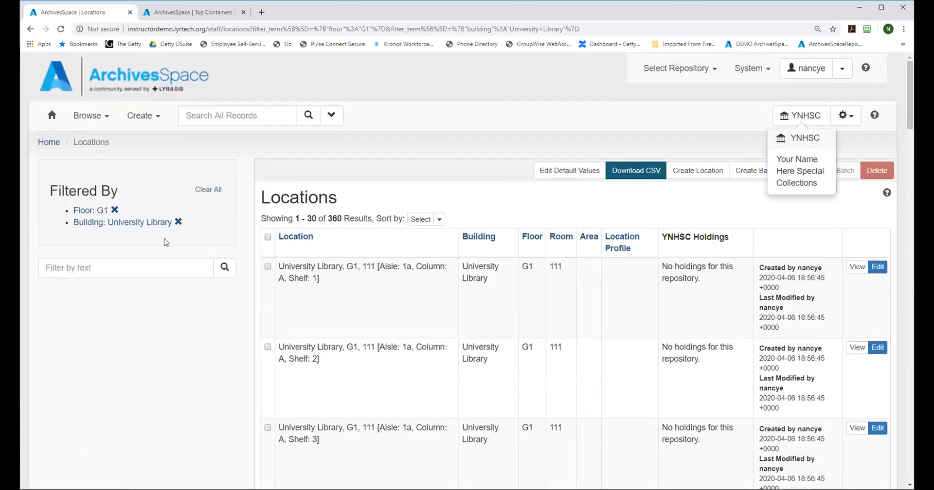
Step: Start another batch of locations and set its base location building to "University library"
{"action": "left_click", "coordinate": [139, 119]}
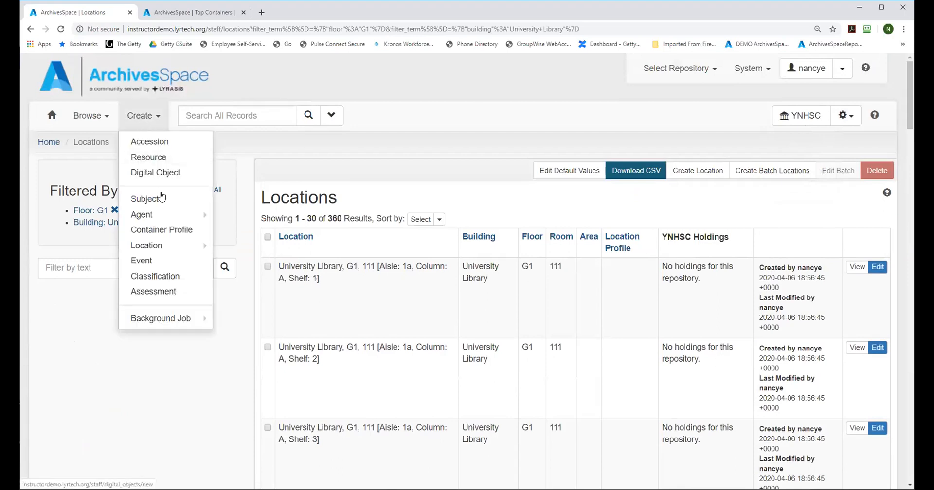
{"action": "mouse_move", "coordinate": [161, 248]}
{"action": "left_click", "coordinate": [244, 263]}
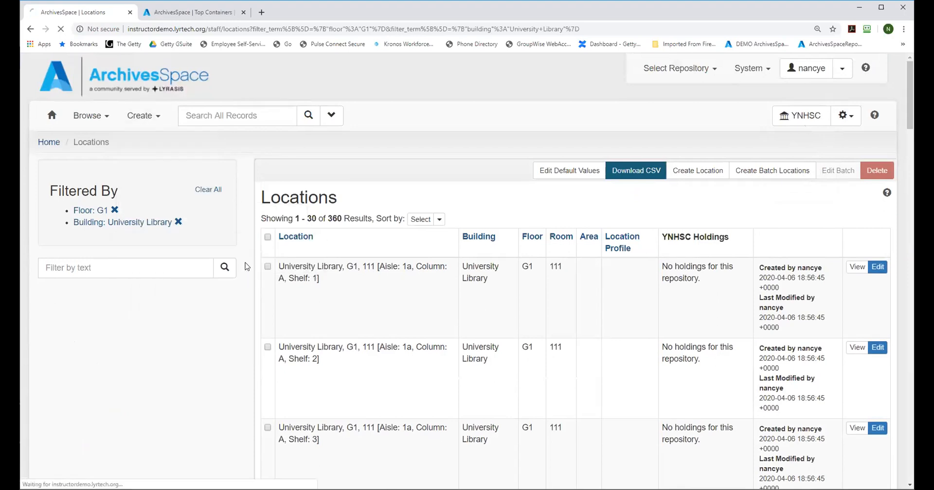
{"action": "left_click_drag", "start_coordinate": [910, 146], "coordinate": [910, 216]}
{"action": "left_click", "coordinate": [407, 208]}
{"action": "type", "text": "University library"}
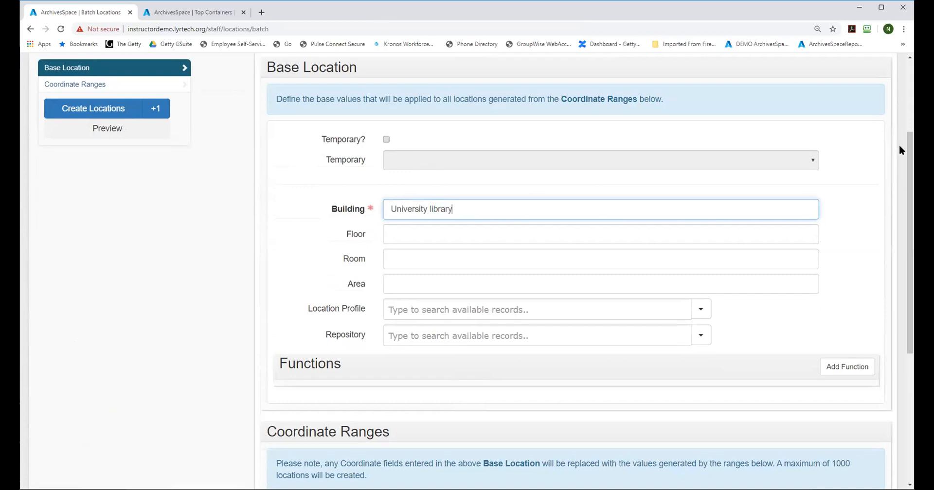
Step: Define two coordinate ranges for the new batch: Stack from 1 to 6 and Drawer from 1 to 15
{"action": "left_click_drag", "start_coordinate": [909, 157], "coordinate": [909, 284]}
{"action": "left_click", "coordinate": [412, 282]}
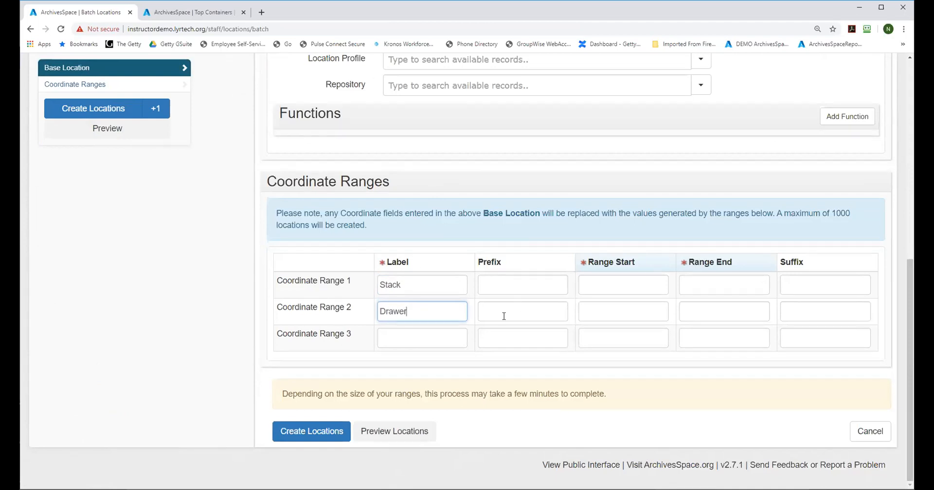
{"action": "left_click", "coordinate": [600, 288]}
{"action": "type", "text": "1"}
{"action": "left_click", "coordinate": [694, 281]}
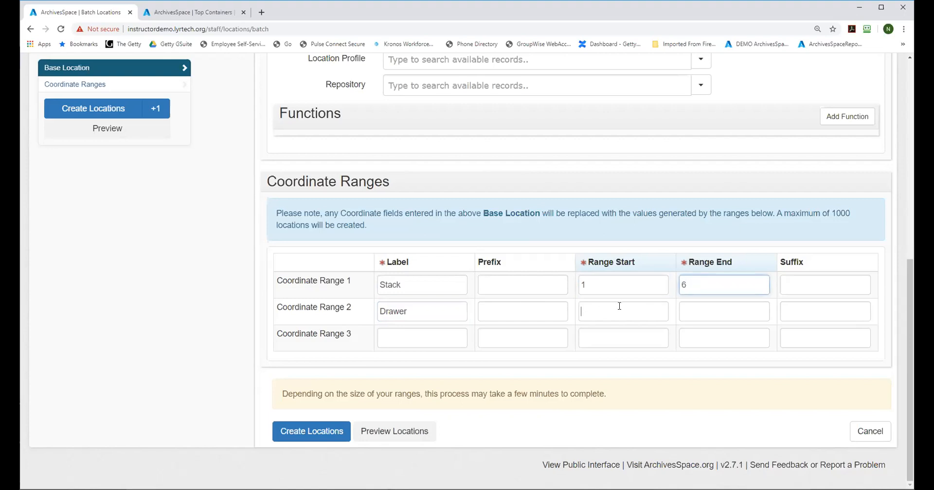
{"action": "type", "text": "1"}
{"action": "left_click", "coordinate": [713, 311]}
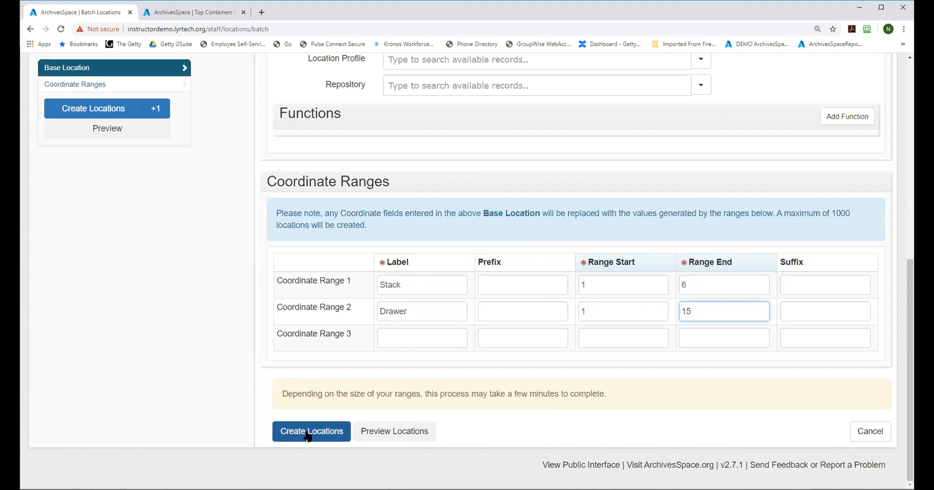
Step: Preview the stack and drawer locations, and create them
{"action": "left_click", "coordinate": [404, 432]}
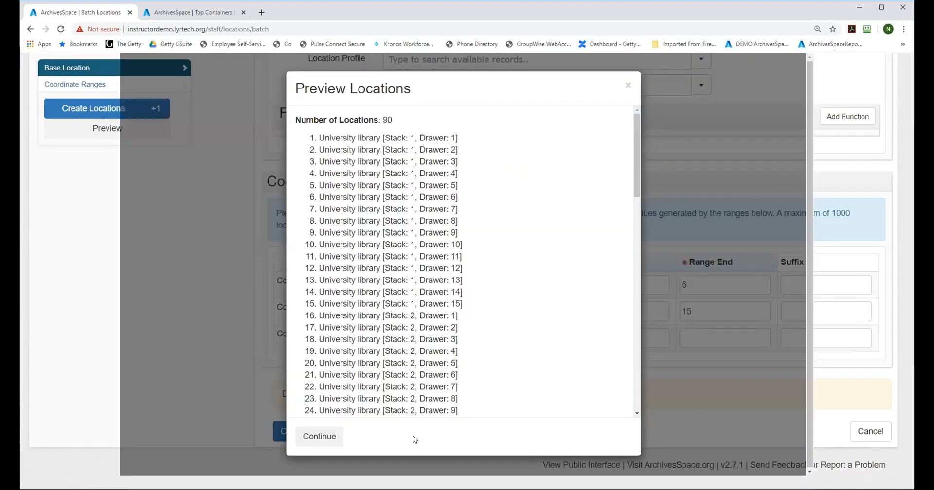
{"action": "left_click", "coordinate": [319, 437]}
{"action": "left_click", "coordinate": [299, 438]}
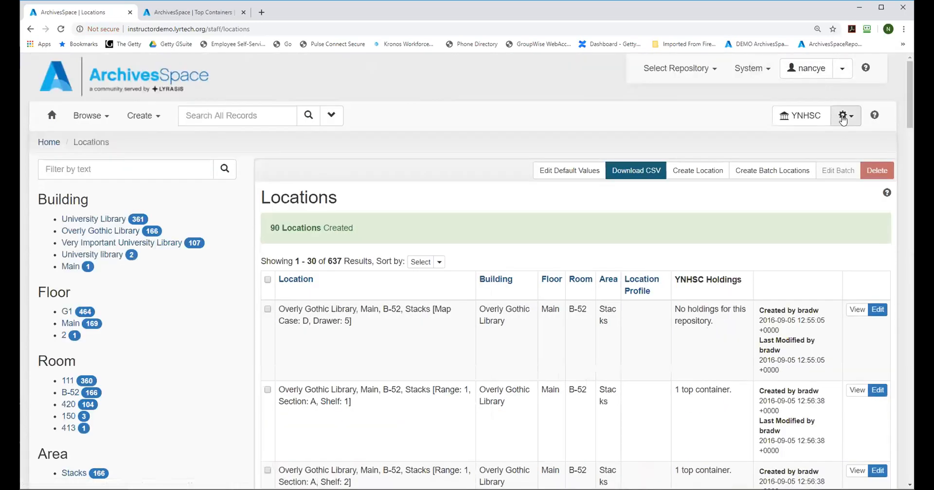
Step: Open the Jane Doe University Board of Trustee records resource for editing
{"action": "left_click", "coordinate": [82, 118]}
{"action": "left_click", "coordinate": [82, 164]}
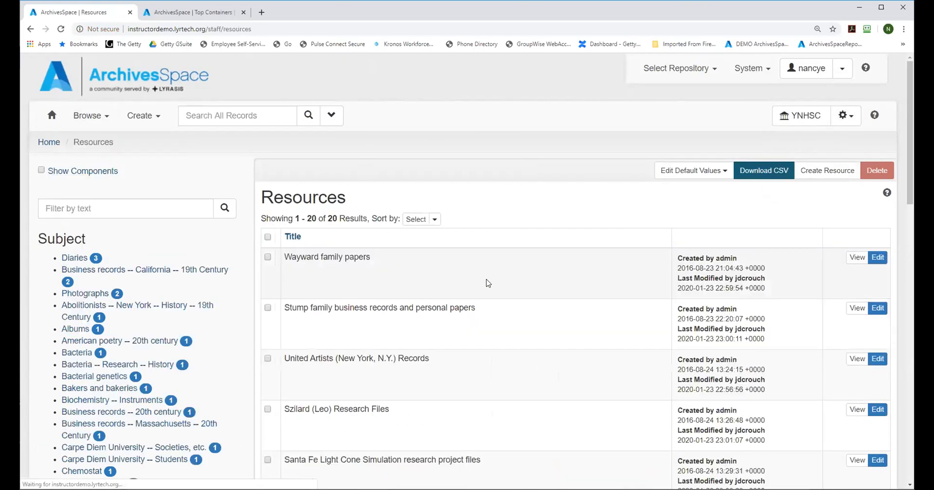
{"action": "left_click_drag", "start_coordinate": [907, 138], "coordinate": [907, 414]}
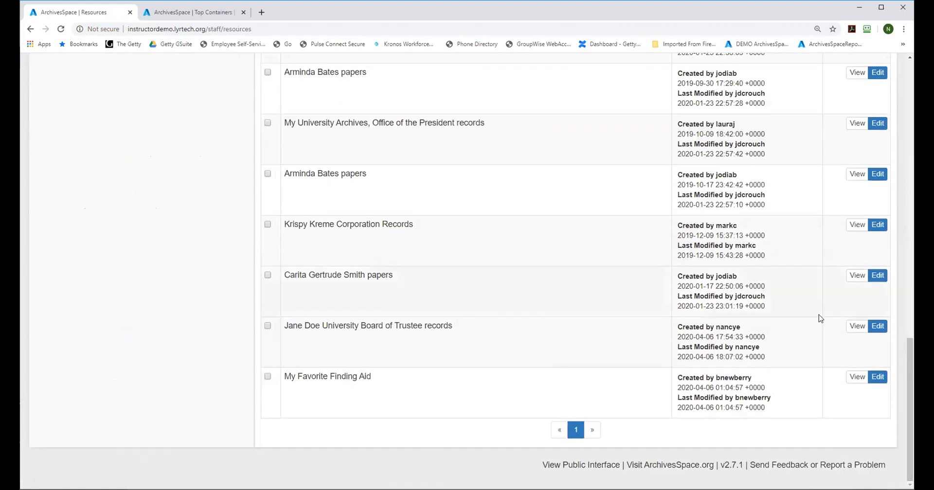
{"action": "left_click", "coordinate": [877, 325]}
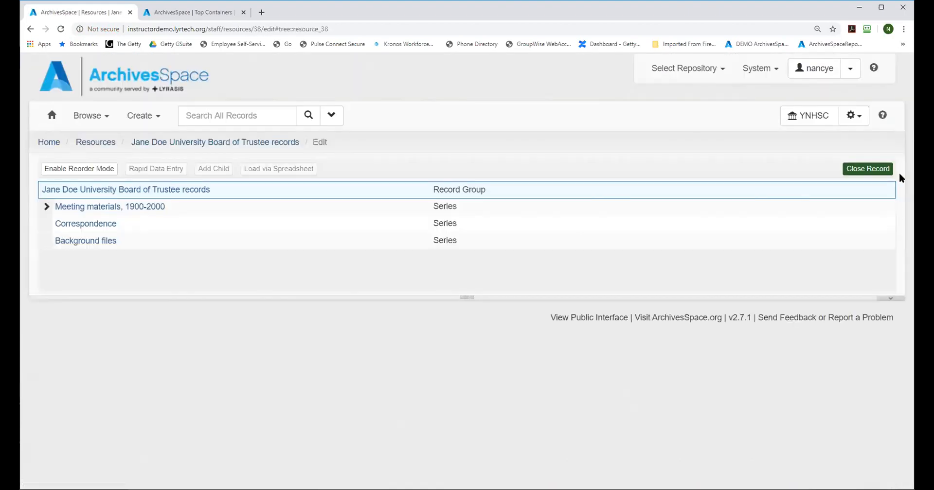
Step: Open the Box 1 top container linked to the May 2, 1900 file in the Minutes sub-series for editing
{"action": "left_click", "coordinate": [47, 207]}
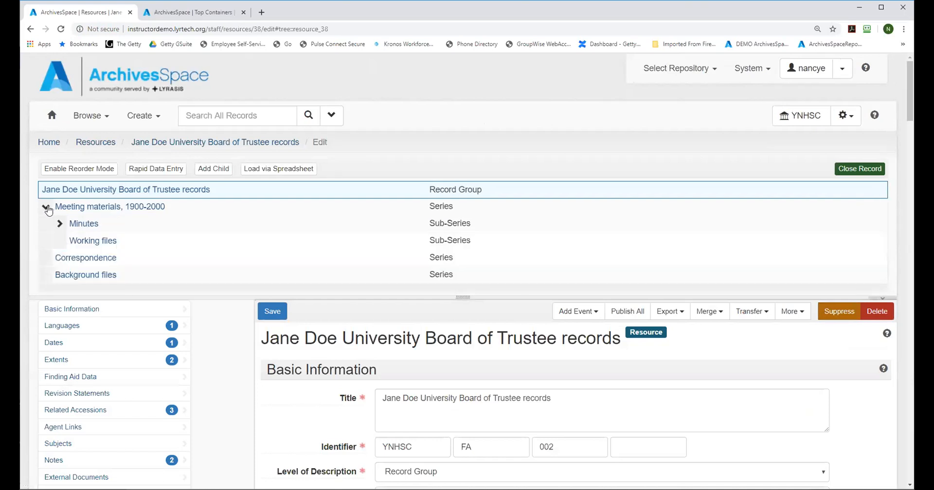
{"action": "left_click", "coordinate": [59, 223]}
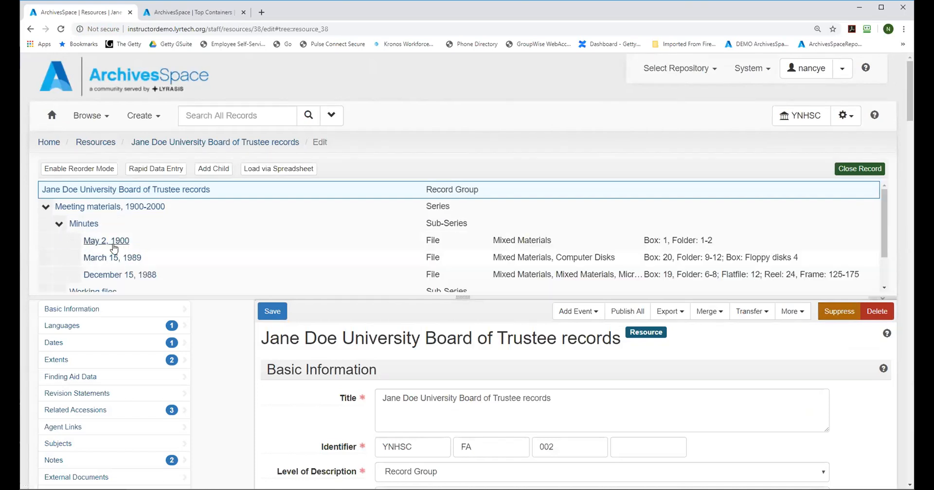
{"action": "left_click", "coordinate": [91, 242]}
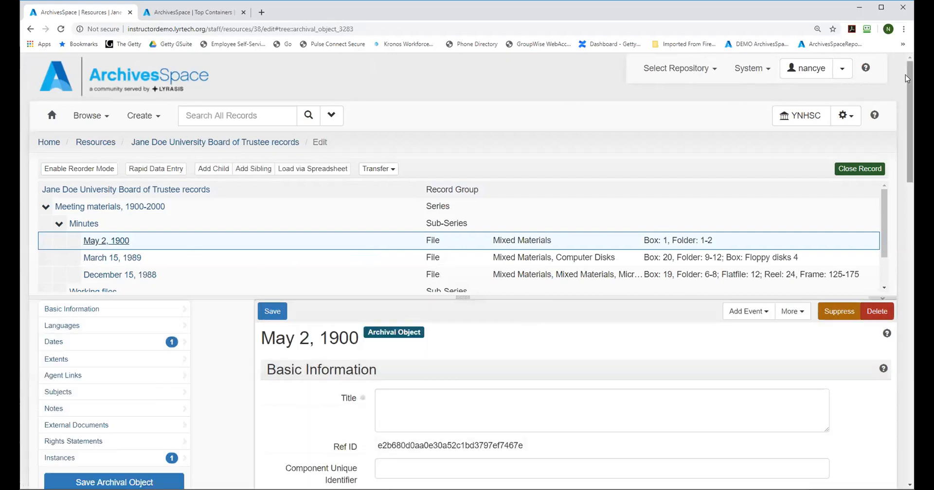
{"action": "left_click_drag", "start_coordinate": [907, 80], "coordinate": [908, 380]}
{"action": "mouse_move", "coordinate": [474, 217]}
{"action": "left_click", "coordinate": [531, 240]}
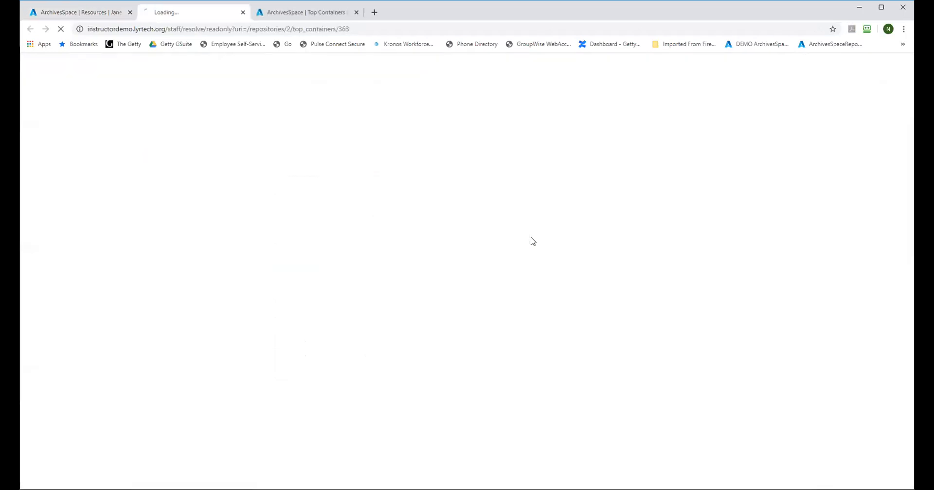
{"action": "left_click", "coordinate": [272, 172]}
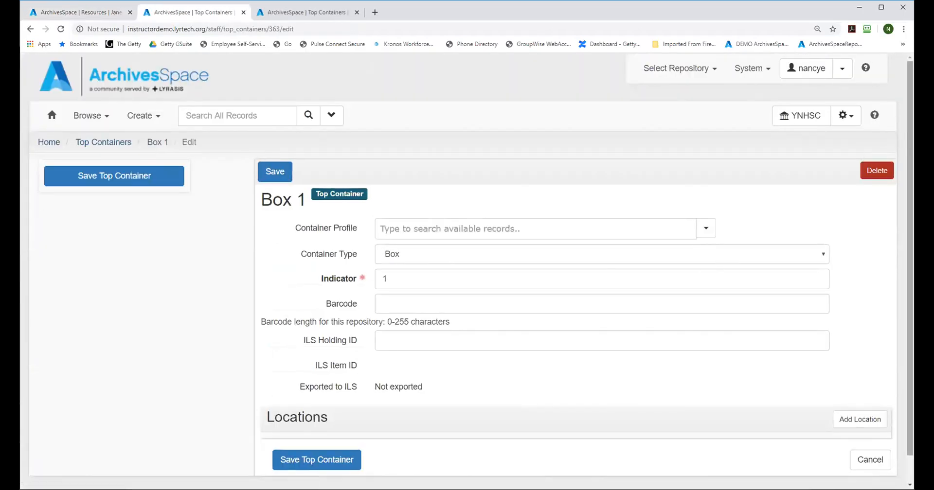
Step: Add a location entry to the Box 1 top container and search the available locations for "stack"
{"action": "left_click_drag", "start_coordinate": [906, 103], "coordinate": [906, 130]}
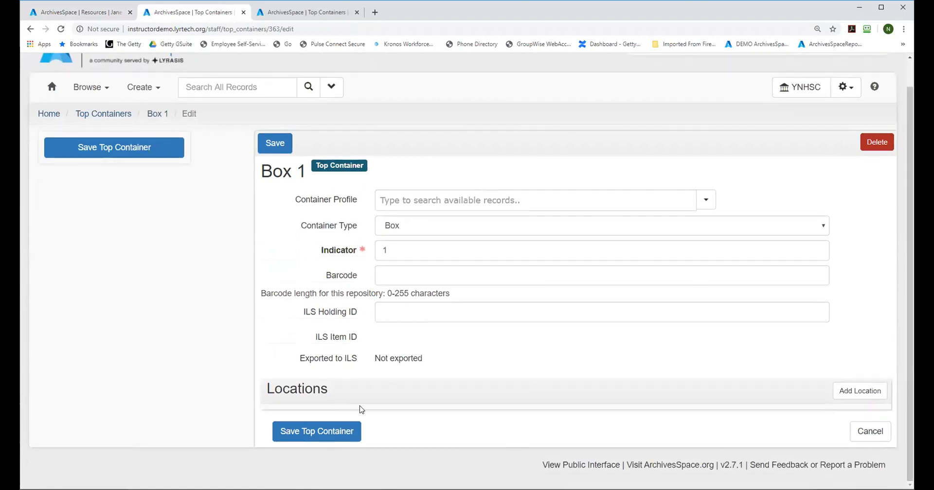
{"action": "left_click", "coordinate": [865, 393]}
{"action": "left_click_drag", "start_coordinate": [910, 341], "coordinate": [903, 468]}
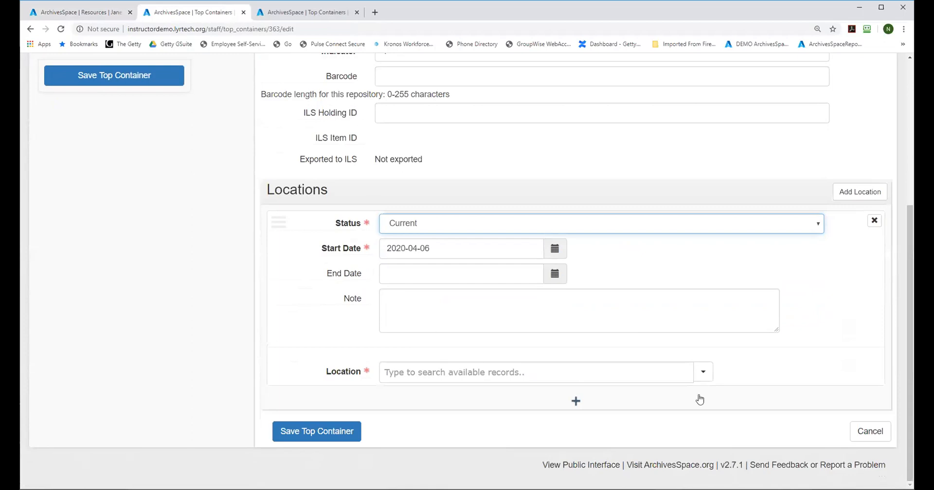
{"action": "left_click", "coordinate": [590, 377]}
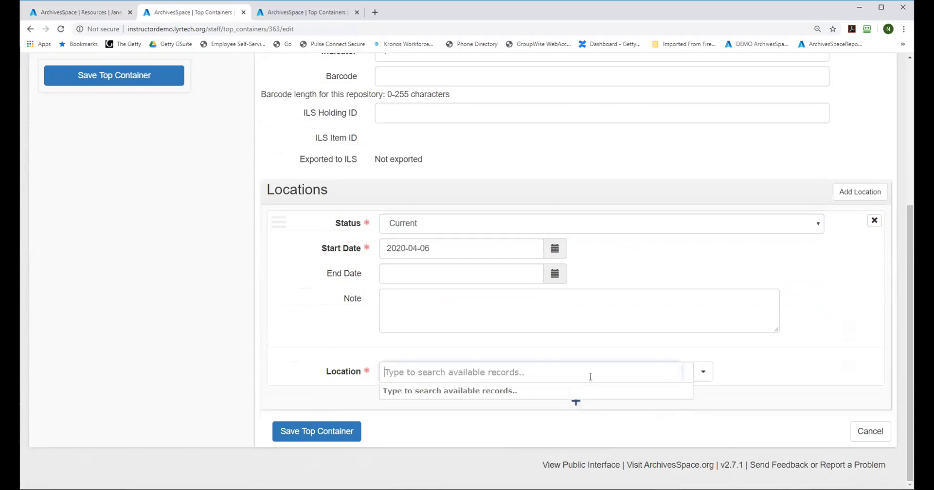
{"action": "type", "text": "st"}
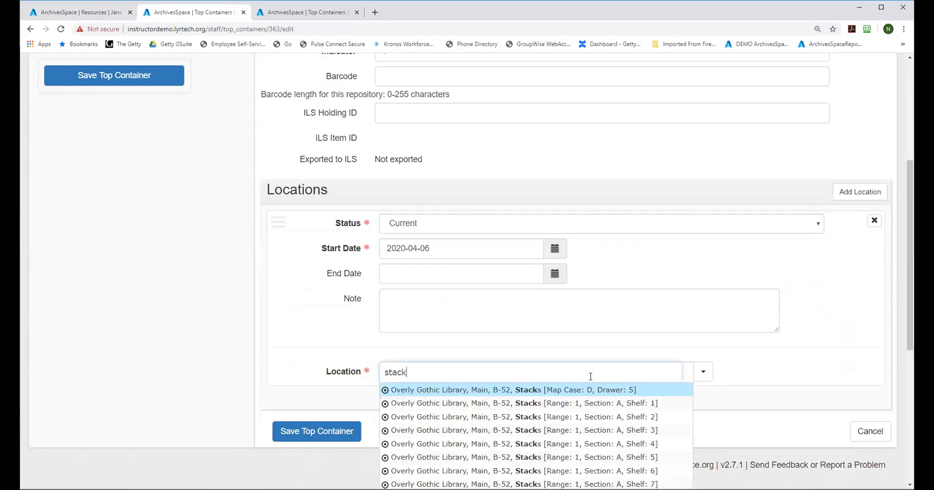
{"action": "type", "text": "ack"}
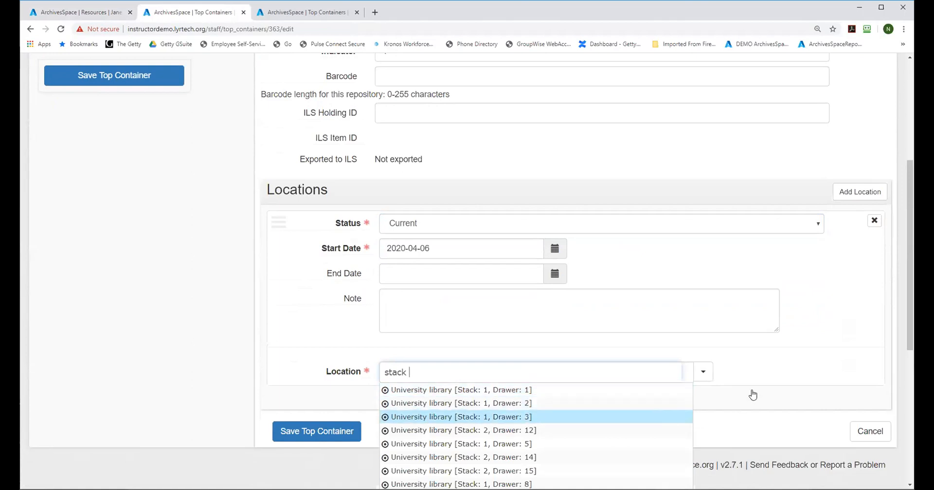
Step: Search for "aisle 3a" instead, assign Box 1 to University Library, G1, 111 [Aisle: 3a, Column: B, Shelf: 5], and save the top container
{"action": "left_click_drag", "start_coordinate": [412, 372], "coordinate": [334, 373]}
{"action": "key", "text": "BackSpace"}
{"action": "type", "text": "ai"}
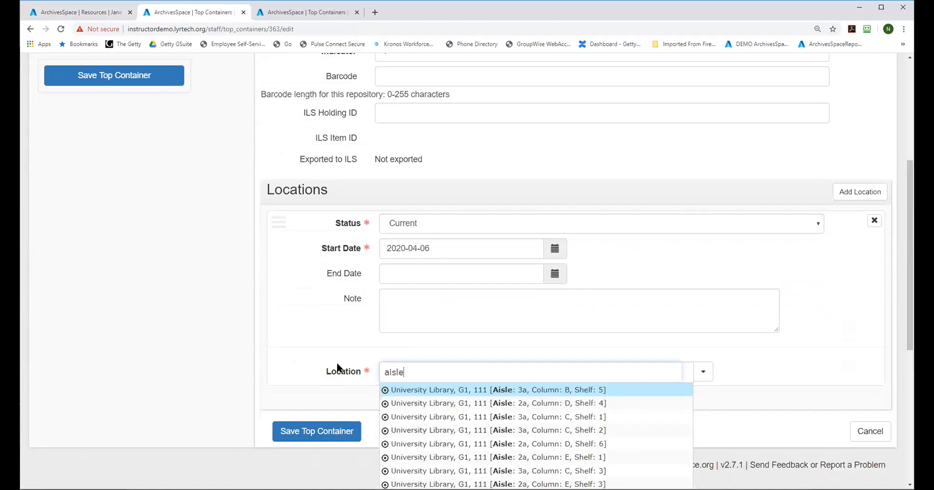
{"action": "type", "text": "sle"}
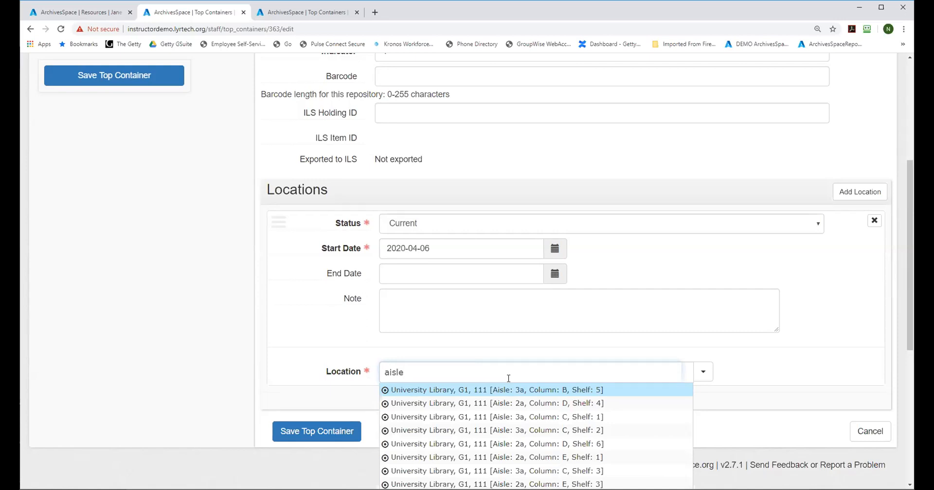
{"action": "type", "text": " 3a"}
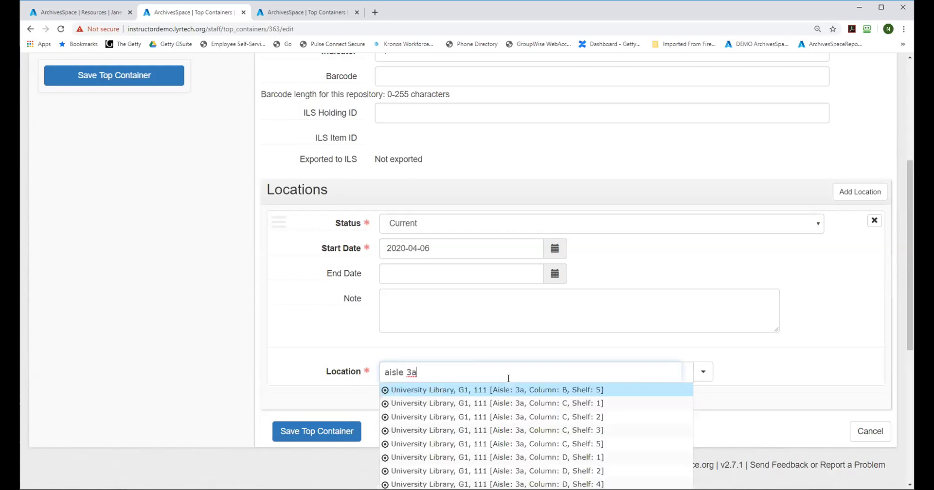
{"action": "left_click", "coordinate": [497, 390]}
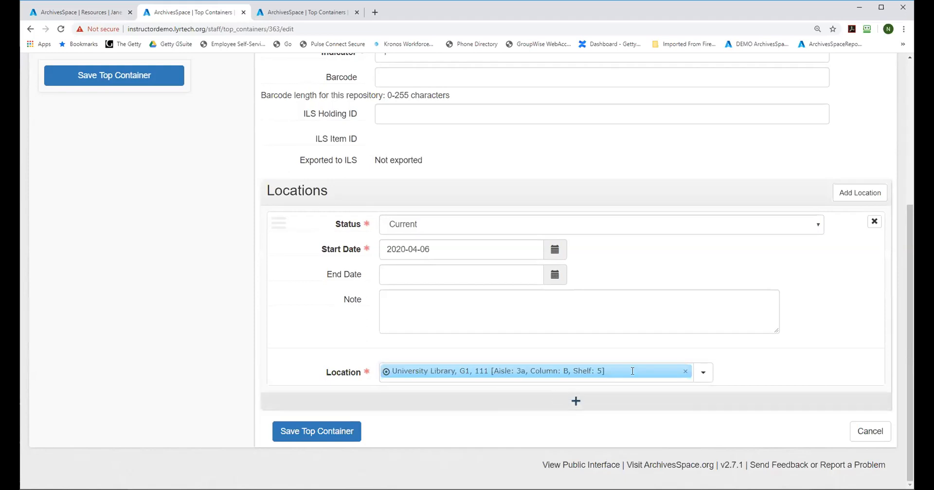
{"action": "left_click", "coordinate": [319, 430]}
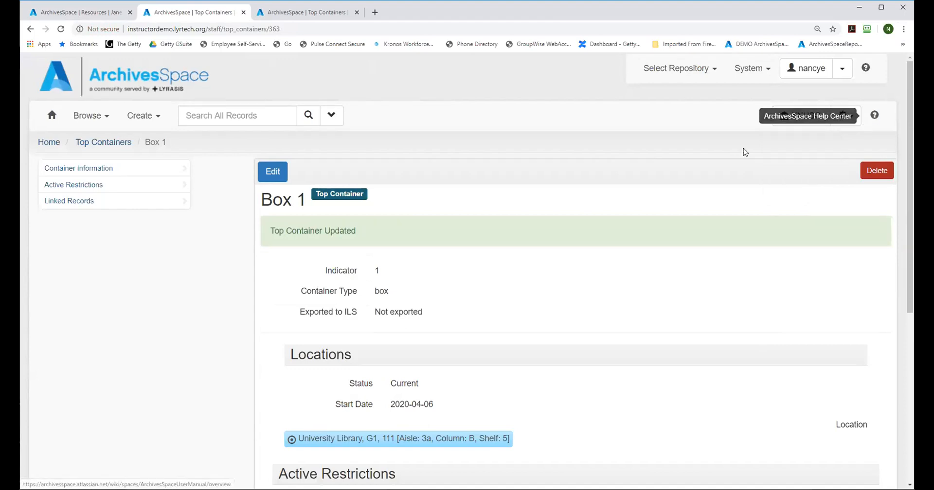
Step: Return to the May 2, 1900 archival object, save it, and review its container instance
{"action": "left_click", "coordinate": [71, 14]}
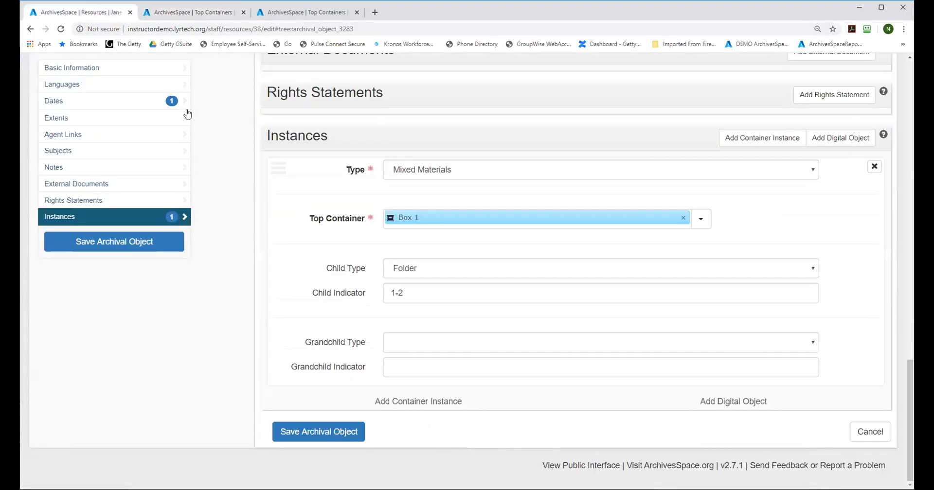
{"action": "left_click", "coordinate": [103, 239]}
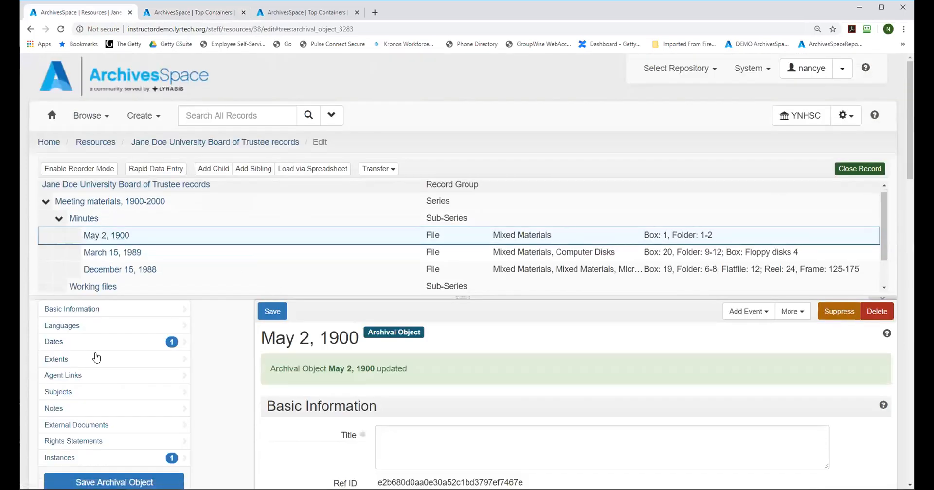
{"action": "left_click", "coordinate": [71, 458]}
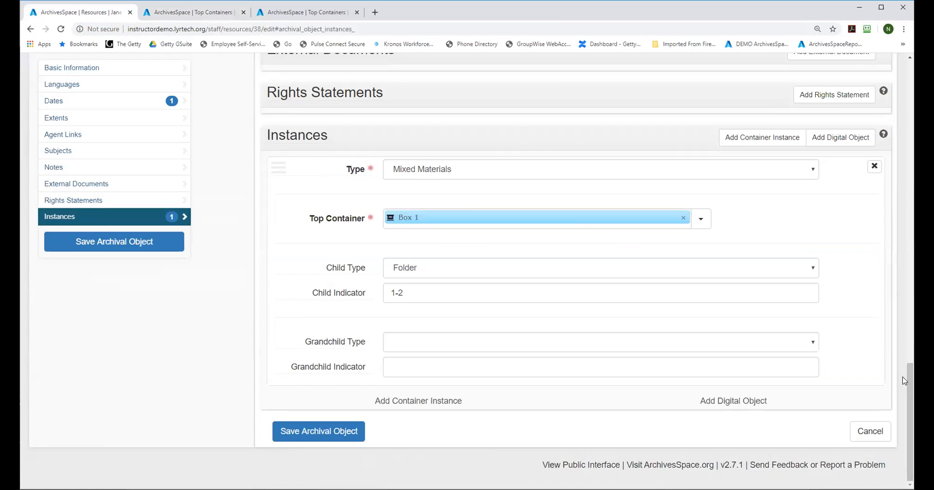
{"action": "left_click_drag", "start_coordinate": [910, 386], "coordinate": [909, 359]}
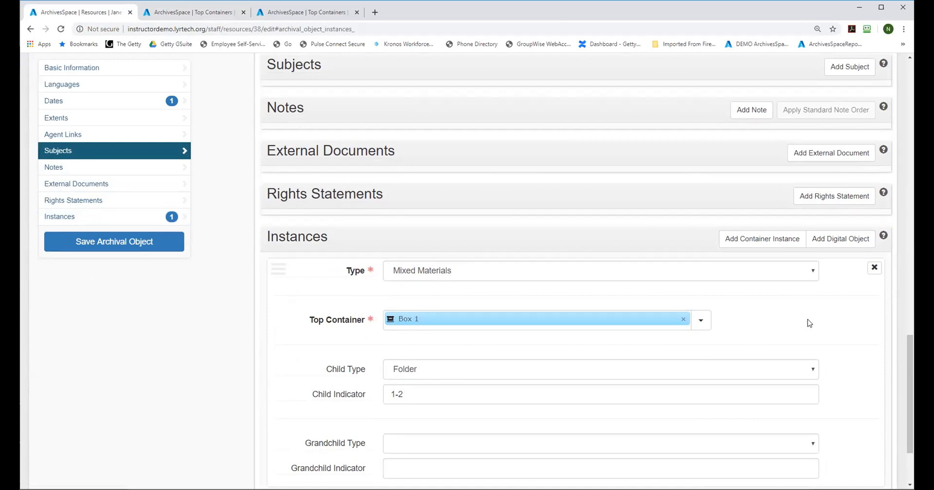
{"action": "left_click_drag", "start_coordinate": [910, 362], "coordinate": [905, 88]}
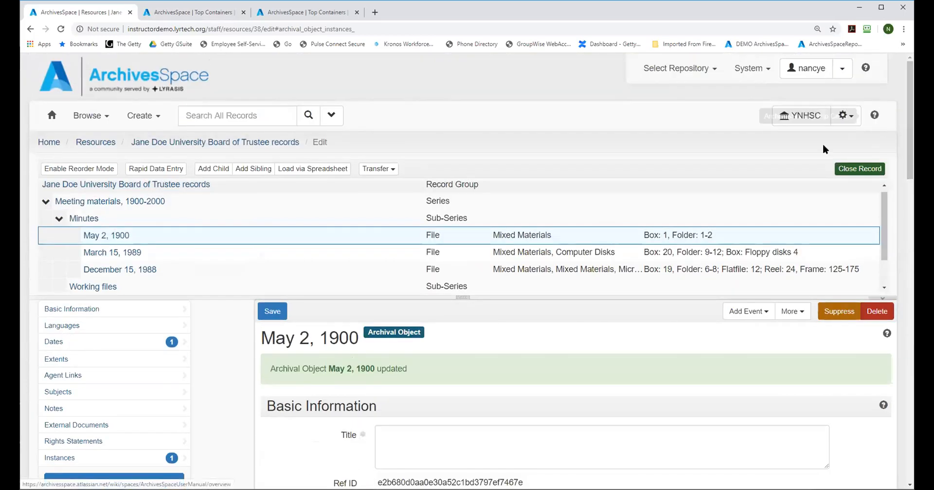
Step: Search the repository's top containers for those linked to the Jane Doe University Board of Trustee records resource
{"action": "left_click", "coordinate": [853, 120]}
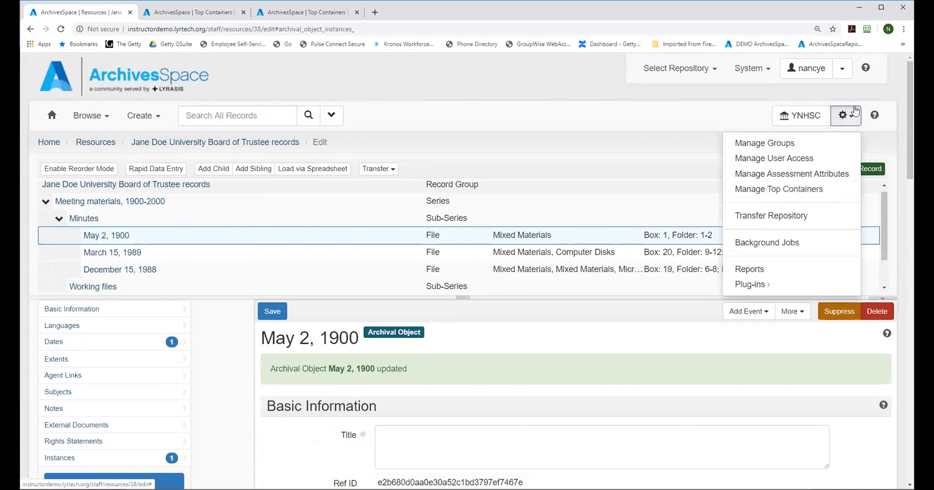
{"action": "left_click", "coordinate": [780, 189]}
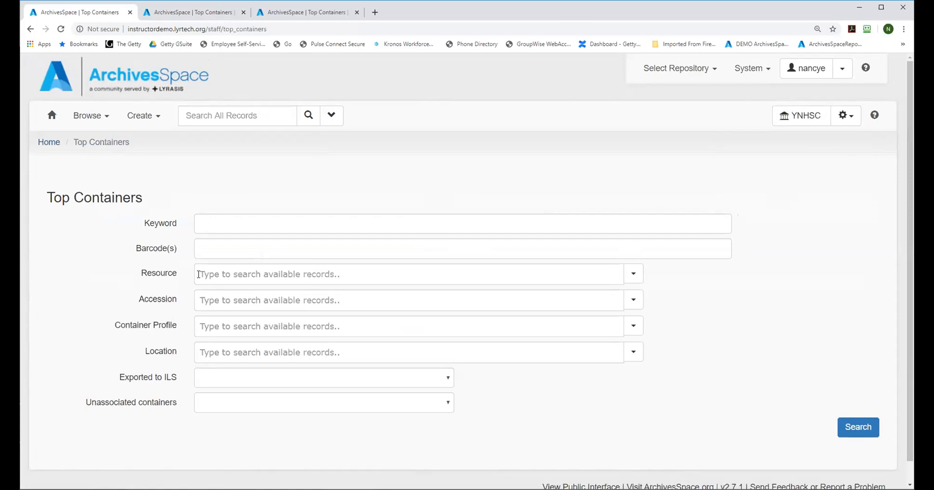
{"action": "left_click", "coordinate": [201, 274]}
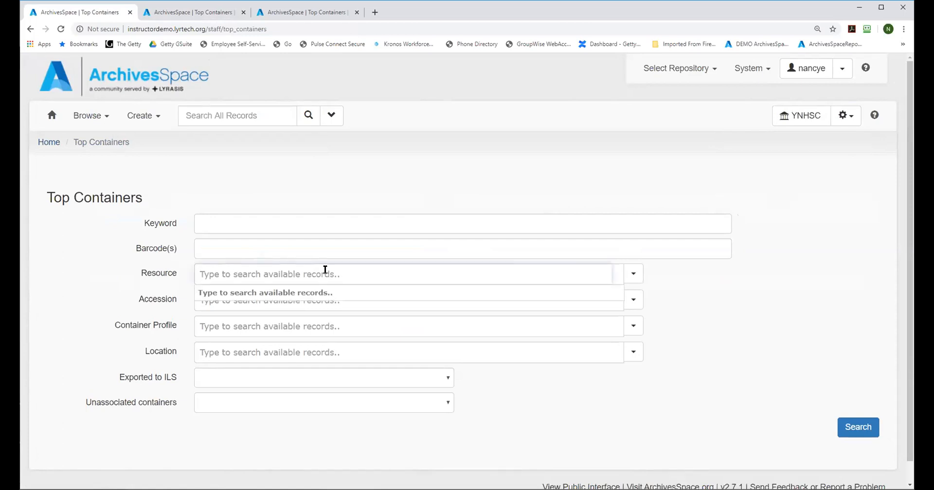
{"action": "type", "text": "t"}
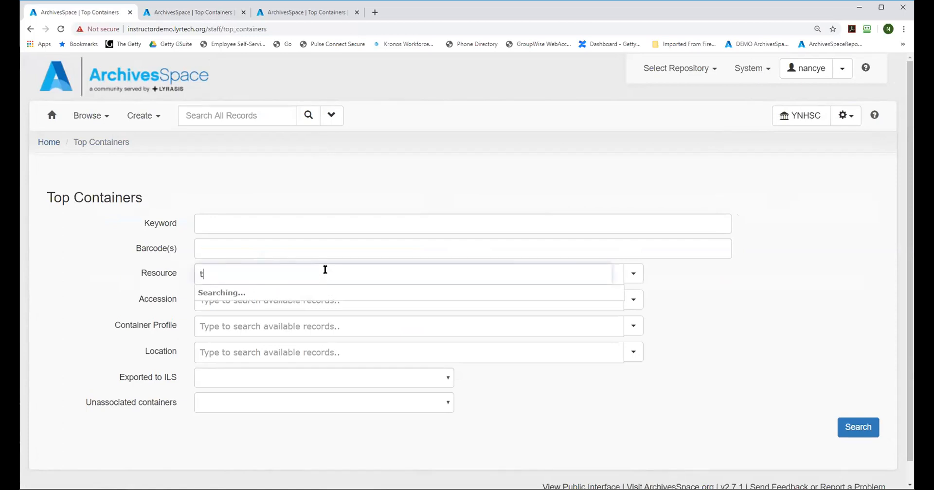
{"action": "type", "text": "rustees"}
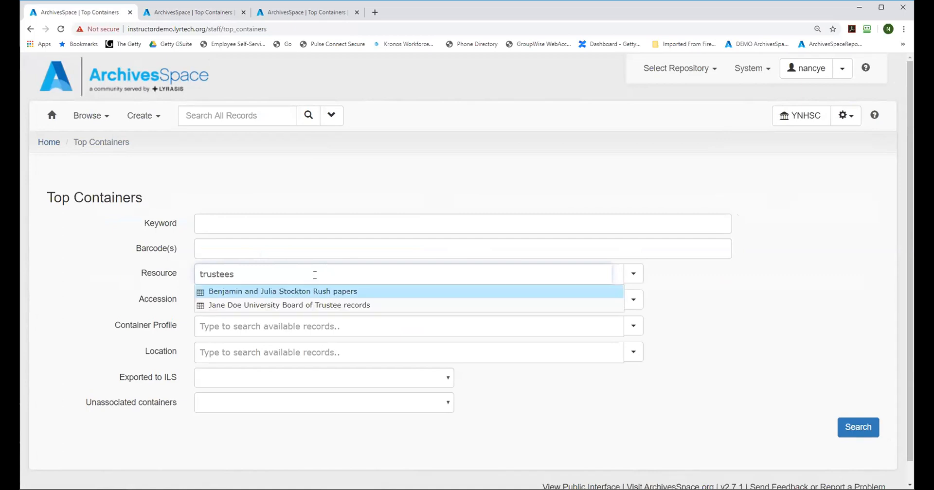
{"action": "left_click", "coordinate": [295, 303]}
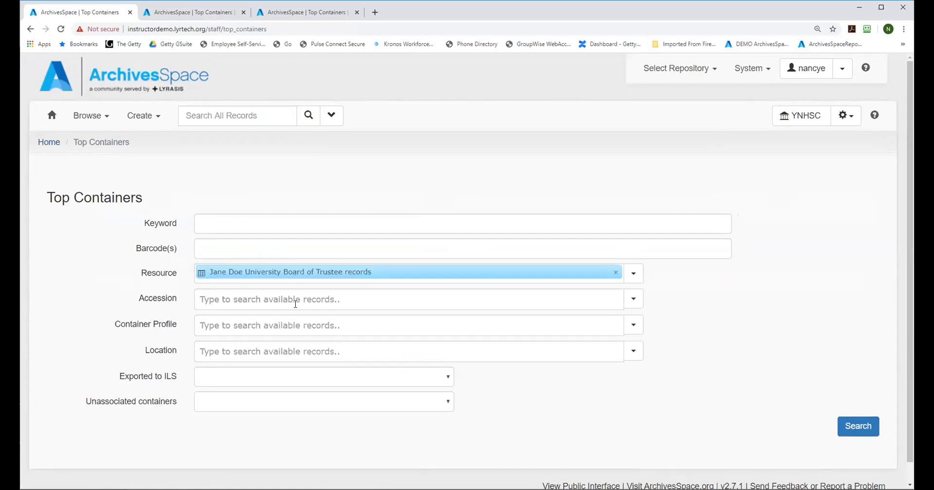
{"action": "left_click", "coordinate": [859, 426]}
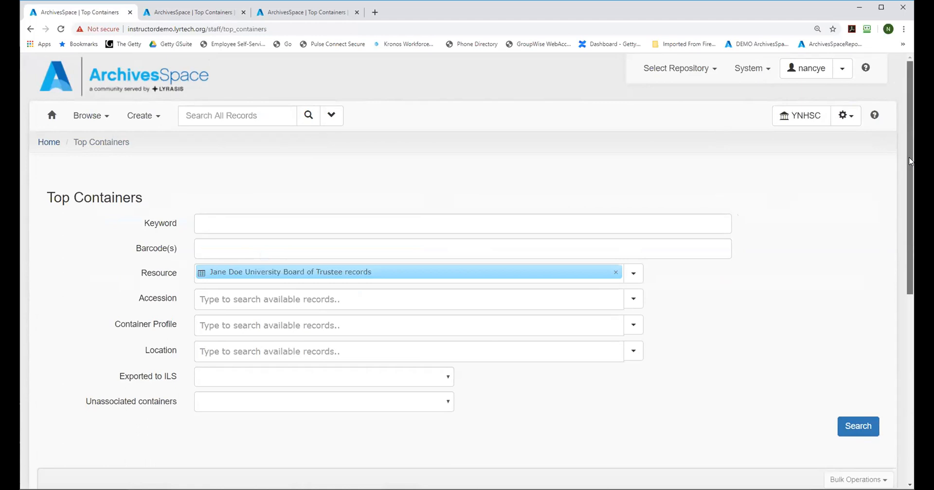
{"action": "scroll", "coordinate": [587, 411], "scroll_direction": "down", "scroll_amount": 7}
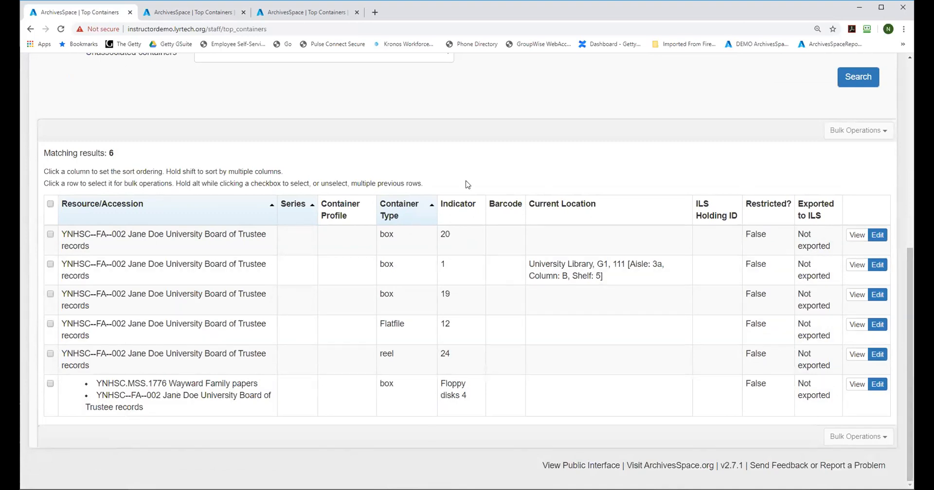
Step: Sort the matching containers by indicator and bulk-assign boxes 19 and 20 to University Library, G1, 111 [Aisle: 2a, Column: D, Shelf: 4]
{"action": "left_click", "coordinate": [456, 206]}
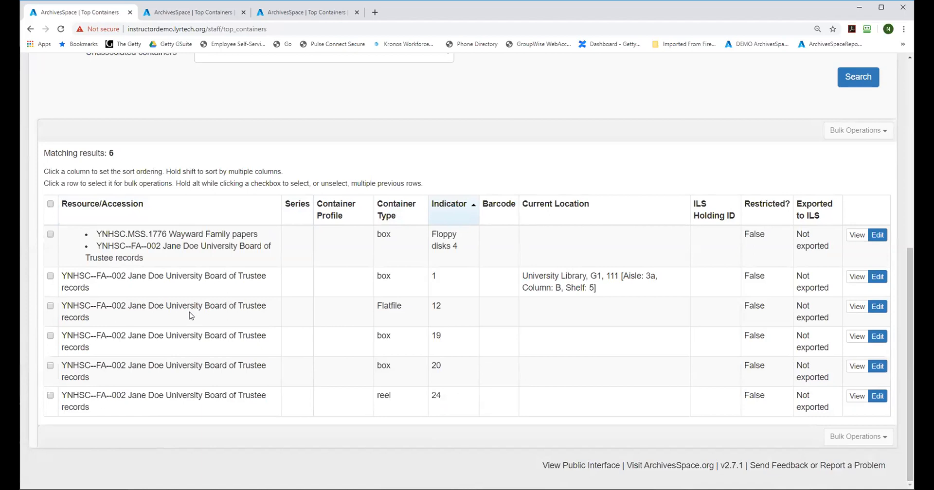
{"action": "left_click", "coordinate": [170, 377]}
{"action": "left_click", "coordinate": [178, 344]}
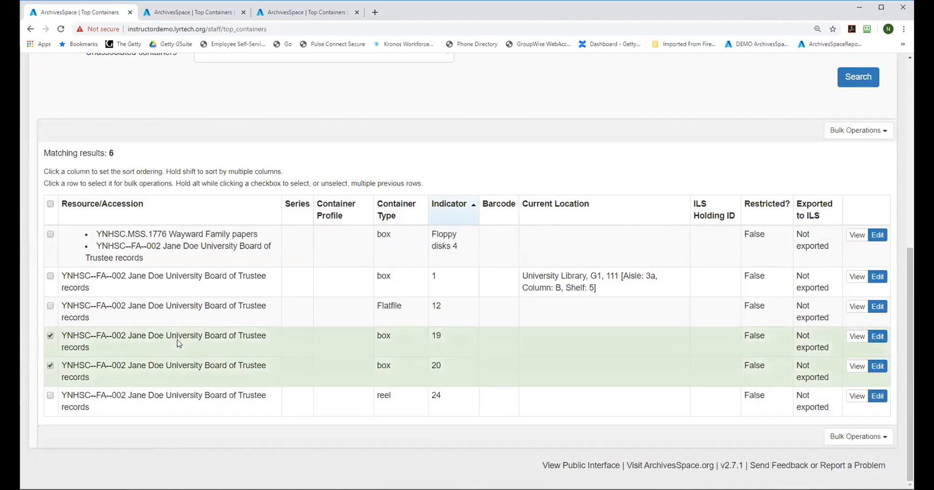
{"action": "left_click", "coordinate": [847, 134]}
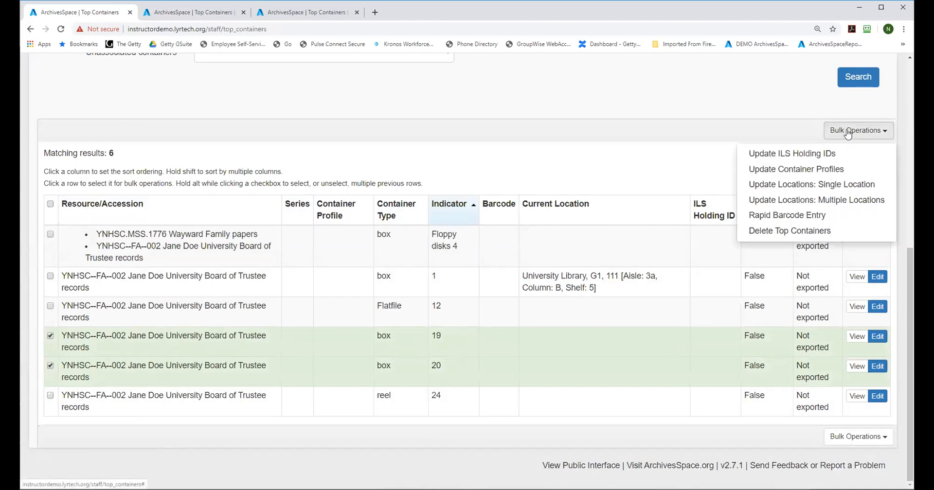
{"action": "left_click", "coordinate": [825, 184]}
{"action": "left_click", "coordinate": [89, 247]}
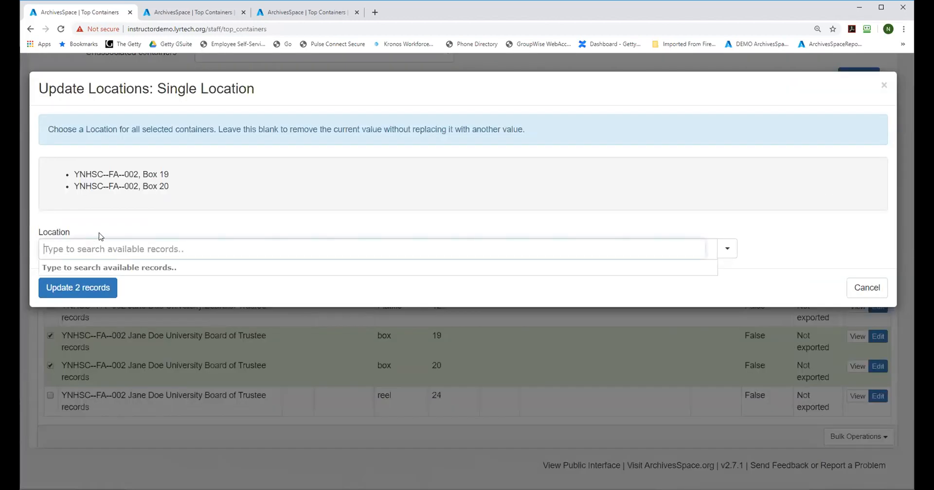
{"action": "type", "text": "aisle"}
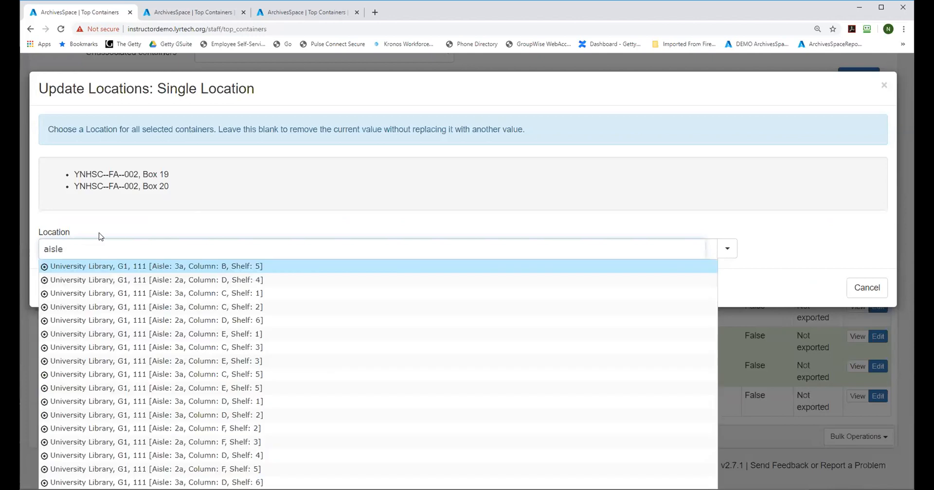
{"action": "left_click", "coordinate": [162, 280]}
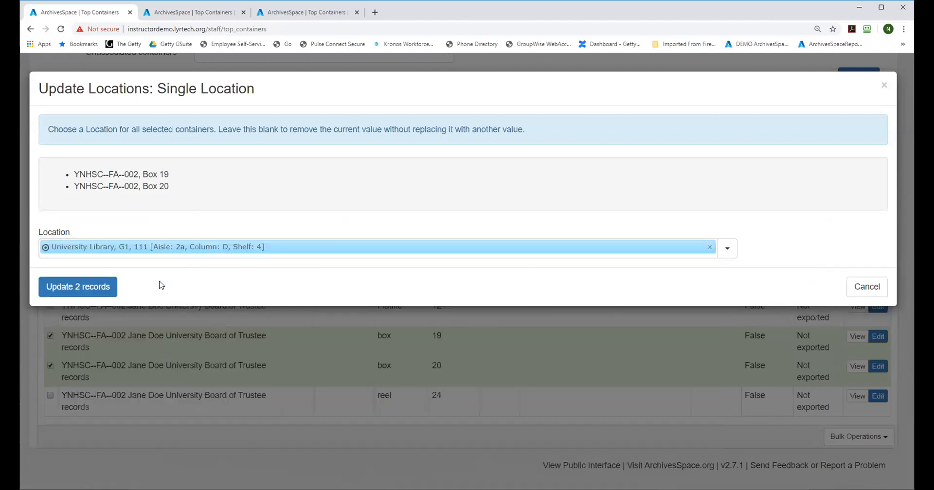
{"action": "left_click", "coordinate": [90, 288]}
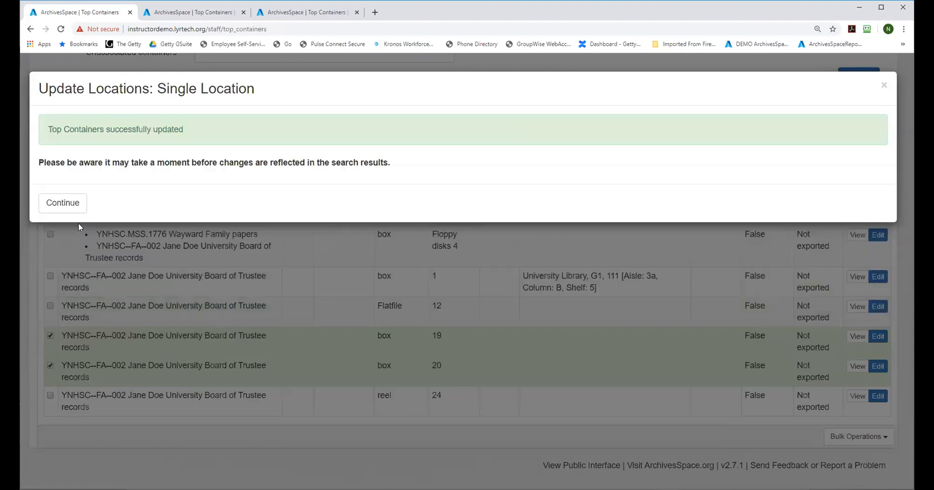
{"action": "left_click", "coordinate": [72, 204]}
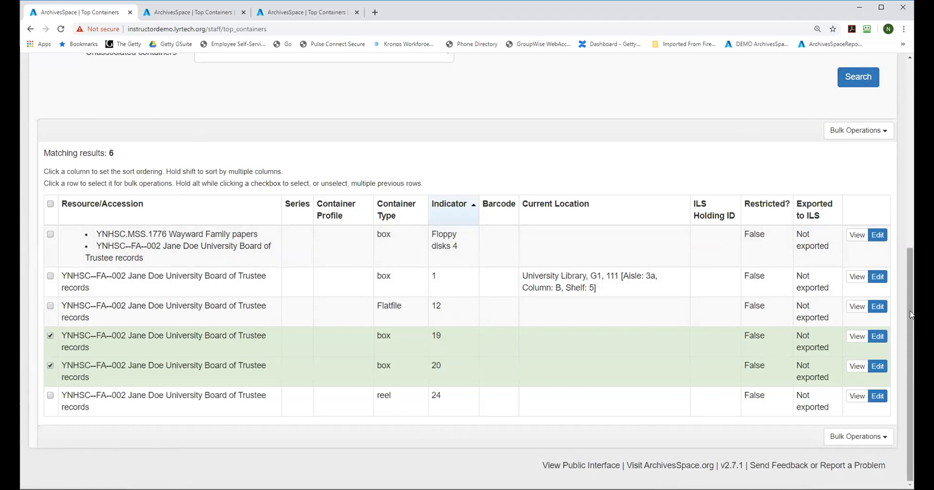
Step: Rerun the top container search for the same resource and review the current locations in the results
{"action": "scroll", "coordinate": [912, 314], "scroll_direction": "up", "scroll_amount": 6}
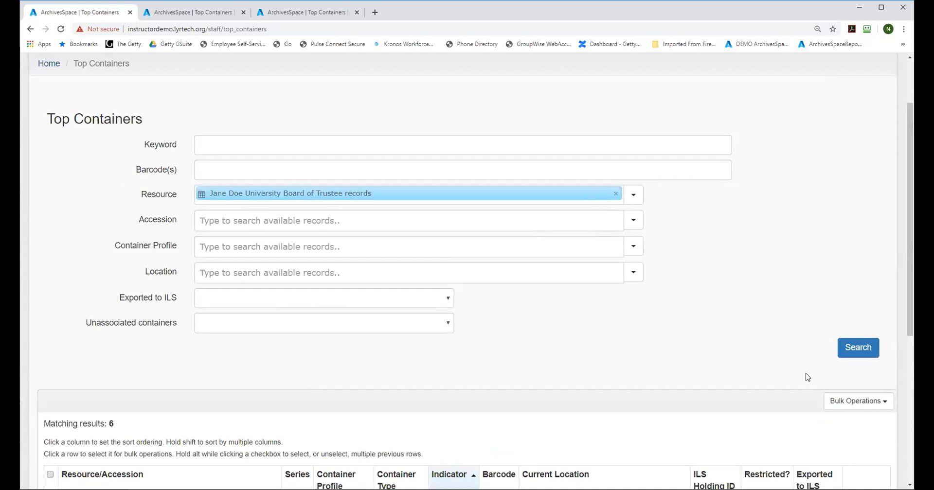
{"action": "left_click", "coordinate": [860, 349]}
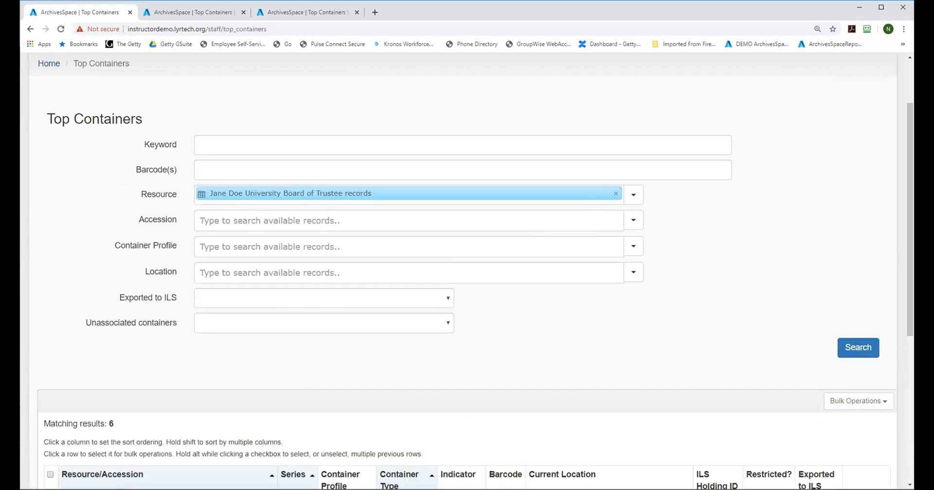
{"action": "left_click_drag", "start_coordinate": [911, 200], "coordinate": [911, 352]}
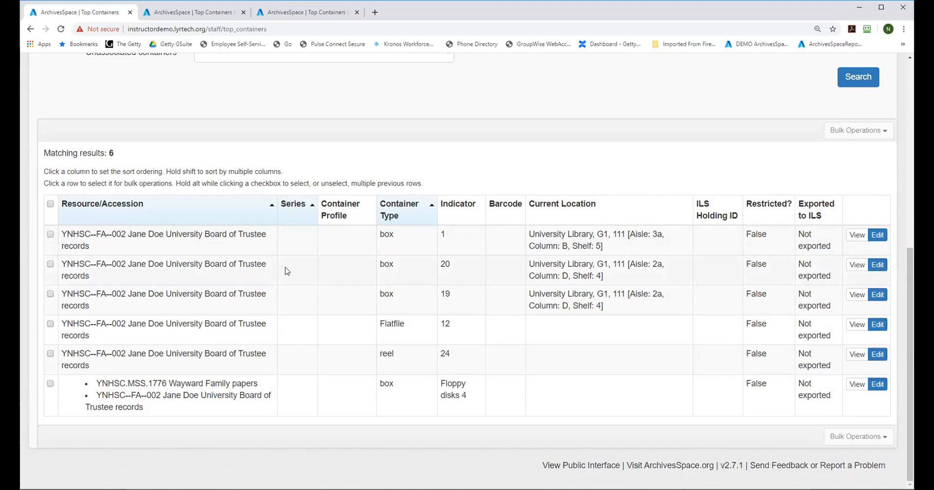
Step: Leave the top container search and browse the list of location records
{"action": "left_click_drag", "start_coordinate": [910, 266], "coordinate": [909, 95]}
{"action": "left_click_drag", "start_coordinate": [791, 54], "coordinate": [793, 48]}
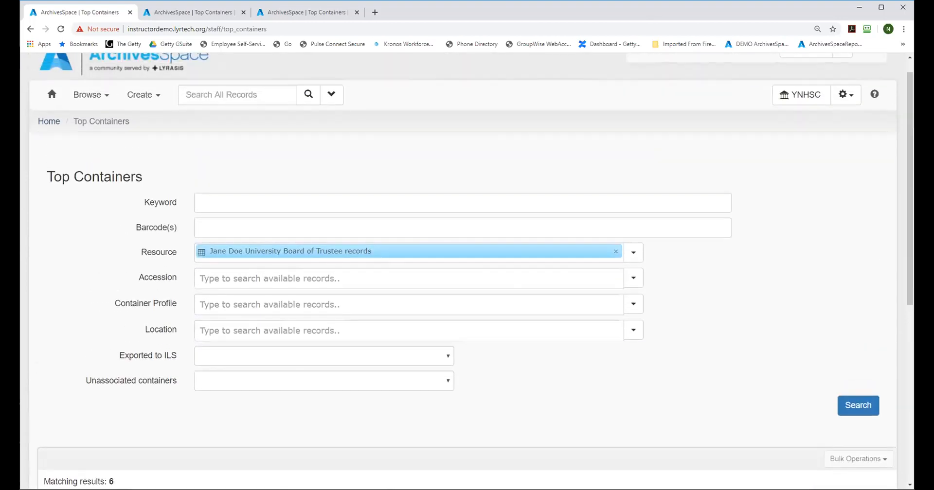
{"action": "left_click", "coordinate": [141, 95]}
{"action": "mouse_move", "coordinate": [151, 226]}
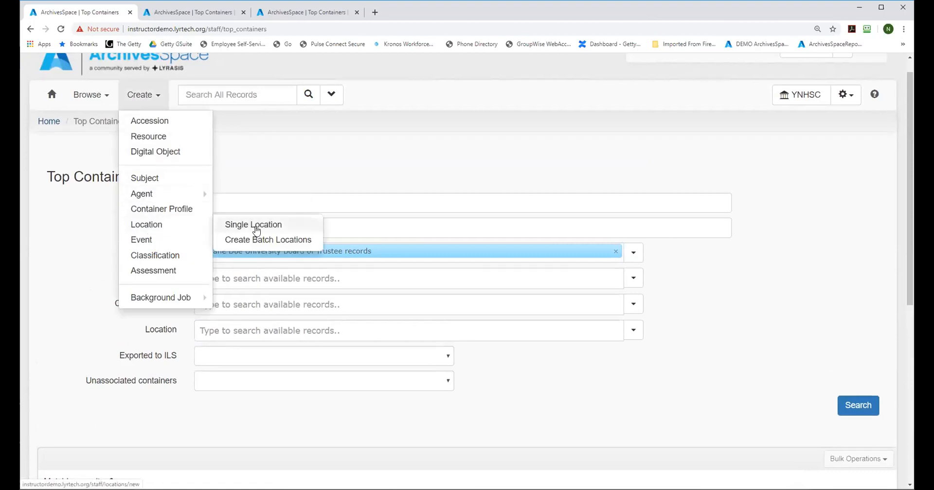
{"action": "left_click", "coordinate": [91, 94]}
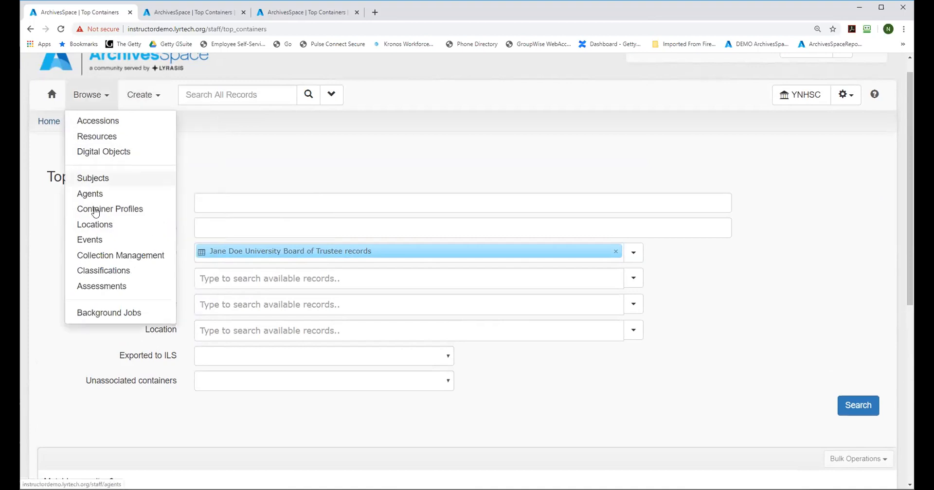
{"action": "left_click", "coordinate": [81, 223]}
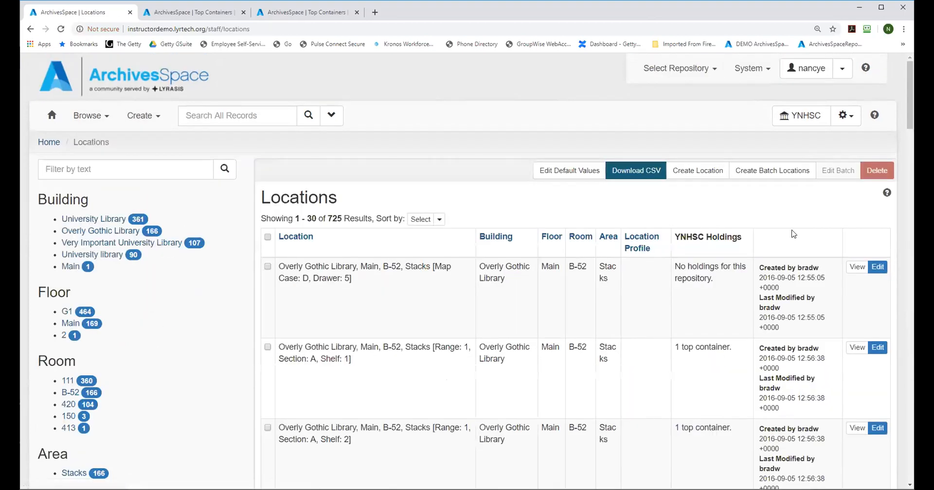
Step: Open the first three Overly Gothic Library locations together for batch editing and examine the fields that can be updated
{"action": "left_click", "coordinate": [330, 302]}
{"action": "left_click", "coordinate": [352, 389]}
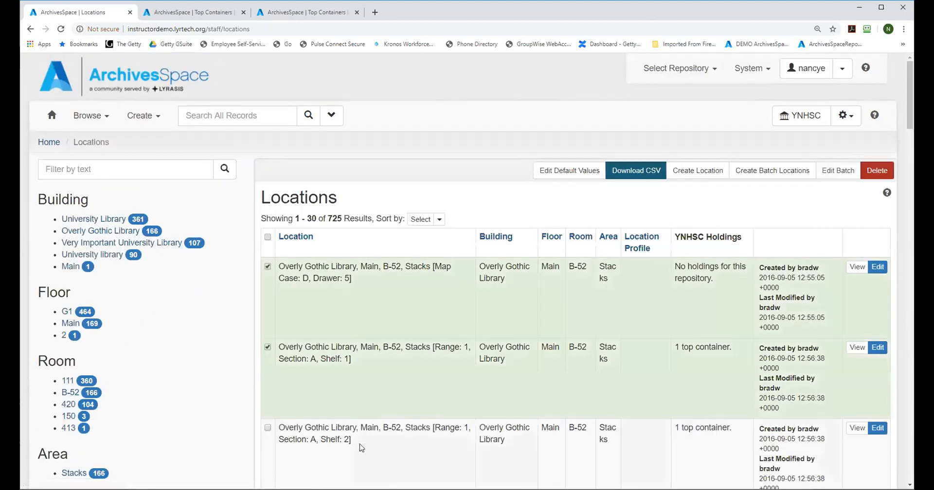
{"action": "left_click", "coordinate": [362, 448]}
{"action": "left_click", "coordinate": [837, 171]}
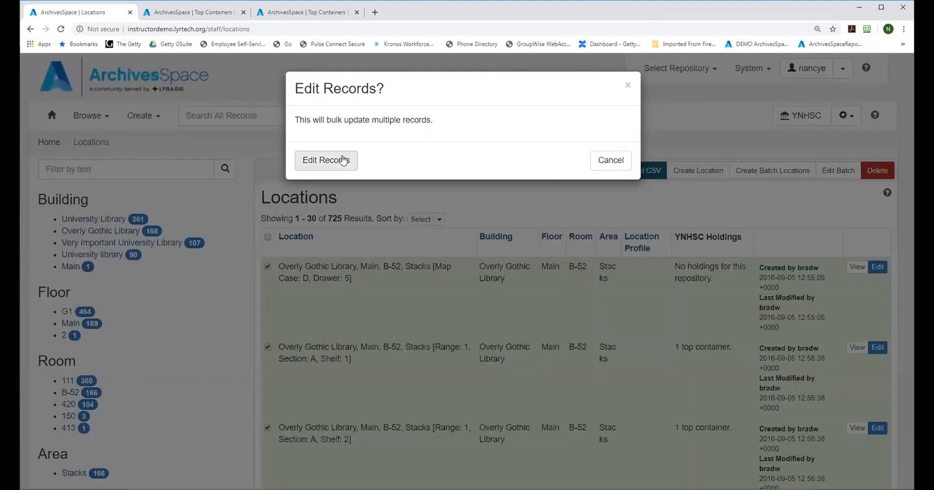
{"action": "left_click", "coordinate": [342, 159]}
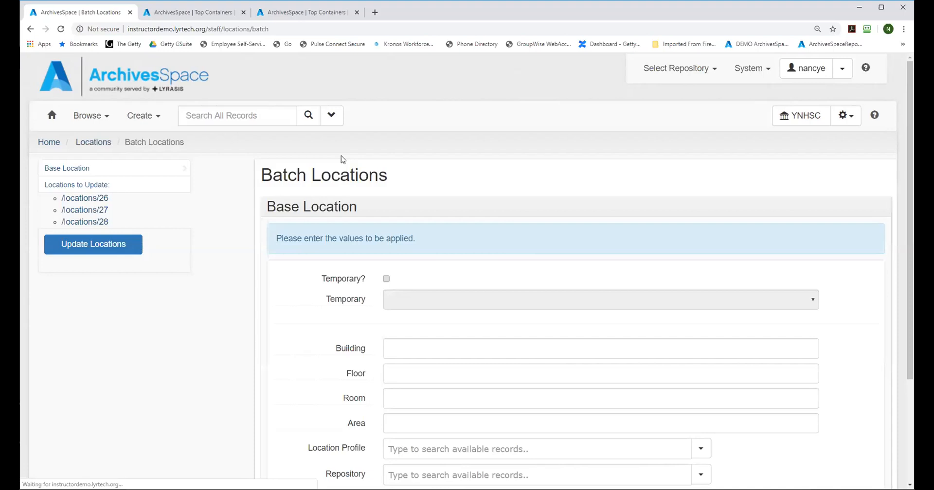
{"action": "scroll", "coordinate": [647, 255], "scroll_direction": "down", "scroll_amount": 4}
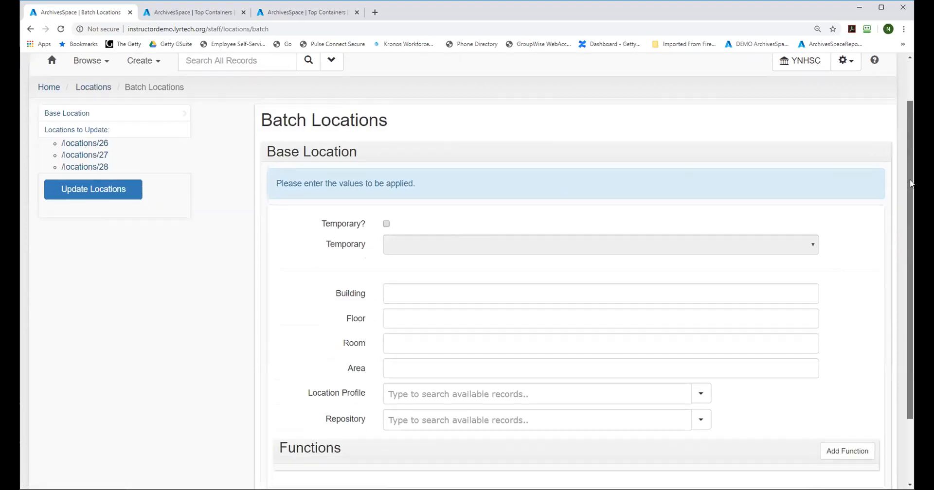
{"action": "scroll", "coordinate": [899, 175], "scroll_direction": "up", "scroll_amount": 3}
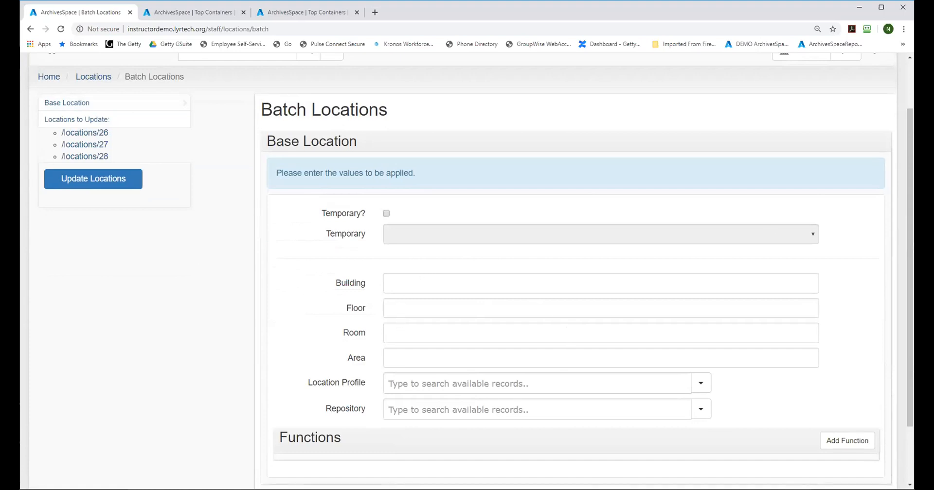
Step: Open the form for creating batch locations and review its base location fields
{"action": "left_click_drag", "start_coordinate": [910, 147], "coordinate": [829, 51]}
{"action": "left_click", "coordinate": [143, 117]}
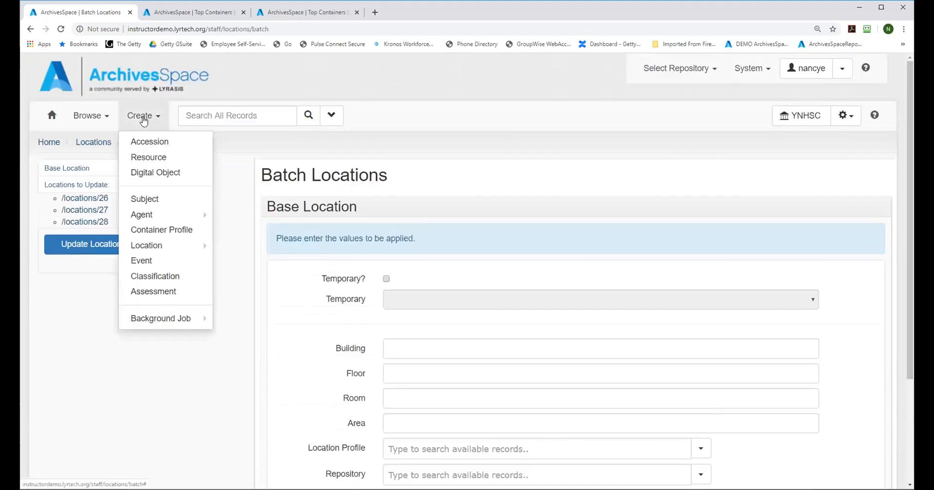
{"action": "mouse_move", "coordinate": [151, 247]}
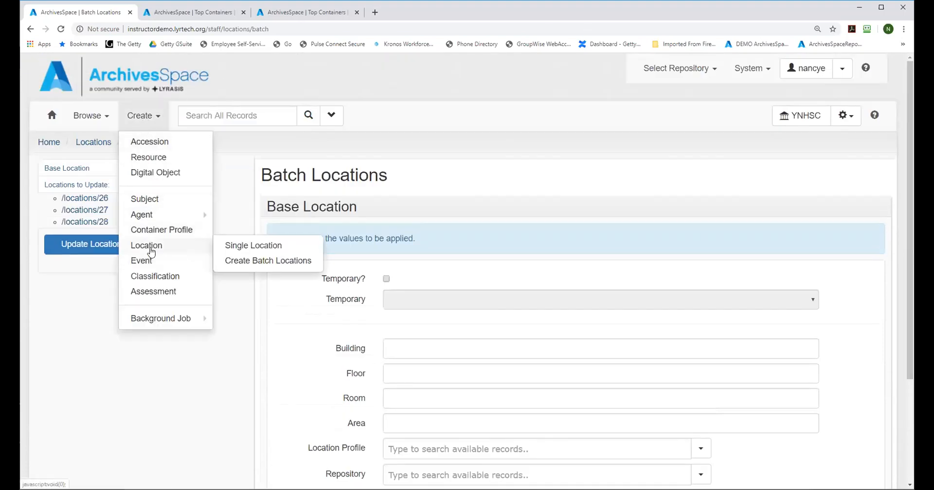
{"action": "left_click", "coordinate": [243, 263]}
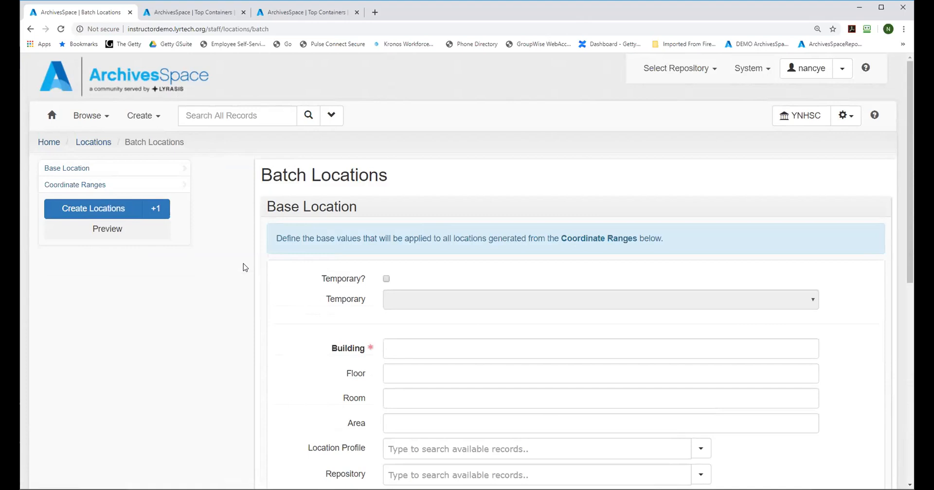
{"action": "mouse_move", "coordinate": [908, 103]}
{"action": "left_mouse_down"}
{"action": "mouse_move", "coordinate": [890, 235]}
{"action": "mouse_move", "coordinate": [899, 295]}
{"action": "mouse_move", "coordinate": [906, 87]}
{"action": "left_mouse_up"}
{"action": "scroll", "coordinate": [900, 295], "scroll_direction": "down", "scroll_amount": 1}
Step: Open a new single location record and review its building, barcode, classification and coordinate fields
{"action": "left_click", "coordinate": [138, 118]}
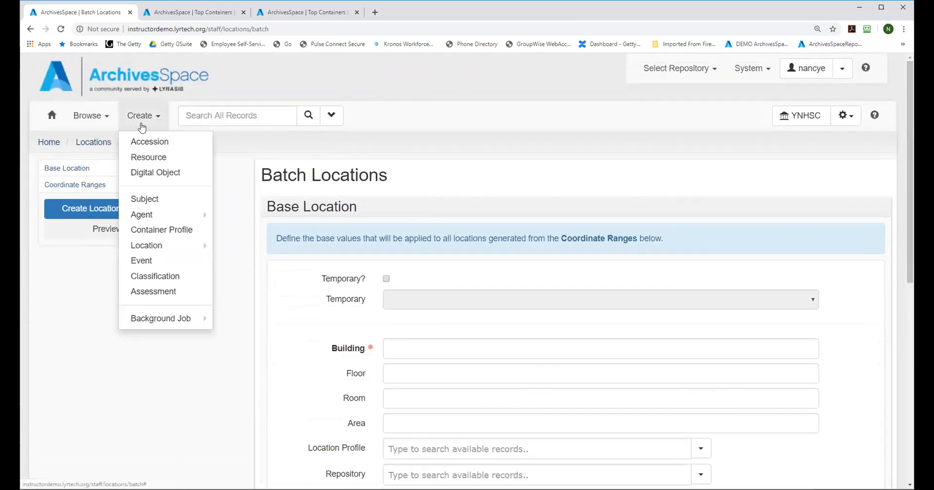
{"action": "mouse_move", "coordinate": [148, 245]}
{"action": "left_click", "coordinate": [249, 246]}
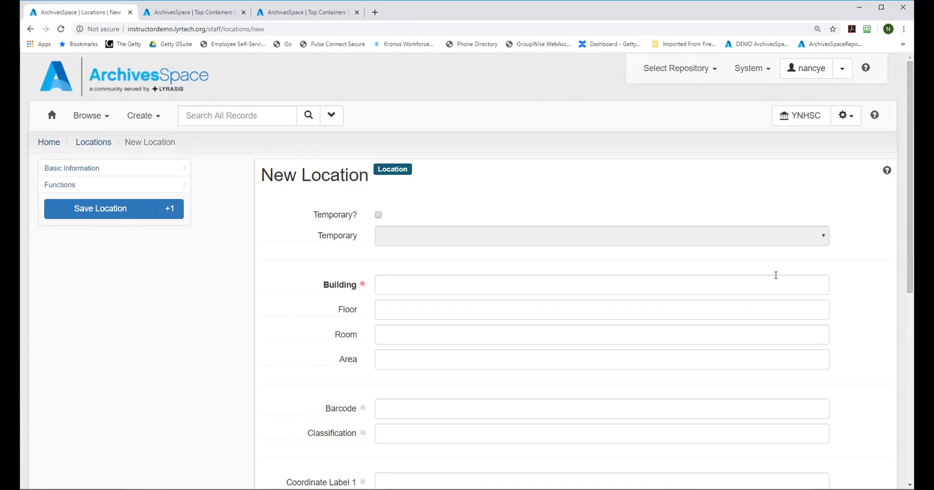
{"action": "left_click", "coordinate": [399, 417]}
{"action": "mouse_move", "coordinate": [307, 410]}
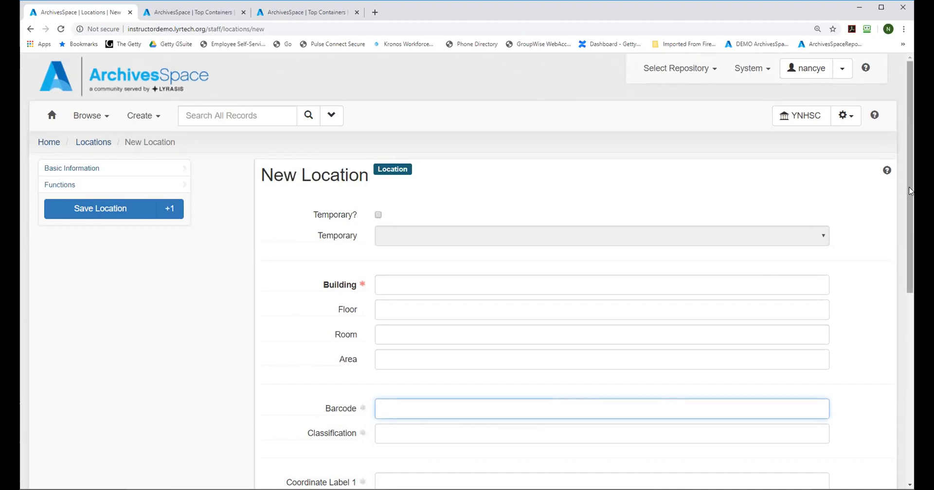
{"action": "left_click_drag", "start_coordinate": [910, 191], "coordinate": [871, 227]}
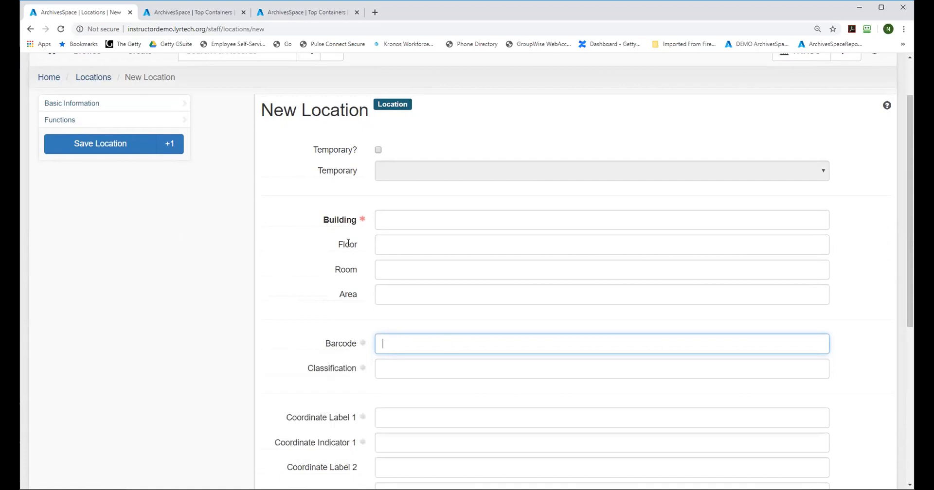
{"action": "left_click_drag", "start_coordinate": [909, 294], "coordinate": [909, 258]}
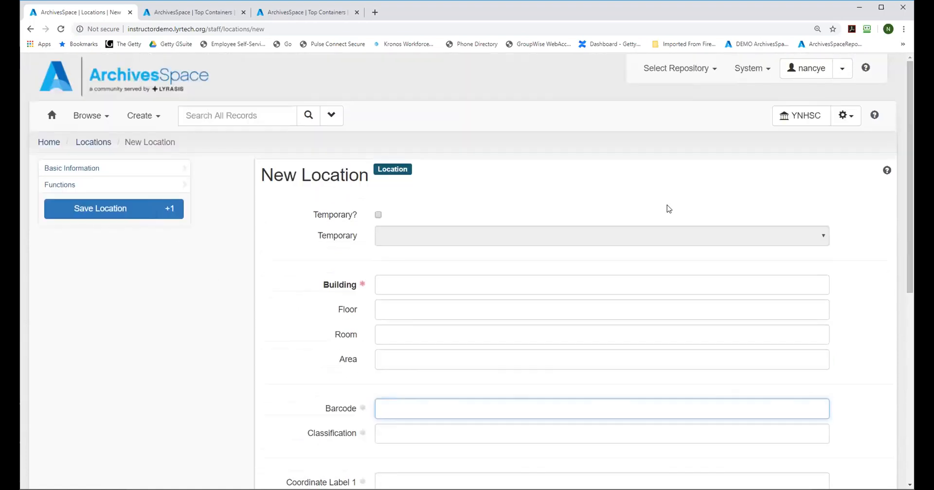
Step: Return to the batch location creation form and review its base location section again
{"action": "left_click", "coordinate": [132, 117]}
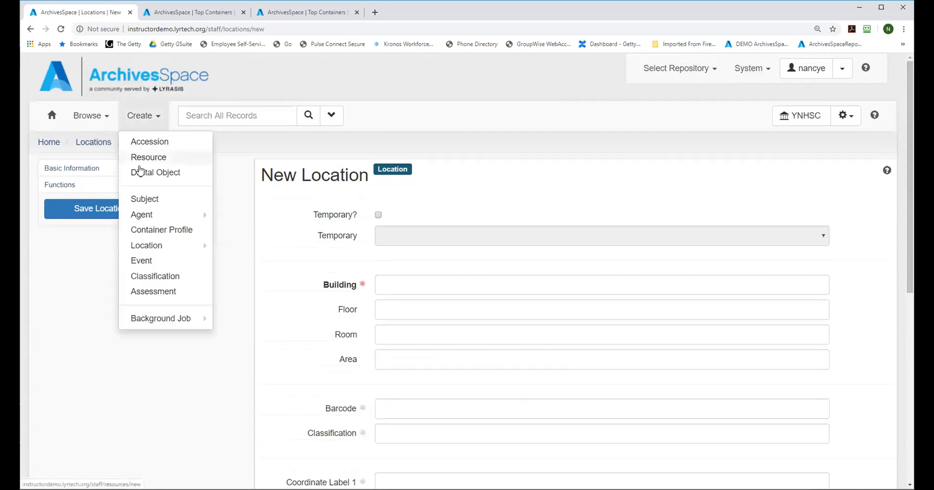
{"action": "mouse_move", "coordinate": [159, 253]}
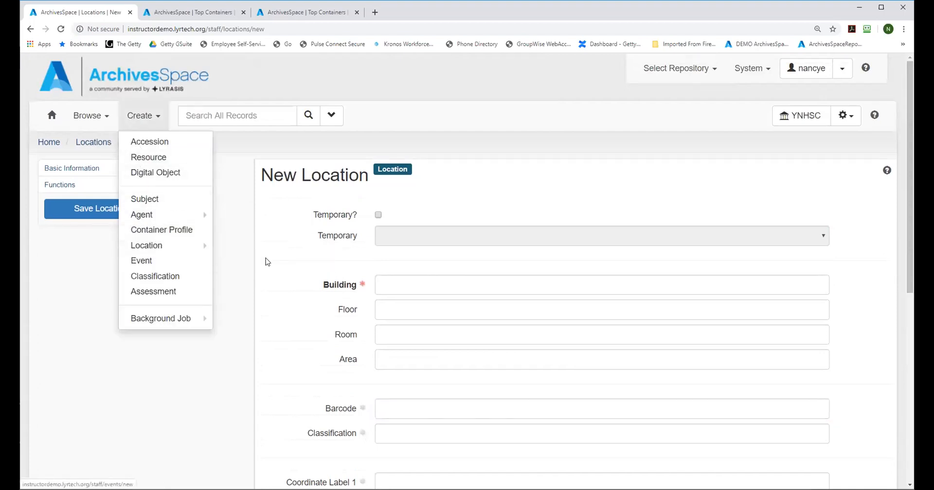
{"action": "left_click", "coordinate": [243, 263]}
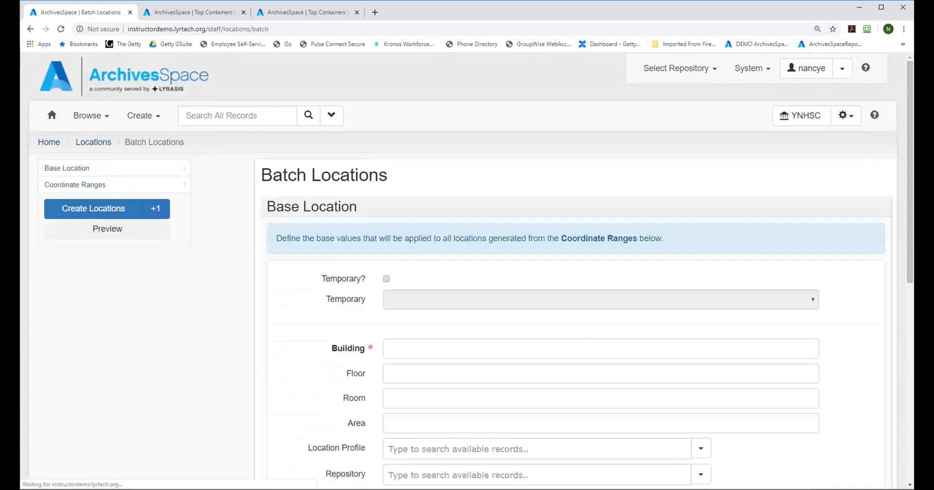
{"action": "left_click_drag", "start_coordinate": [911, 114], "coordinate": [911, 167]}
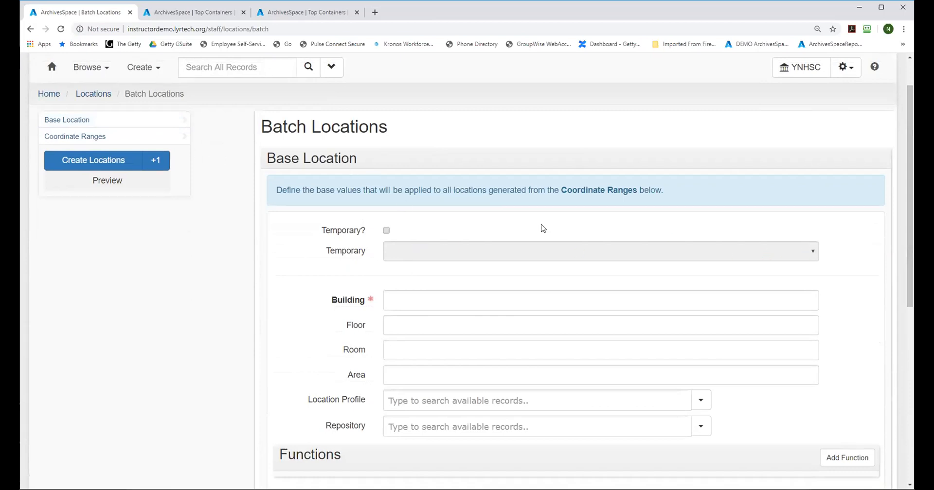
Step: View the Overly Gothic Library, Main, B-52, Stacks [Map Case: D, Drawer: 5] location from the locations list and open it for editing
{"action": "left_click", "coordinate": [100, 95]}
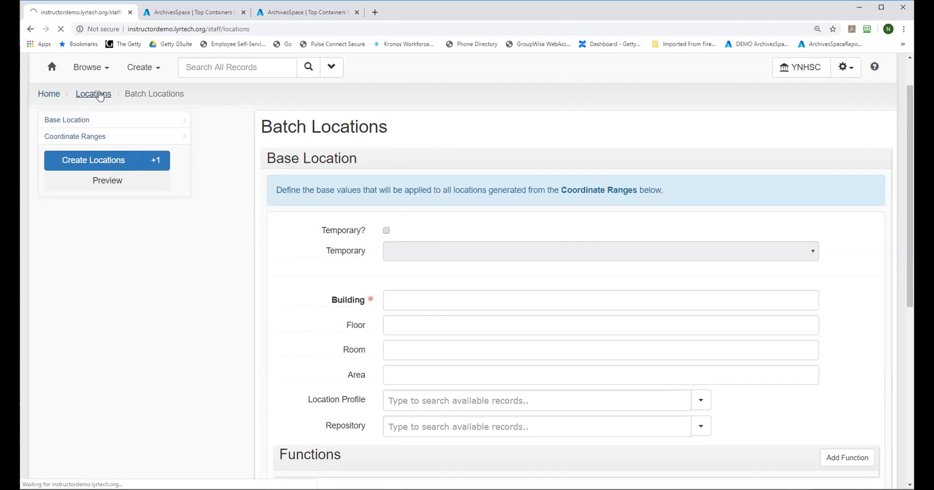
{"action": "left_click", "coordinate": [850, 268]}
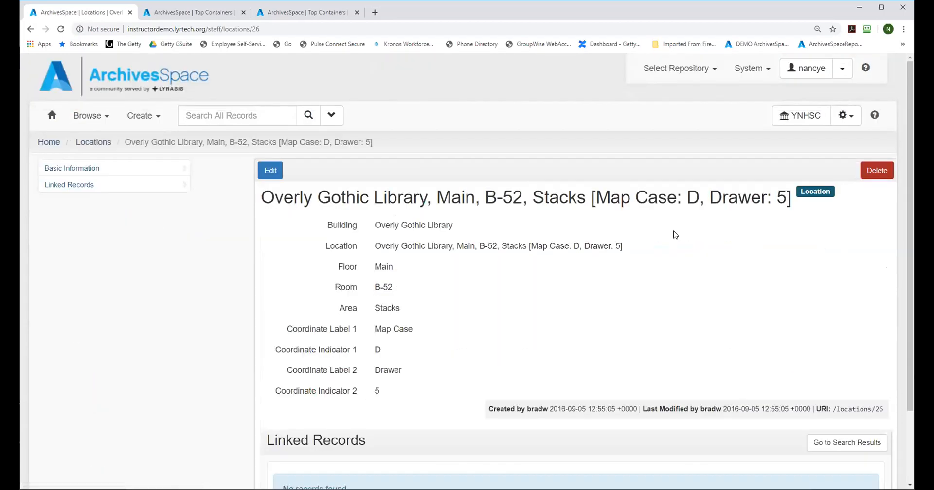
{"action": "left_click", "coordinate": [267, 170]}
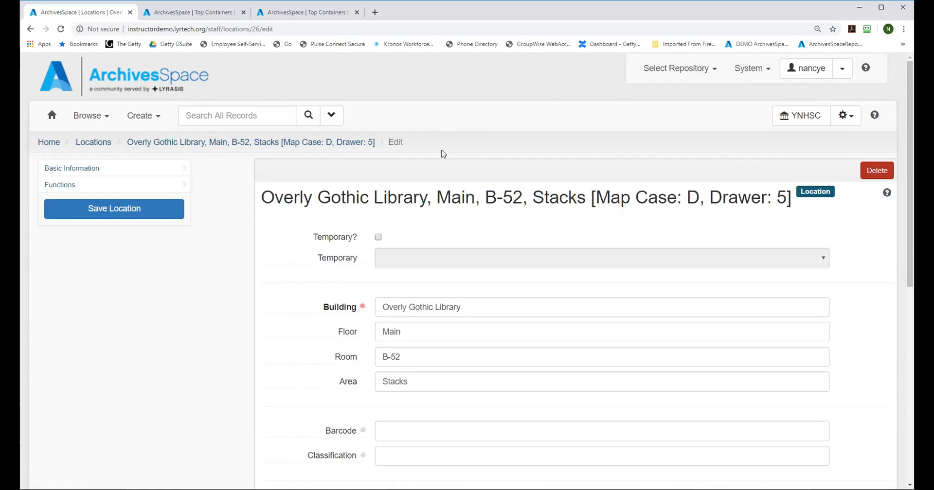
Step: Leave the location being edited and open the form for creating a new single location
{"action": "left_click", "coordinate": [142, 118]}
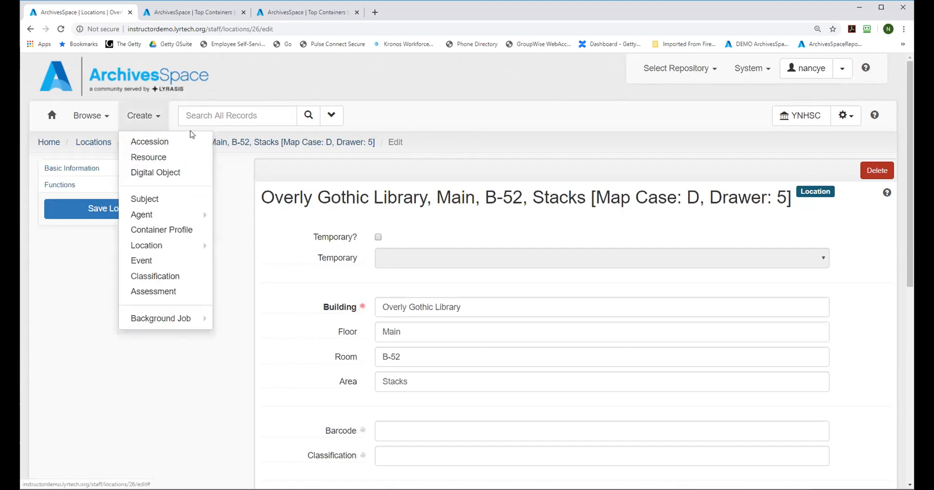
{"action": "mouse_move", "coordinate": [150, 247]}
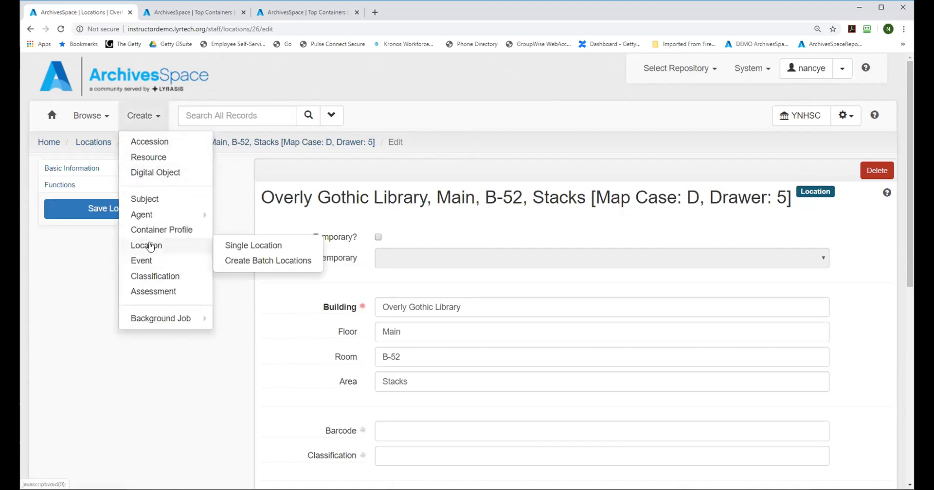
{"action": "left_click", "coordinate": [252, 246]}
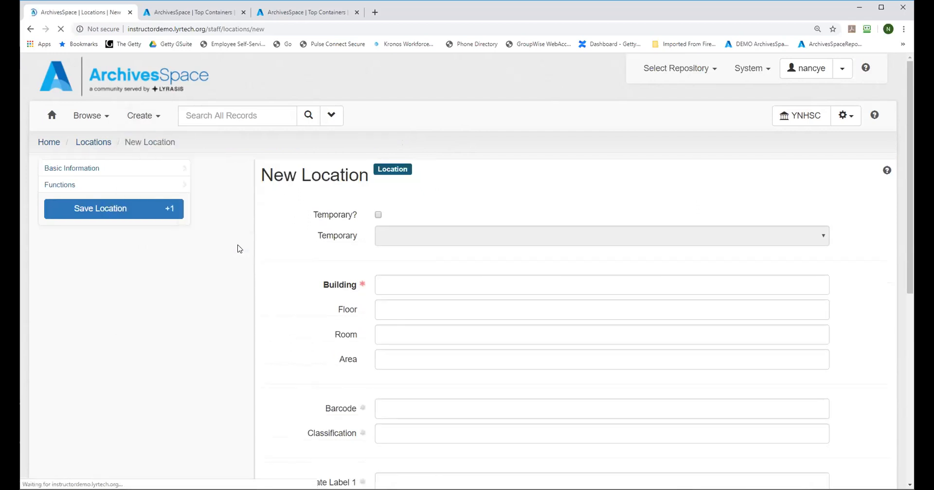
Step: Try marking the new location as temporary with Reading Room as its temporary type, and clear the temporary setting again
{"action": "left_click", "coordinate": [378, 215]}
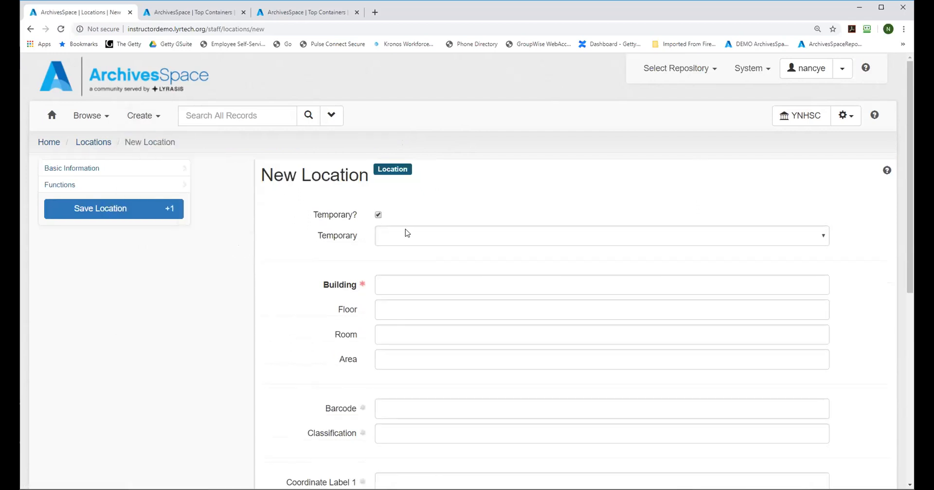
{"action": "left_click", "coordinate": [824, 237]}
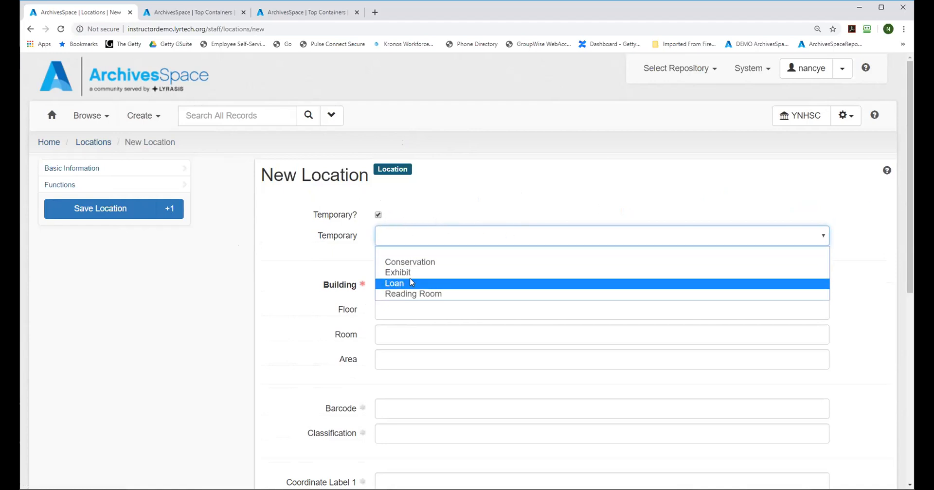
{"action": "left_click", "coordinate": [416, 294]}
{"action": "left_click", "coordinate": [398, 286]}
{"action": "mouse_move", "coordinate": [911, 120]}
{"action": "left_mouse_down"}
{"action": "mouse_move", "coordinate": [910, 183]}
{"action": "mouse_move", "coordinate": [911, 121]}
{"action": "left_mouse_up"}
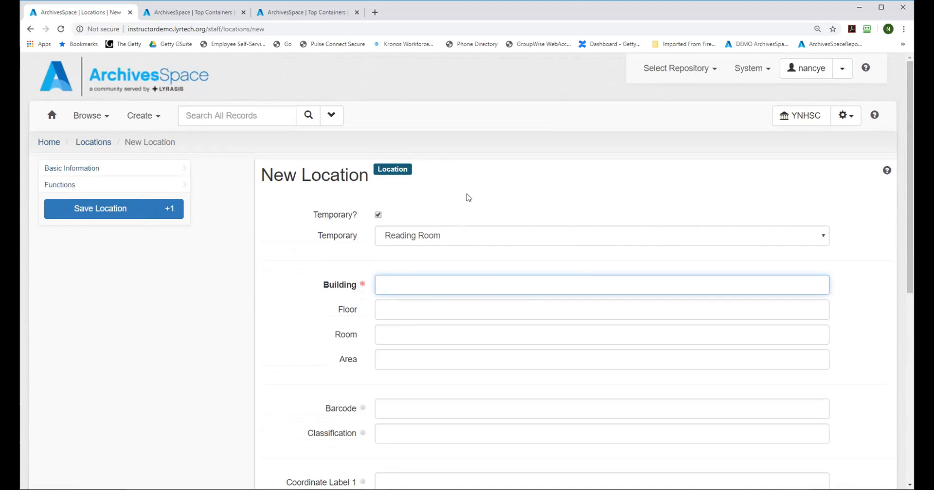
{"action": "left_click", "coordinate": [378, 215]}
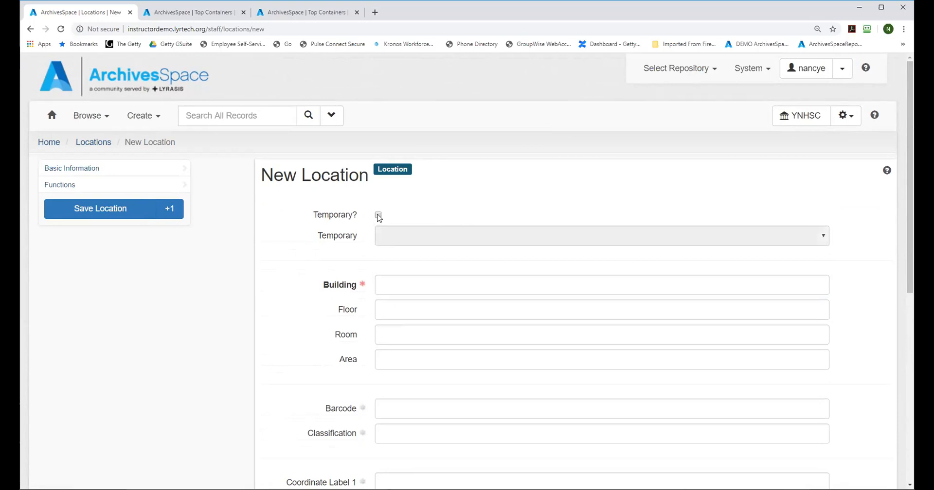